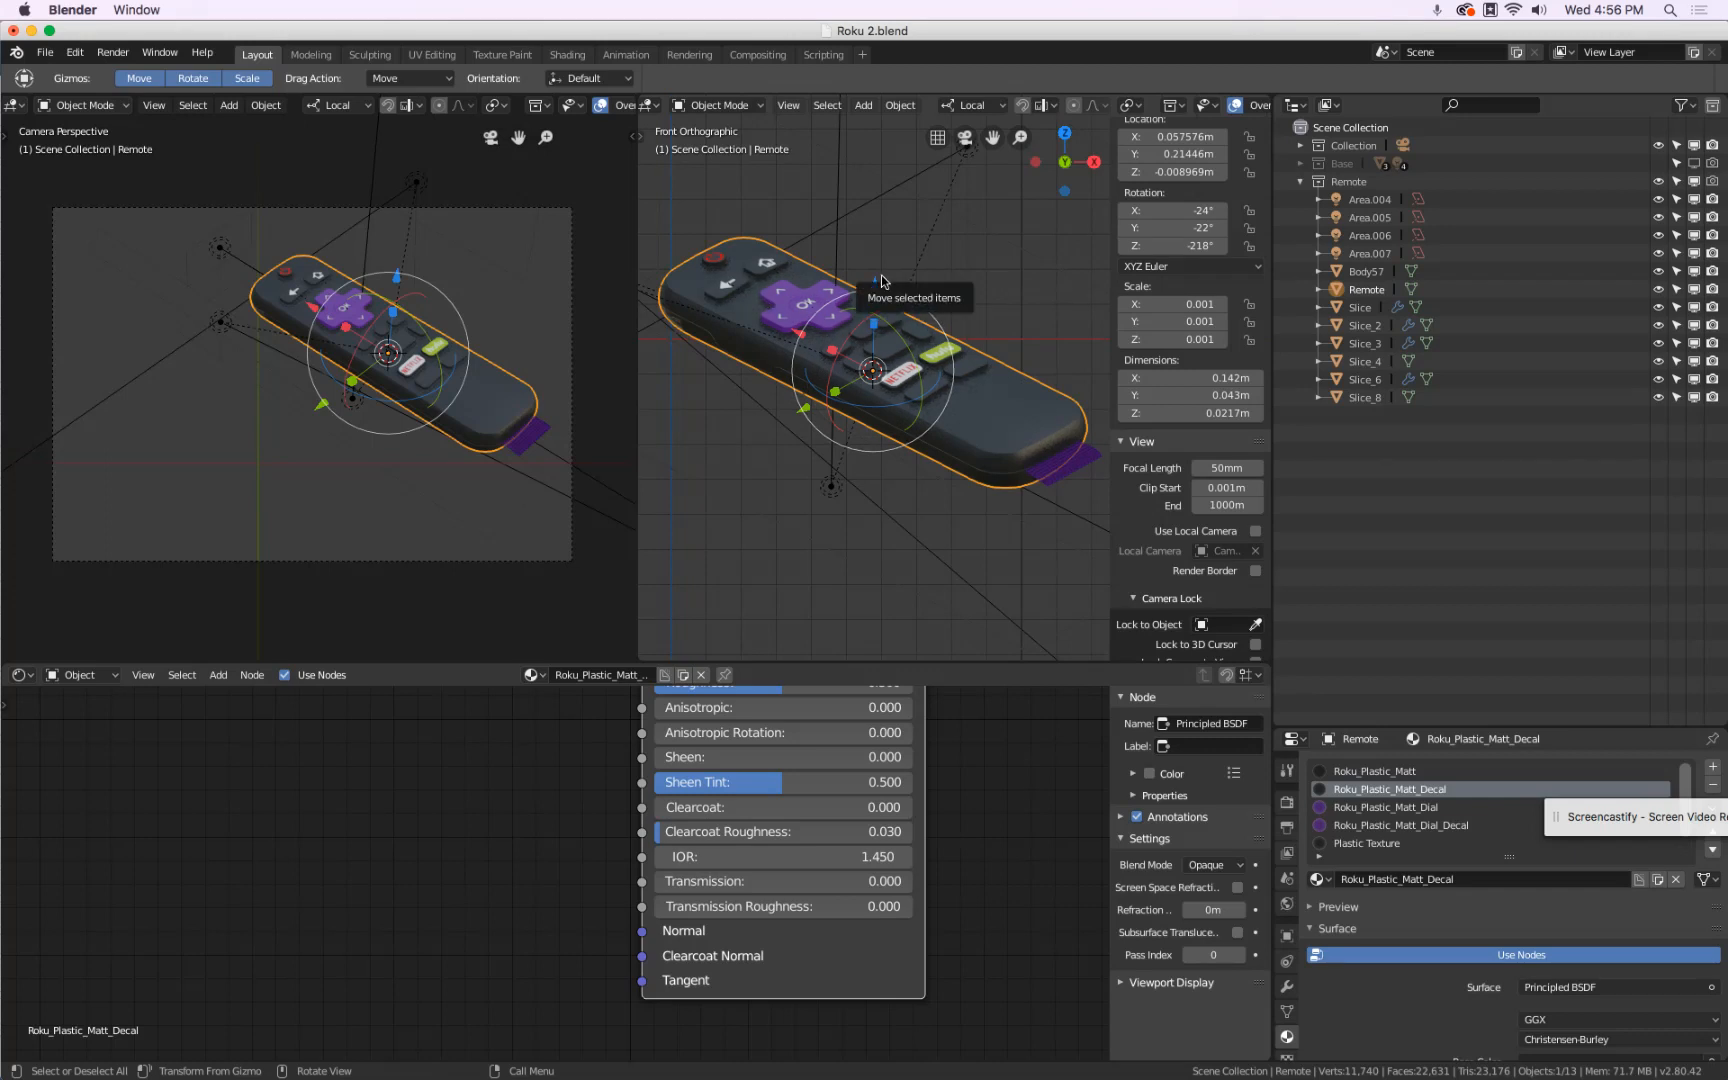
- Create a new collection inside the Remote collection and name it Decals
right_click(1343, 184)
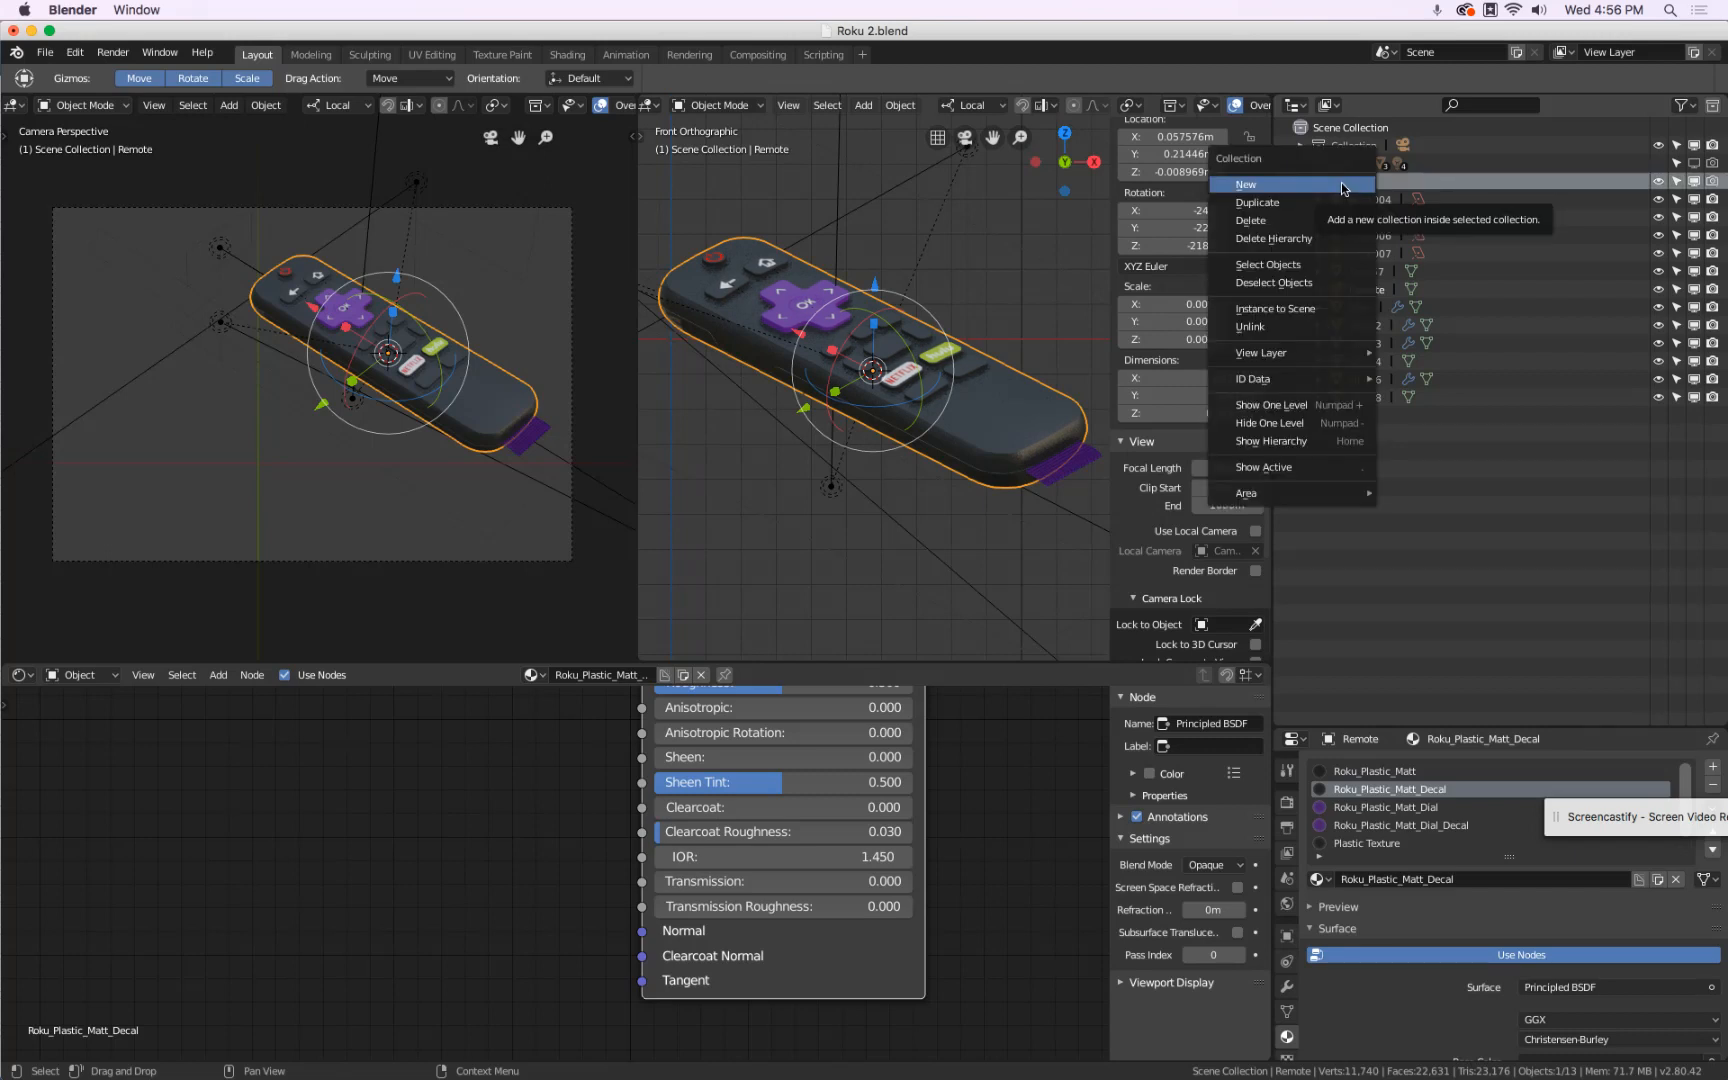
click(1342, 188)
double_click(1376, 201)
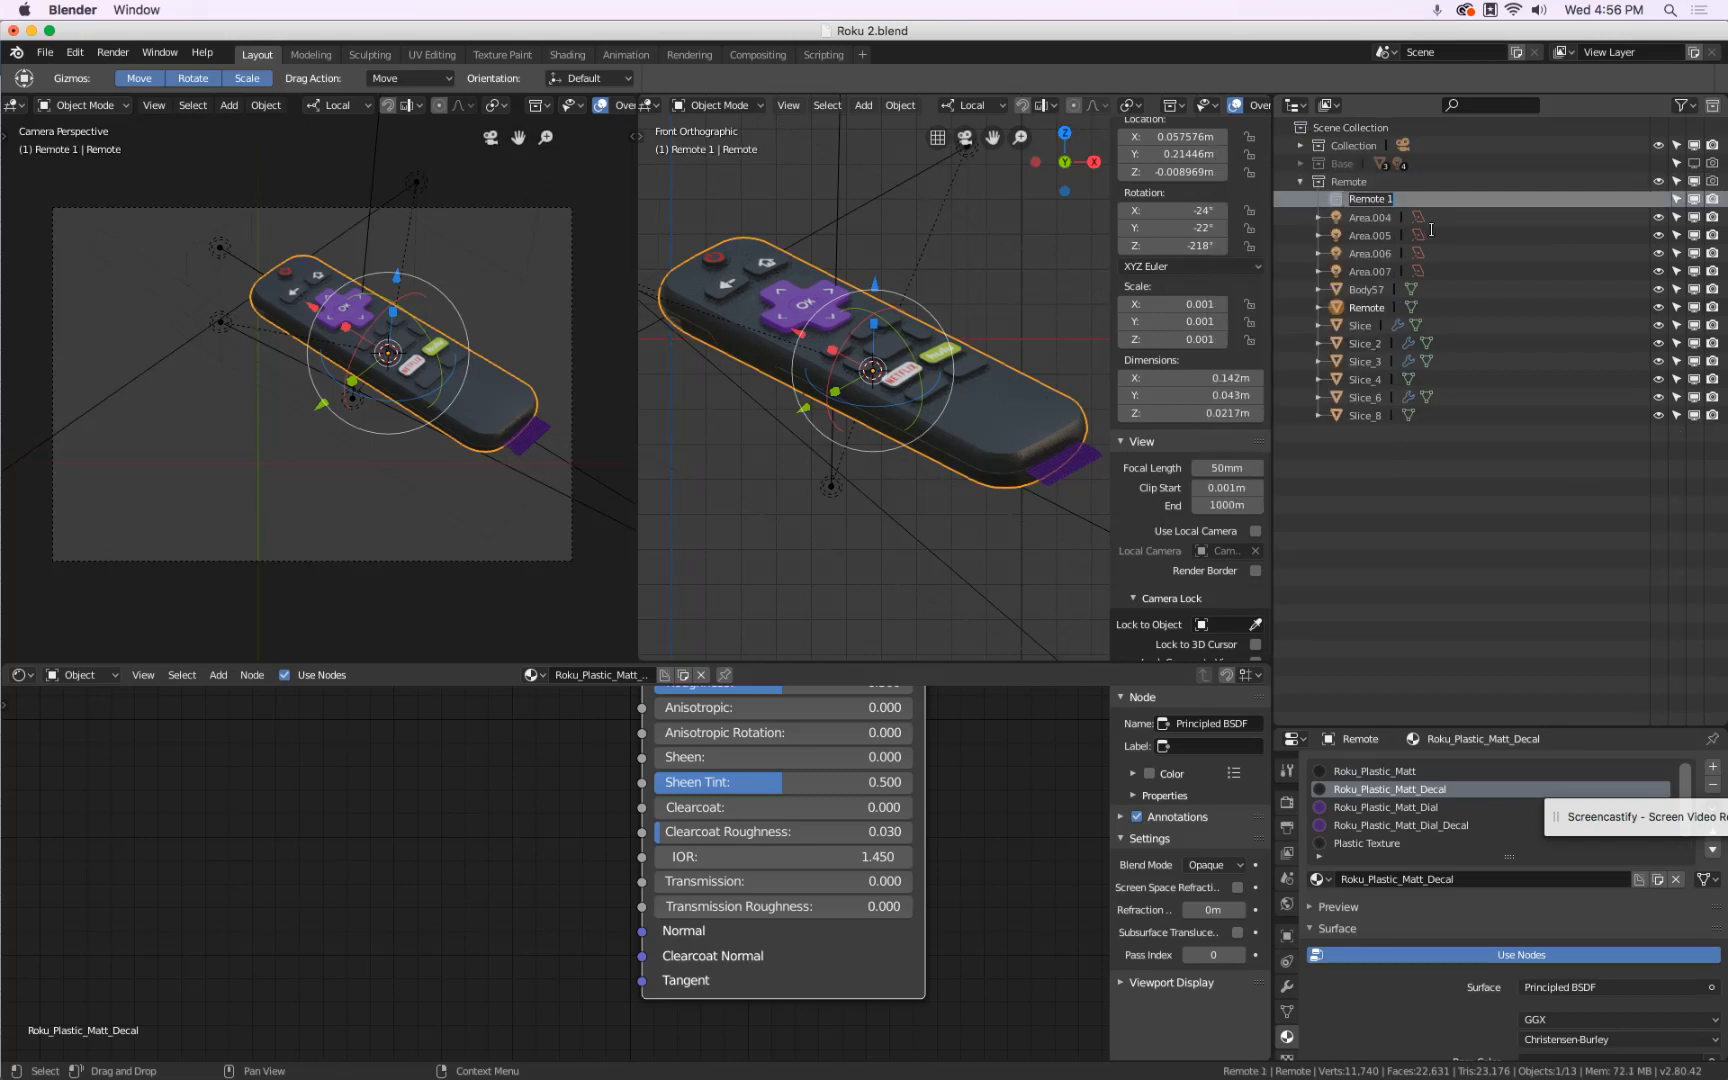
text(Decals)
key(Return)
- Move the six Slice objects into the Decals collection and disable that collection in the viewports
click(1358, 327)
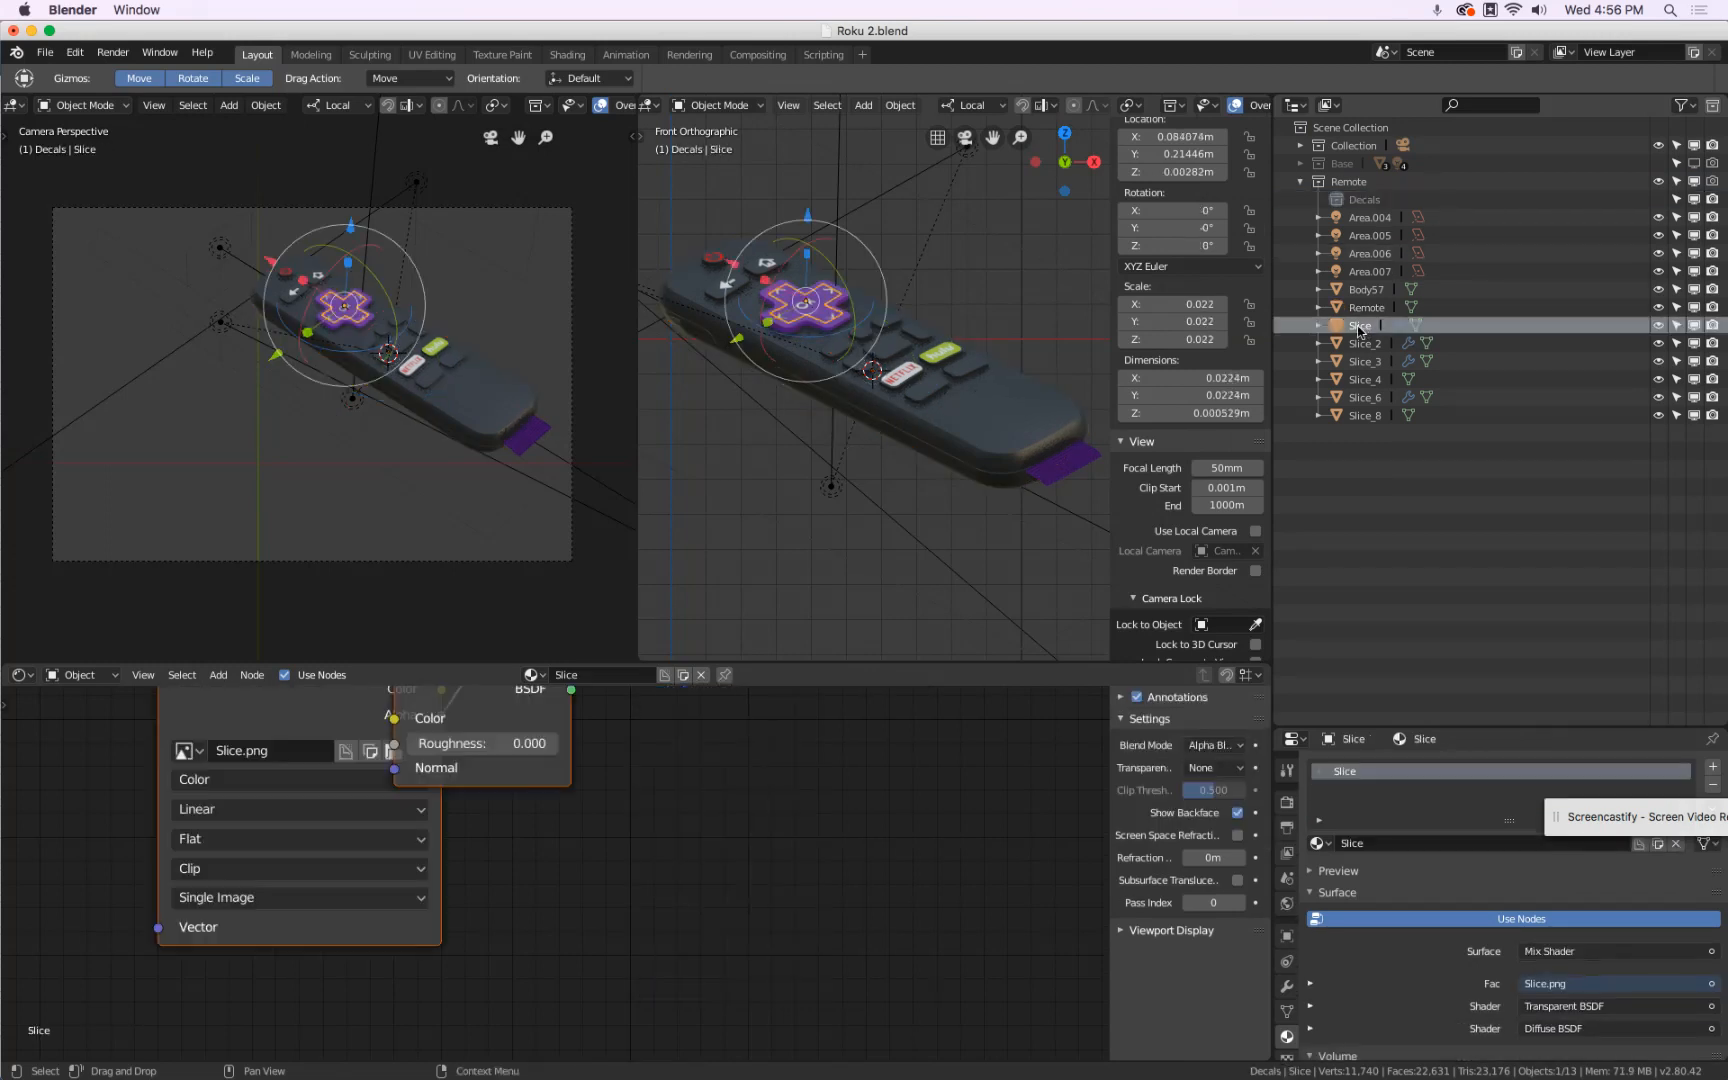
ctrl+click(1360, 343)
ctrl+click(1360, 361)
ctrl+click(1360, 379)
ctrl+click(1358, 397)
ctrl+click(1362, 415)
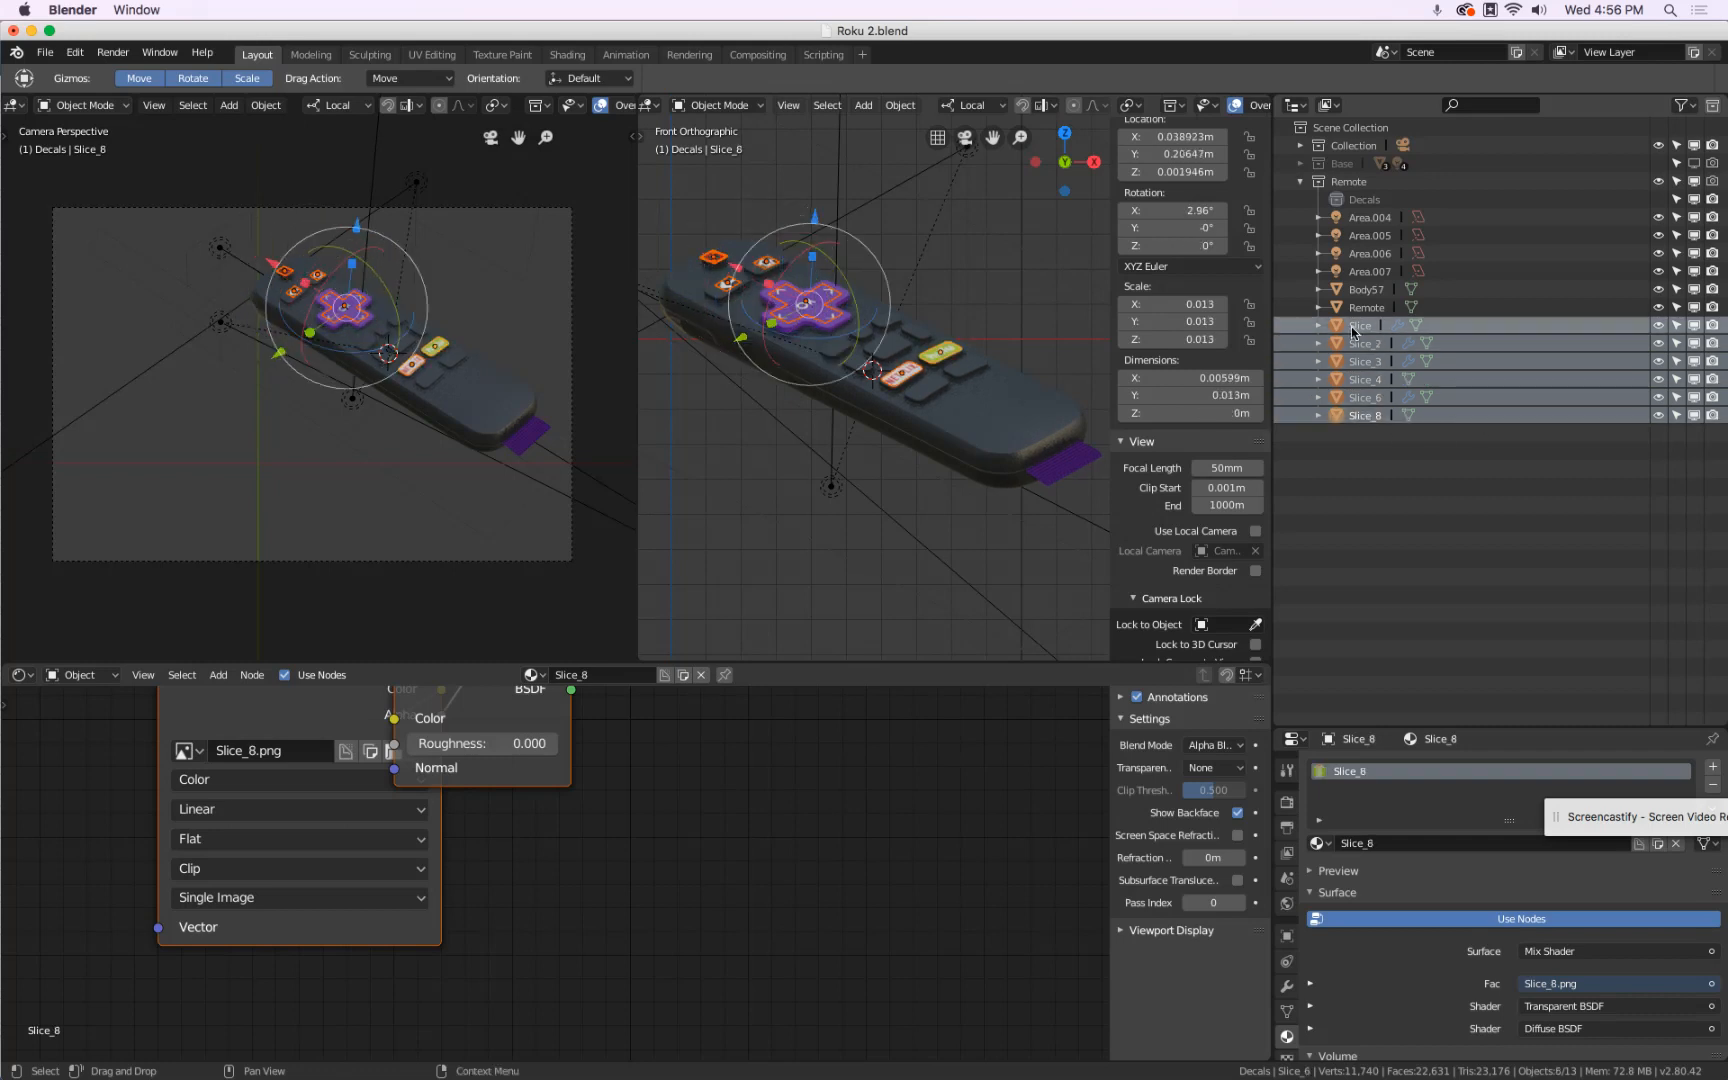
drag(1354, 332, 1376, 201)
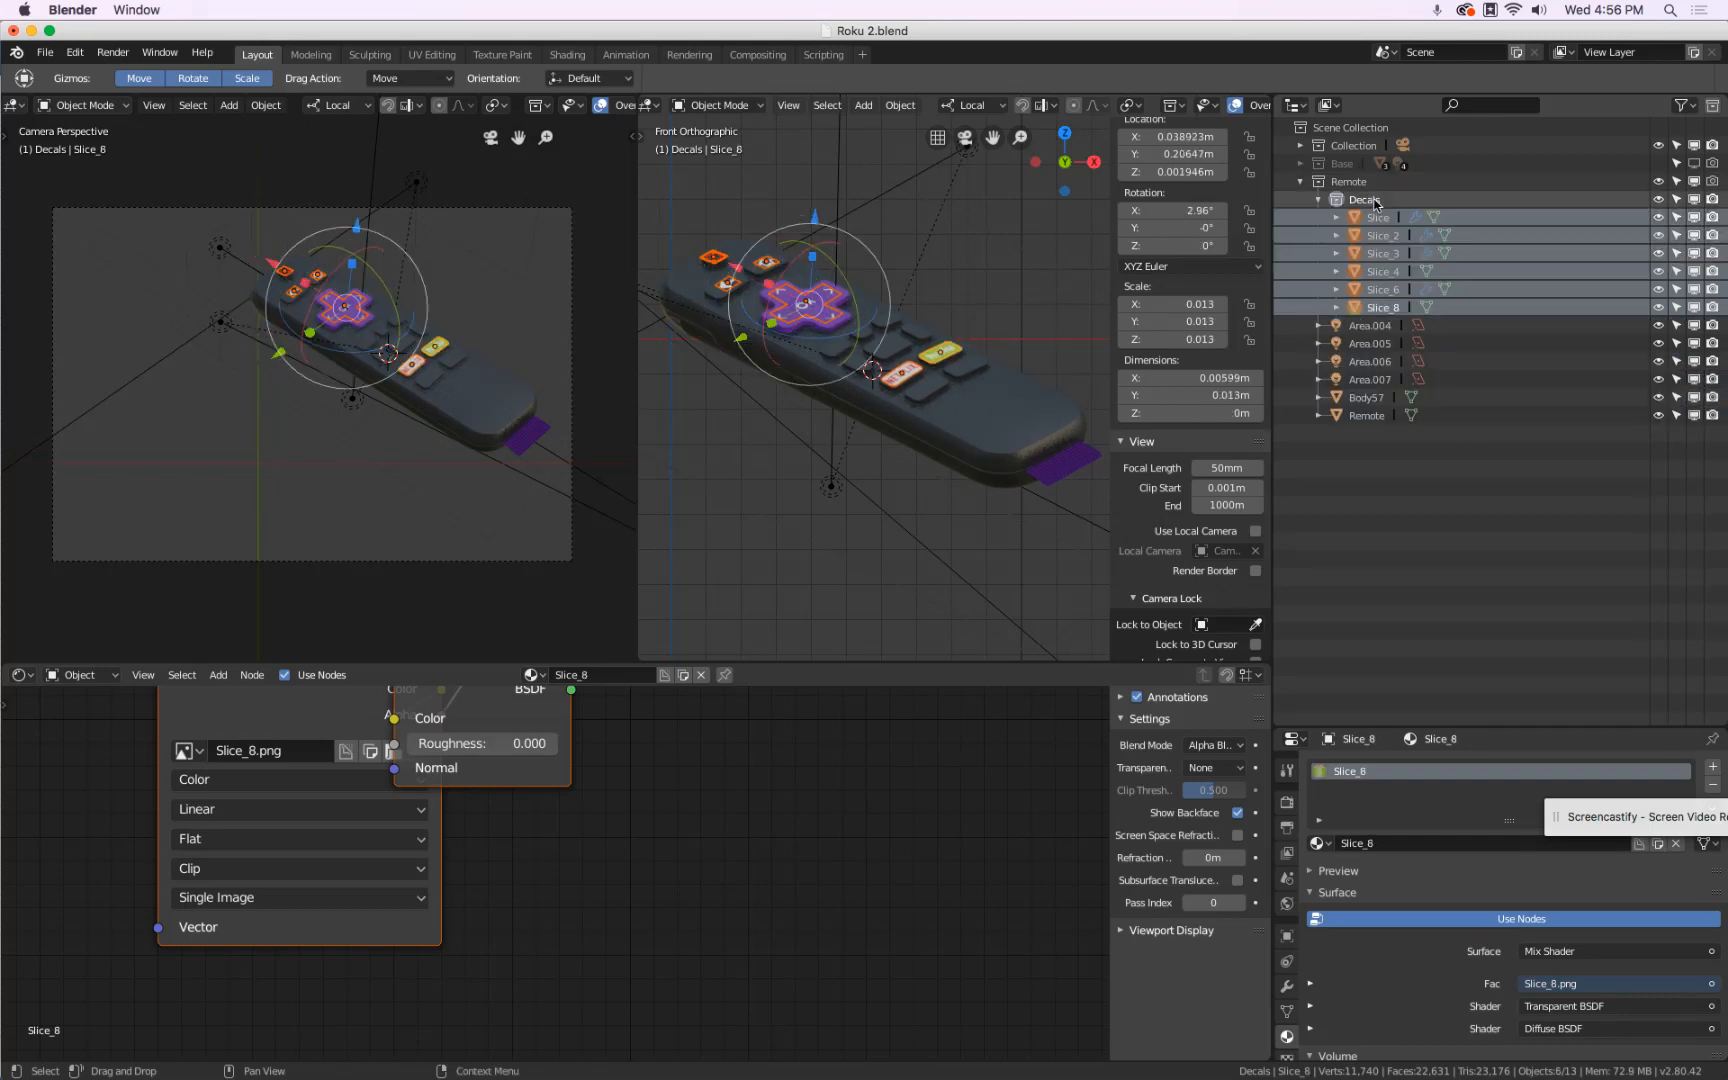
click(1376, 200)
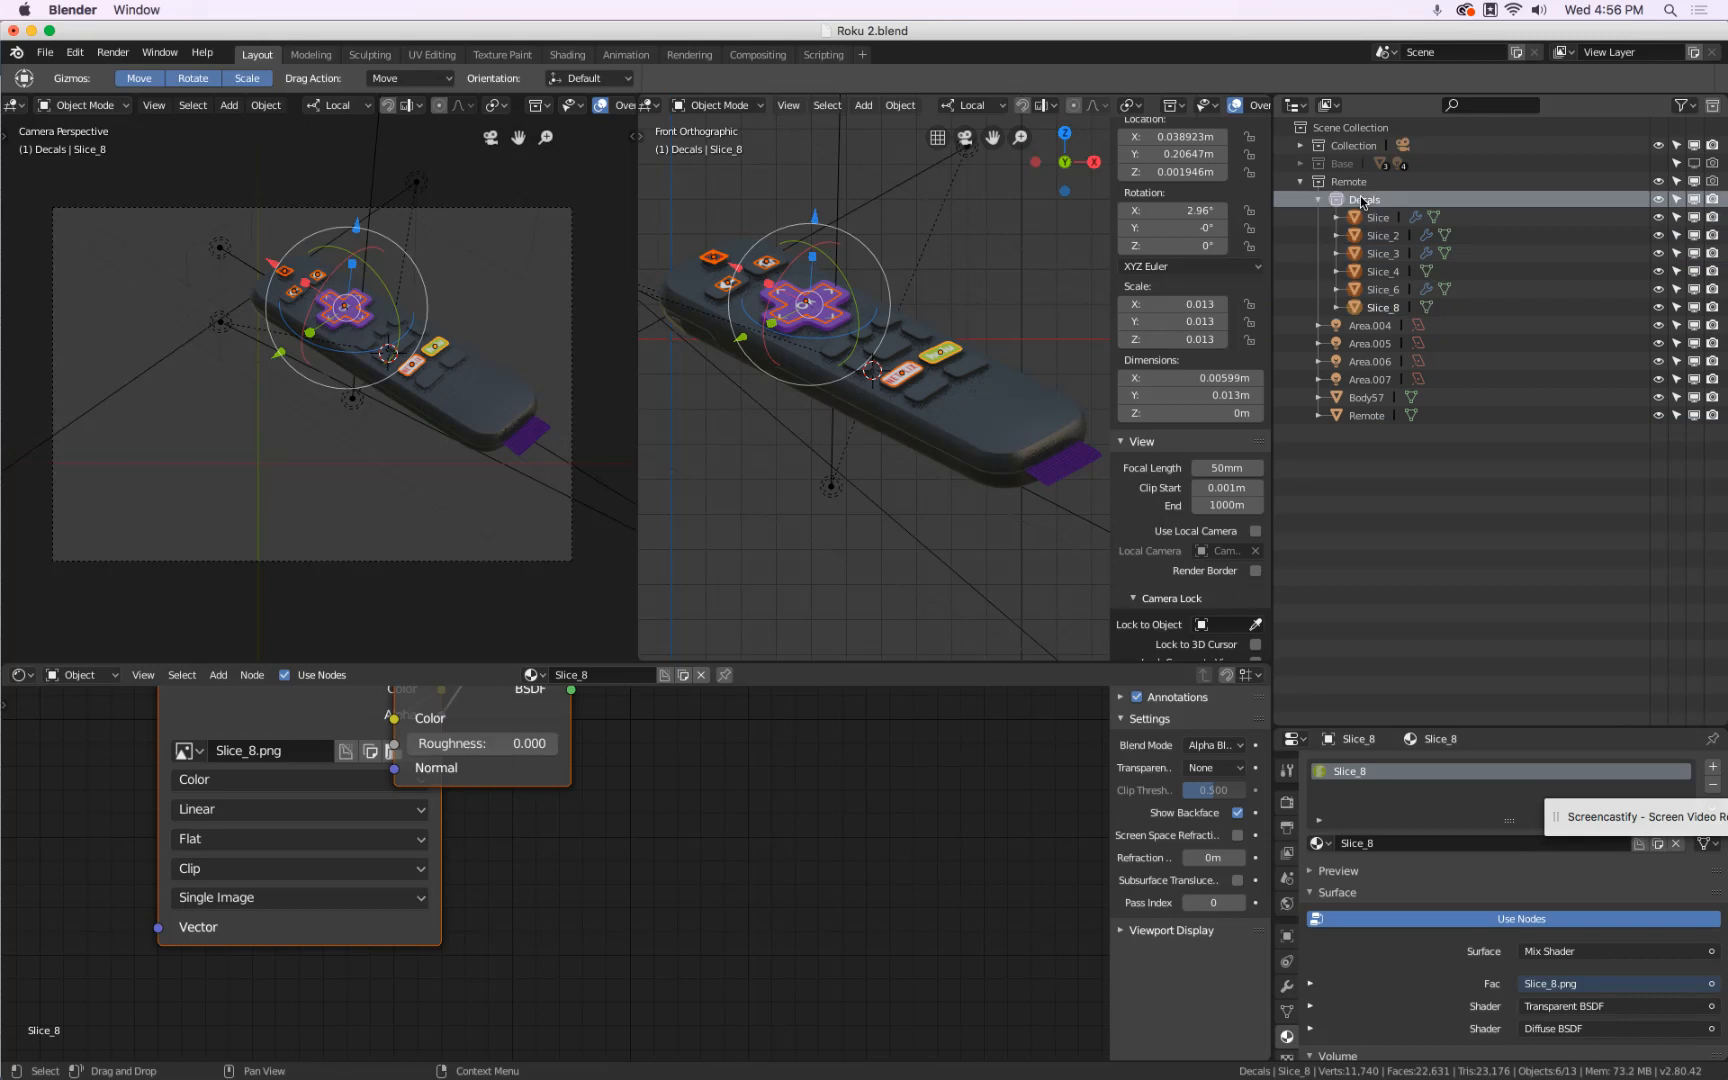
click(1692, 199)
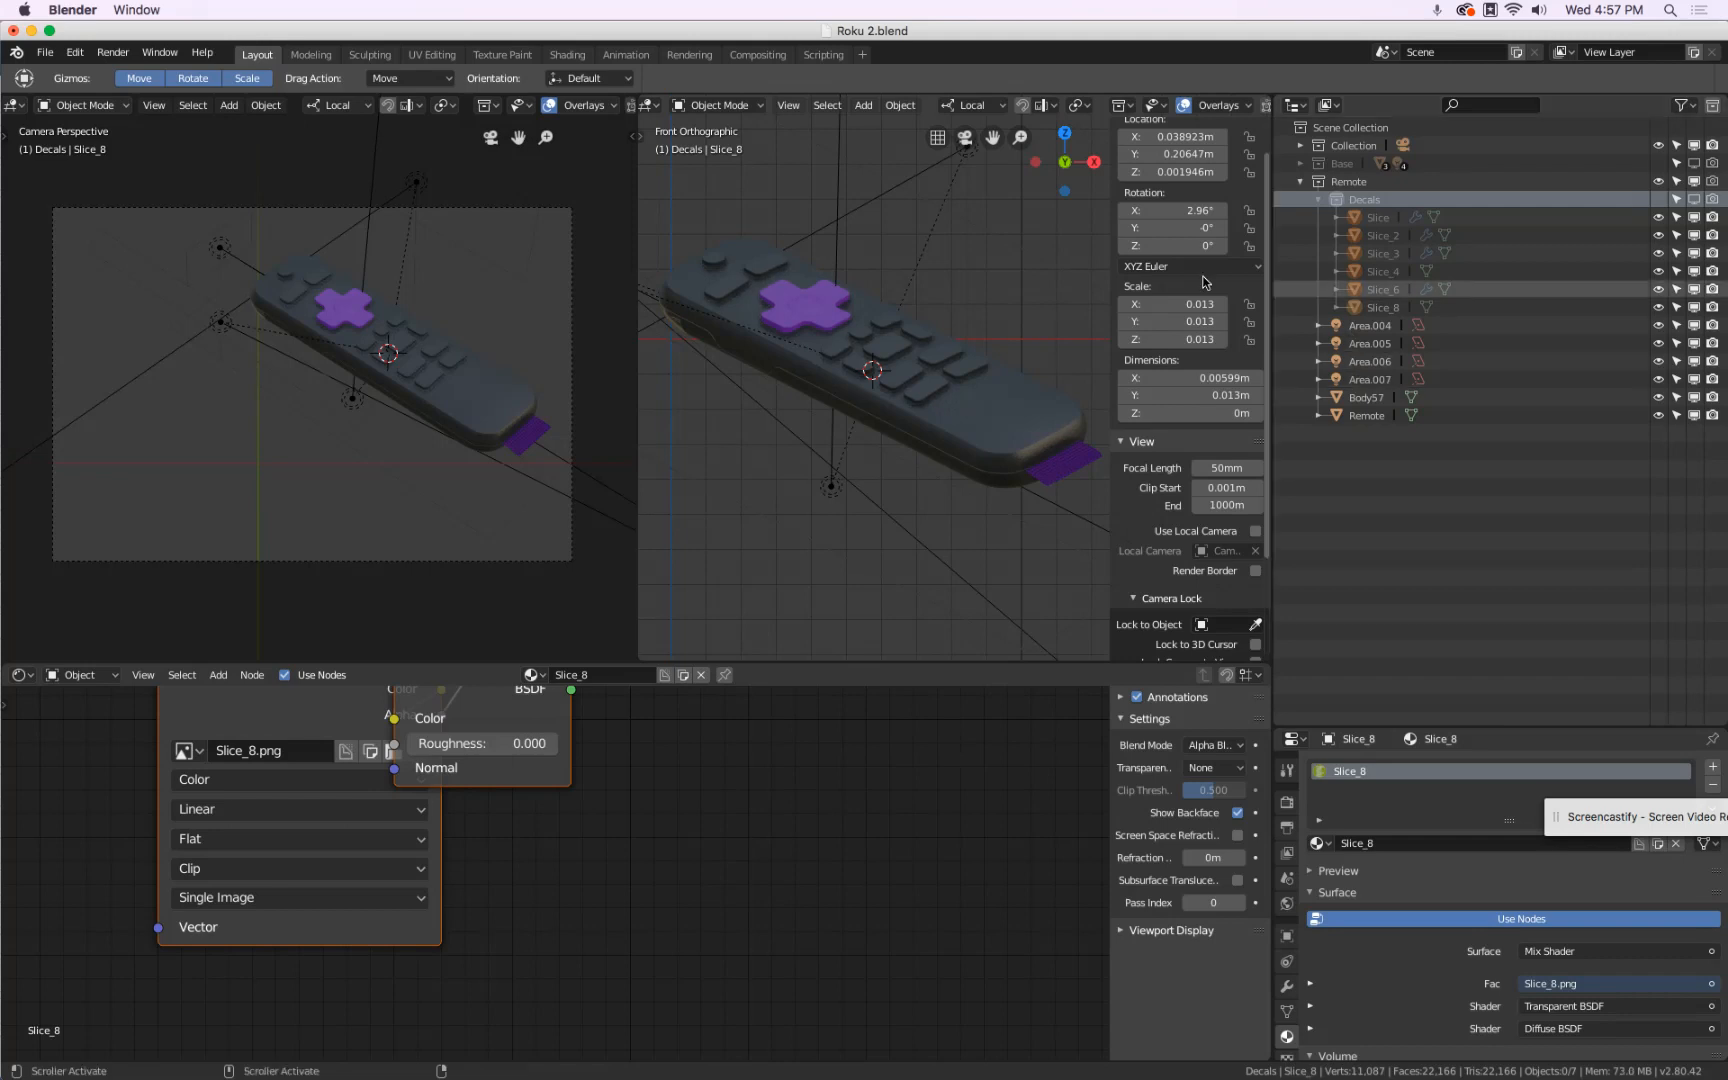
- Switch to the Roku Remote drawing in Gravit Designer and select Page 3 with the button graphics
mouse_move(739, 1077)
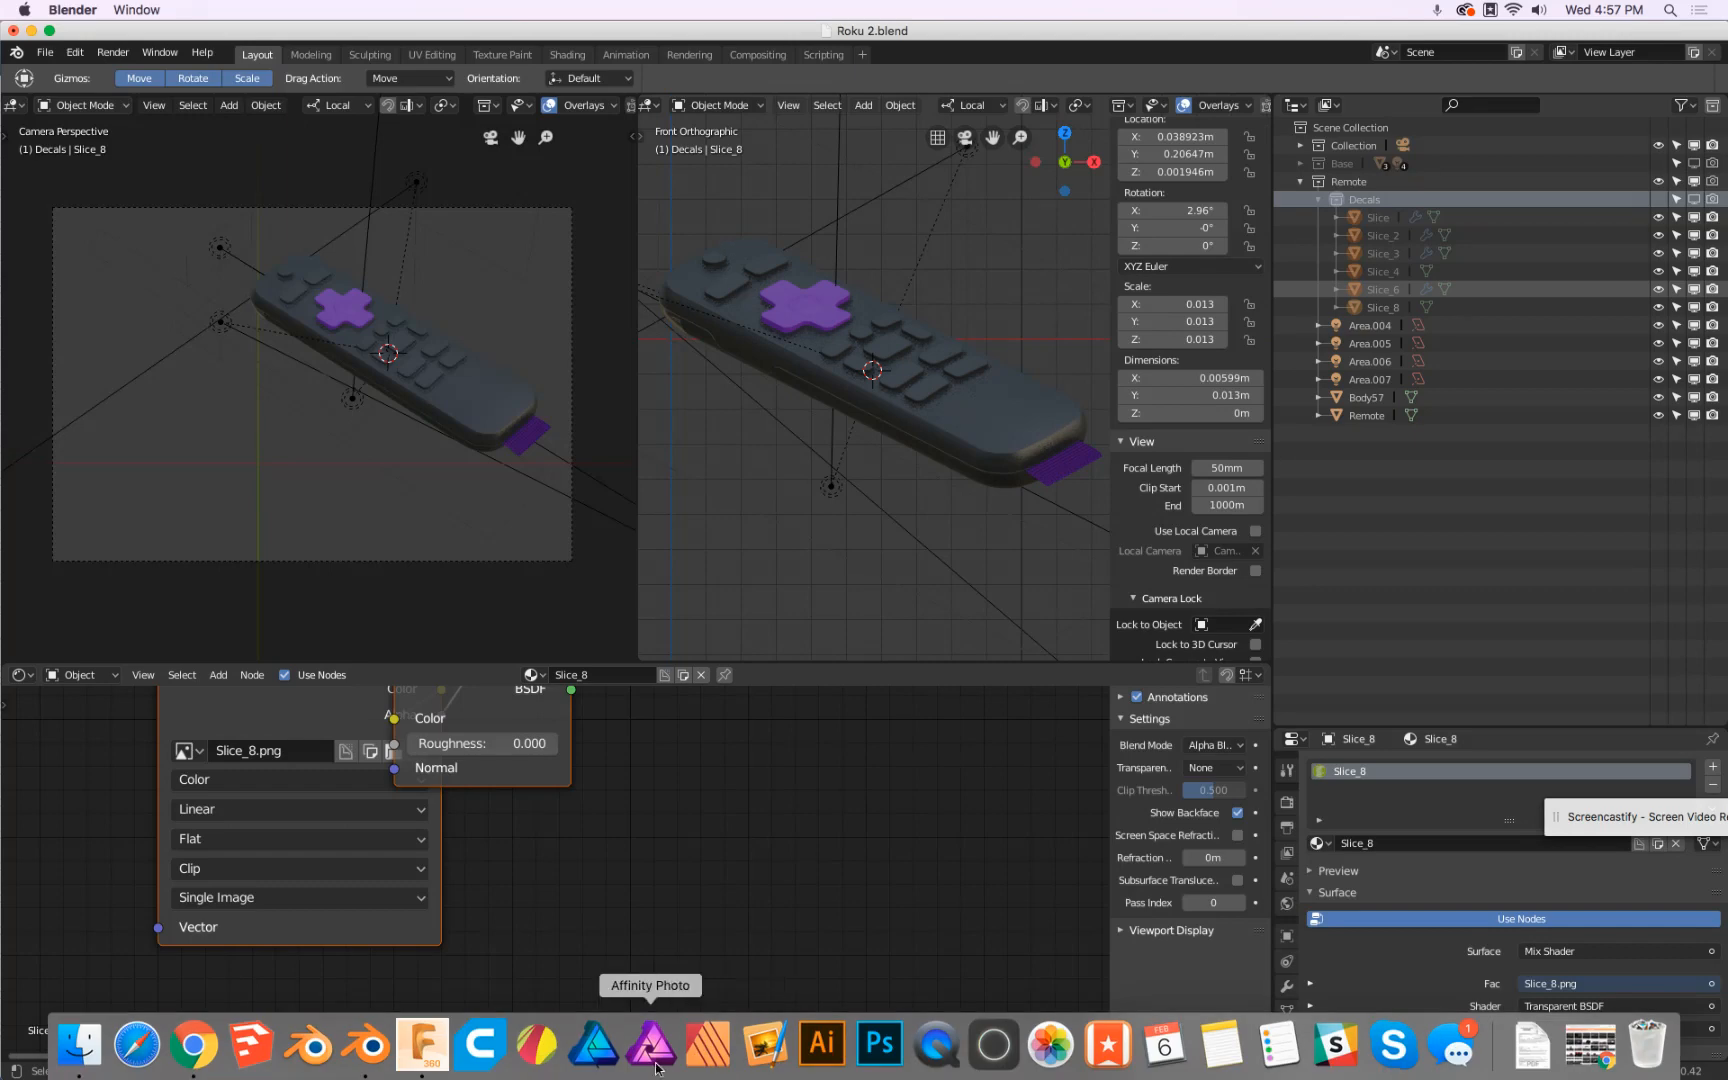
click(200, 1050)
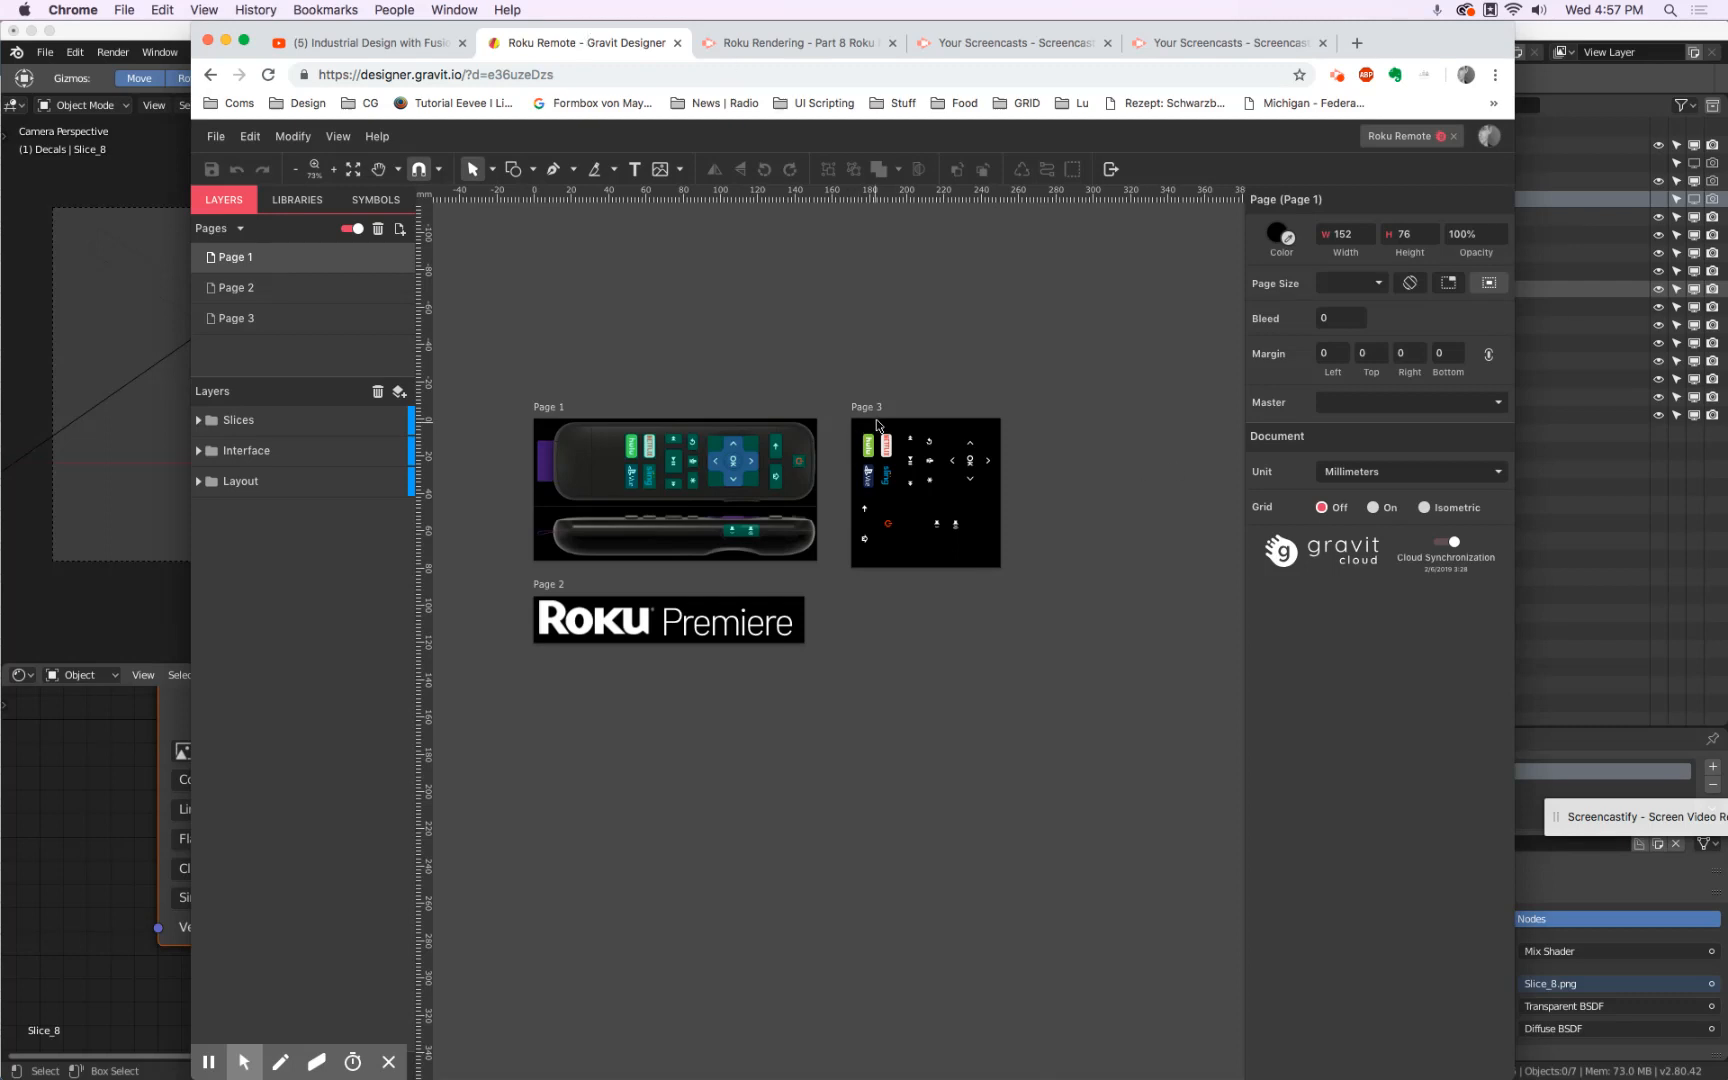
click(918, 552)
click(895, 511)
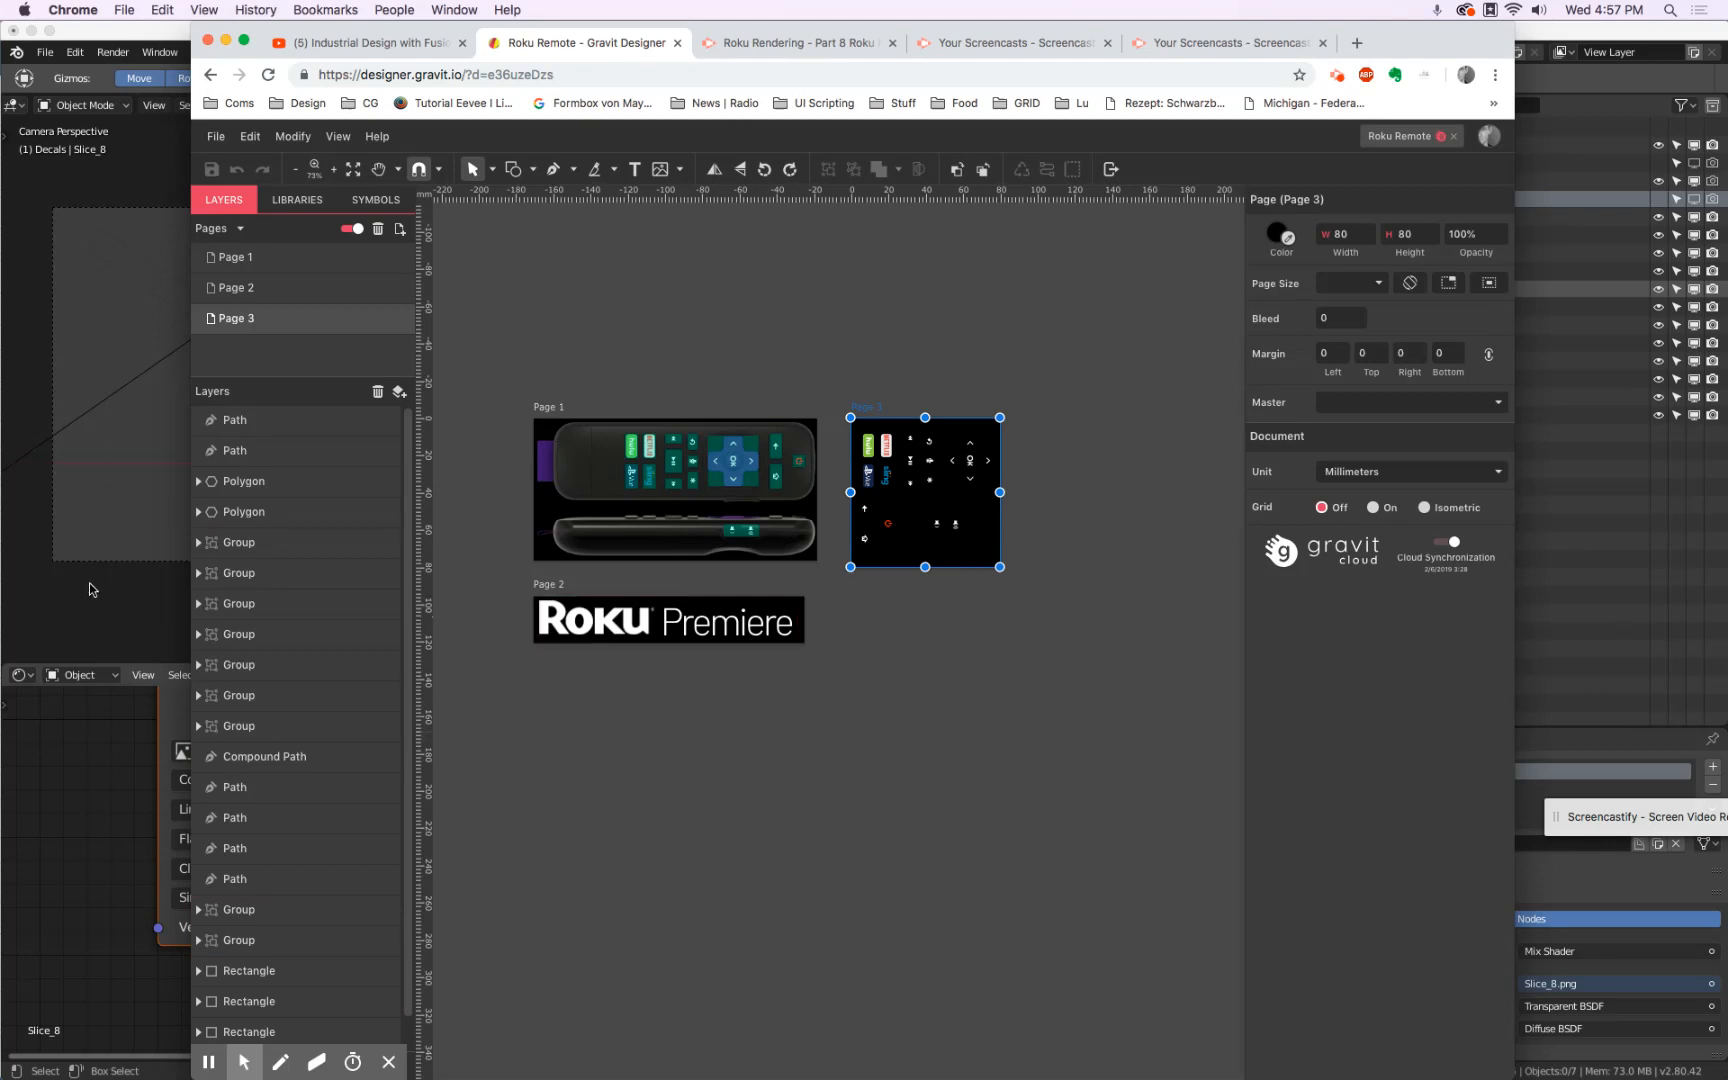
- Switch to Fusion 360 and inspect the top face of the remote's purple directional pad up close
key(super+Tab)
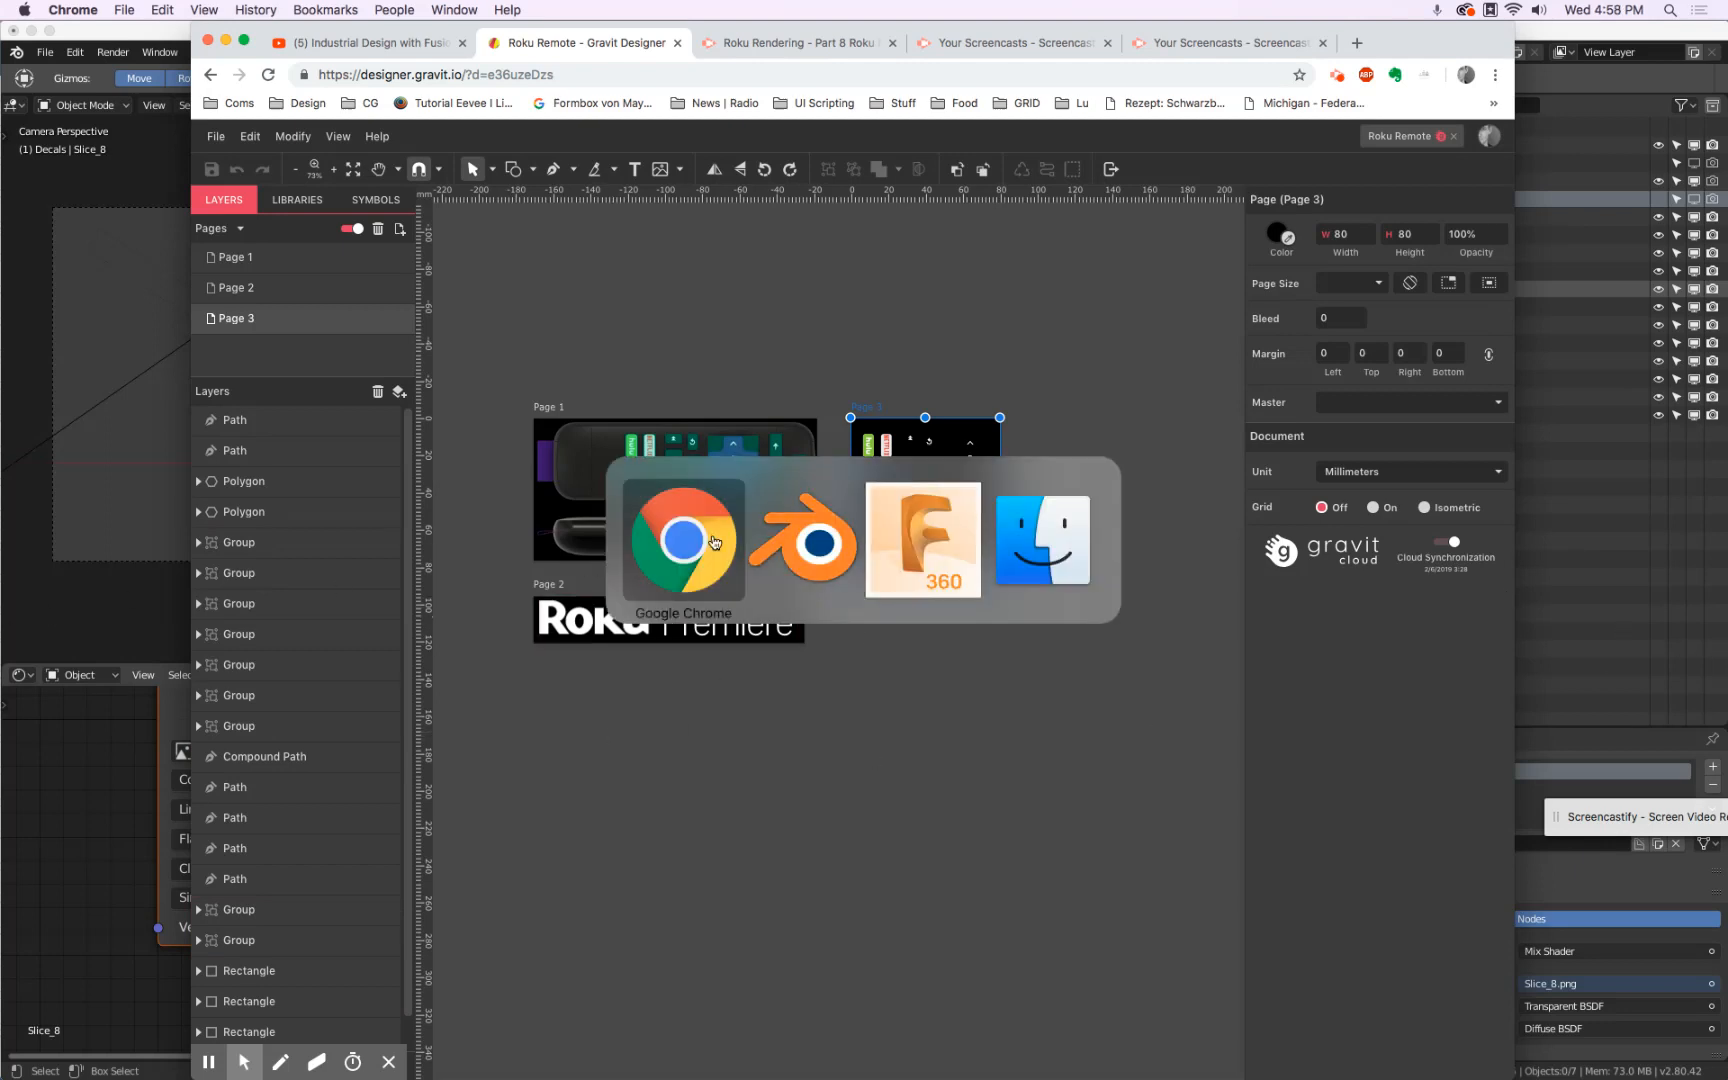
click(946, 571)
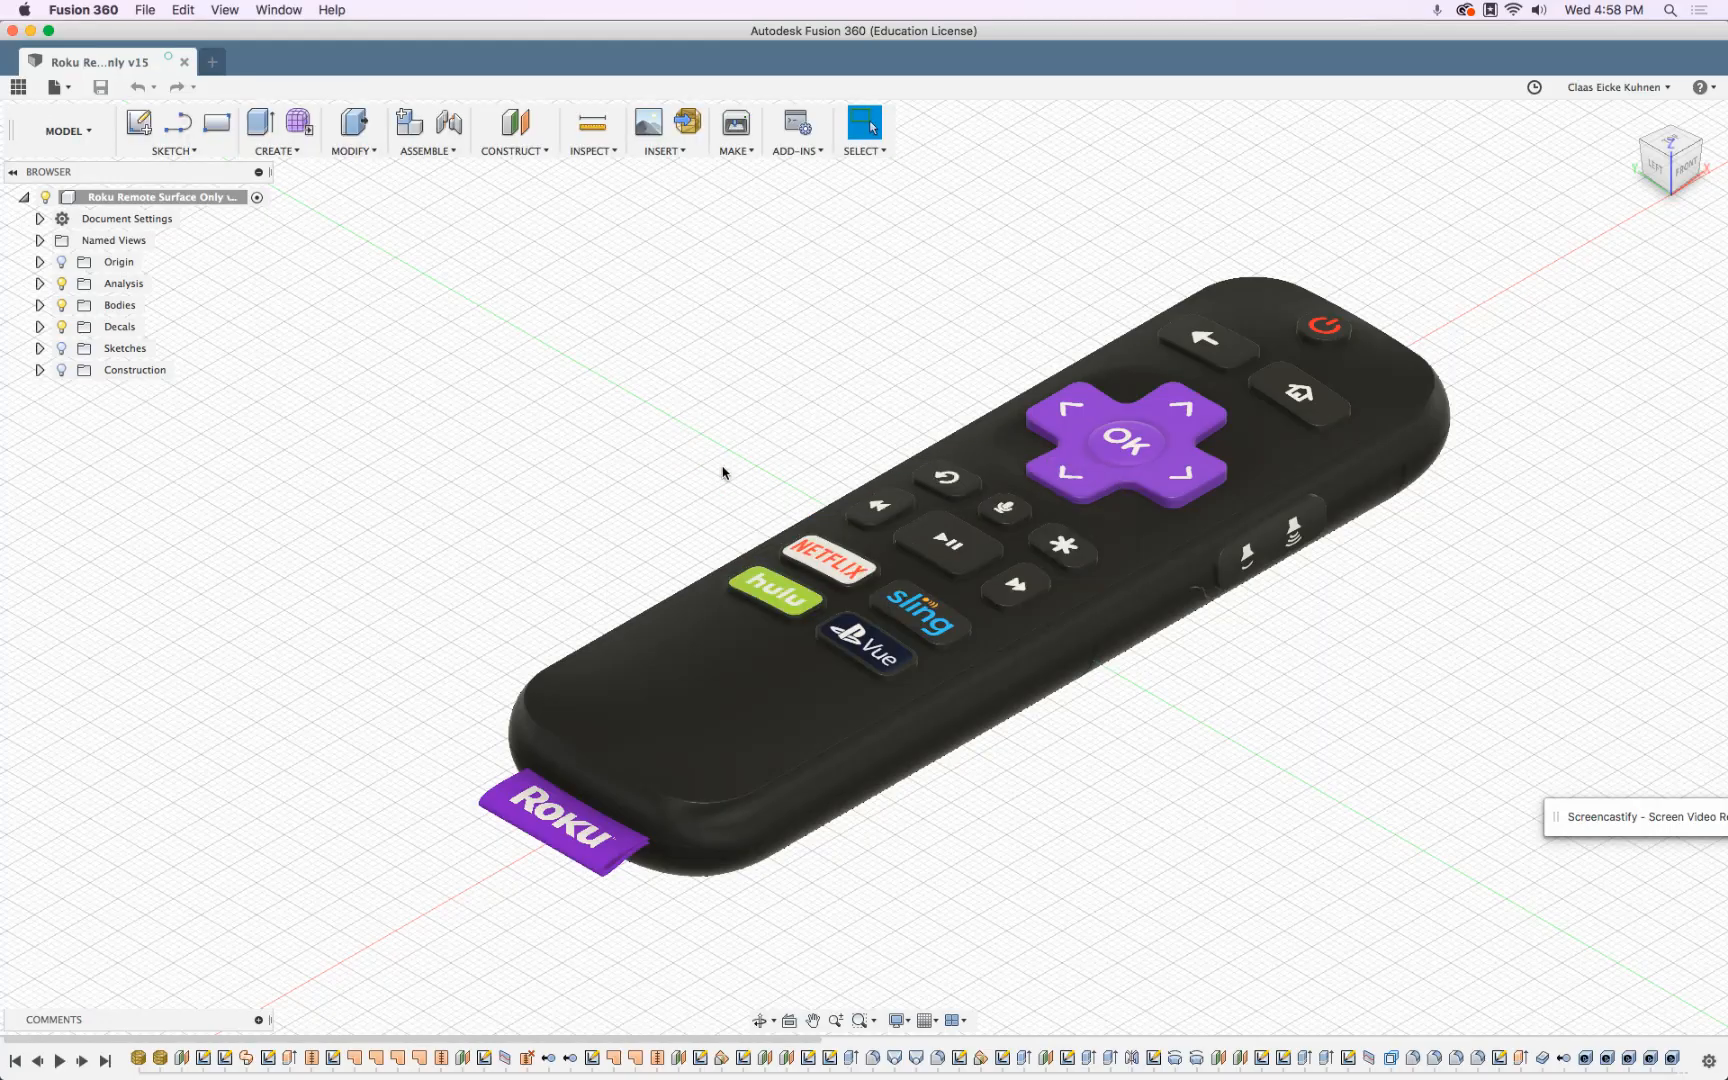
shift+middle_drag(1270, 722, 1216, 551)
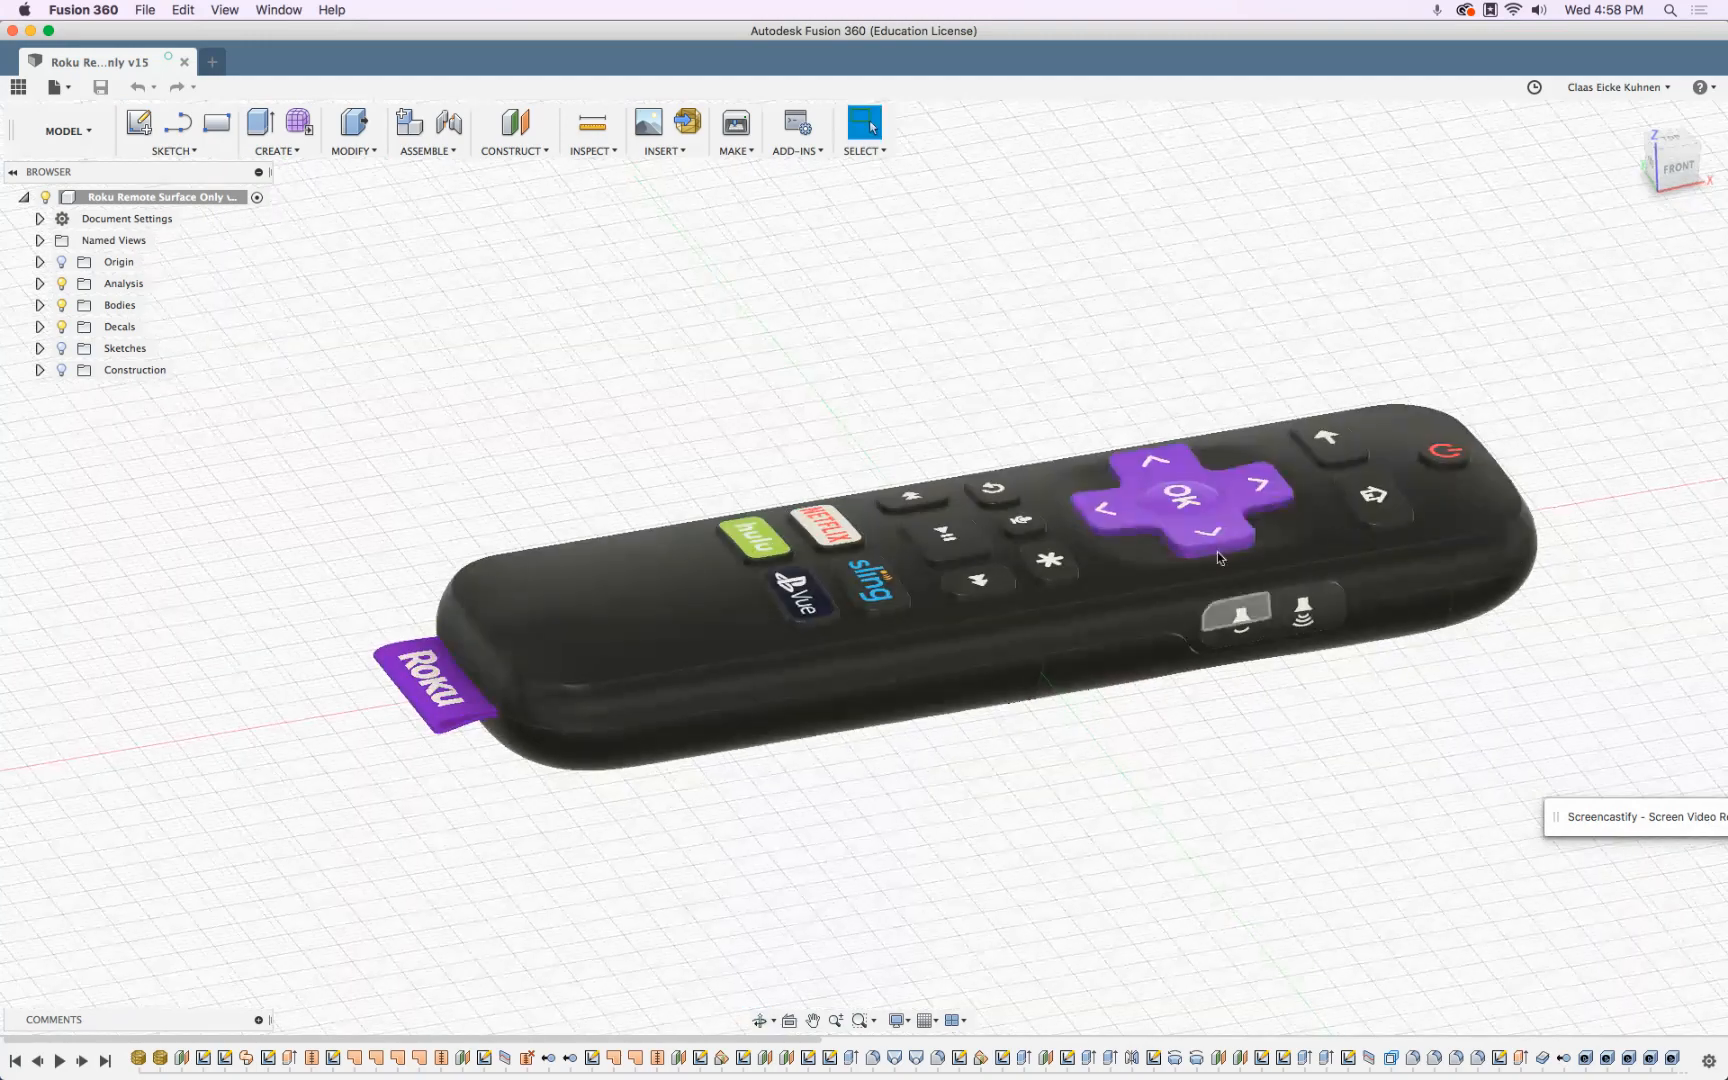
scroll(1215, 539, up, 5)
click(1190, 560)
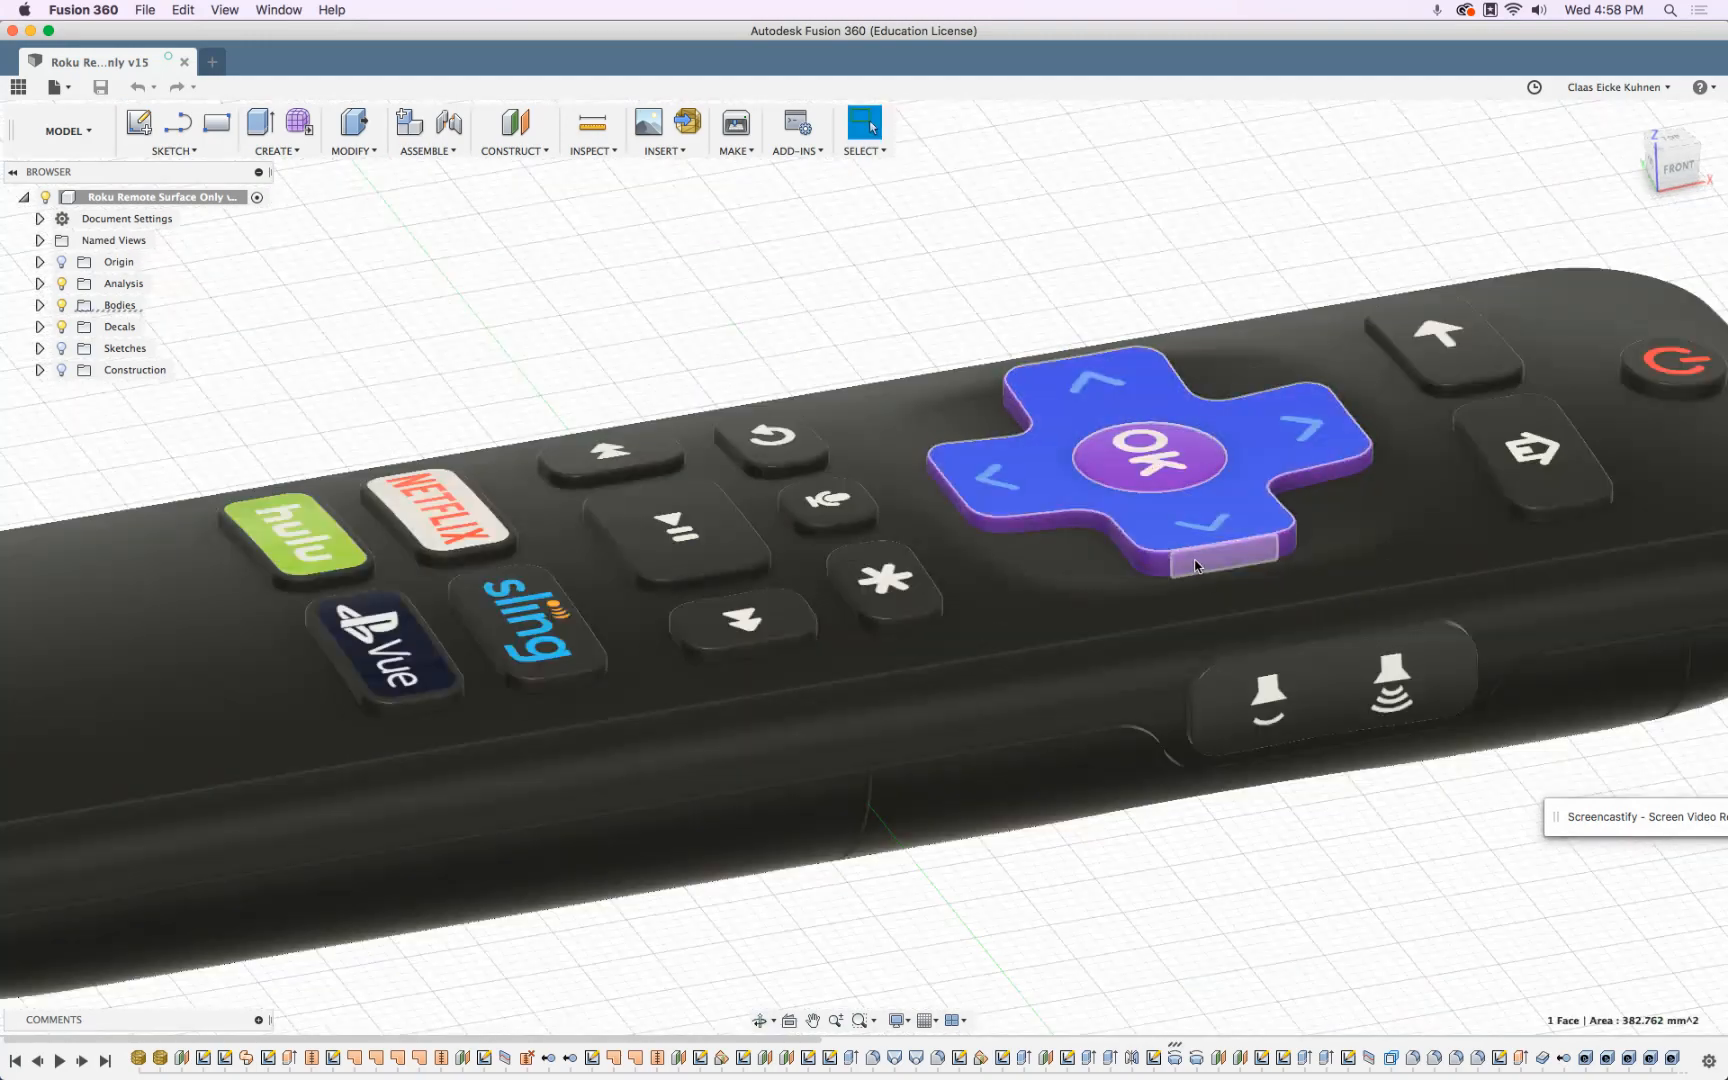
click(1381, 856)
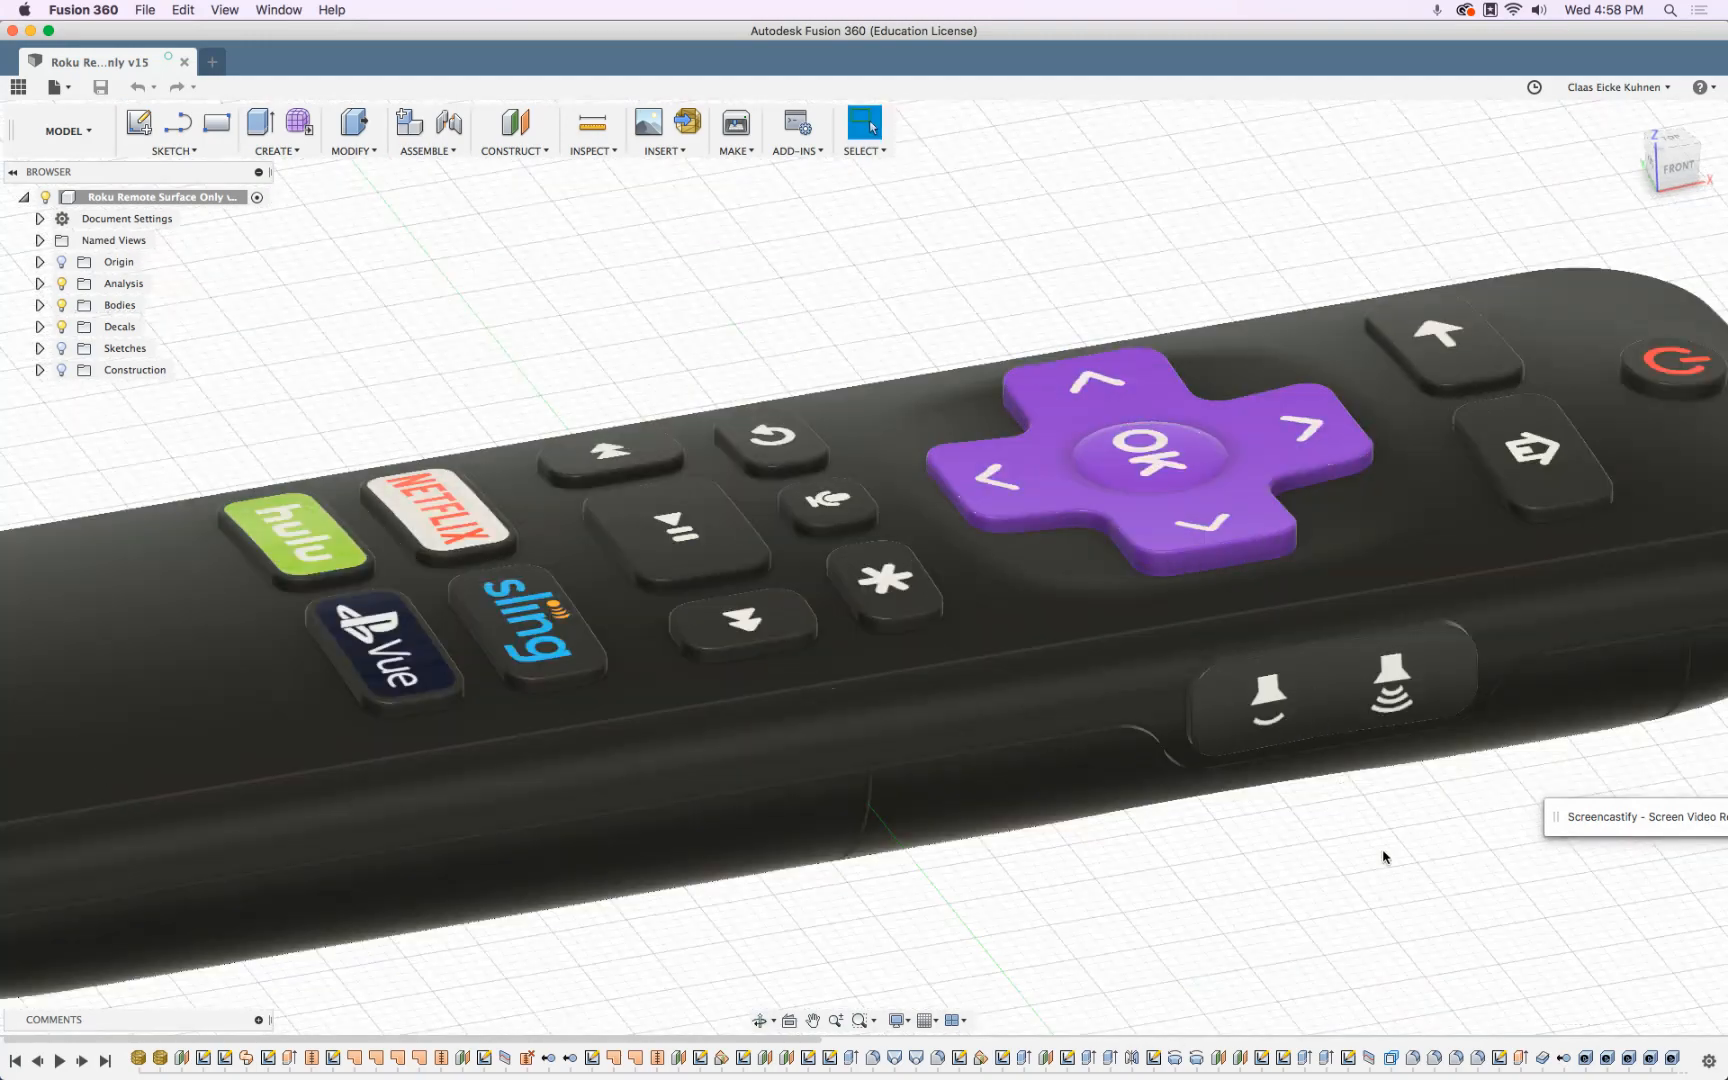
- Select the top faces of the play/pause, fast-forward, asterisk, microphone, replay and rewind buttons for inspection, and clear the selection
mouse_move(879, 324)
shift+middle_down()
mouse_move(880, 360)
mouse_move(879, 303)
shift+middle_up()
click(702, 498)
shift+click(750, 576)
shift+click(865, 560)
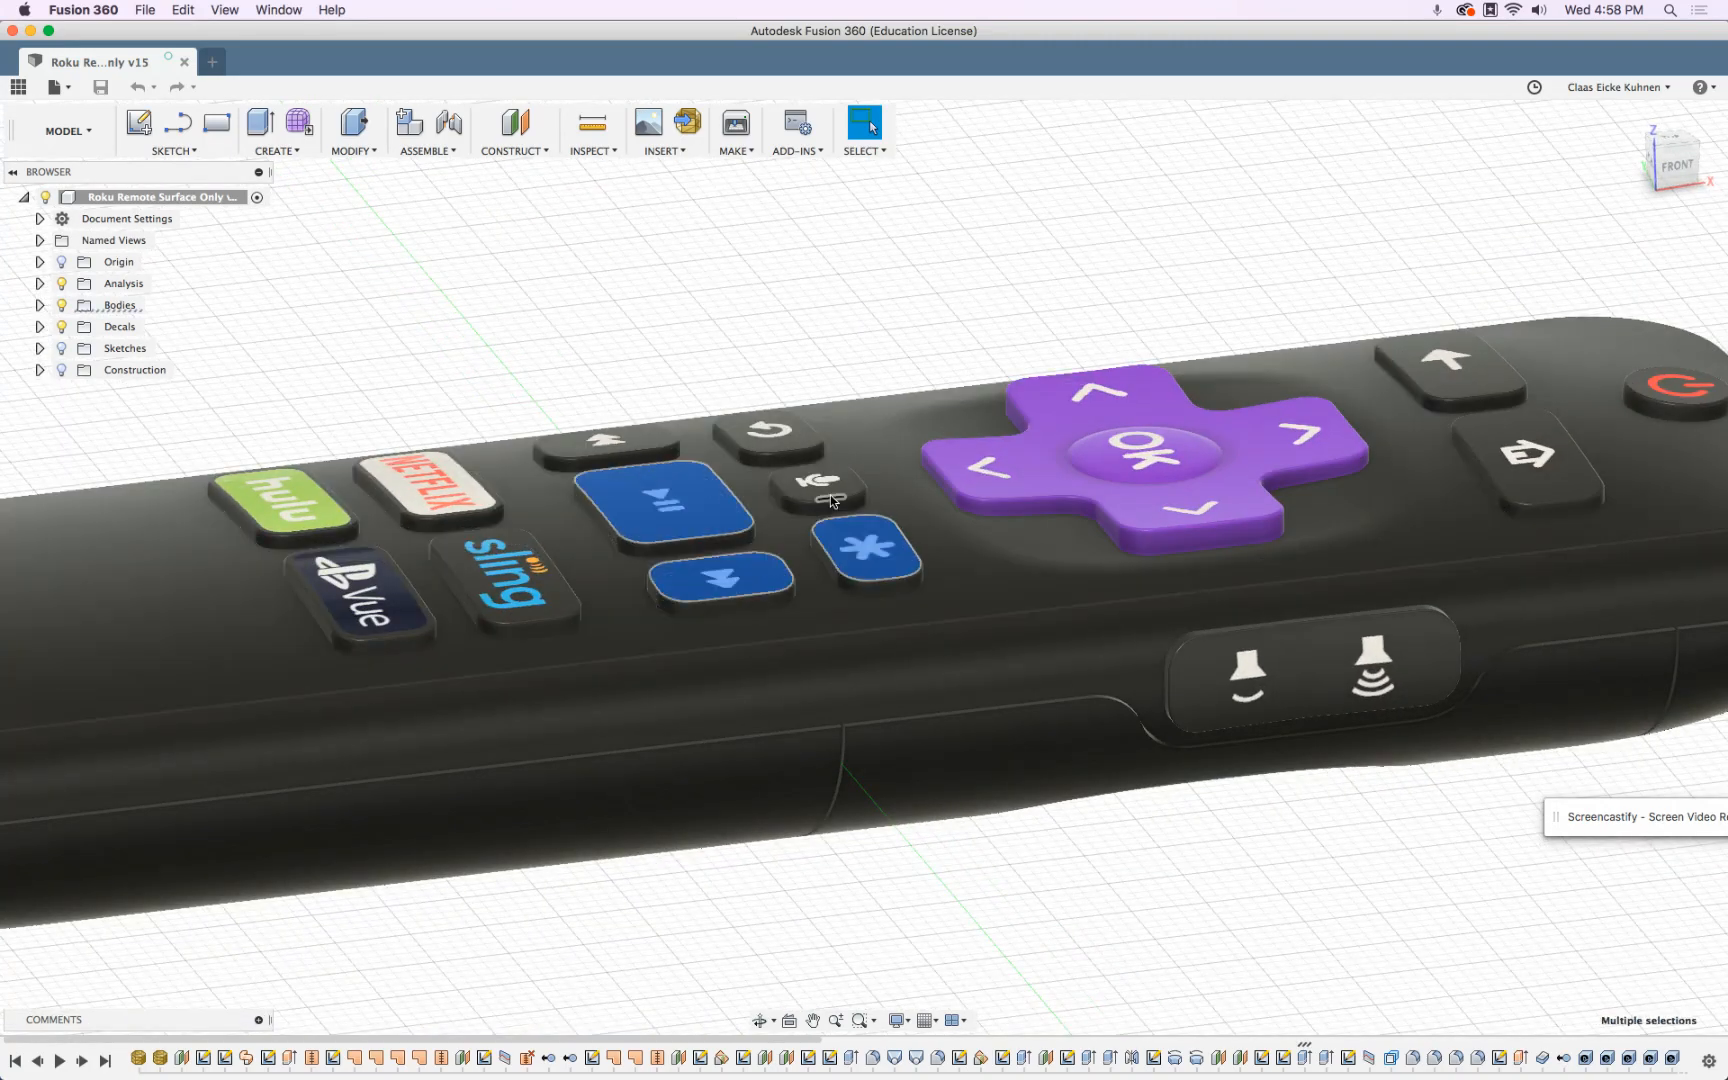
shift+click(831, 497)
shift+click(782, 435)
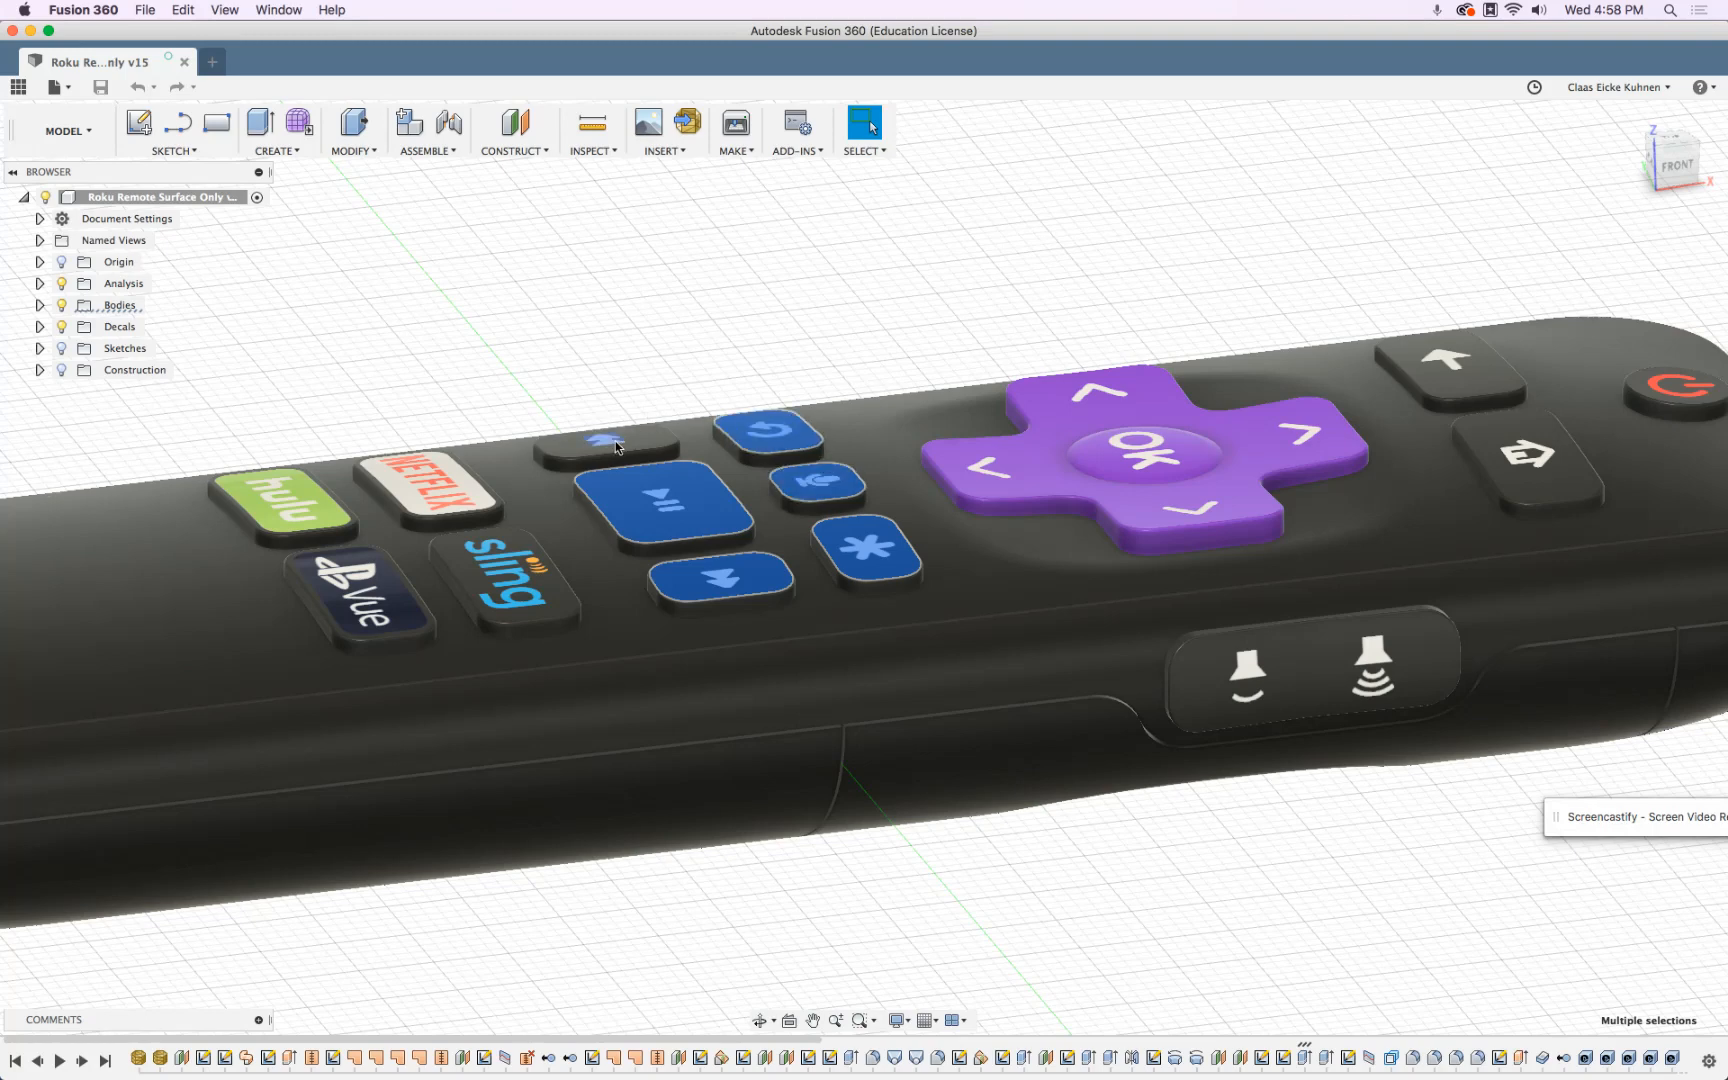
shift+click(605, 442)
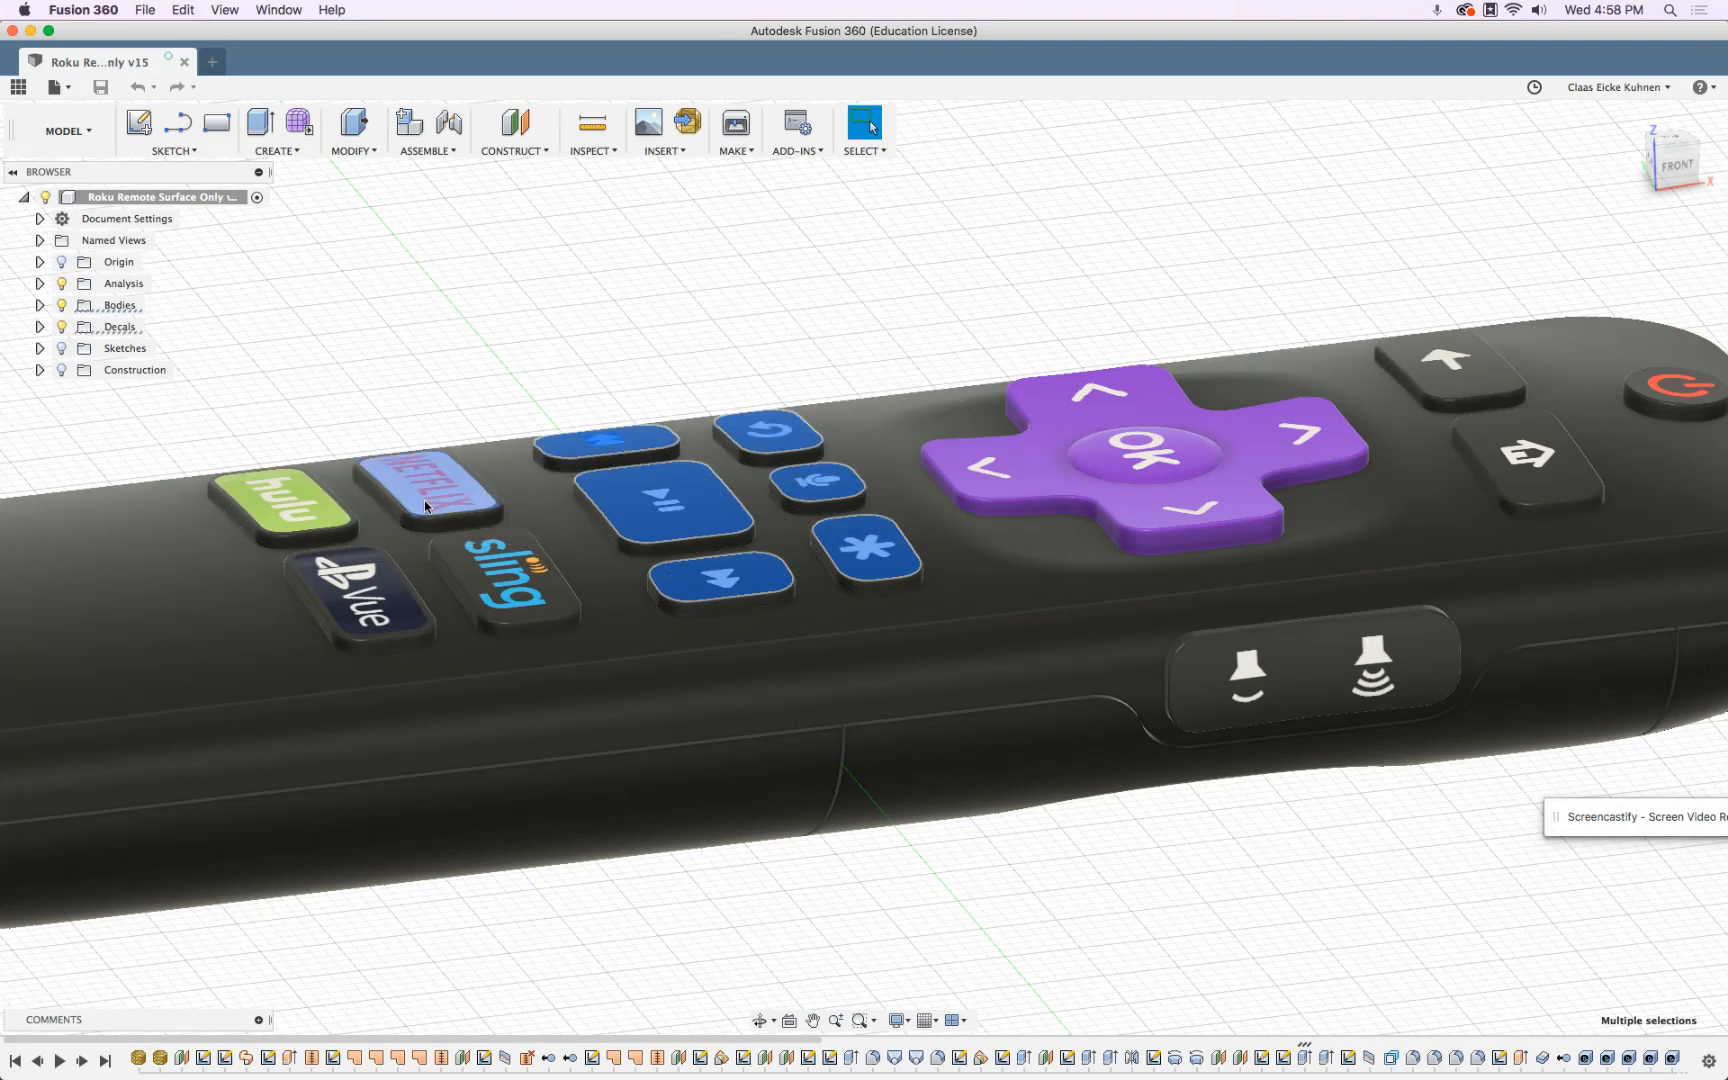
click(528, 332)
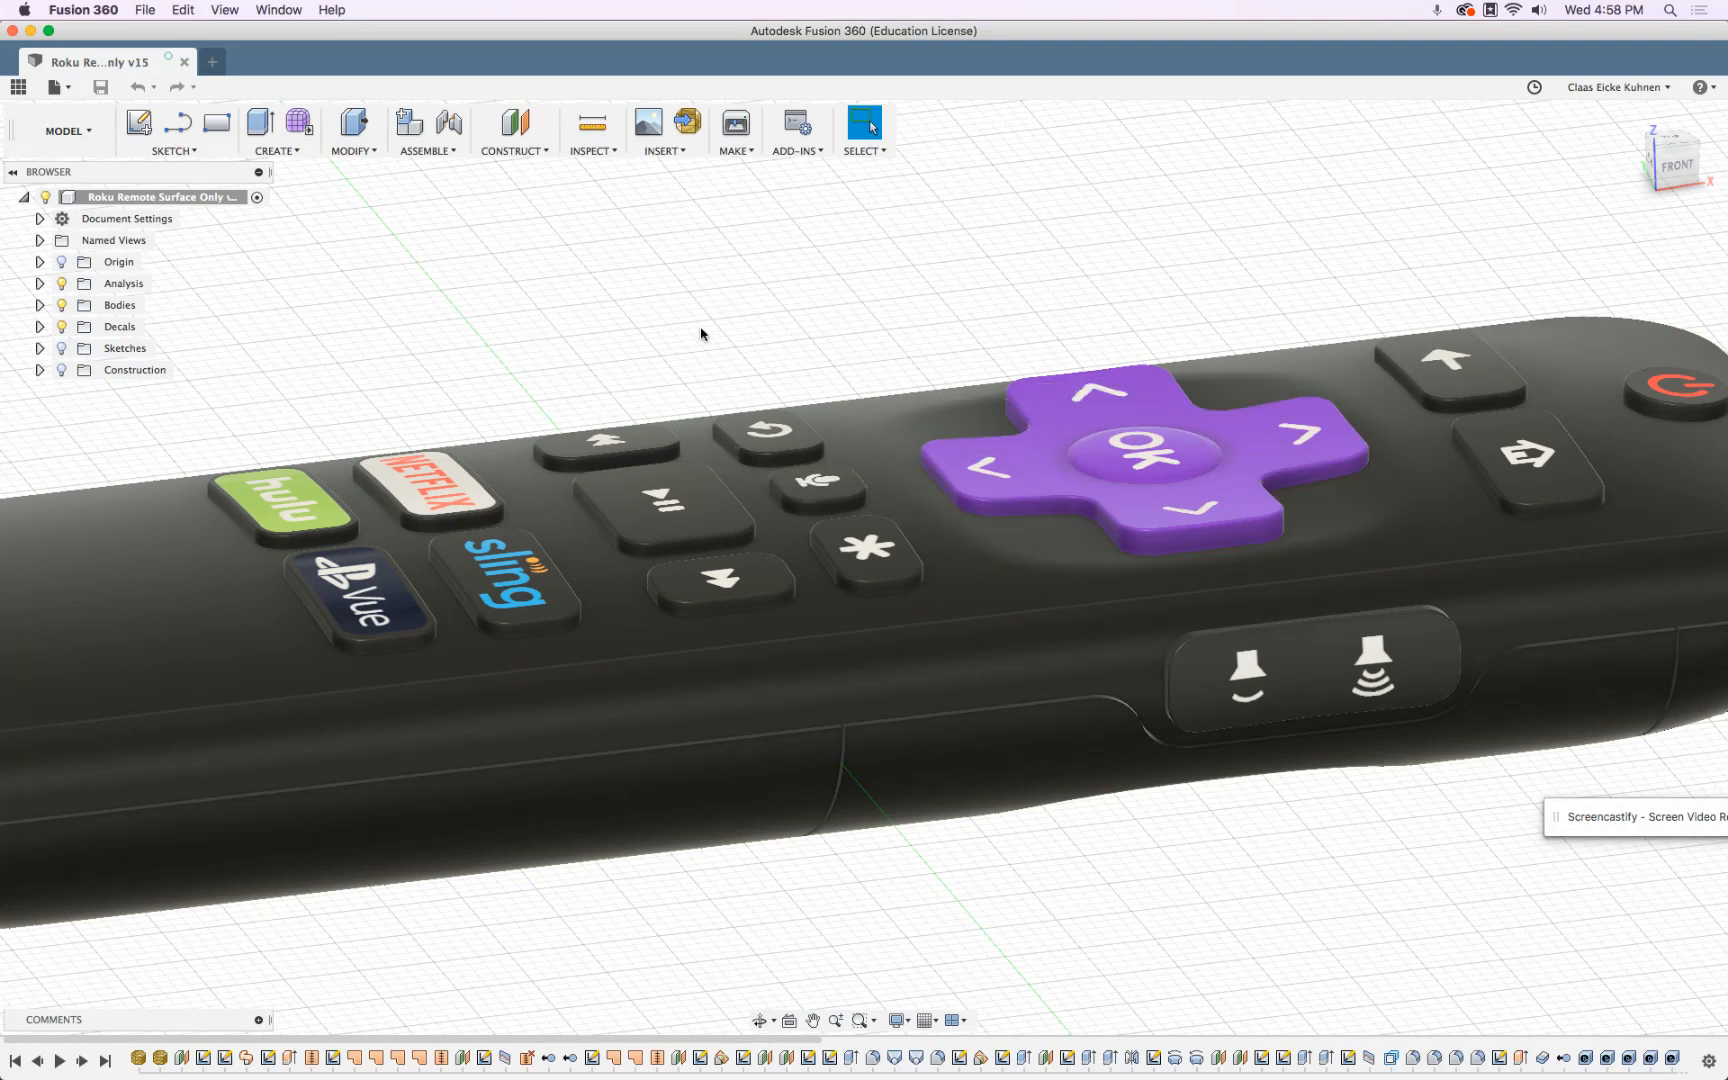
- Set the Roku Plastic Matt Decal appearance to red (255, 0, 0) and inspect the button faces that use it
key(a)
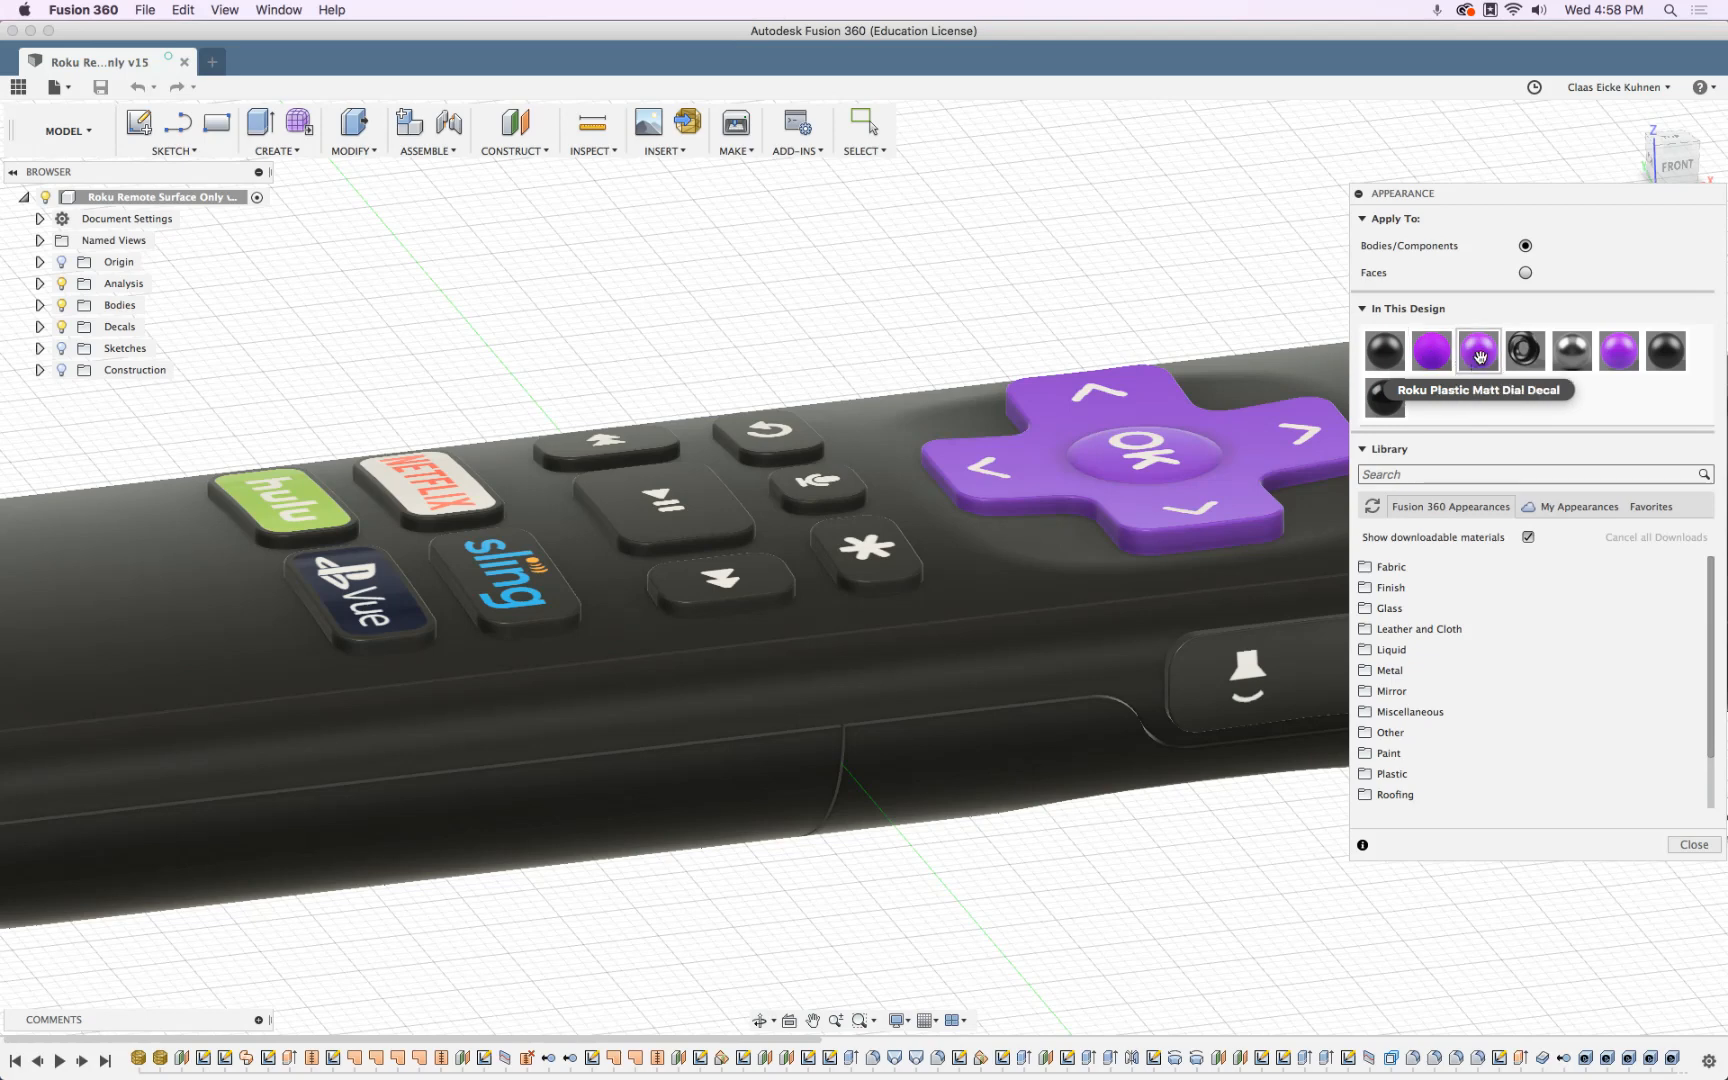
double_click(1385, 350)
click(1196, 299)
drag(1105, 280, 980, 212)
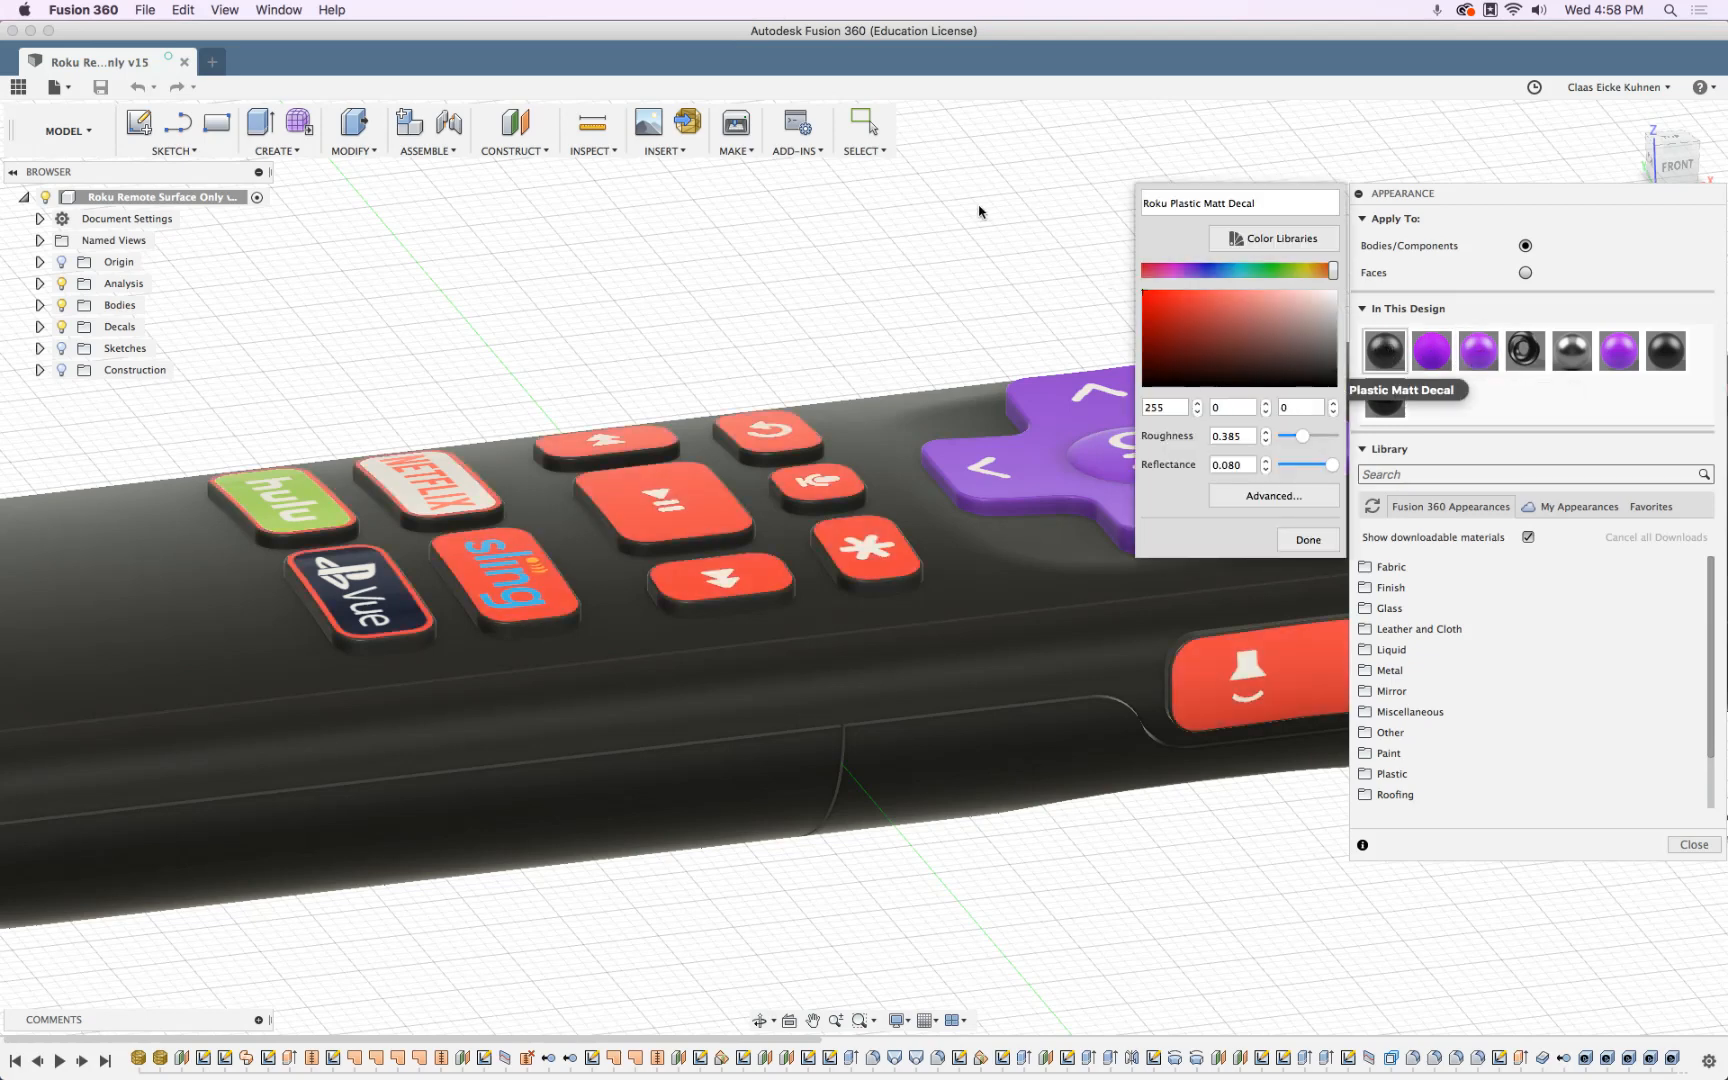
click(1308, 540)
scroll(832, 305, up, 5)
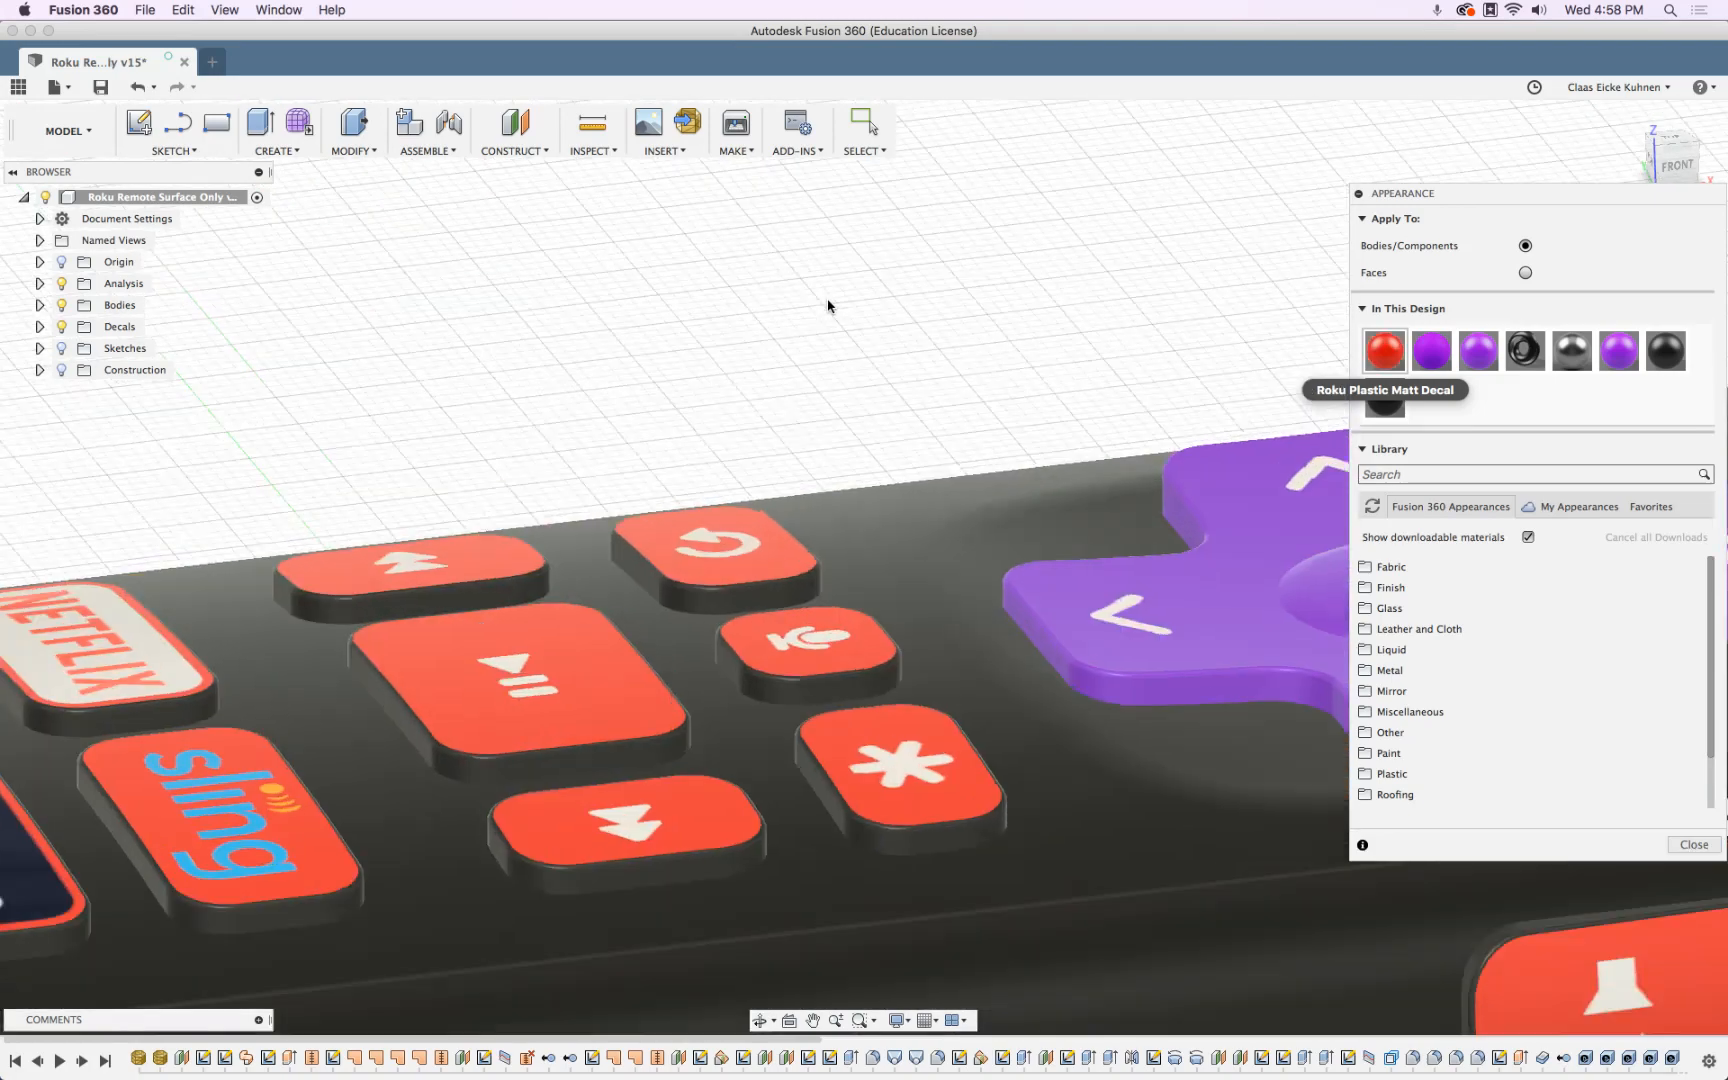
scroll(829, 305, down, 8)
middle_drag(901, 280, 648, 307)
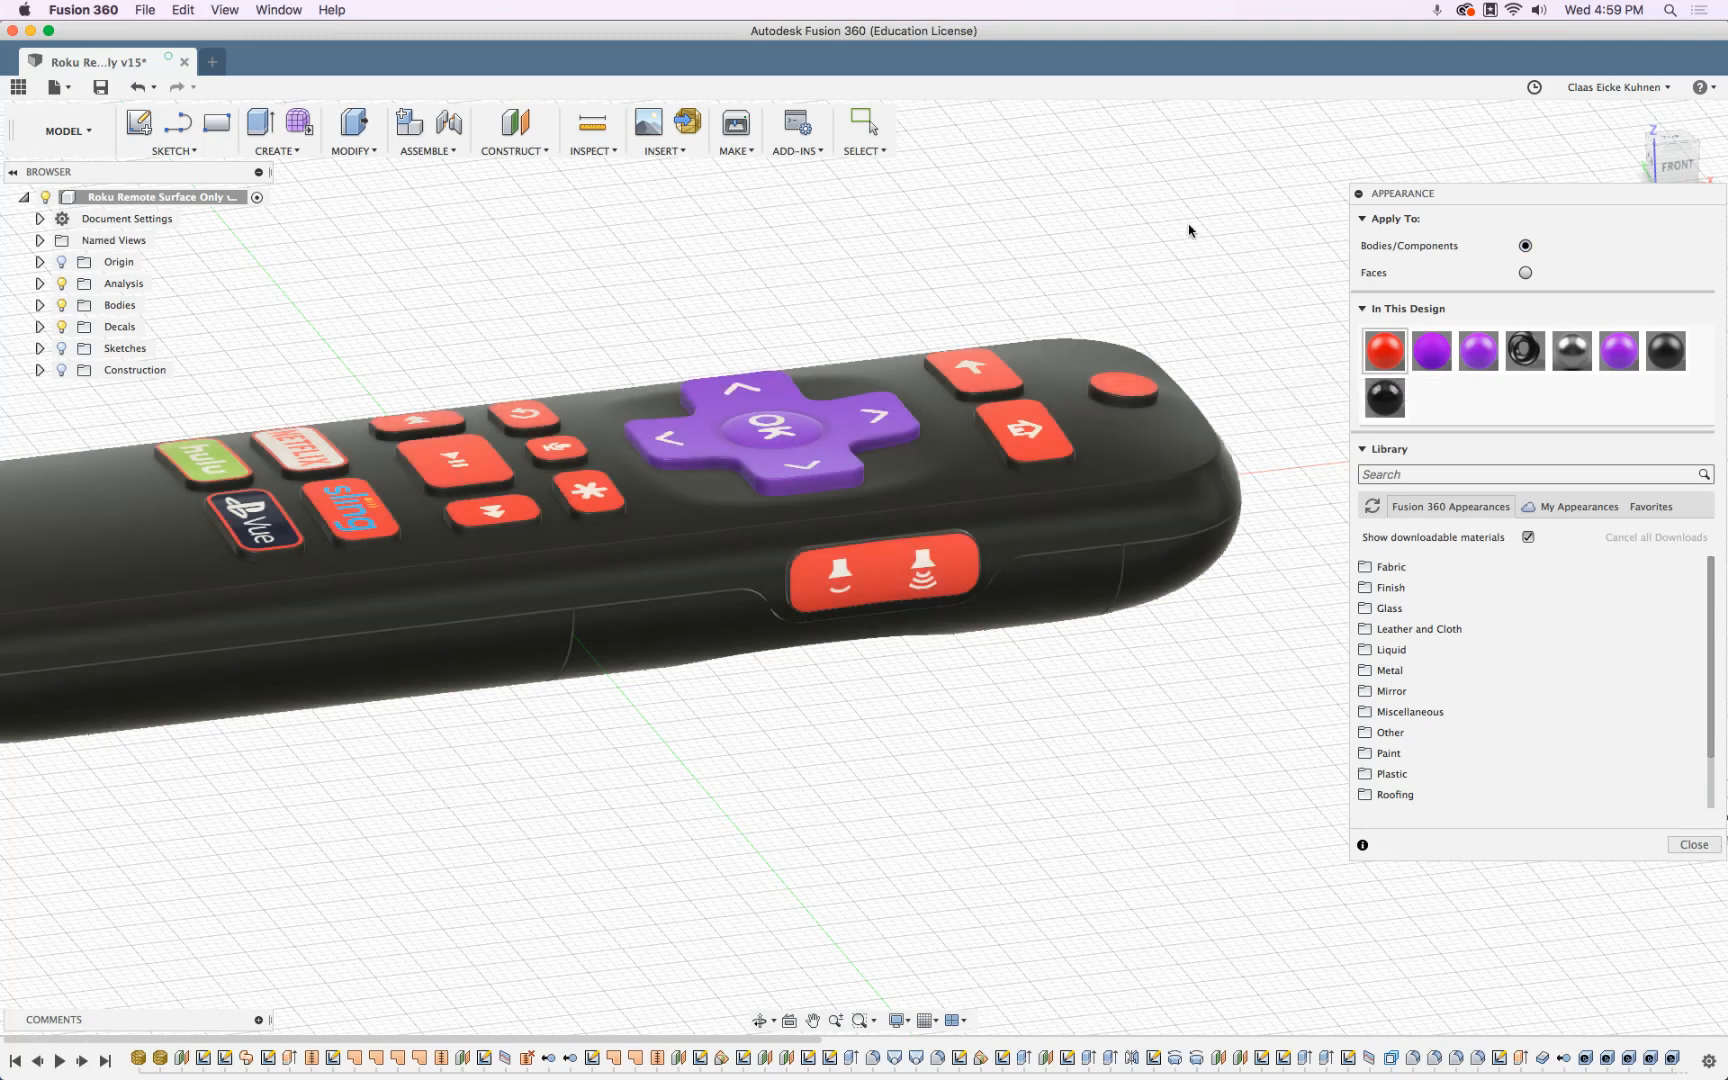
- Set the Roku Plastic Matt Decal appearance colour to RGB 42, 42, 42
double_click(1385, 362)
double_click(1176, 408)
text(42)
key(Tab)
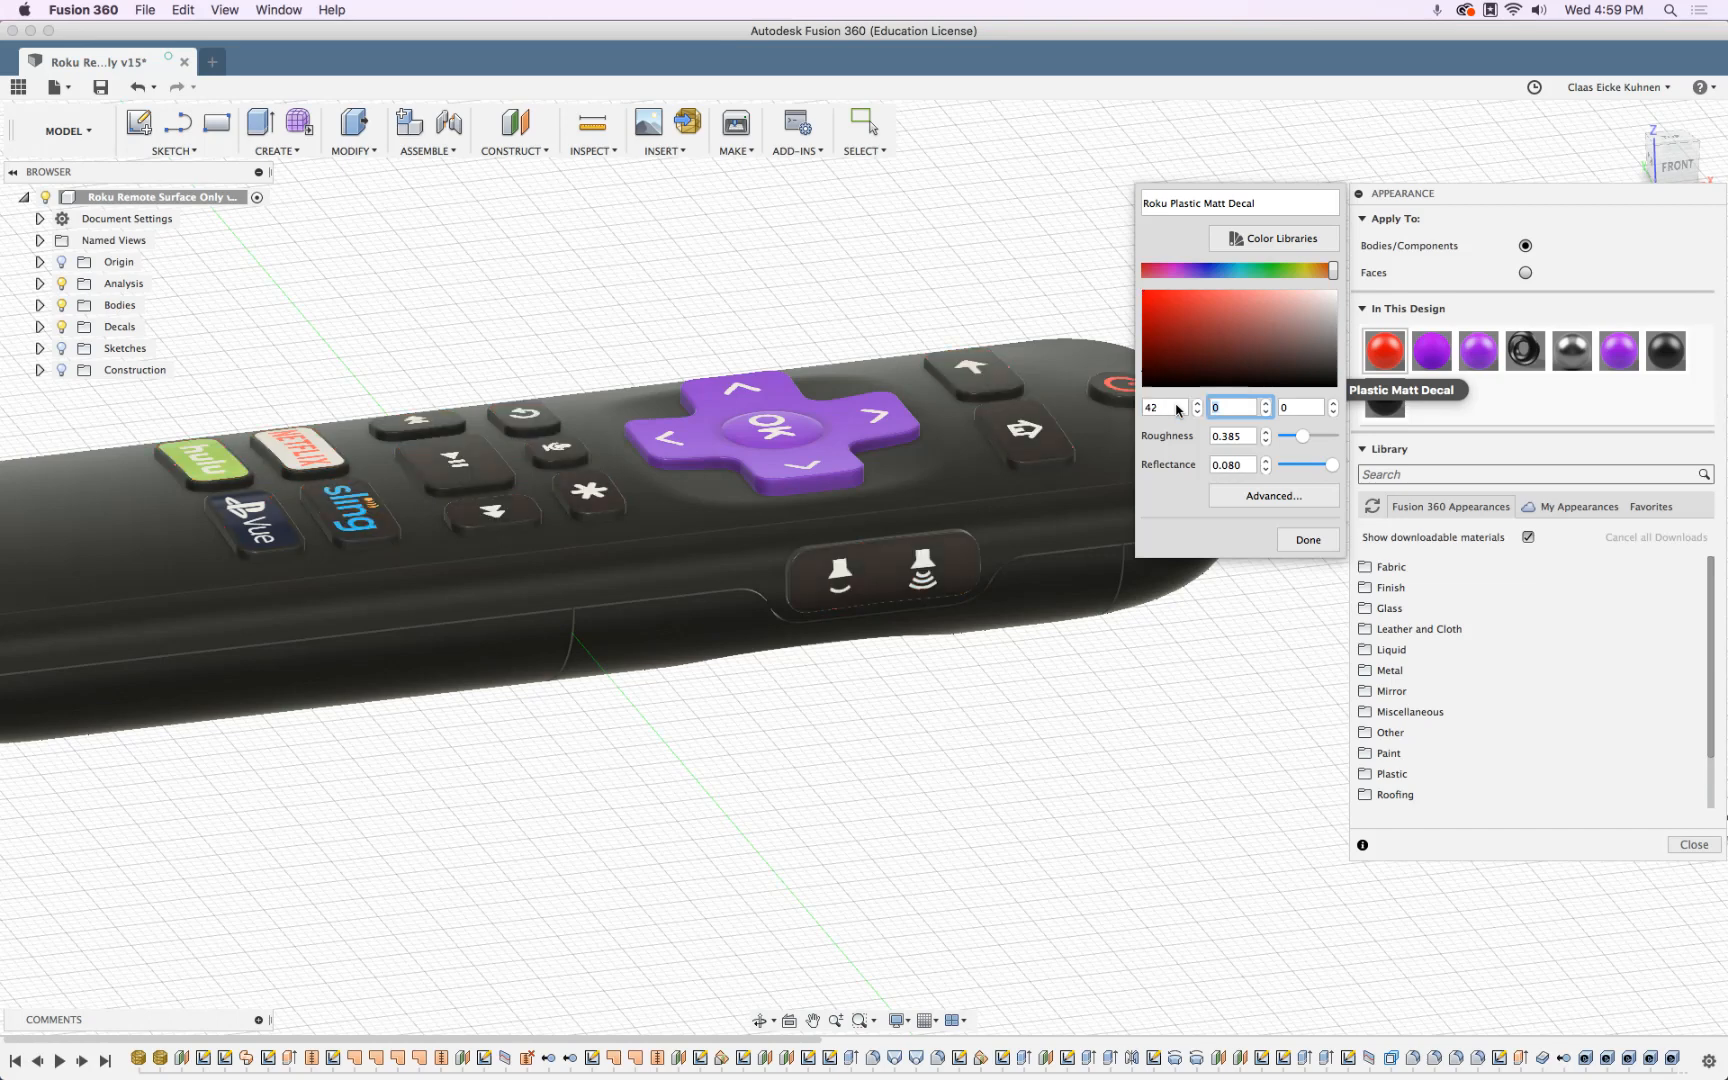
text(42)
key(Tab)
text(42)
click(1310, 542)
shift+middle_drag(1099, 717, 1095, 782)
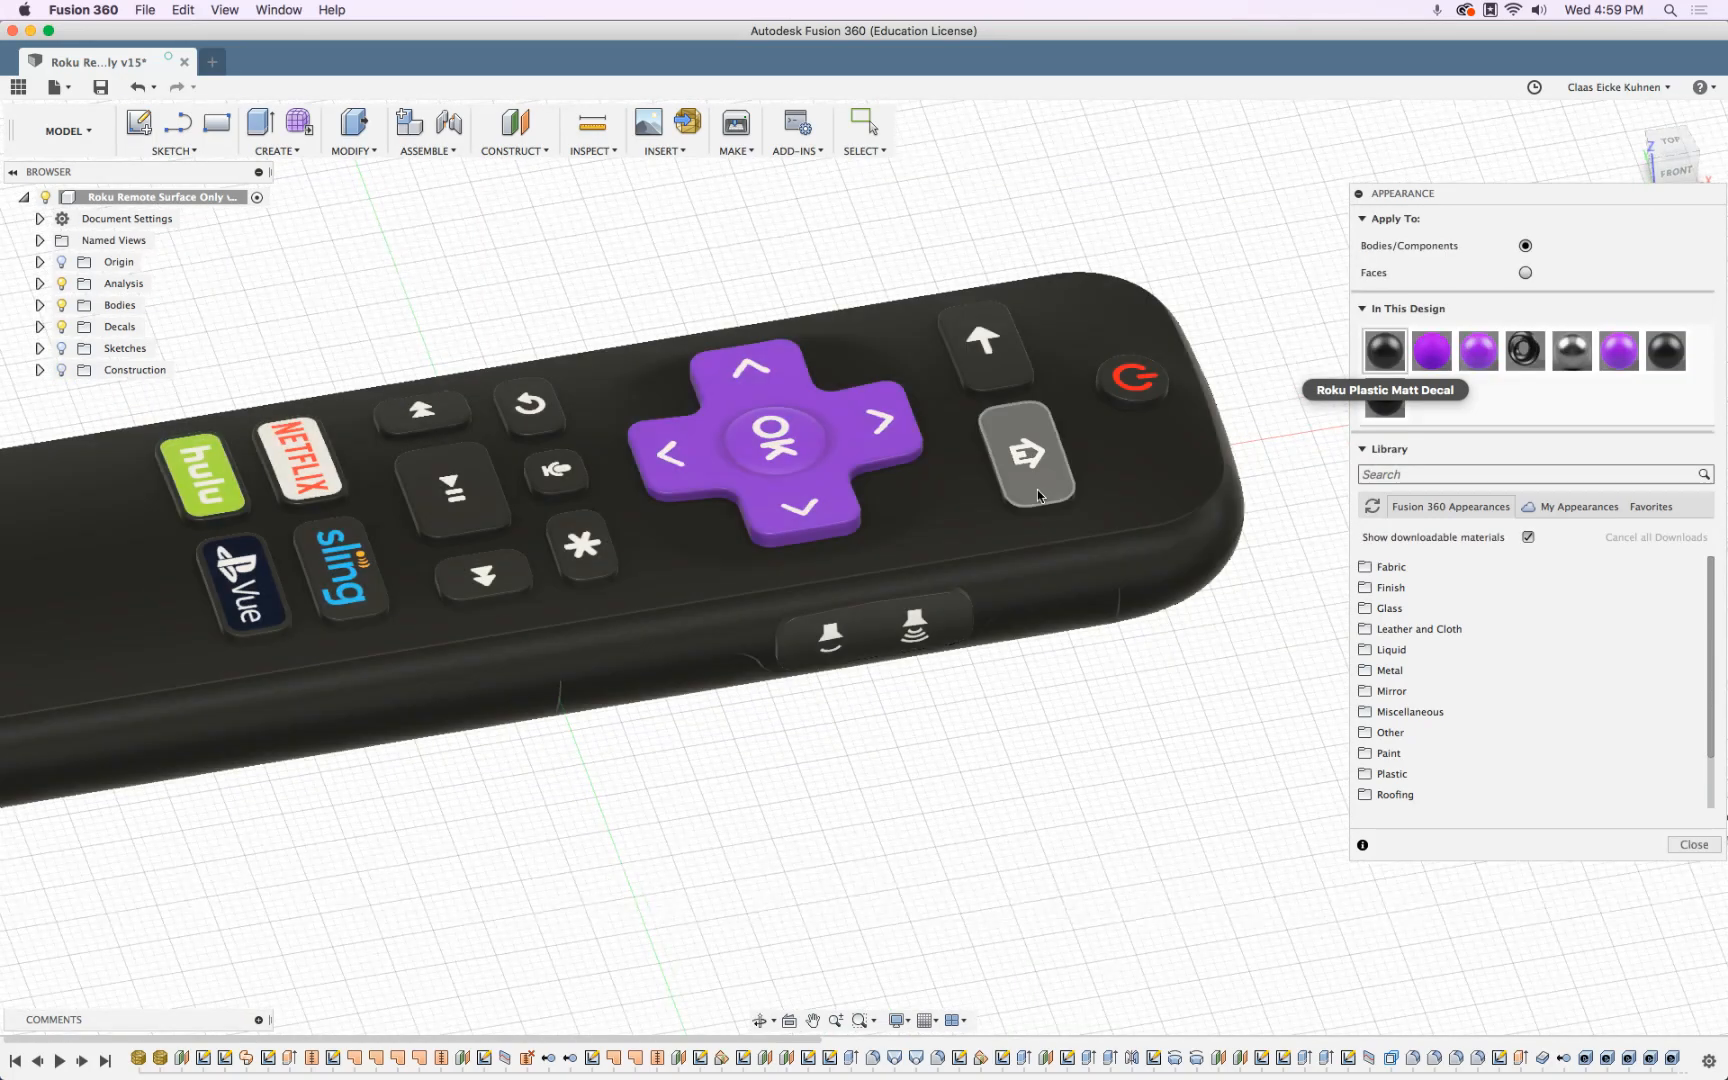
mouse_move(1063, 848)
shift+middle_down()
mouse_move(1073, 800)
mouse_move(1061, 837)
mouse_move(1077, 860)
shift+middle_up()
- Switch to Blender, select the remote, and activate its Roku_Plastic_Matt_Dial_Decal material slot in an enlarged properties editor
mouse_move(792, 1050)
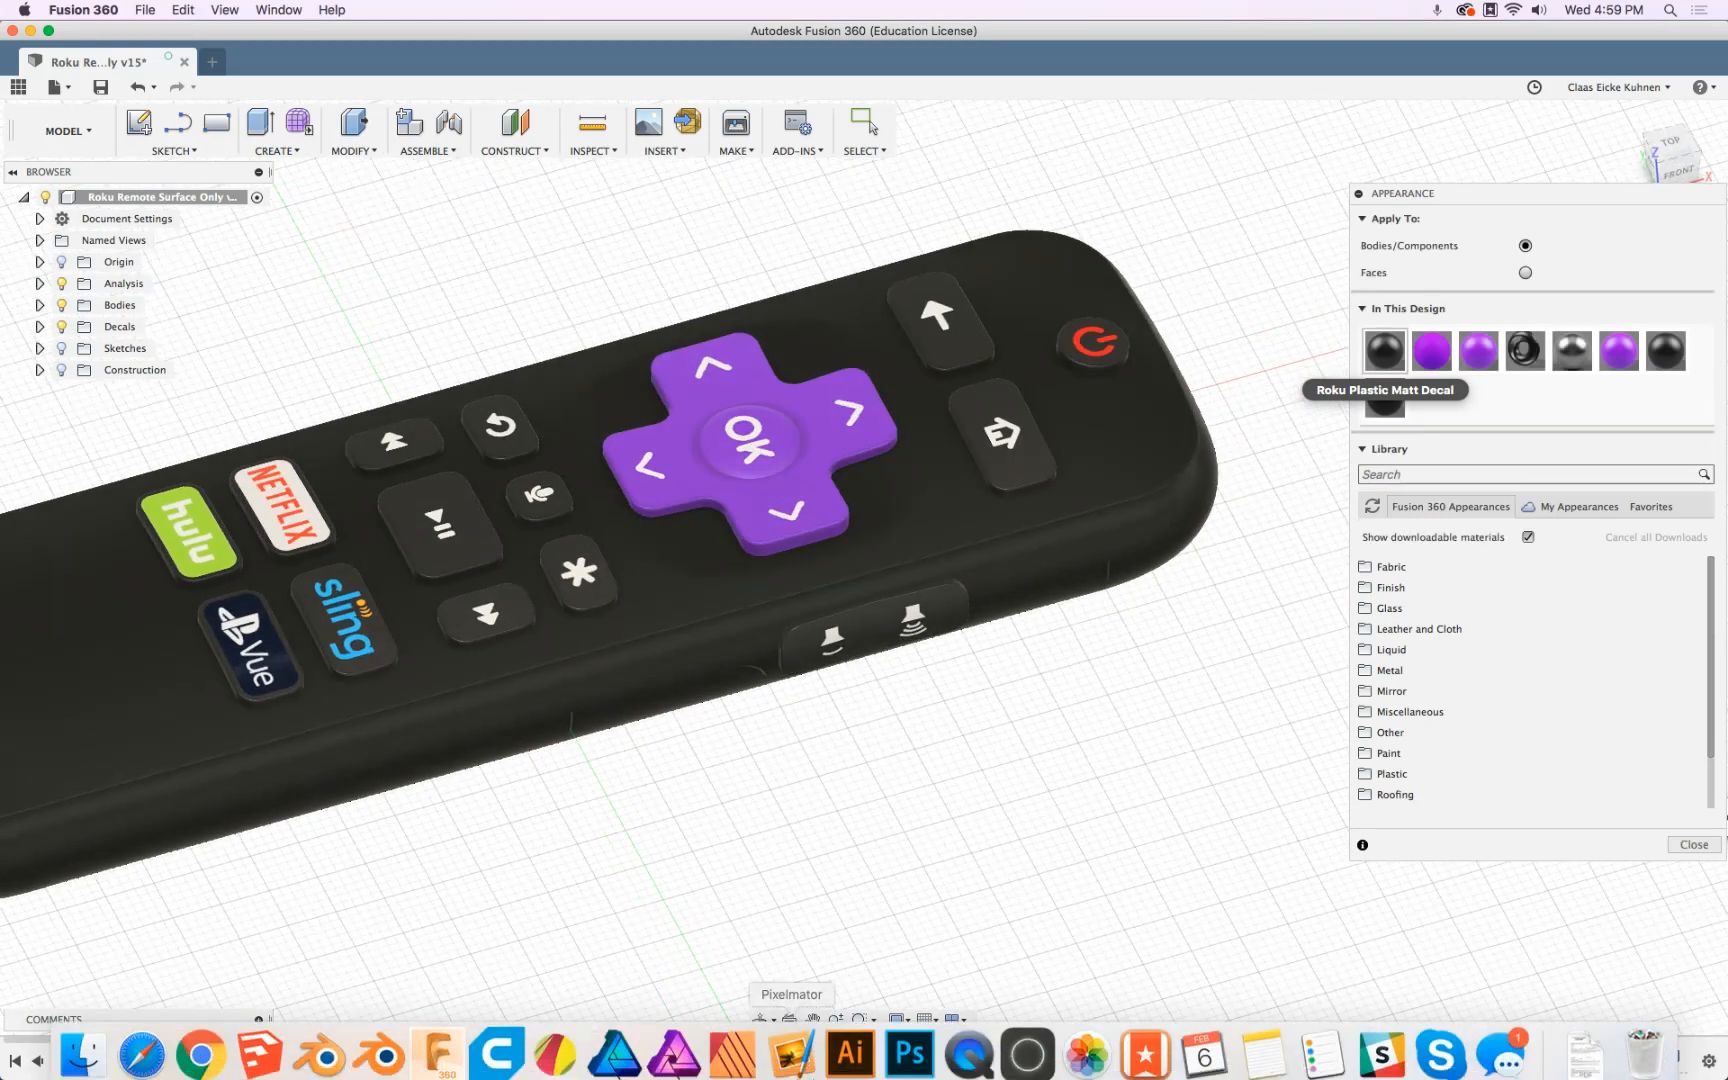
click(388, 1047)
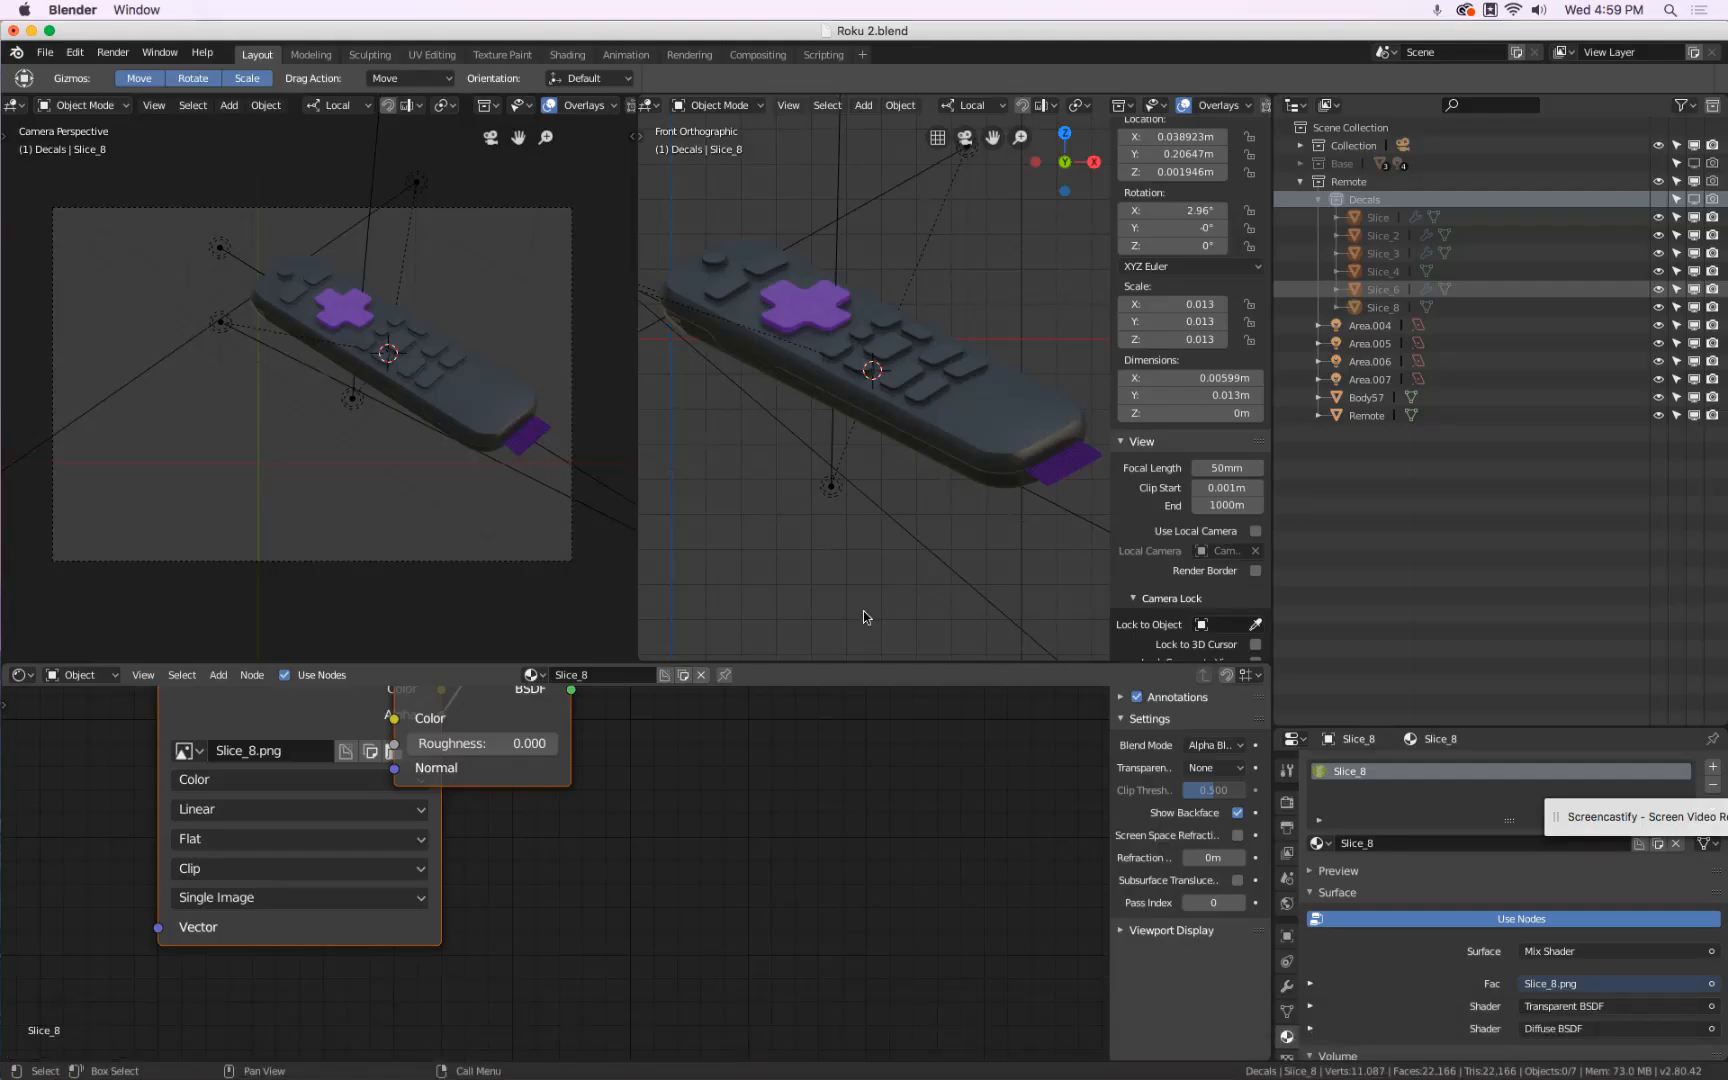
click(998, 395)
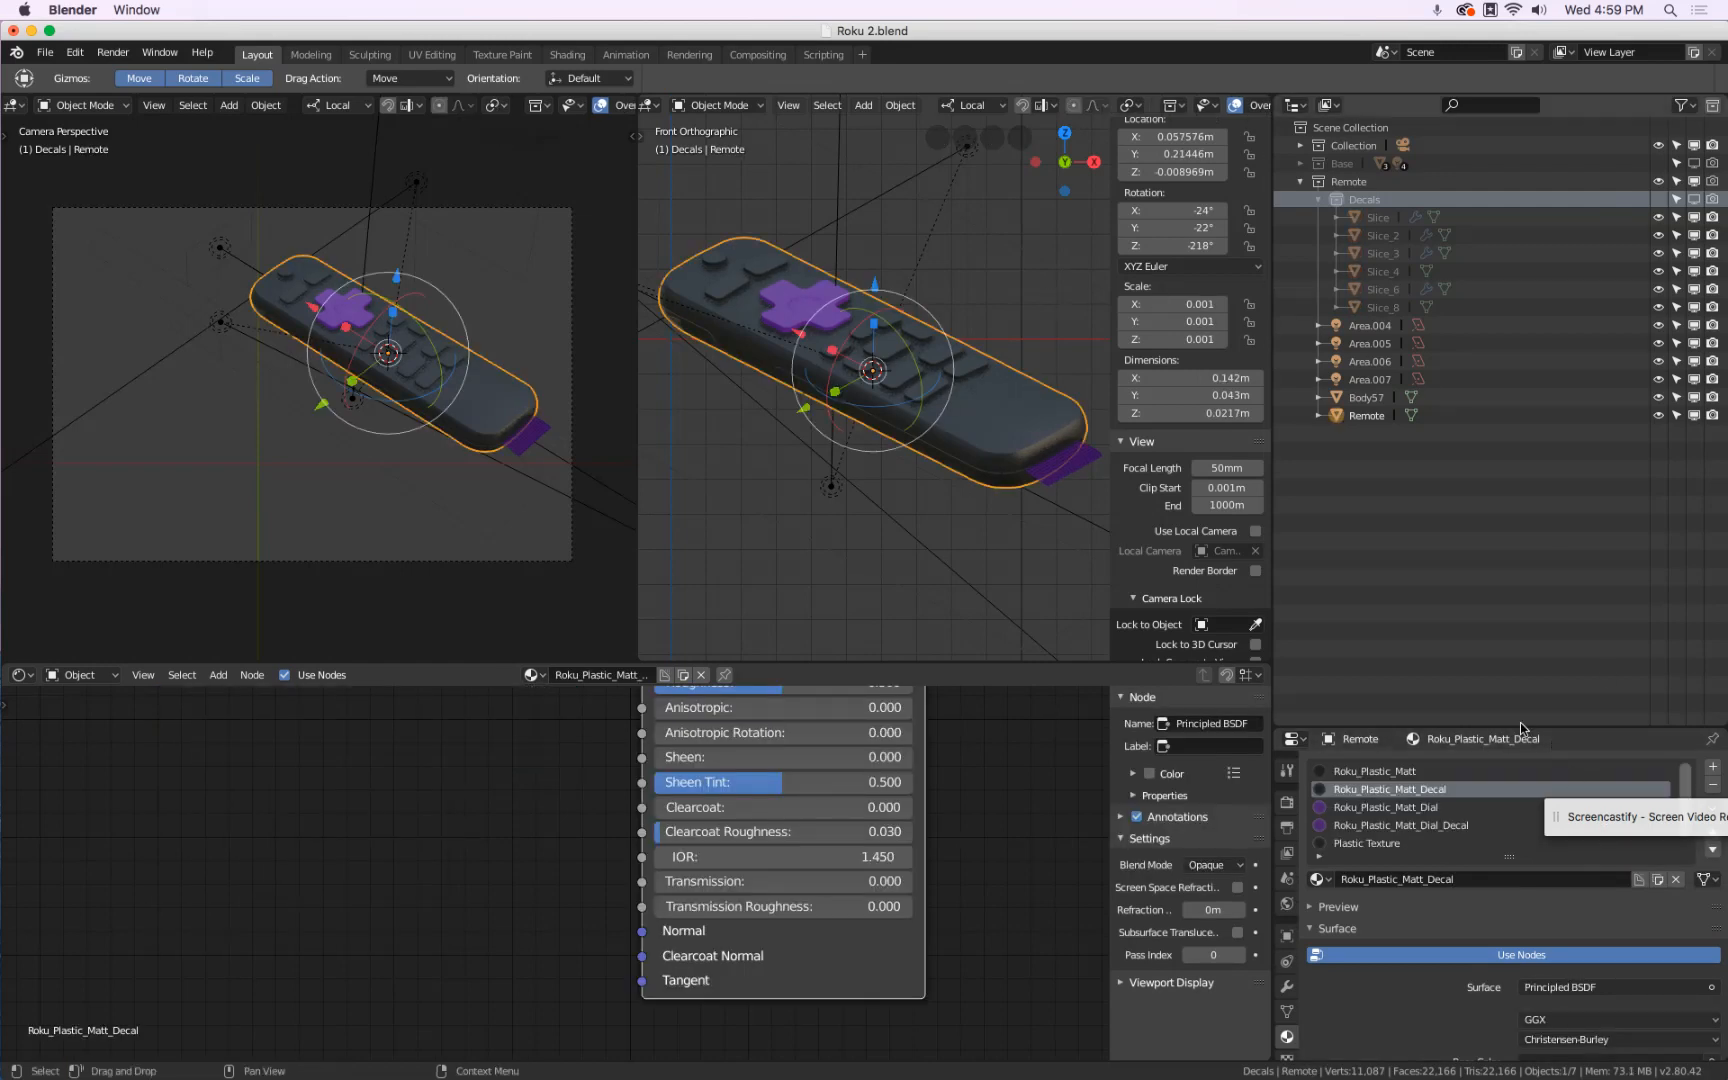
drag(1517, 726, 1517, 456)
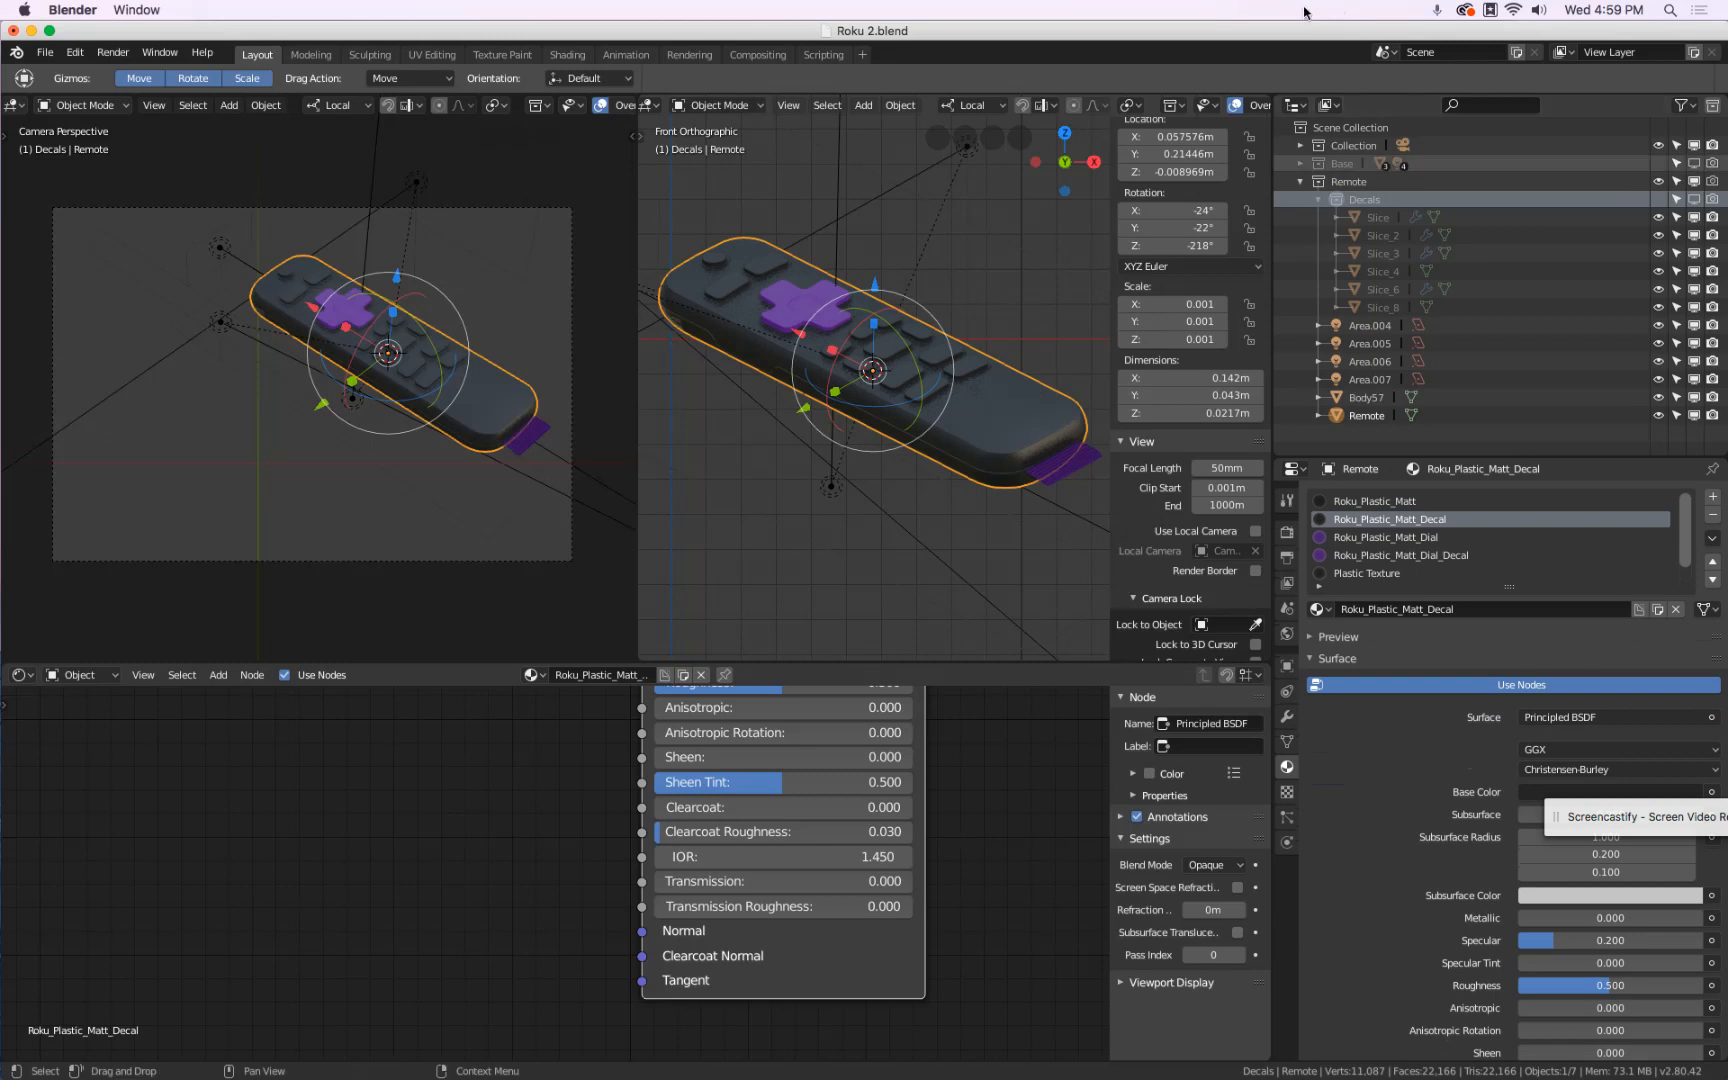
click(1300, 181)
drag(1399, 457, 1400, 213)
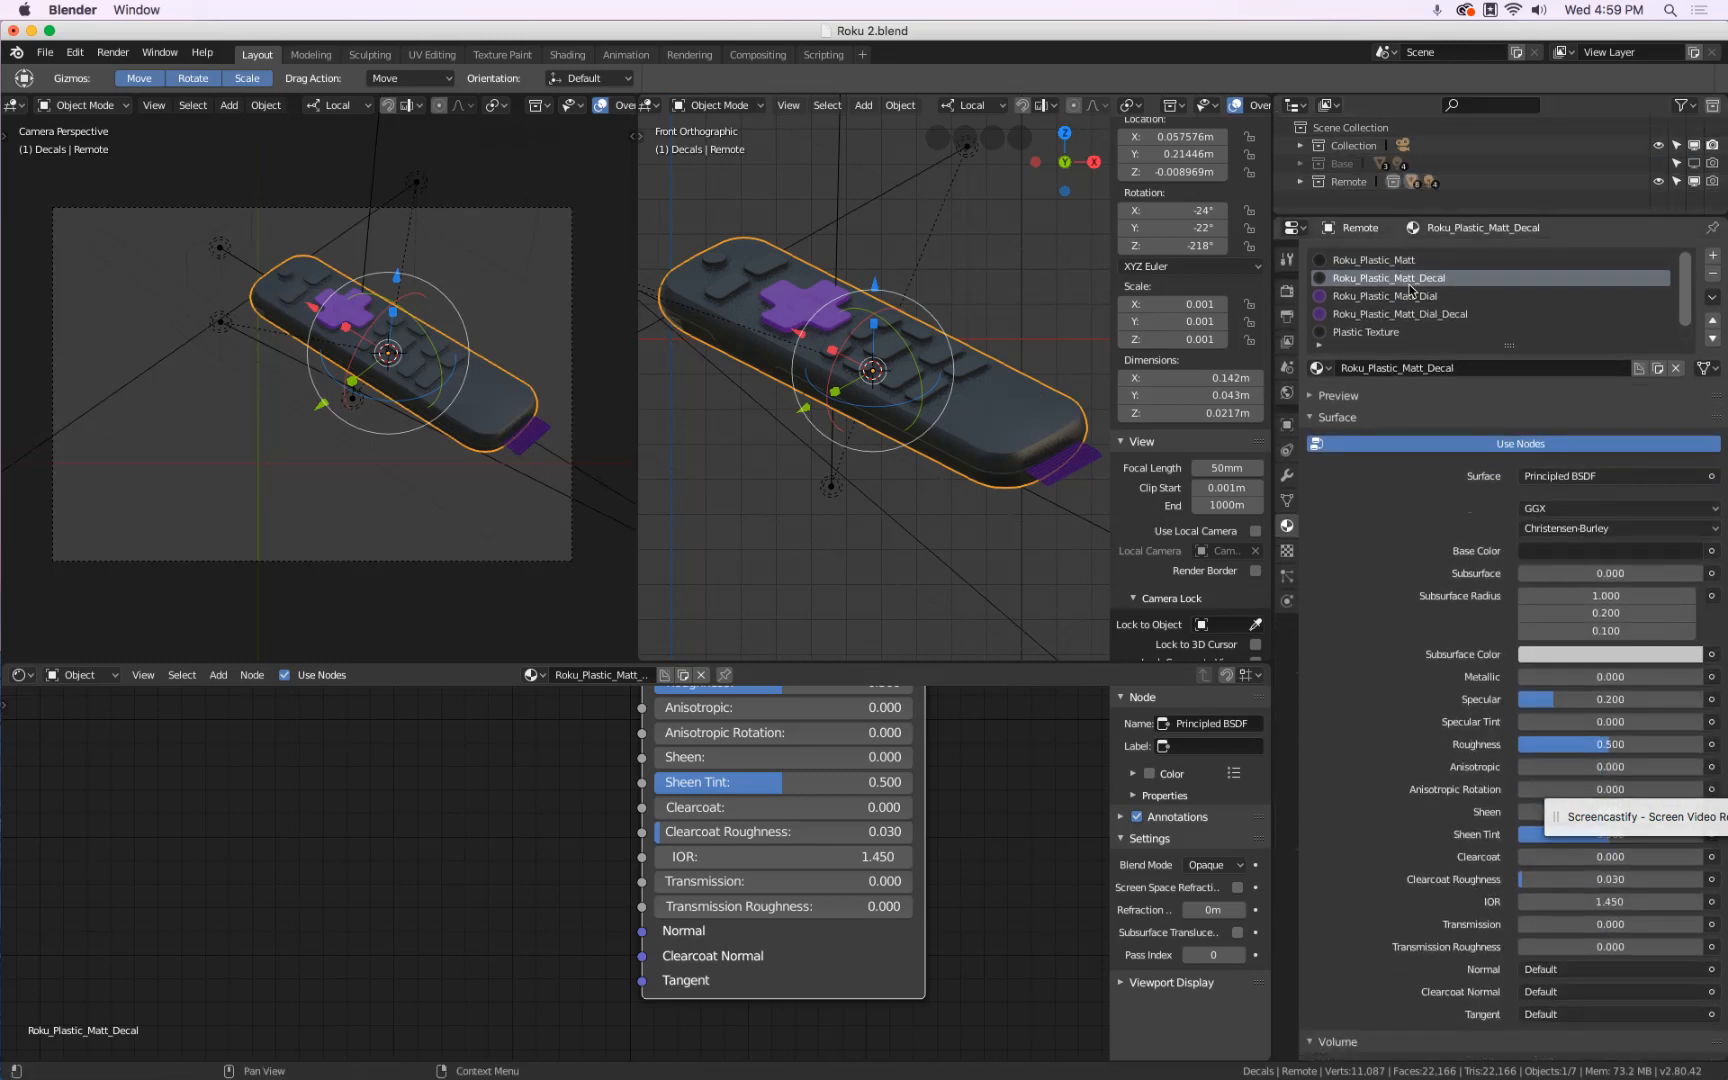
click(1363, 316)
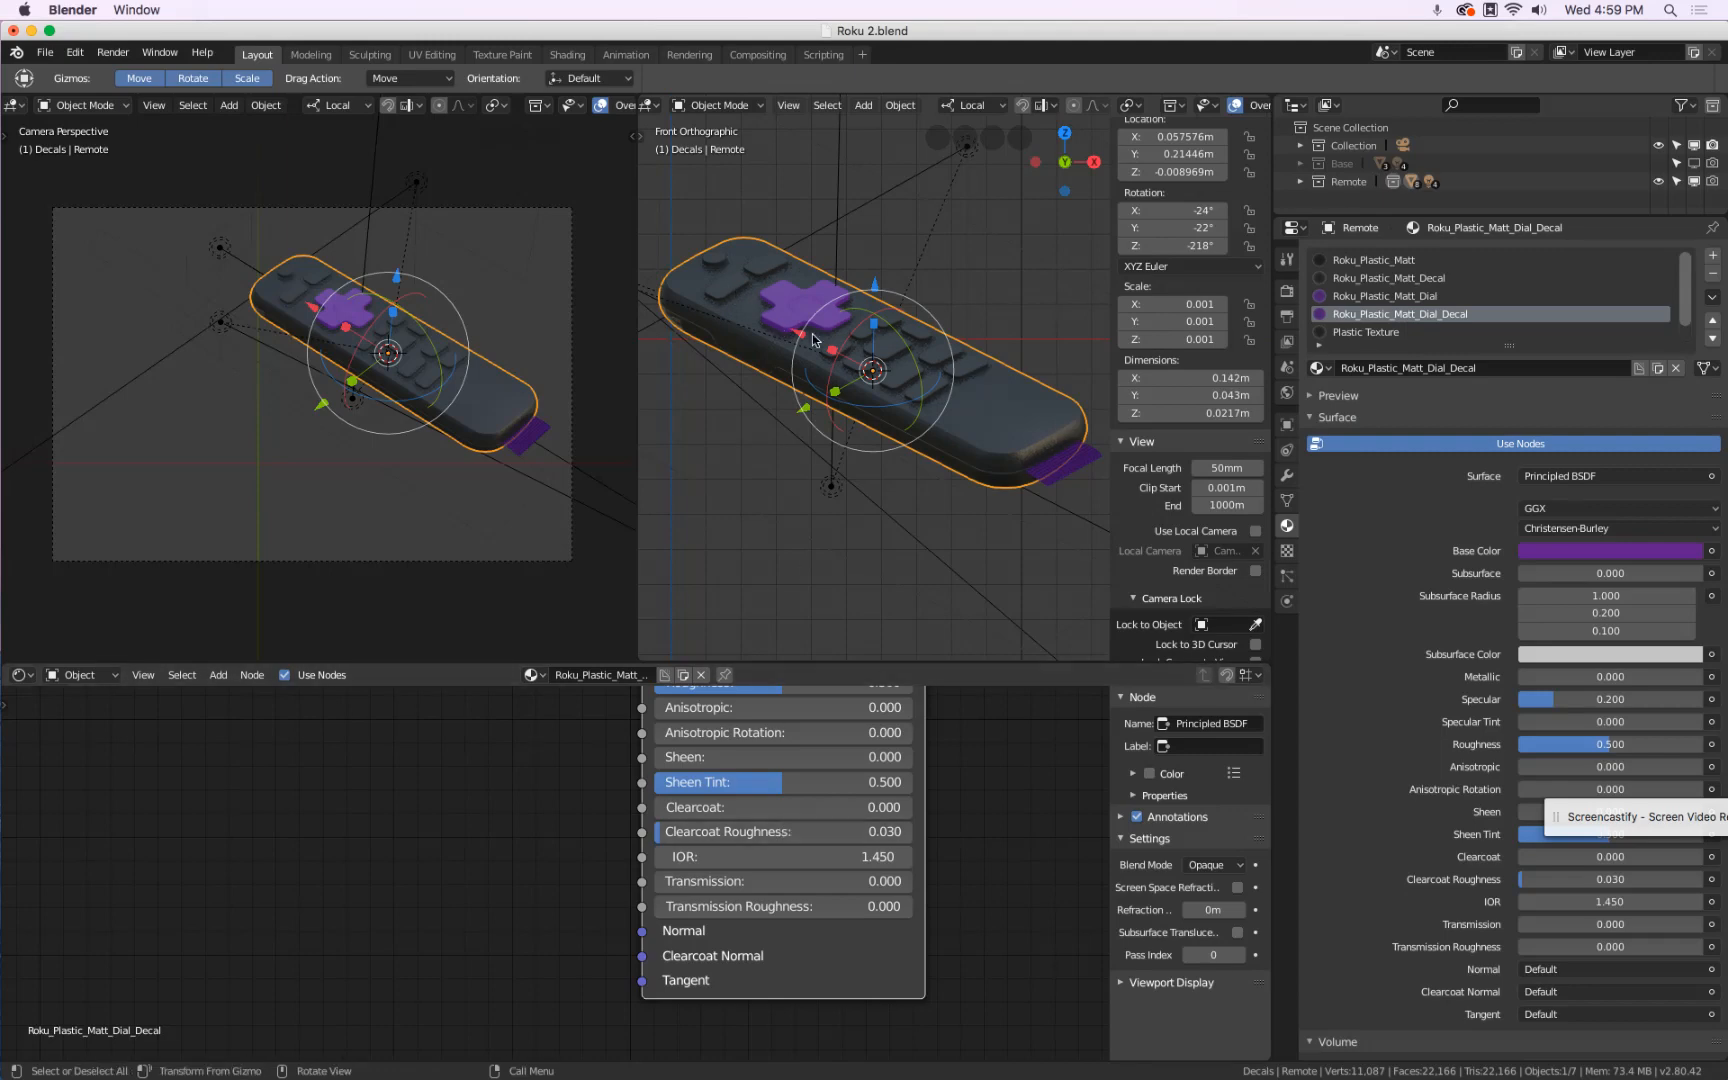
- Enter Edit Mode on the remote and select only the faces assigned to Roku_Plastic_Matt_Dial_Decal
key(Tab)
key(a)
key(alt+a)
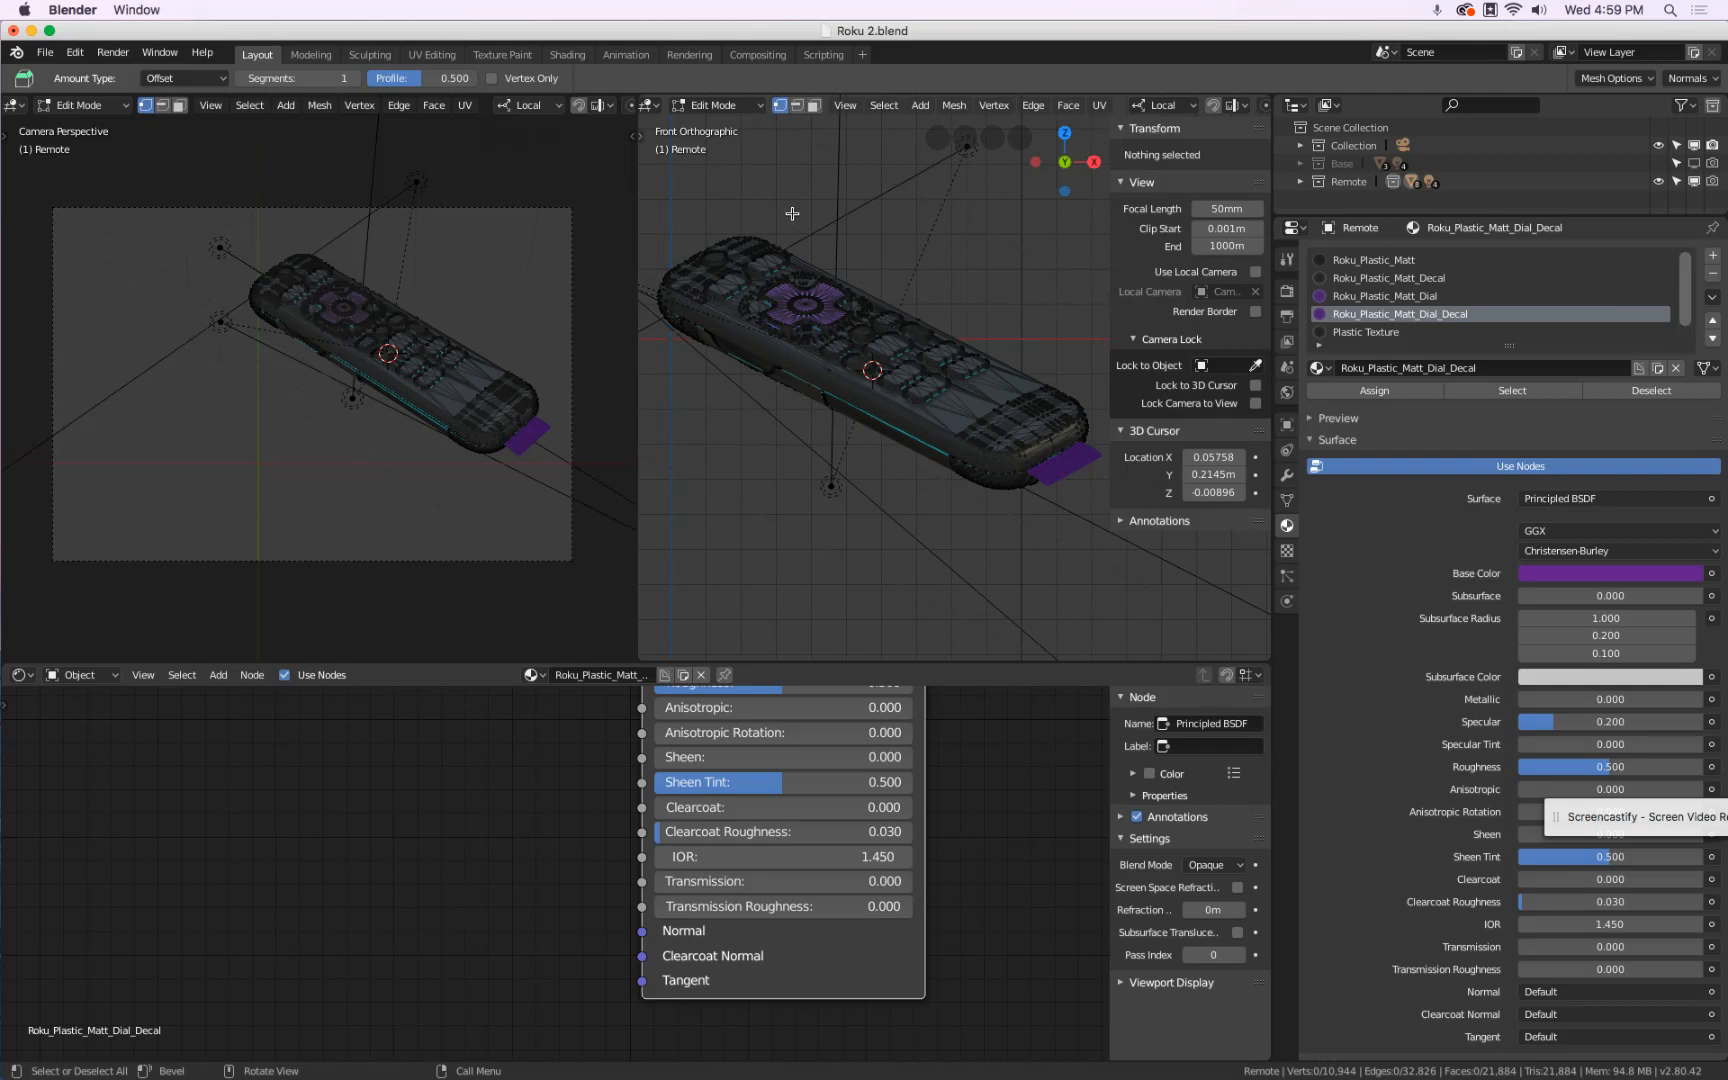
click(1512, 391)
scroll(823, 271, up, 1)
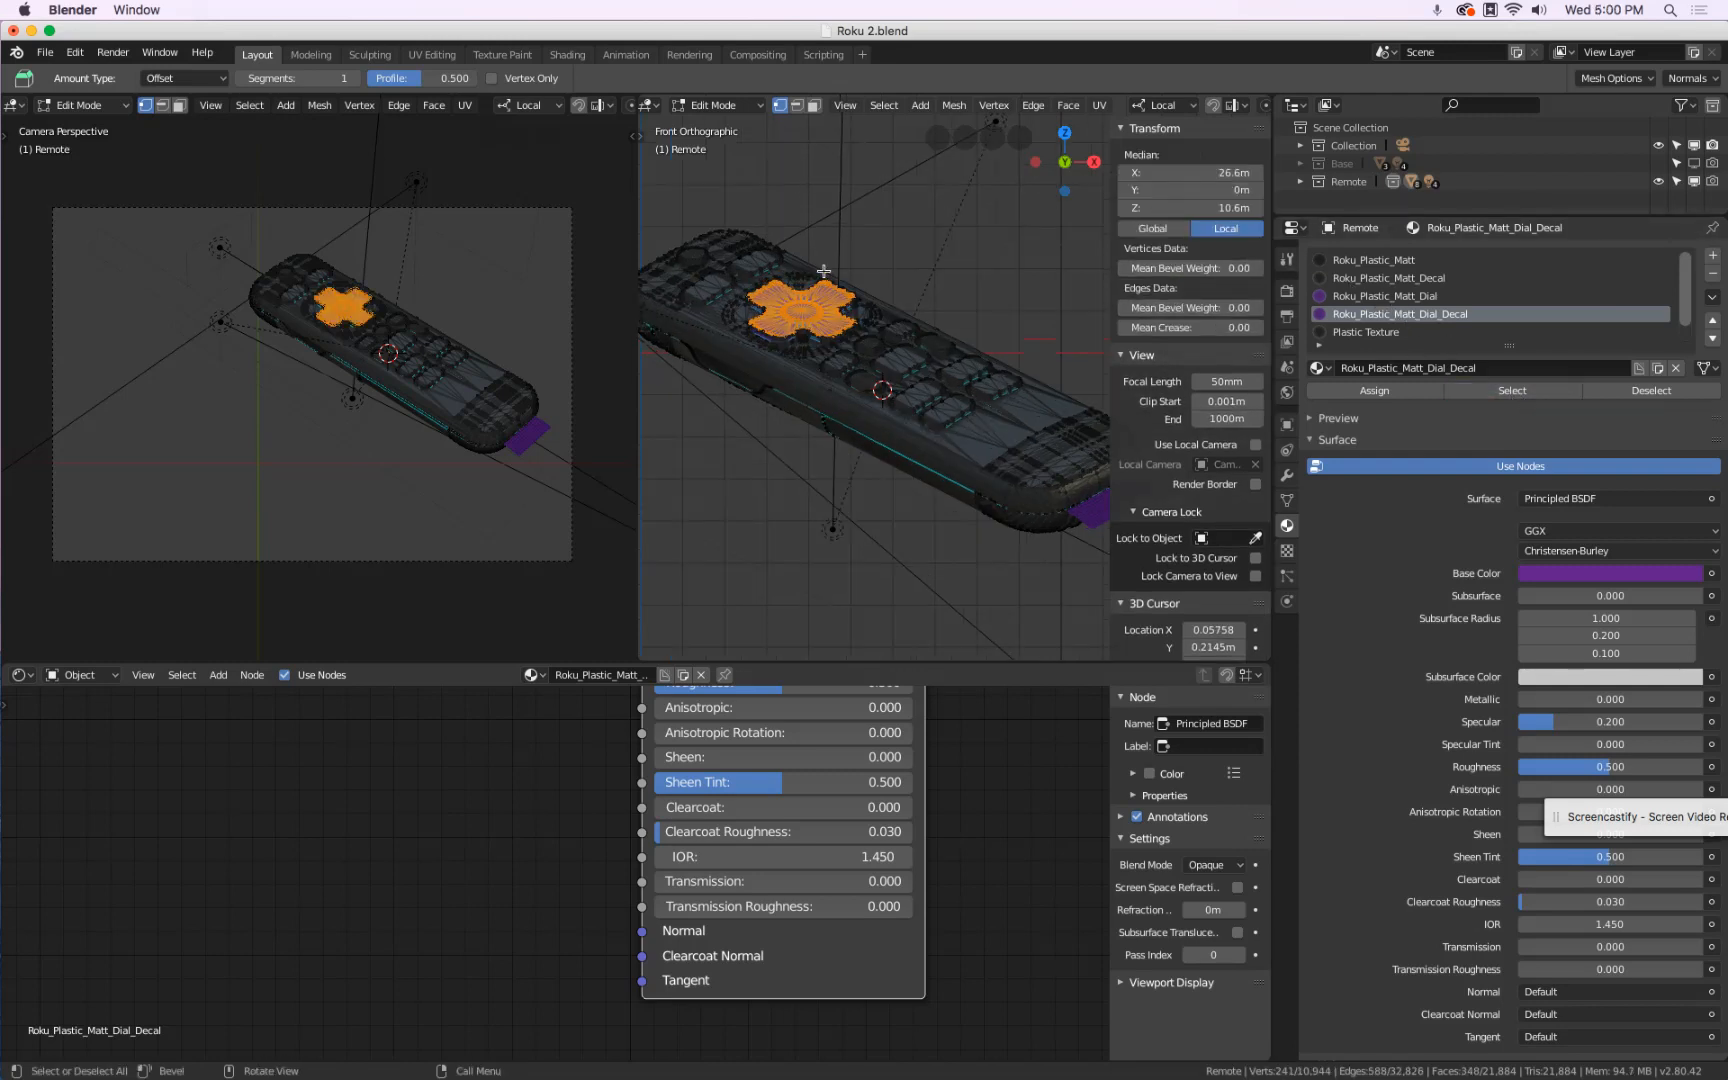
scroll(823, 271, up, 4)
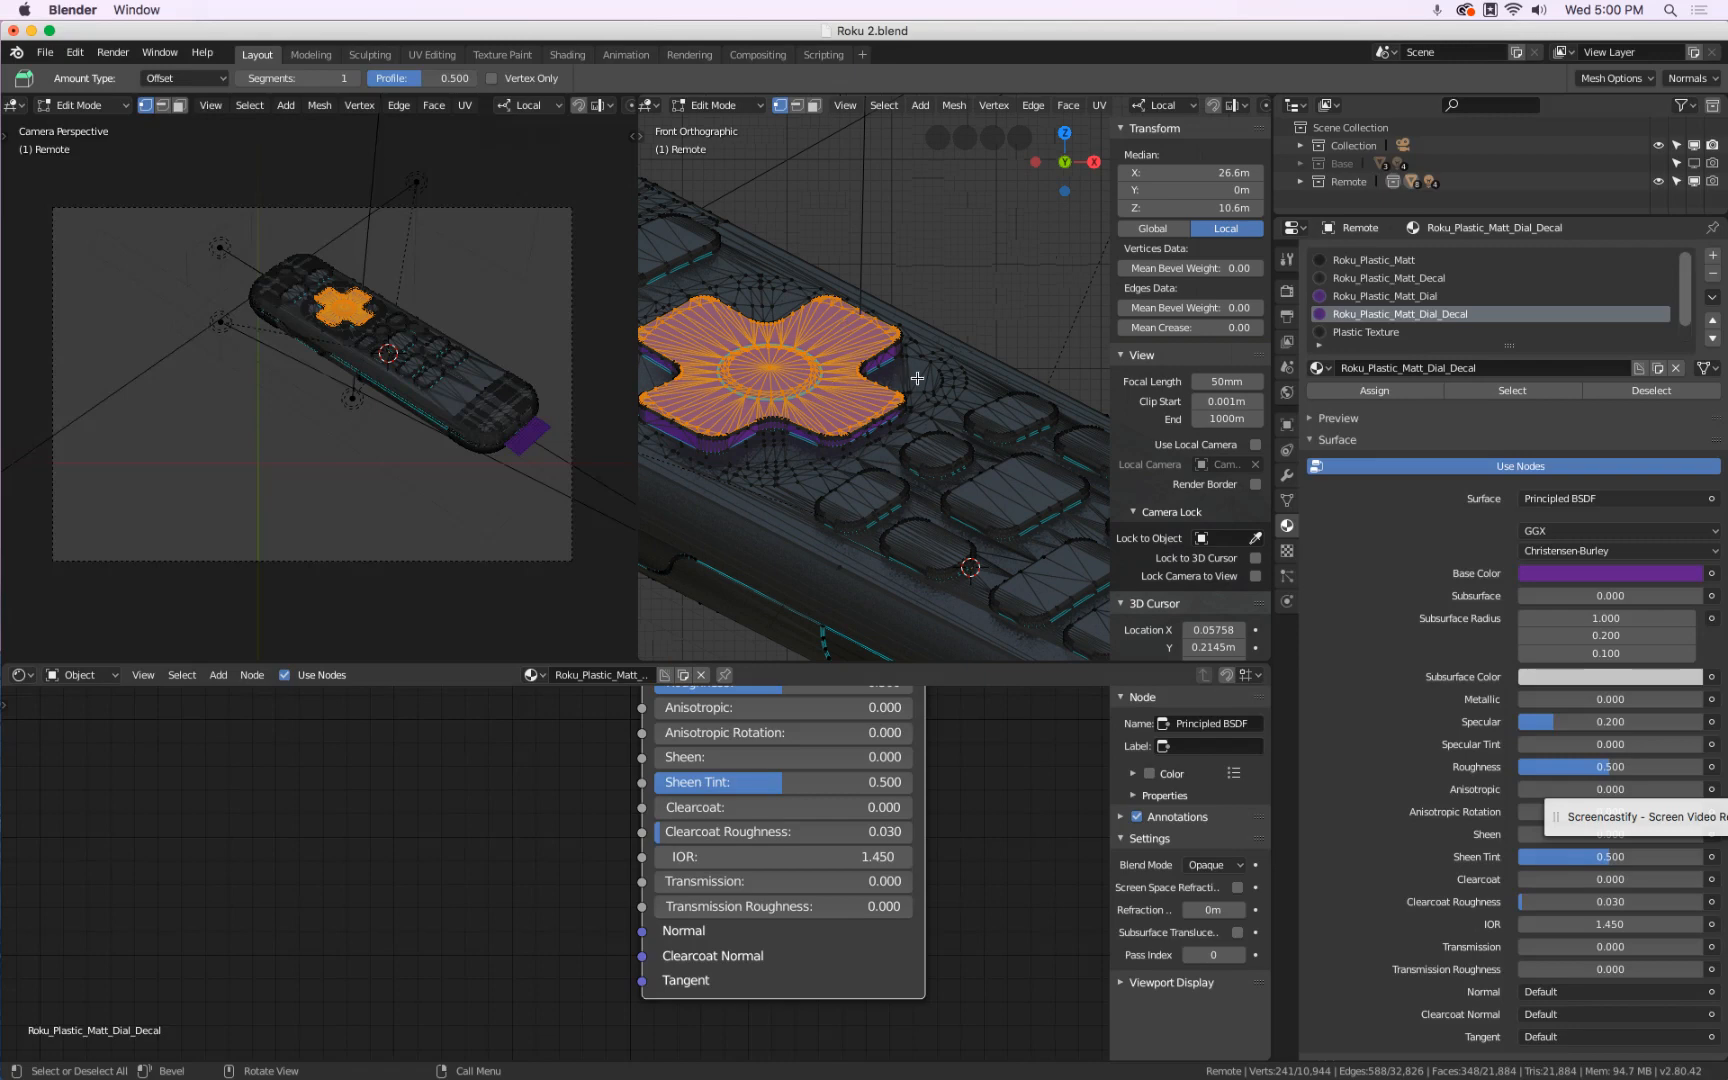
- Clear the current selection and select only the faces assigned to Roku_Plastic_Matt_Dial
key(a)
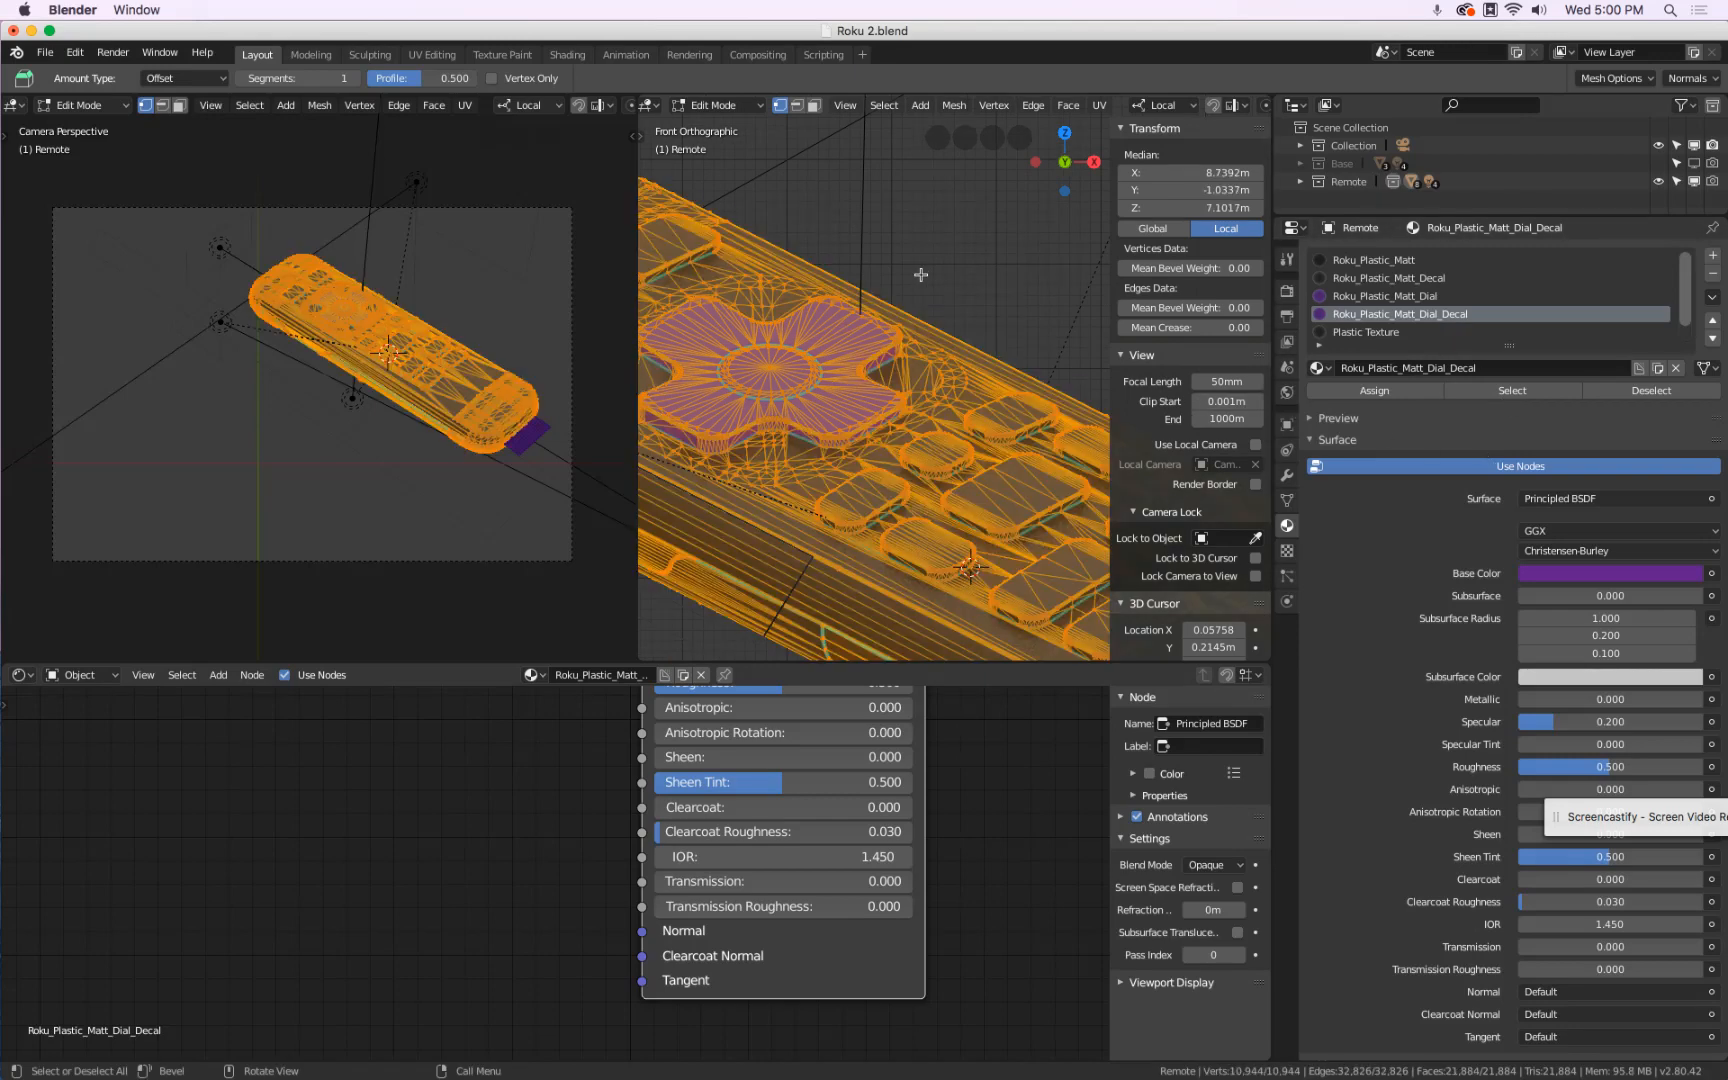
key(alt+a)
click(1430, 296)
click(1512, 391)
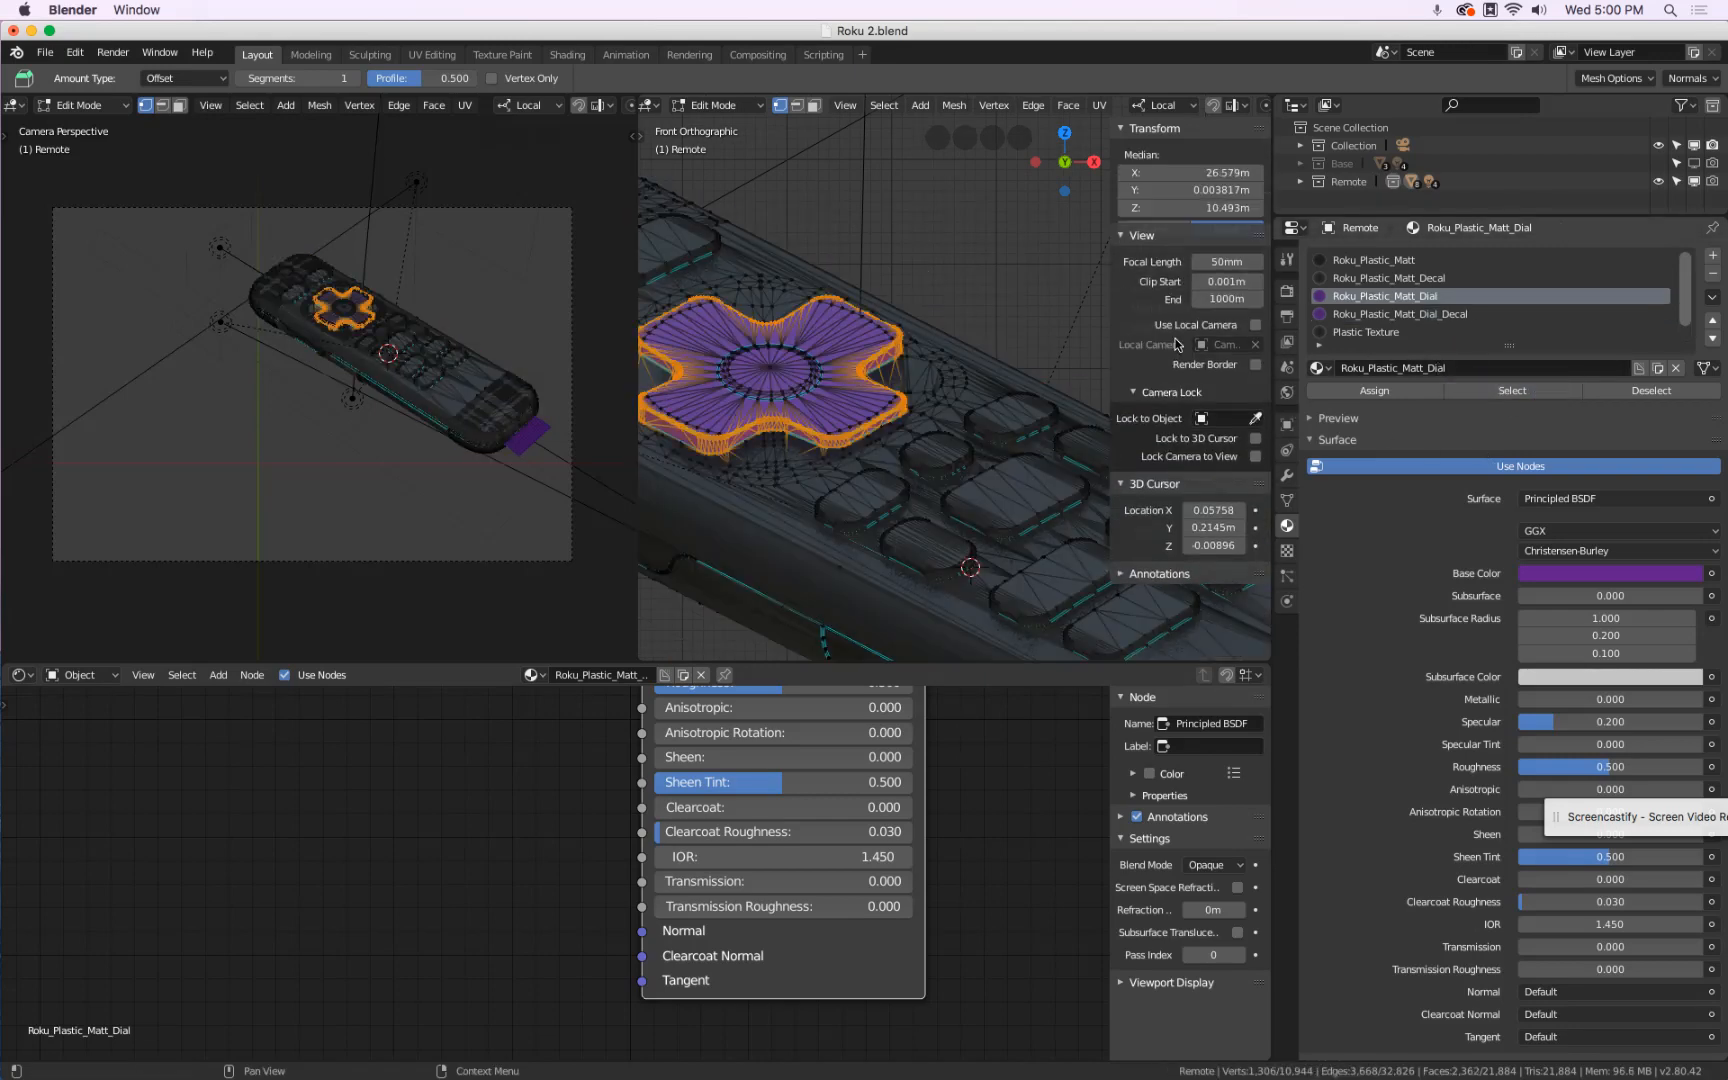
- Deselect everything and select only the faces assigned to Roku_Plastic_Matt_Dial_Decal
key(alt+a)
click(1405, 314)
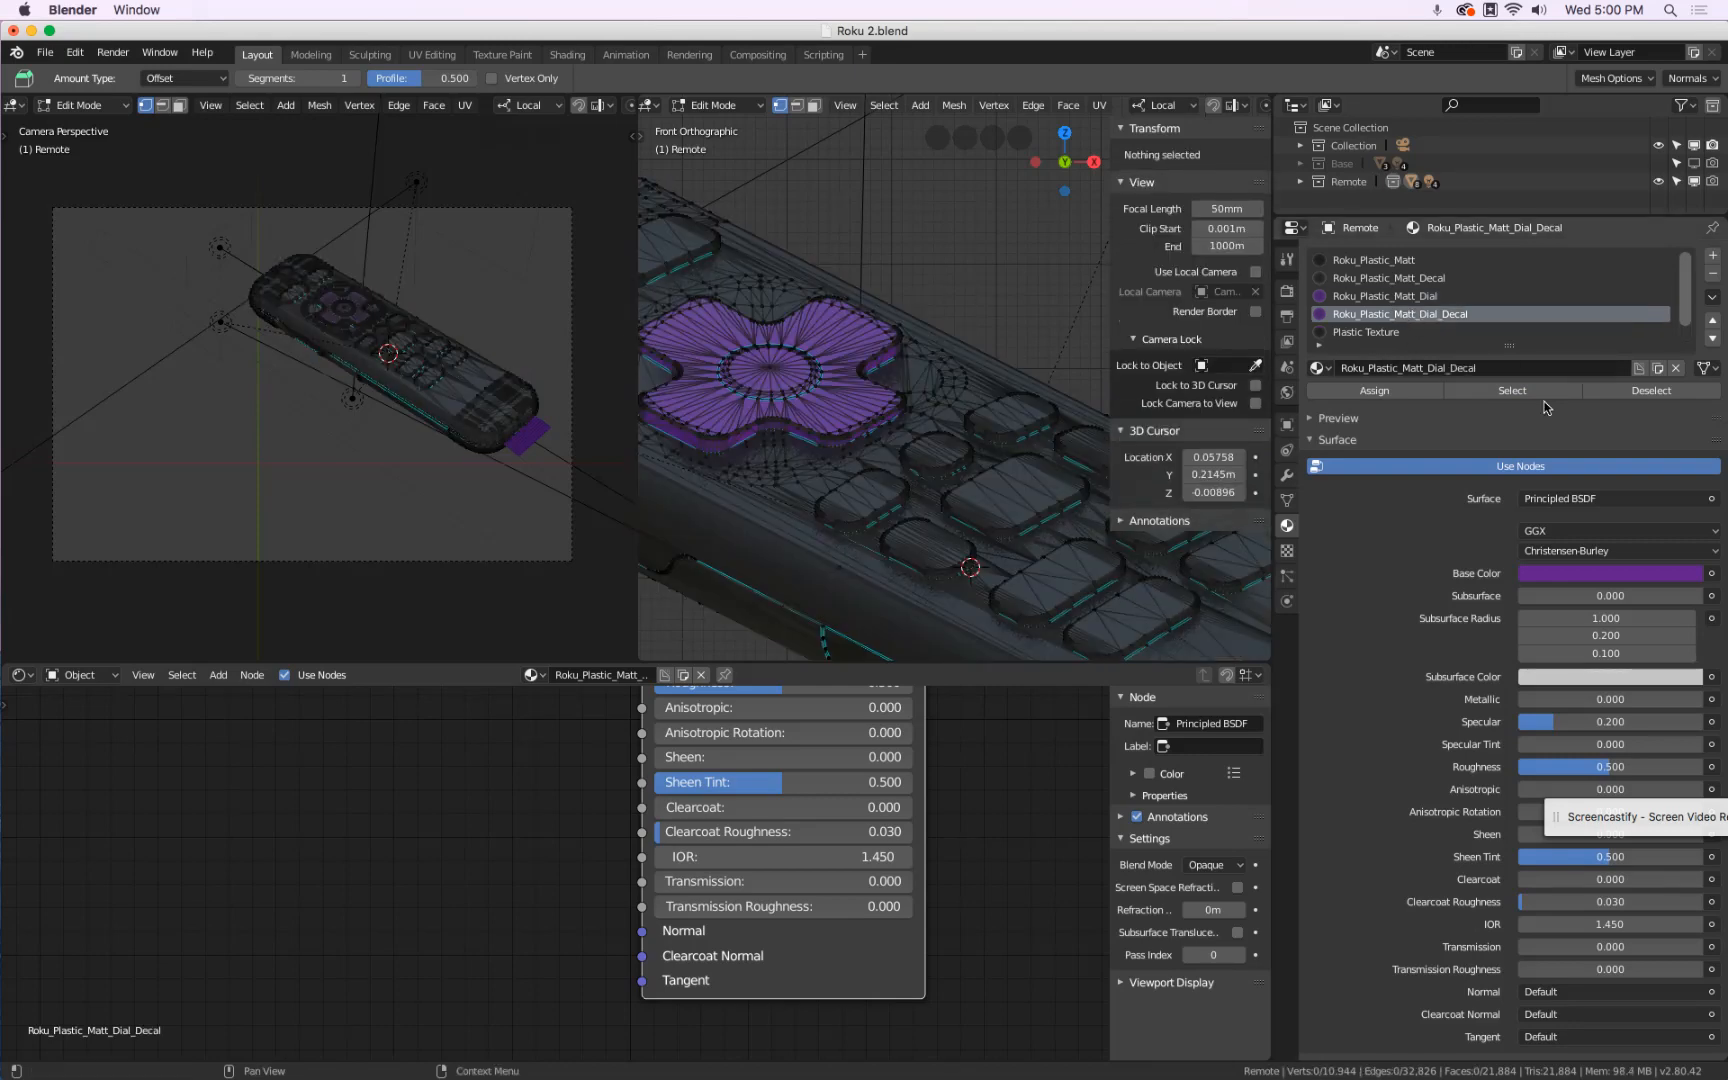
click(1544, 395)
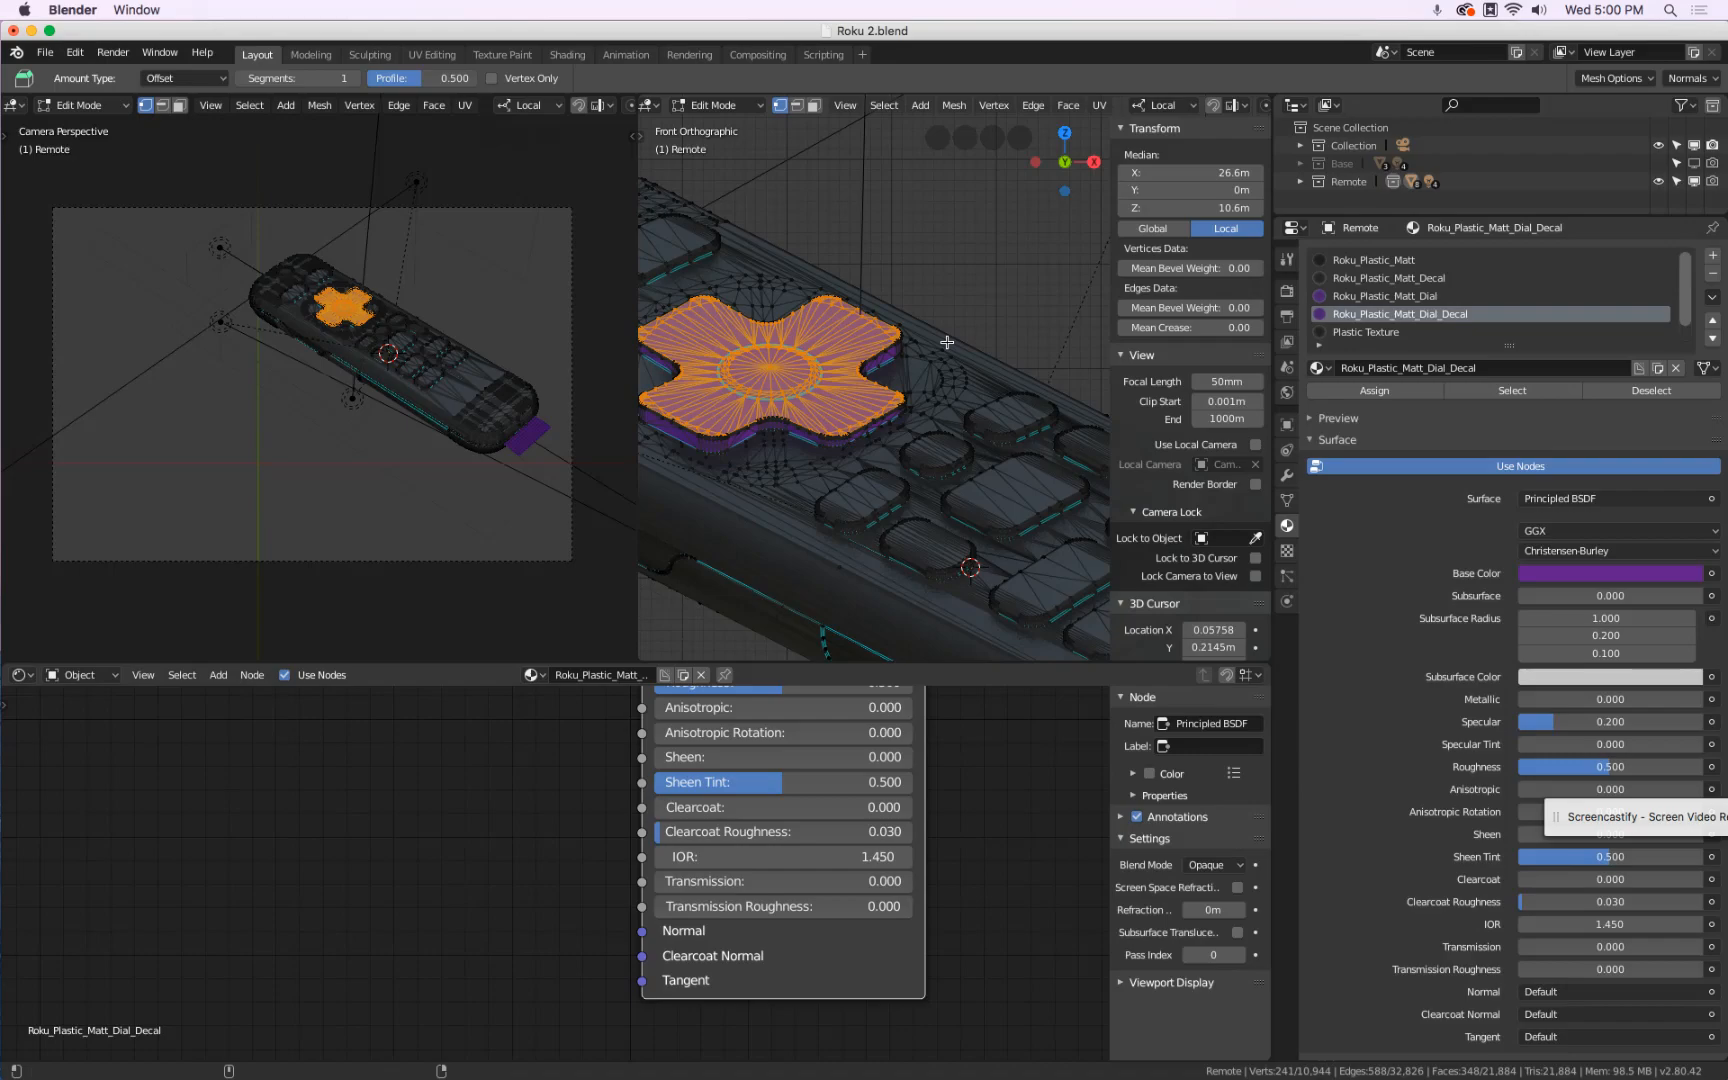
- Switch to Finder and preview the images in the Textures folder from Slice_10.png back through the list to Interface.png
key(super+Tab)
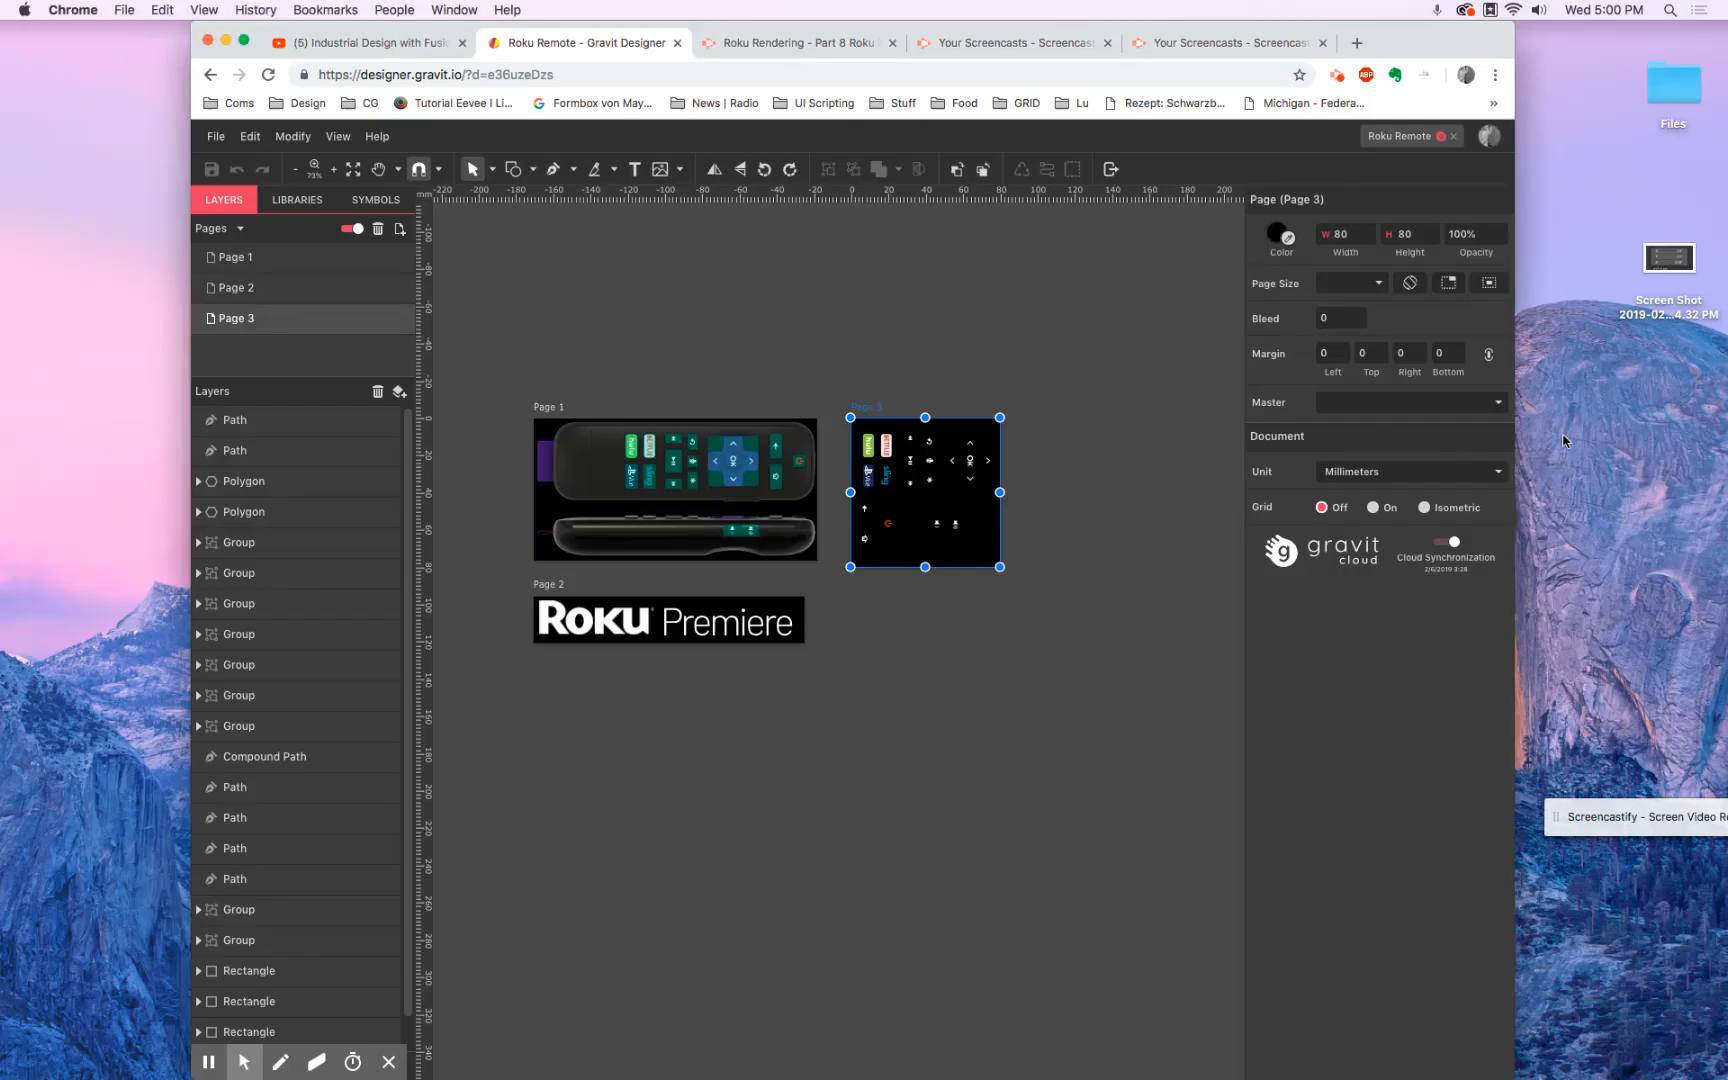
key(super+h)
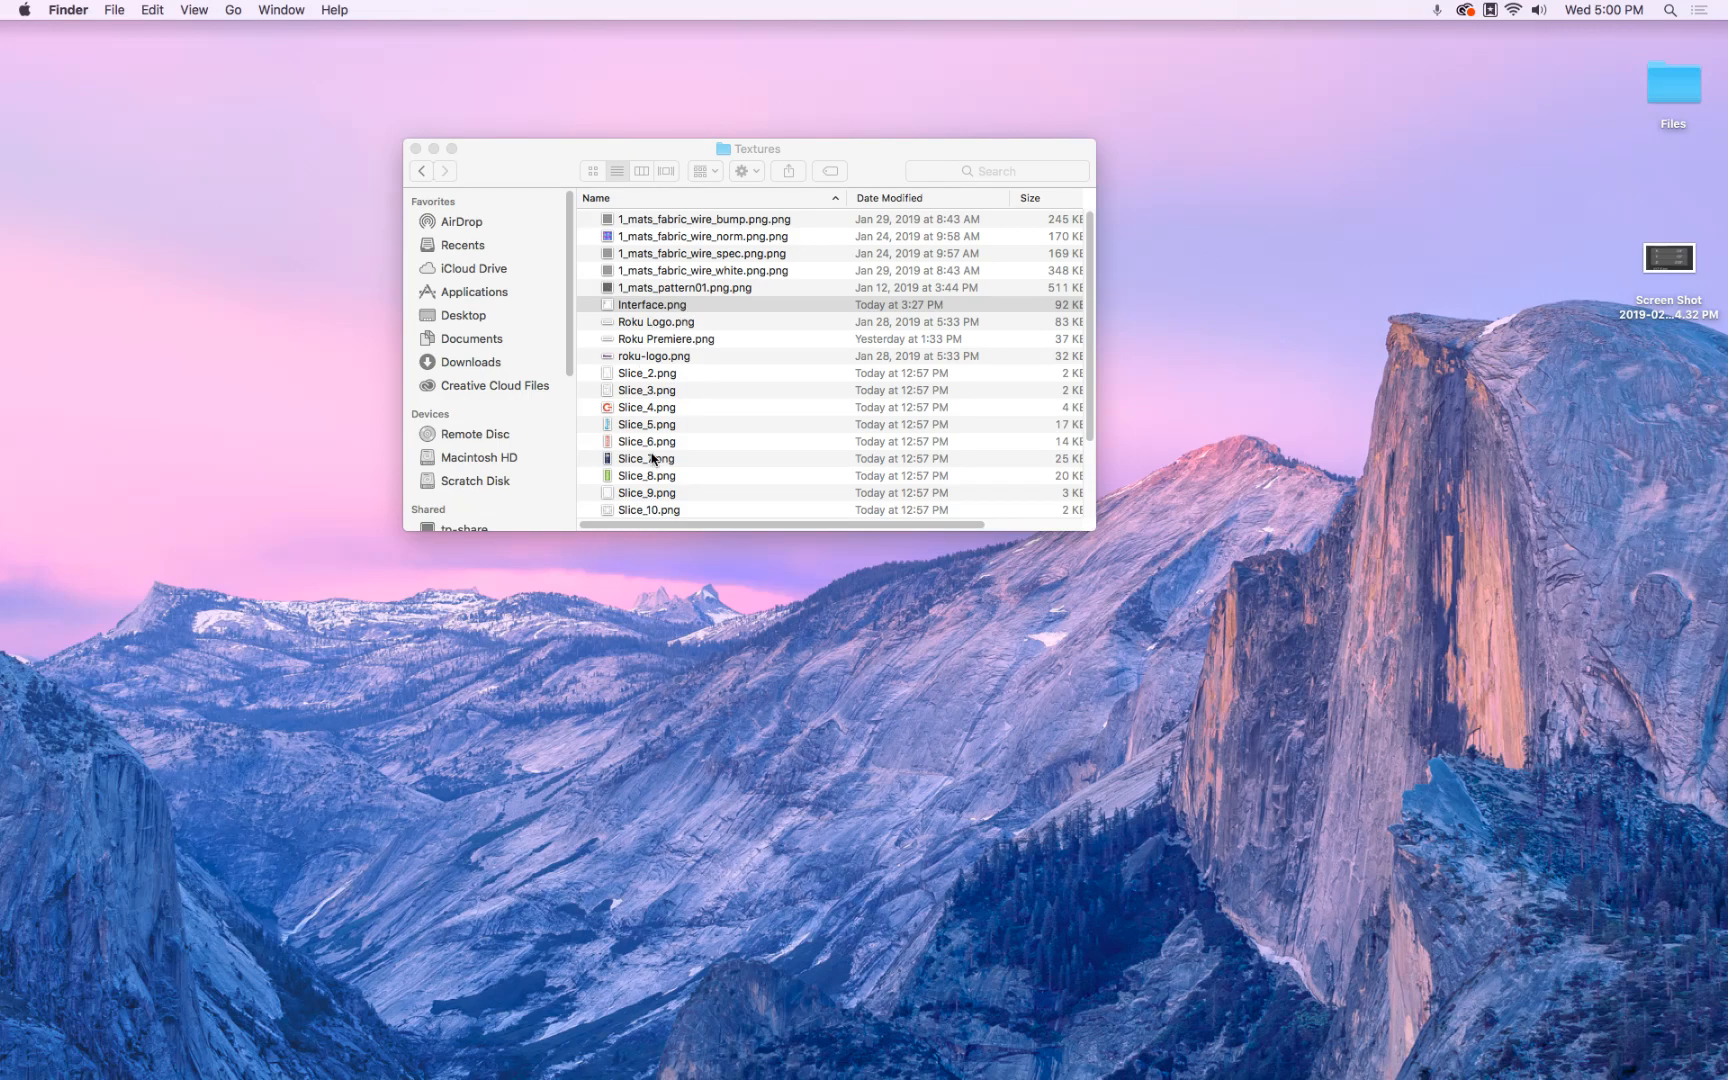
key(space)
click(647, 512)
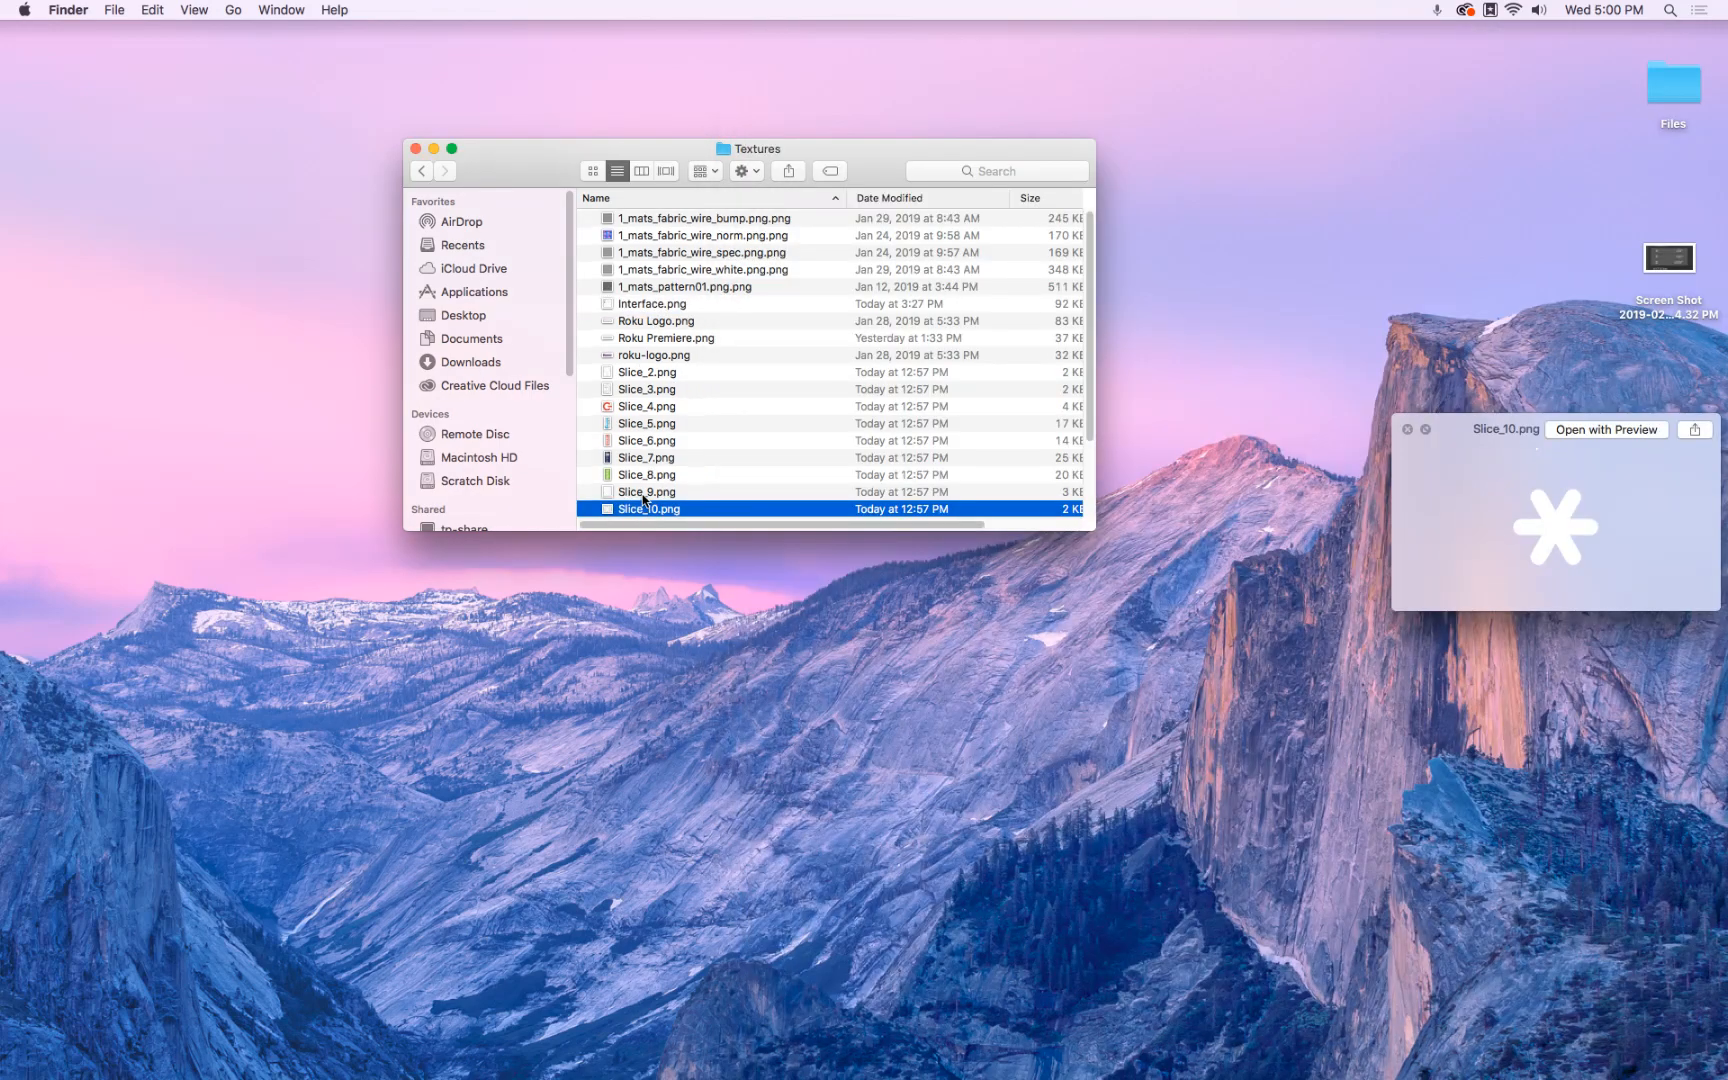
click(648, 492)
key(Up)
key(Up)
key(Up)
key(Up)
key(Up)
key(Up)
key(Up)
key(Up)
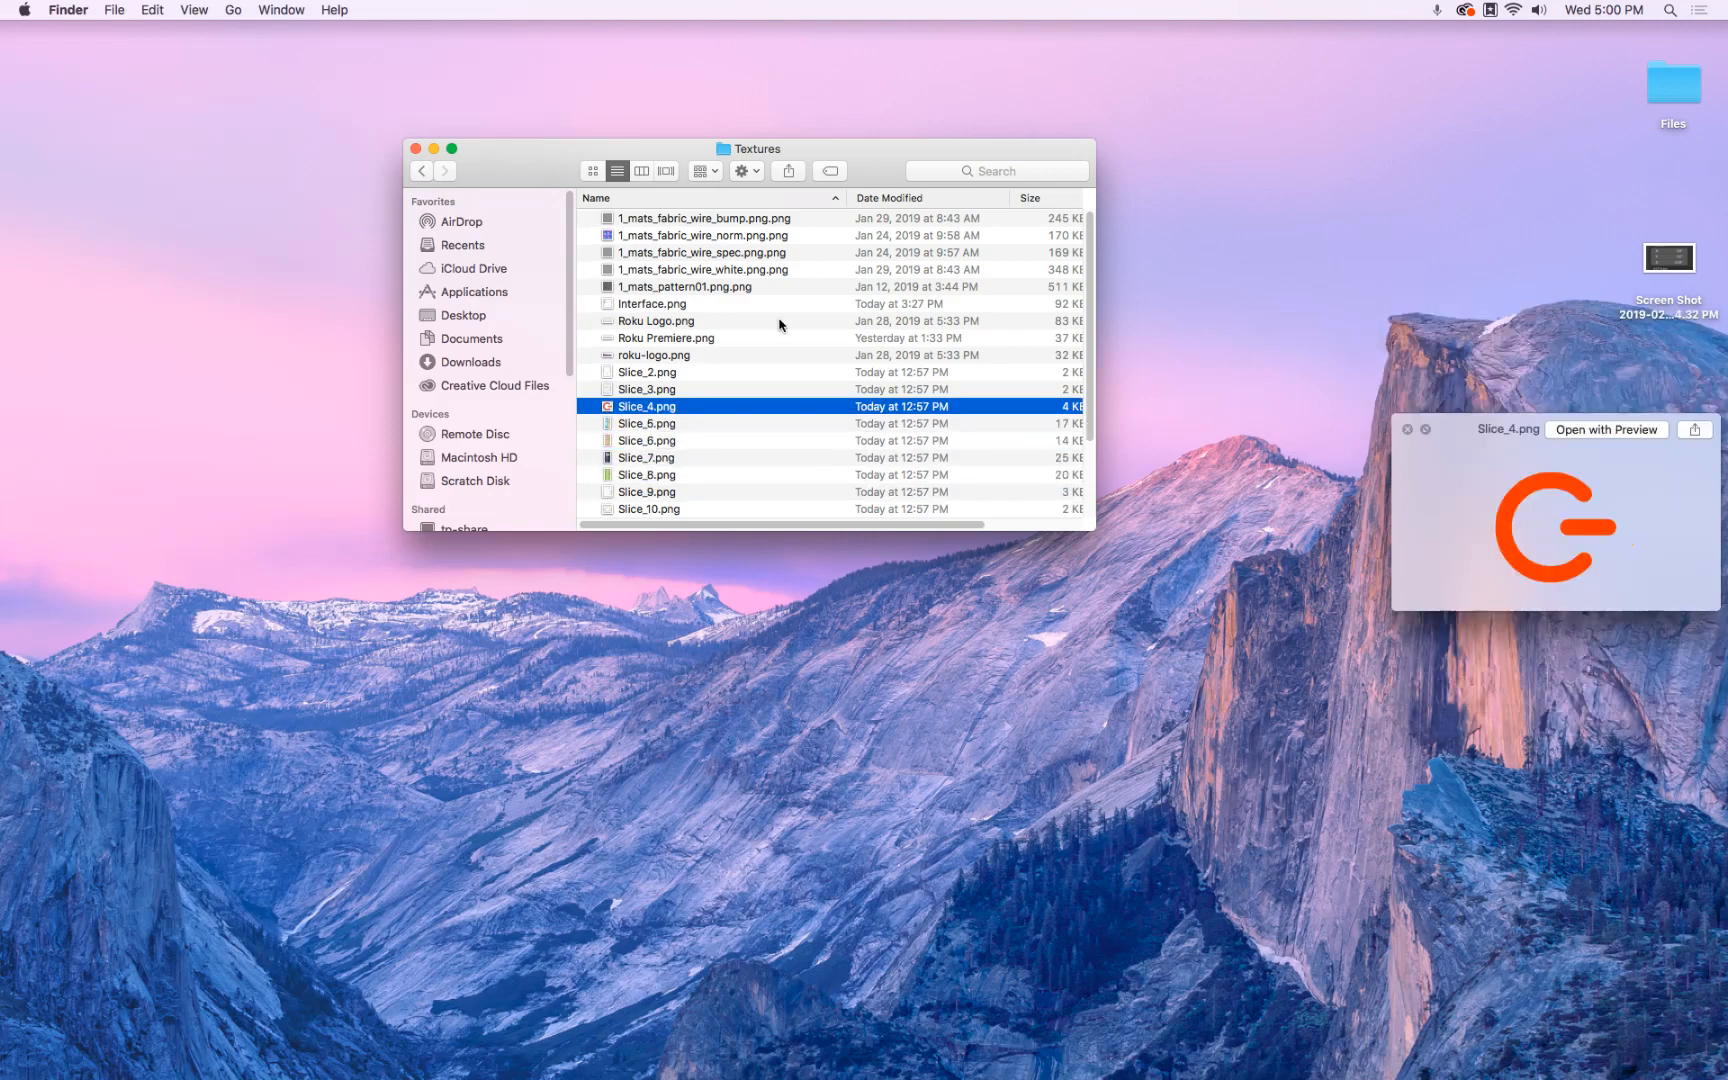
key(Up)
key(Up)
key(Up)
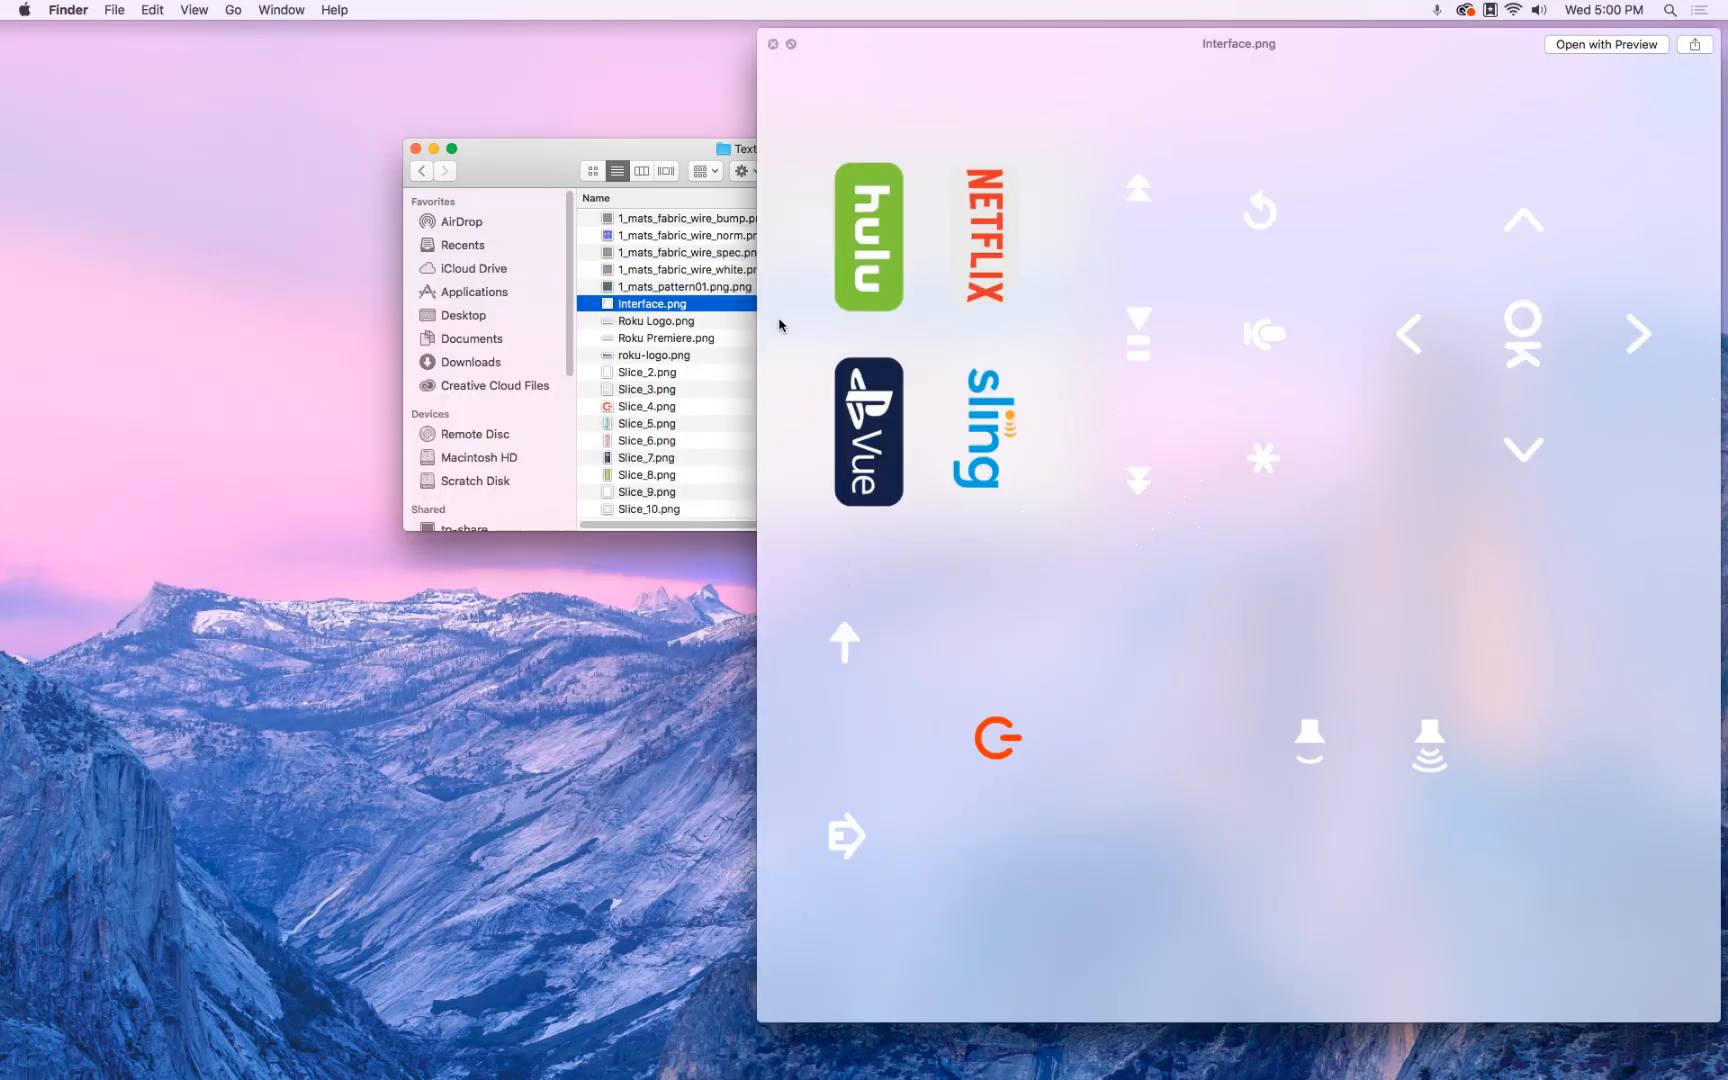
- Preview the rest of the texture images through Slice16.png, view Slice.png, and close the preview
key(Down)
key(Down)
key(Down)
key(Down)
key(Down)
key(Down)
key(Down)
key(Down)
key(Down)
key(Down)
key(Down)
key(Down)
key(Down)
key(Down)
key(Down)
key(Down)
key(Down)
key(Down)
key(Down)
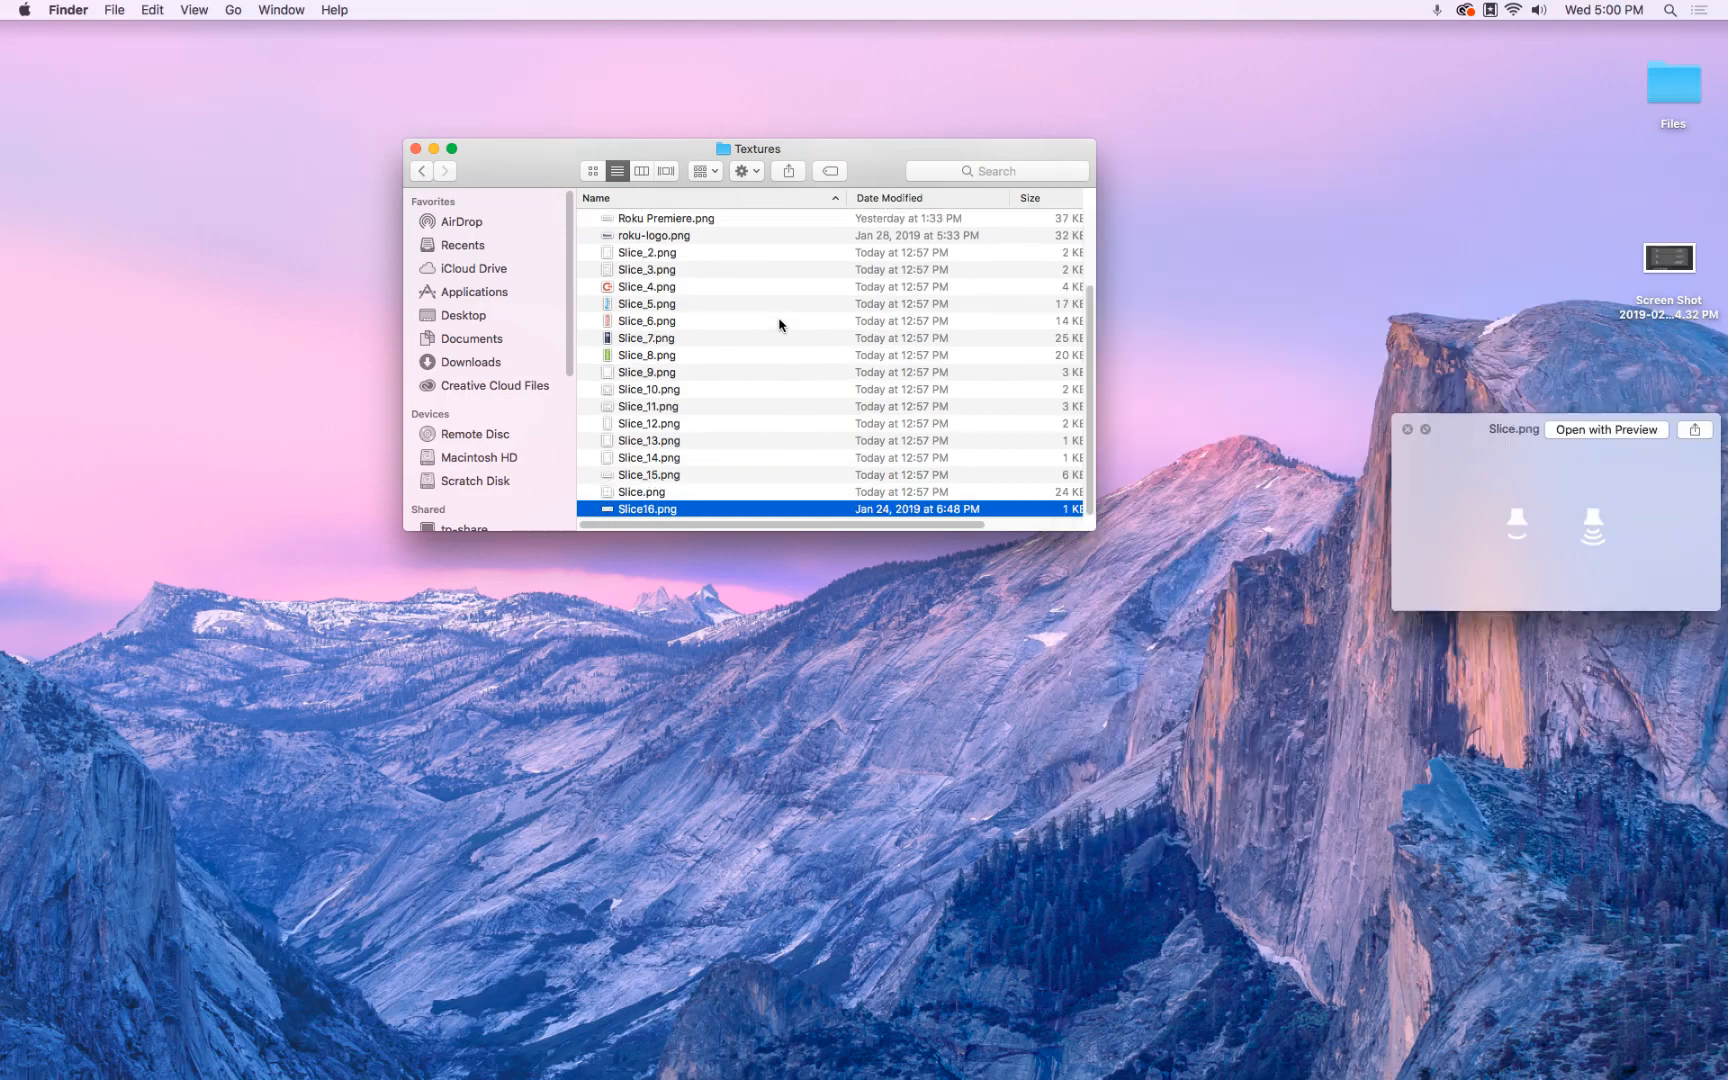
key(Up)
key(Up)
key(Down)
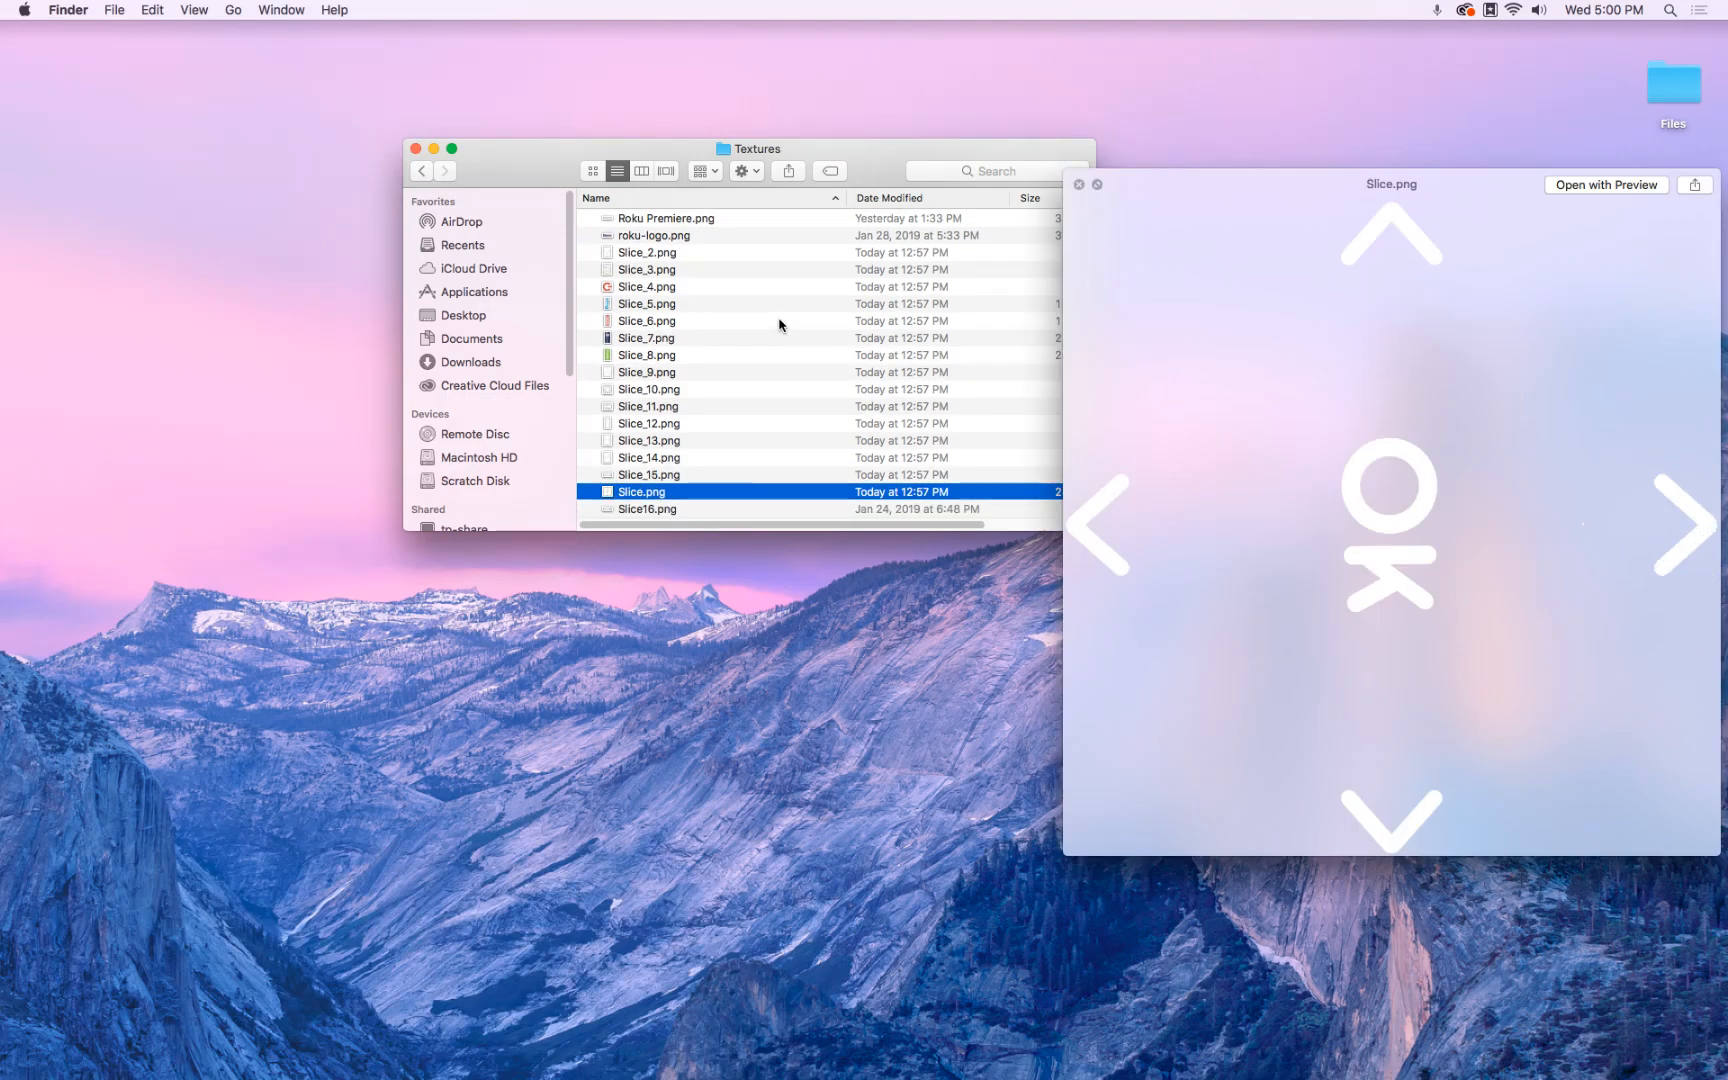
key(space)
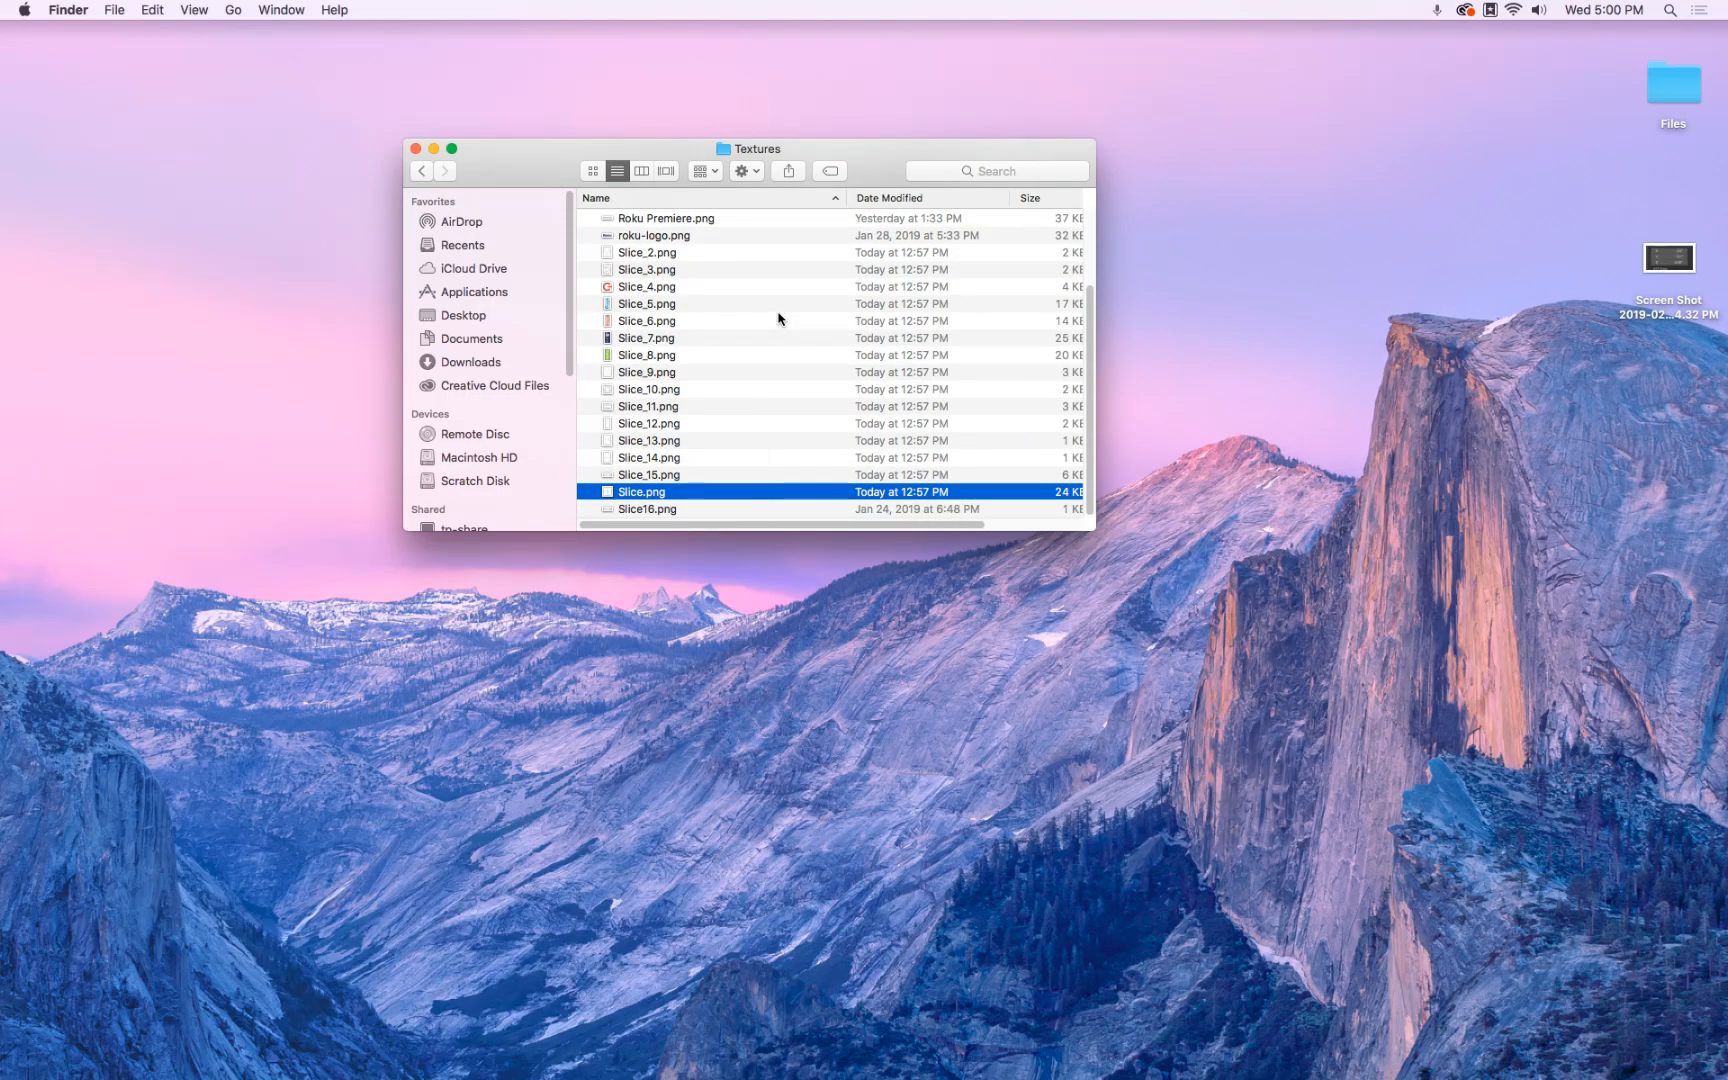
- Switch back to Blender and change the enlarged dial viewport into a UV Editor
key(super+Tab)
key(super+Tab)
key(super+Tab)
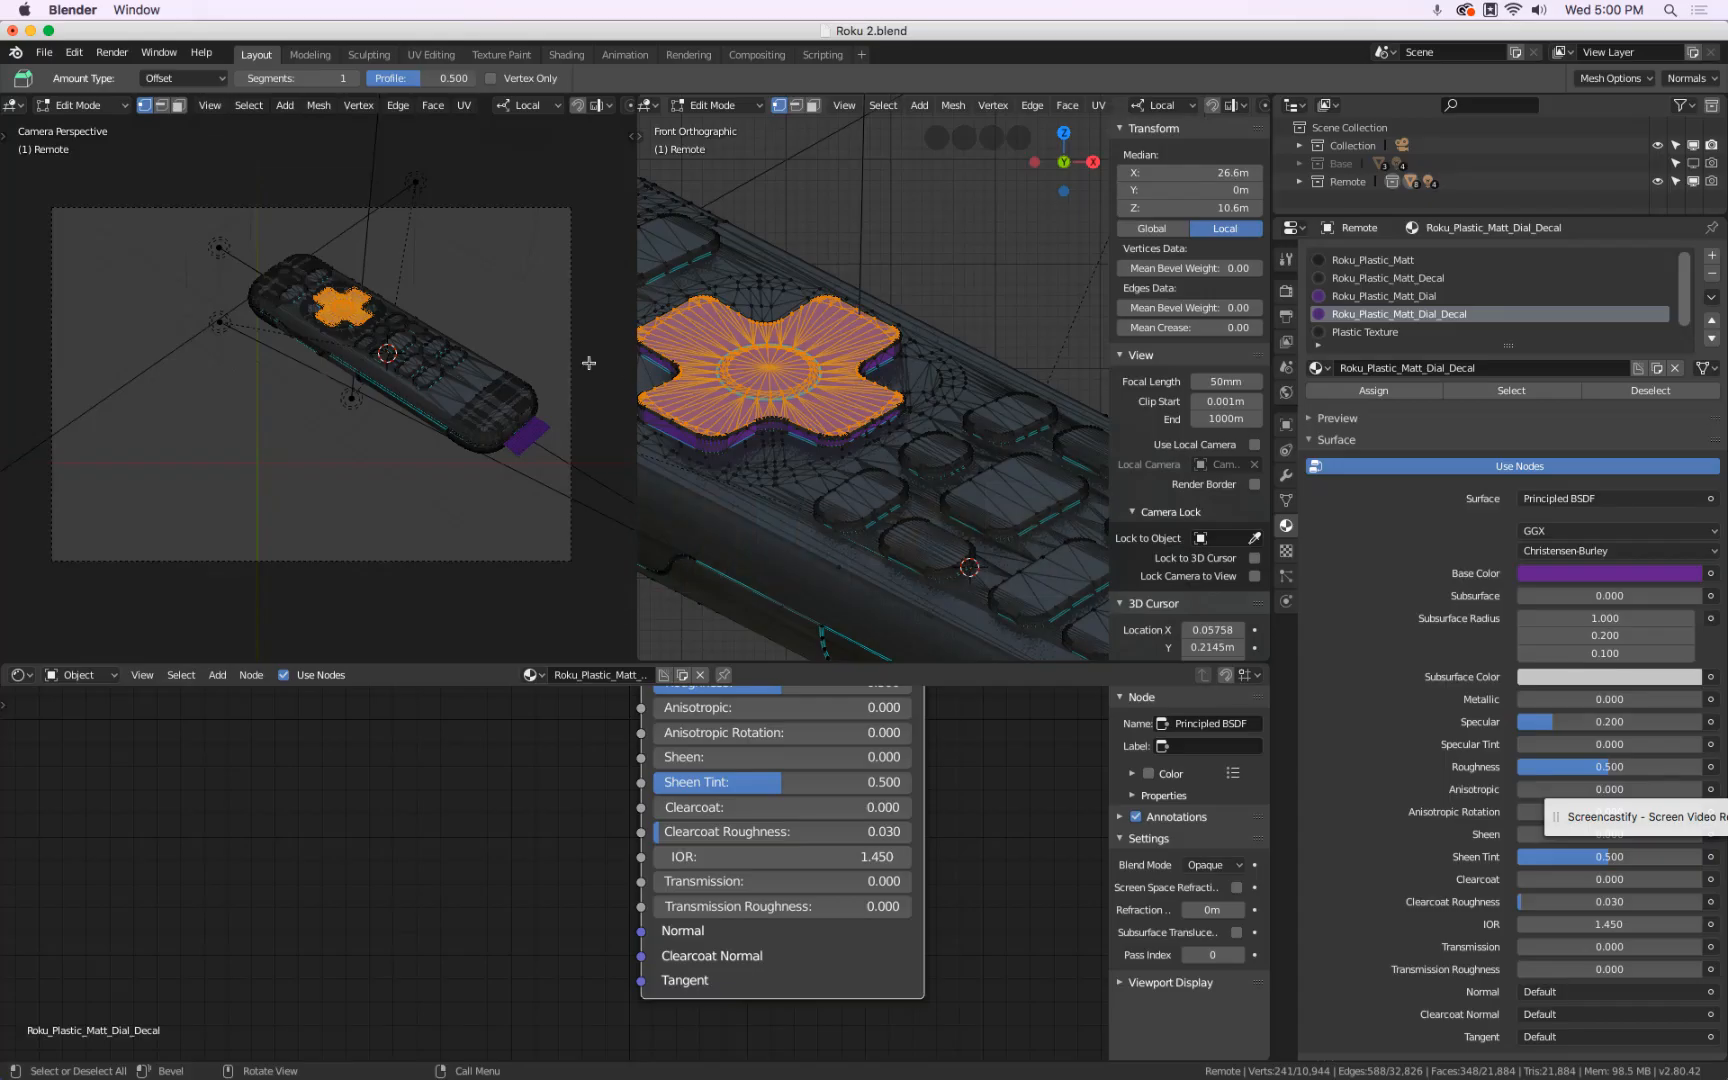
scroll(953, 105, left, 1)
click(657, 105)
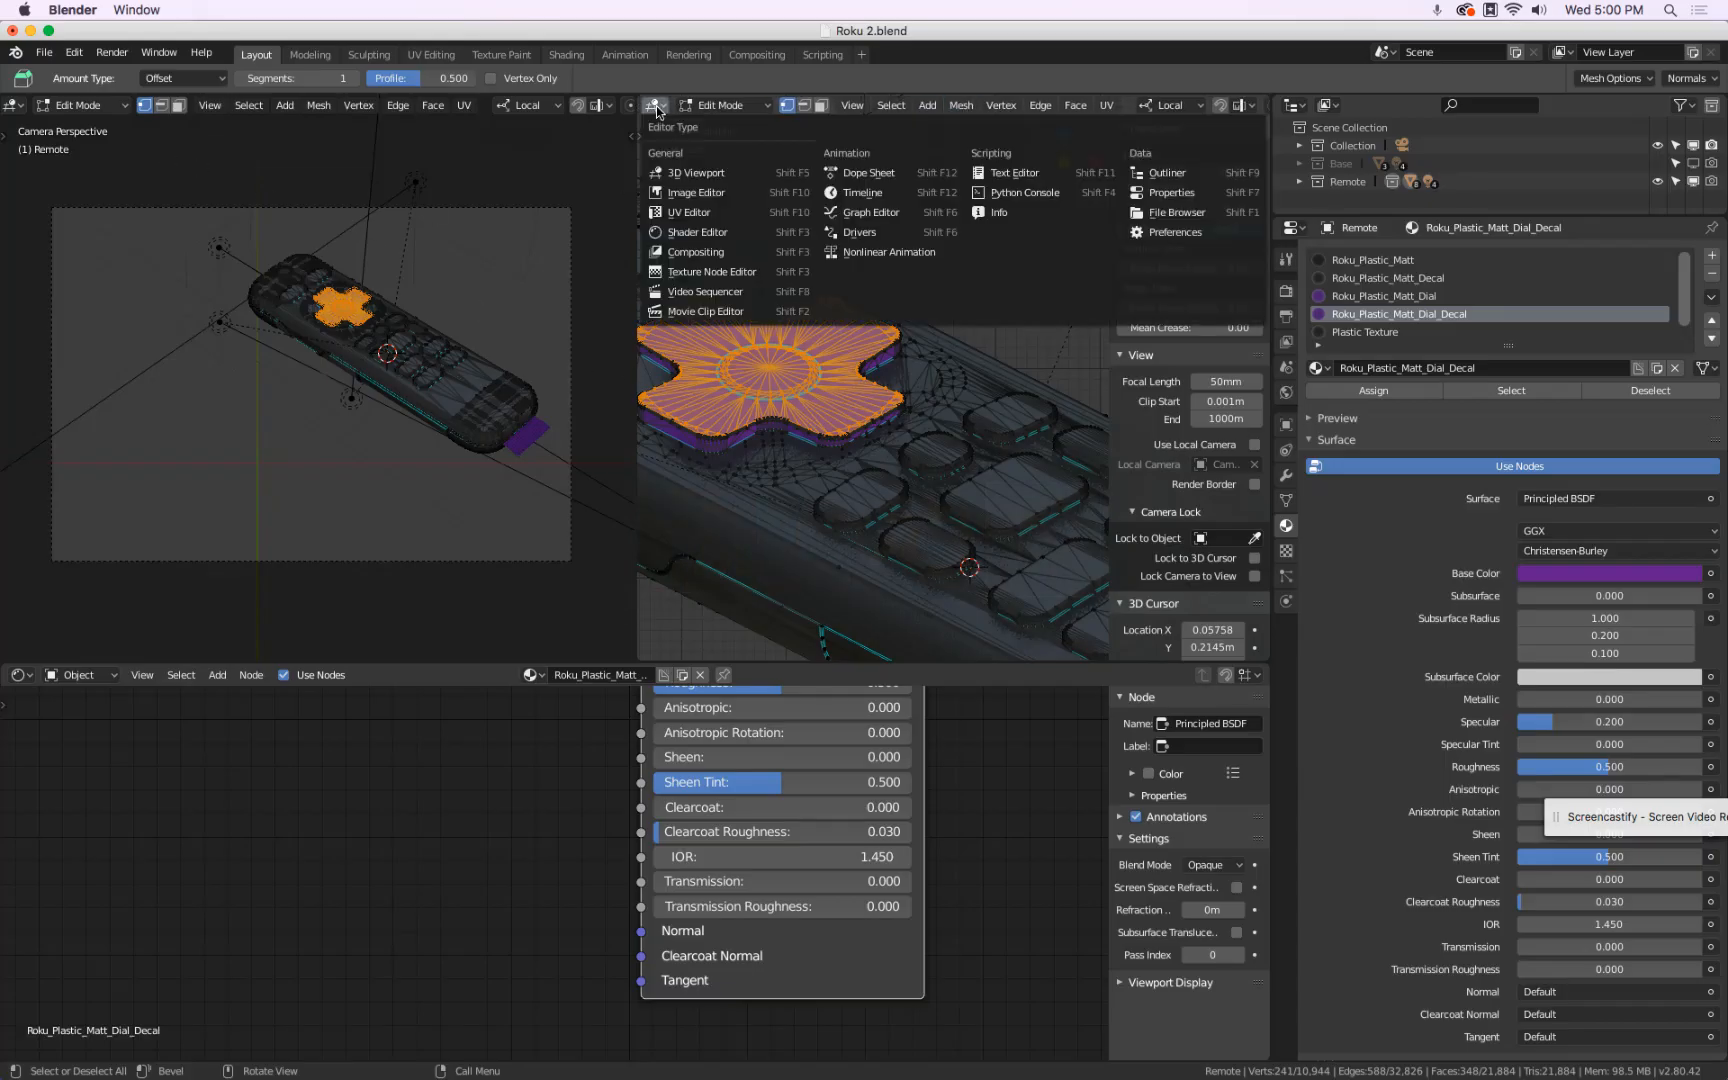
click(722, 213)
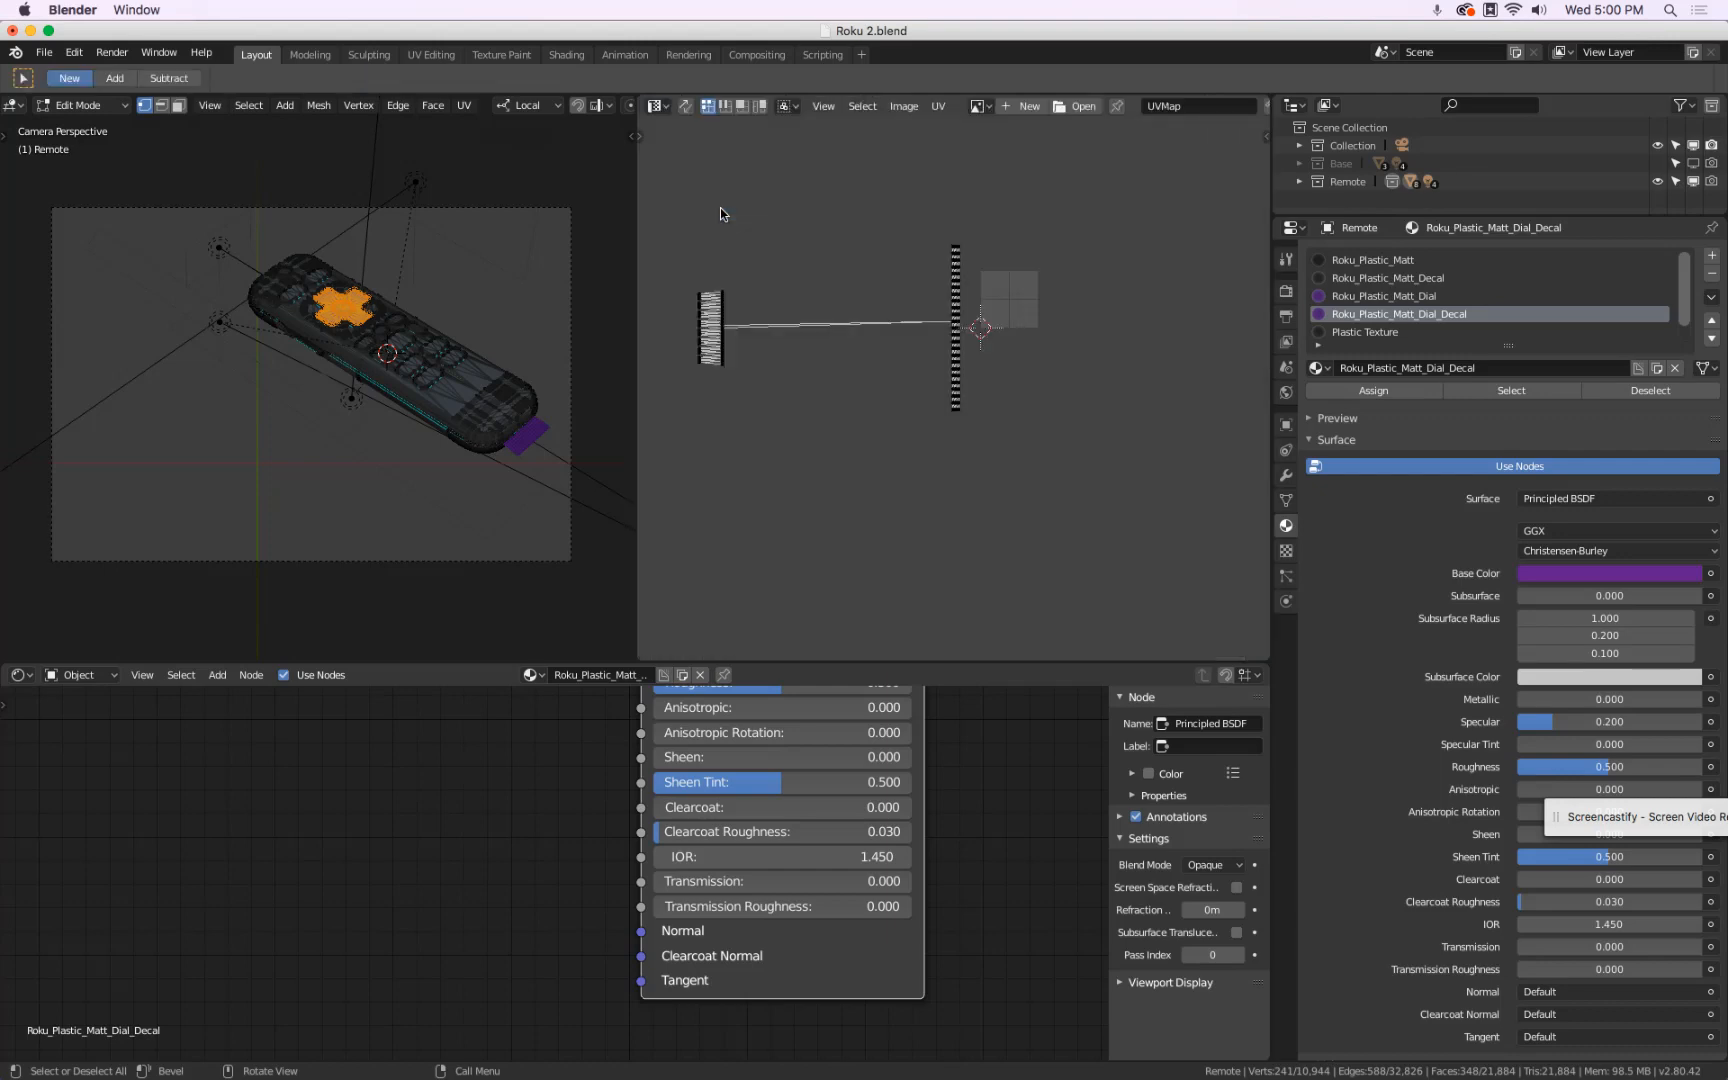
scroll(899, 274, up, 2)
scroll(938, 258, down, 2)
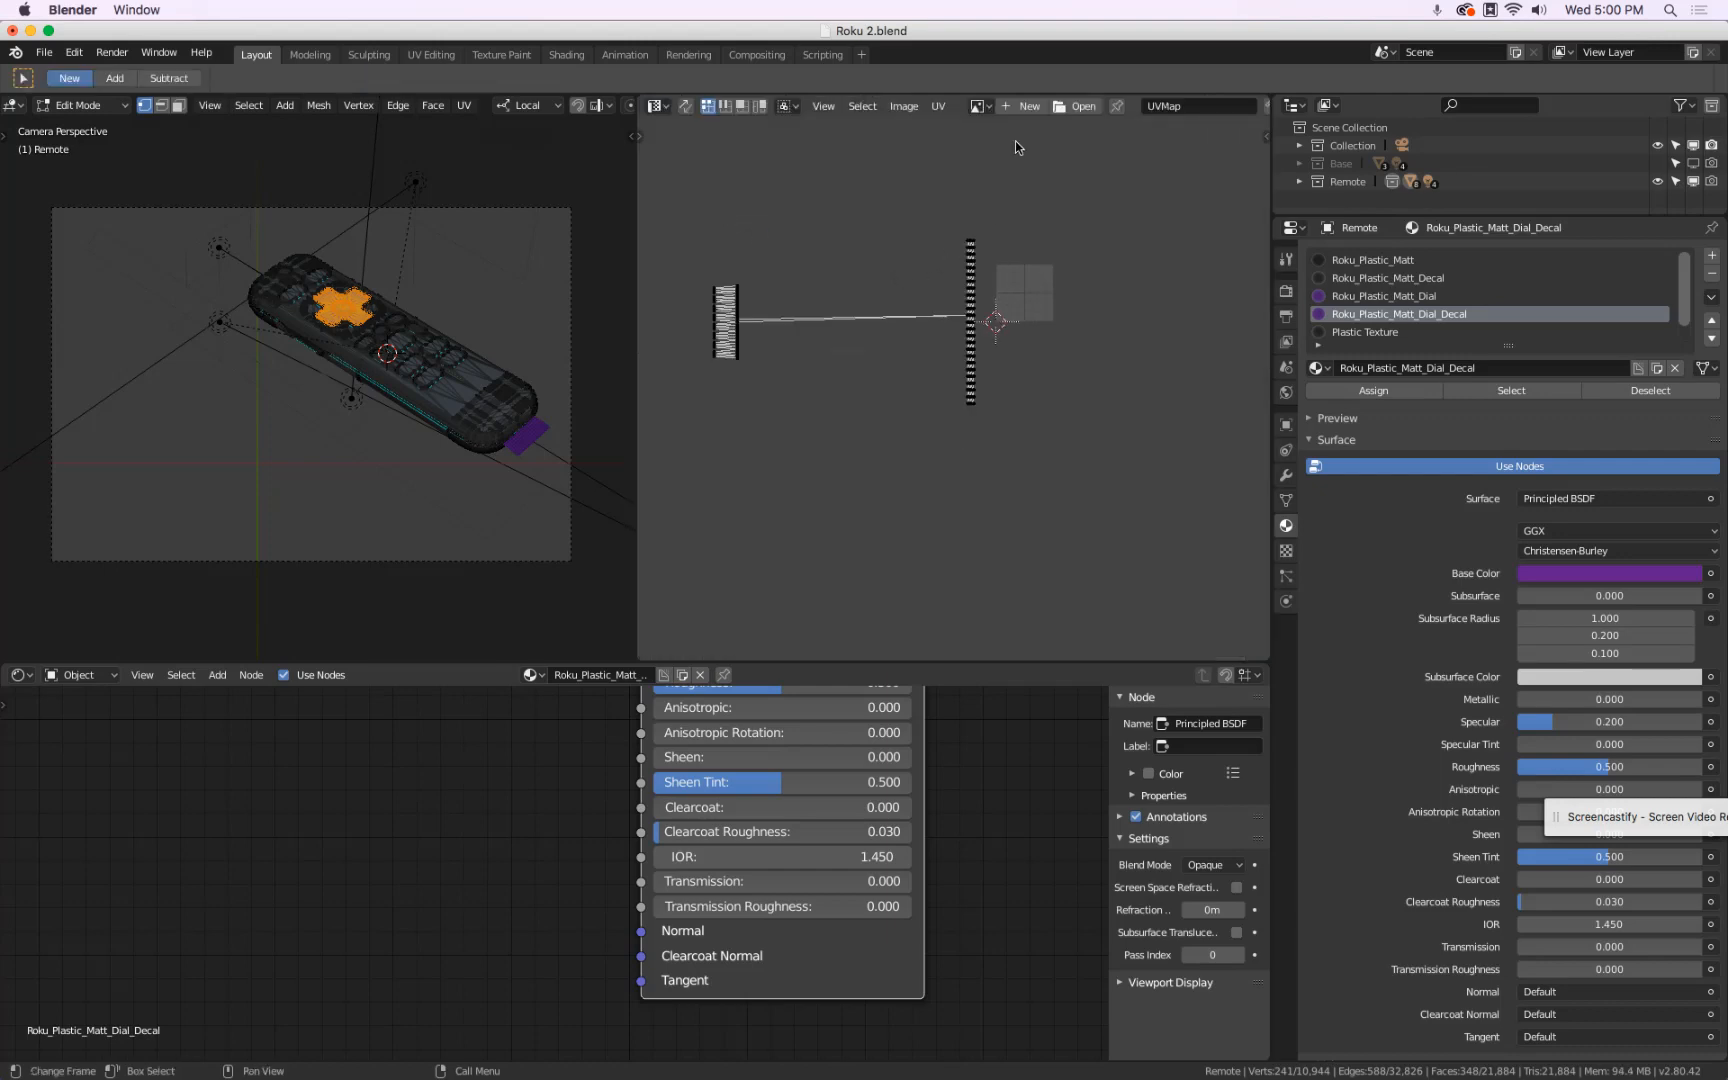
- Open Slice.png from the Roku Project Textures folder in the UV Editor
click(979, 106)
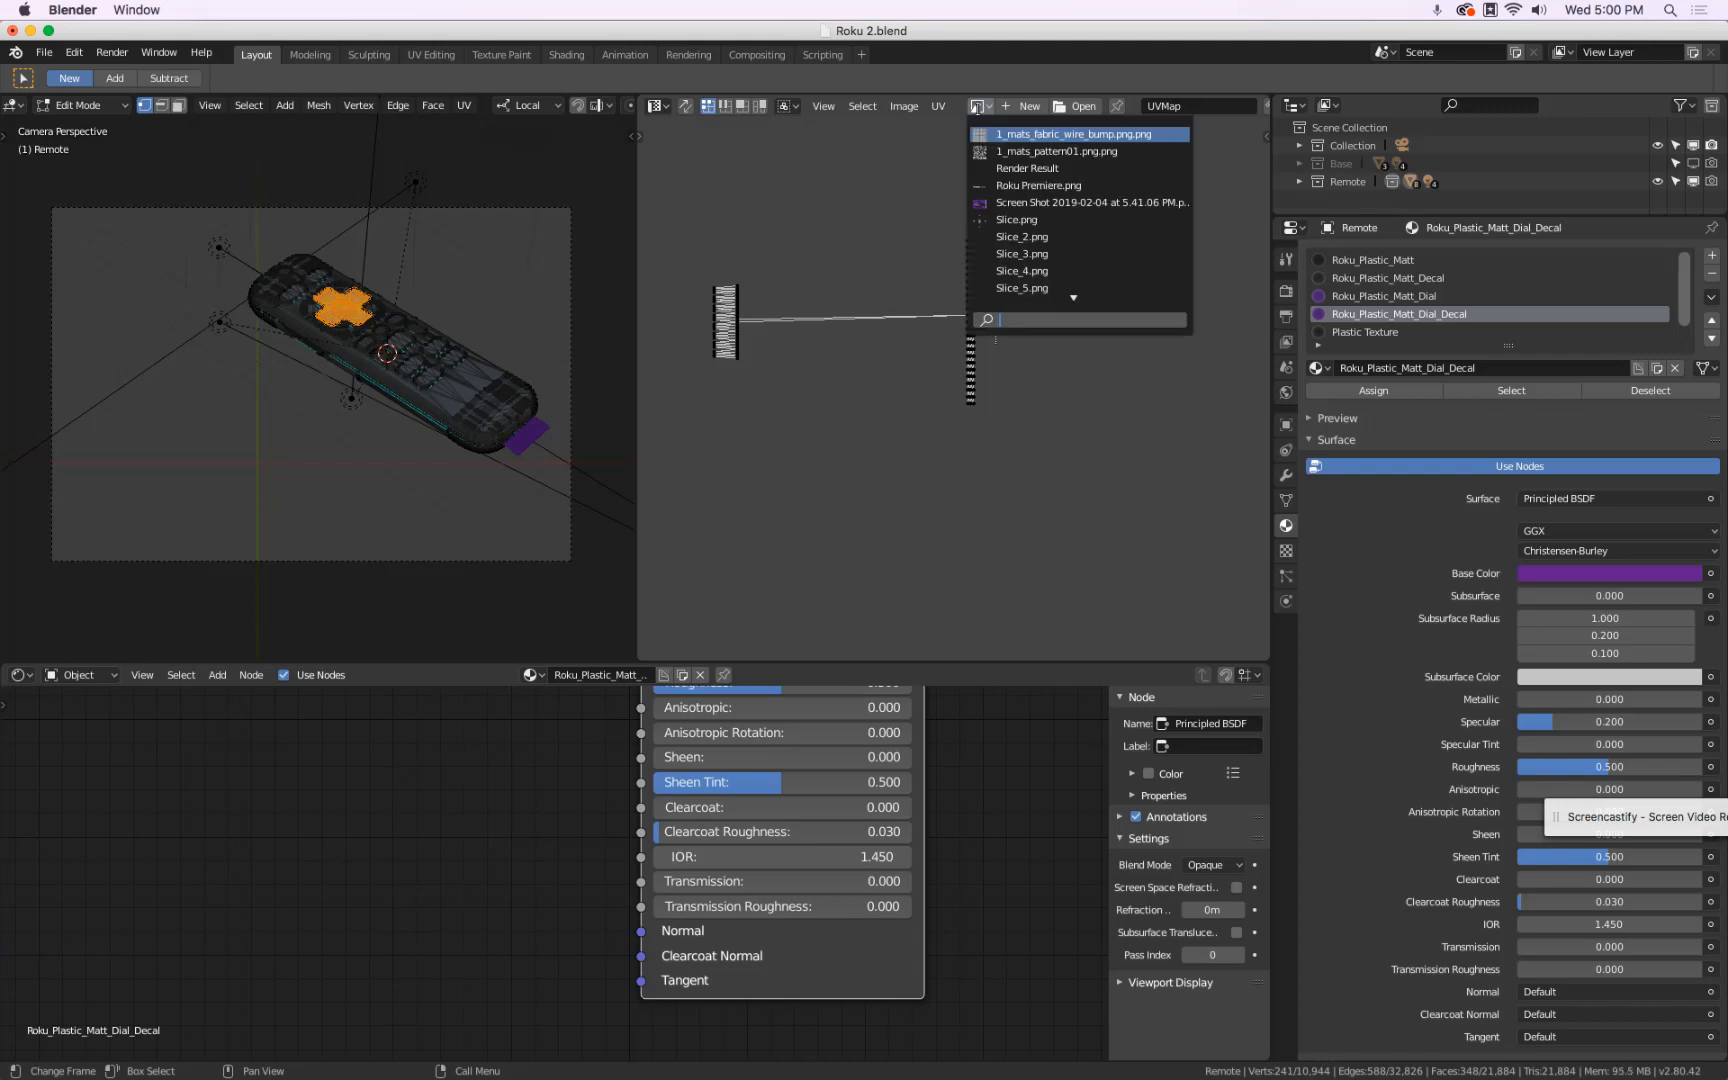
click(1089, 107)
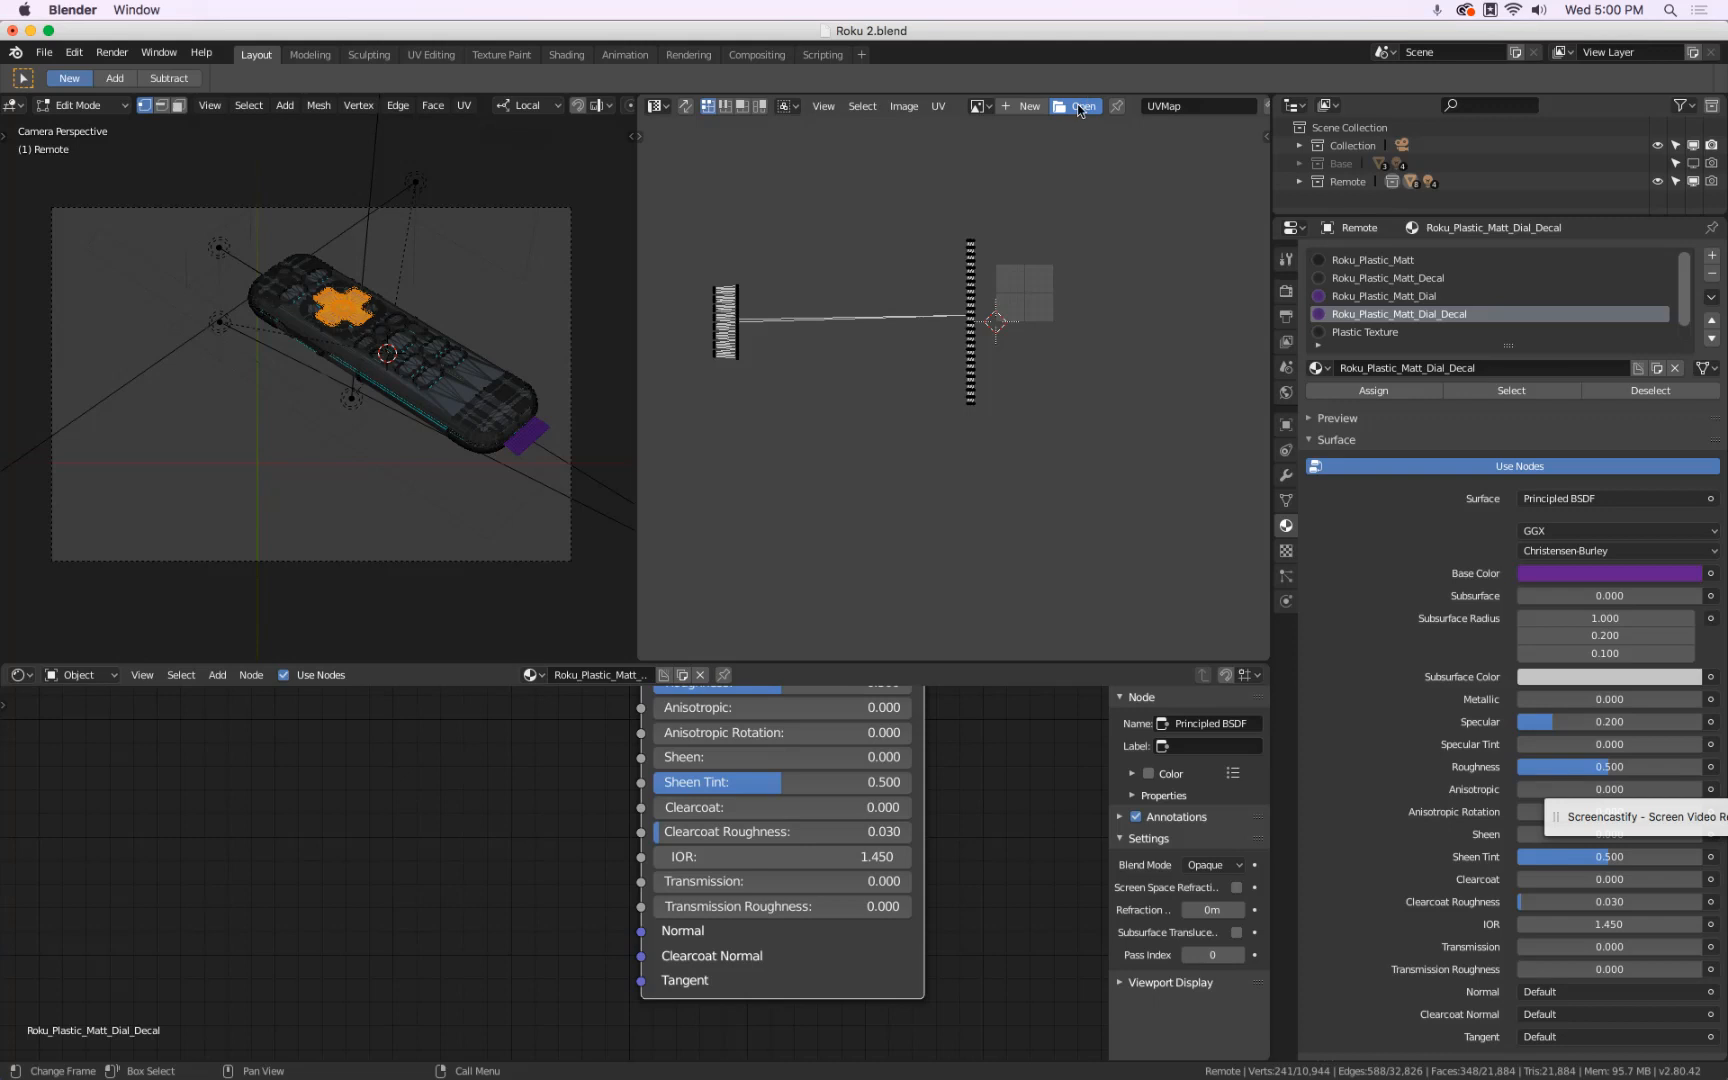
click(1078, 108)
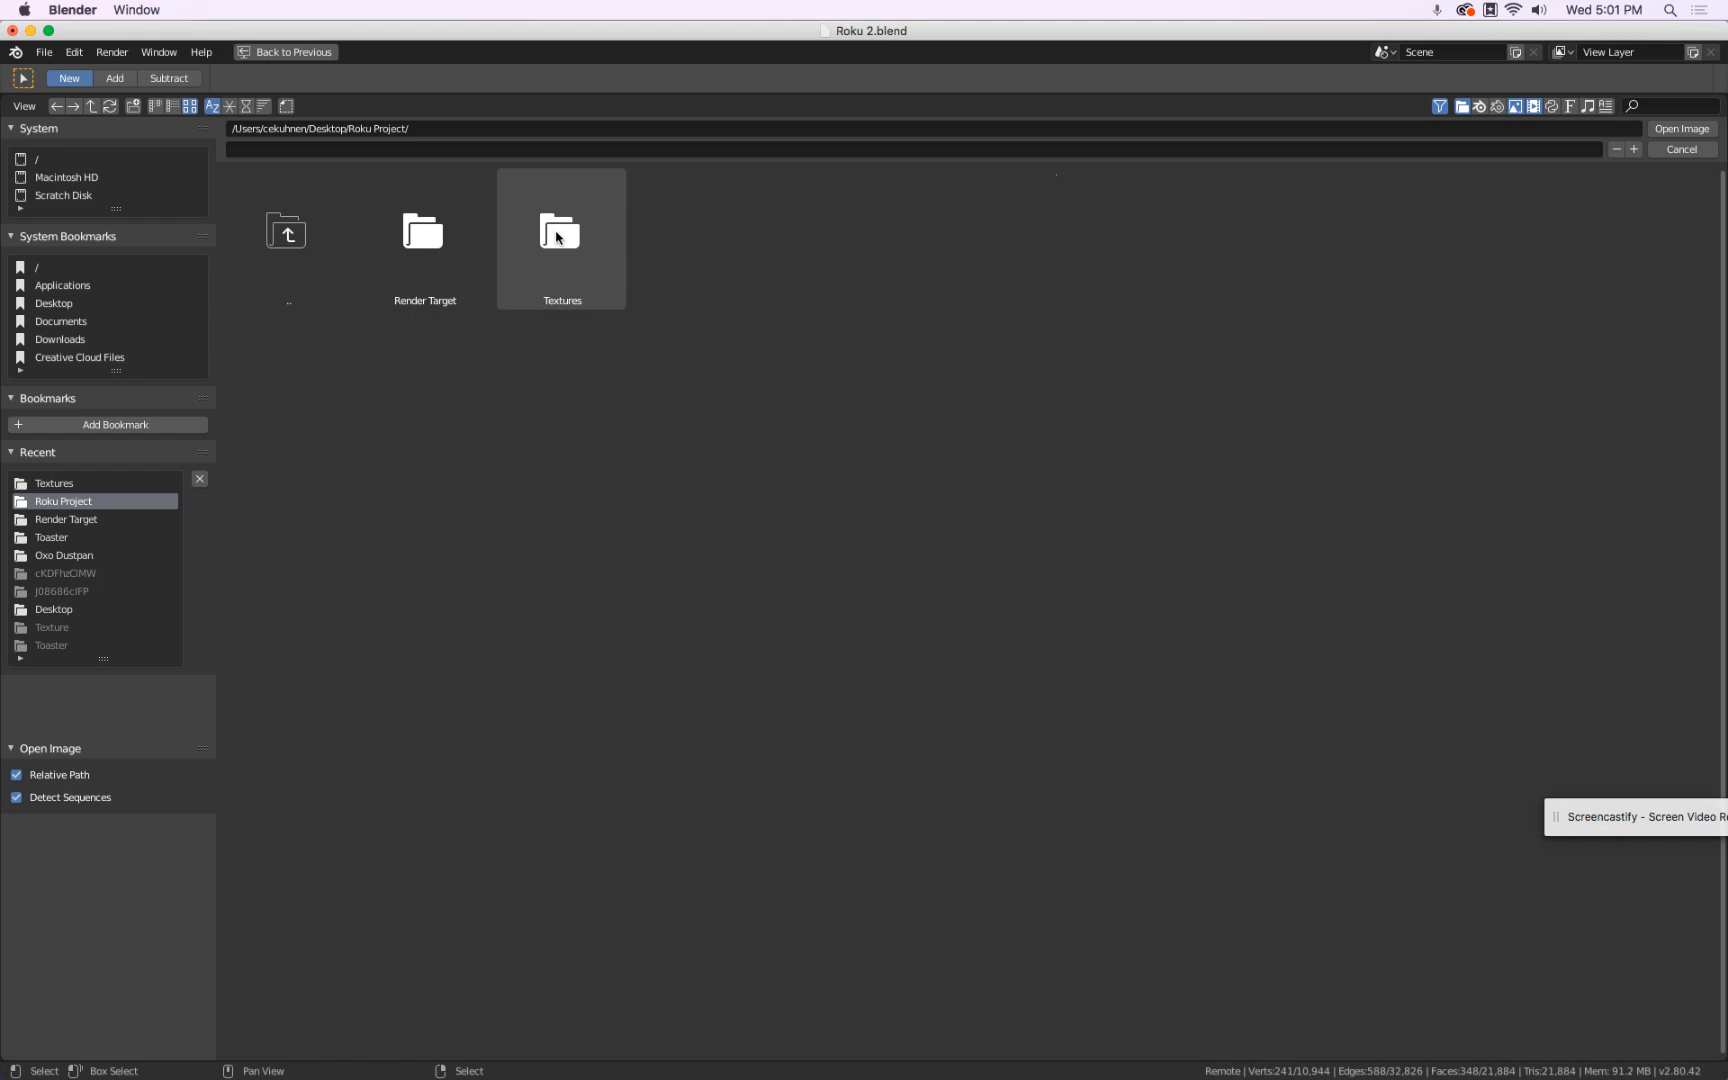
click(557, 237)
click(348, 377)
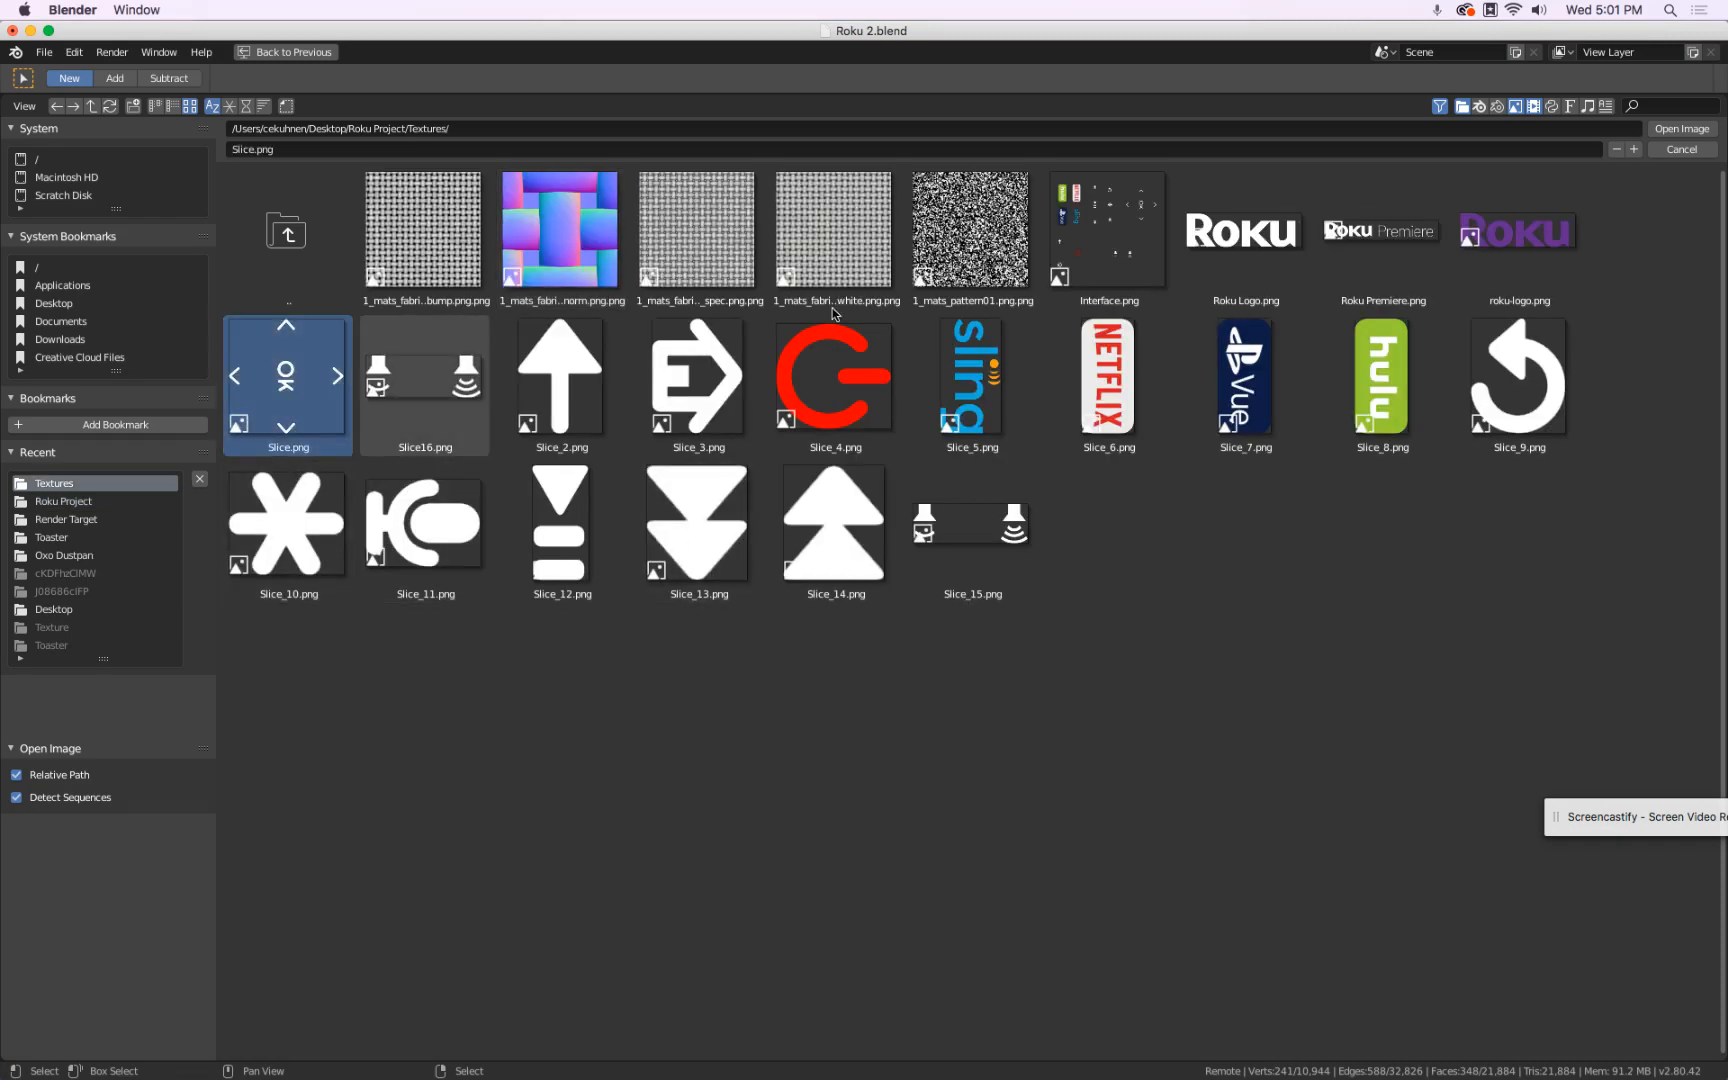
click(1682, 129)
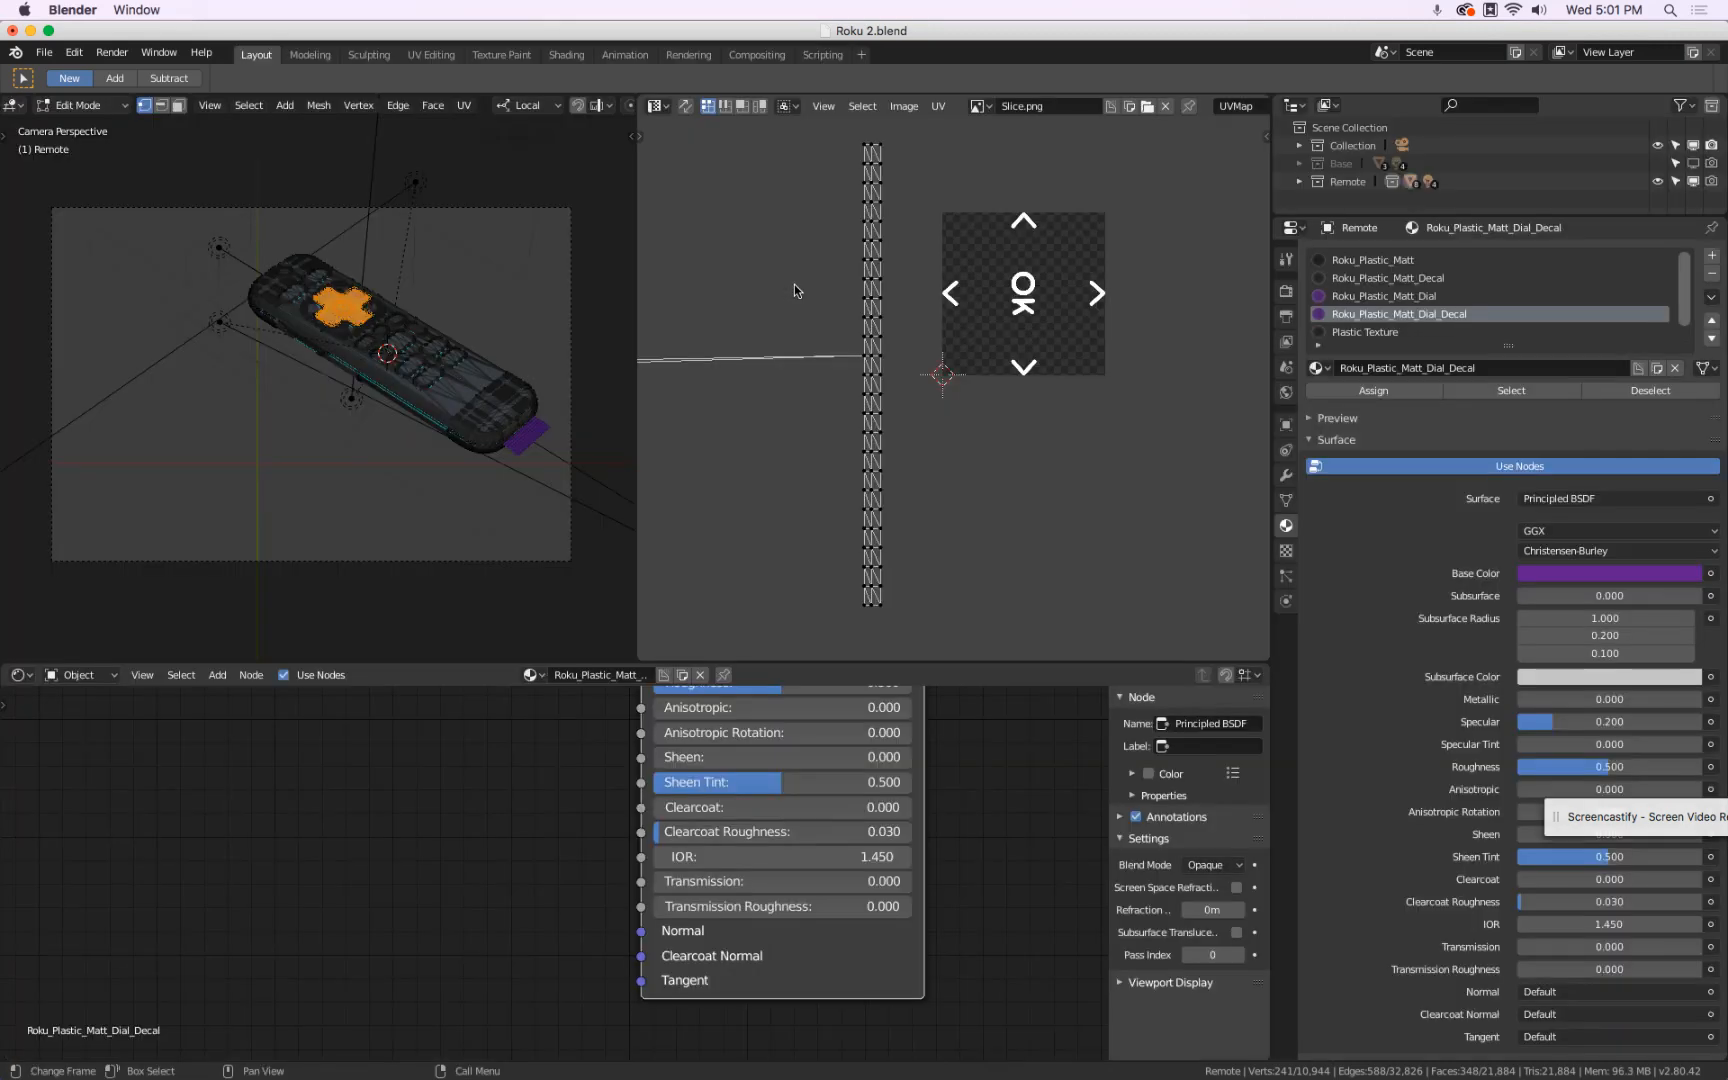
- Unwrap the selected dial decal faces and inspect the dial from several angles against the UV layout
key(KP_Decimal)
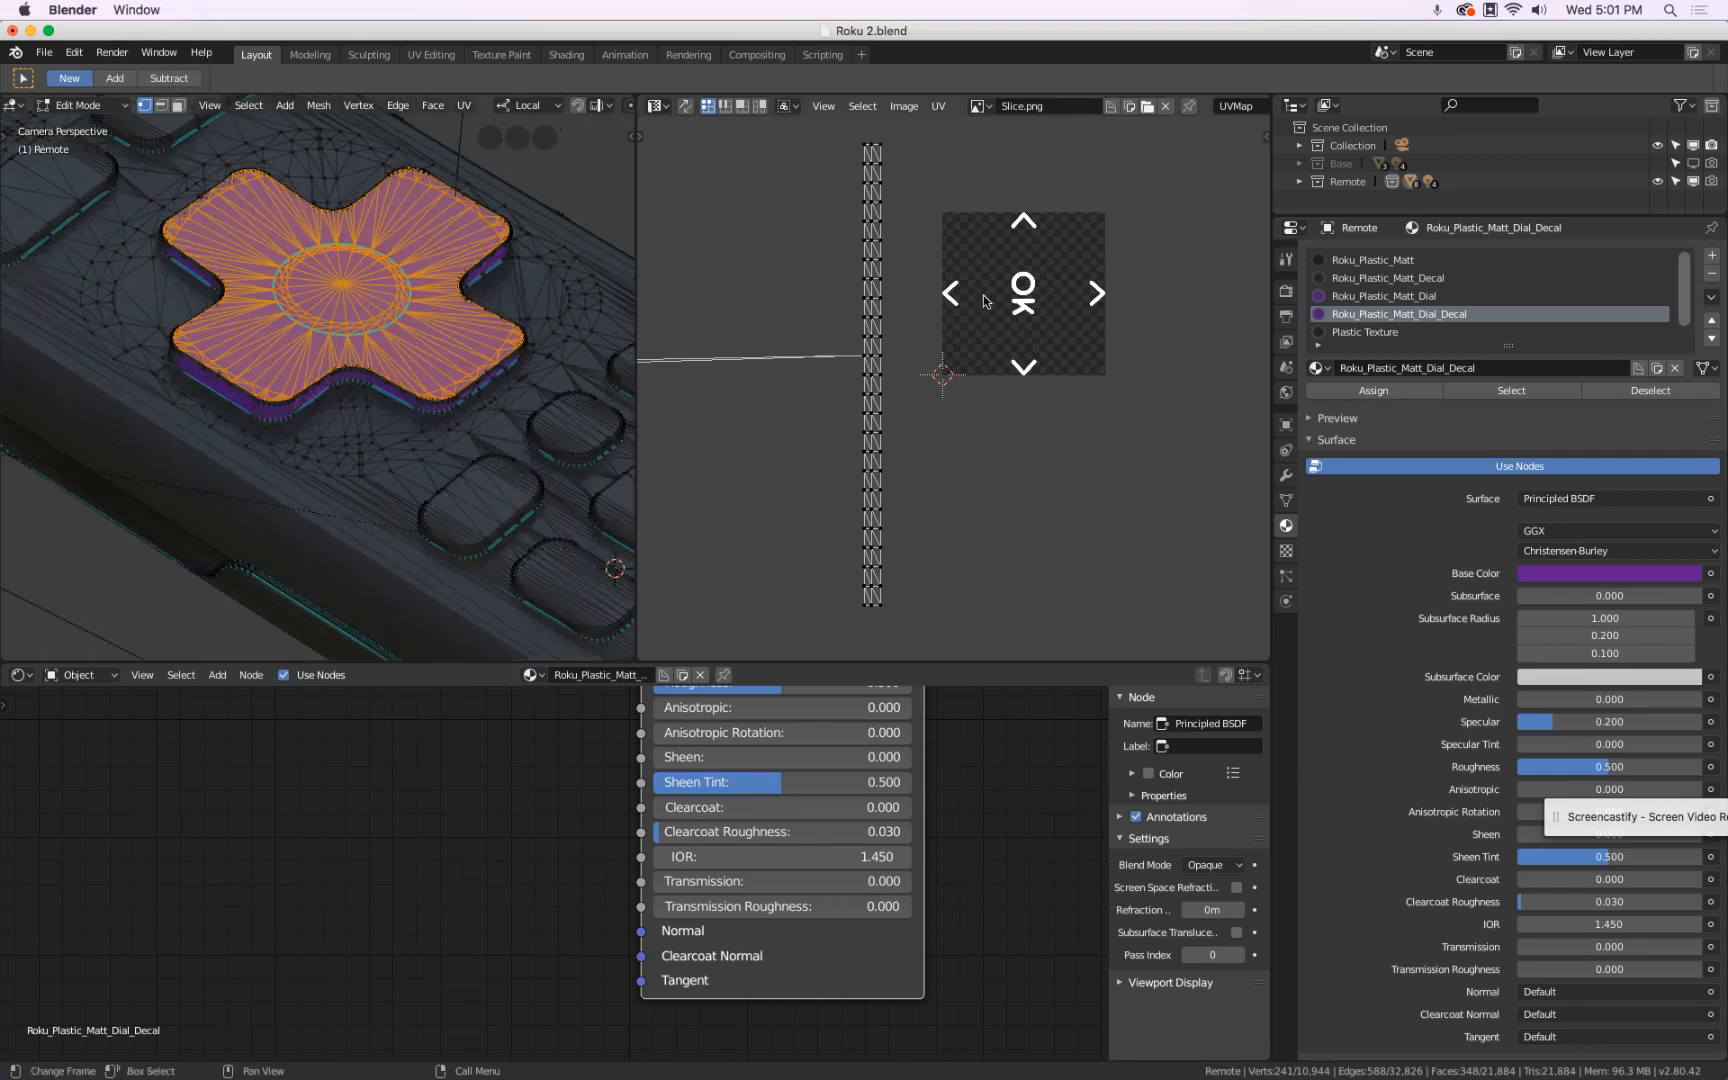
scroll(953, 283, down, 1)
scroll(952, 283, down, 3)
middle_drag(826, 260, 952, 269)
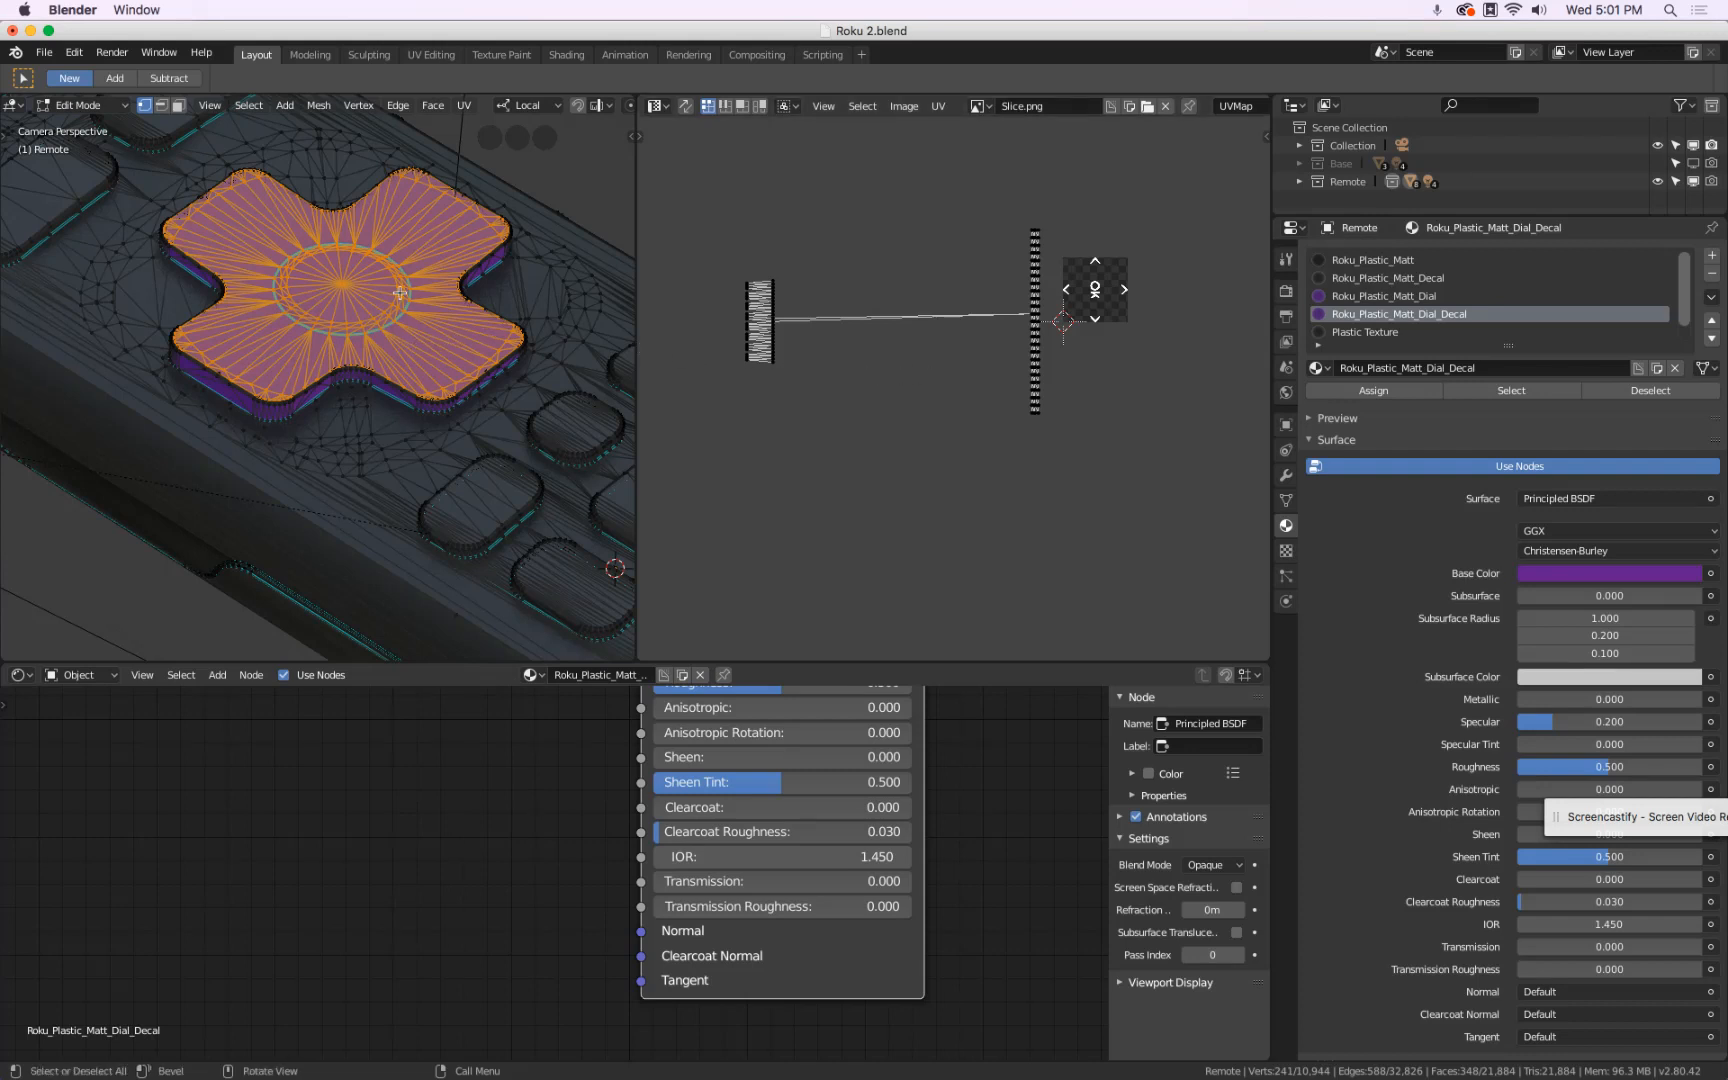
key(u)
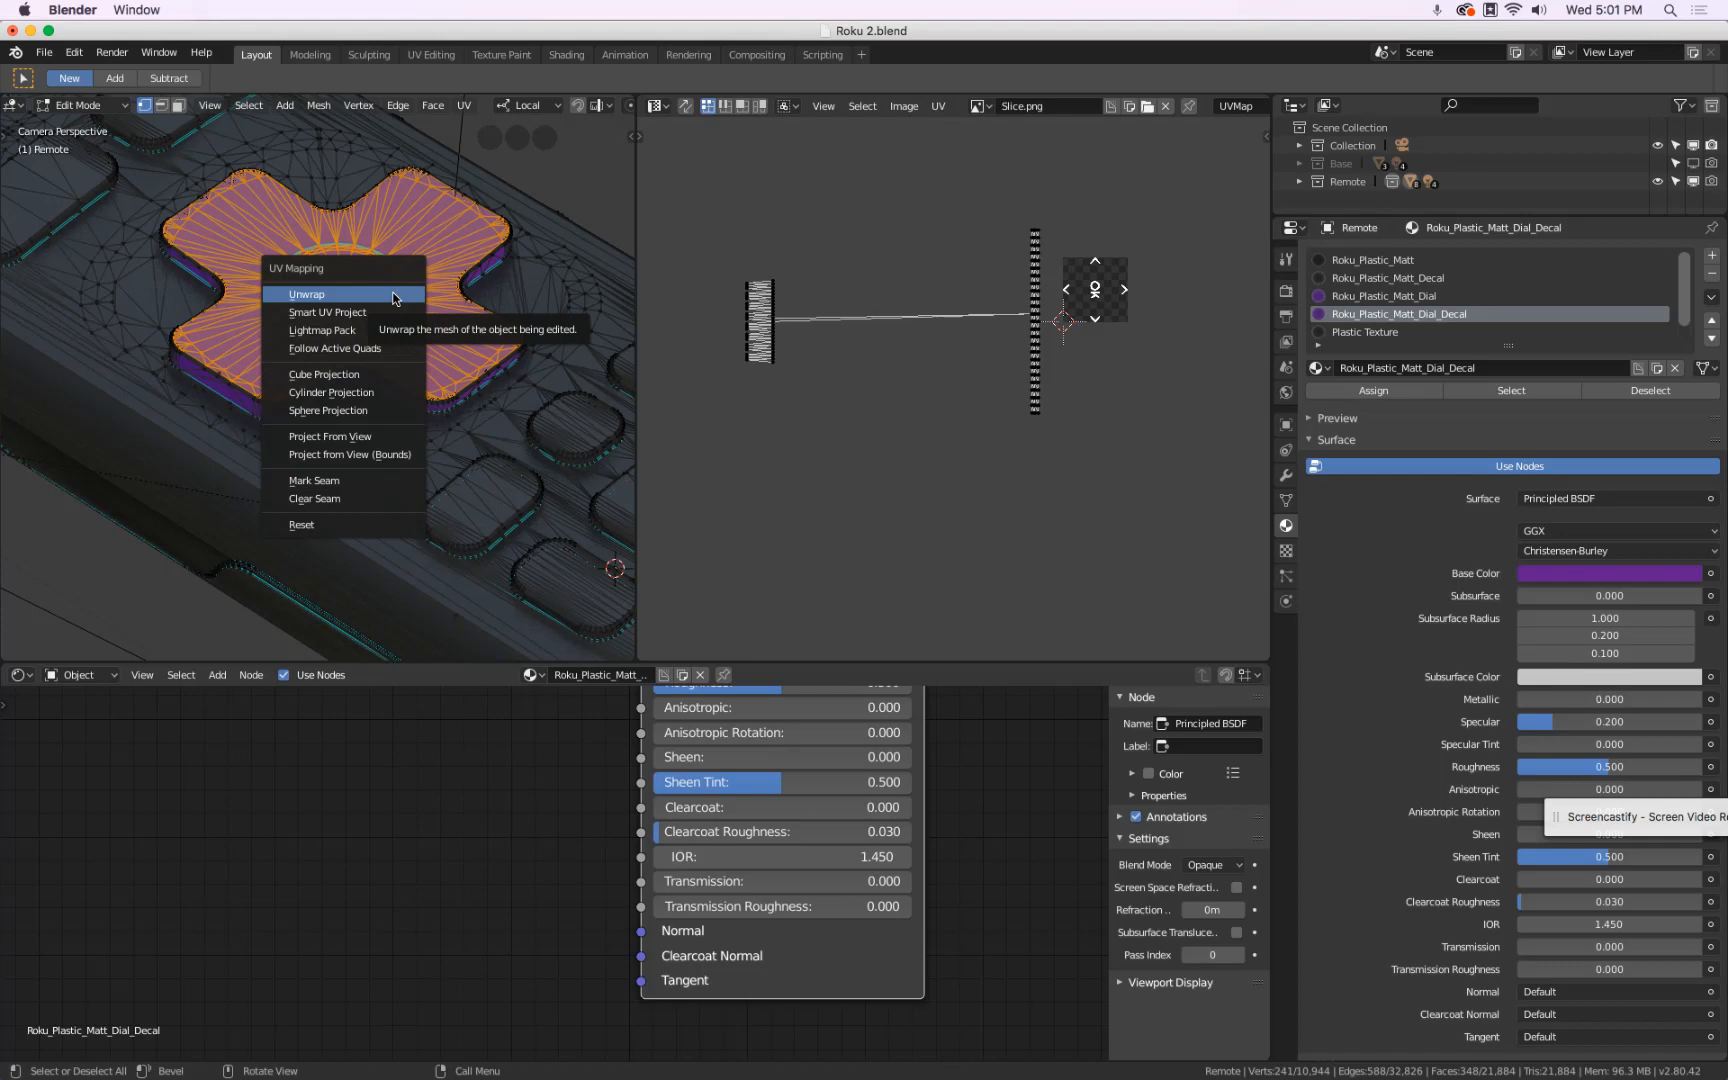
click(395, 298)
scroll(1100, 280, up, 7)
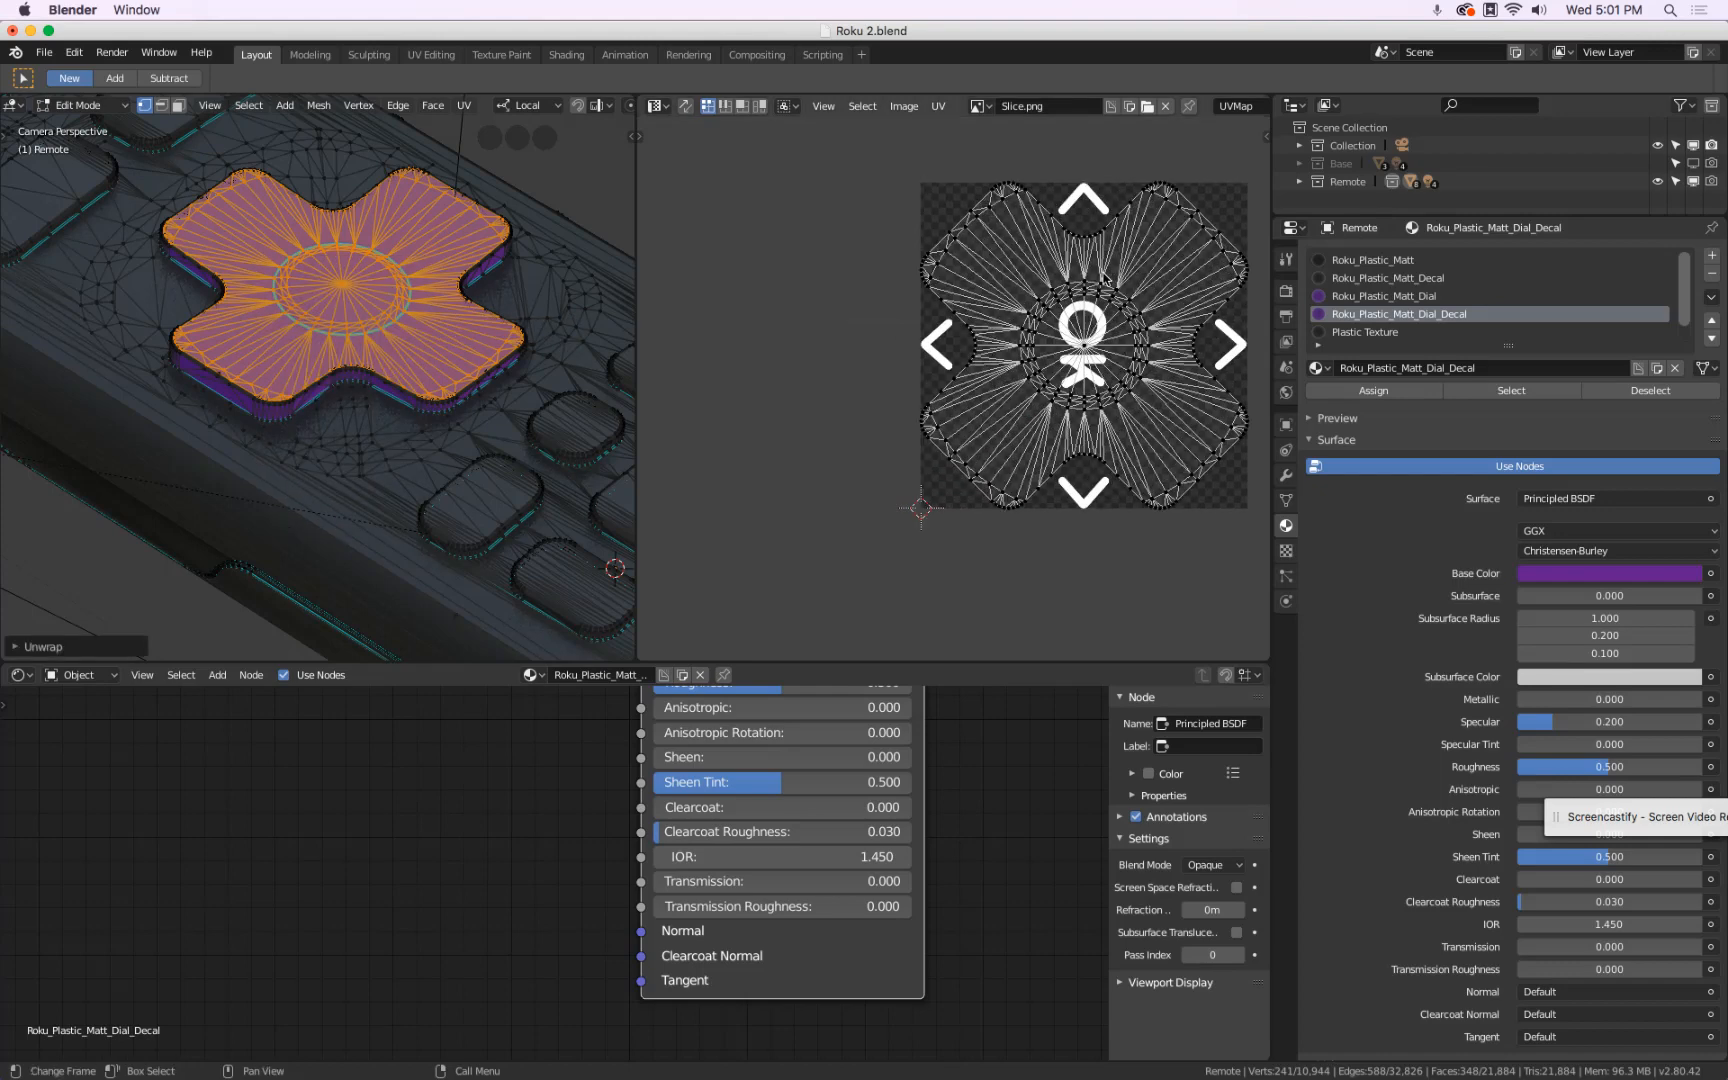
mouse_move(463, 432)
middle_down()
mouse_move(463, 382)
mouse_move(434, 353)
mouse_move(436, 418)
mouse_move(386, 490)
mouse_move(386, 413)
mouse_move(392, 468)
mouse_move(464, 460)
middle_up()
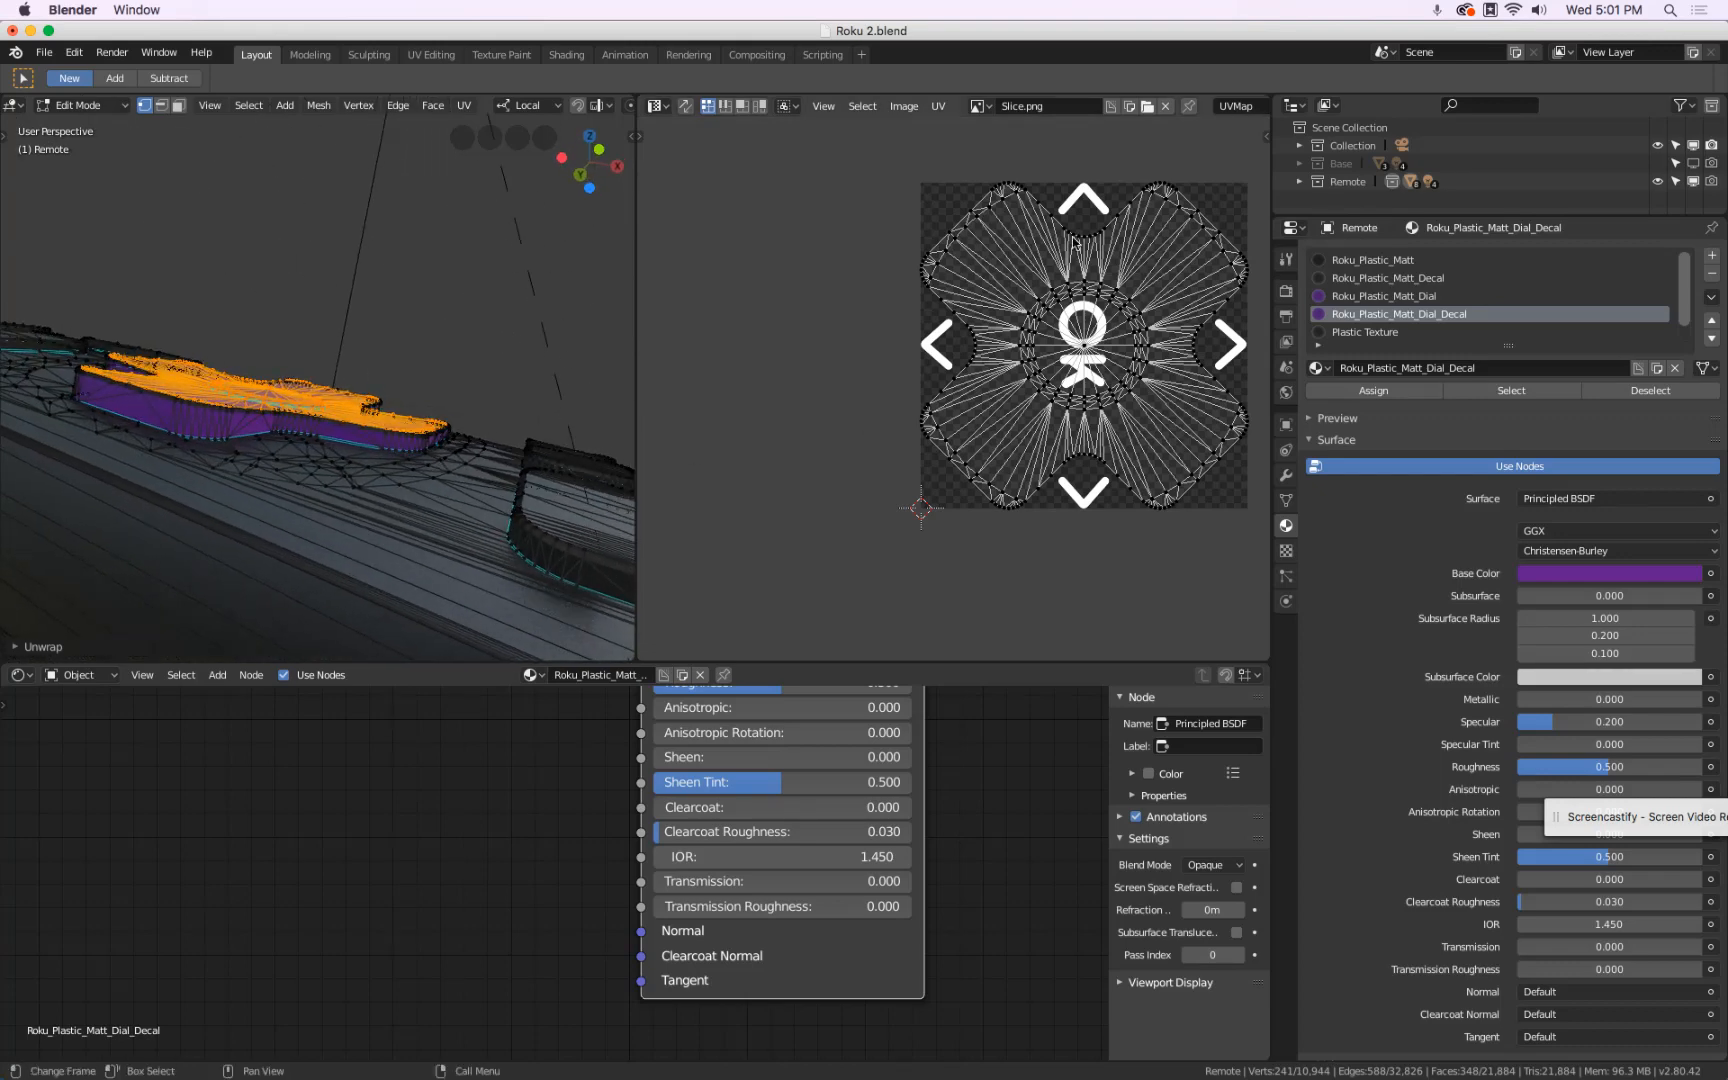
middle_drag(560, 560, 349, 380)
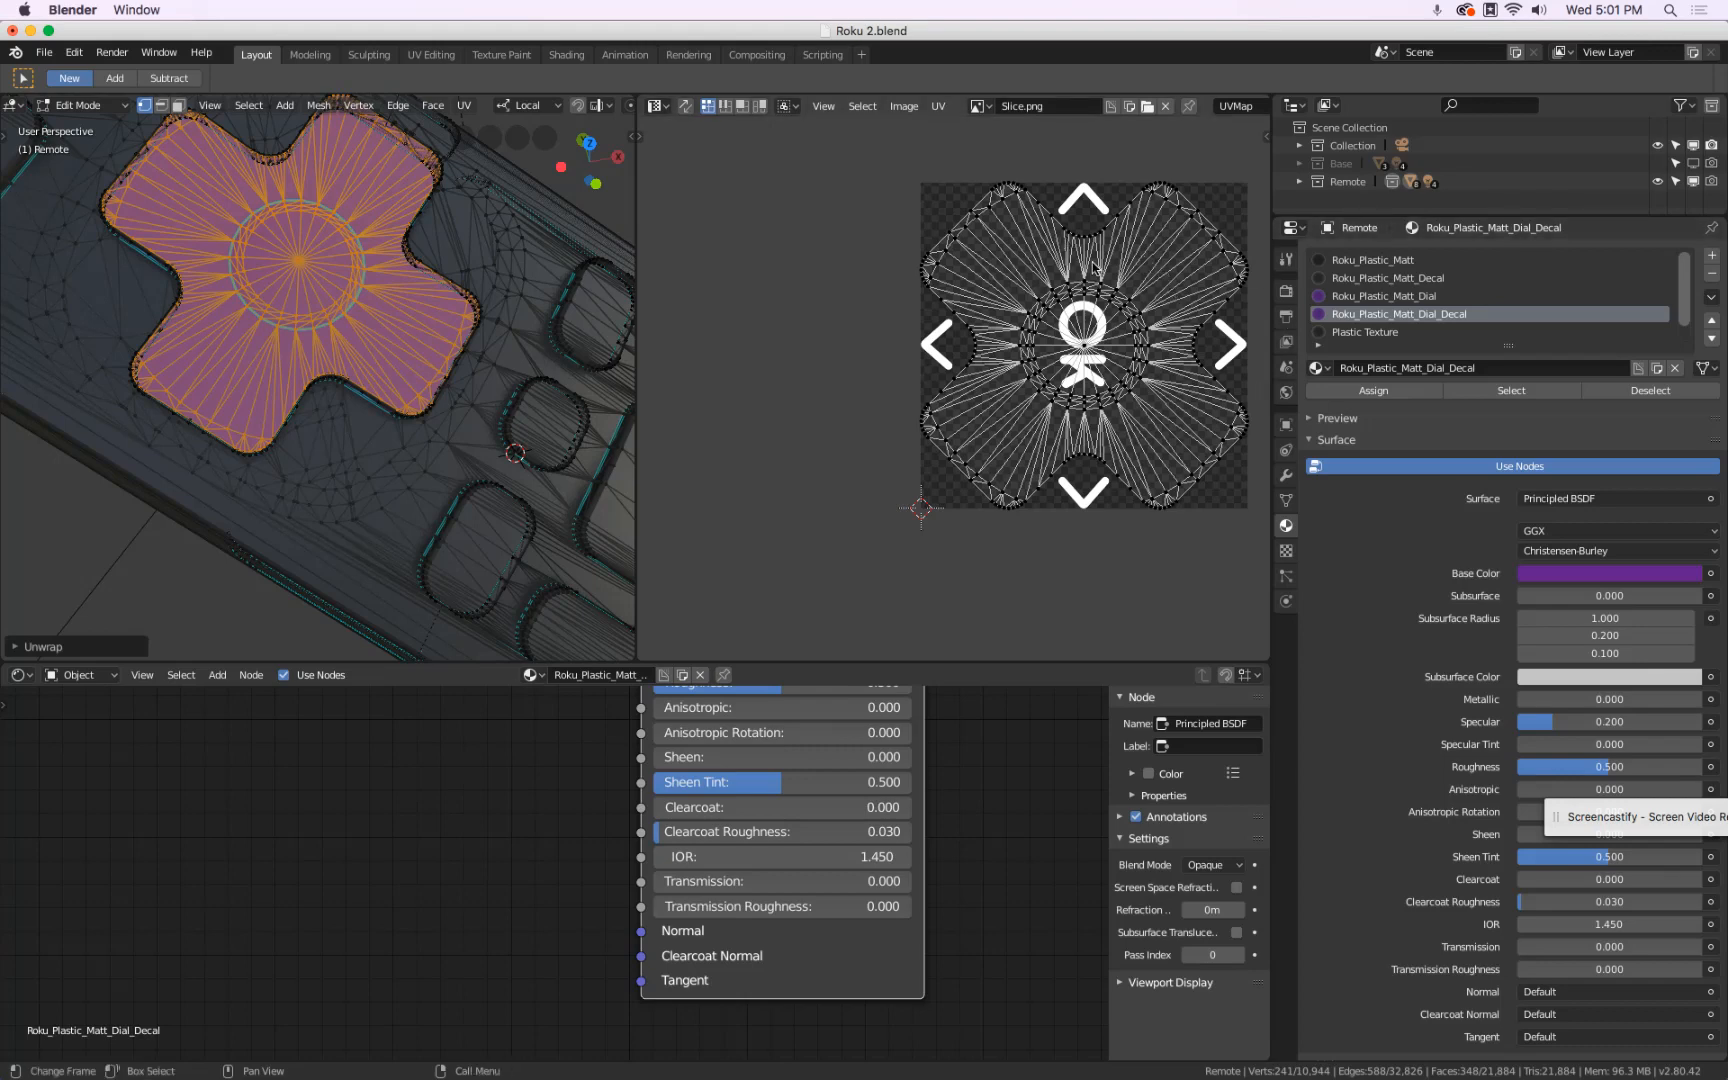
- Select the dial's entire UV island and rotate it 45°
key(a)
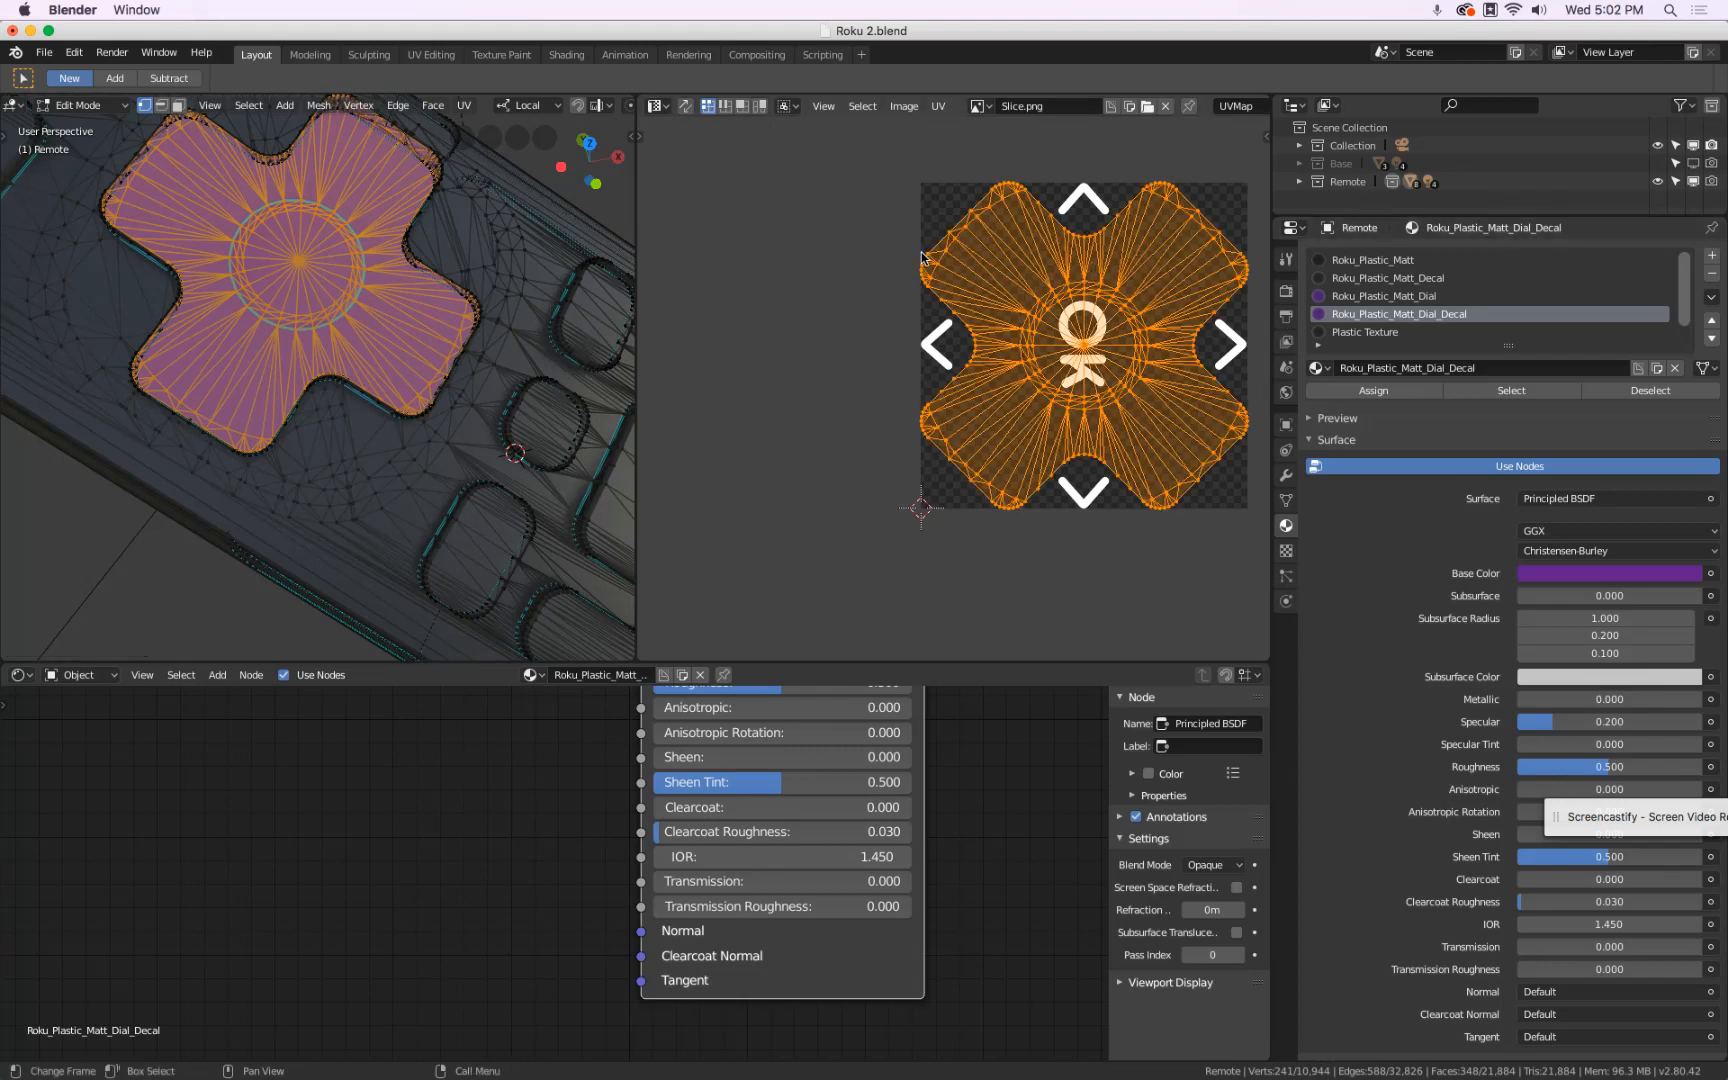
text(r45)
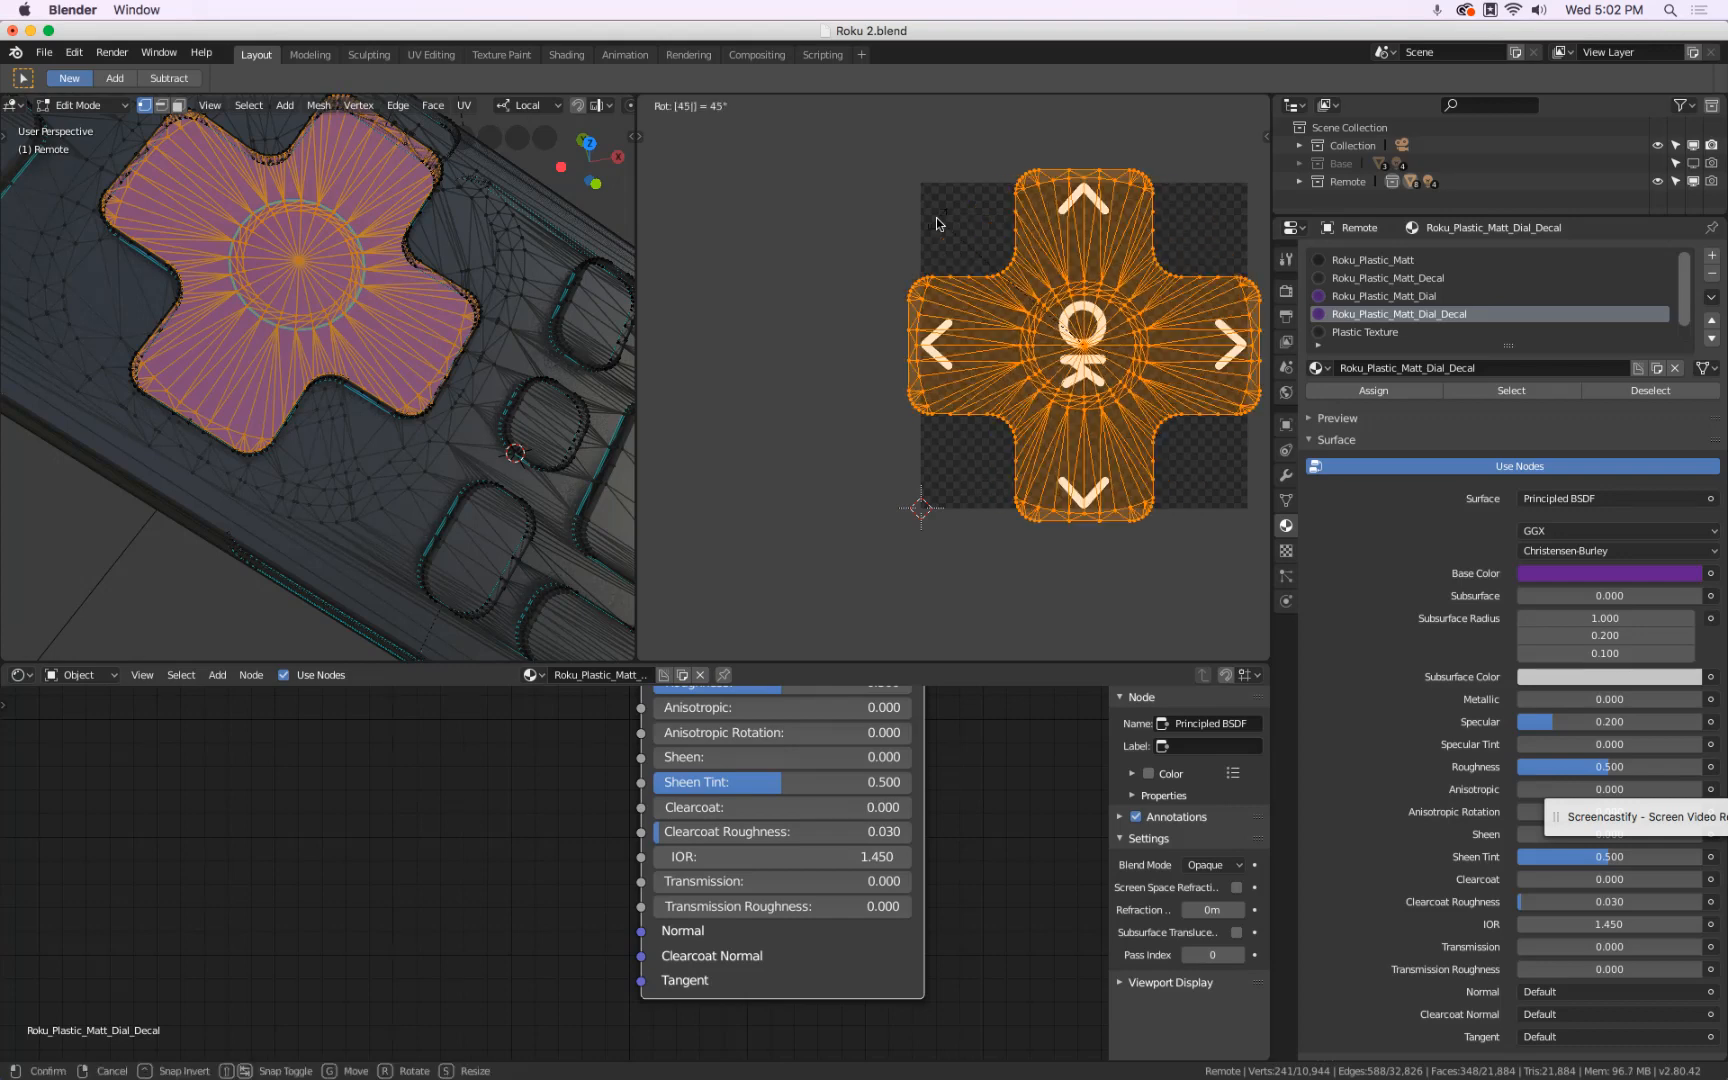
key(Return)
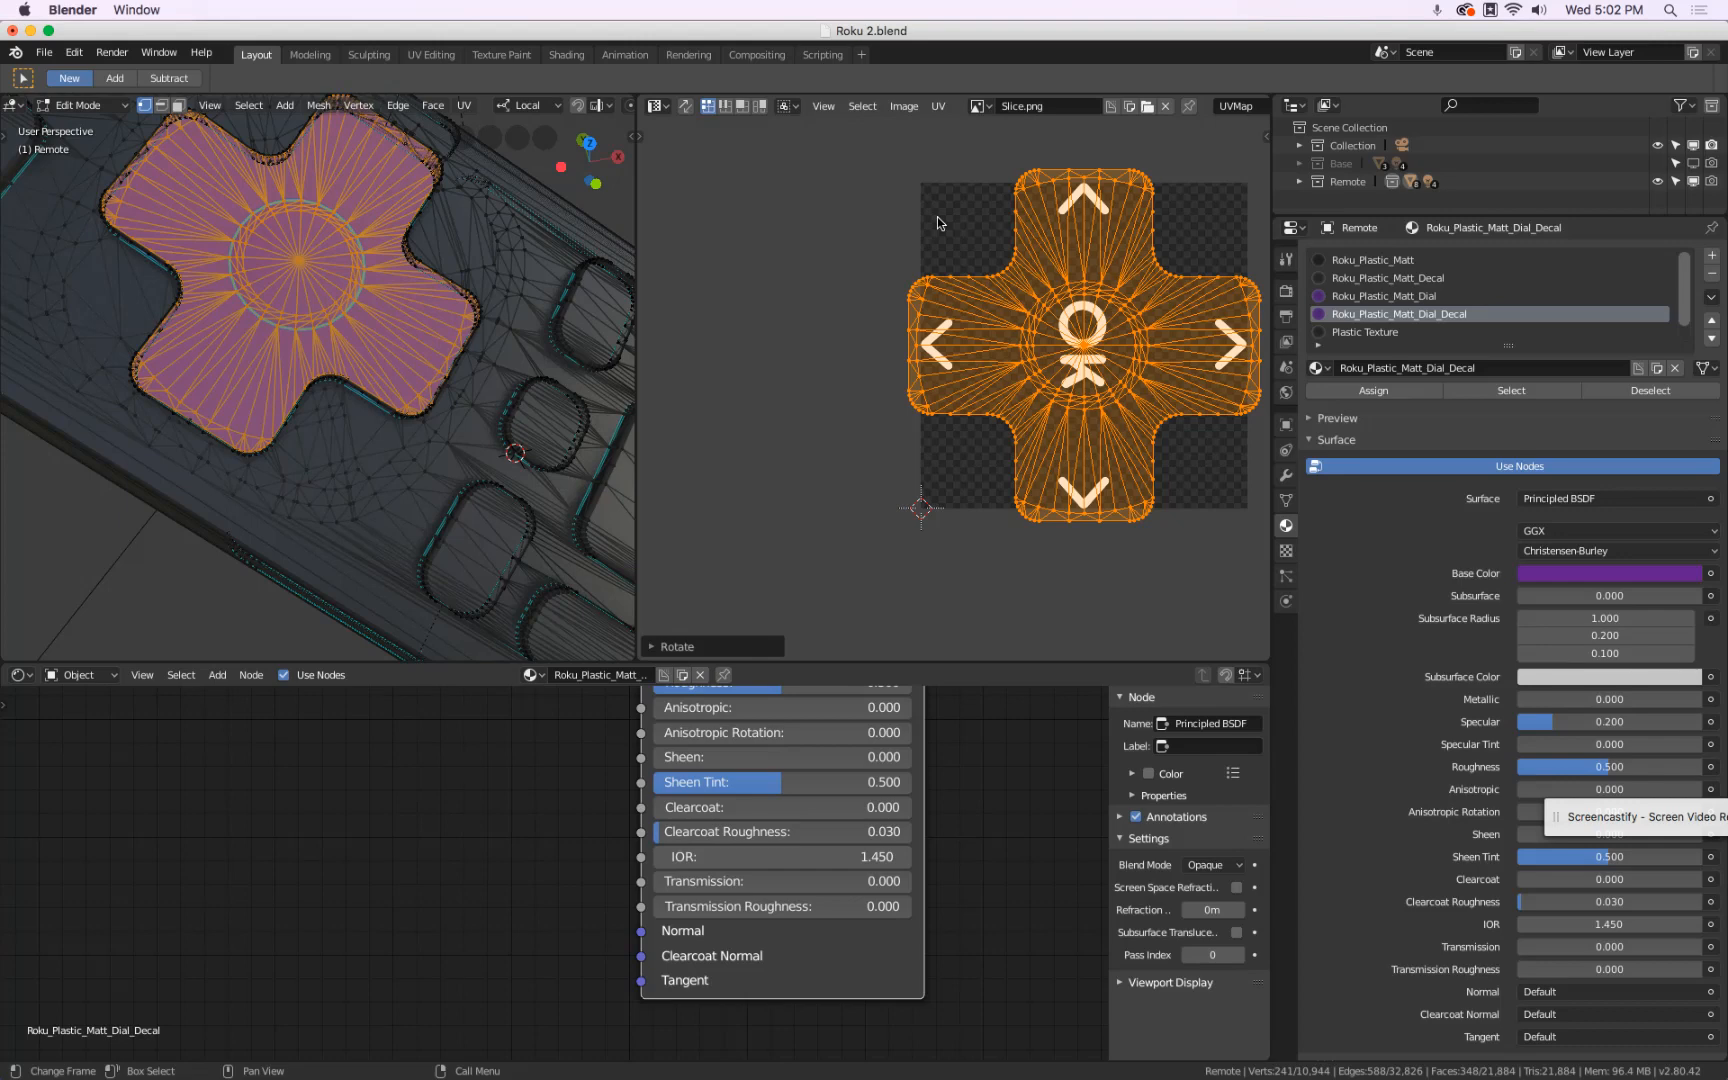
- Replace the UV Editor image with Interface.png from the Textures folder
click(979, 106)
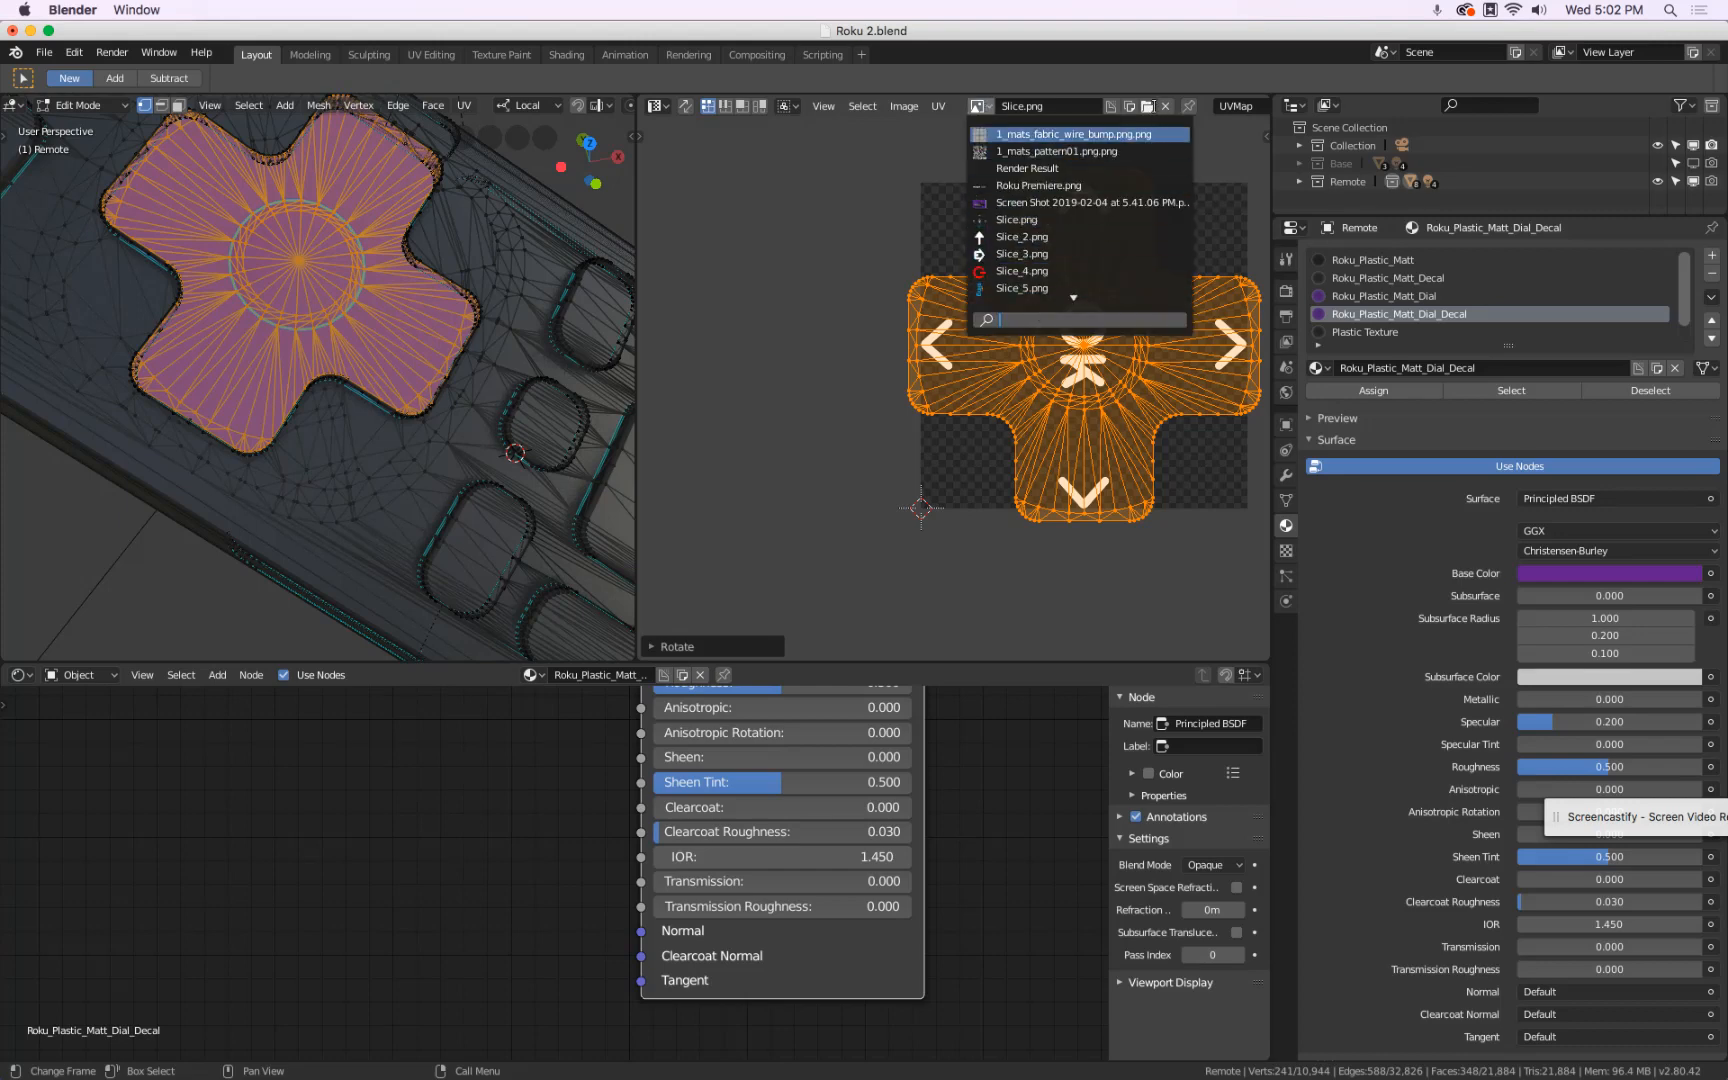
click(1150, 107)
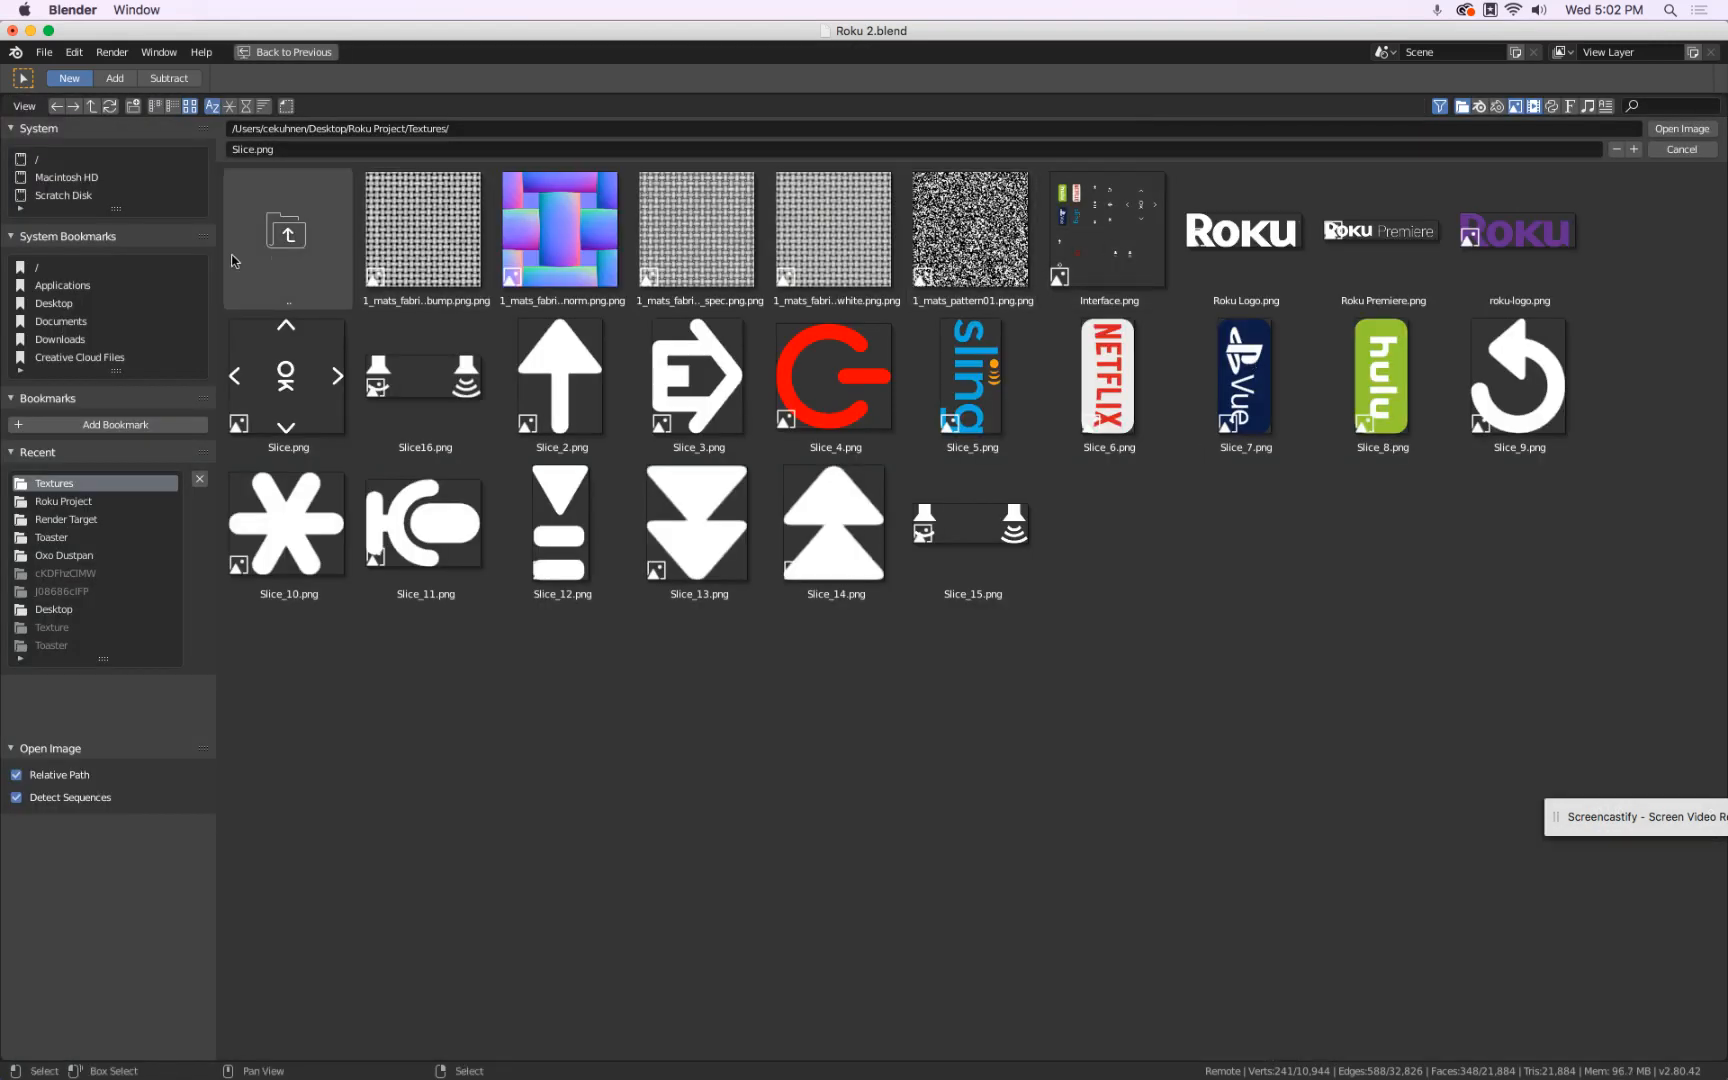
click(1108, 232)
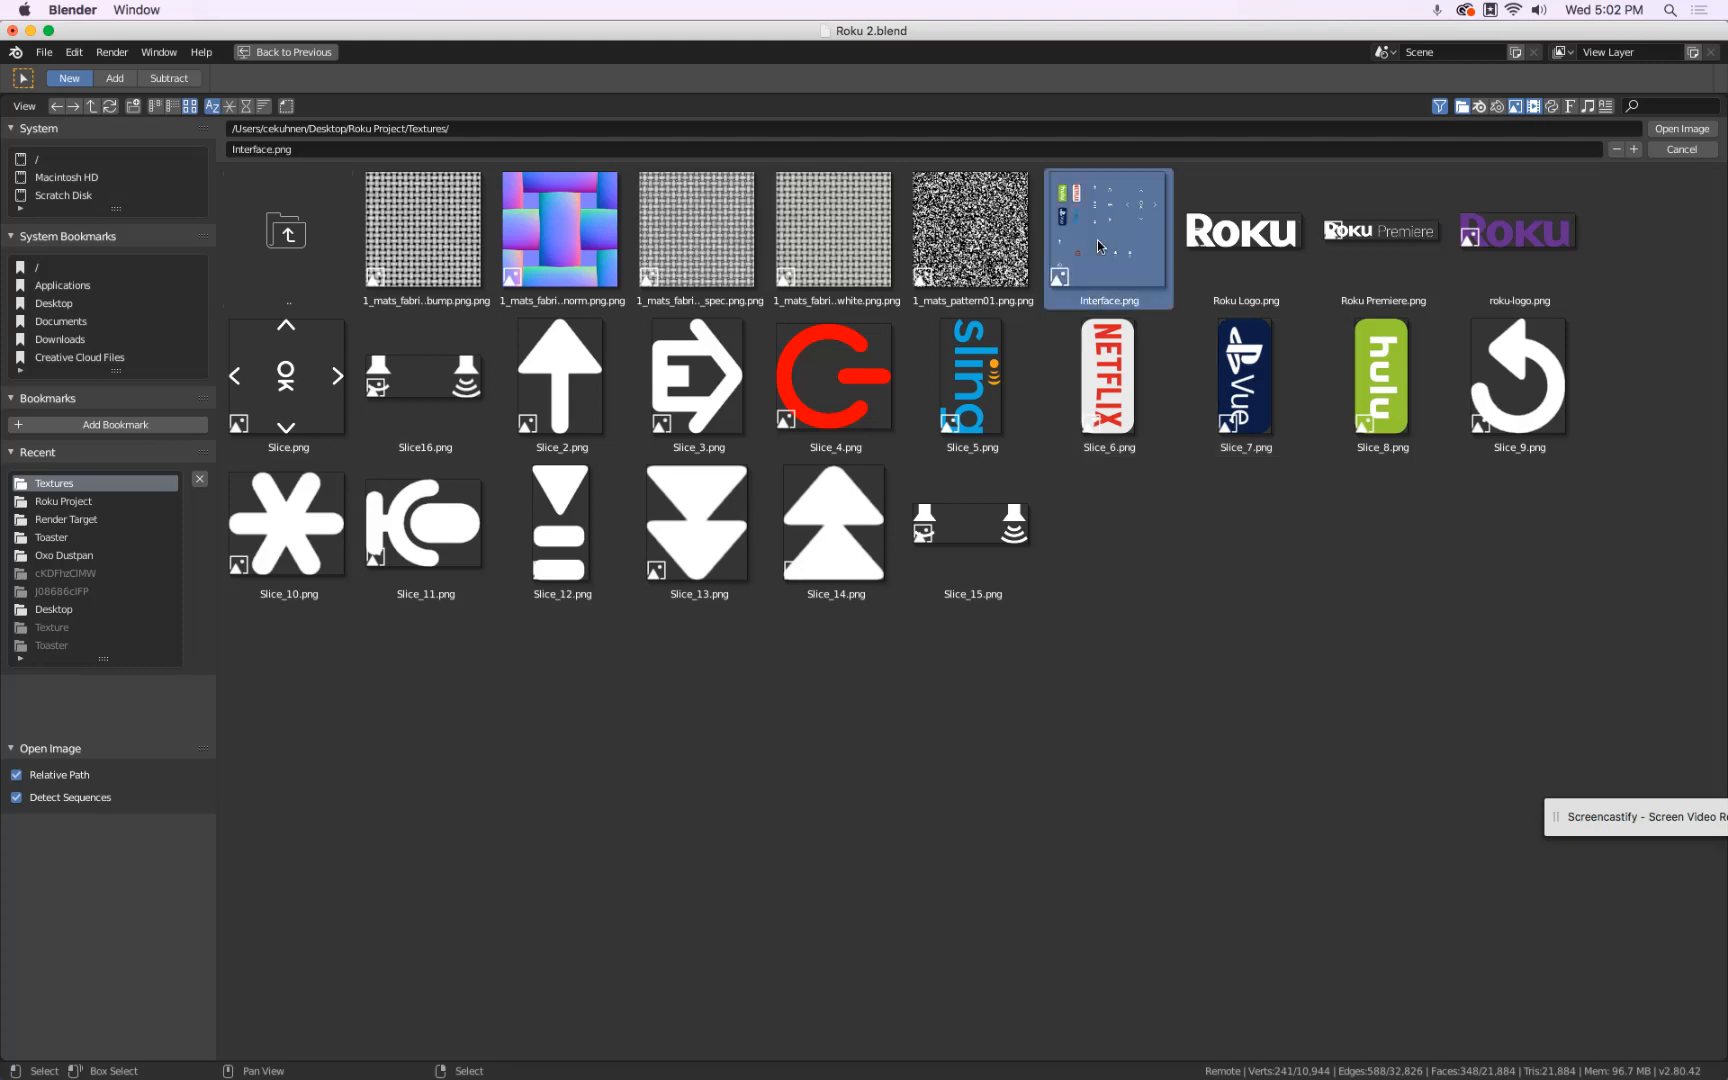
click(1671, 133)
- Move the dial's UV island over the OK and arrow graphics in Interface.png and scale it to about 0.28
scroll(1079, 400, down, 4)
scroll(1095, 408, up, 2)
middle_drag(1095, 408, 922, 445)
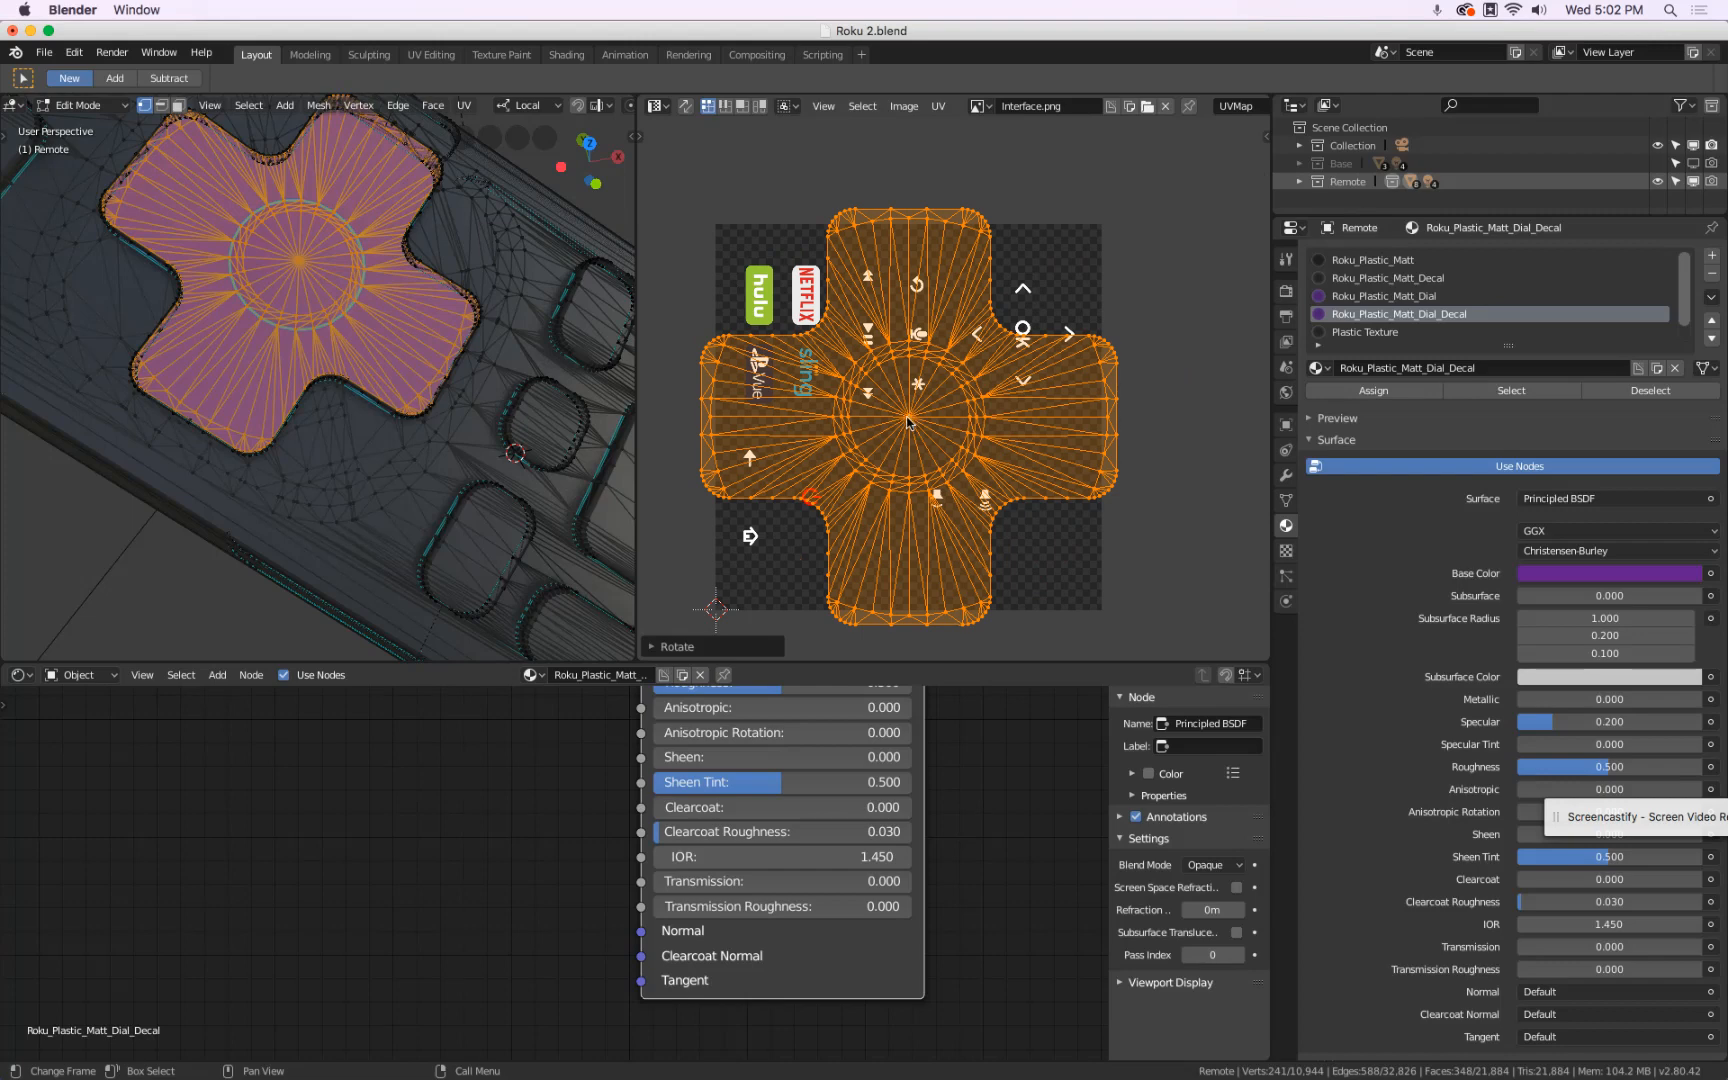
key(g)
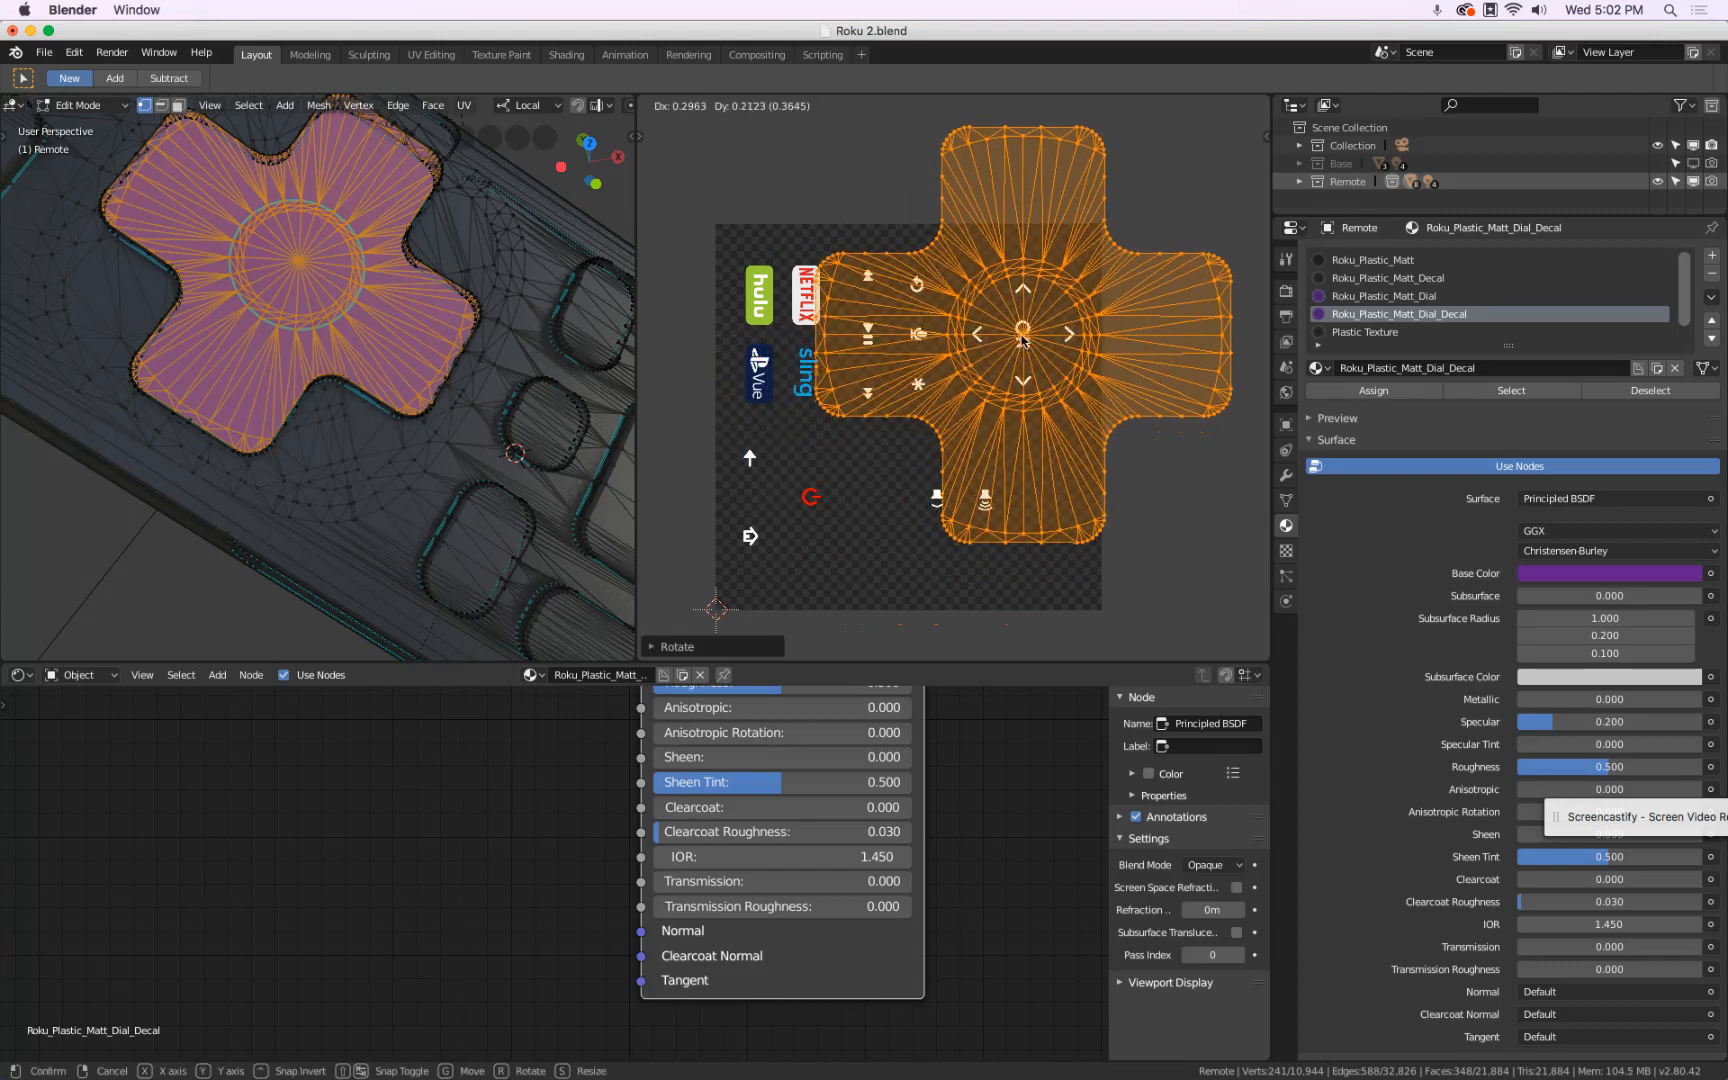
click(1022, 340)
key(s)
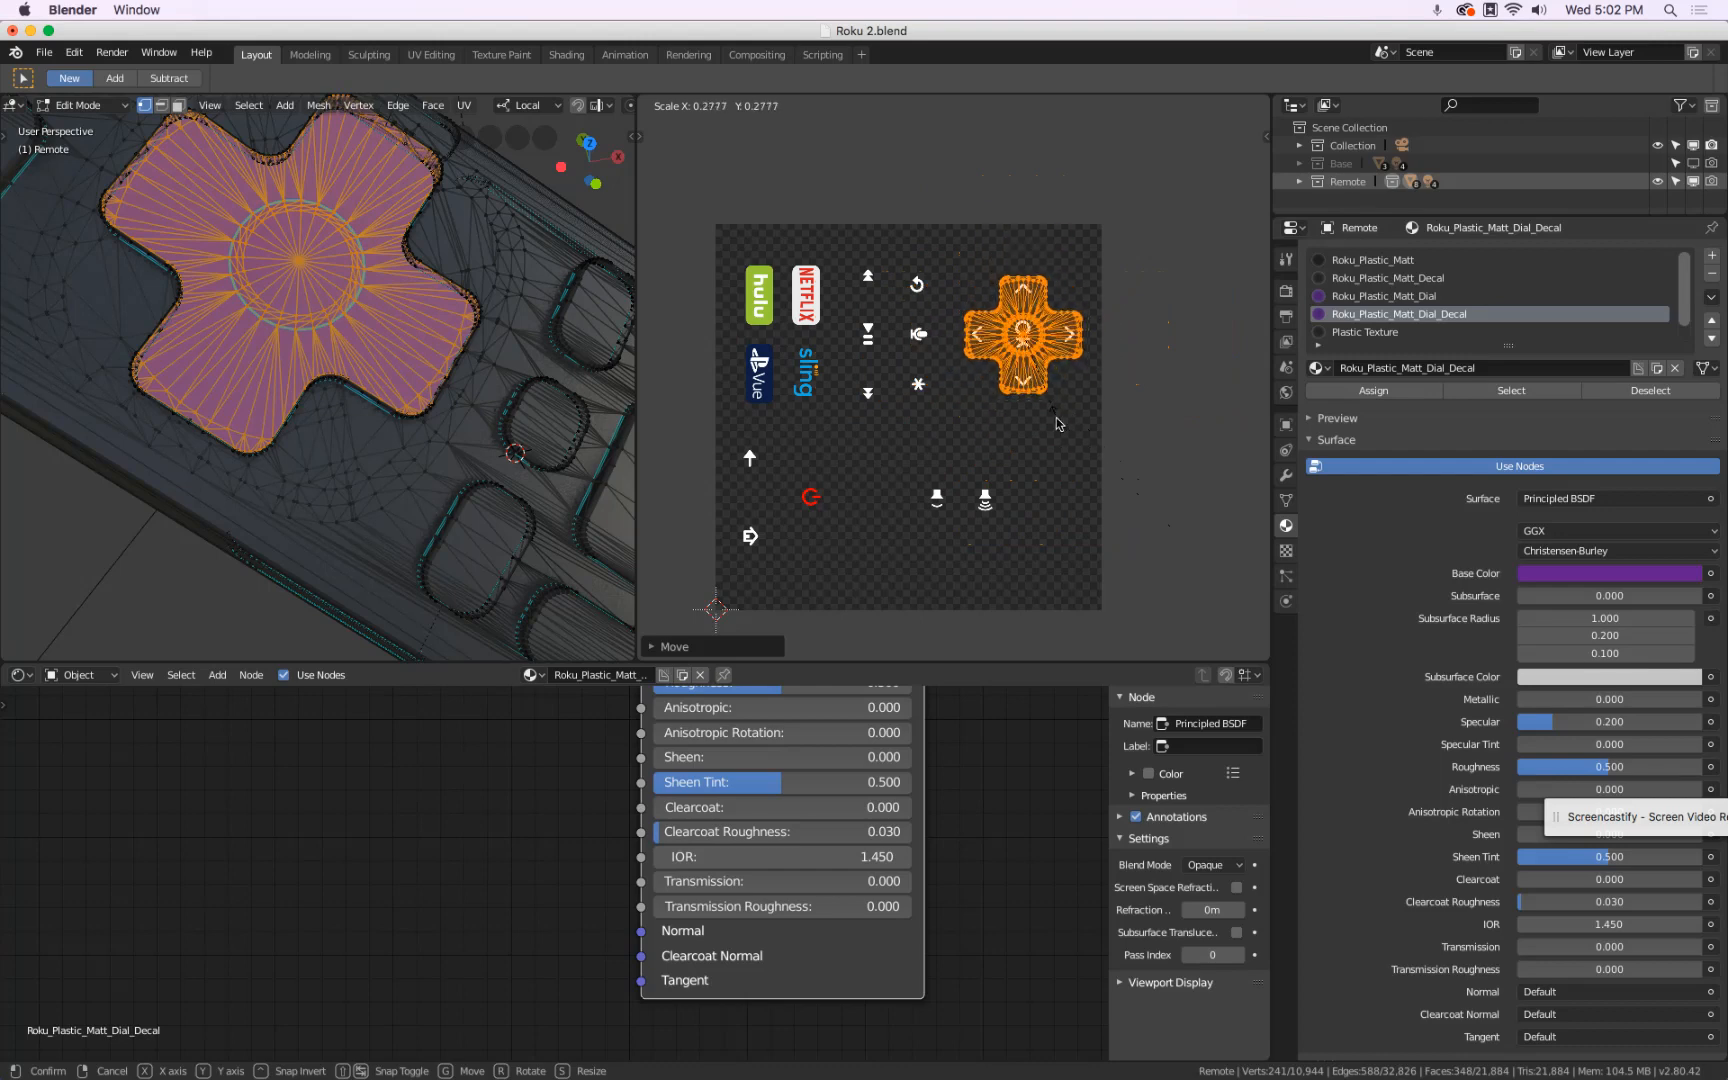
click(1058, 424)
- Nudge the dial's UV island slightly upward to centre it on the OK and arrow graphics
key(KP_Decimal)
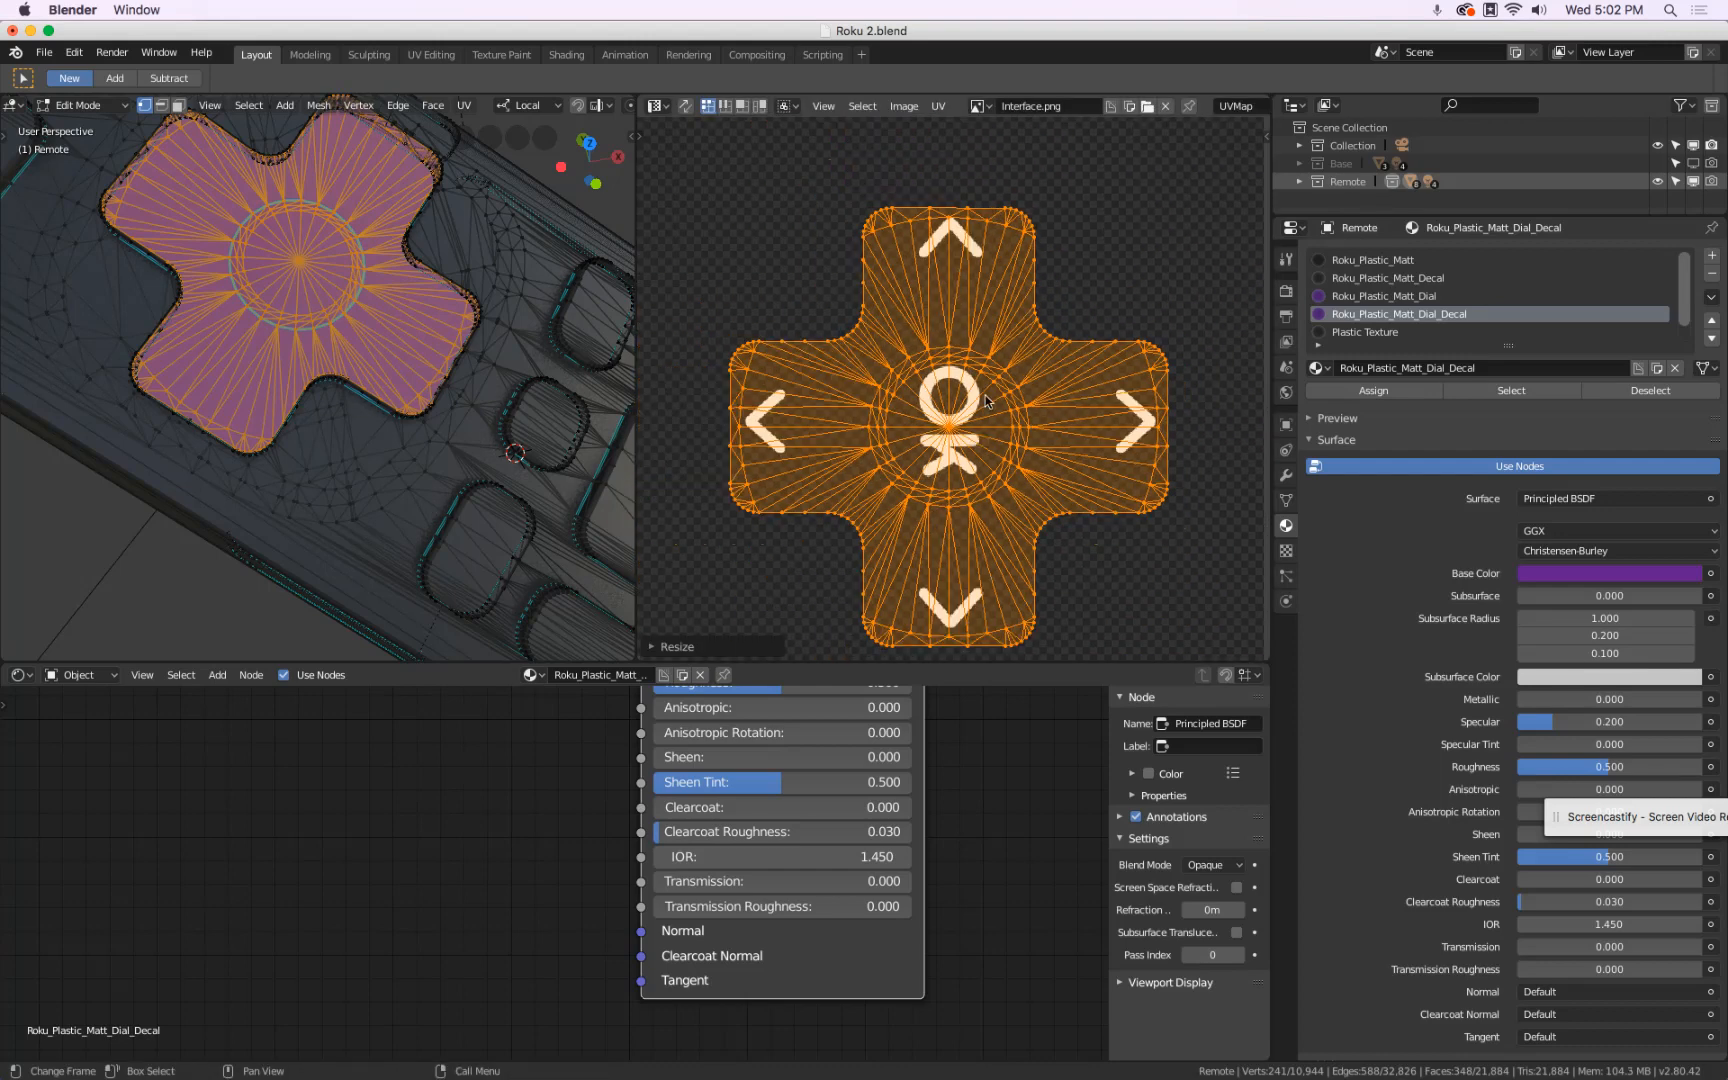
scroll(985, 400, up, 1)
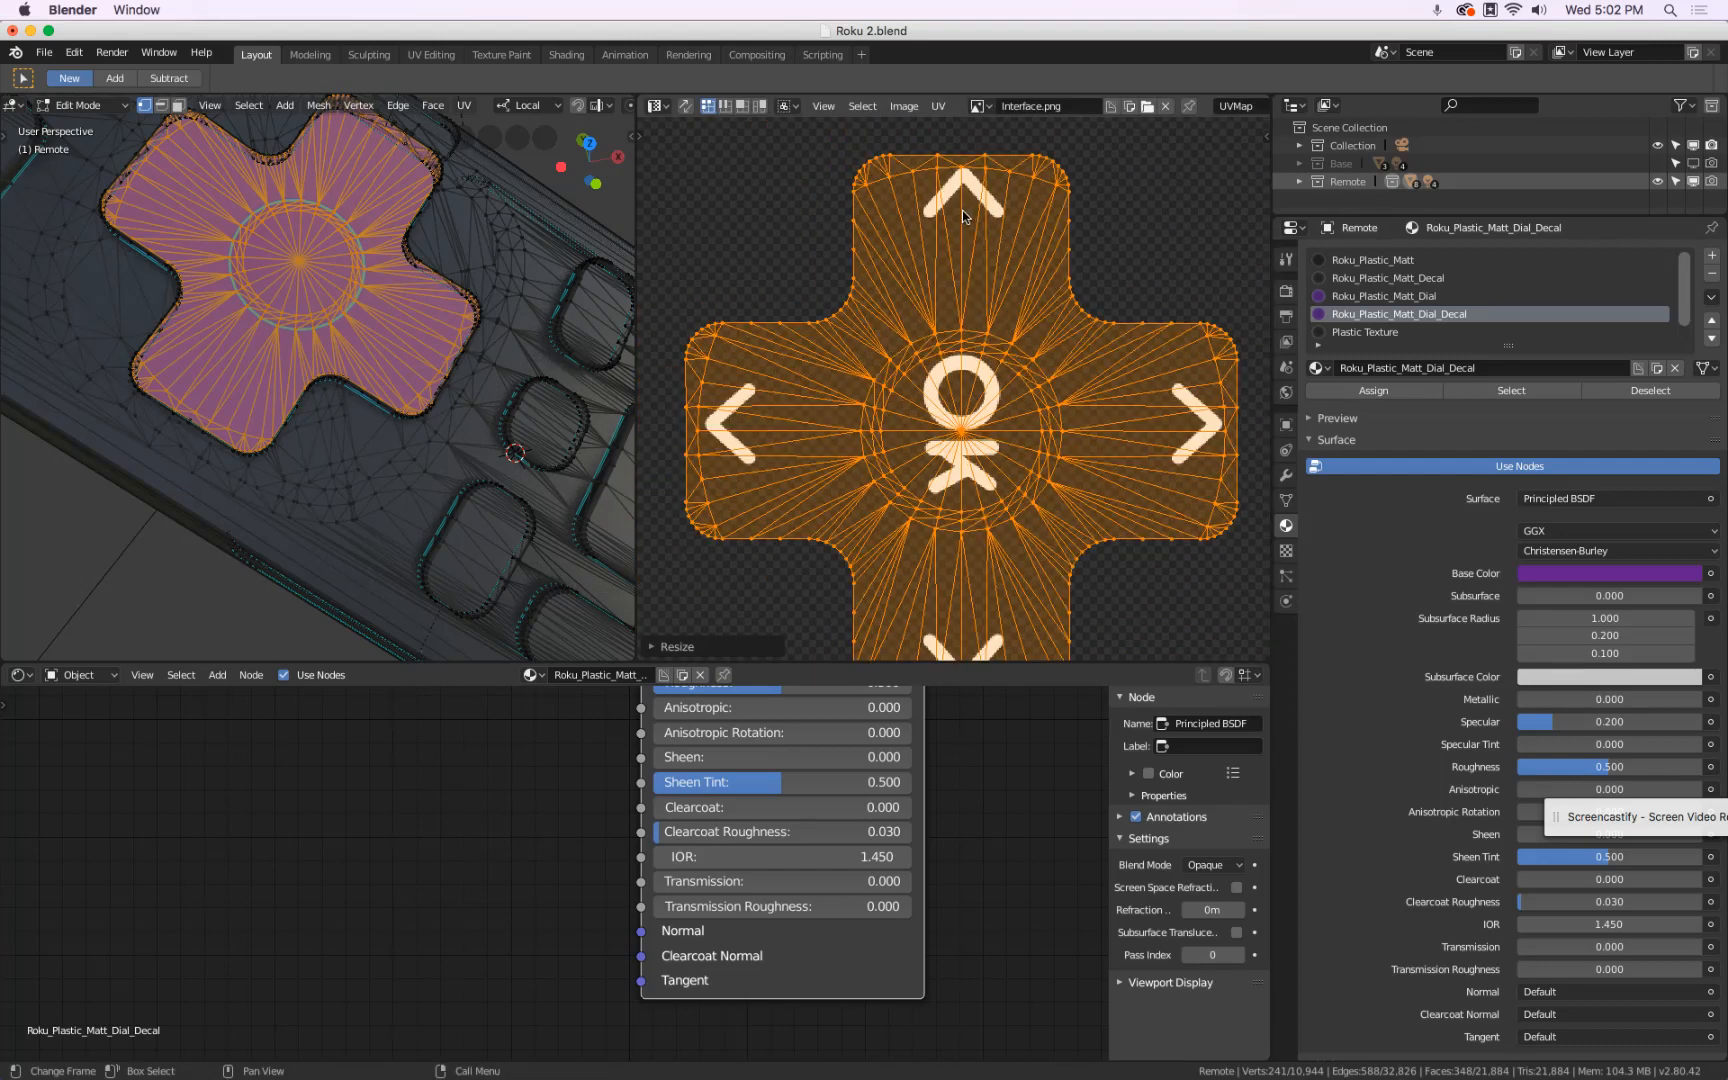
key(g)
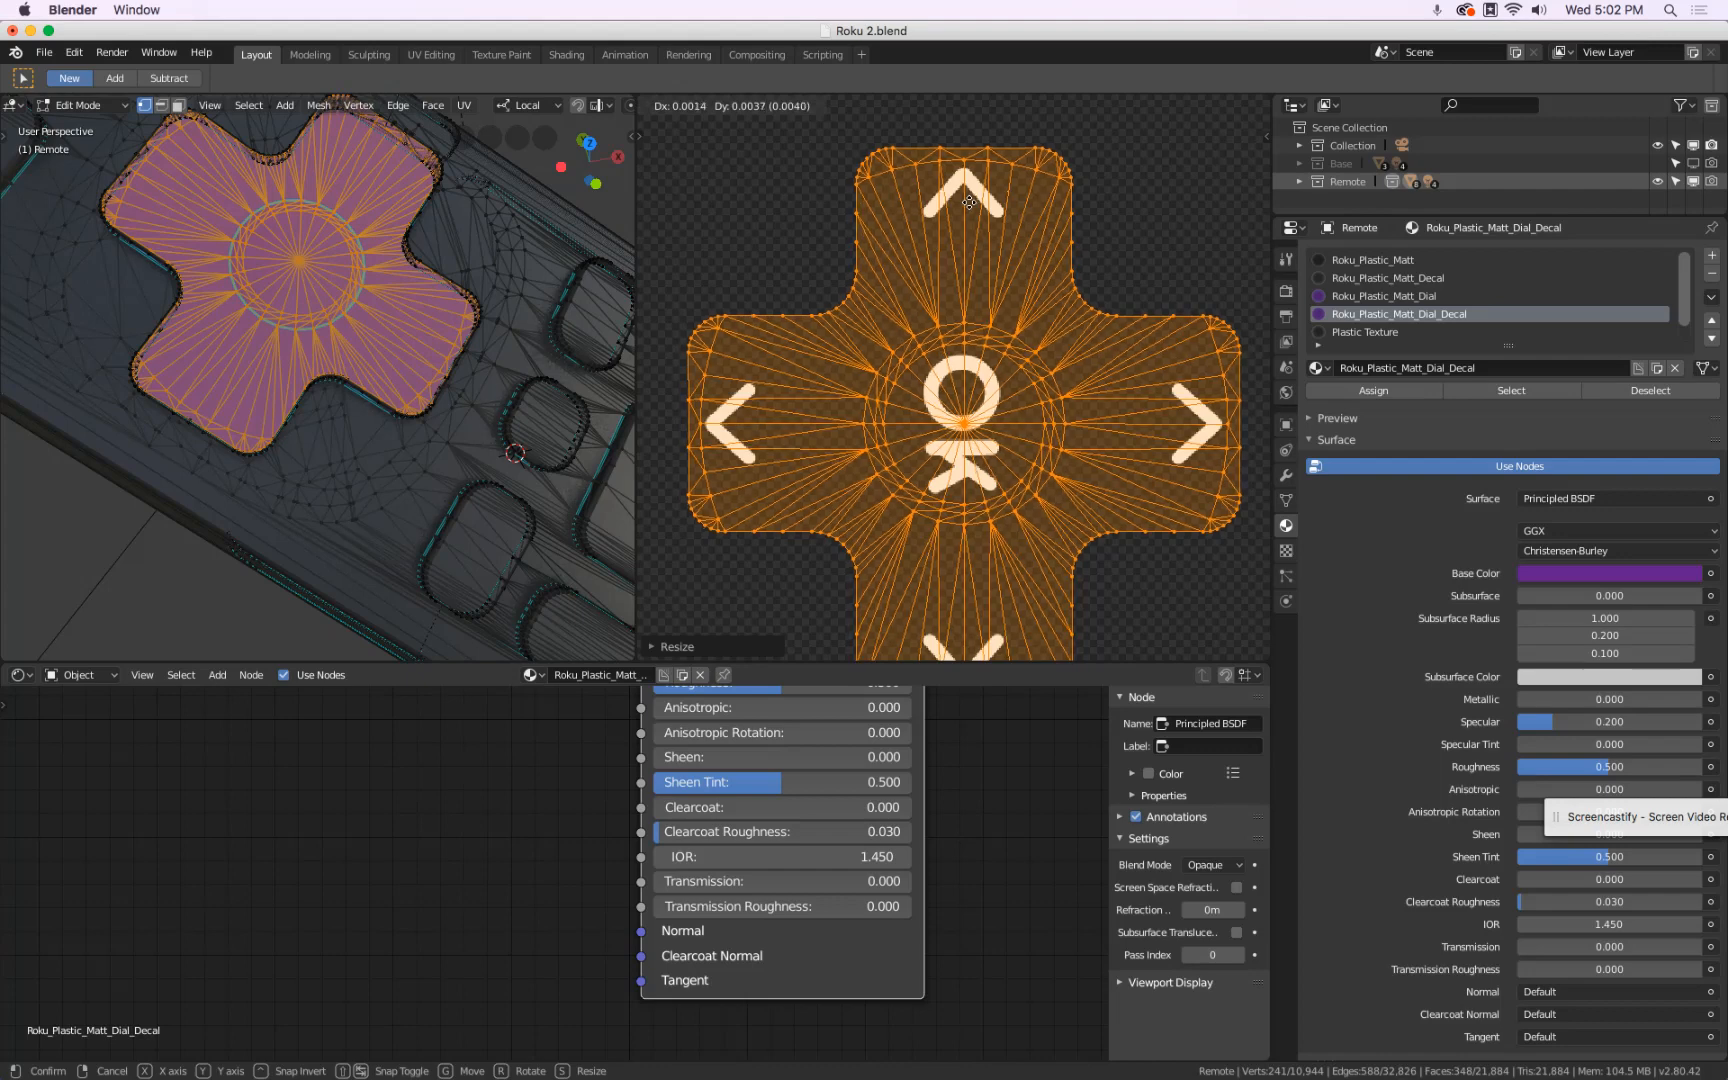
click(969, 203)
scroll(971, 240, down, 3)
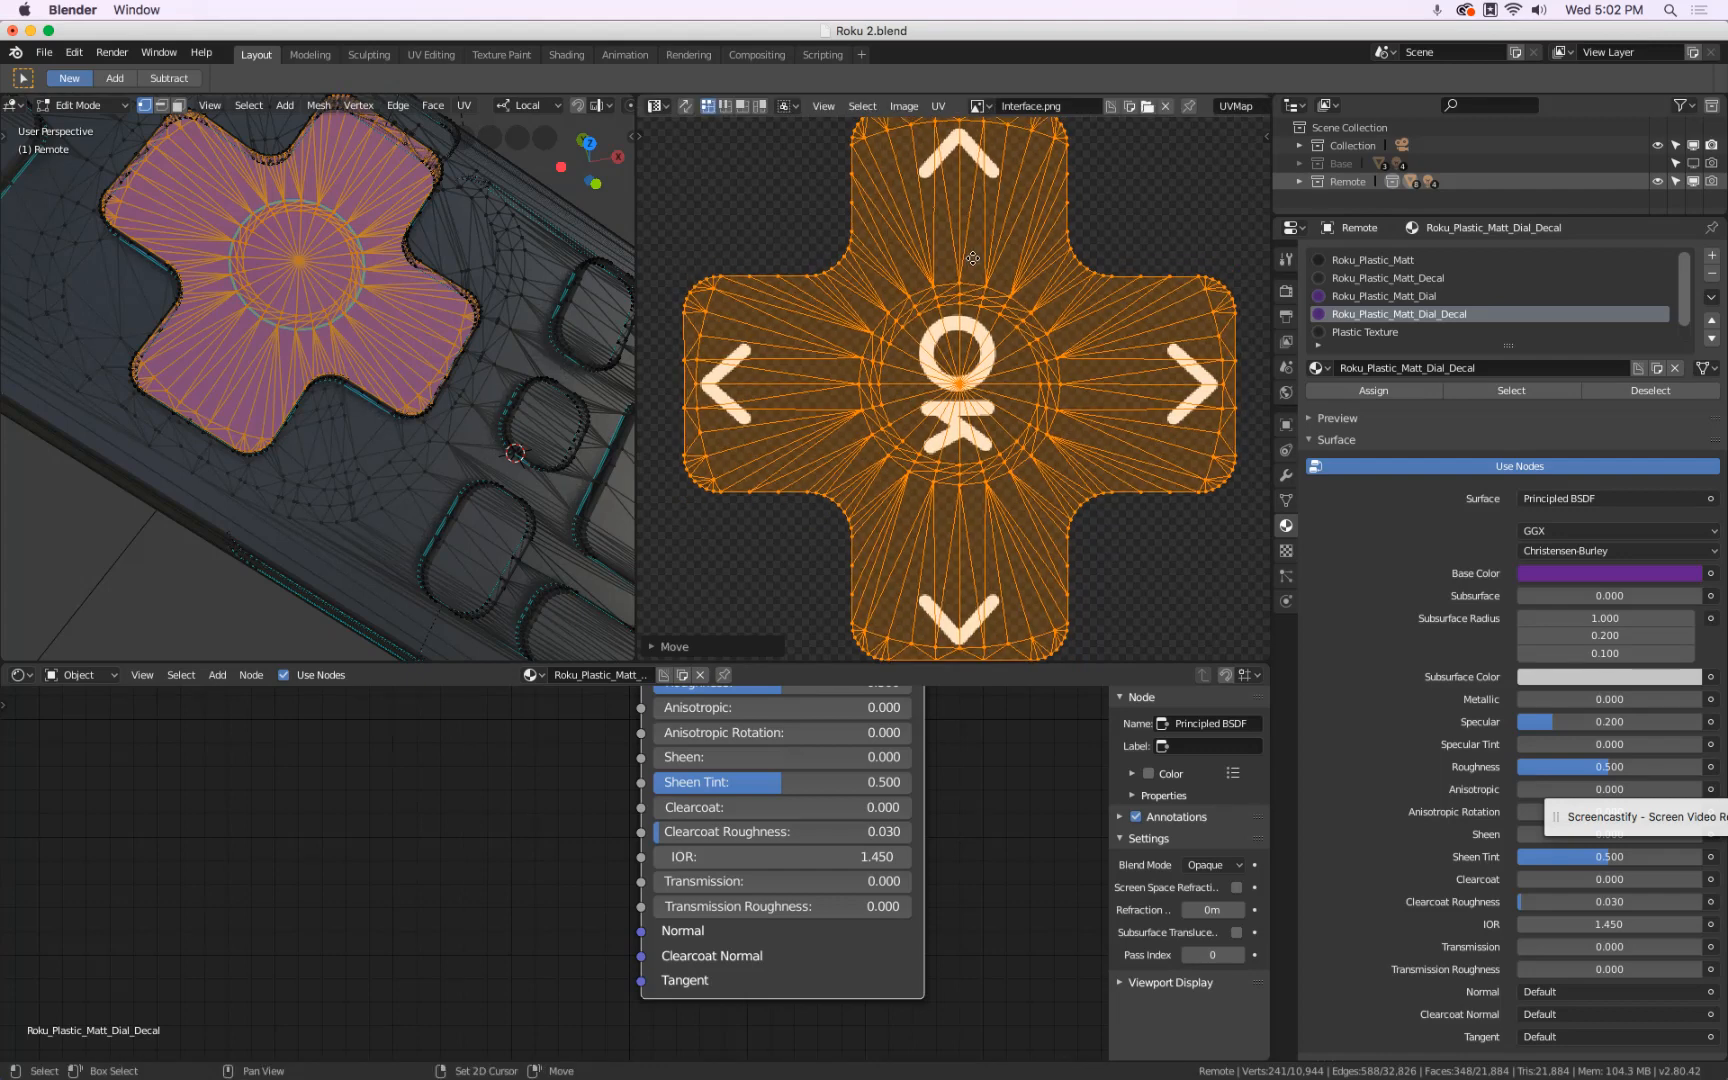
scroll(972, 258, down, 2)
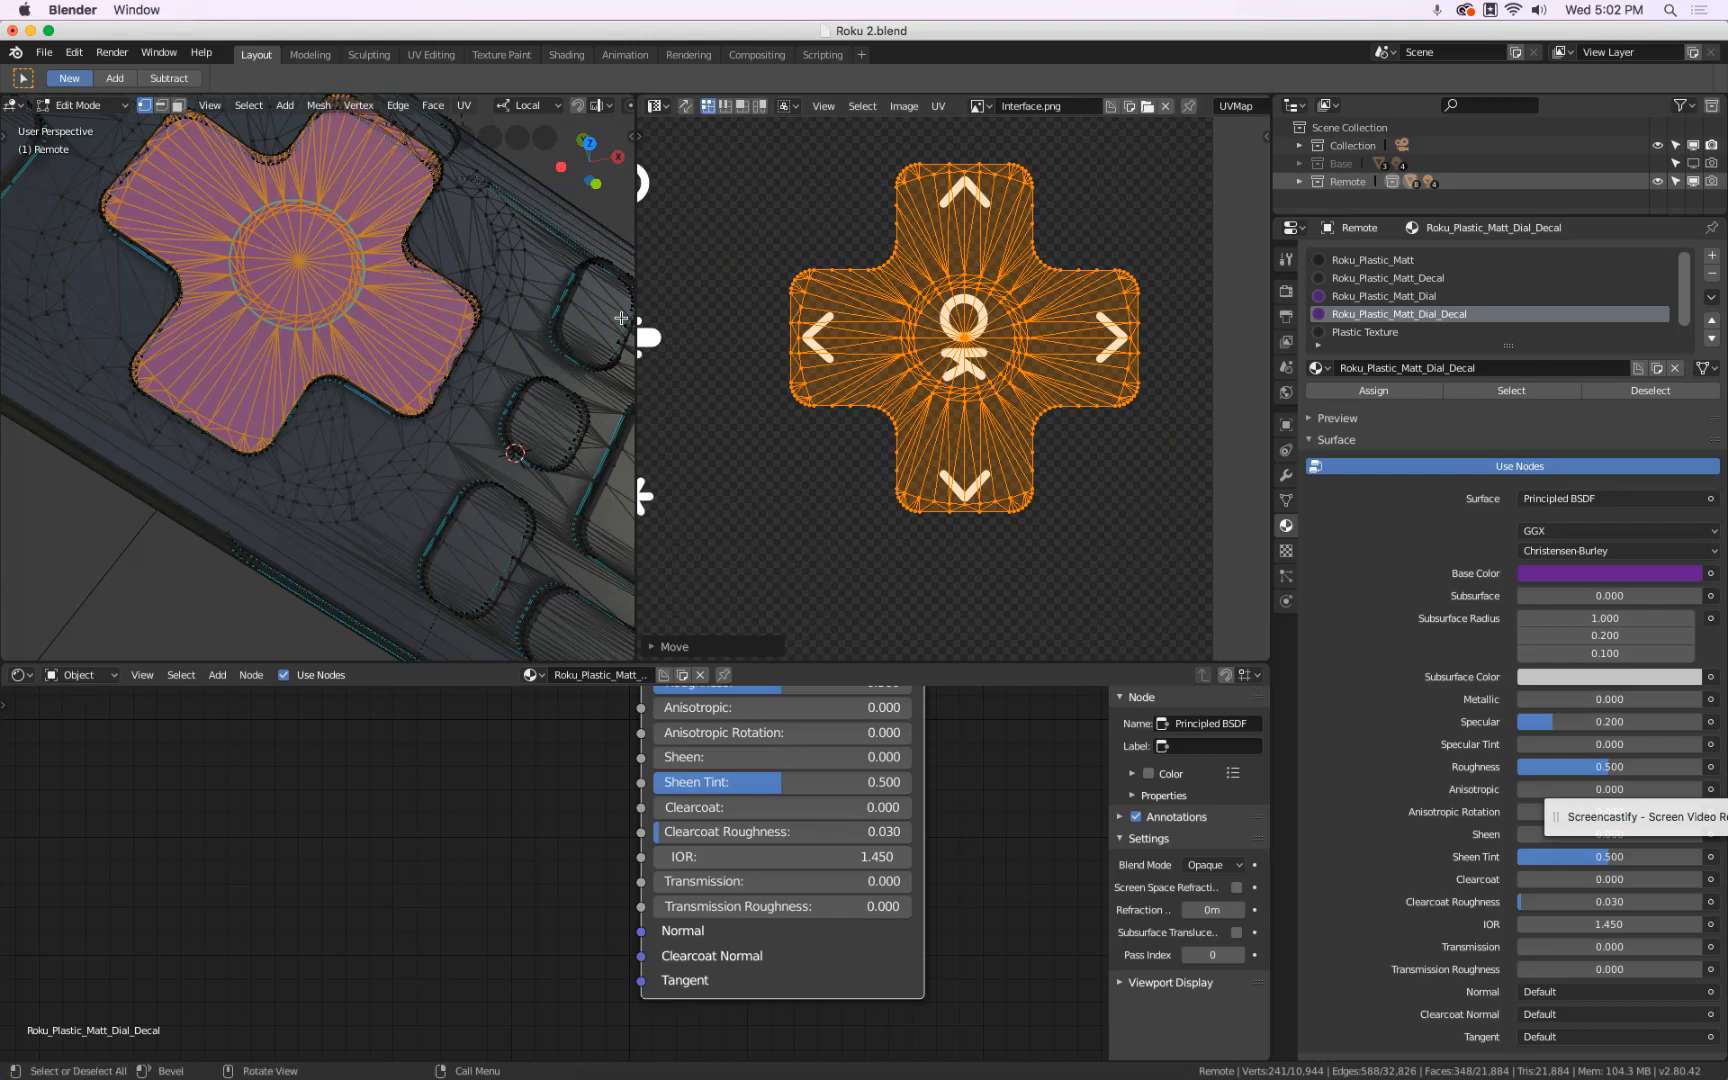
scroll(966, 458, down, 4)
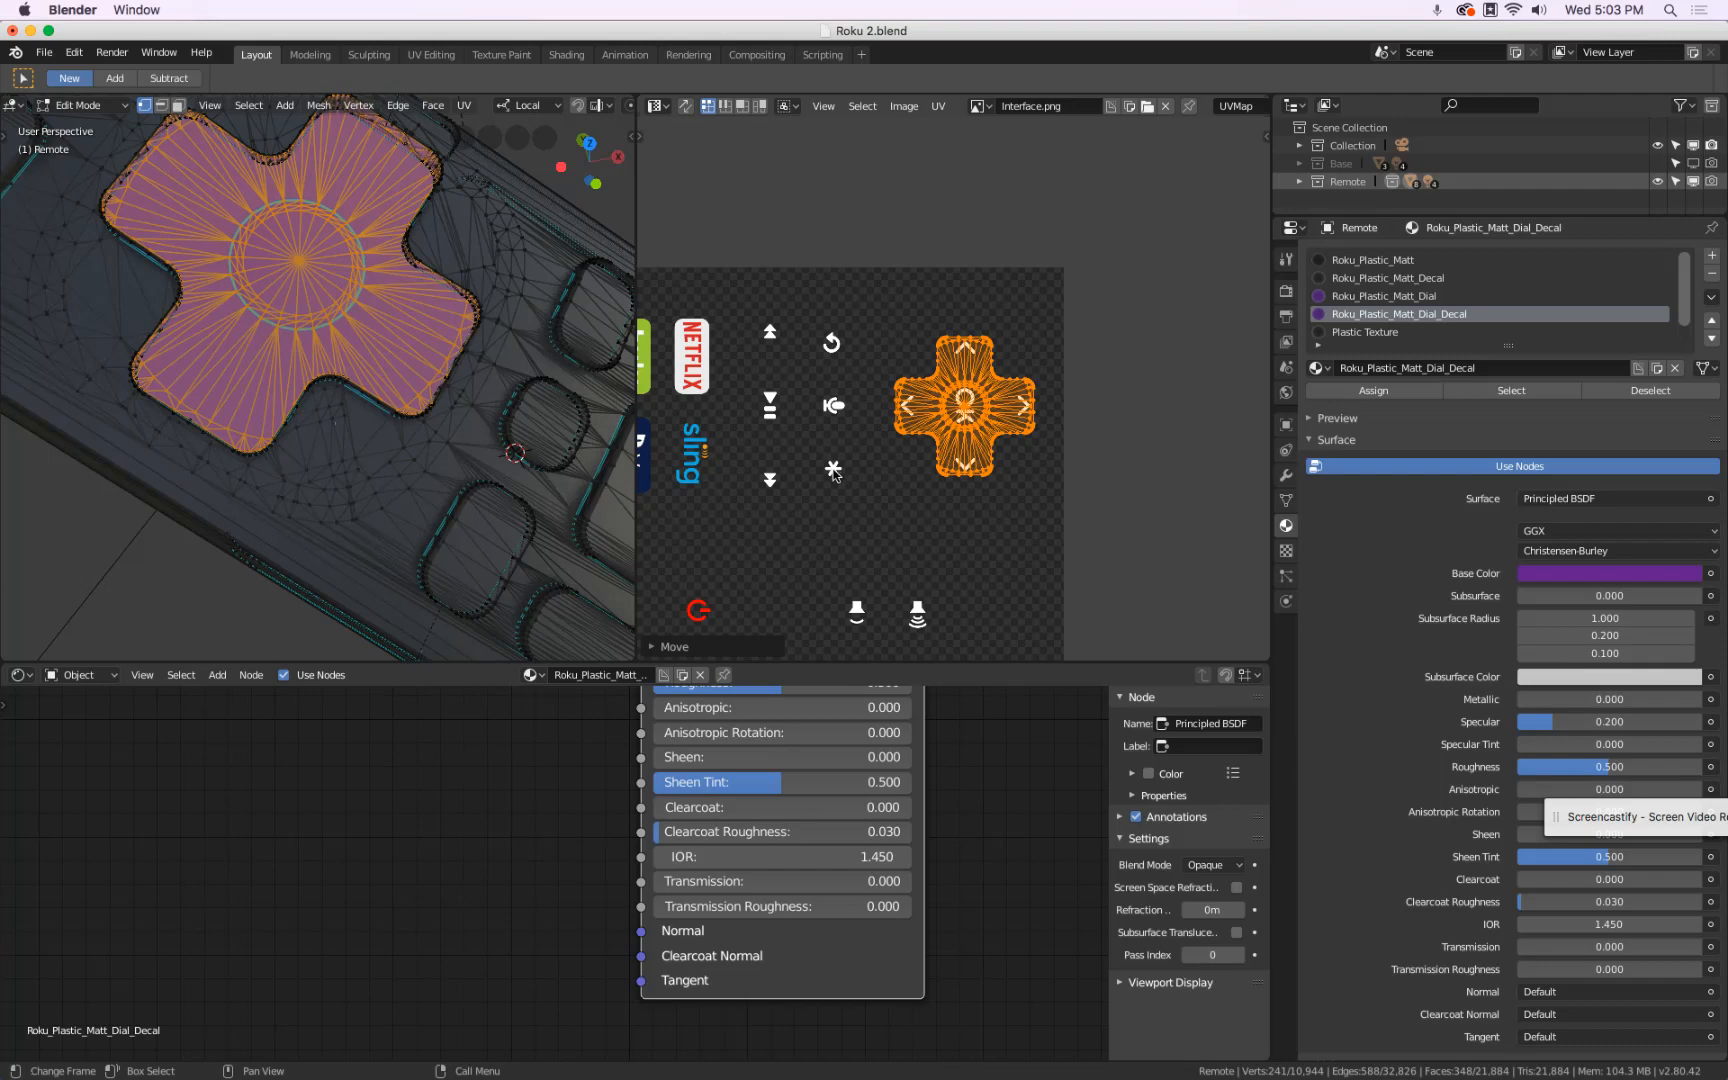
- Add an Image Texture node using Interface.png to the dial decal material and connect its Color to the Principled BSDF's Base Color
scroll(932, 876, down, 5)
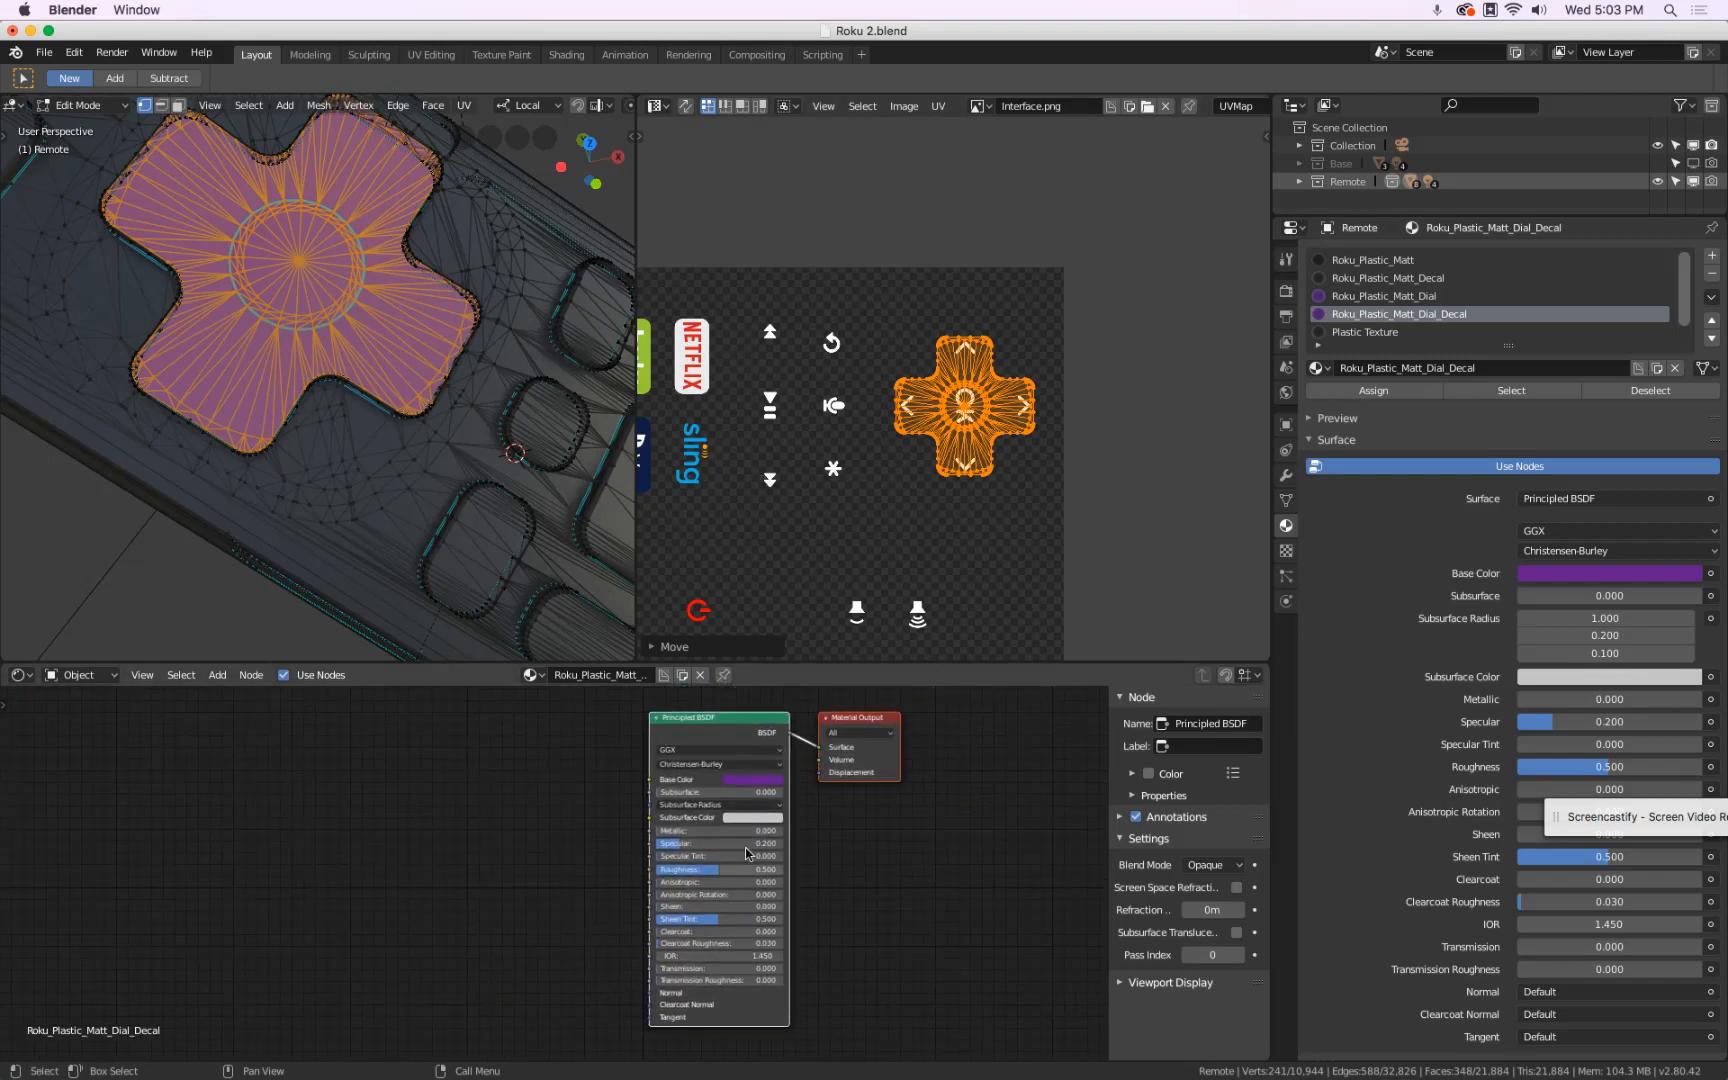
scroll(507, 803, up, 1)
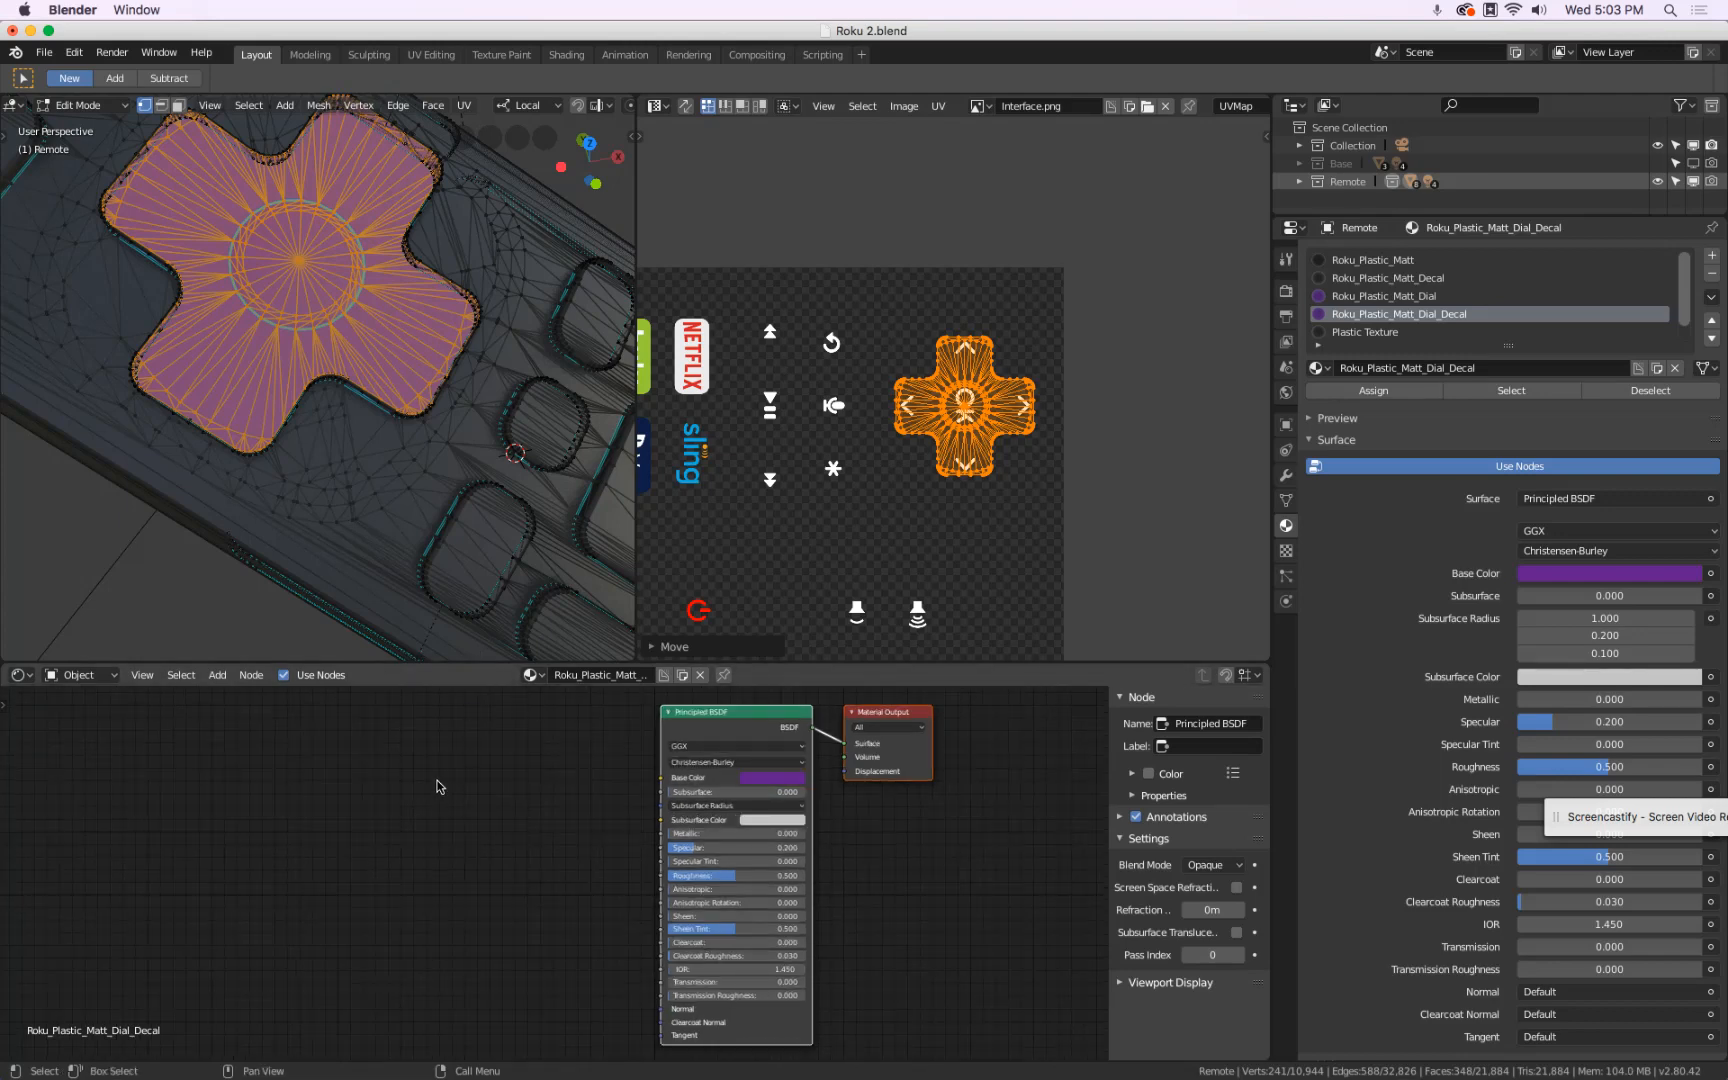
click(220, 676)
mouse_move(255, 777)
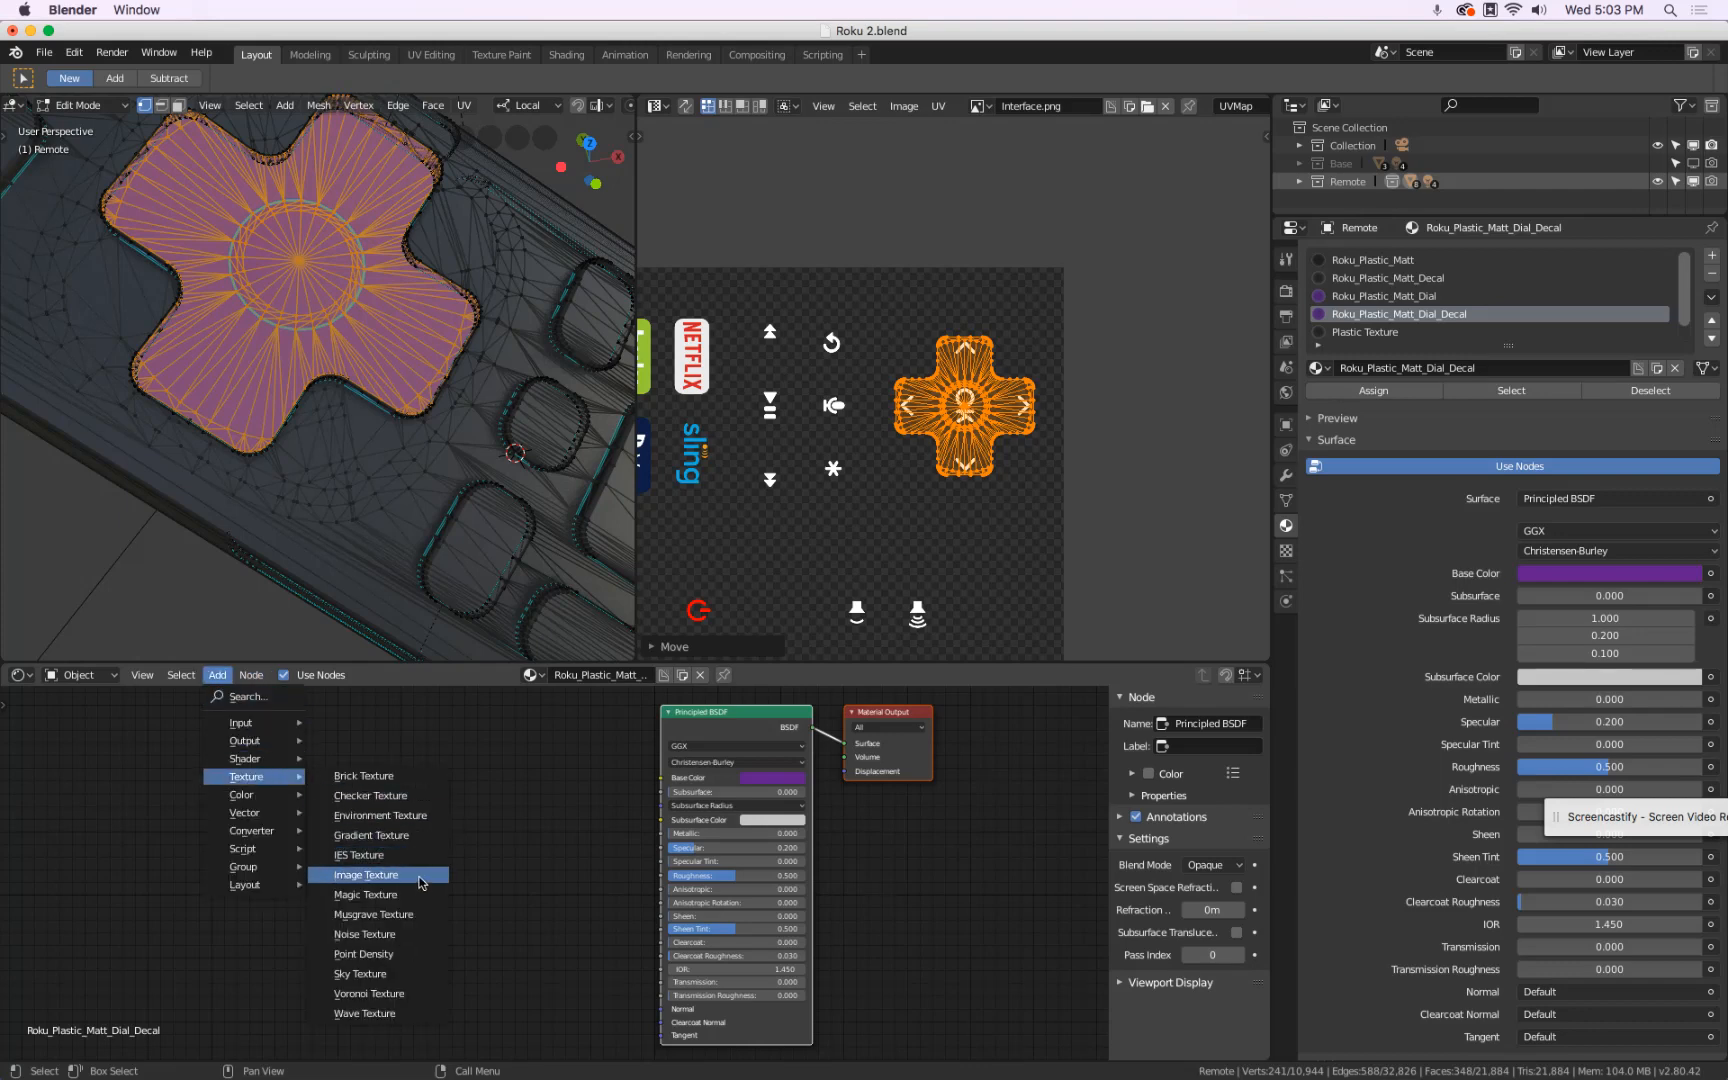
click(421, 882)
click(393, 795)
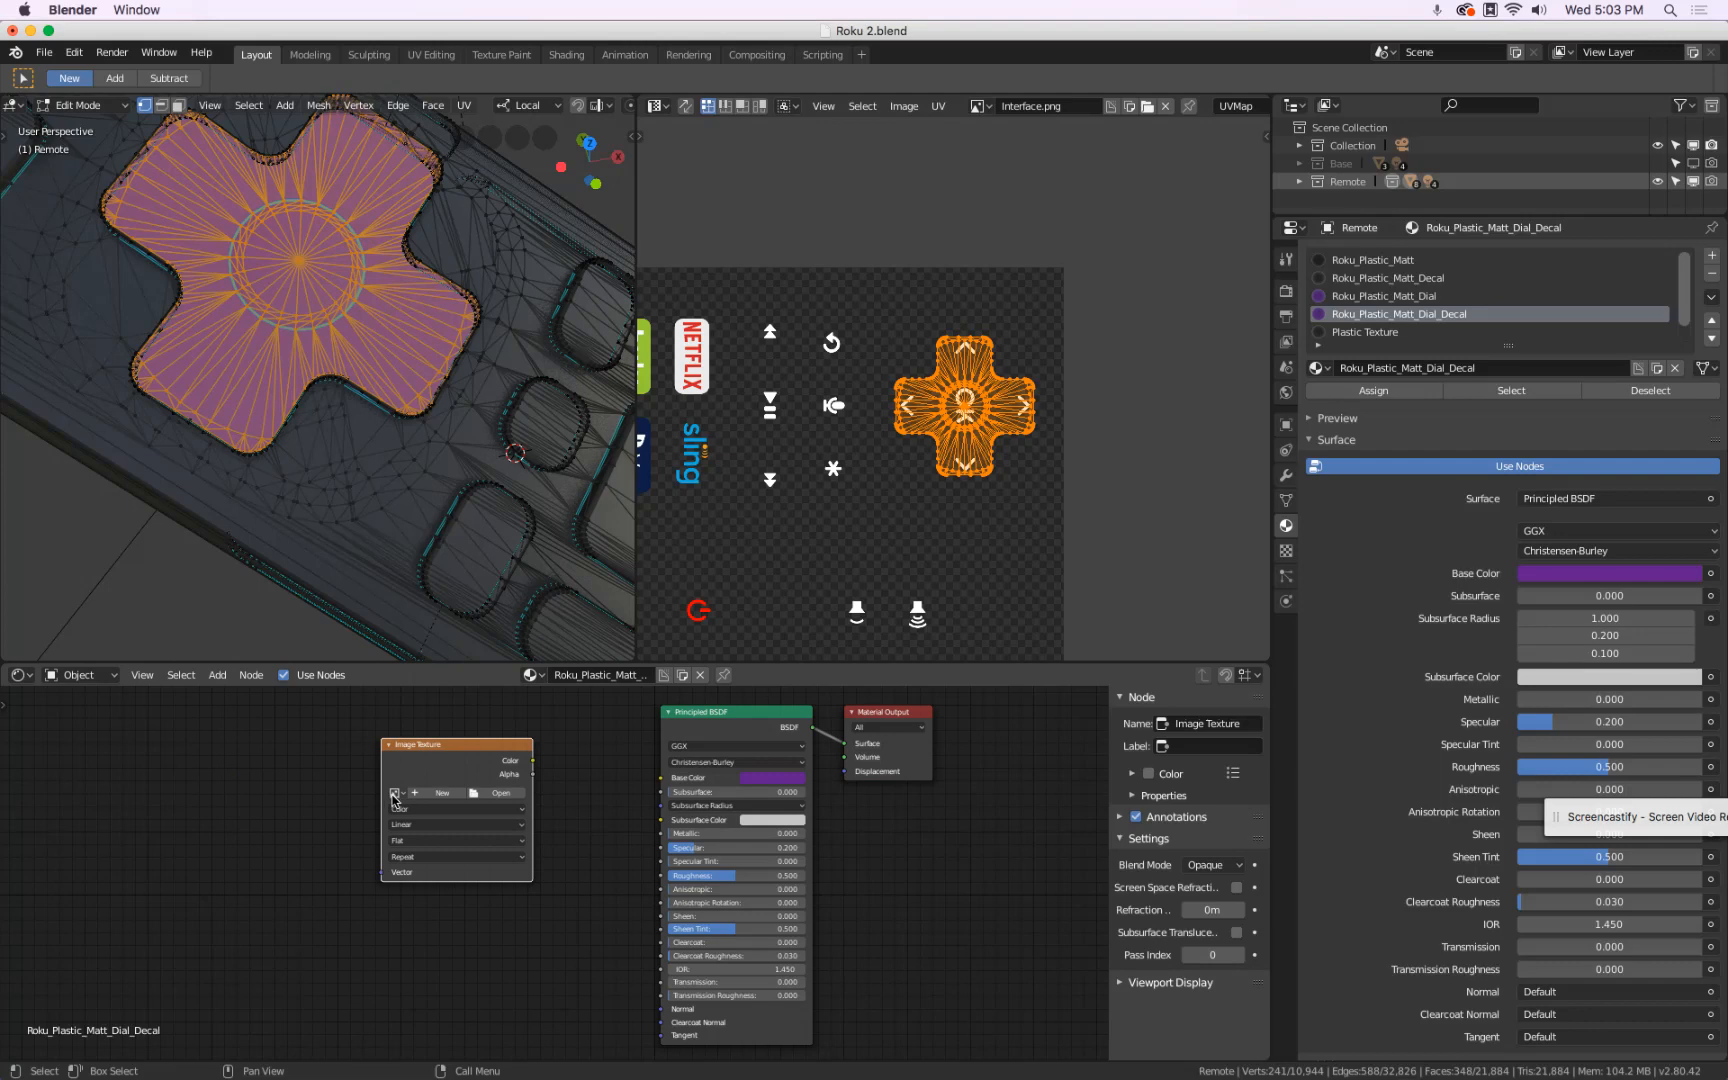
click(395, 794)
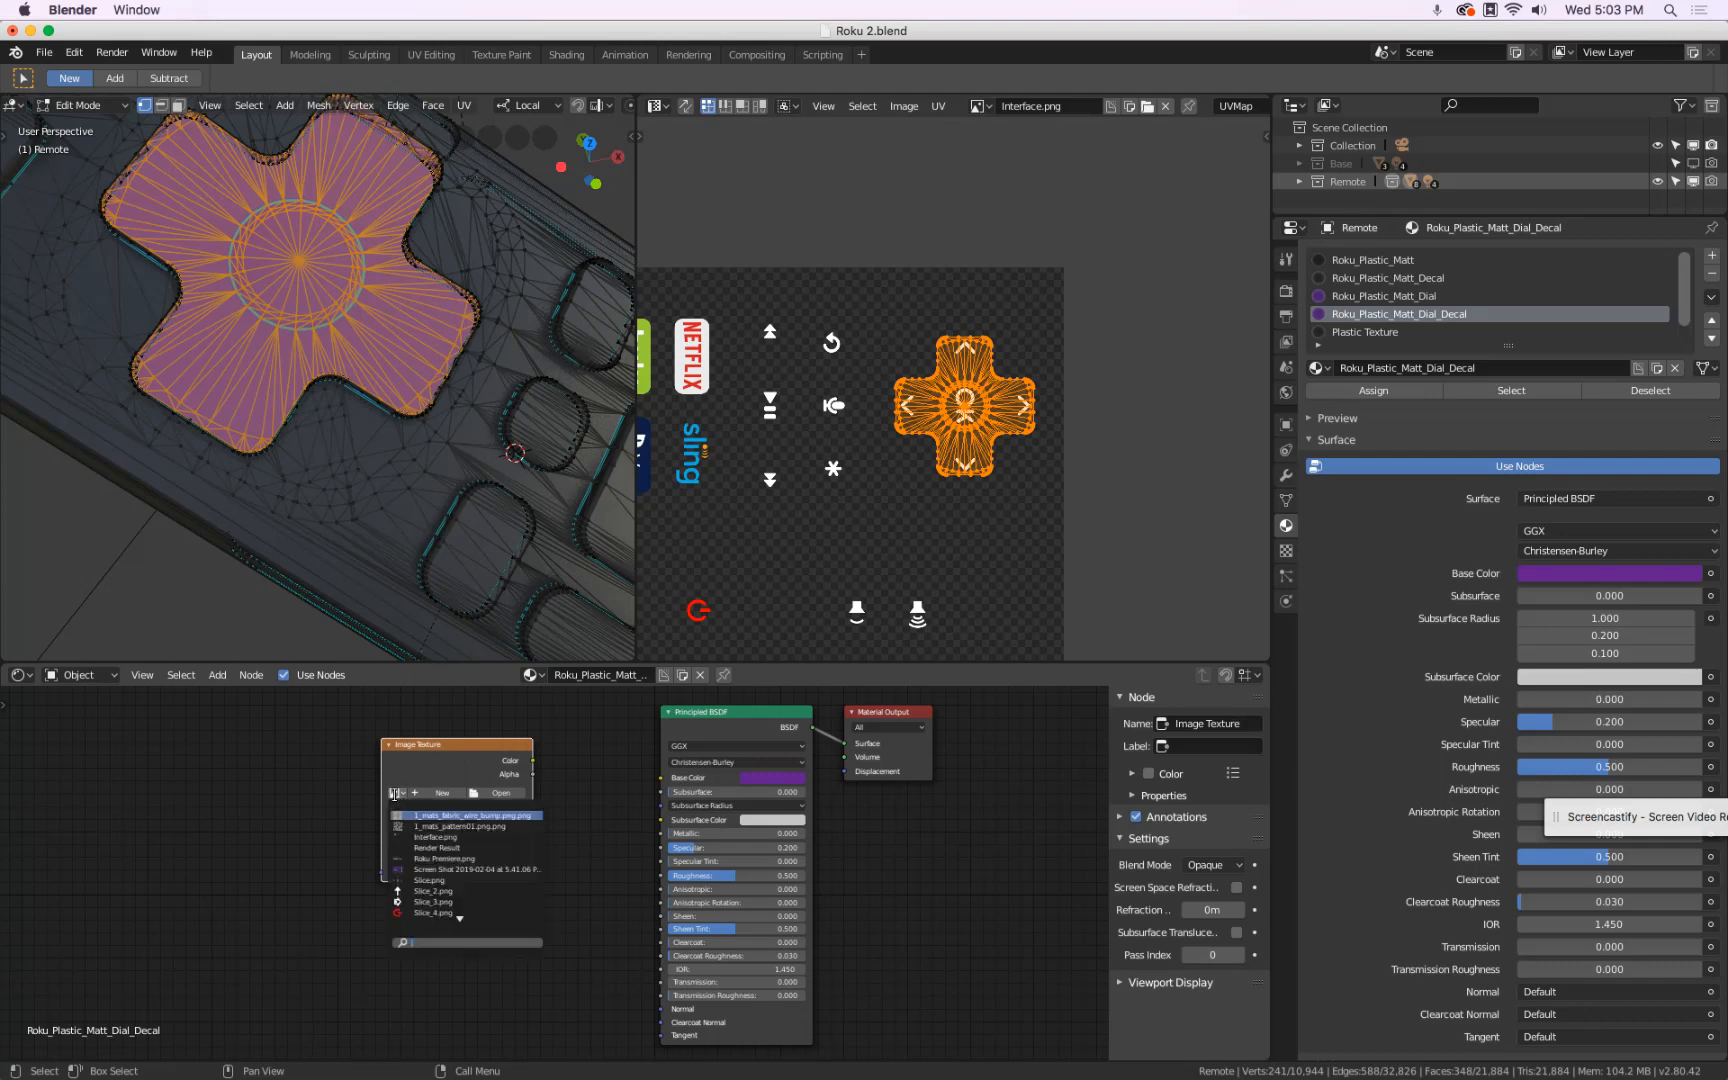
click(416, 837)
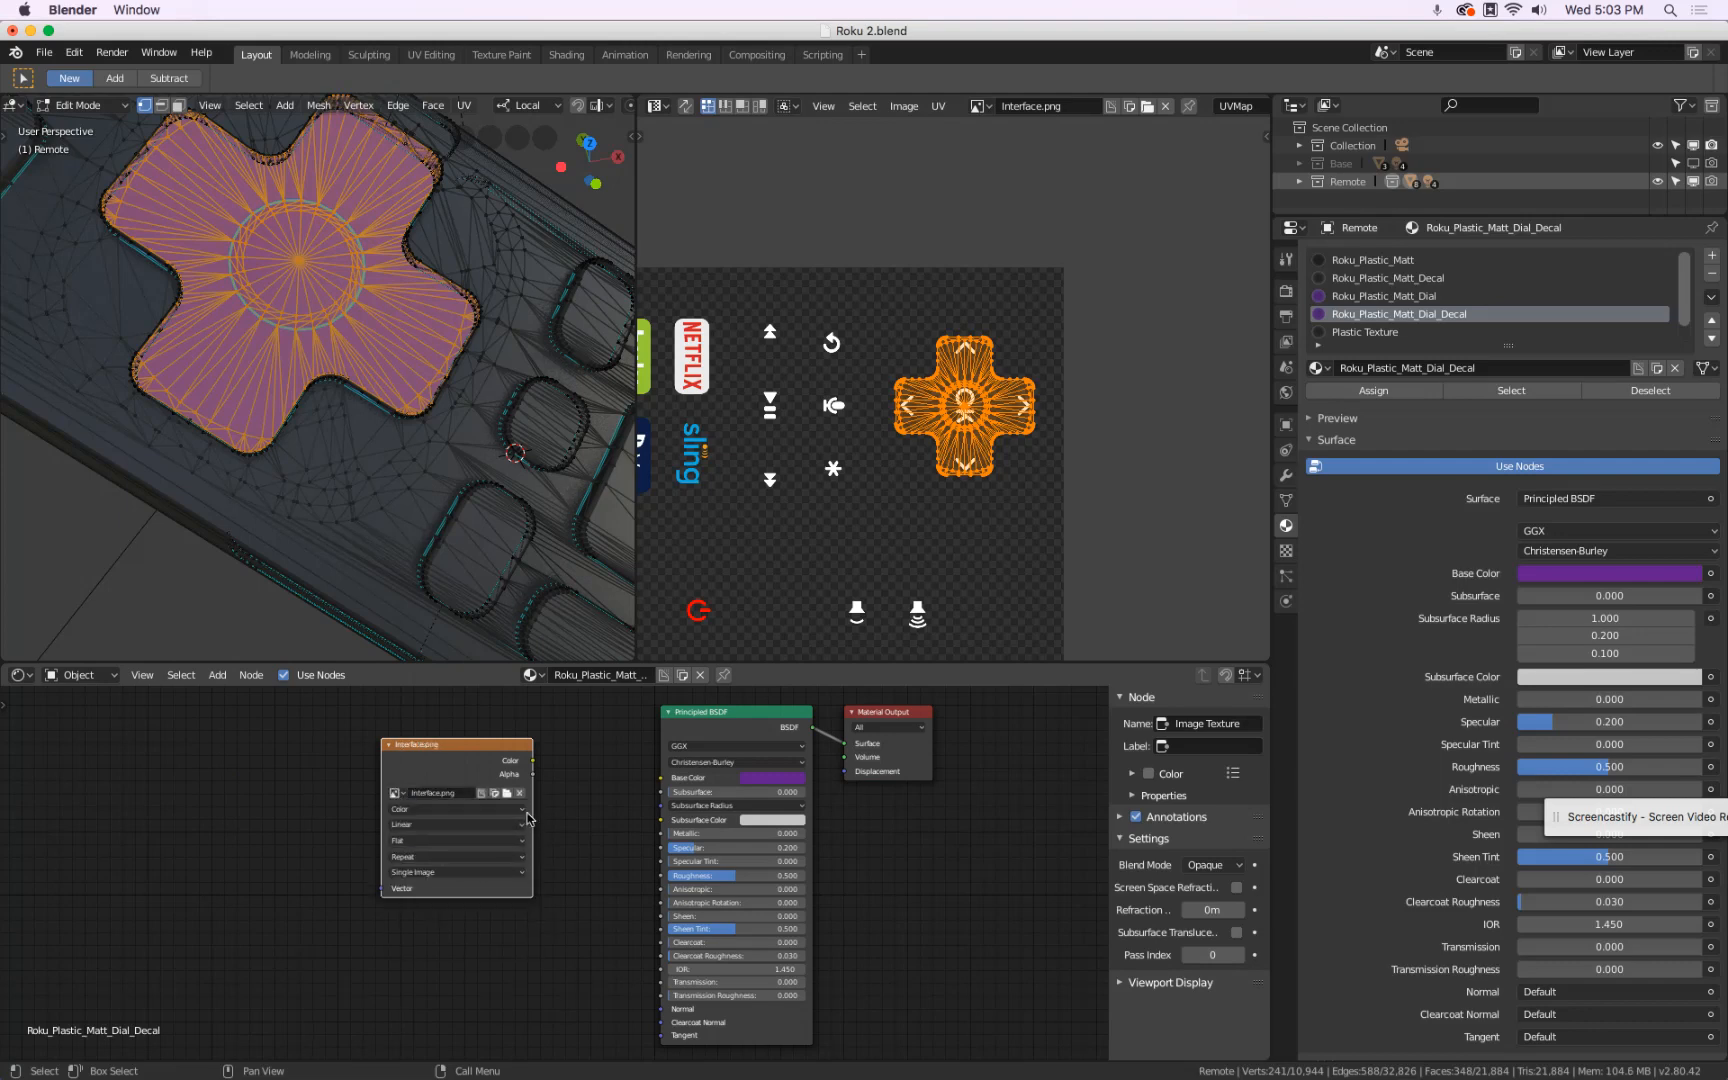
drag(532, 760, 664, 784)
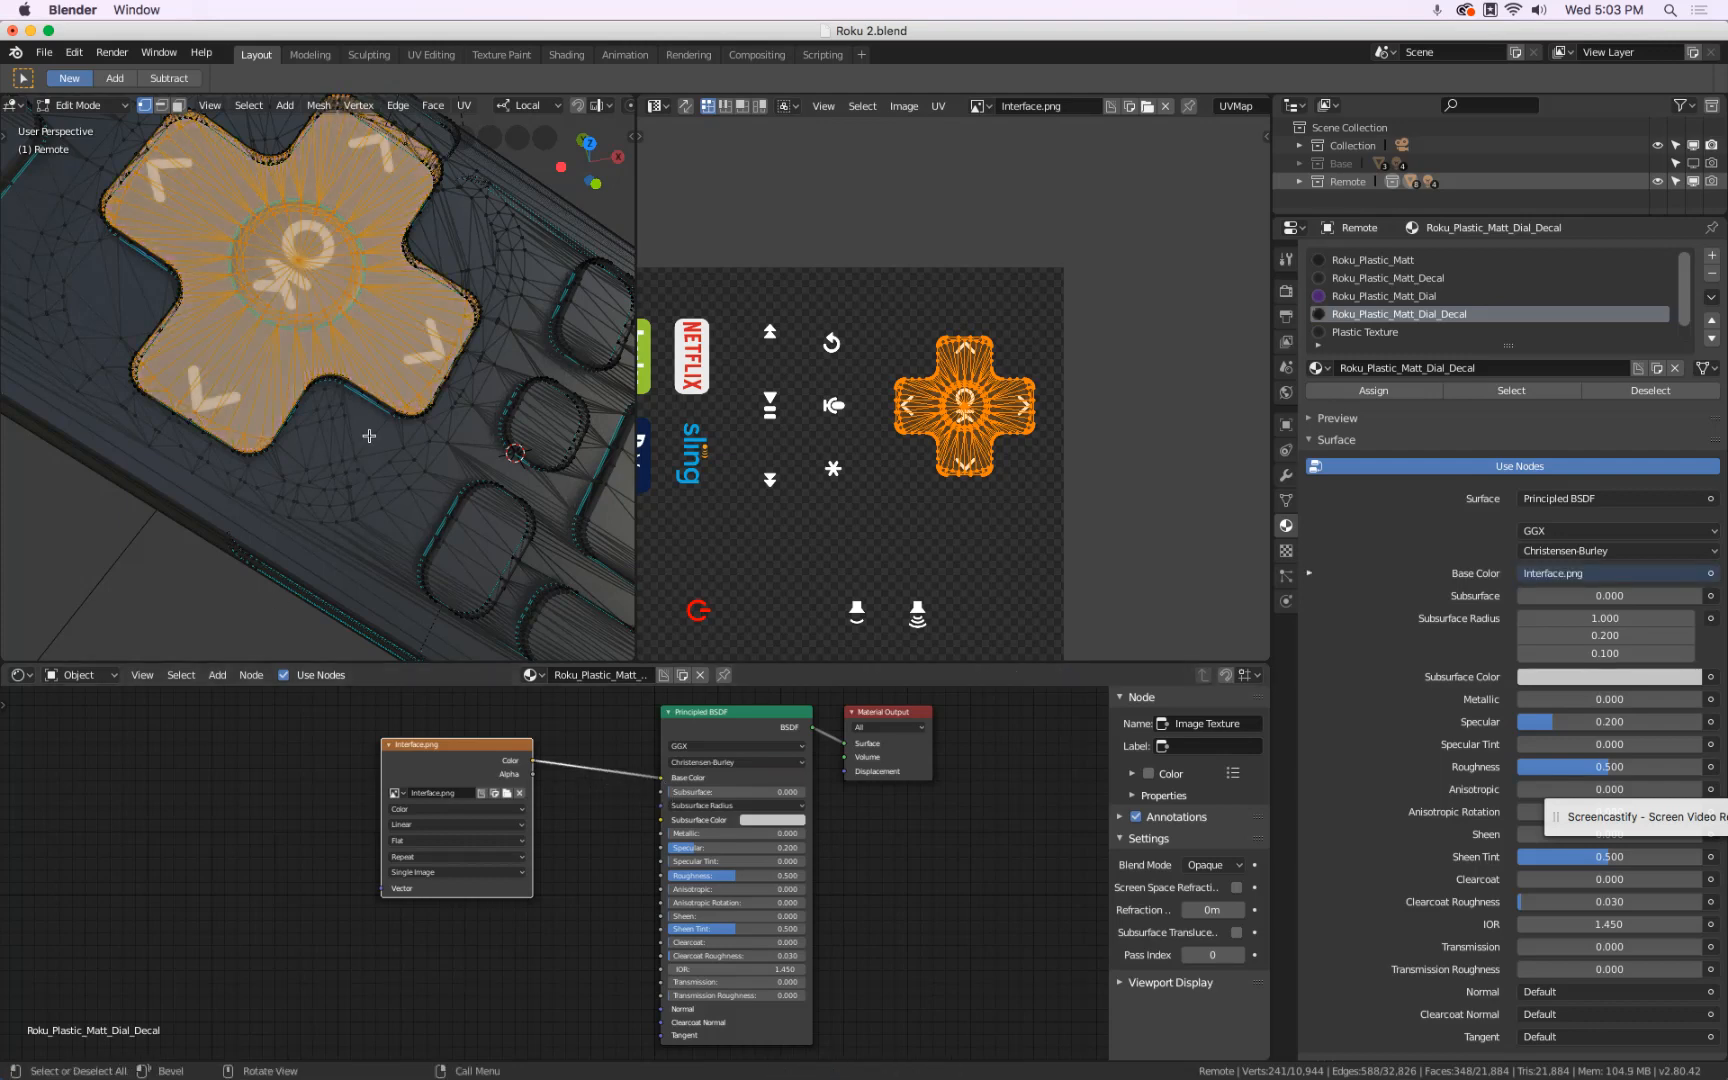
- Check the decal on the dial, rotate its UV island 180° so OK reads upright, and return to Object Mode
middle_drag(376, 456, 349, 393)
scroll(349, 393, up, 3)
key(Tab)
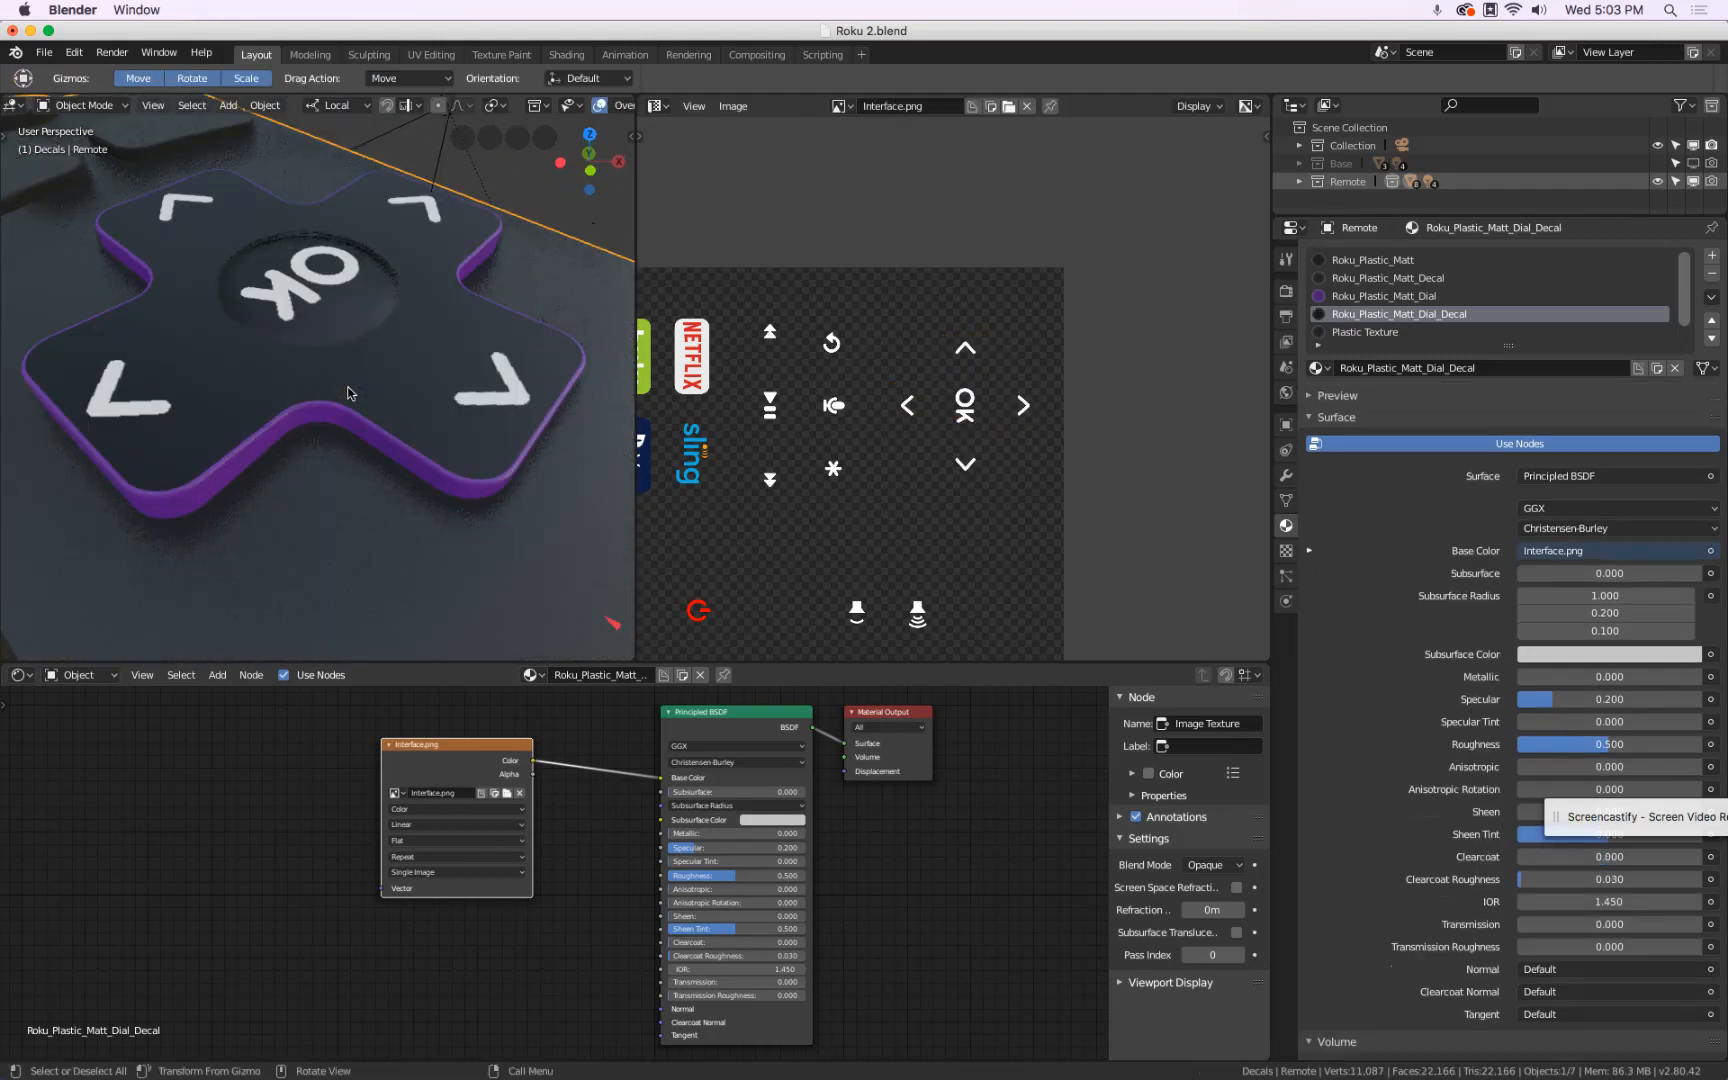
scroll(317, 374, down, 3)
middle_drag(317, 374, 294, 336)
key(Tab)
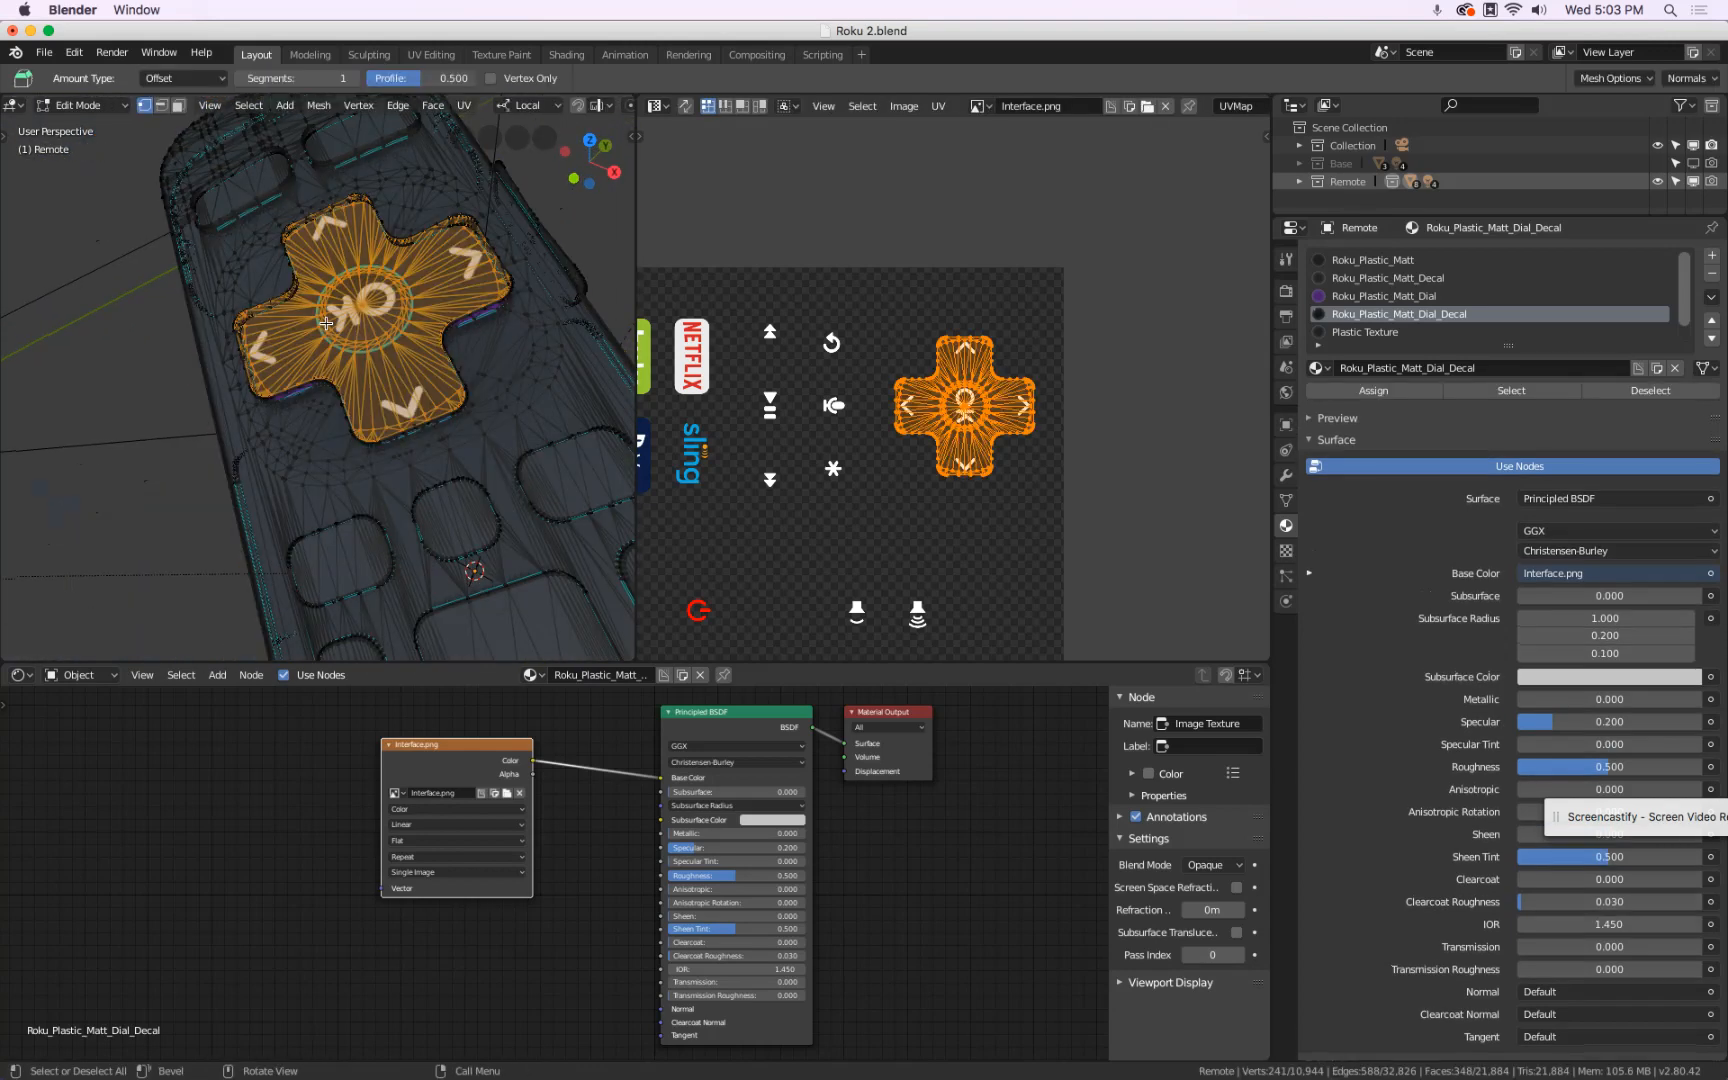
scroll(960, 406, up, 4)
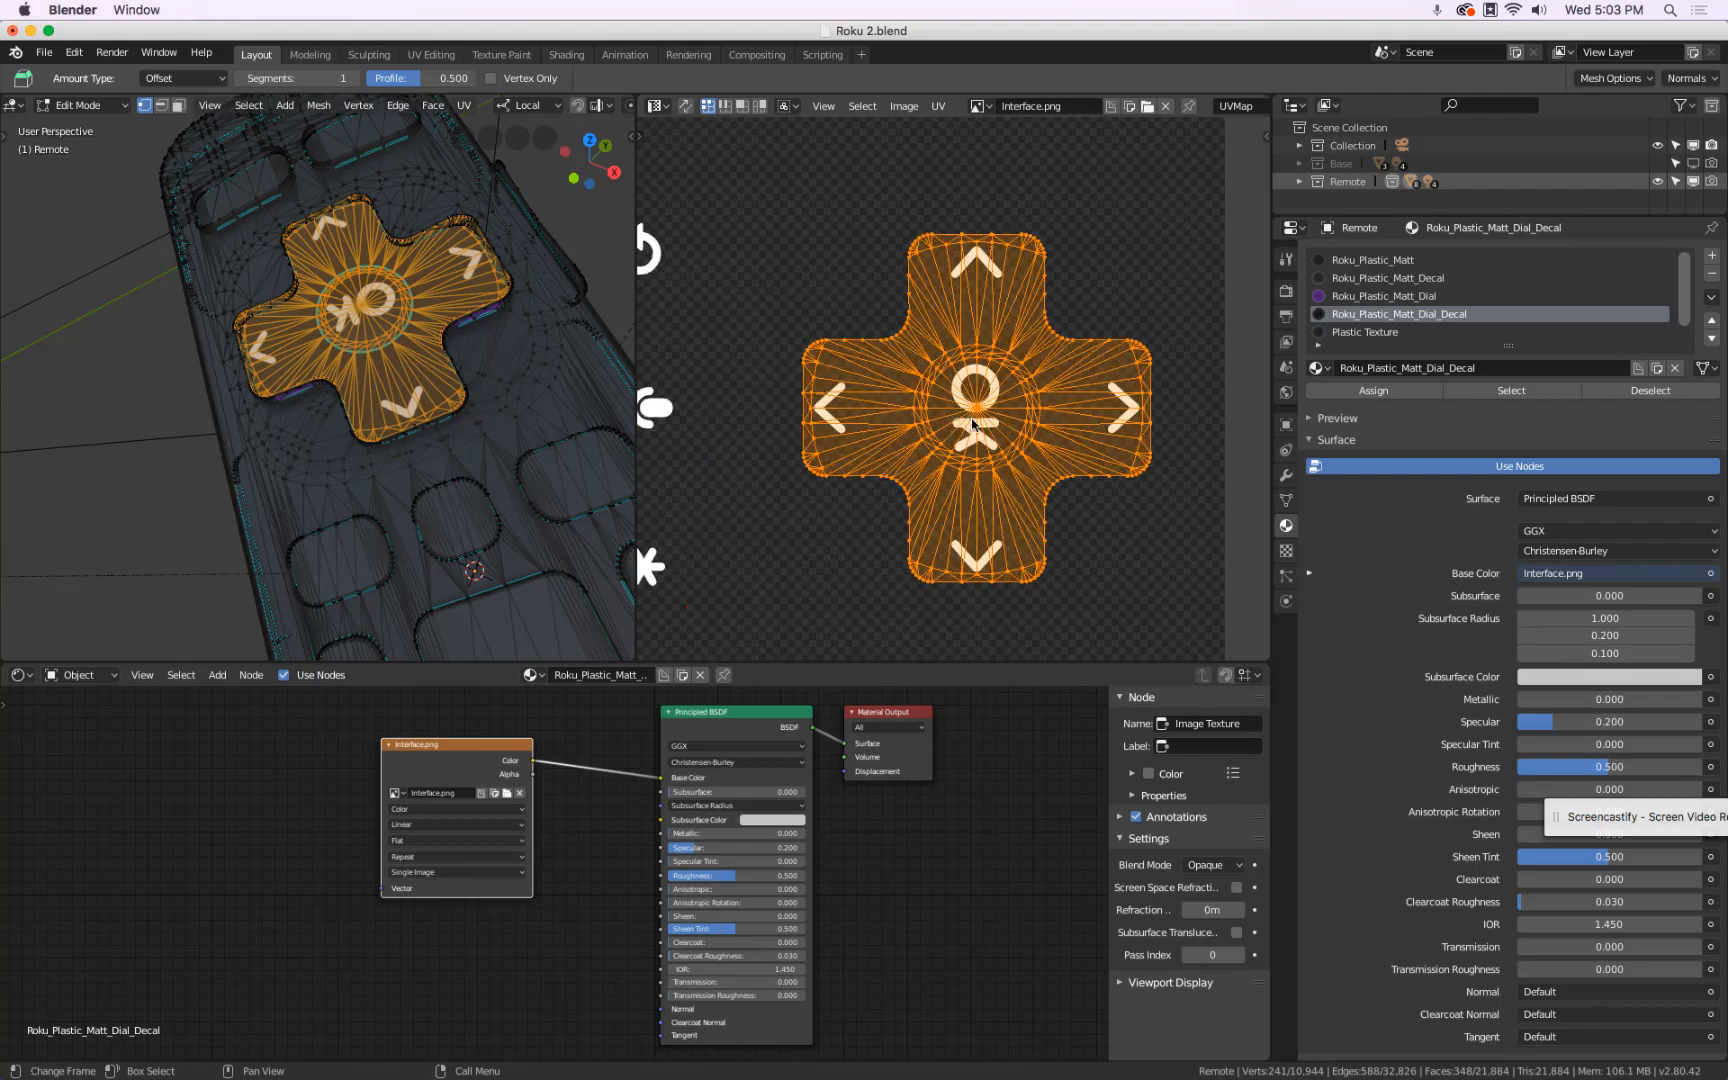
key(r)
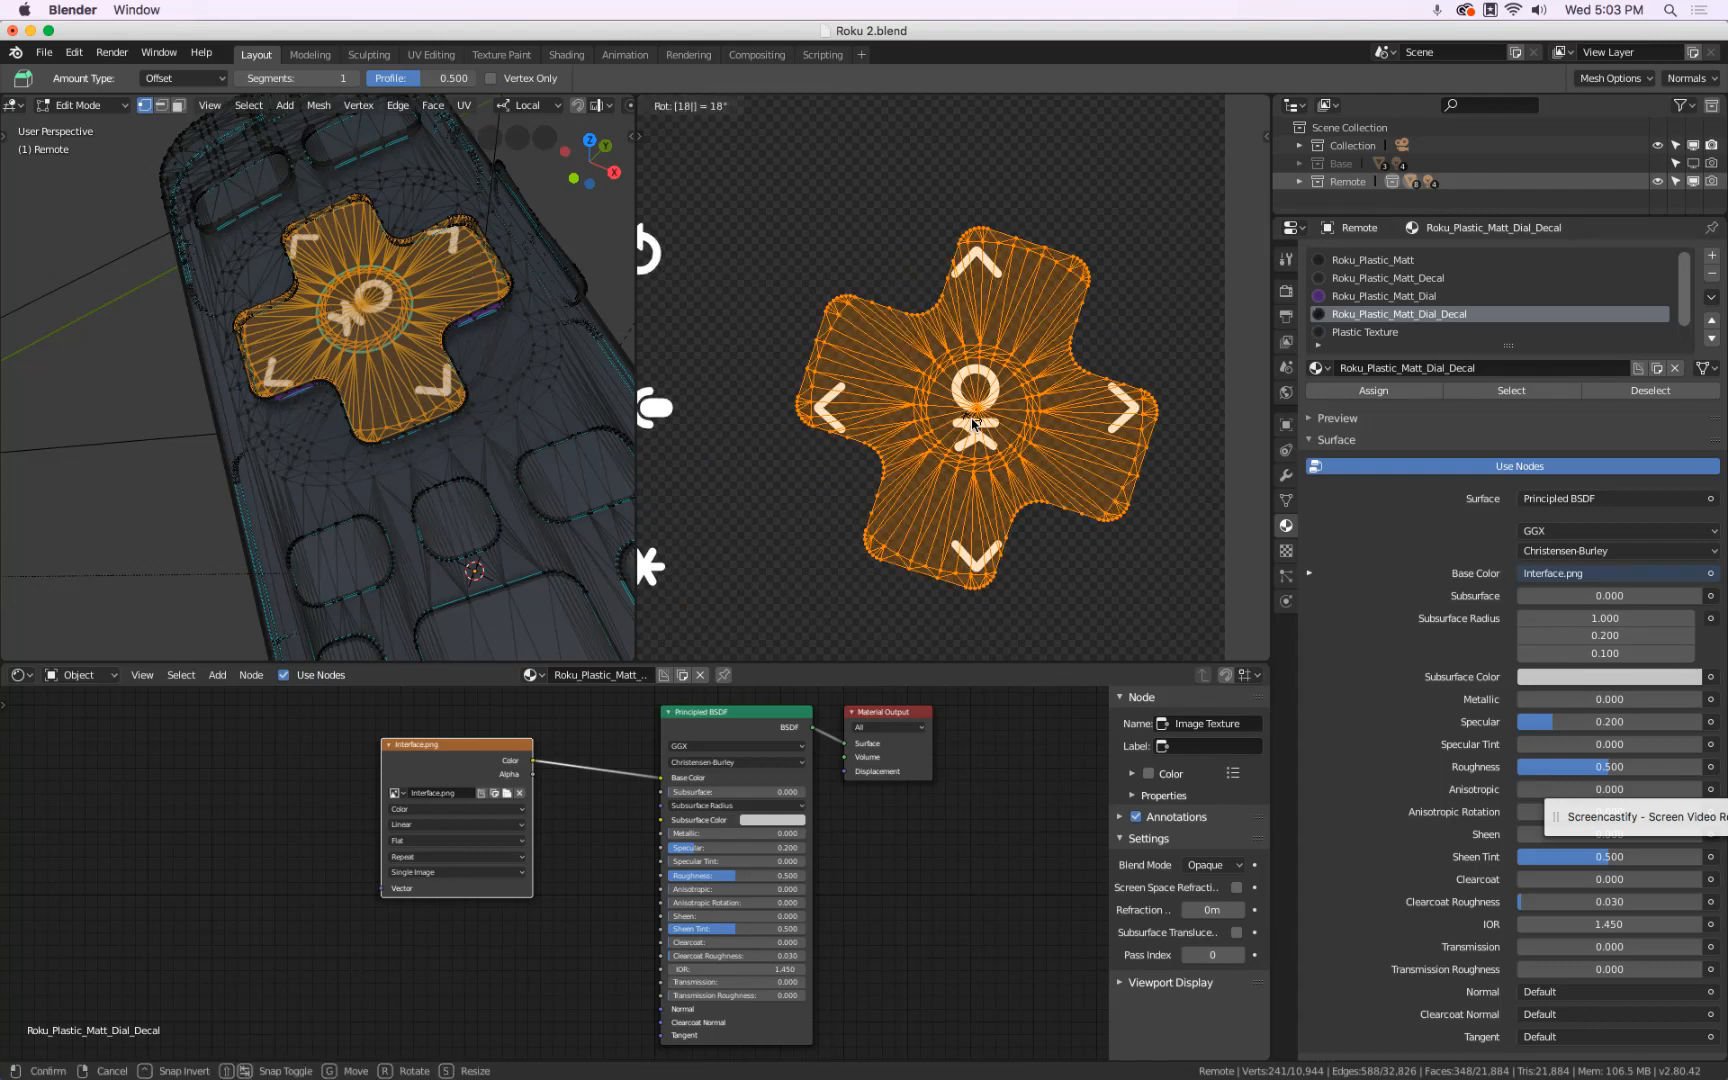
click(972, 422)
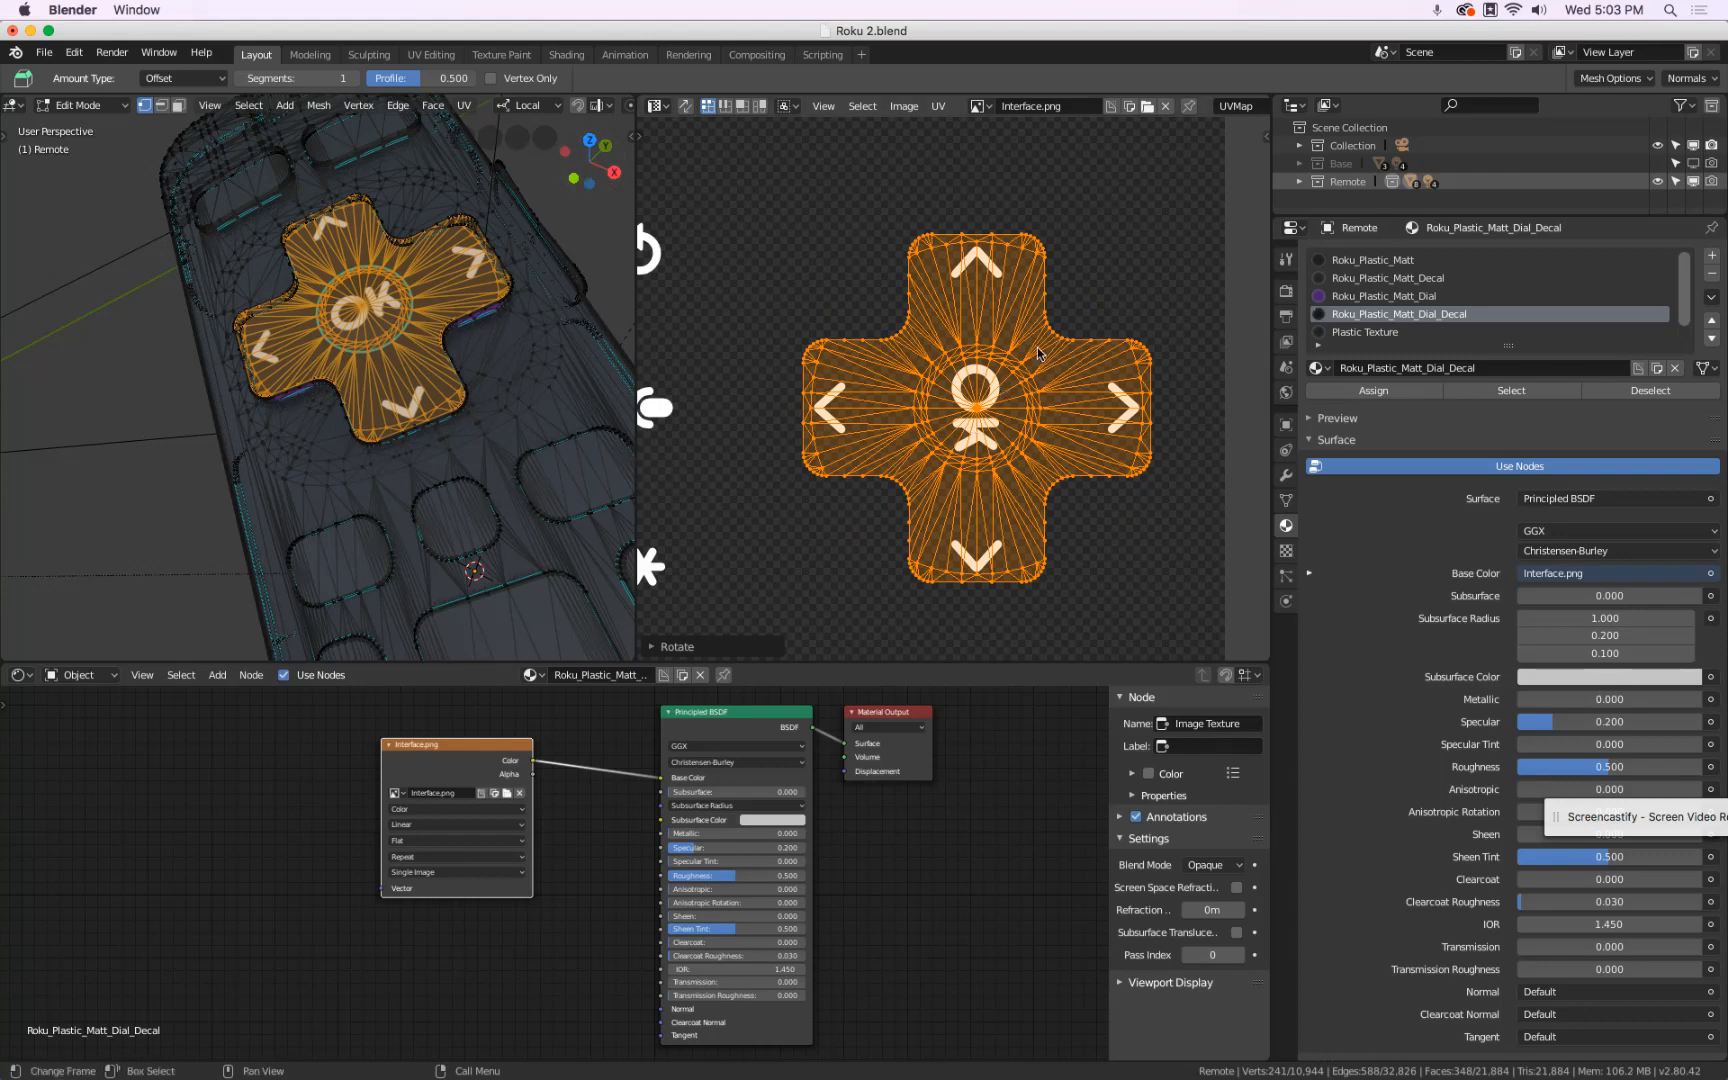
key(Tab)
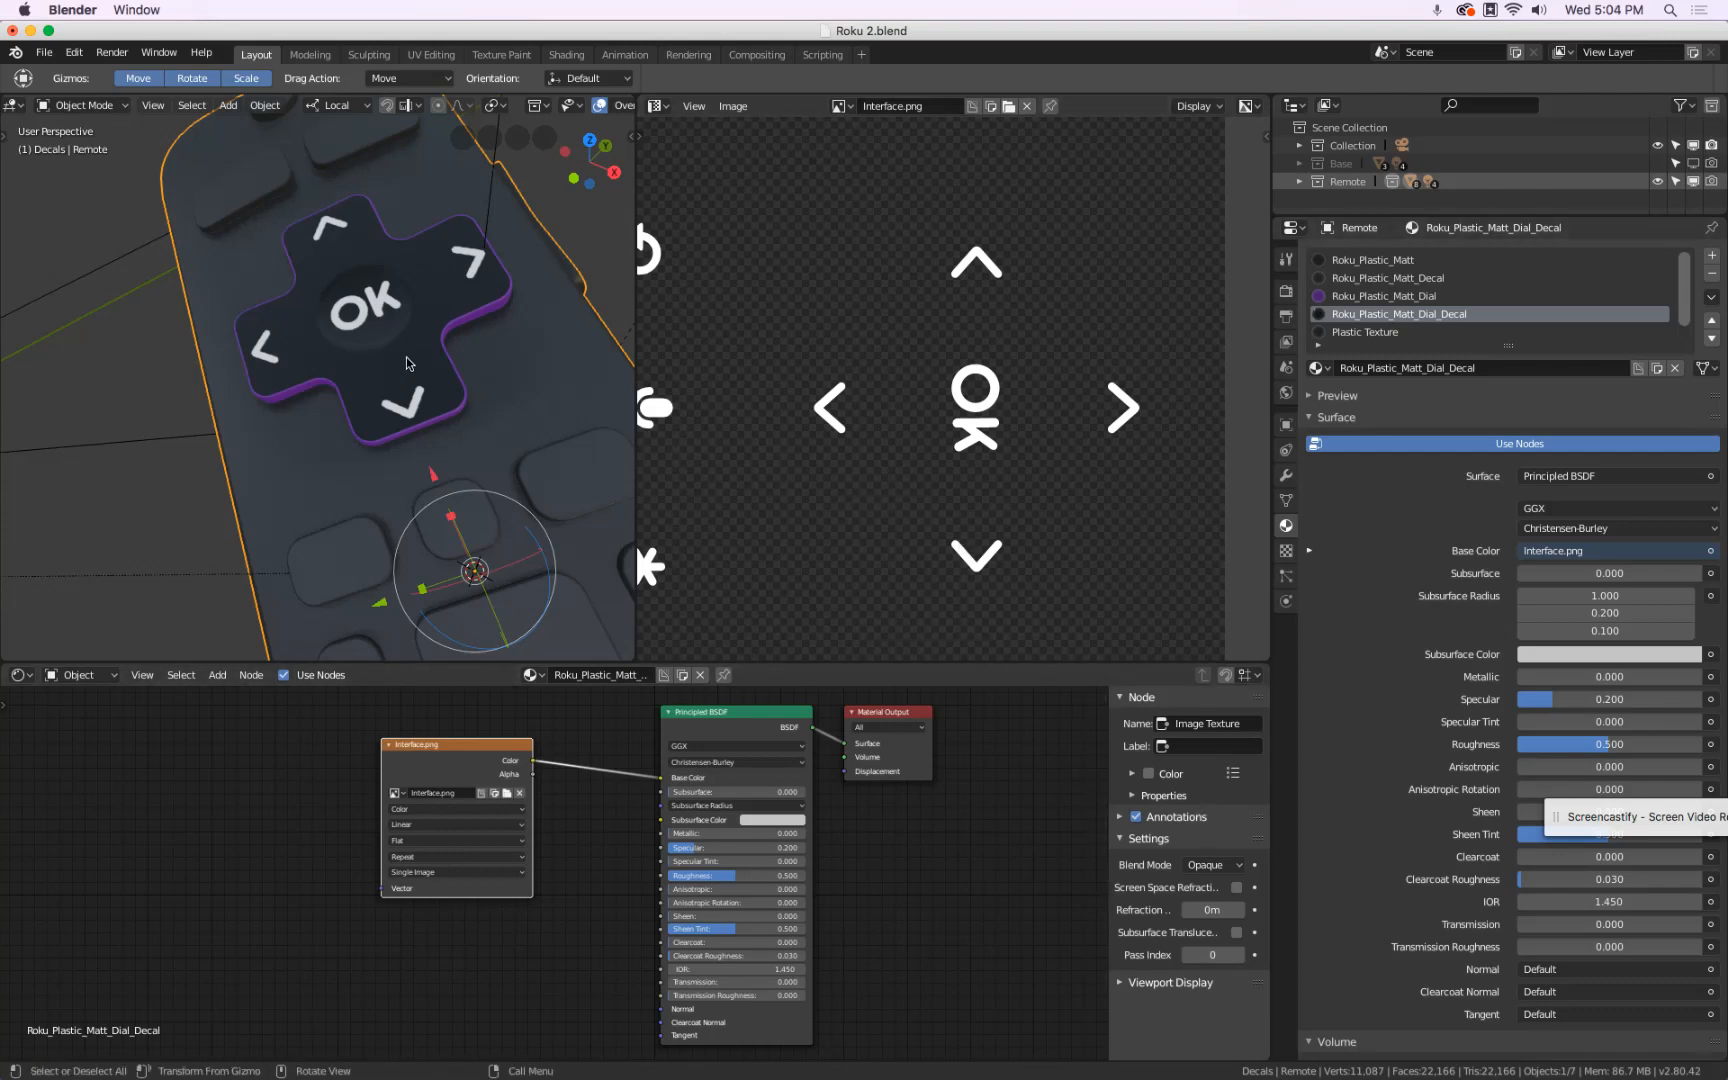
- Move the Interface.png texture node farther from the shader and disconnect it from the Base Color
scroll(451, 753, up, 1)
drag(451, 753, 279, 745)
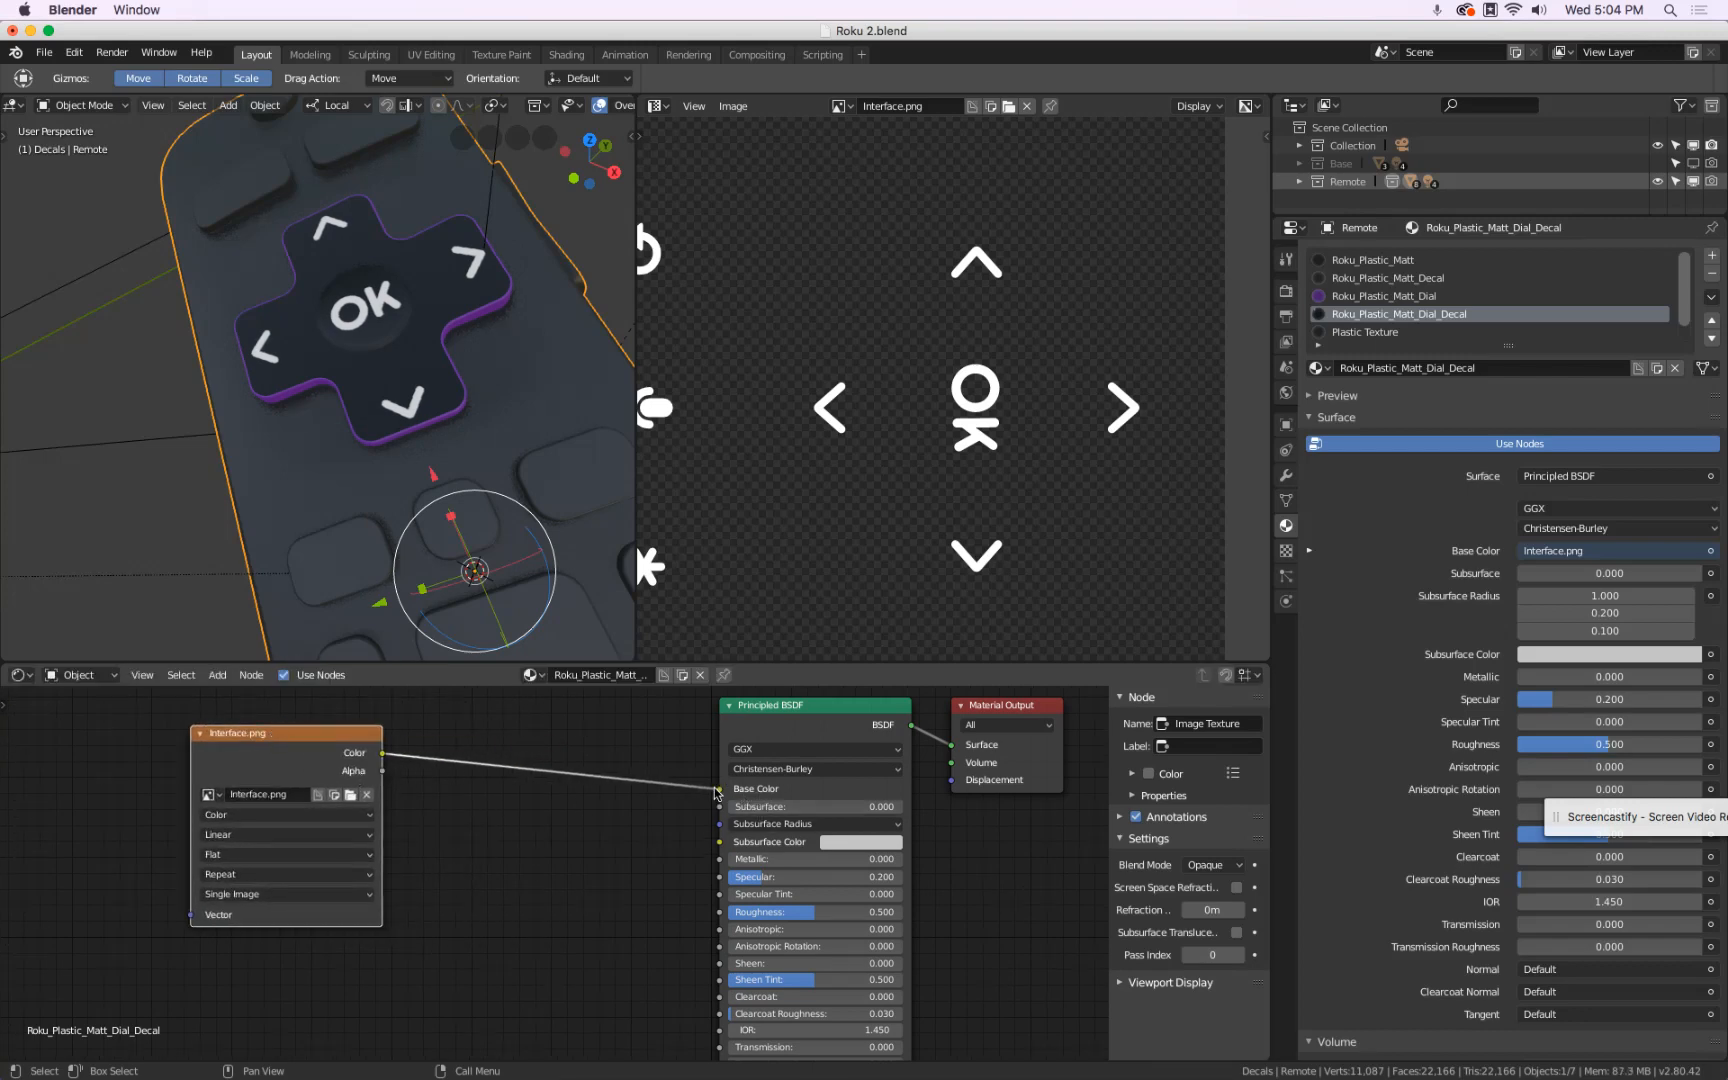
drag(720, 790, 478, 770)
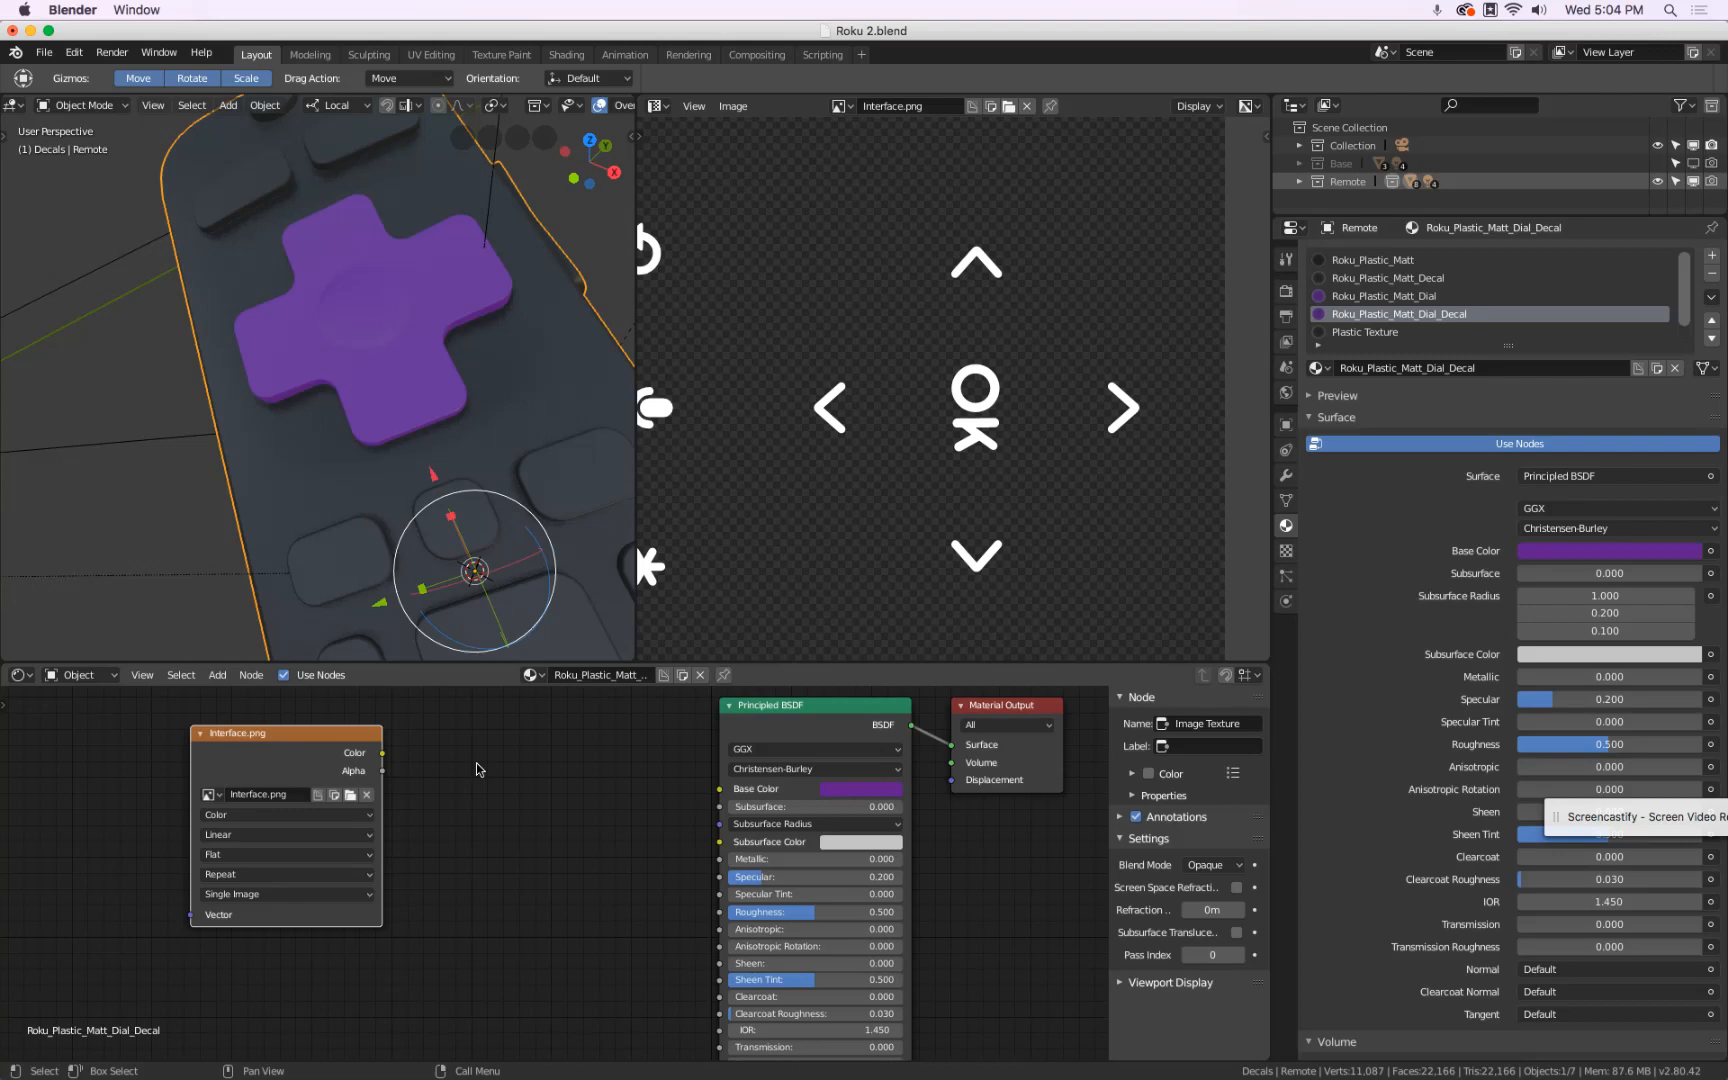
drag(262, 739, 272, 750)
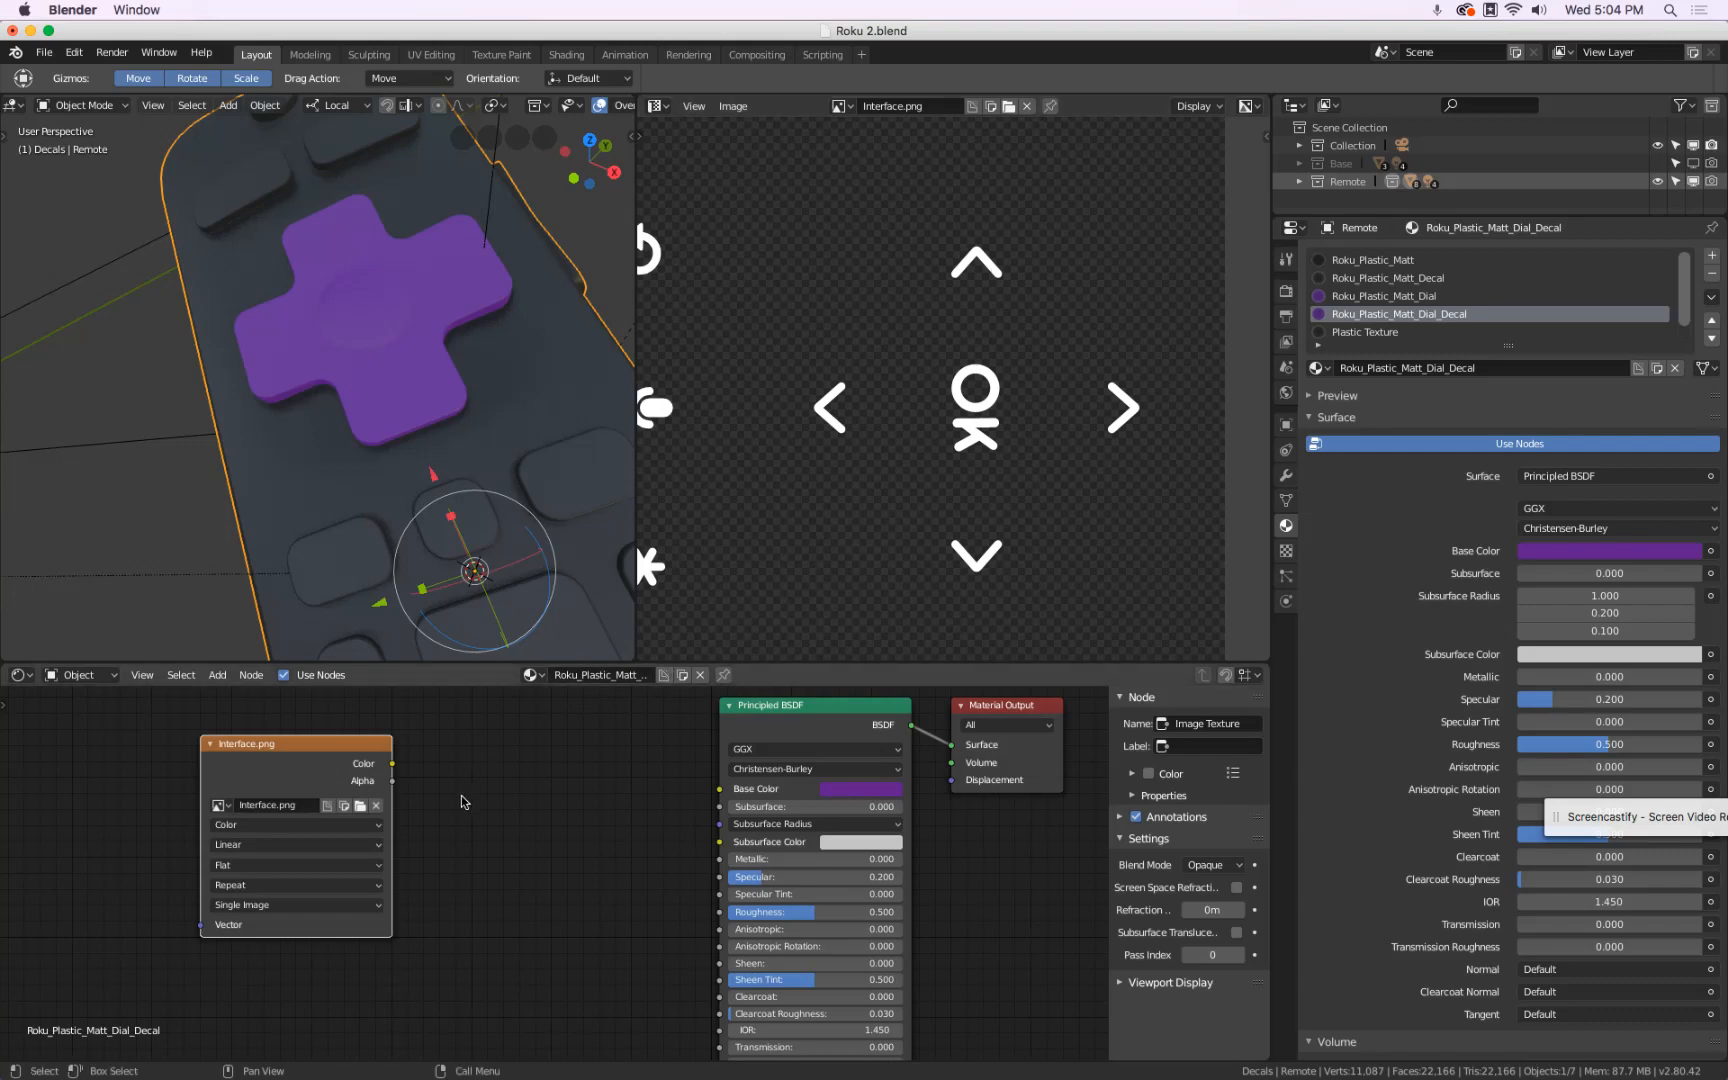
- Add a MixRGB node, copy the purple Base Color into its Color1, and connect its output to the Base Color
key(shift+a)
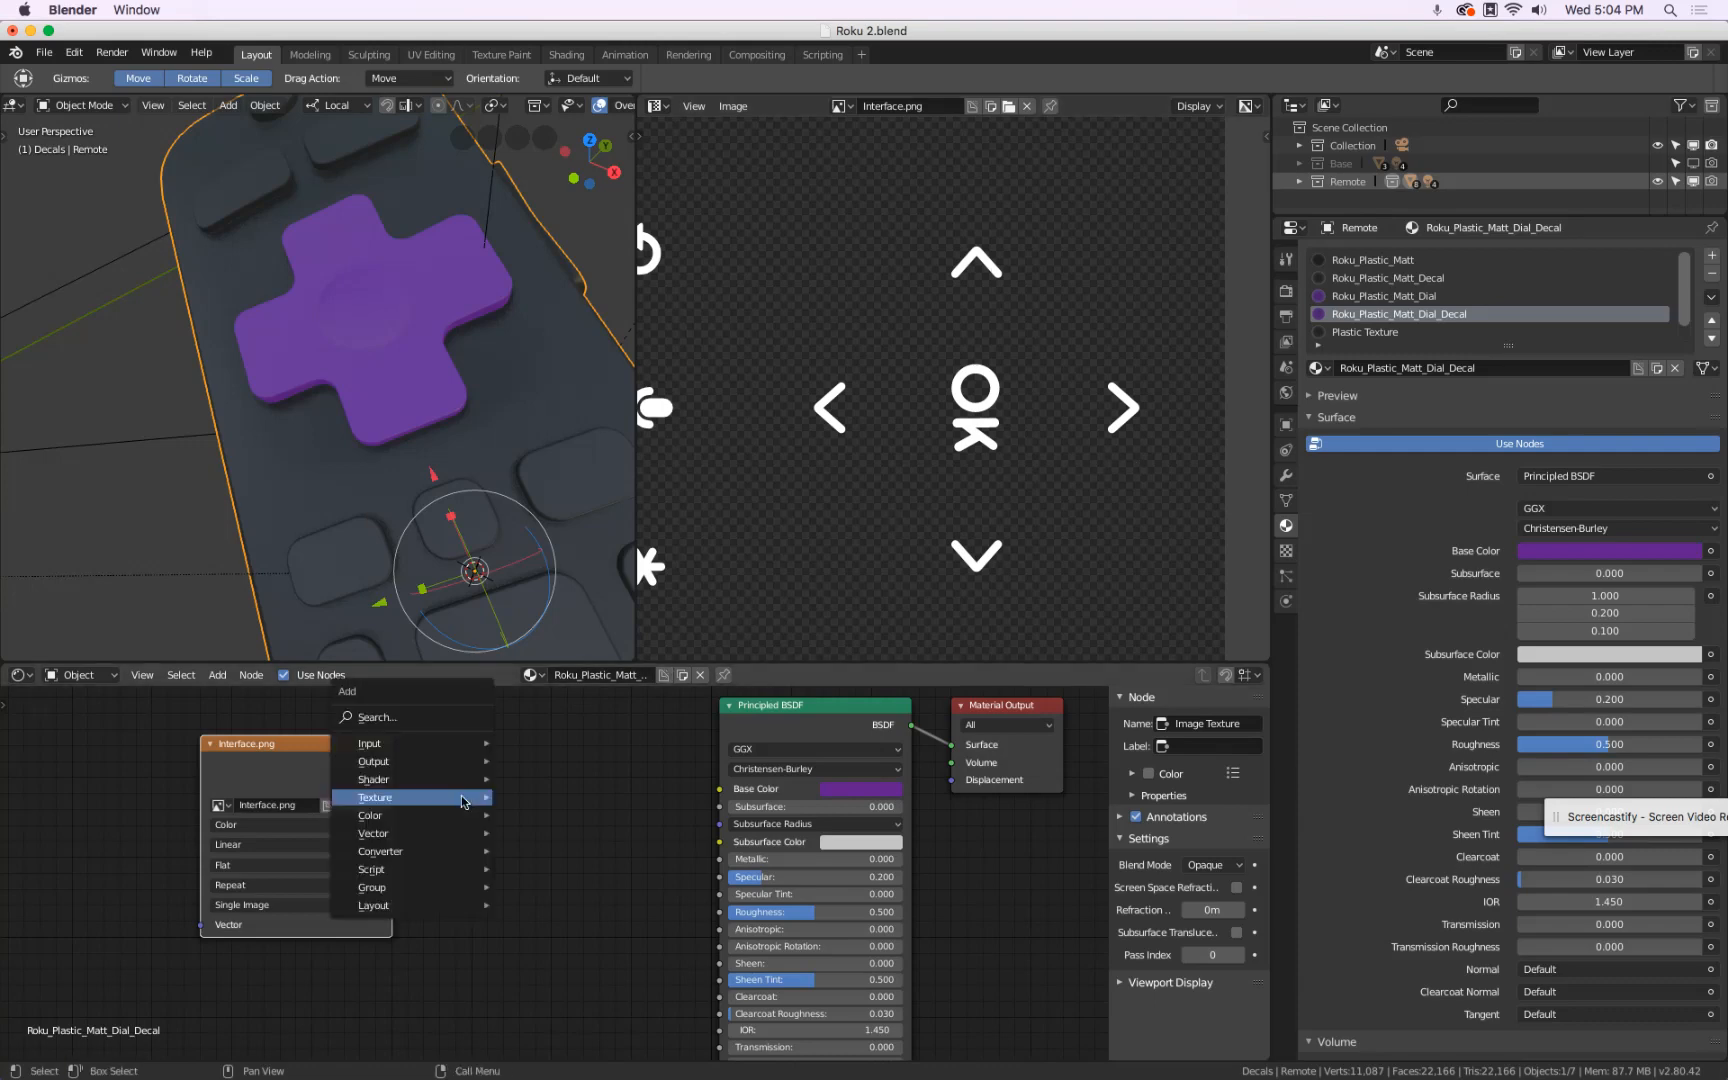
mouse_move(463, 801)
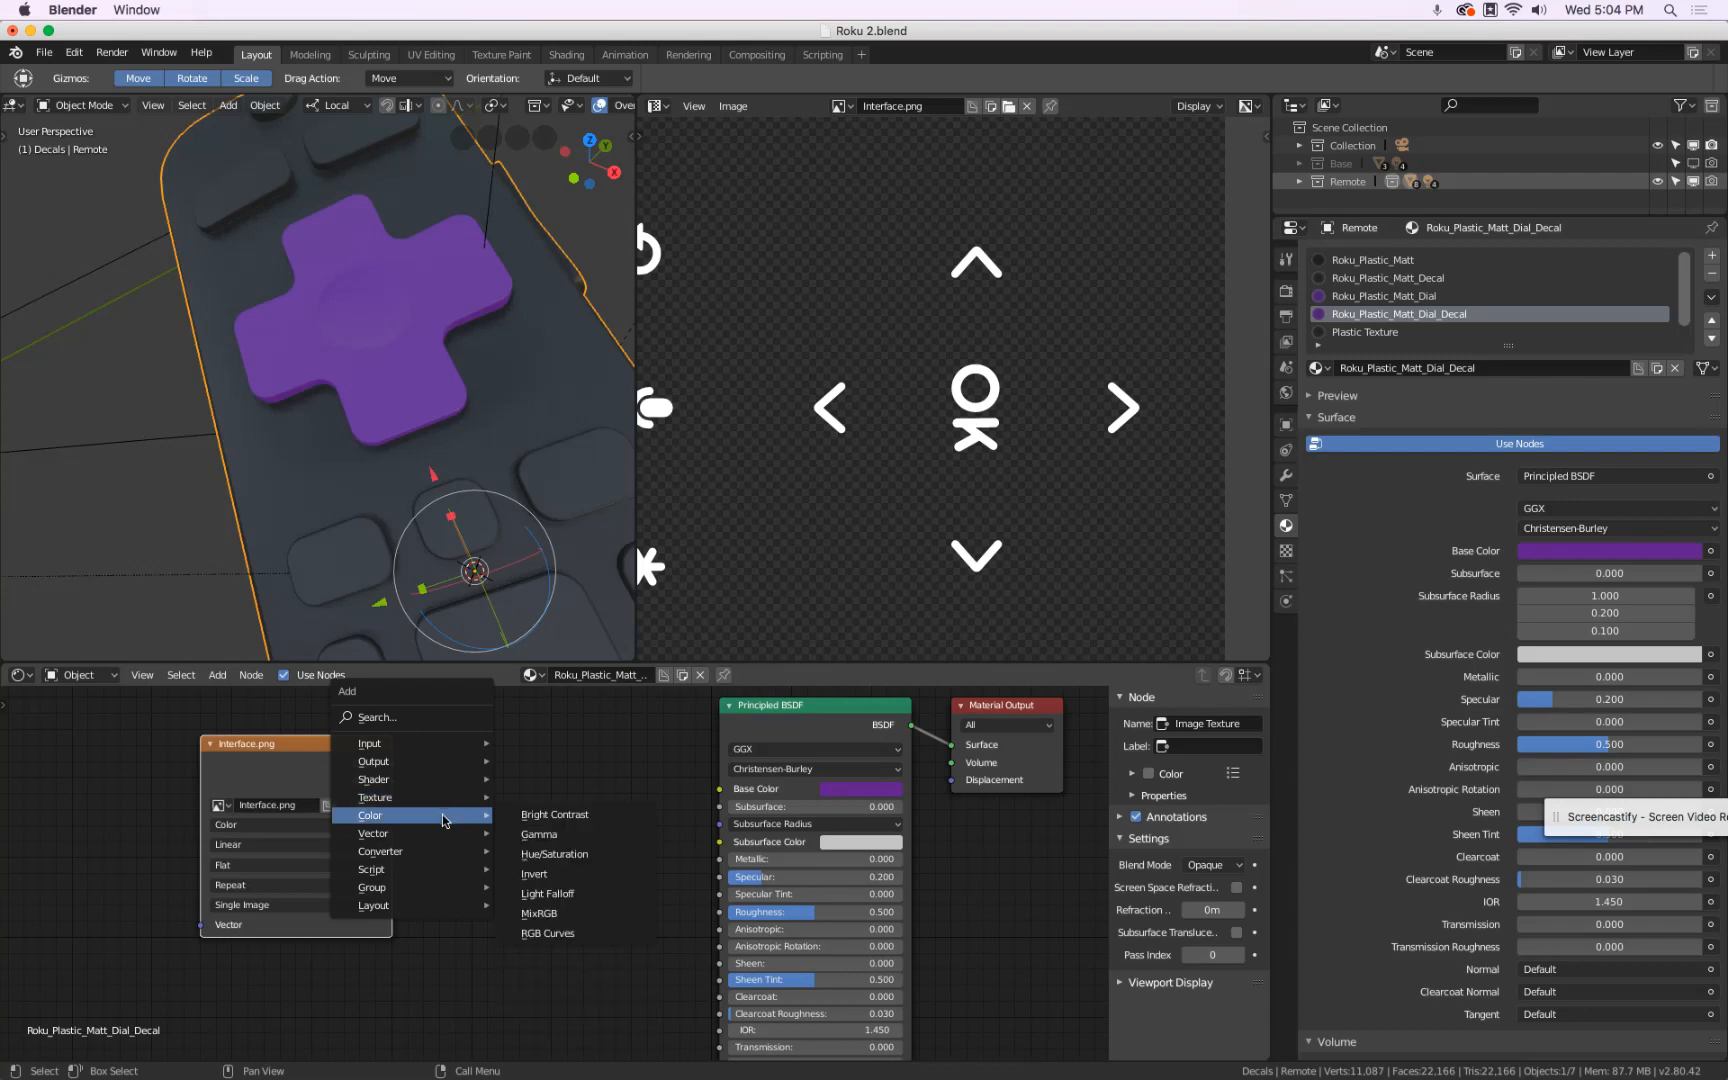
click(597, 913)
click(508, 736)
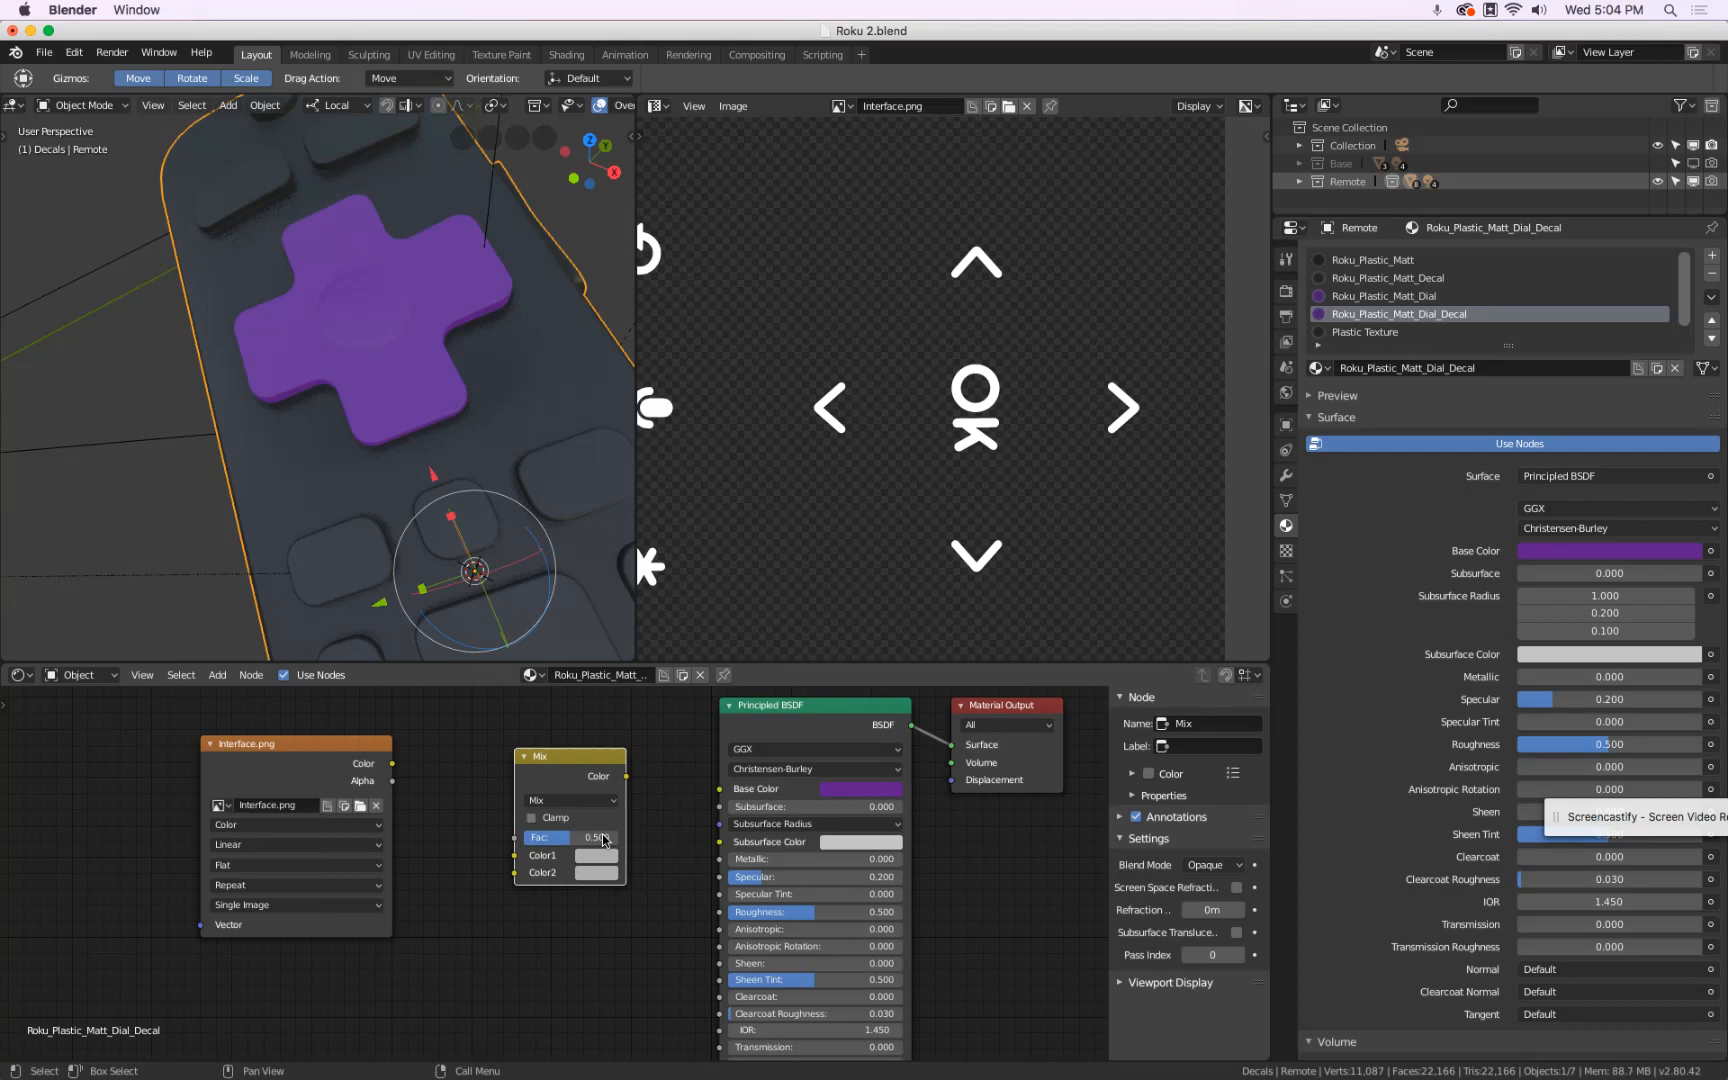
drag(836, 792, 603, 862)
drag(626, 776, 720, 790)
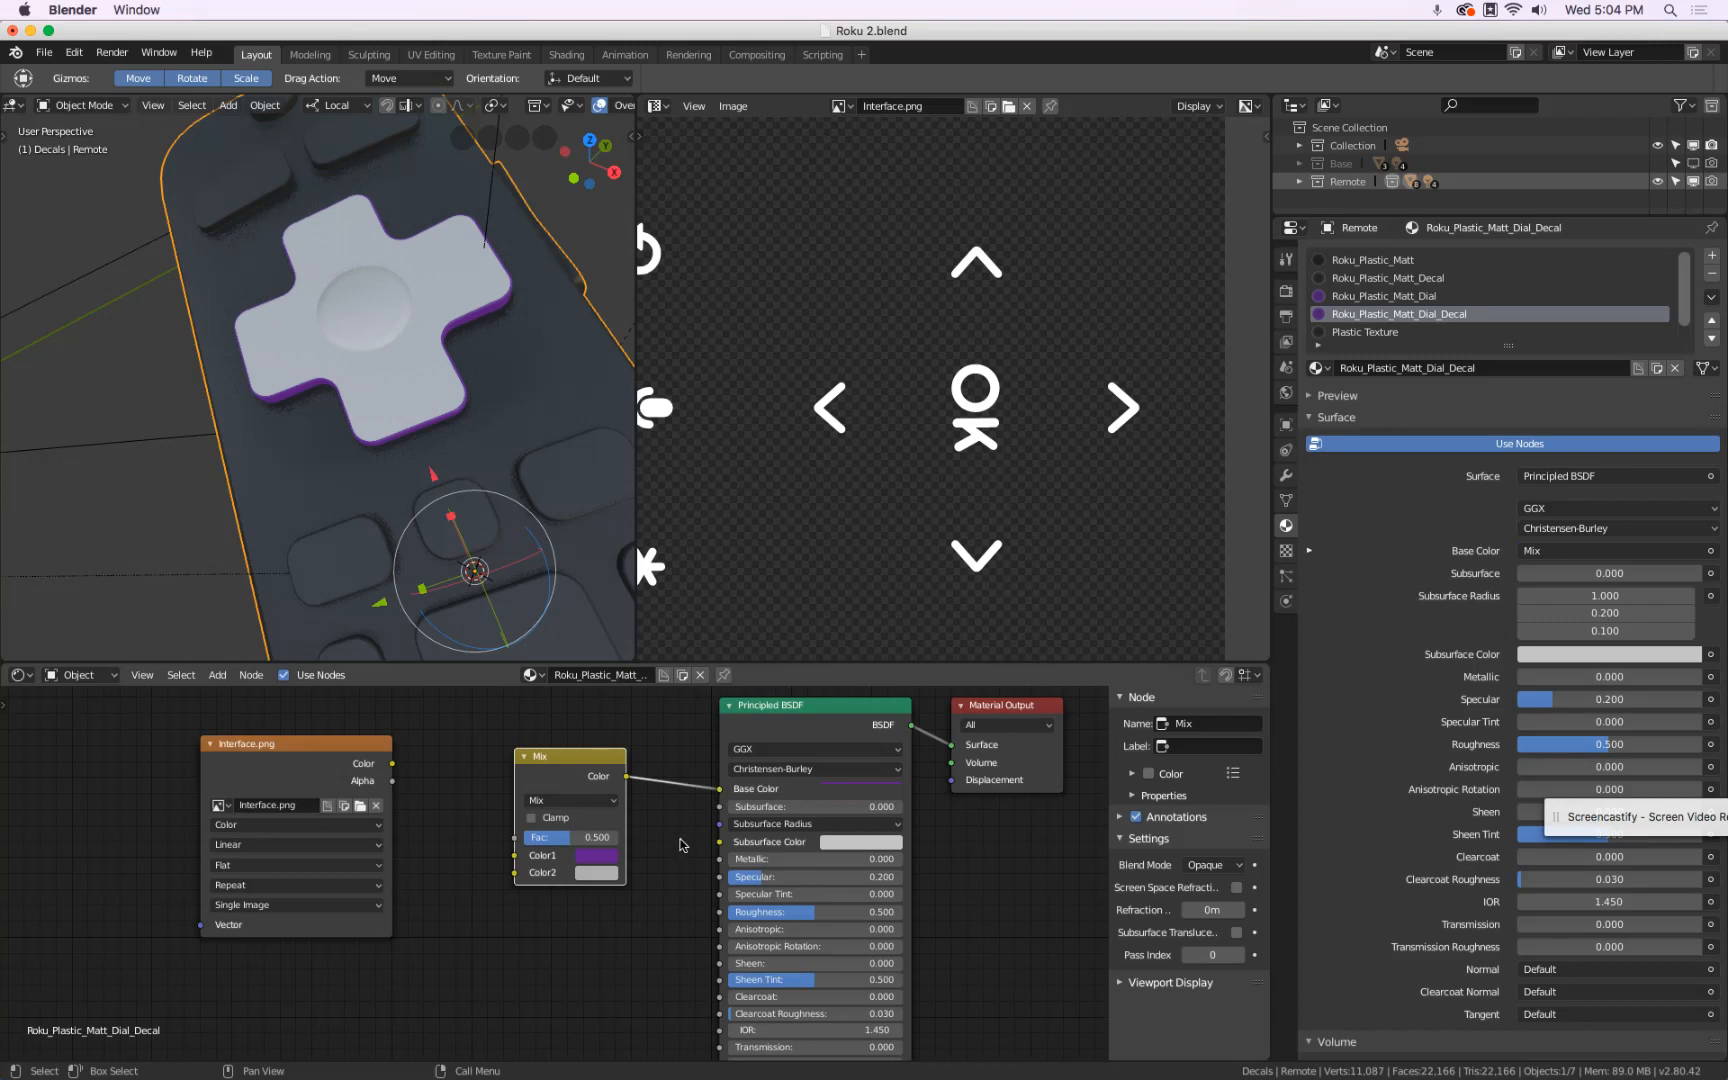
- Test the Mix node's Fac at 0 and 1, and set it back to 0.5
drag(605, 838, 517, 869)
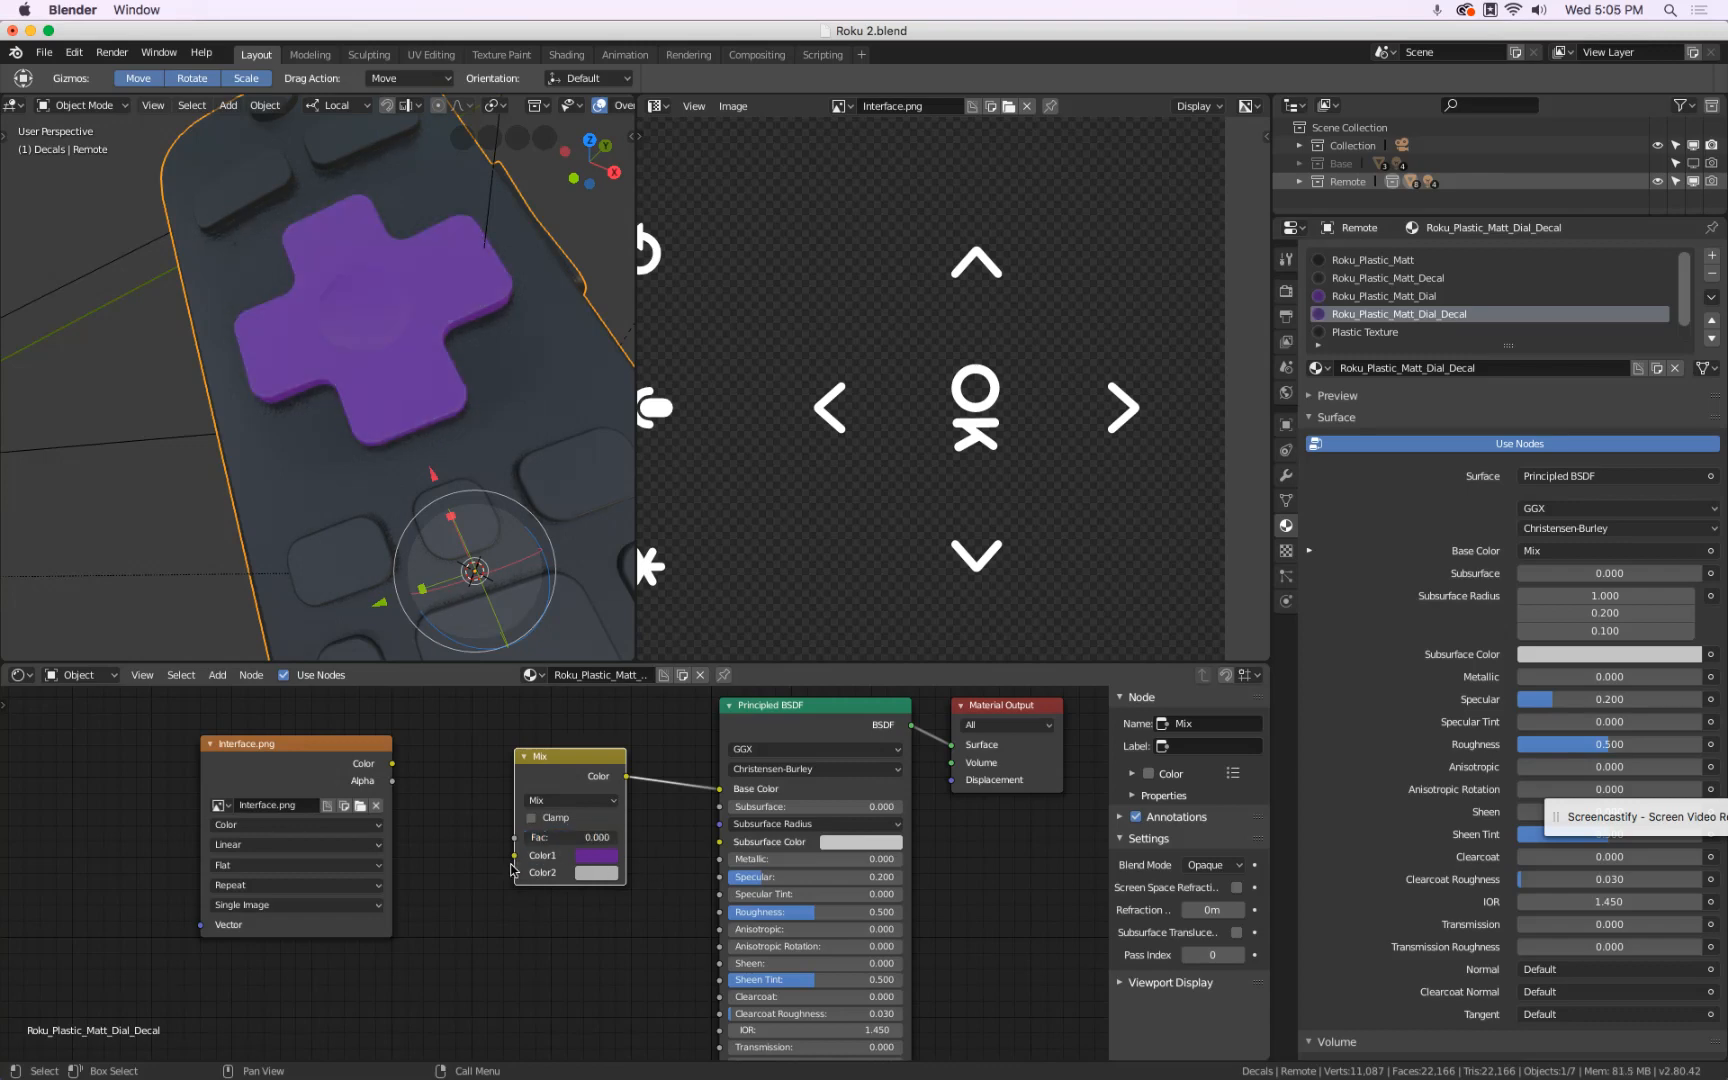
drag(532, 837, 800, 915)
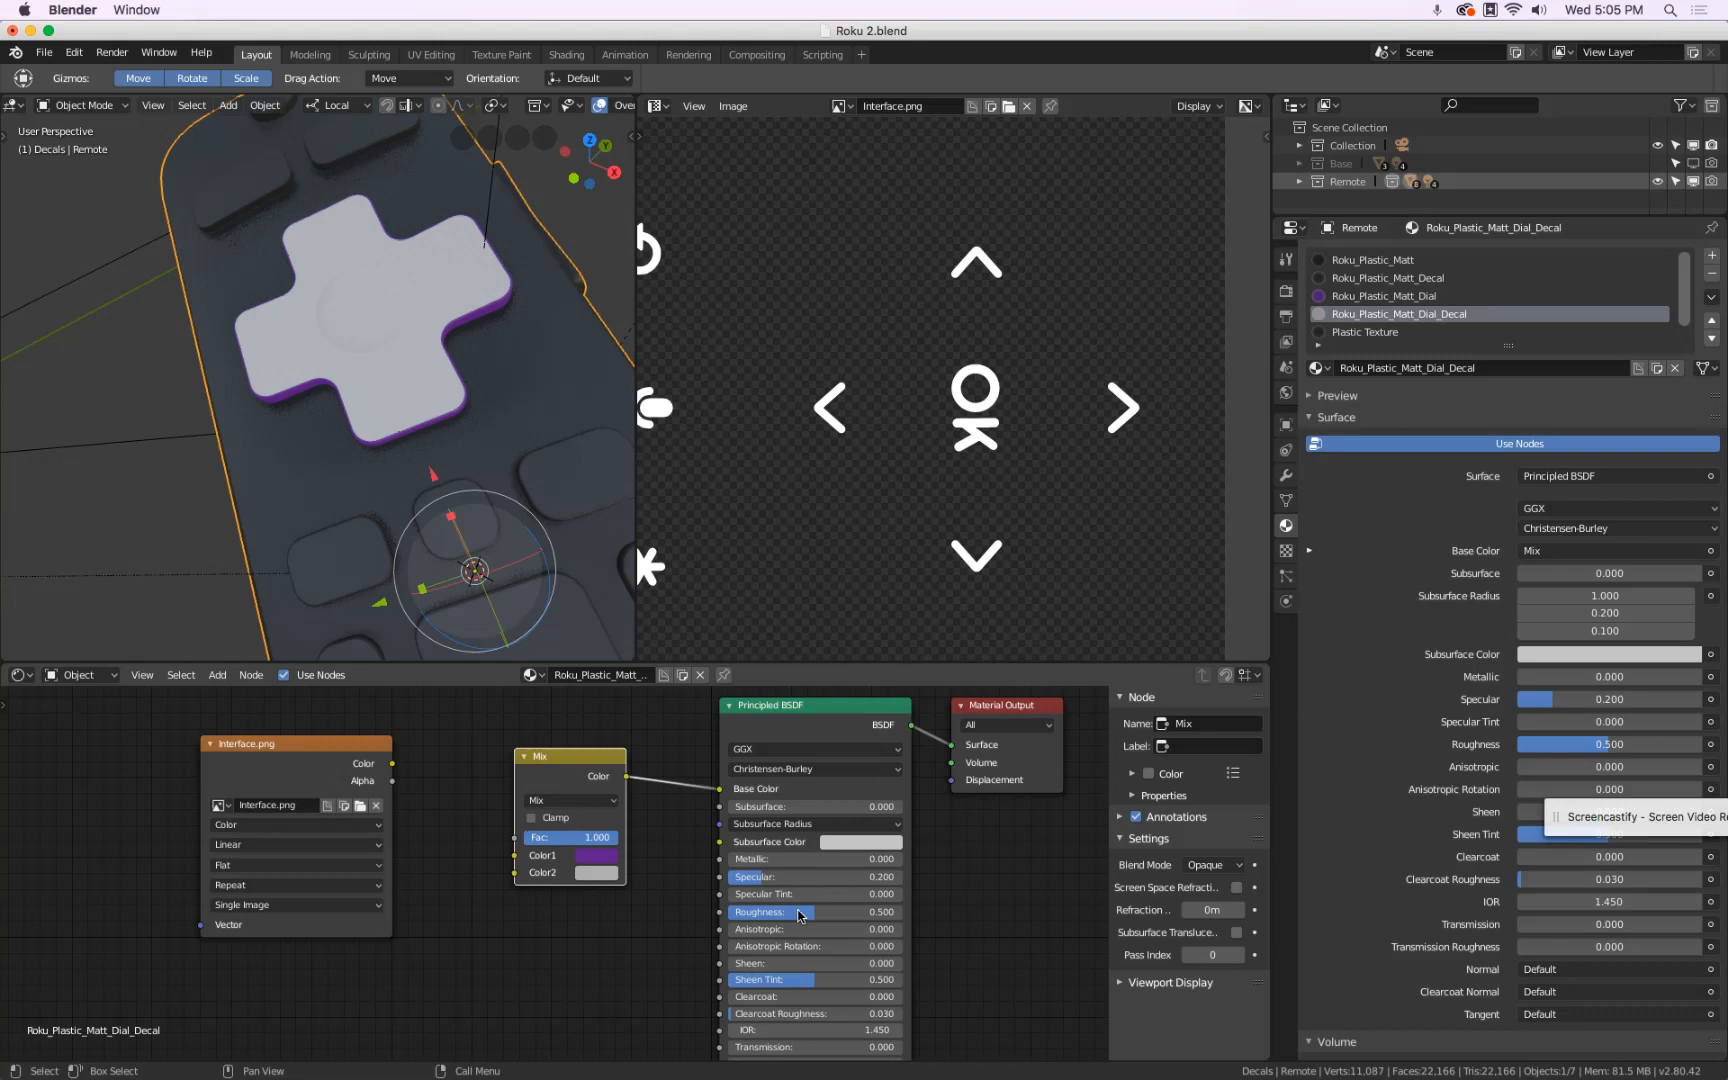
click(571, 838)
text(0.5)
key(Return)
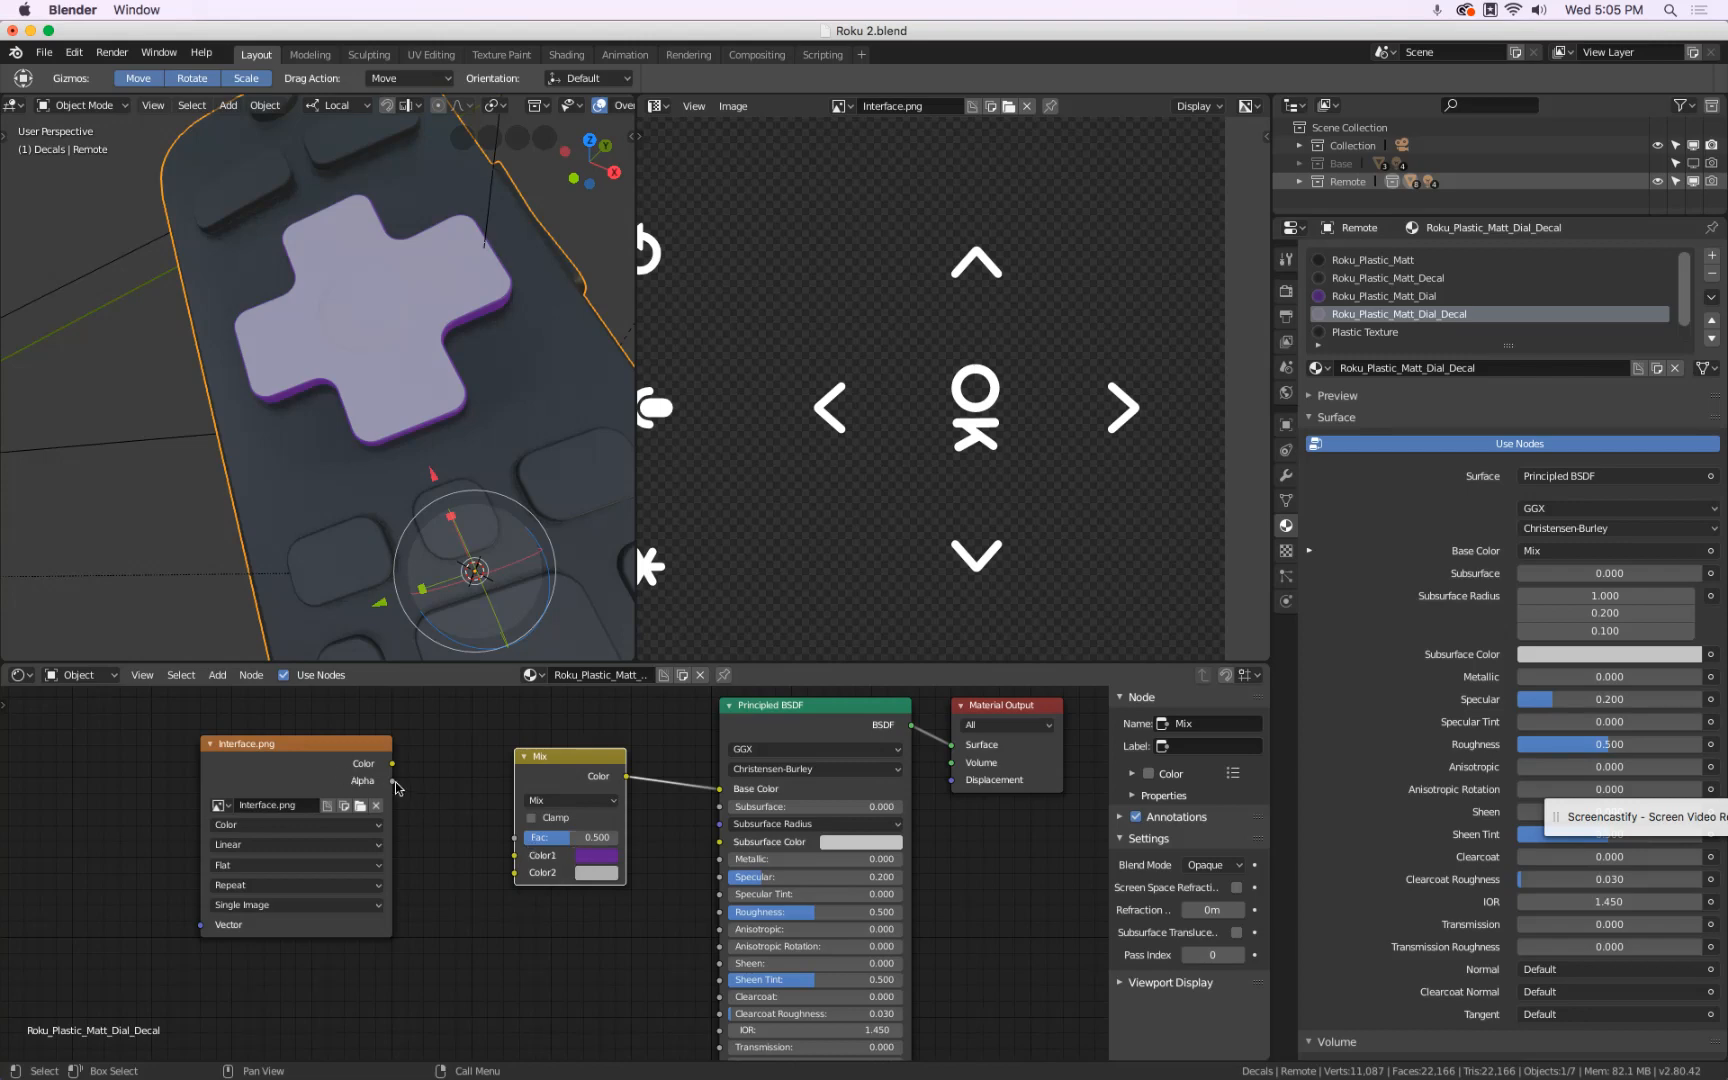
- Connect the Interface.png node's Alpha output to the Mix node's Fac input and return to Edit Mode
drag(394, 787, 517, 846)
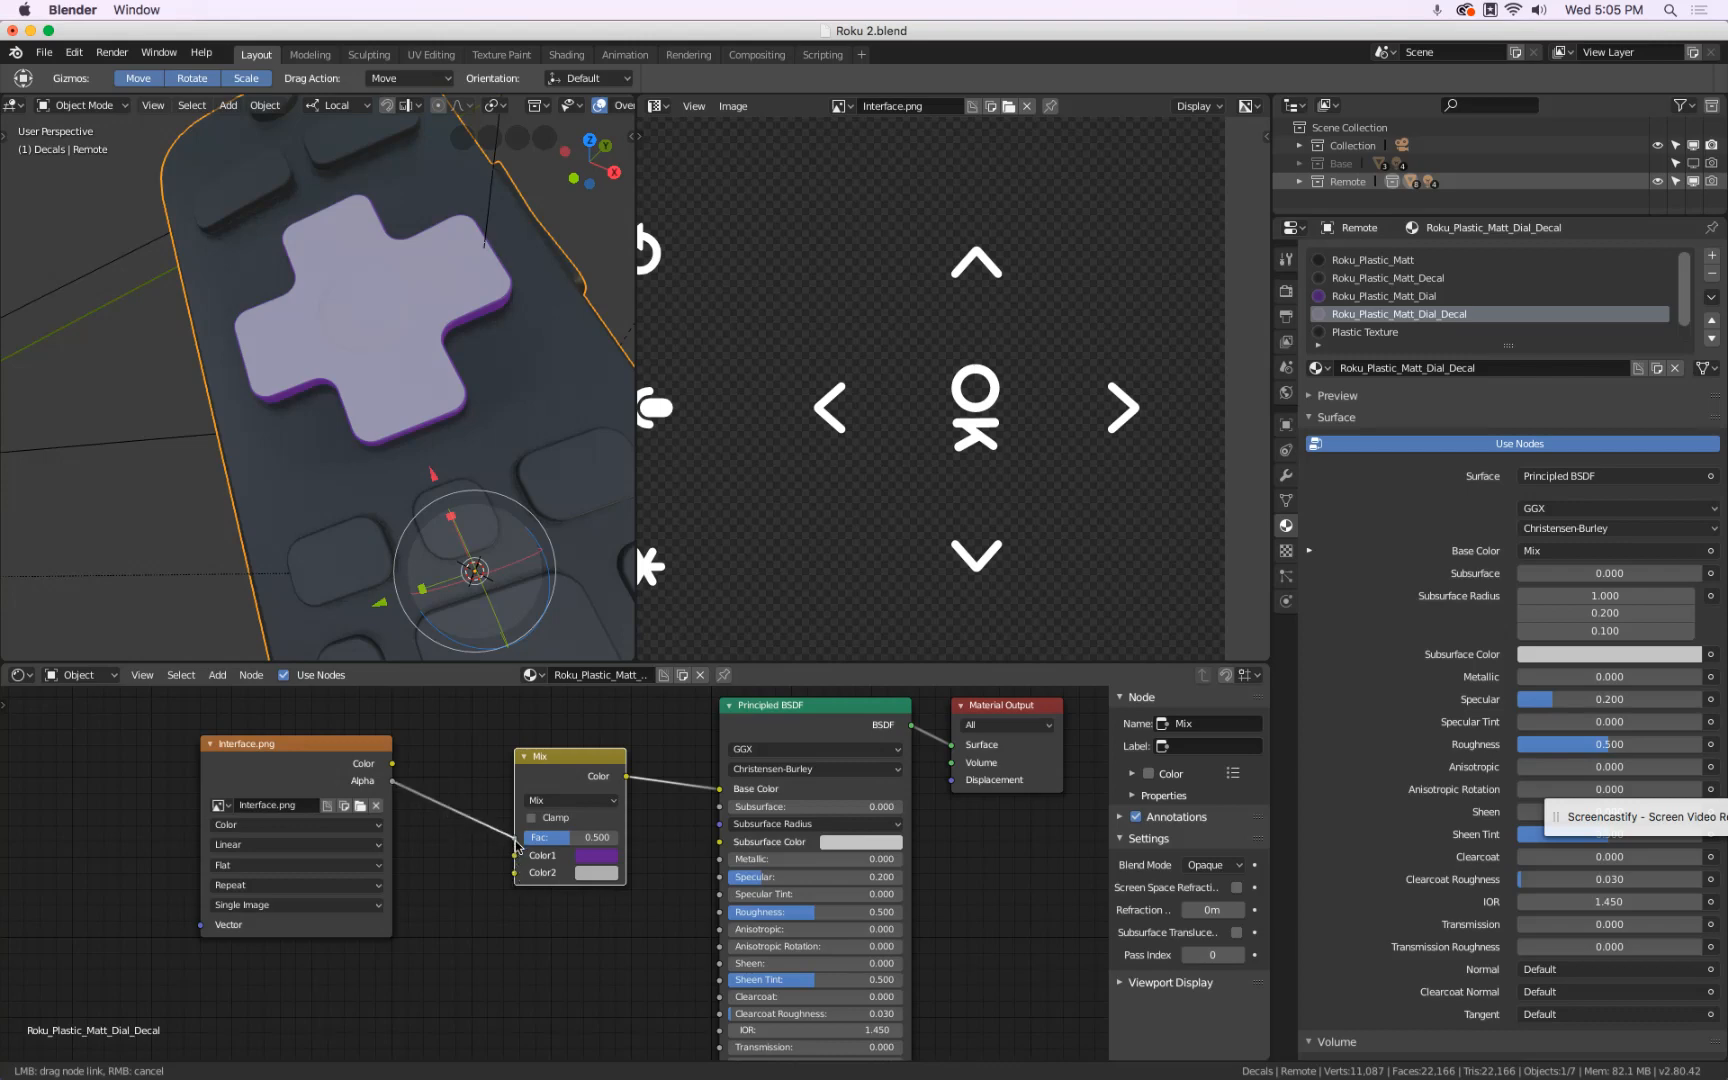
drag(517, 846, 517, 845)
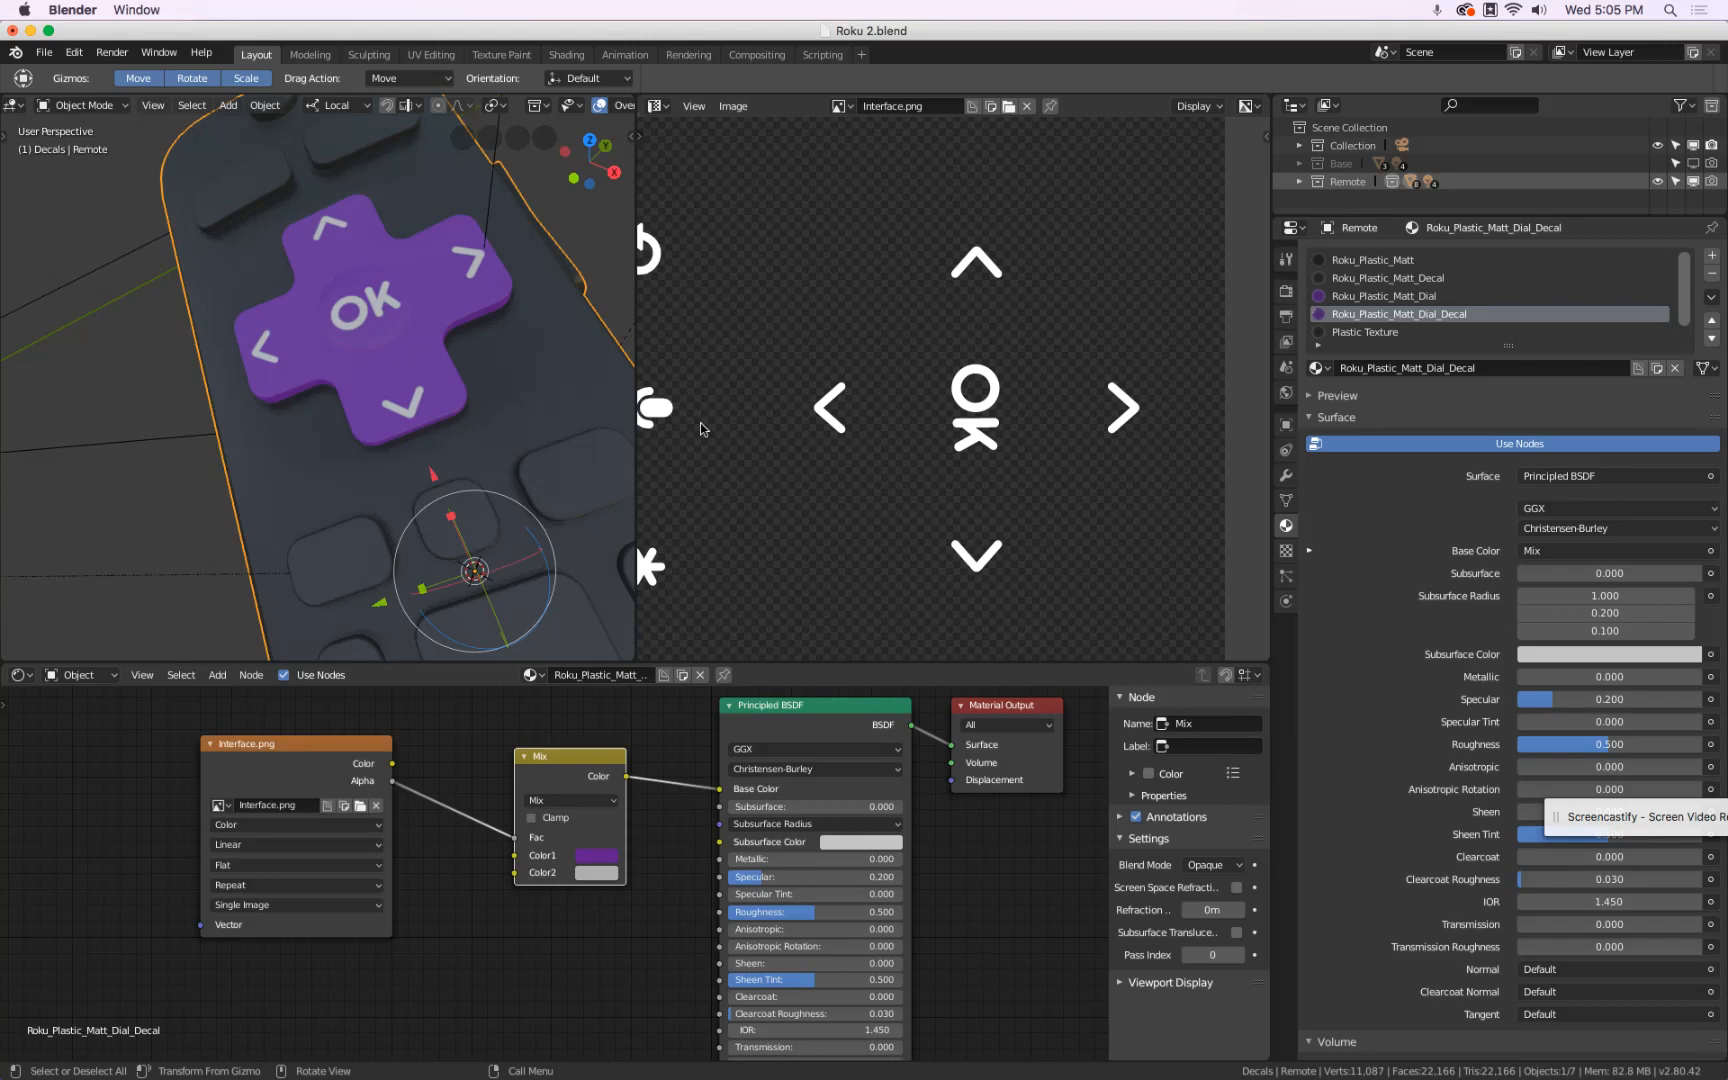
key(Tab)
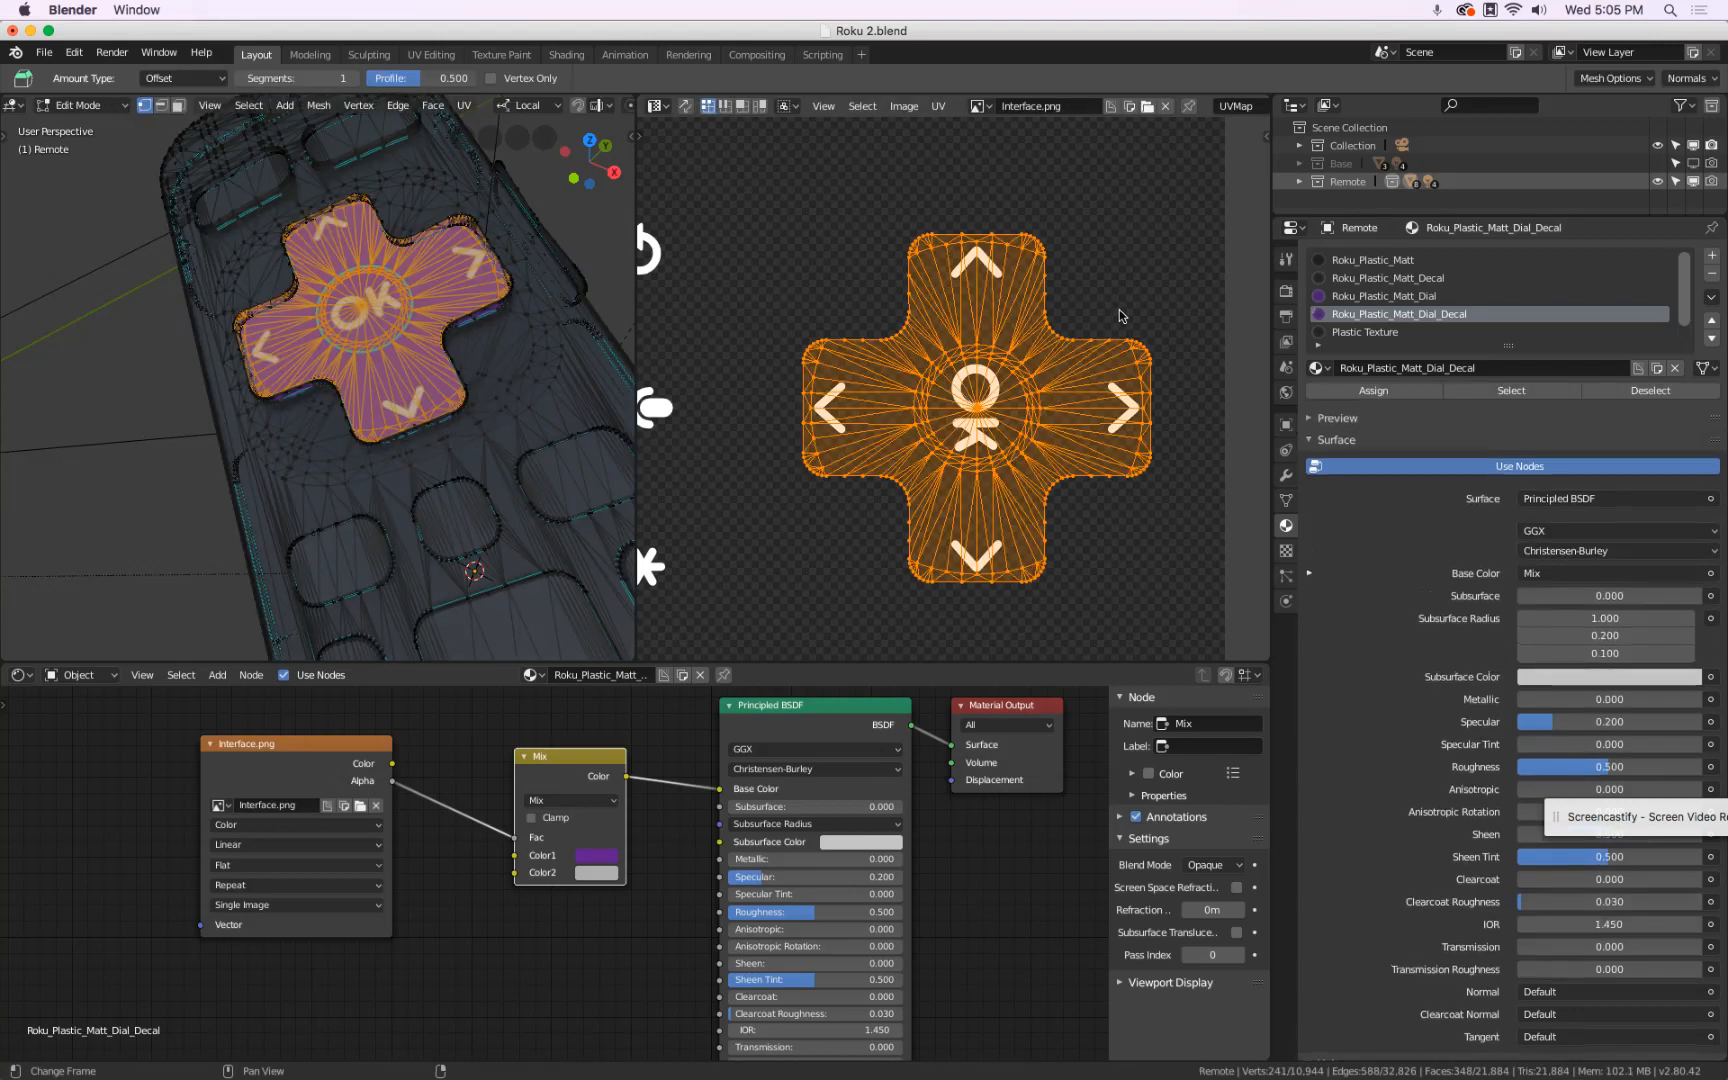
- Scale up the dial's UVs around the arrow and OK graphics and return to Object Mode
key(s)
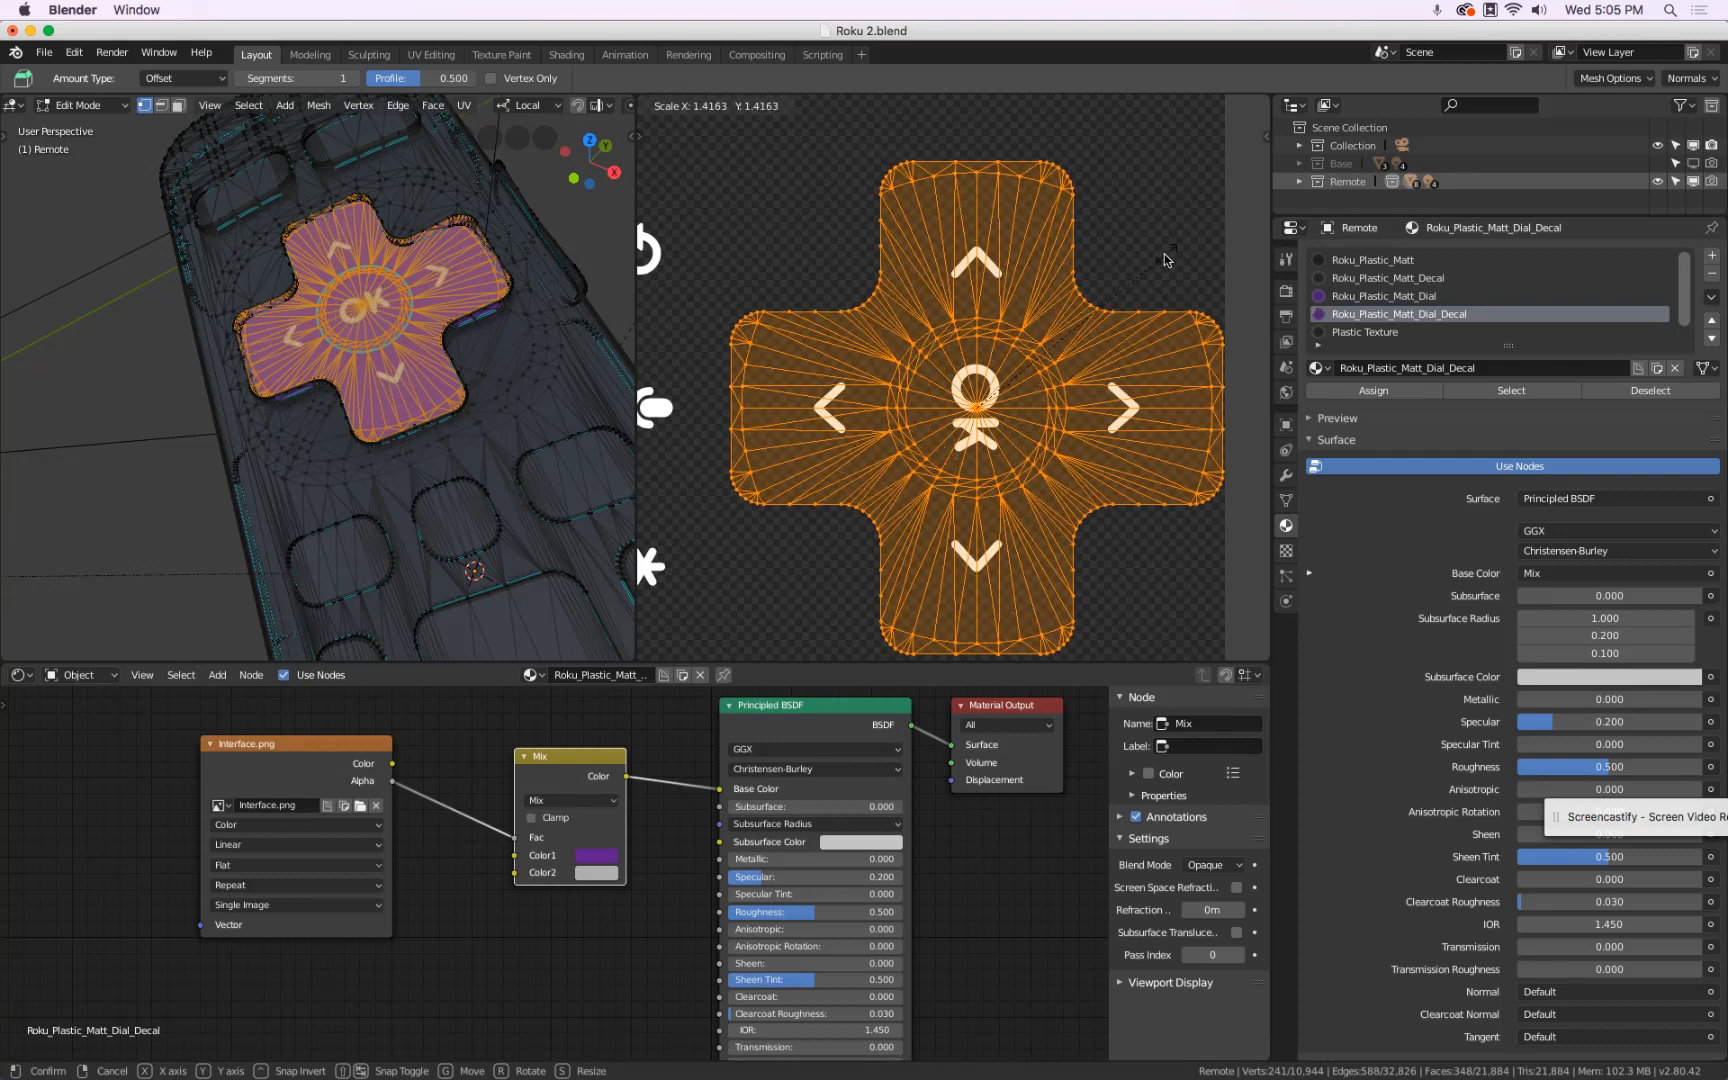
click(1131, 309)
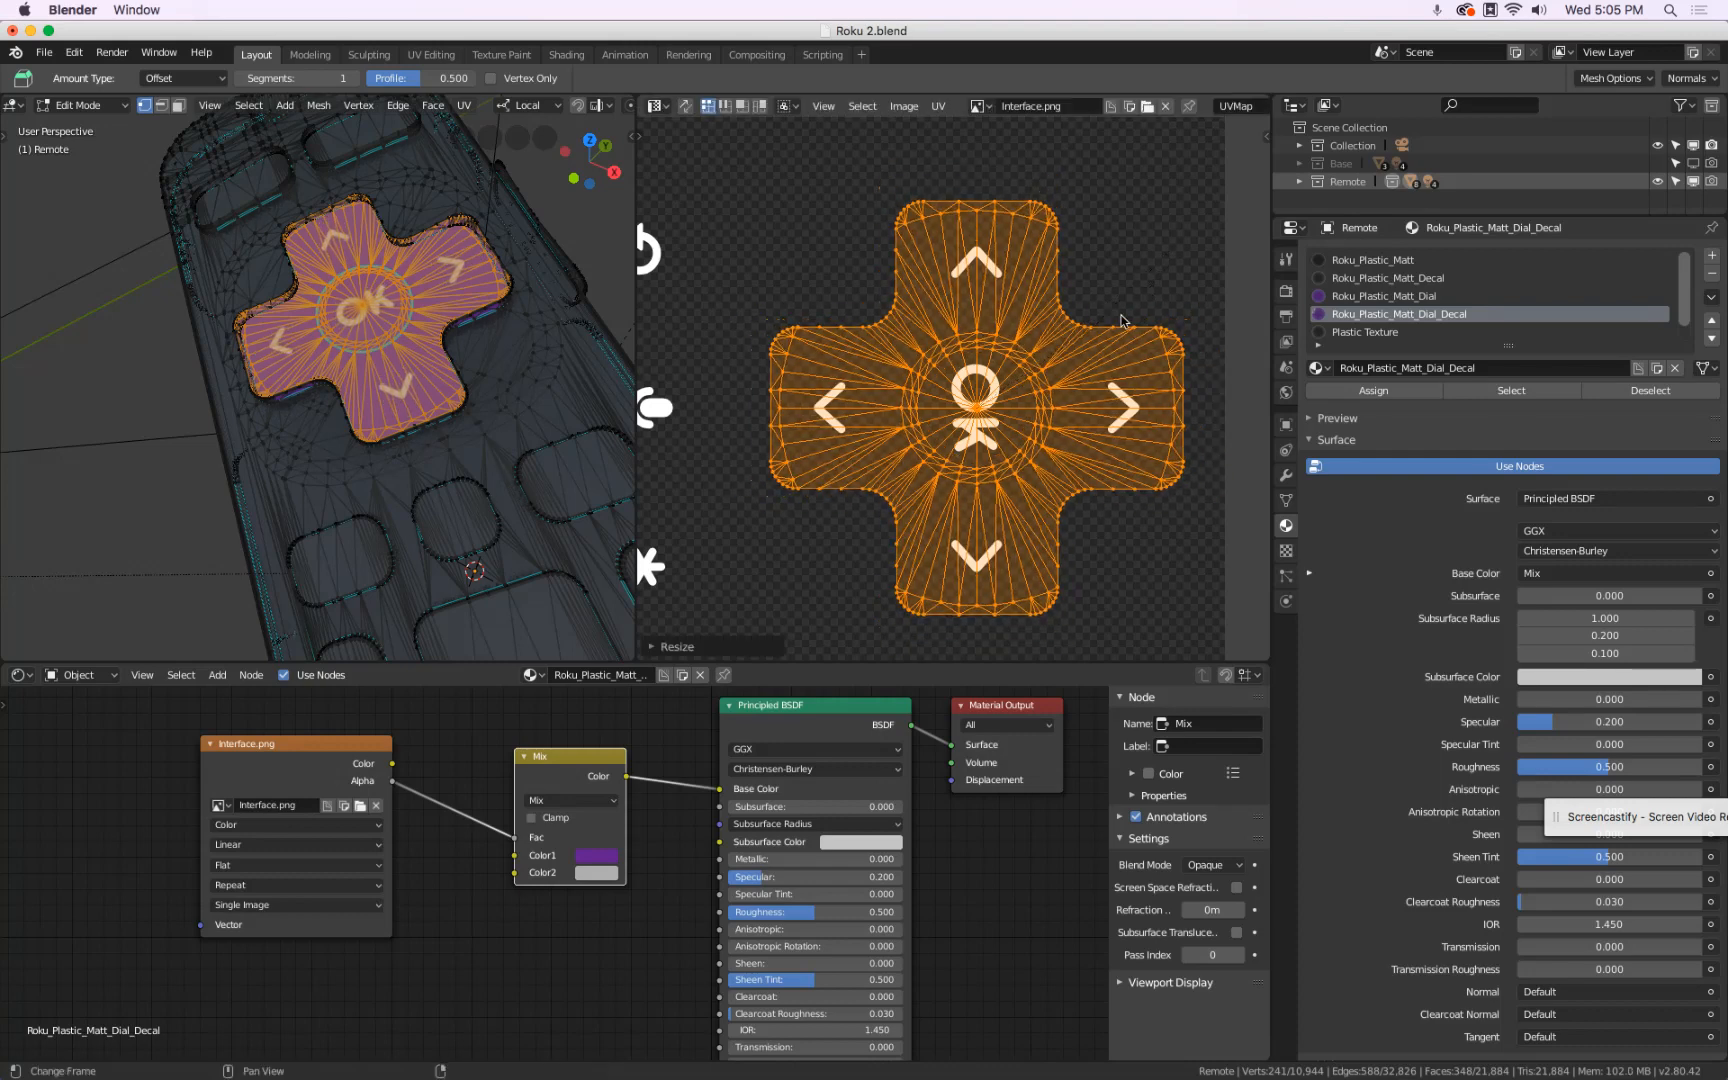
key(Tab)
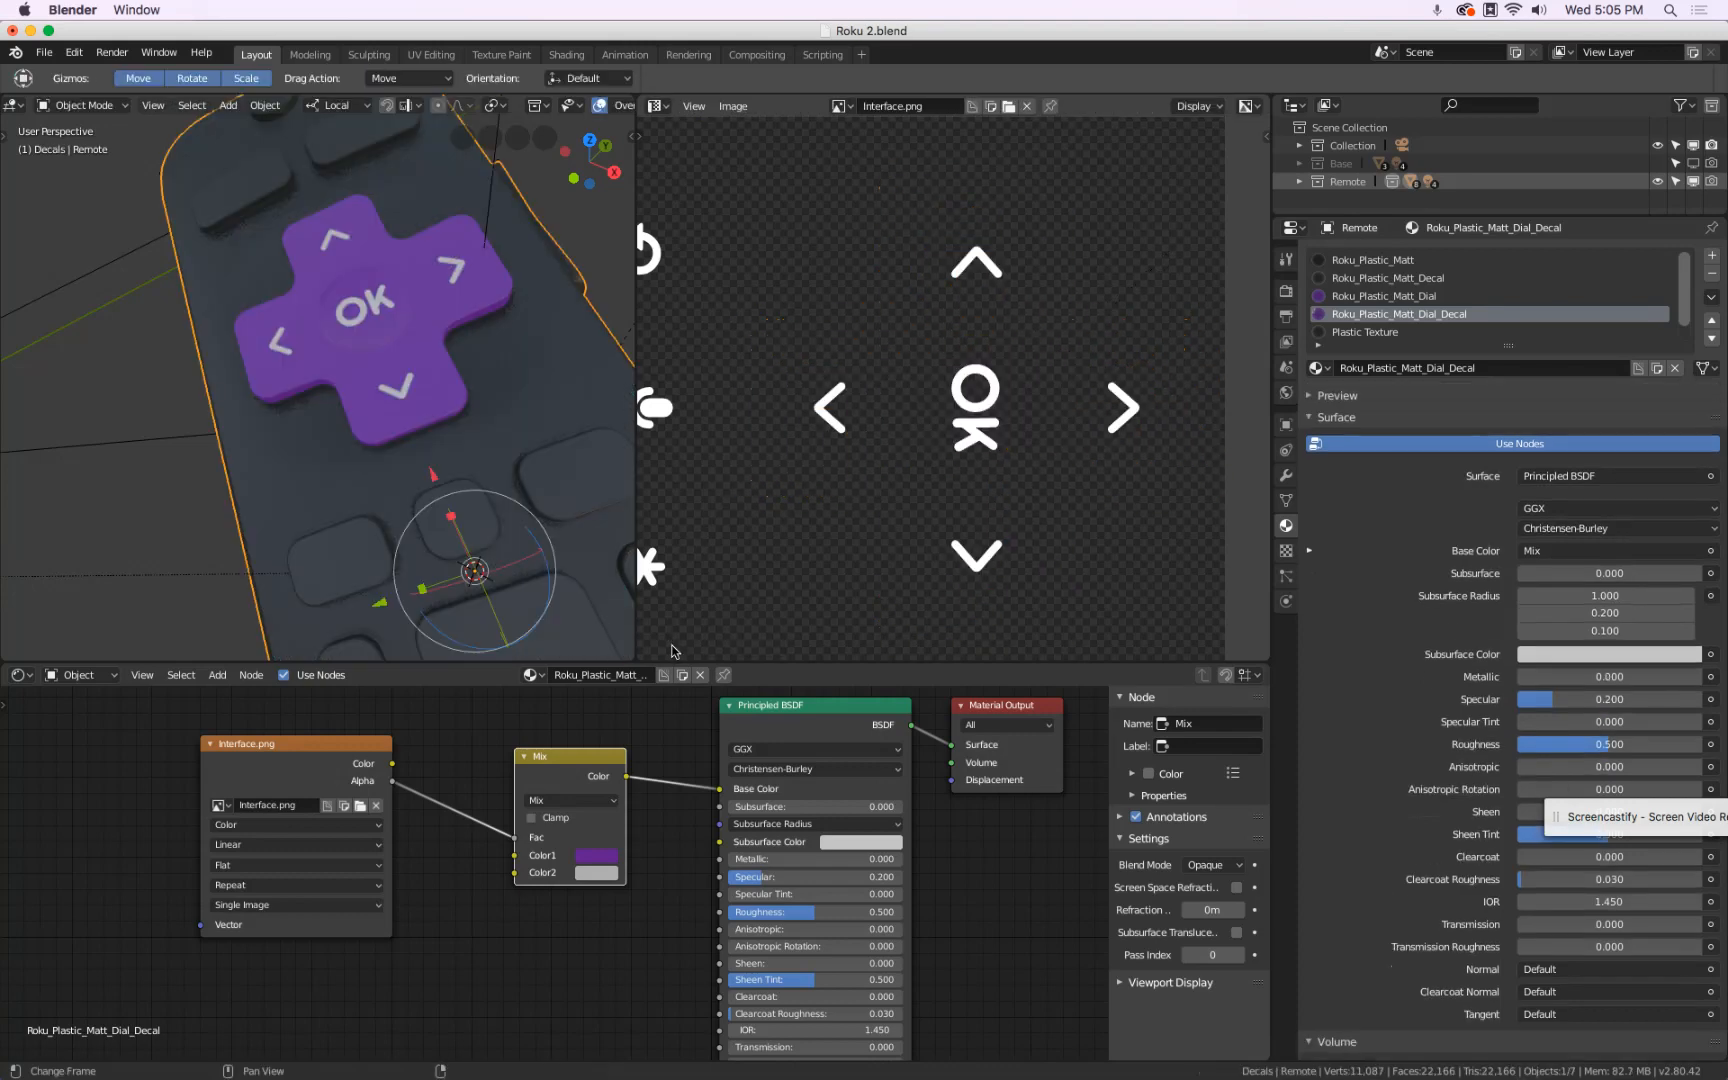
- Lighten the Mix node's Color2 so the dial's arrows and OK text are closer to white
click(607, 878)
mouse_move(646, 757)
mouse_down()
mouse_move(604, 756)
mouse_move(590, 718)
mouse_move(606, 666)
mouse_move(695, 729)
mouse_move(641, 753)
mouse_move(644, 704)
mouse_move(720, 600)
mouse_up()
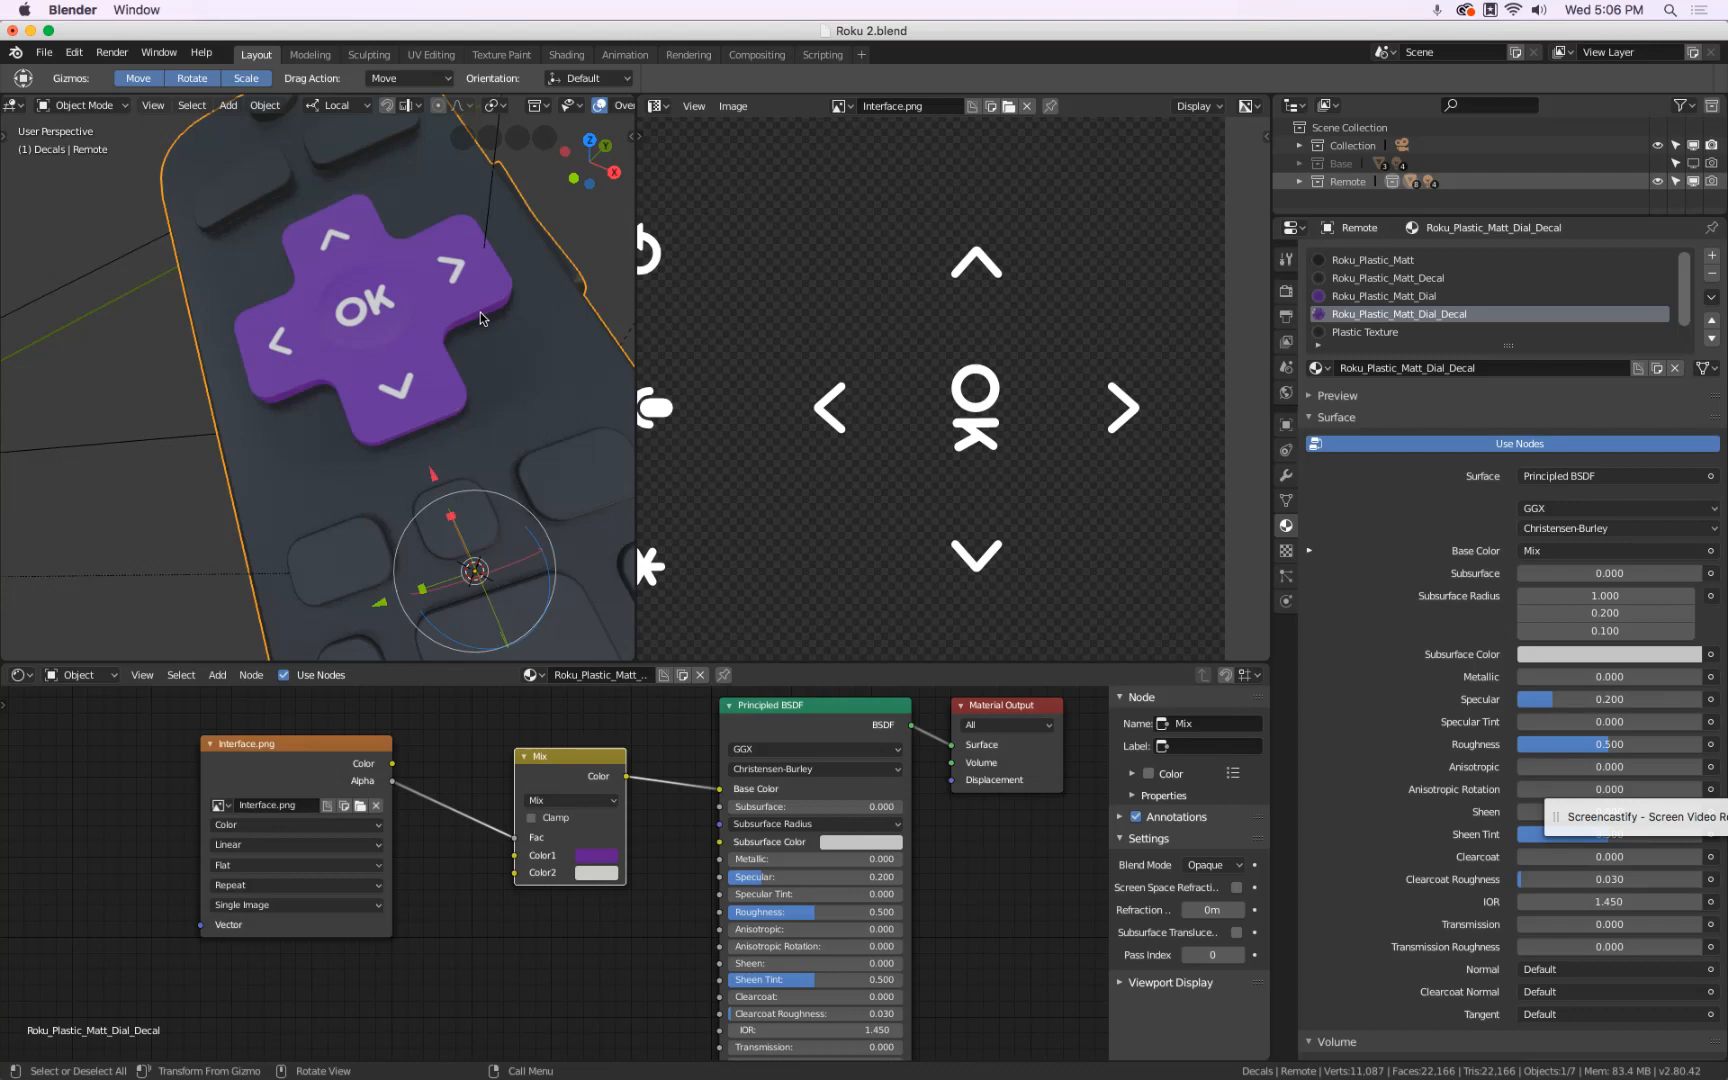
scroll(481, 318, down, 3)
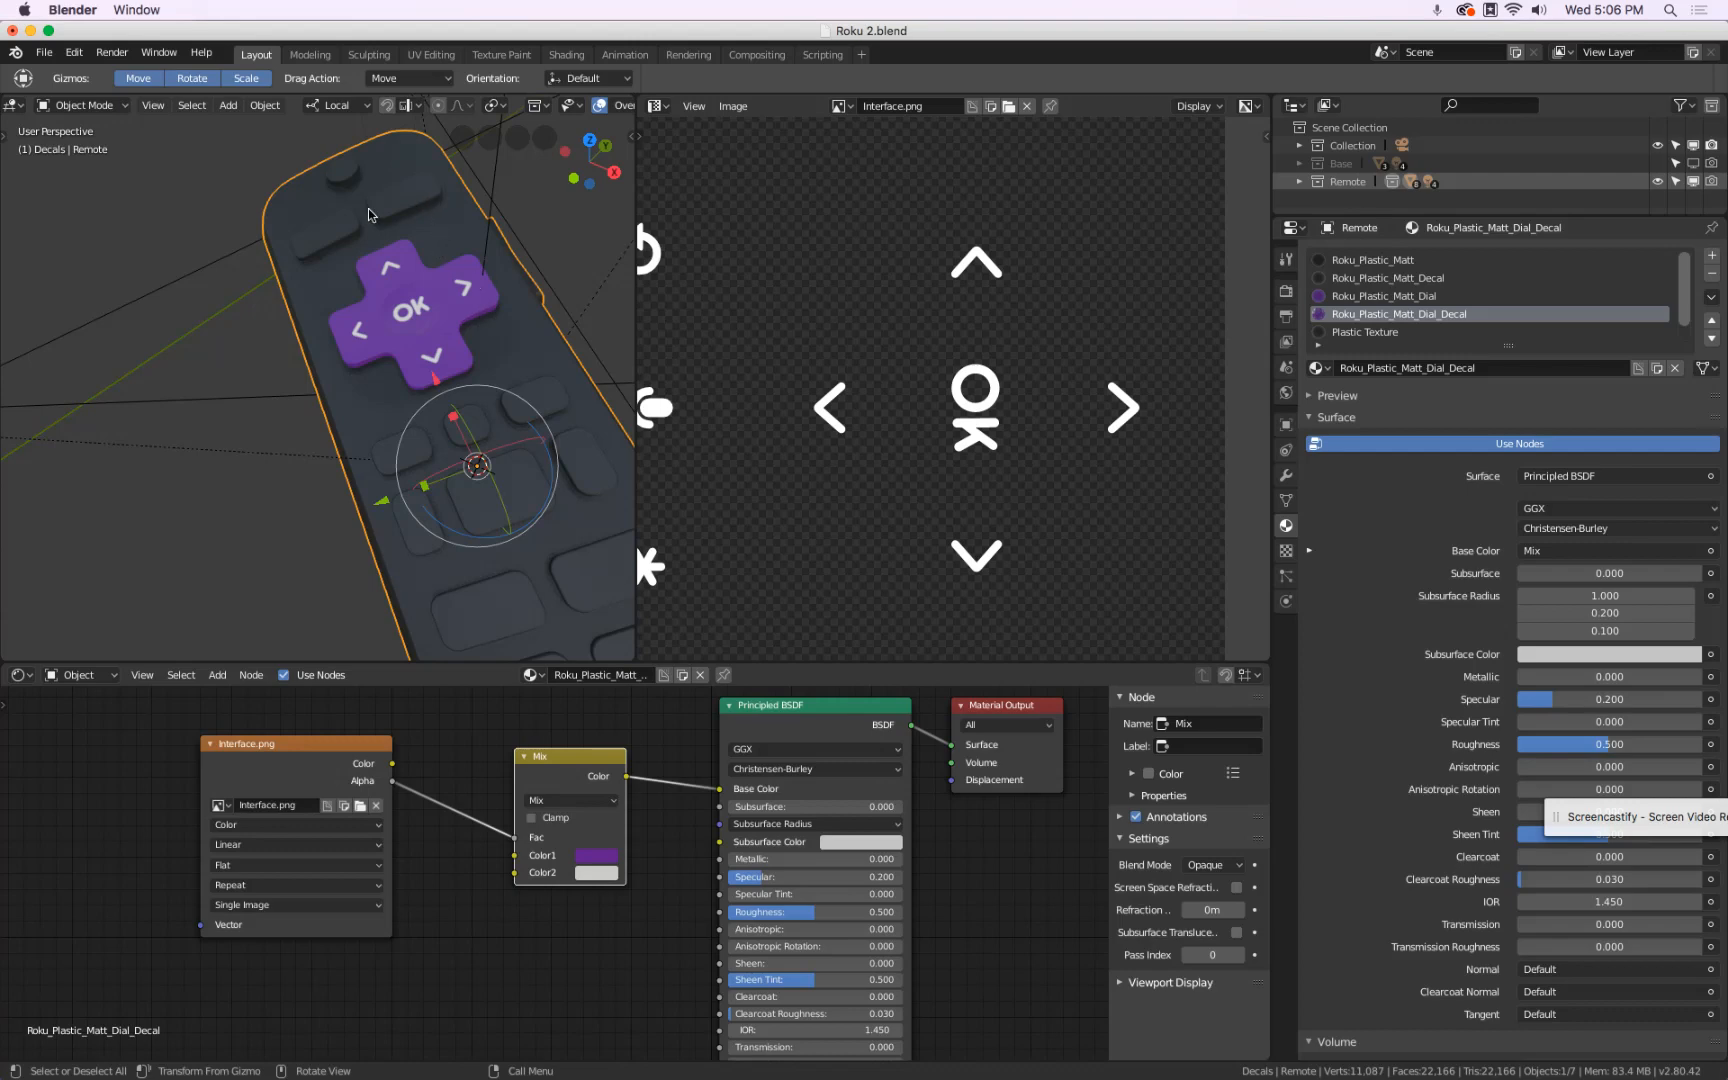
- In Edit Mode, clear the selection and select all faces assigned to the Roku_Plastic_Matt_Decal material
scroll(995, 350, down, 7)
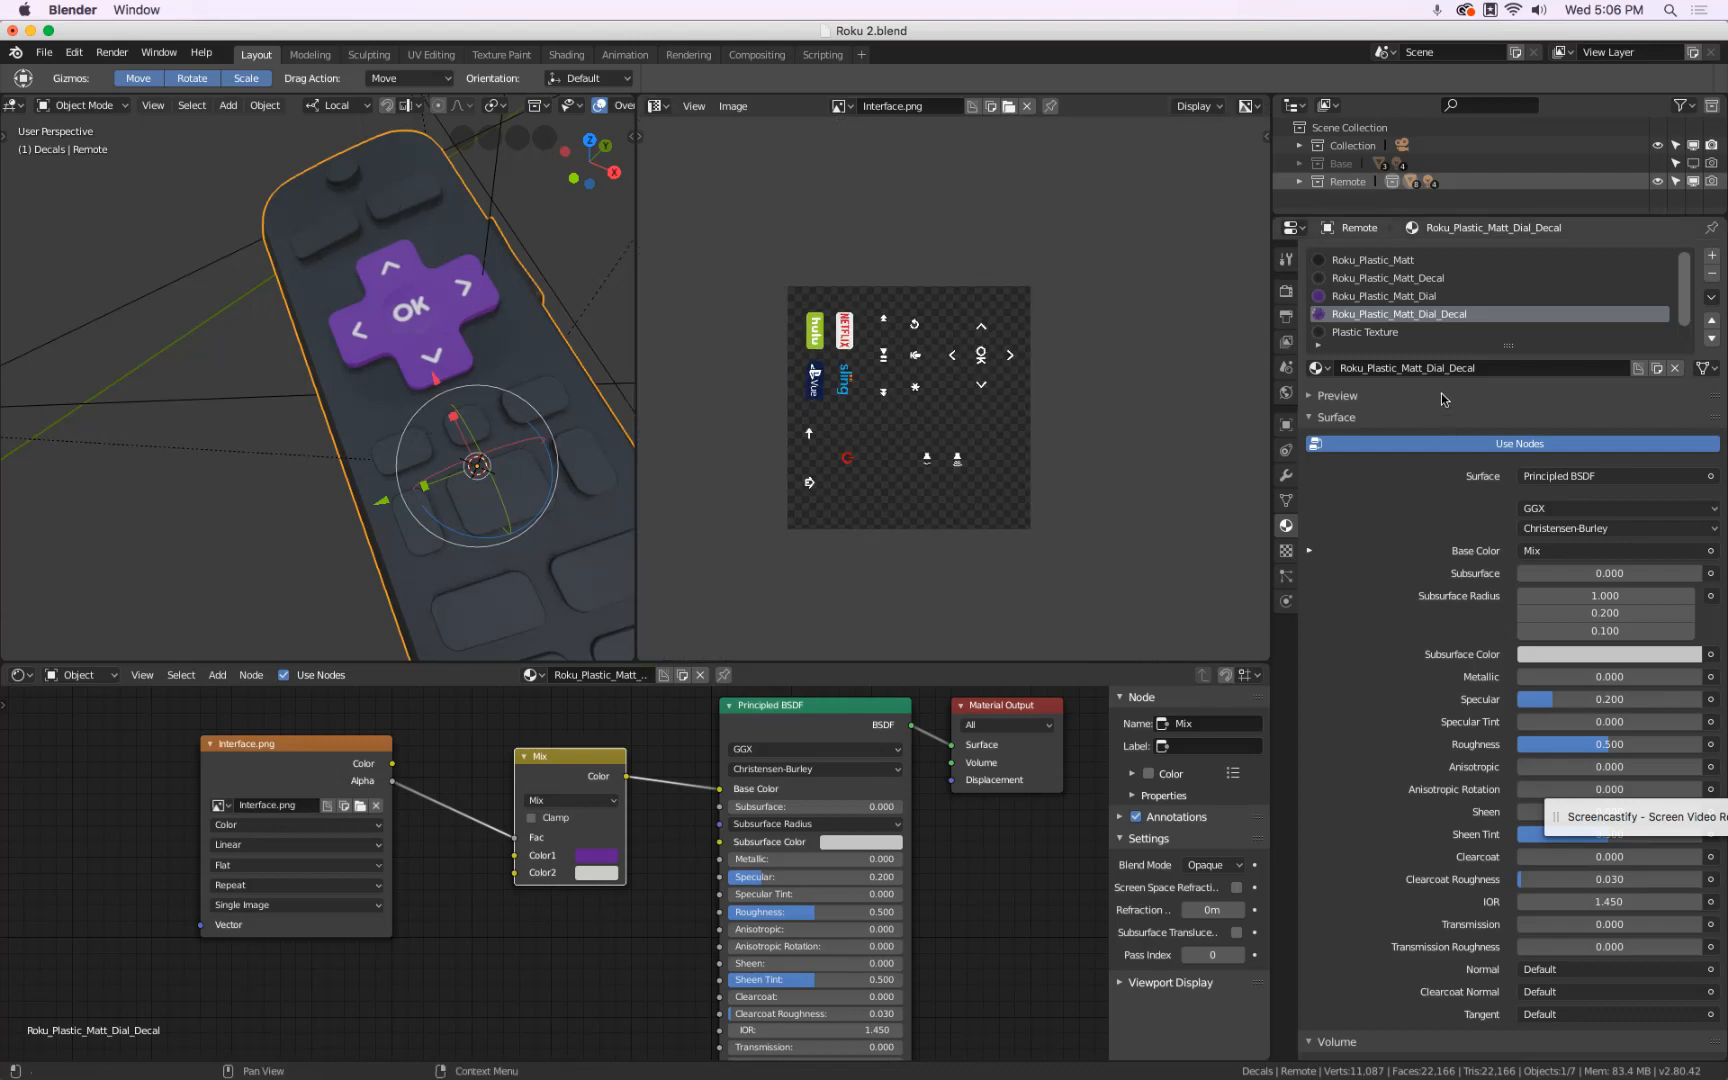
click(1390, 278)
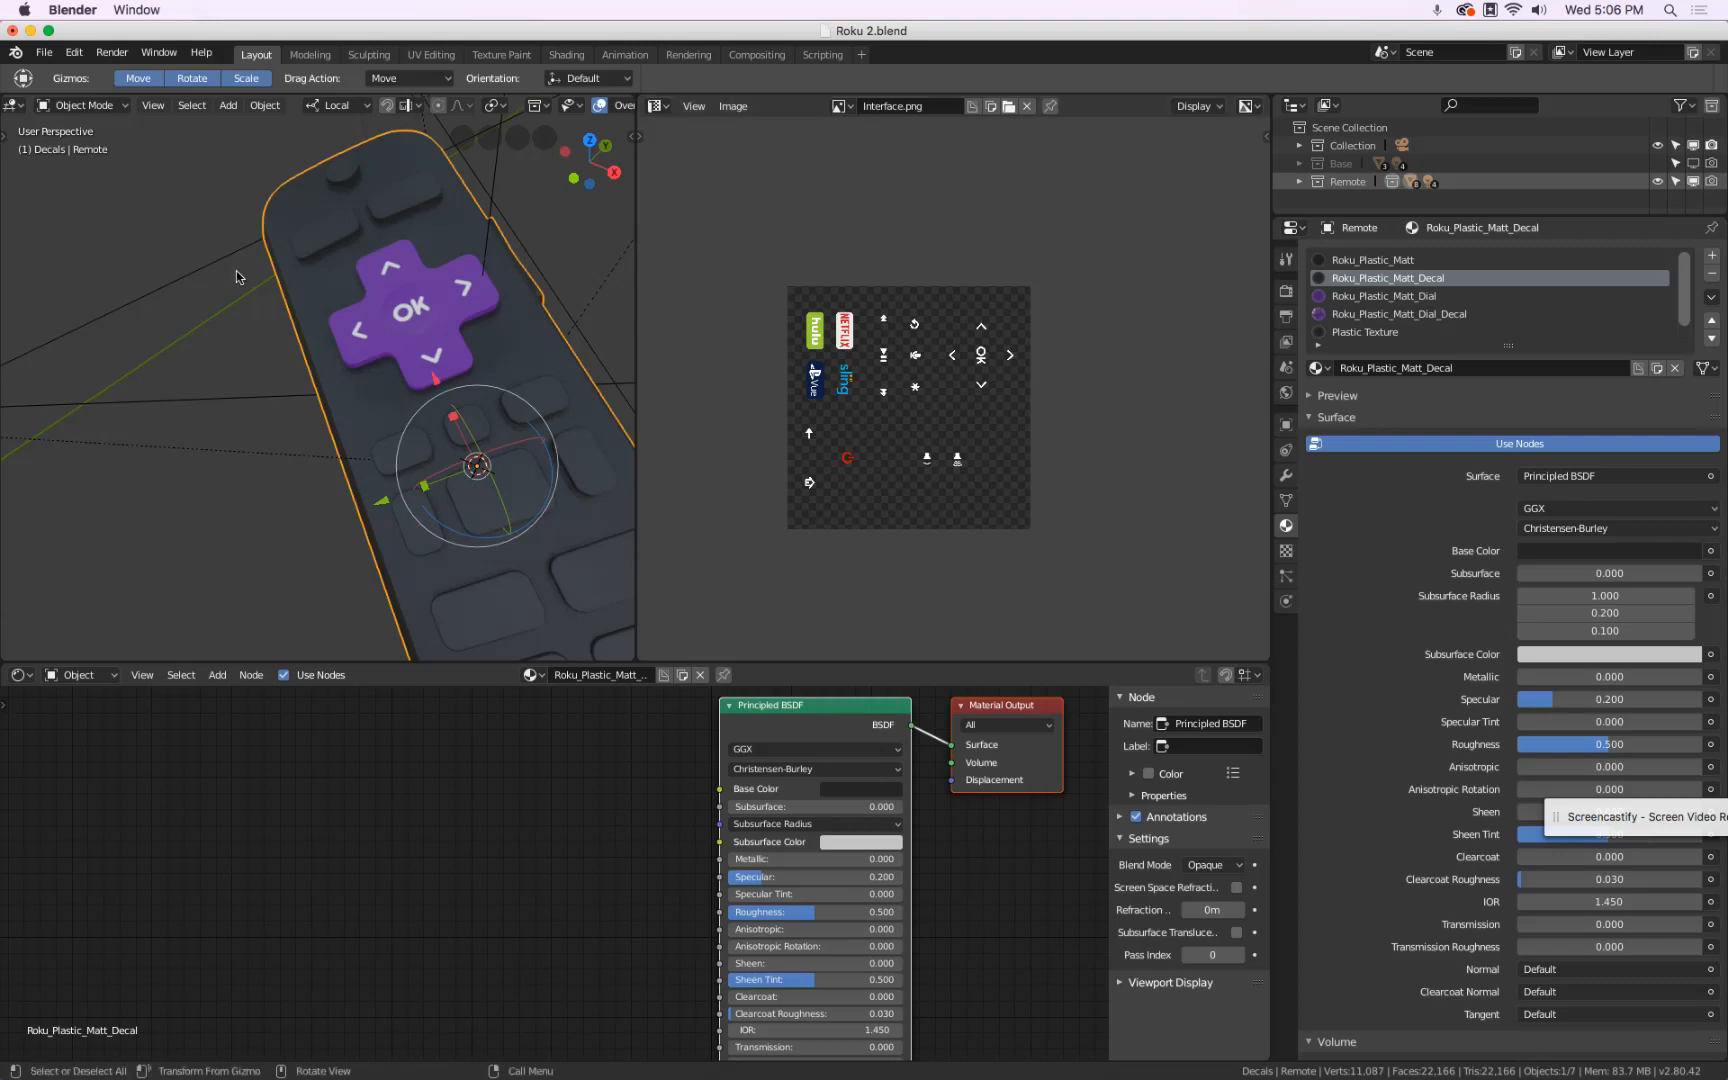
key(Tab)
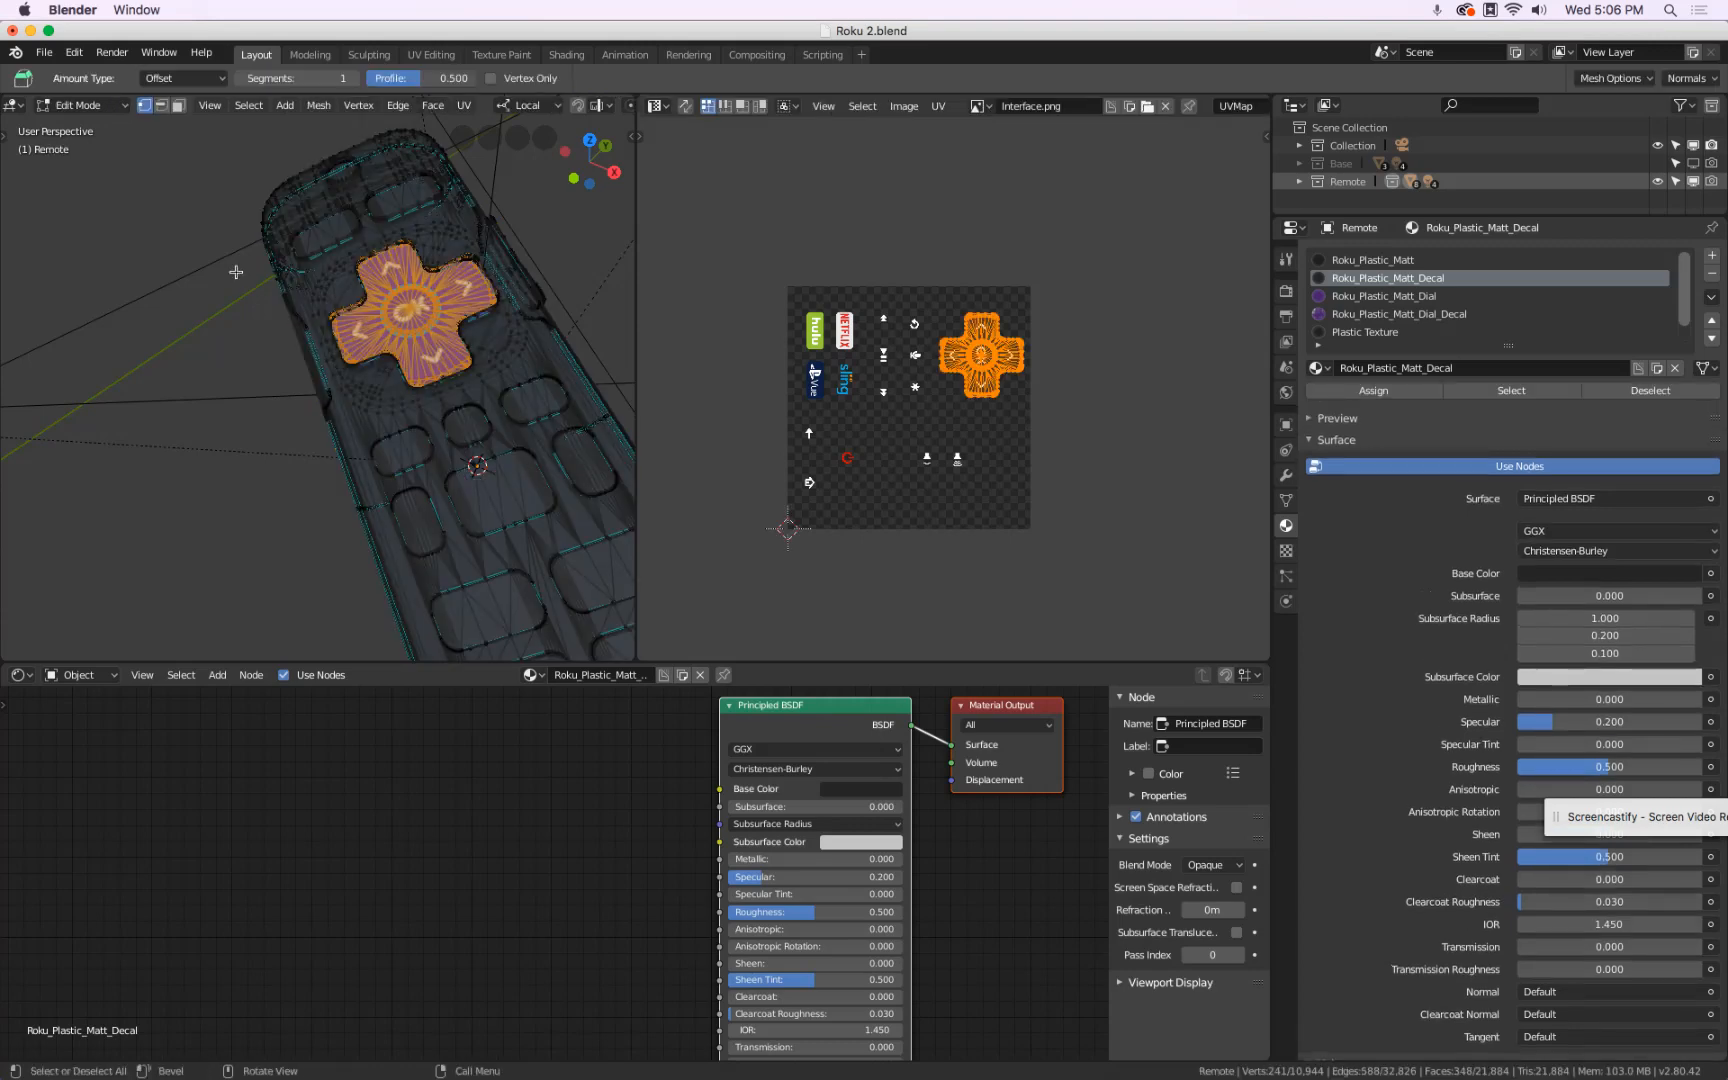
key(a)
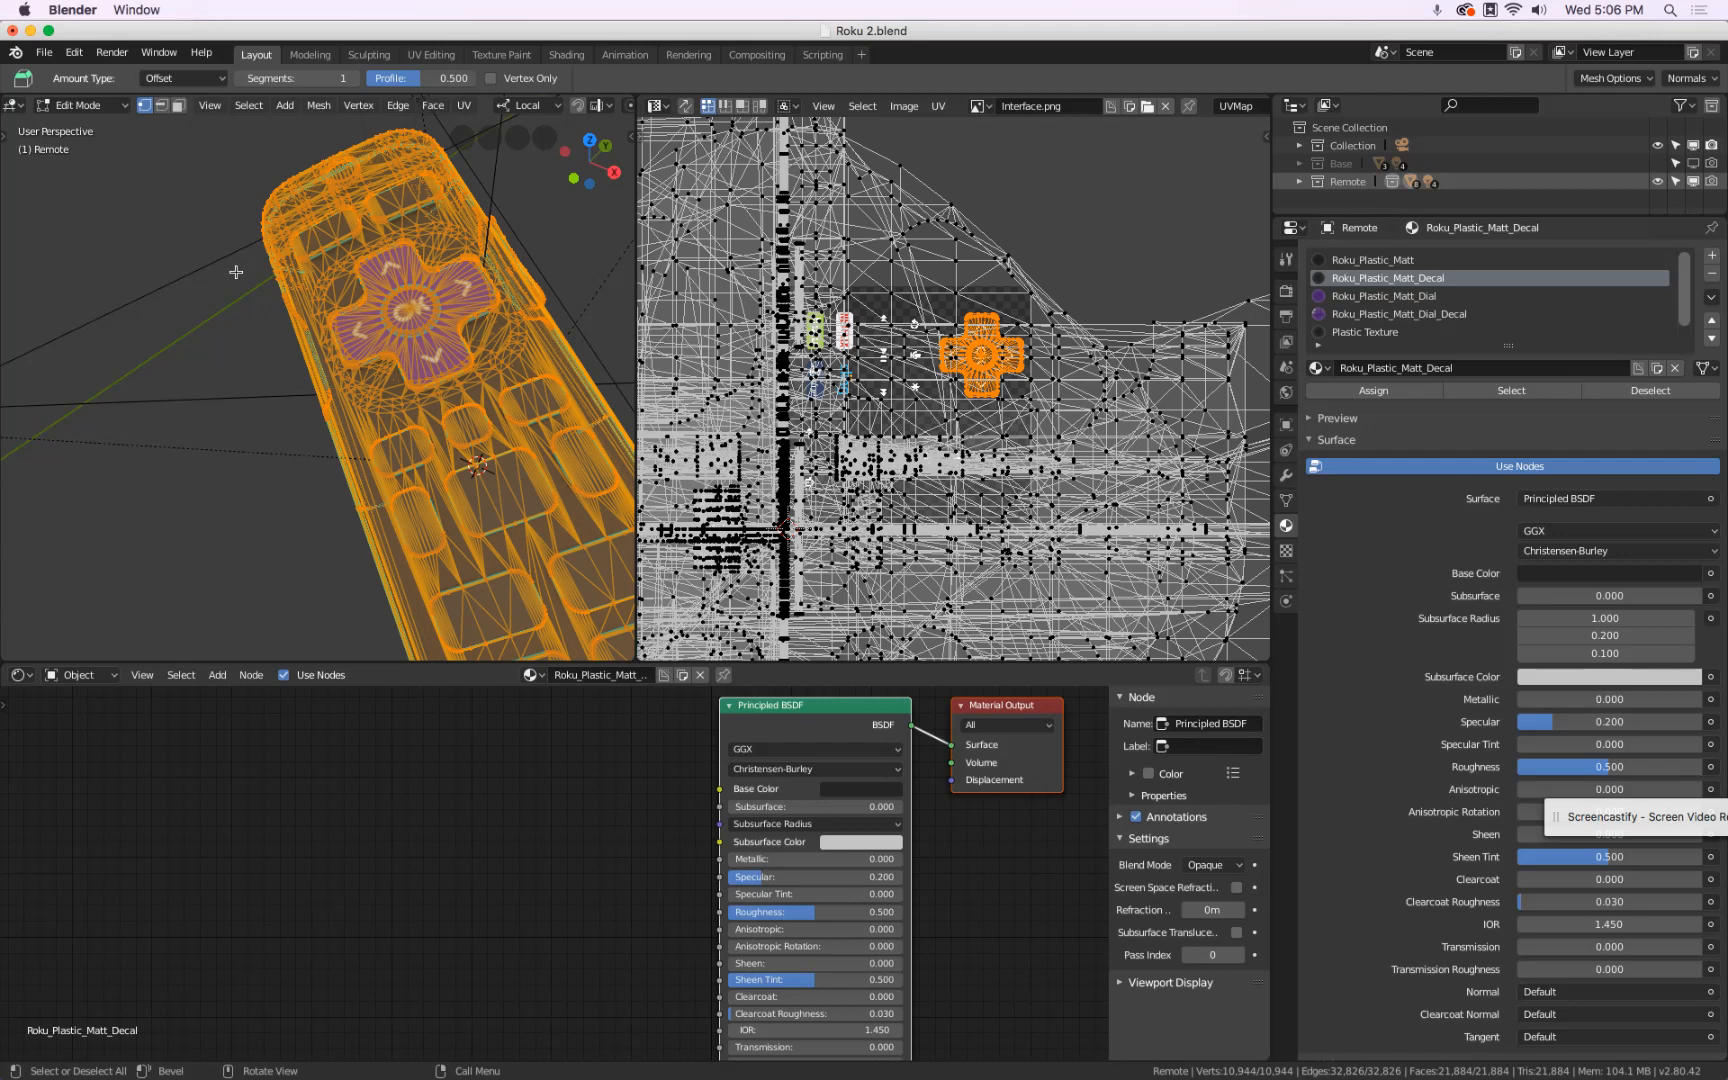
key(alt+a)
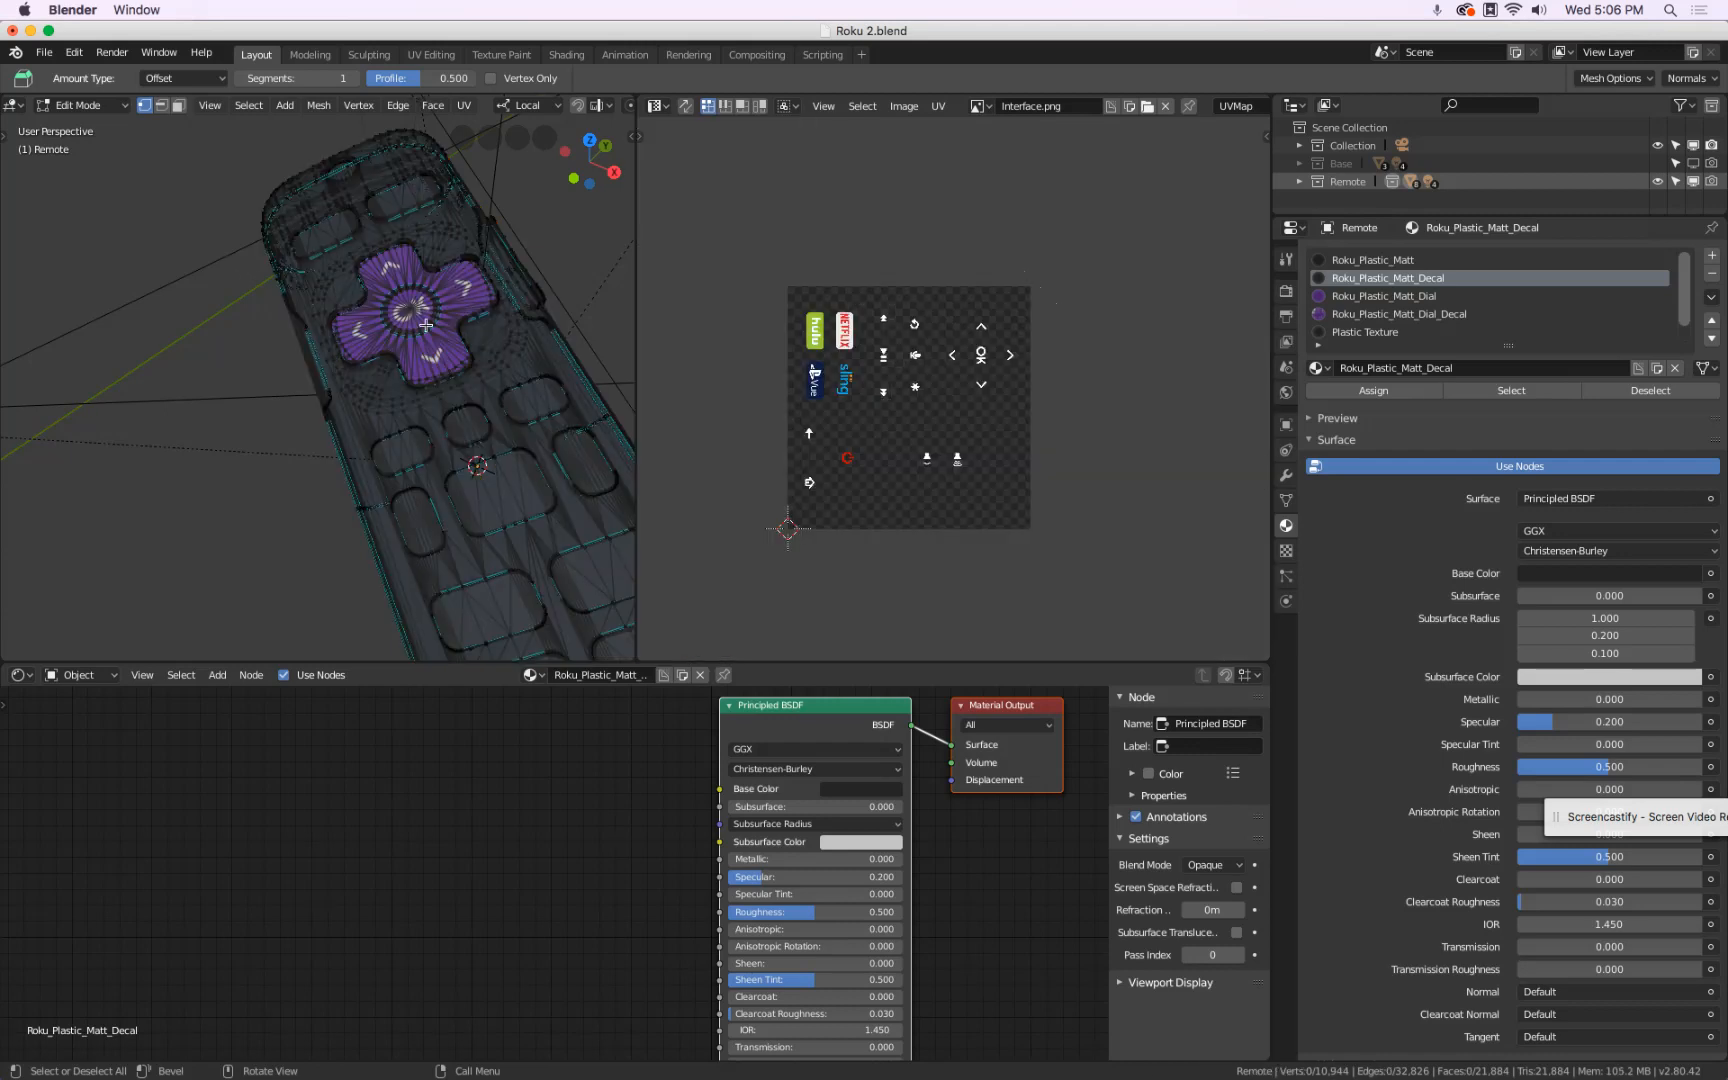
click(1514, 392)
scroll(870, 374, down, 10)
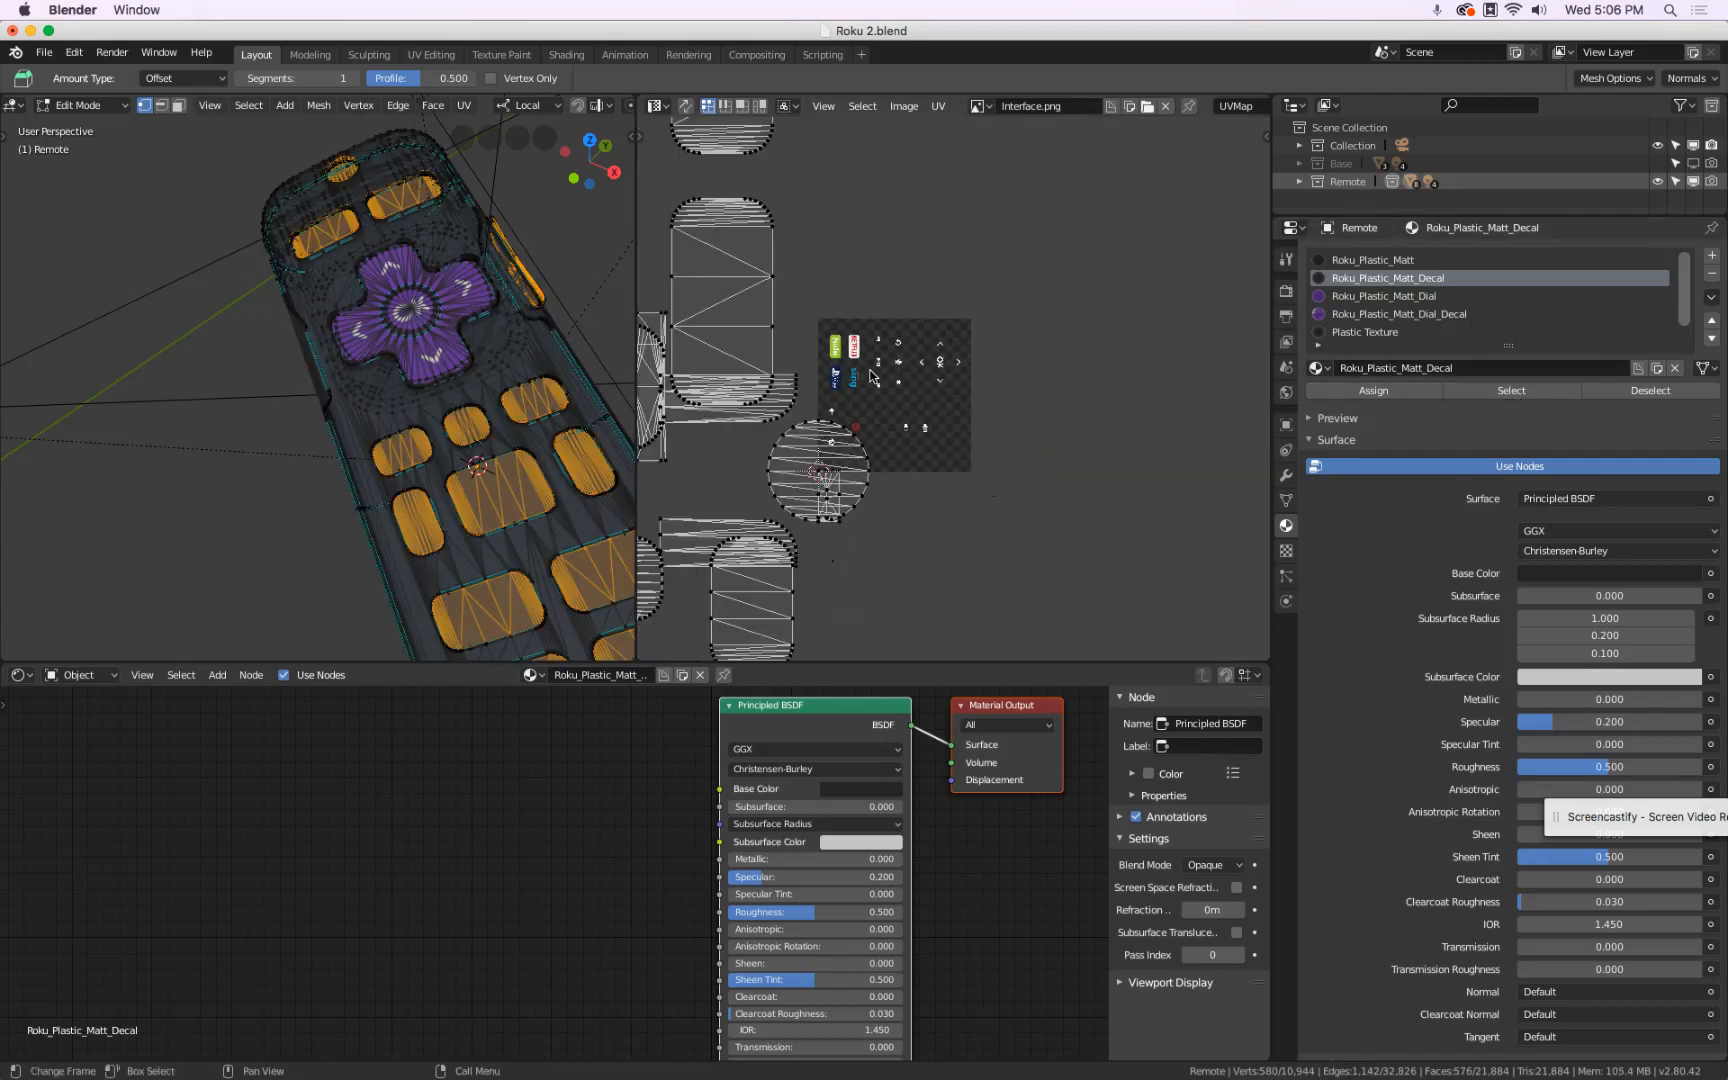
scroll(870, 374, up, 4)
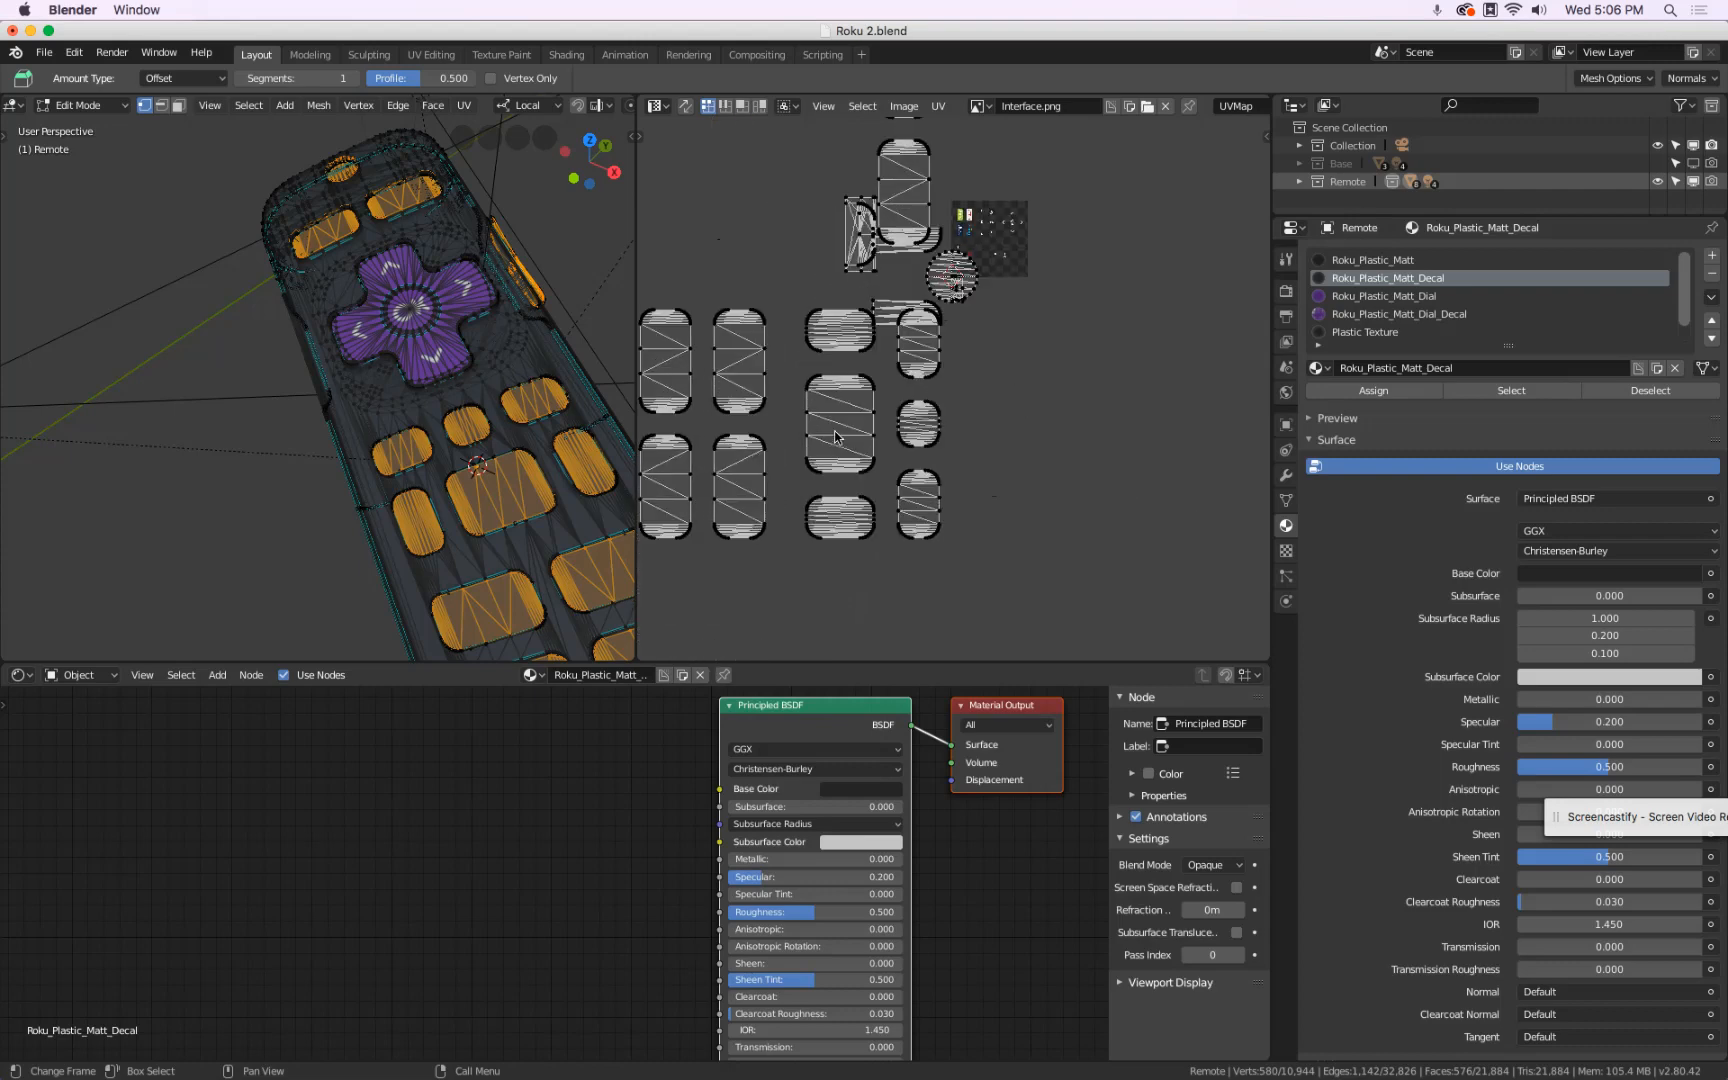
scroll(832, 332, up, 7)
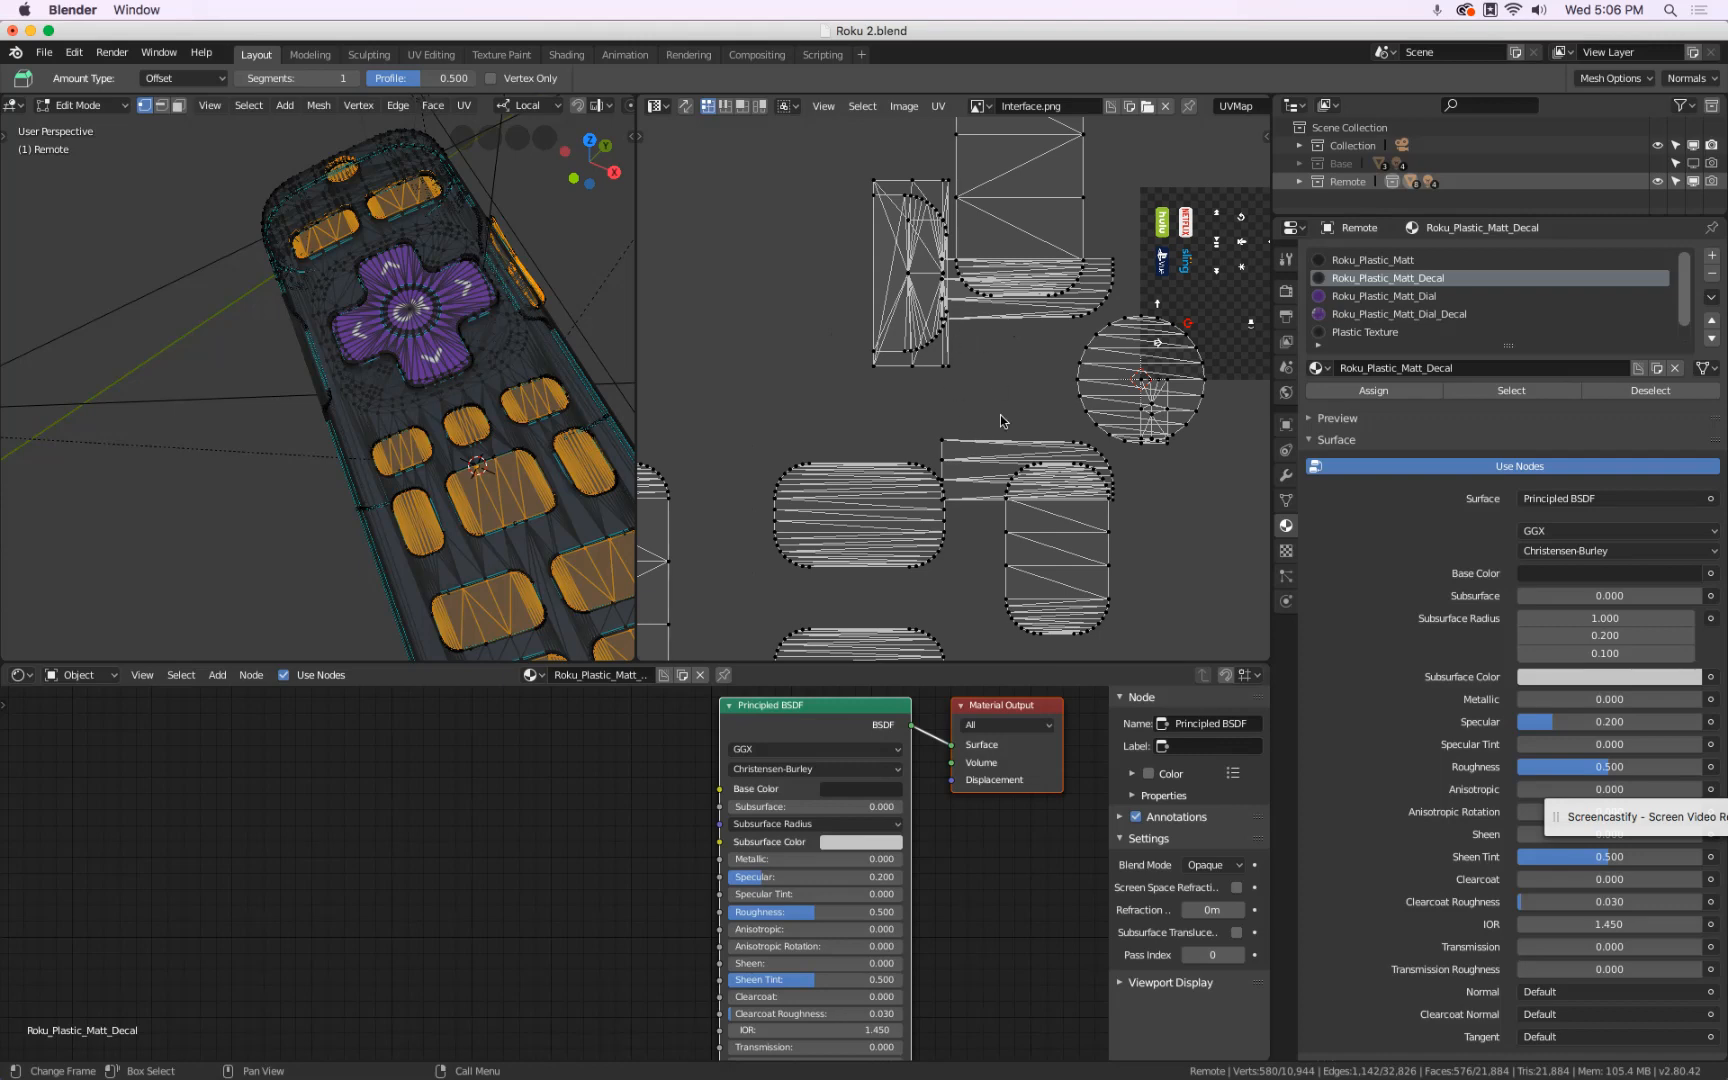
- Switch the 3D viewport to wireframe shading with the whole remote in view
middle_drag(578, 310, 453, 277)
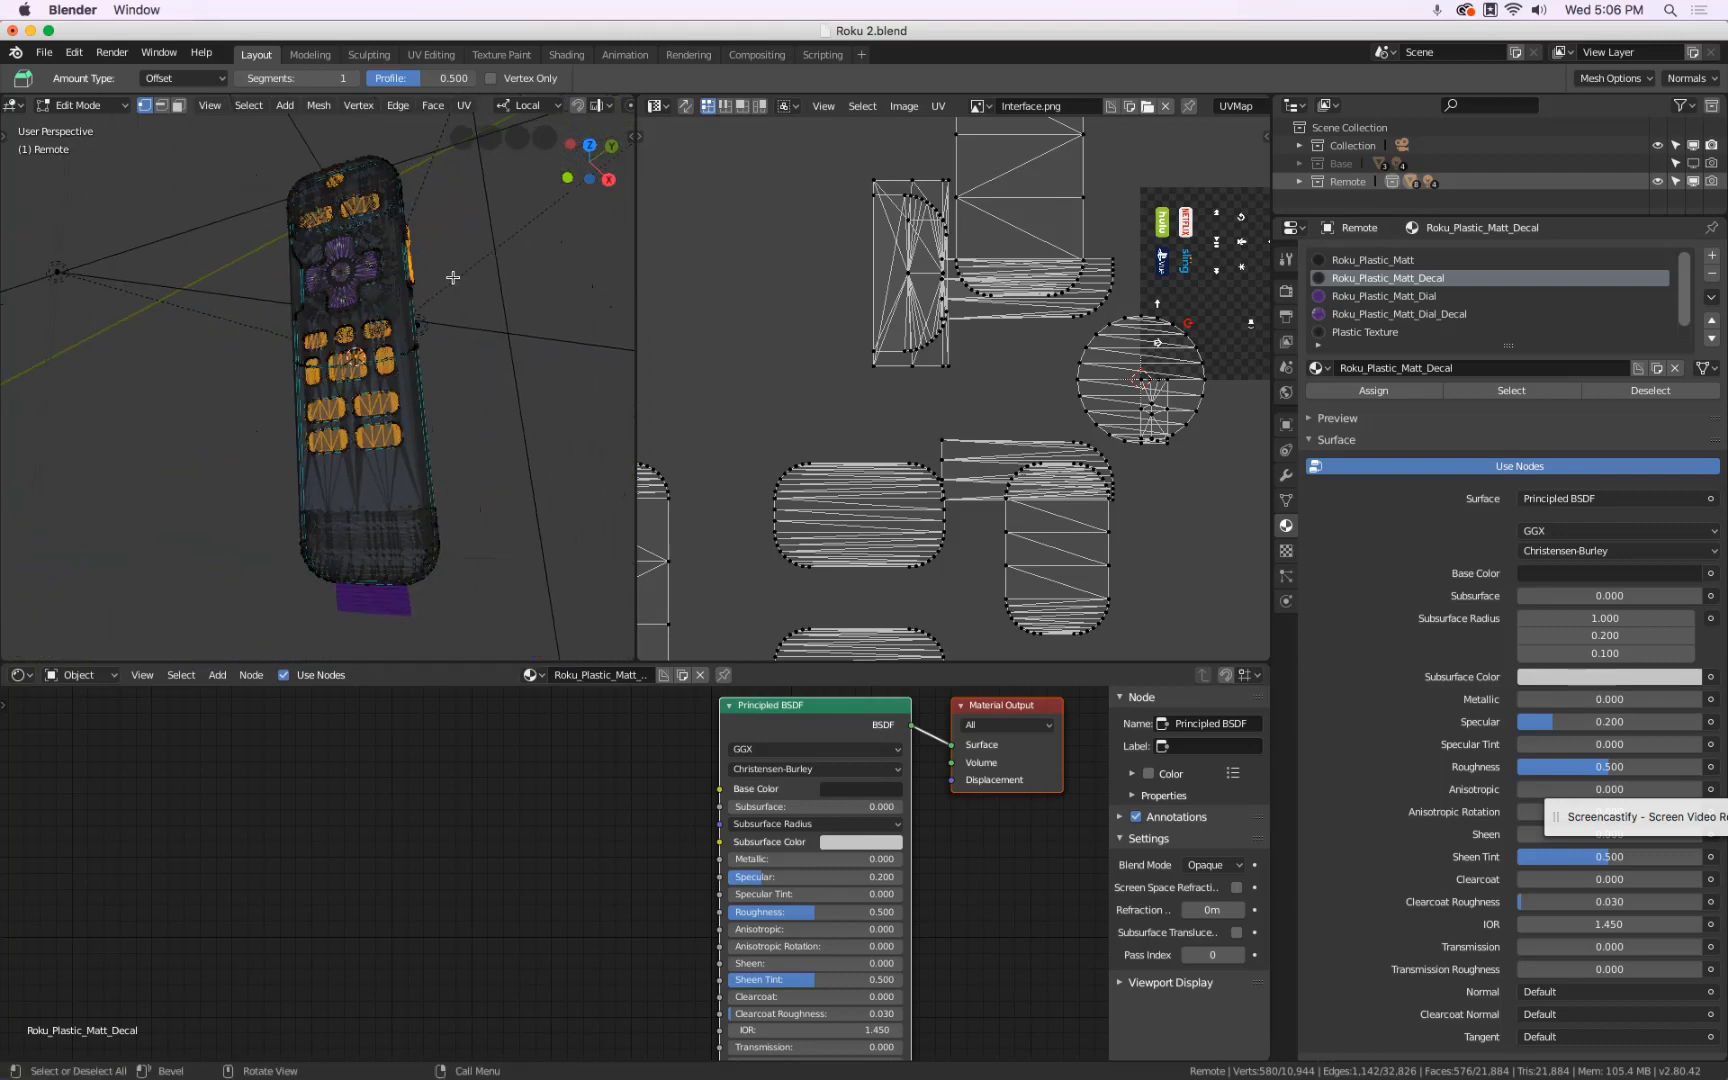
key(z)
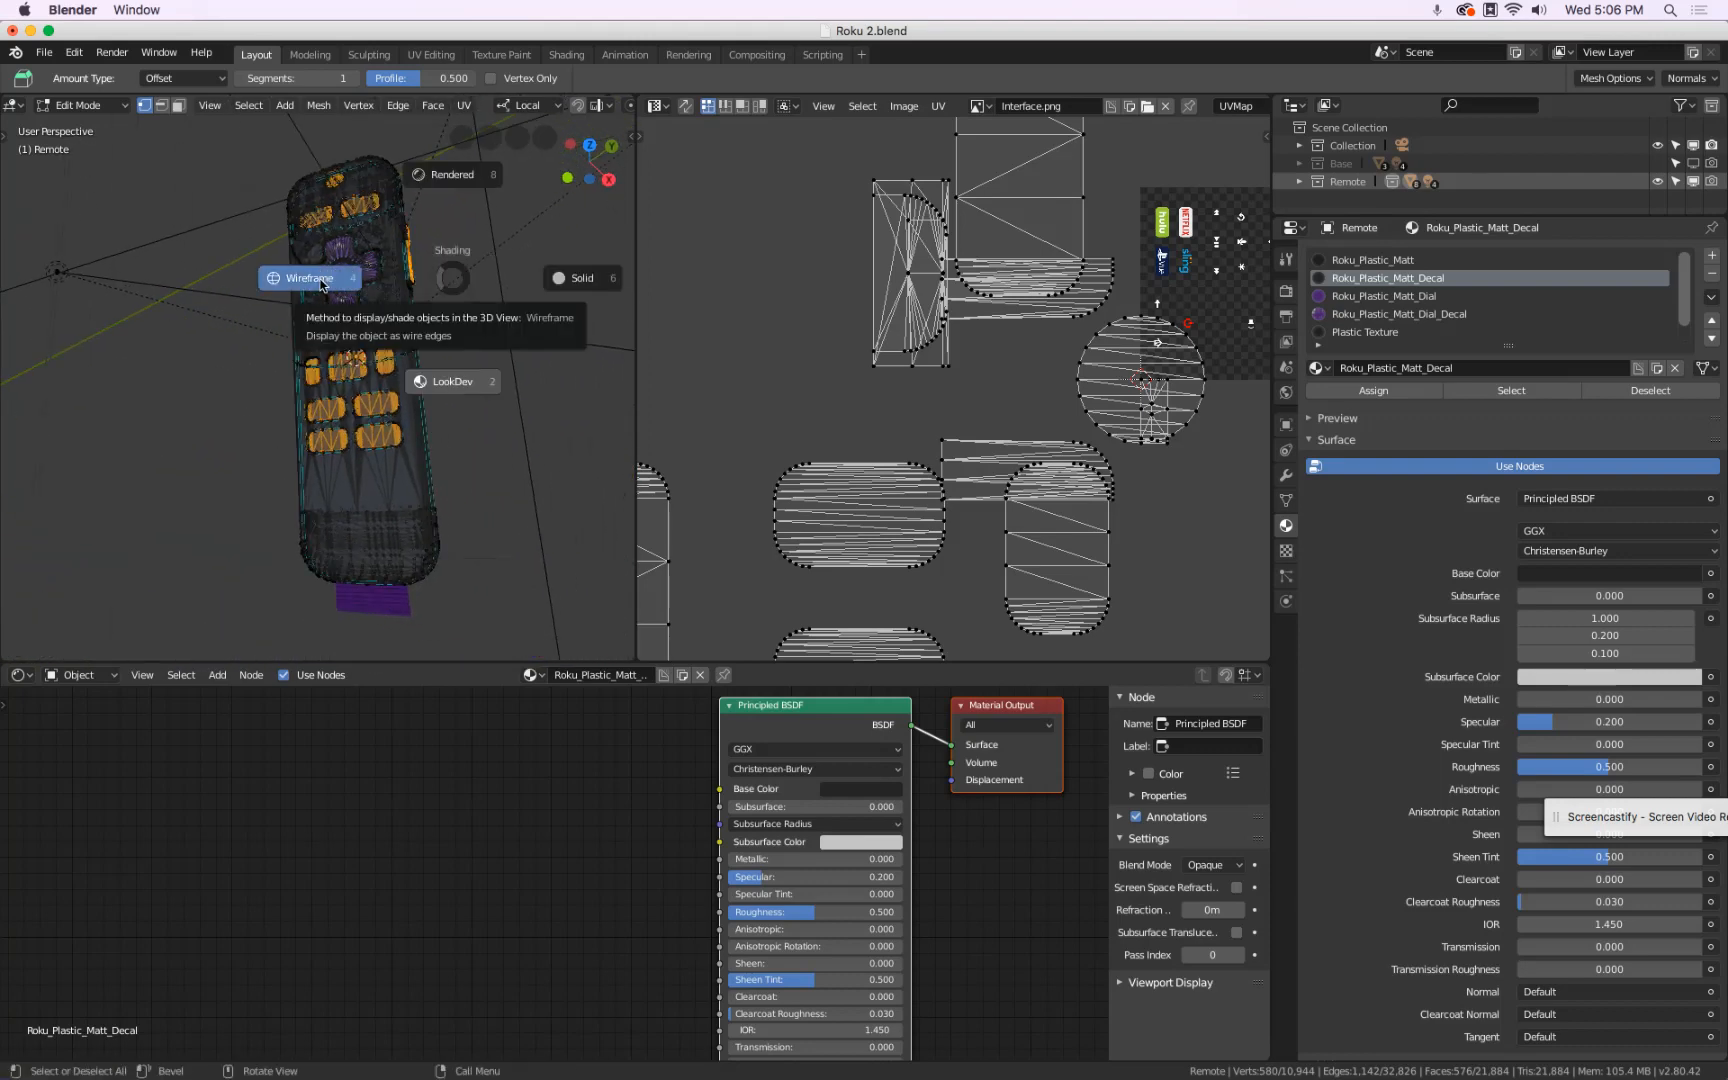
click(436, 108)
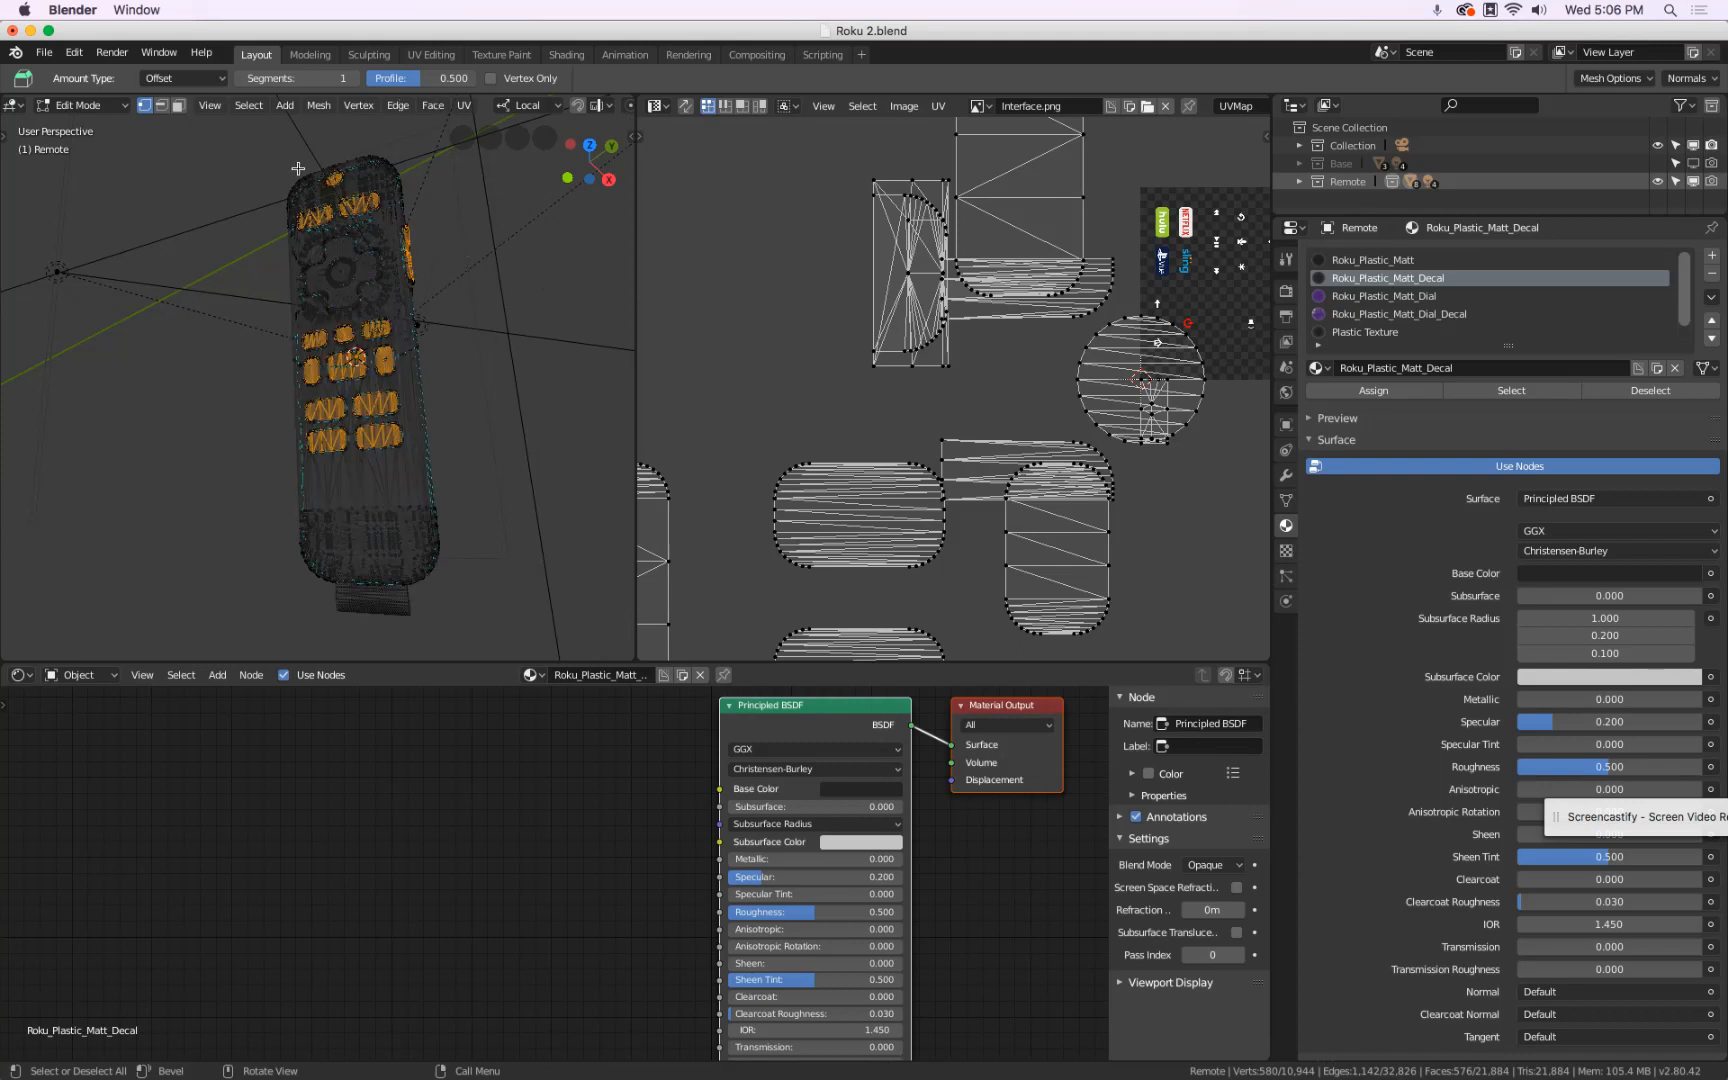
middle_drag(532, 104, 250, 104)
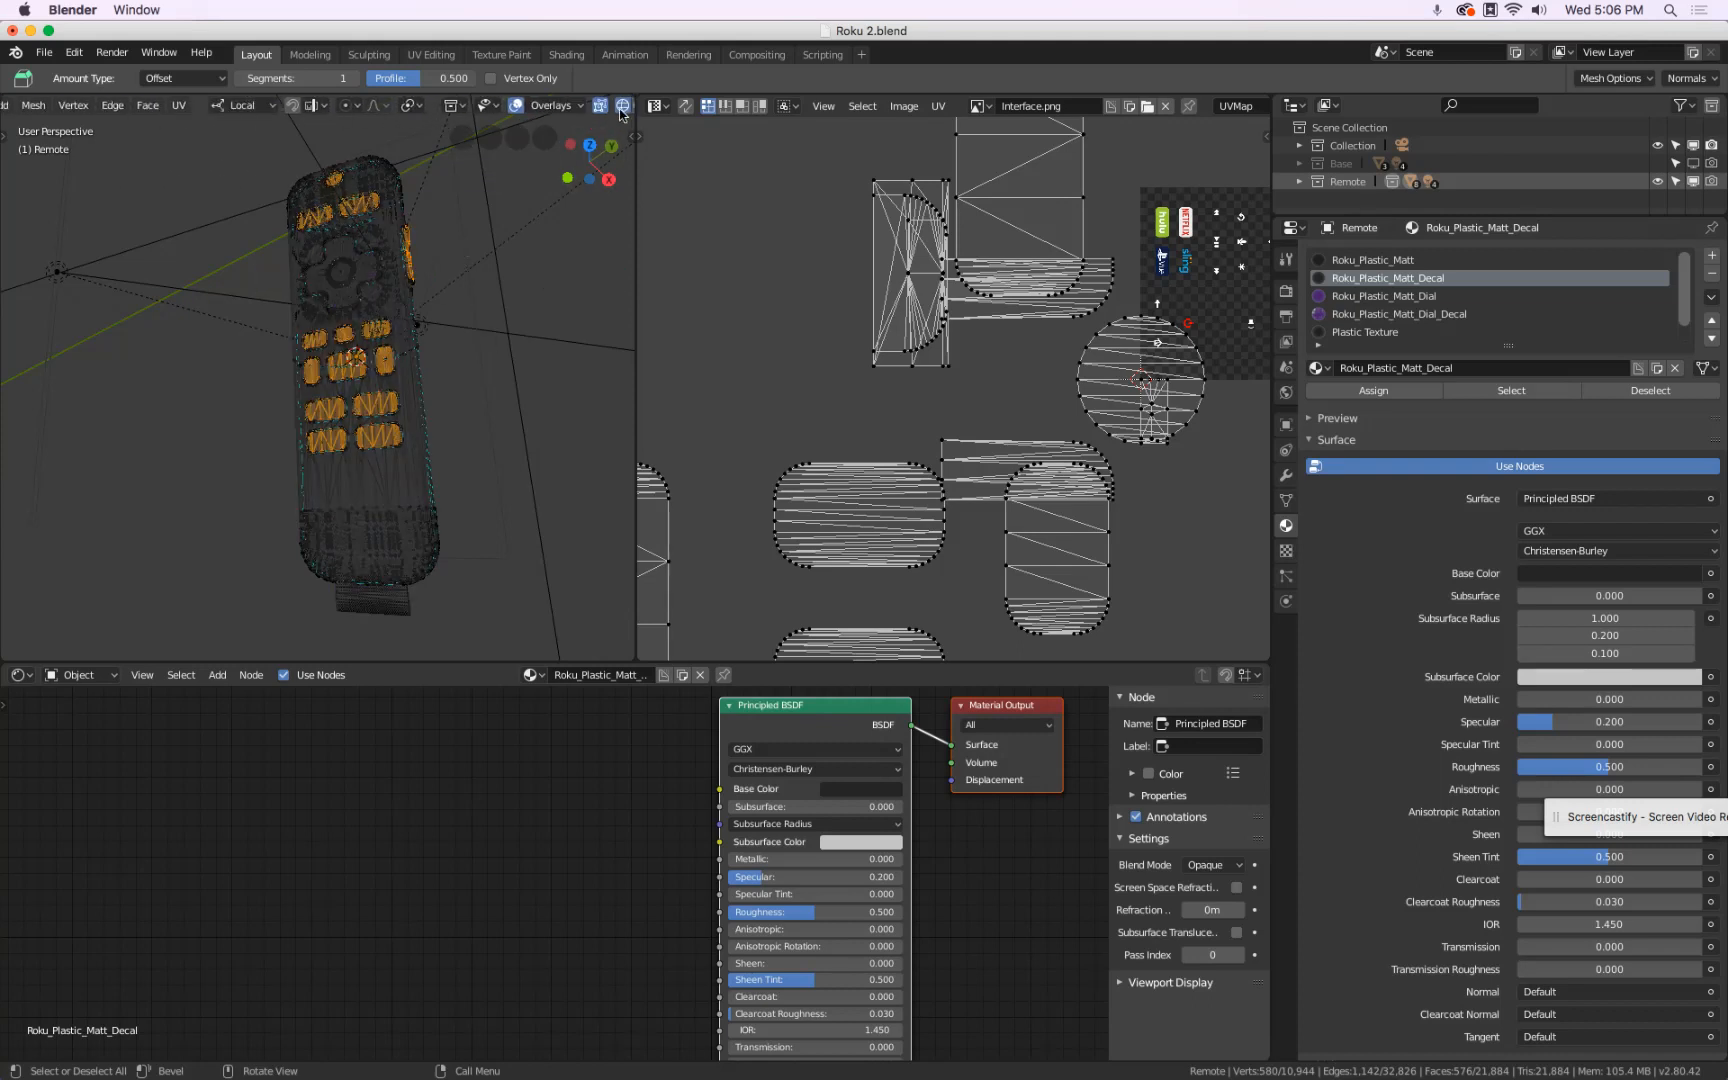
middle_drag(621, 113, 458, 107)
key(z)
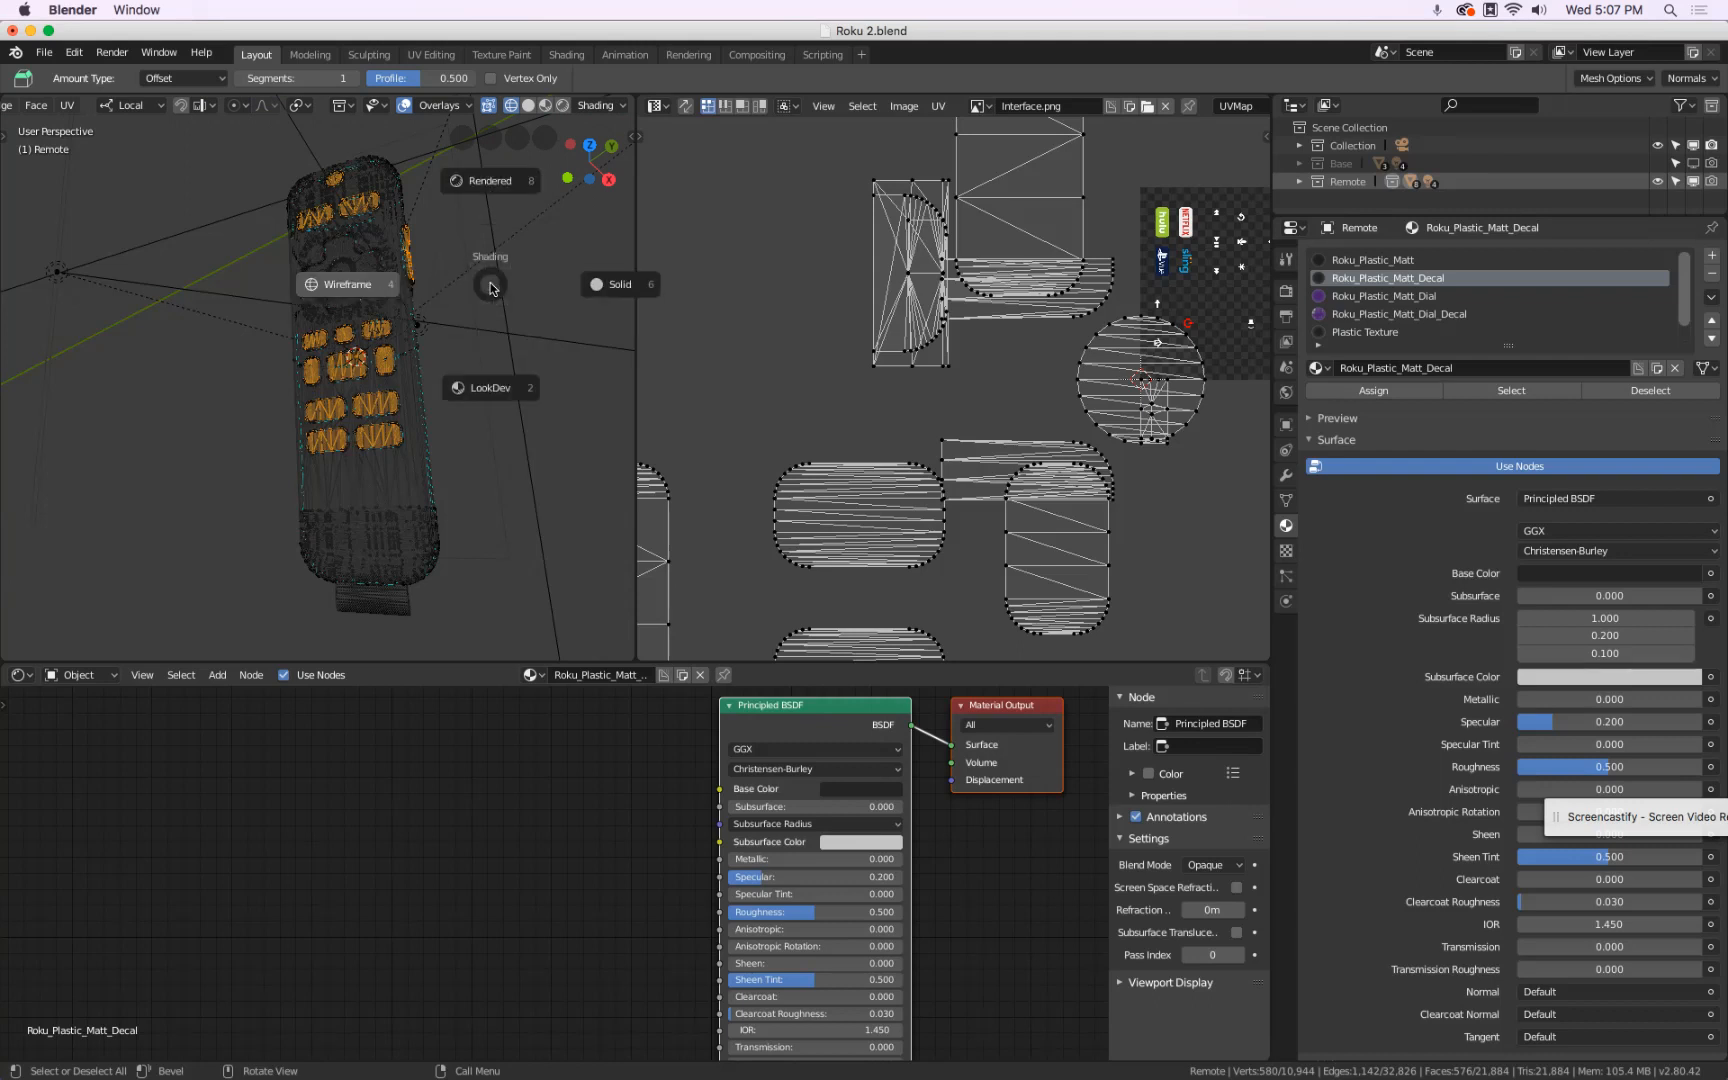
click(357, 281)
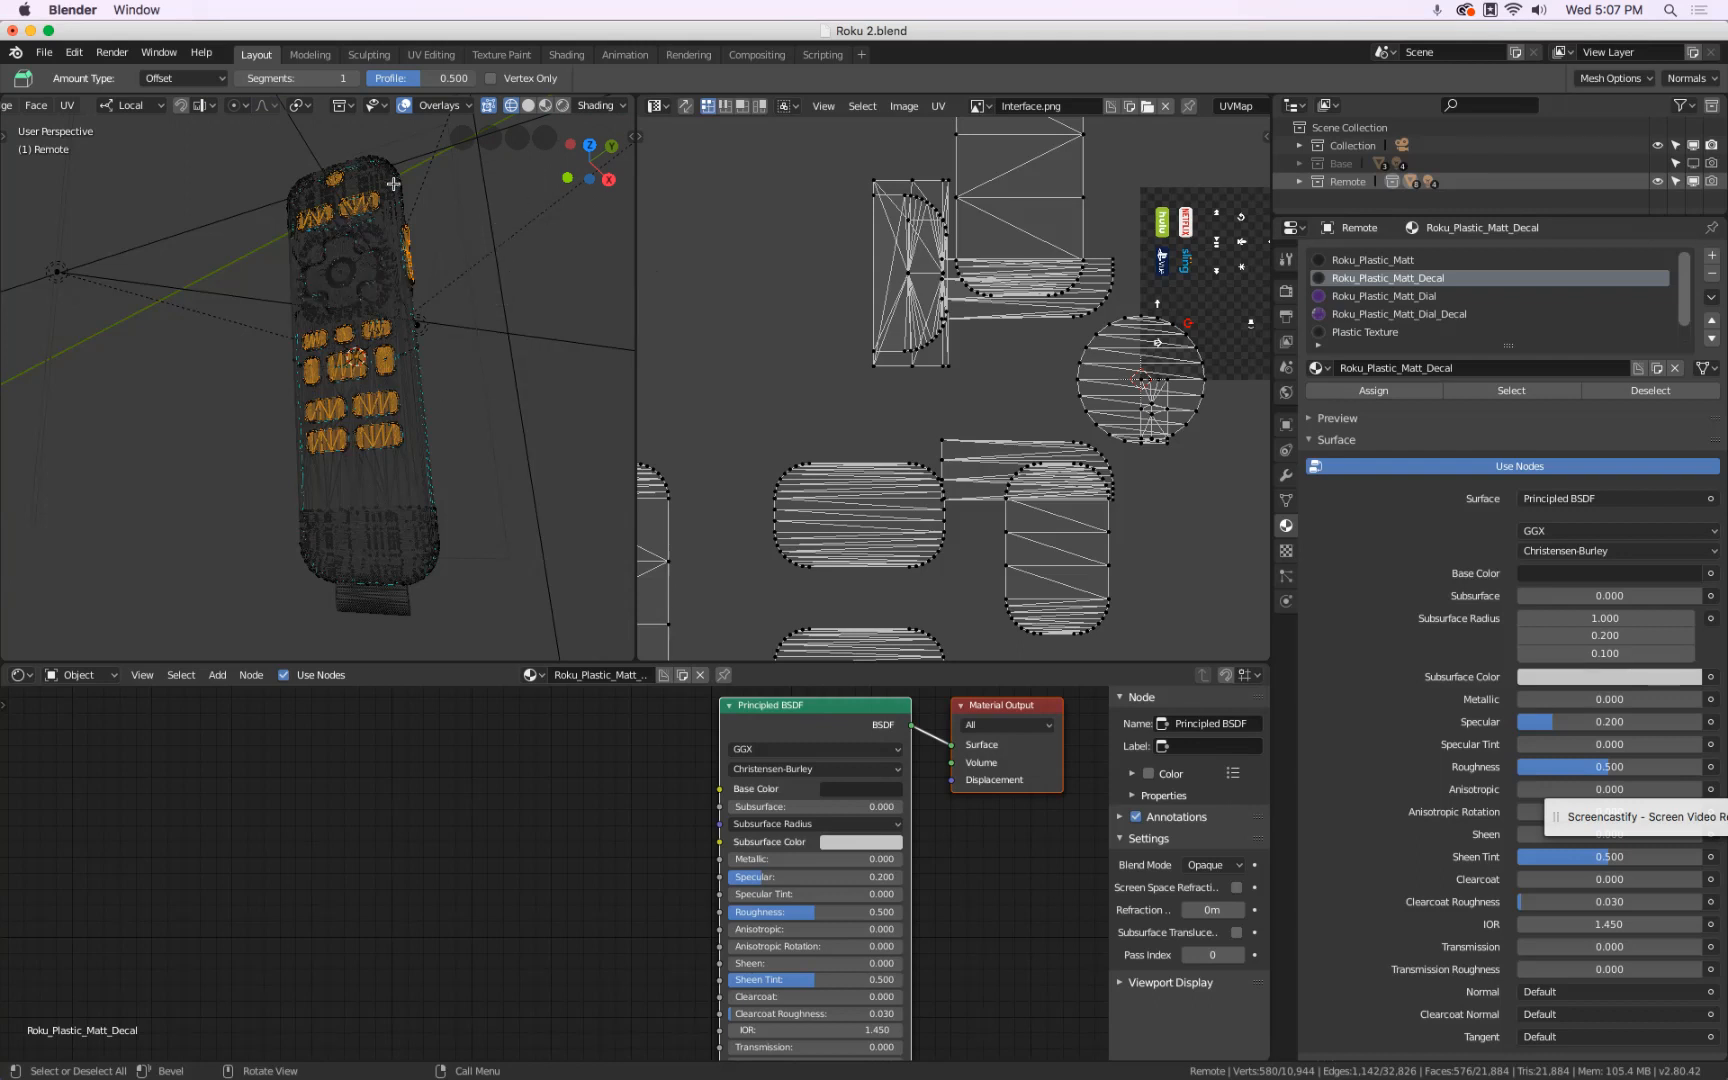
- Box-deselect the button faces on the remote's front, leaving only the side volume button selected
key(b)
drag(388, 236, 252, 151)
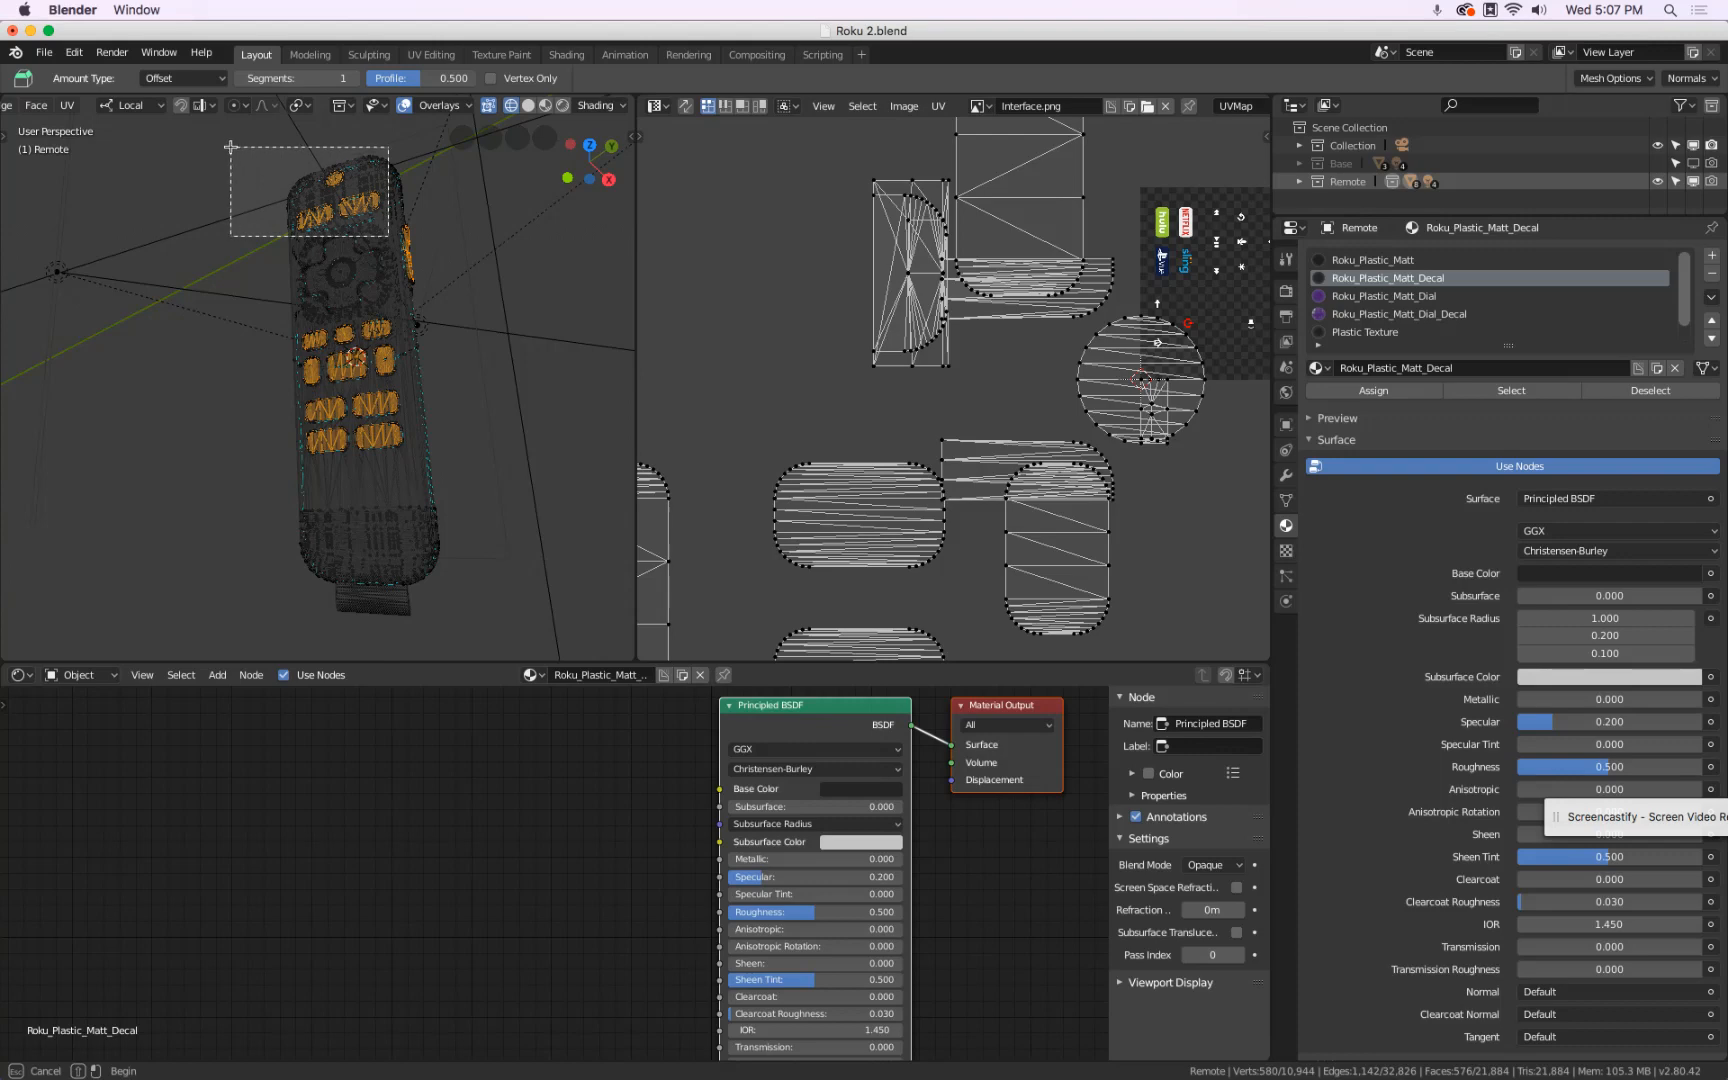
shift+drag(230, 147, 230, 147)
scroll(230, 147, down, 1)
key(b)
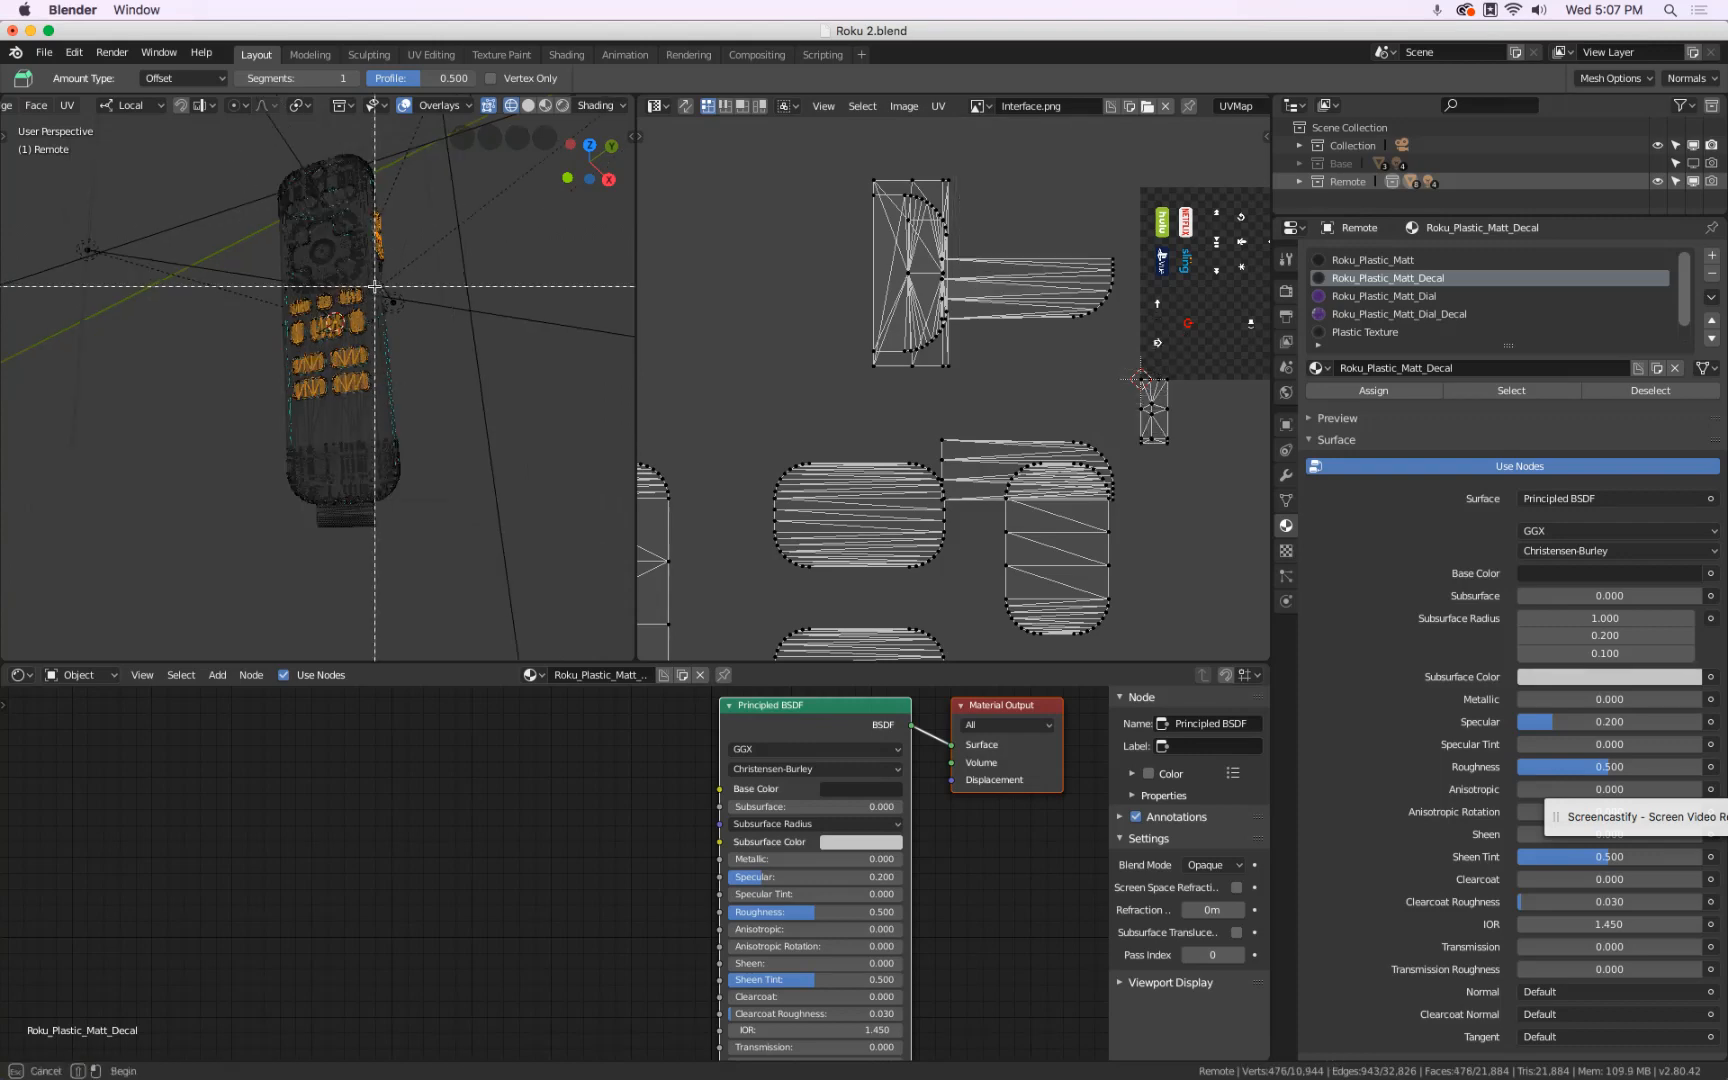
drag(376, 283, 211, 437)
key(b)
drag(277, 289, 405, 421)
key(b)
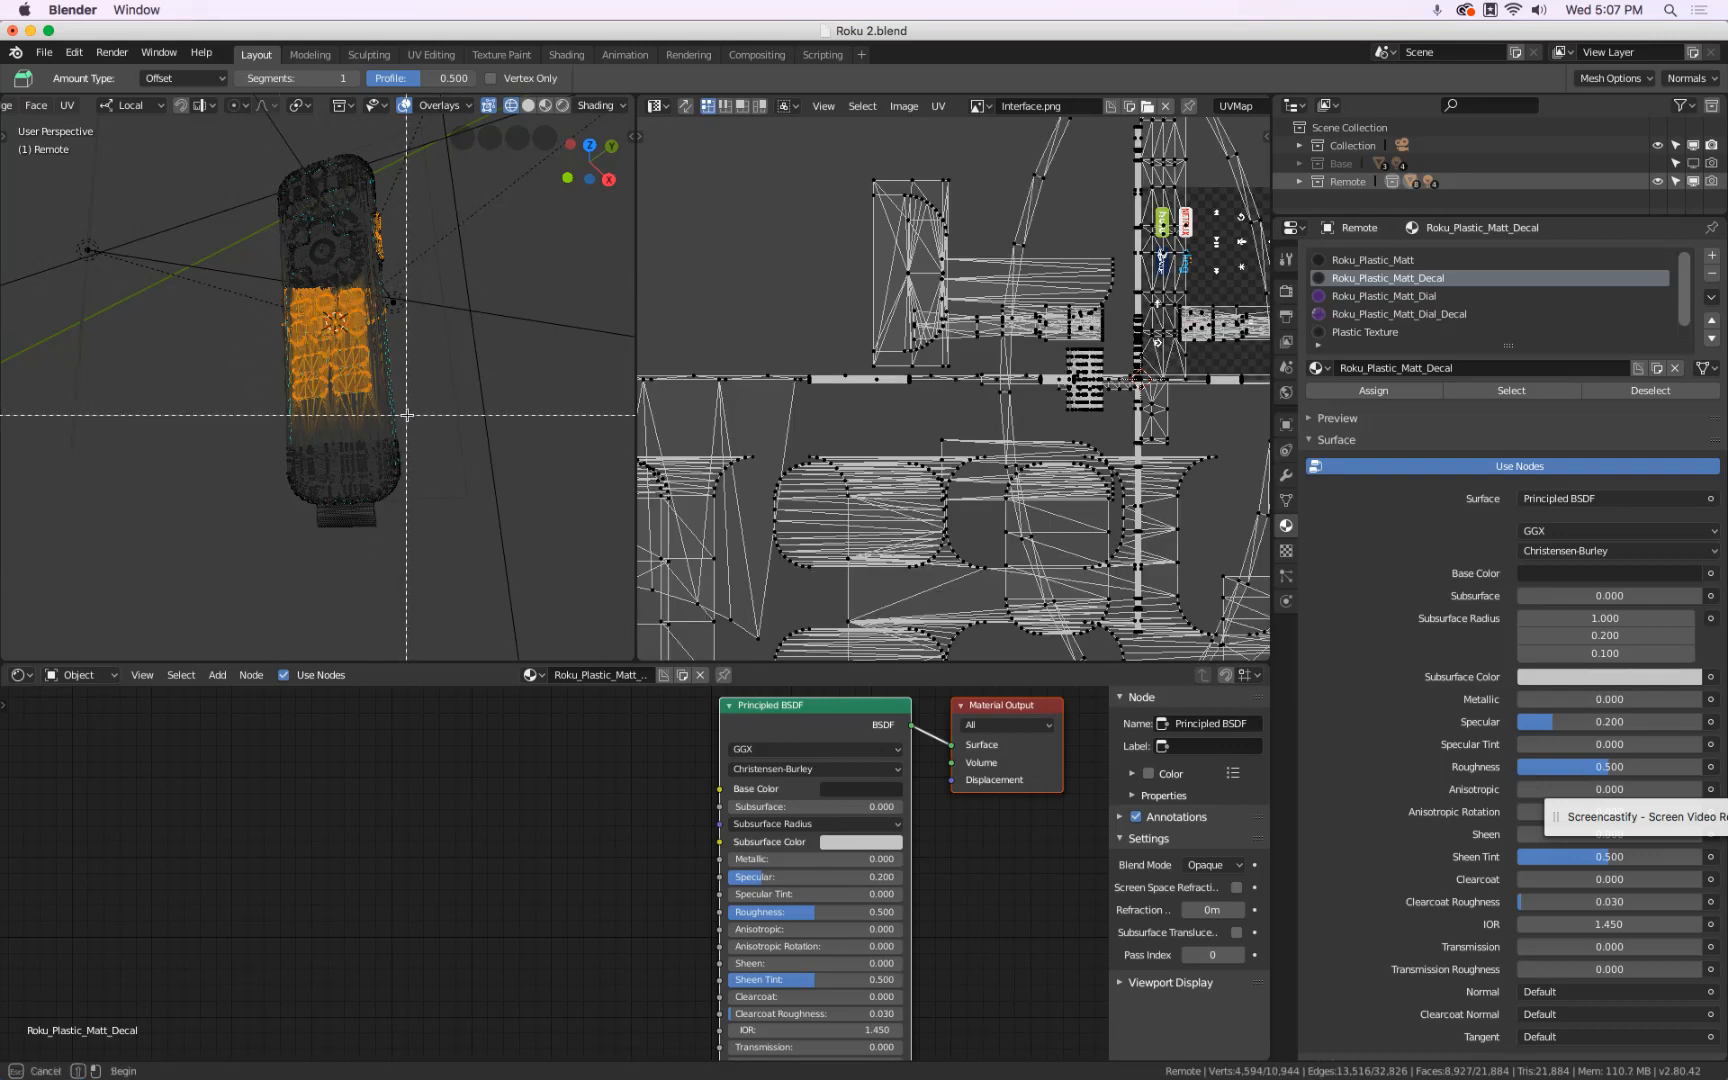
drag(417, 417, 201, 272)
- Unwrap the selected side volume button's faces
scroll(377, 217, up, 5)
middle_drag(468, 324, 262, 257)
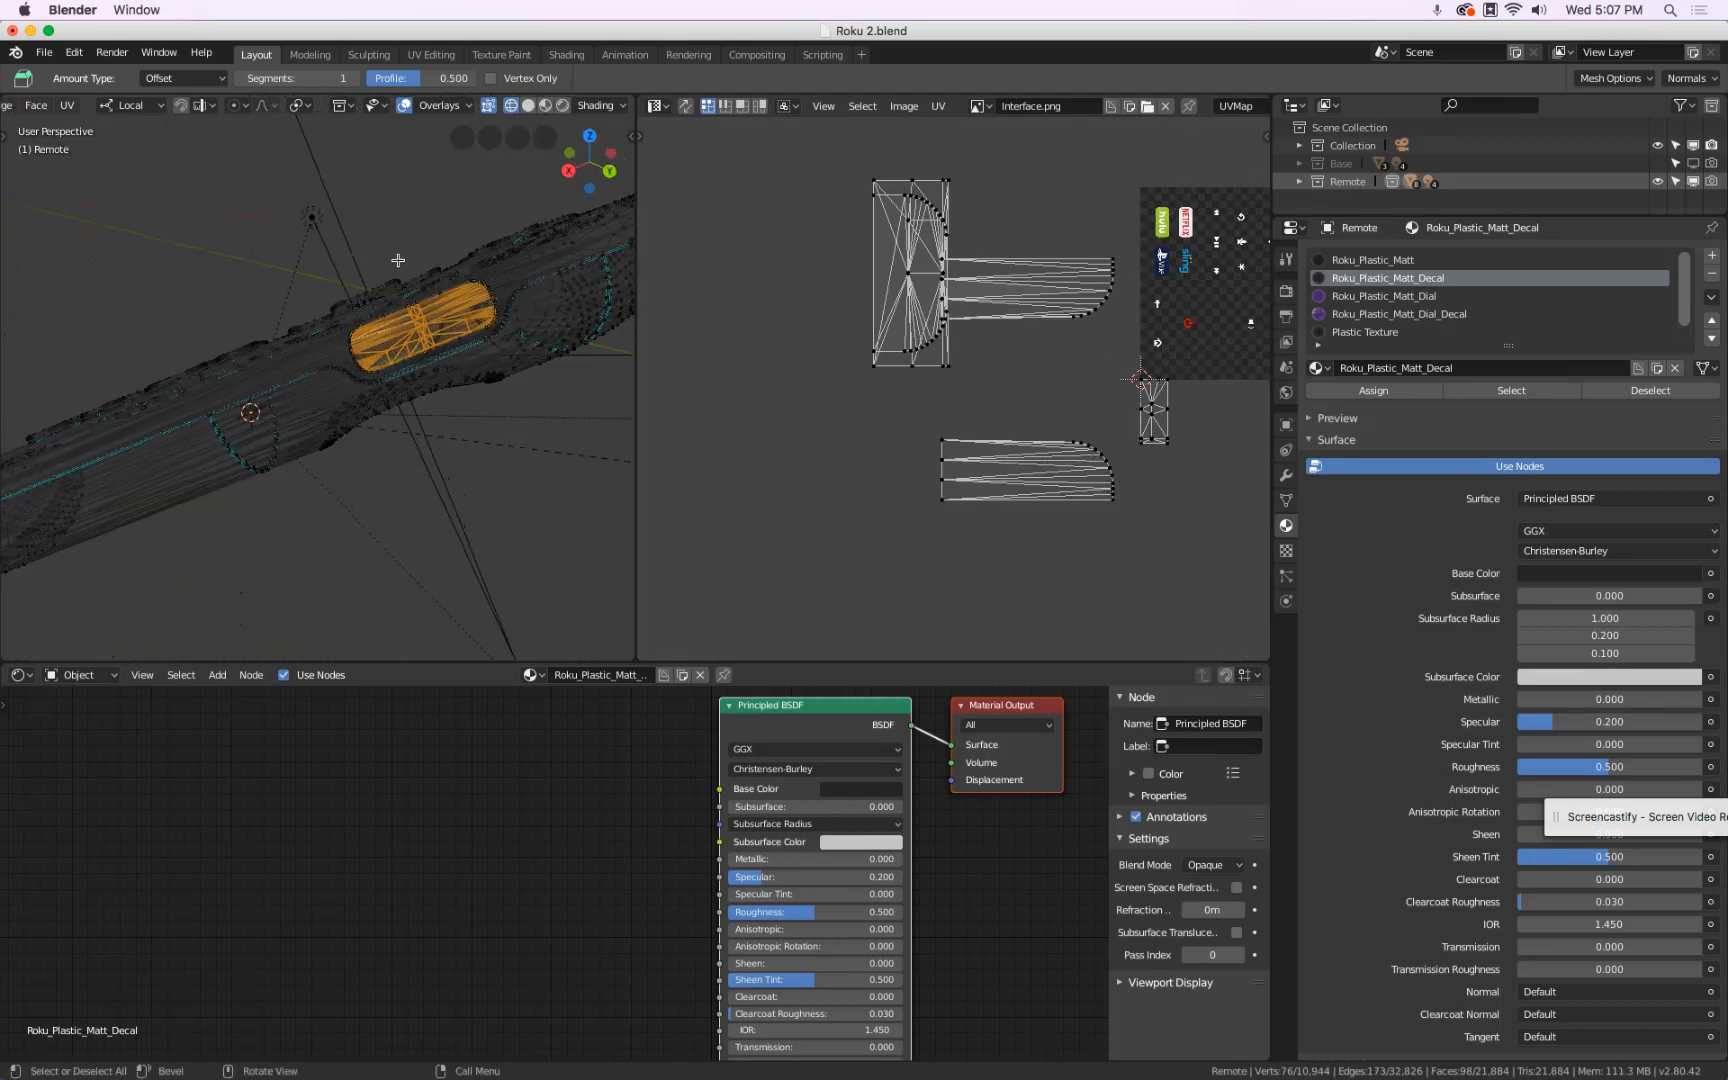
key(u)
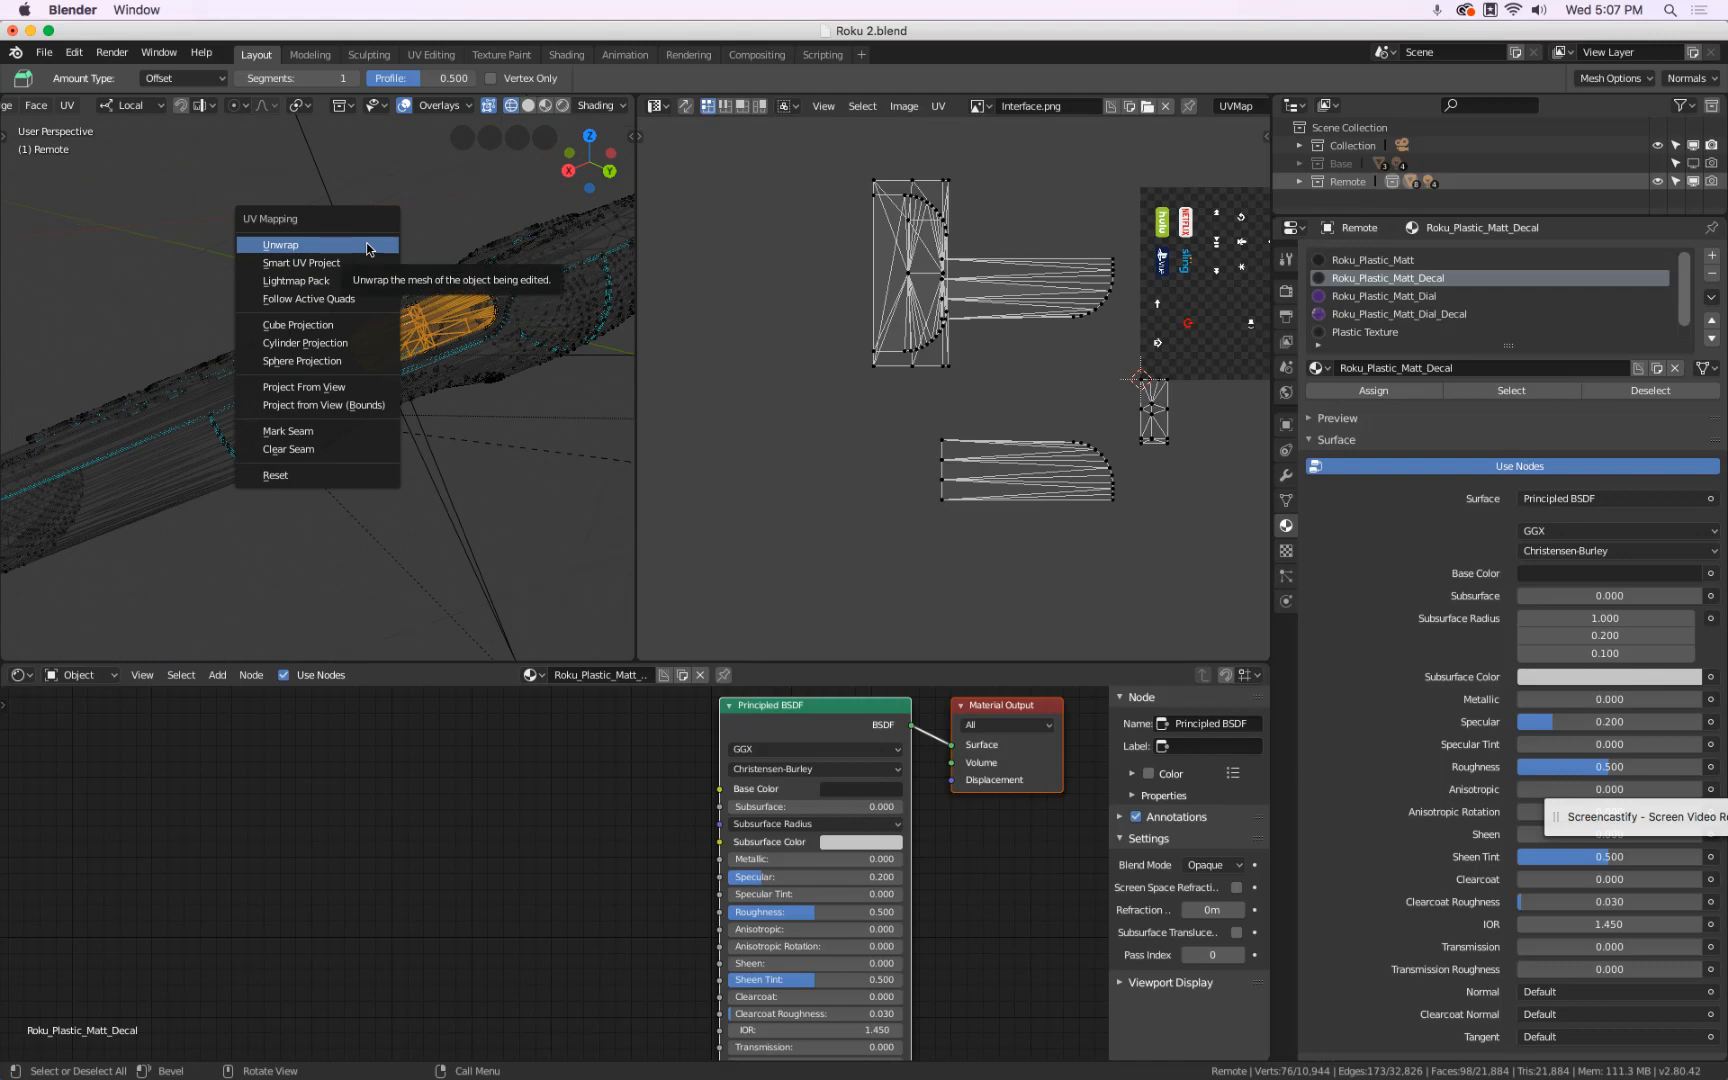
click(367, 249)
middle_drag(1187, 250, 997, 290)
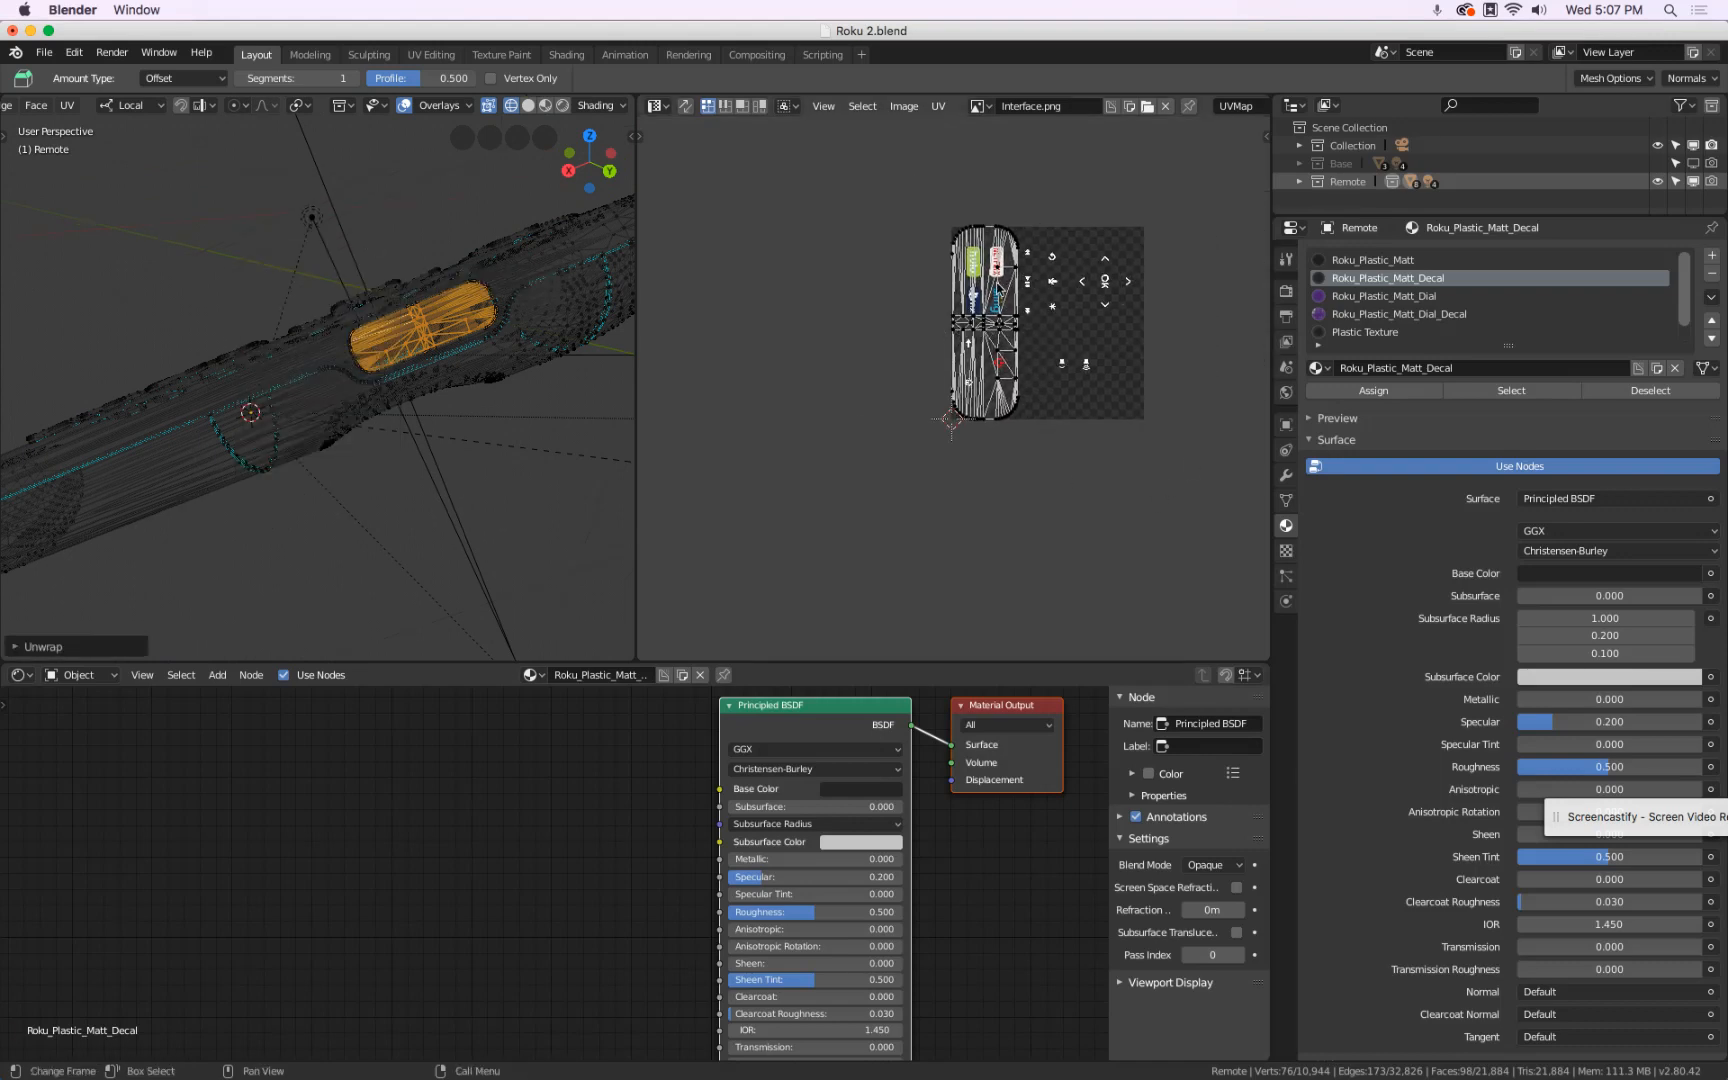
scroll(1008, 296, up, 3)
scroll(1010, 300, down, 2)
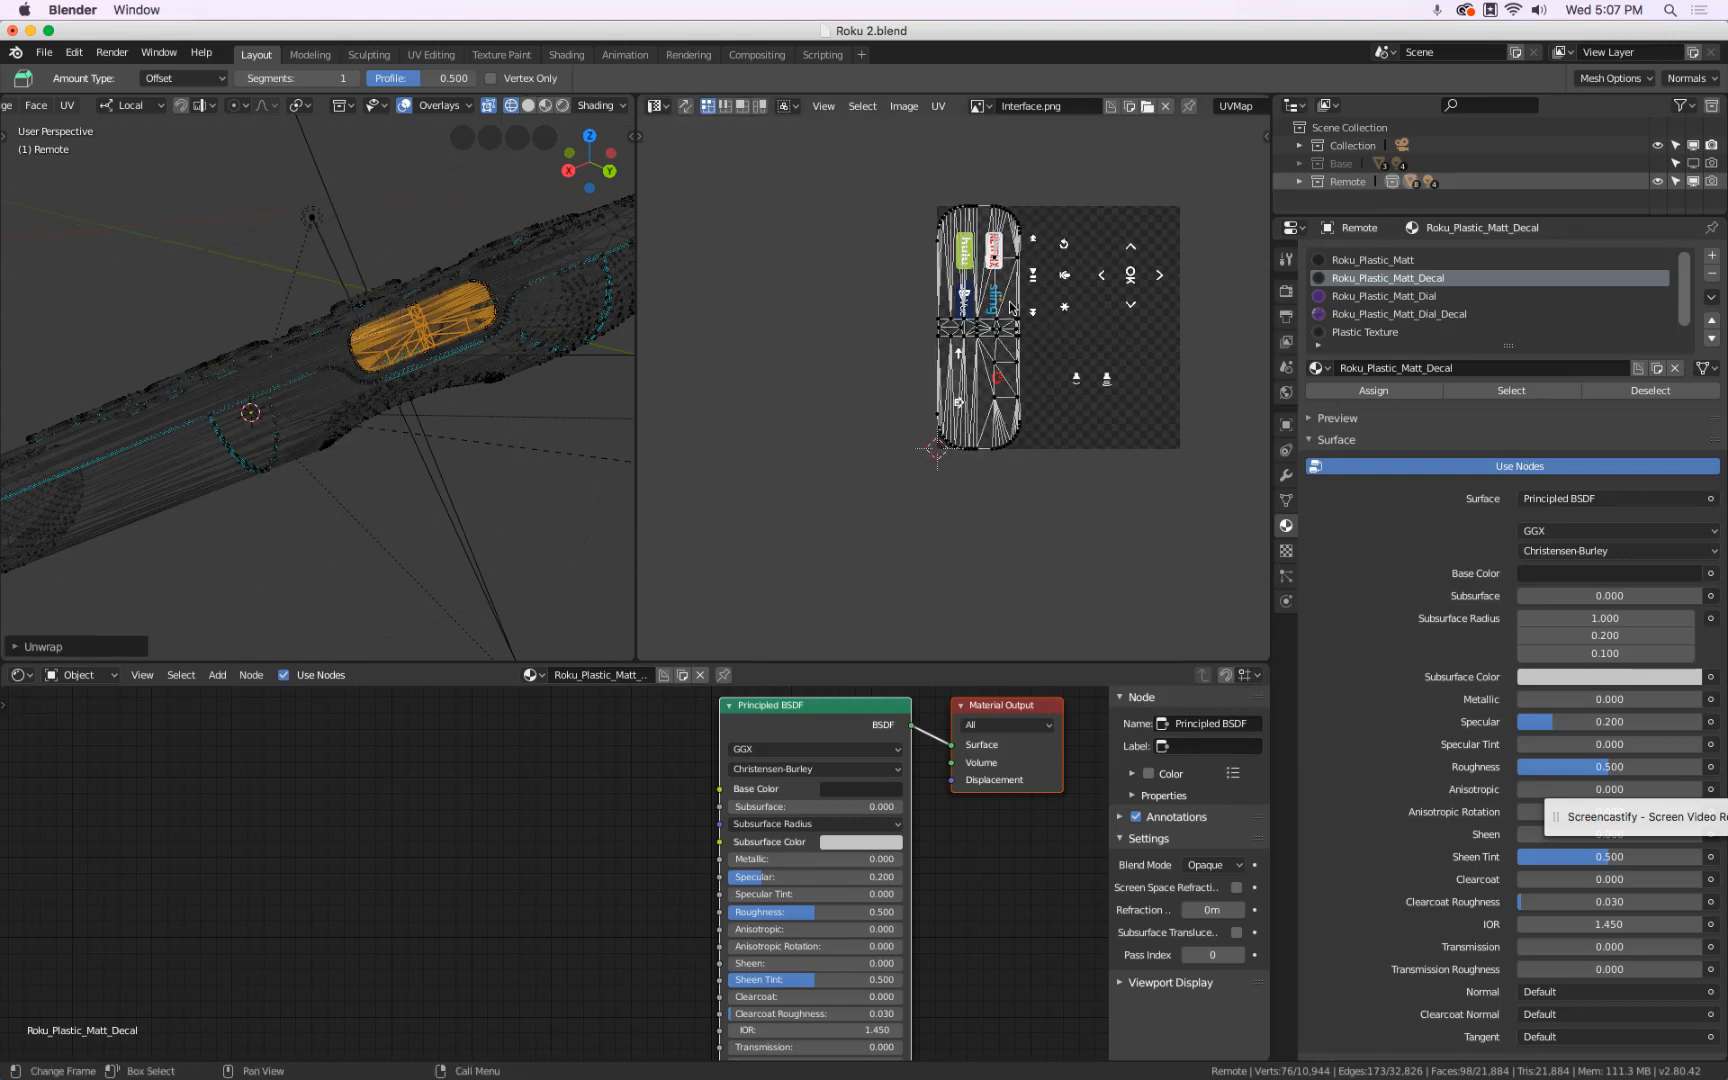
scroll(1013, 308, up, 1)
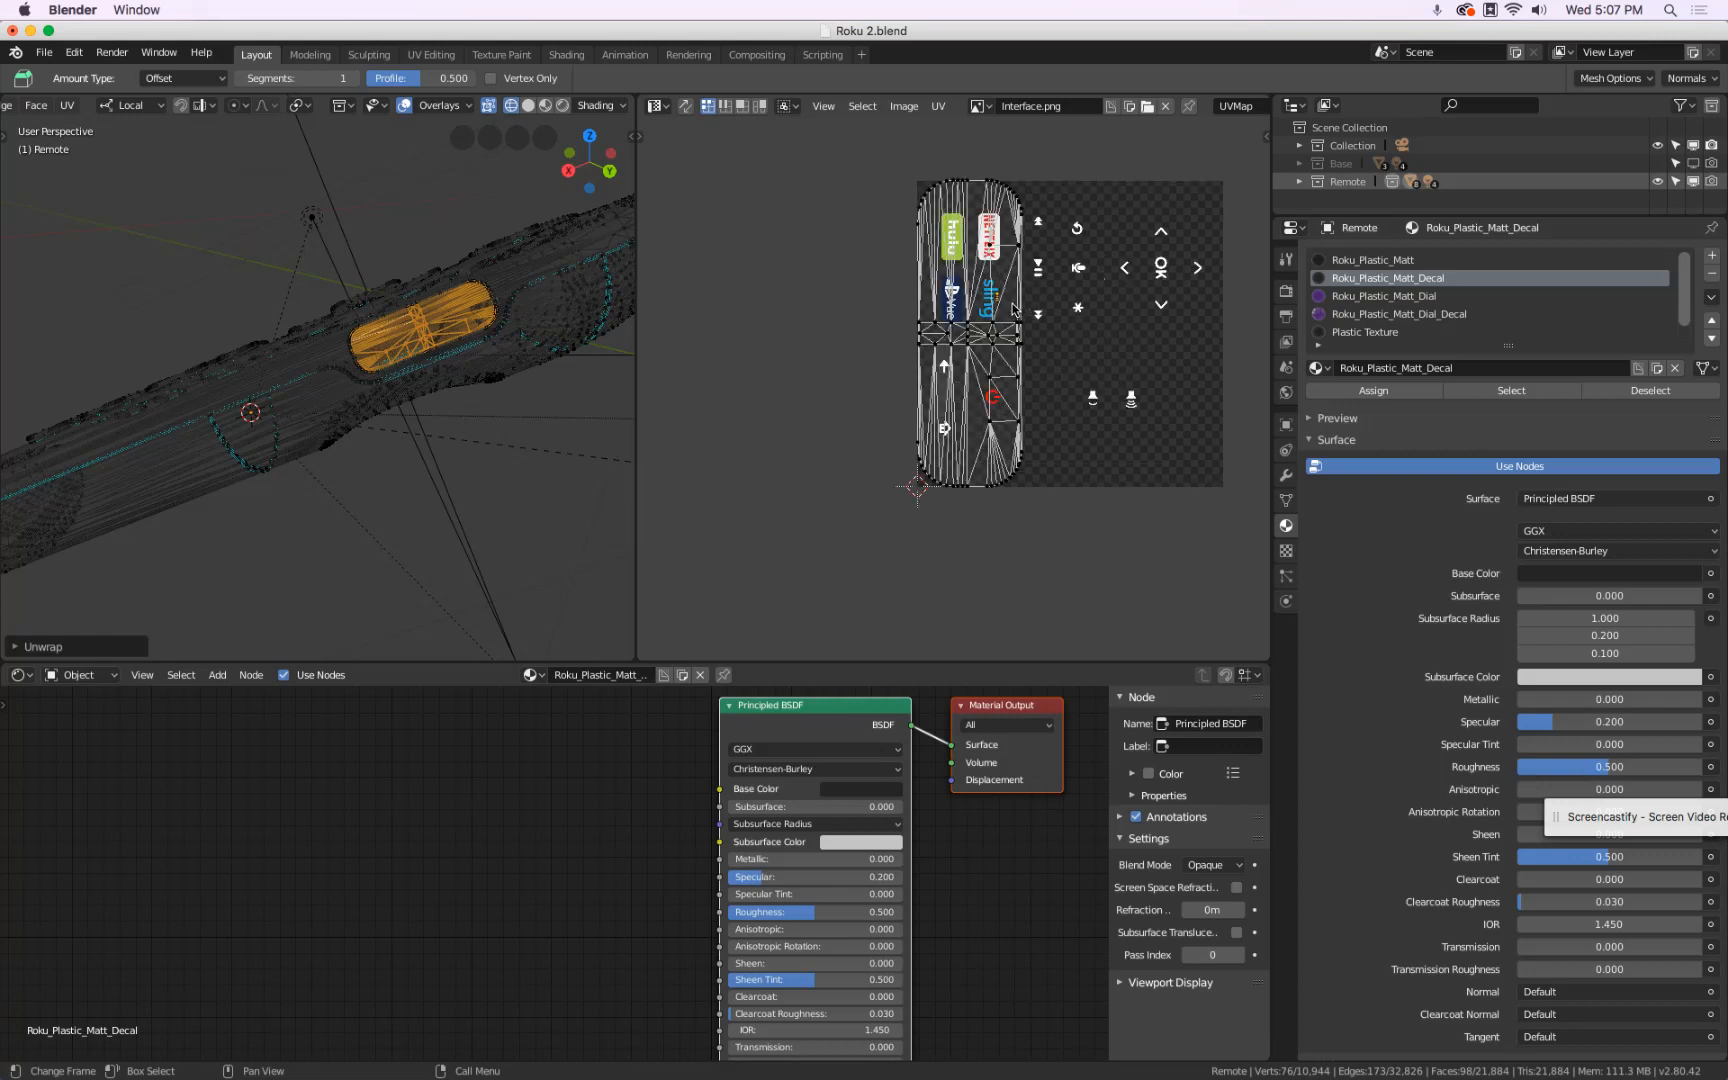
- Scale the volume button's UV island down to a small size and rotate it 90 degrees
key(a)
key(s)
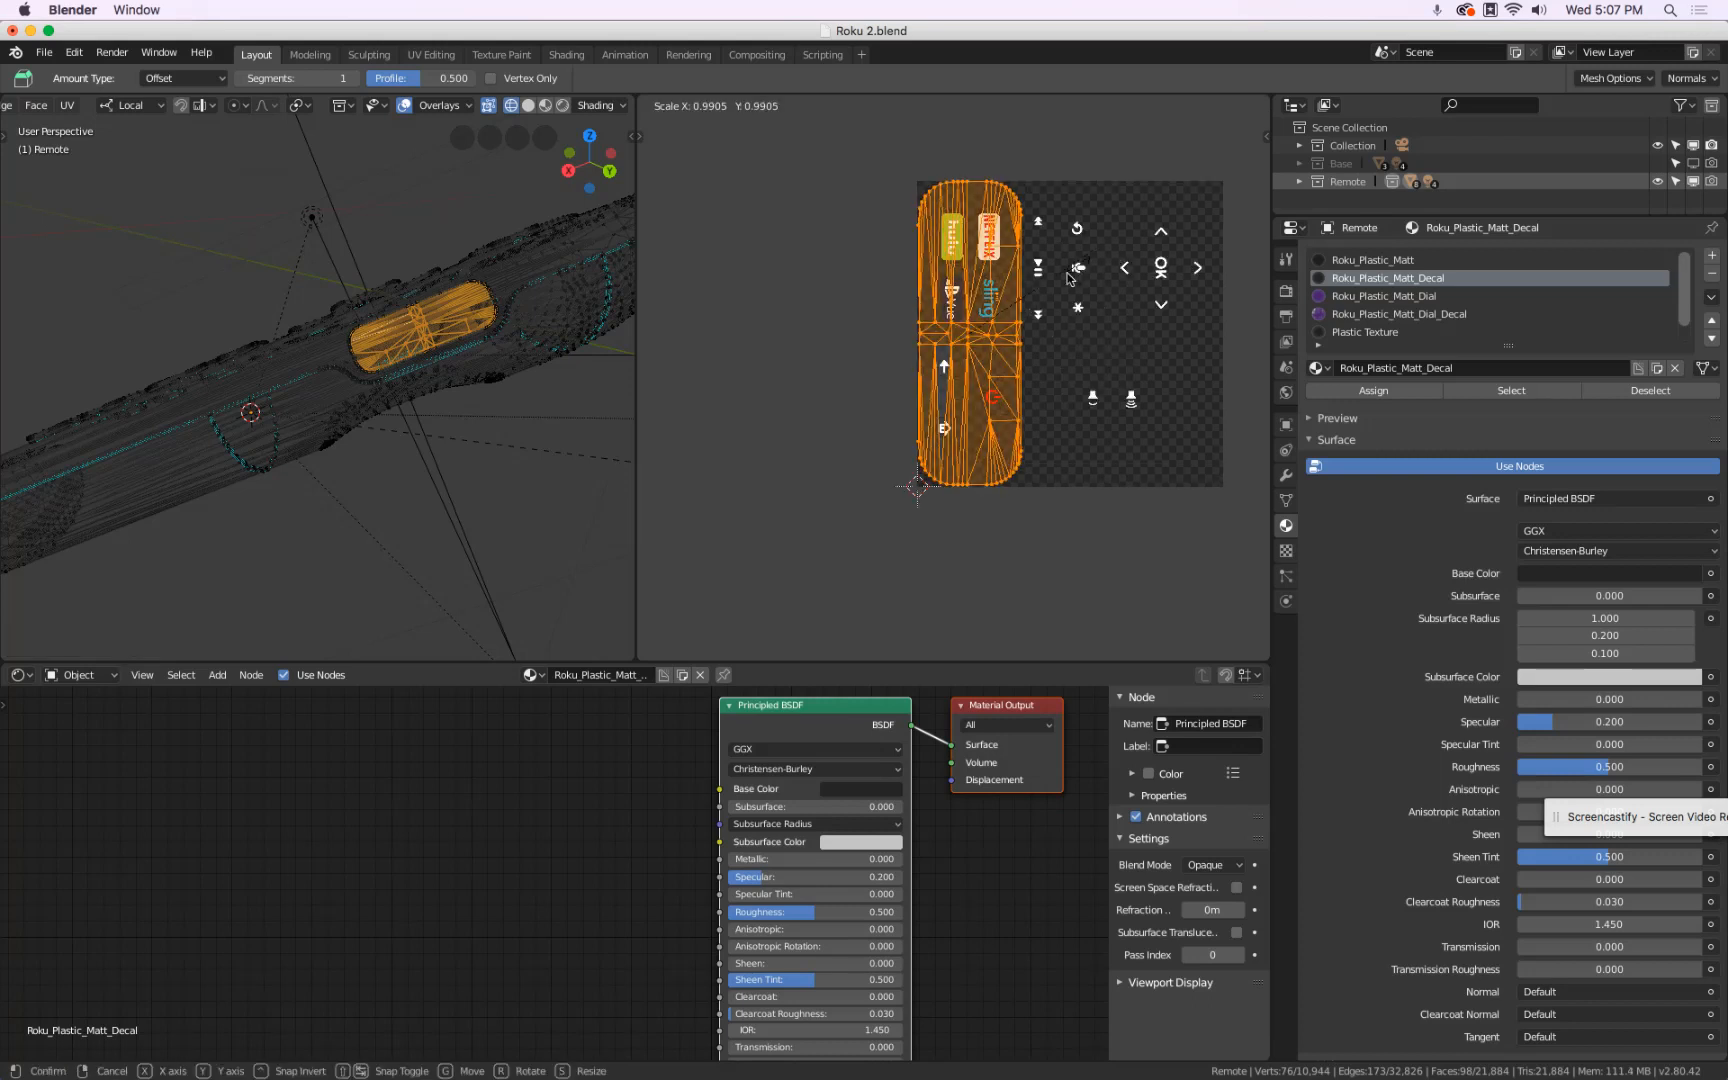
click(986, 338)
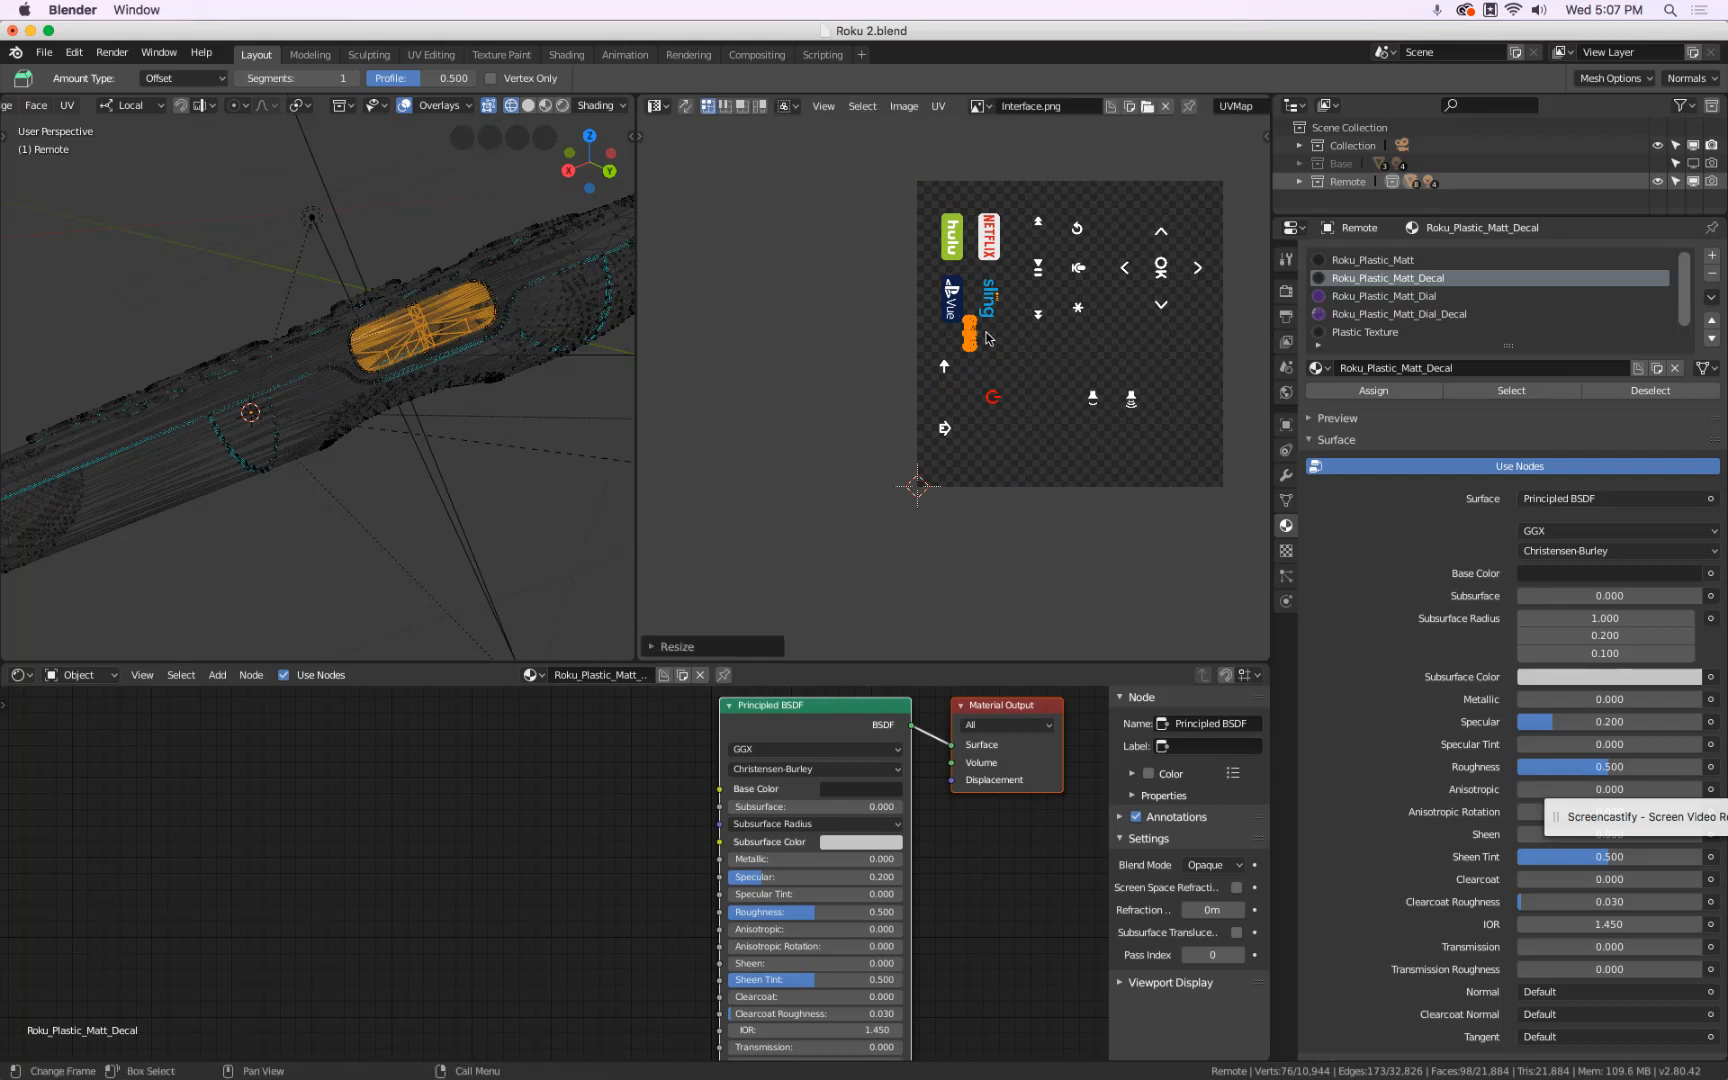
scroll(995, 335, up, 3)
text(r90)
key(Return)
- Move the volume button's UV island onto the two volume icons and enlarge it to enclose both
middle_drag(1008, 386, 888, 368)
key(g)
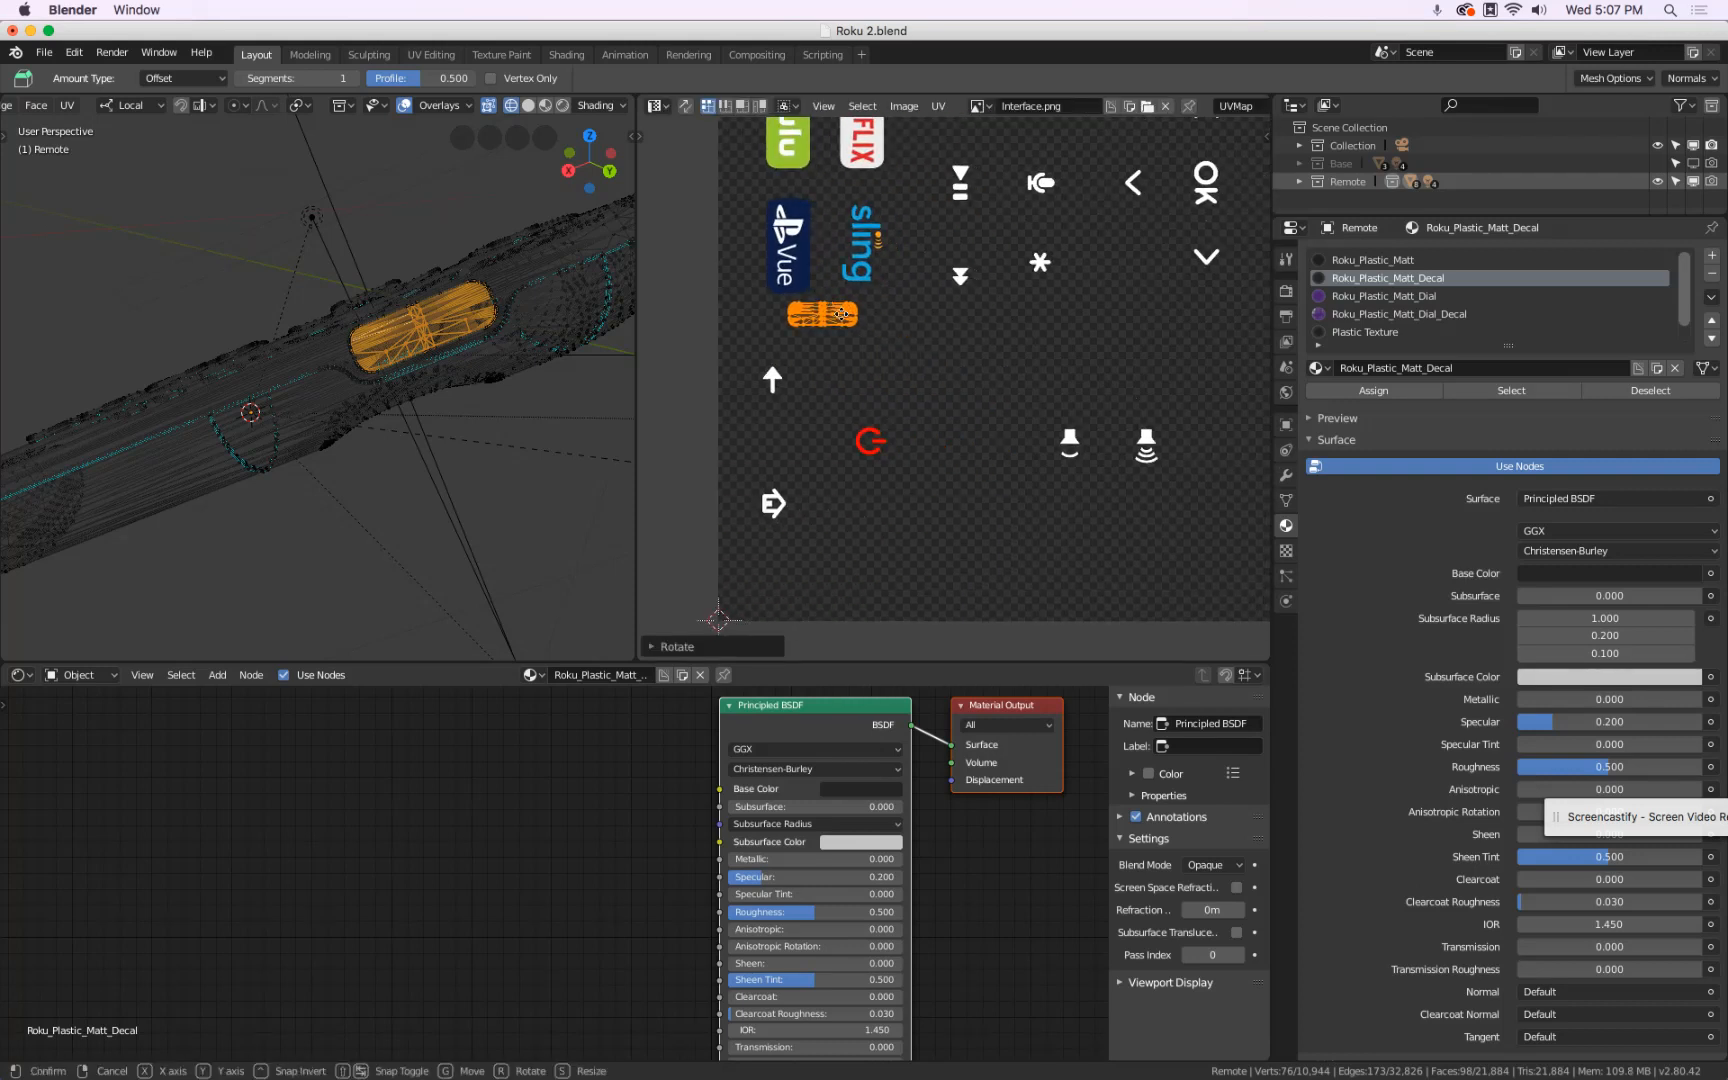
click(1109, 421)
key(s)
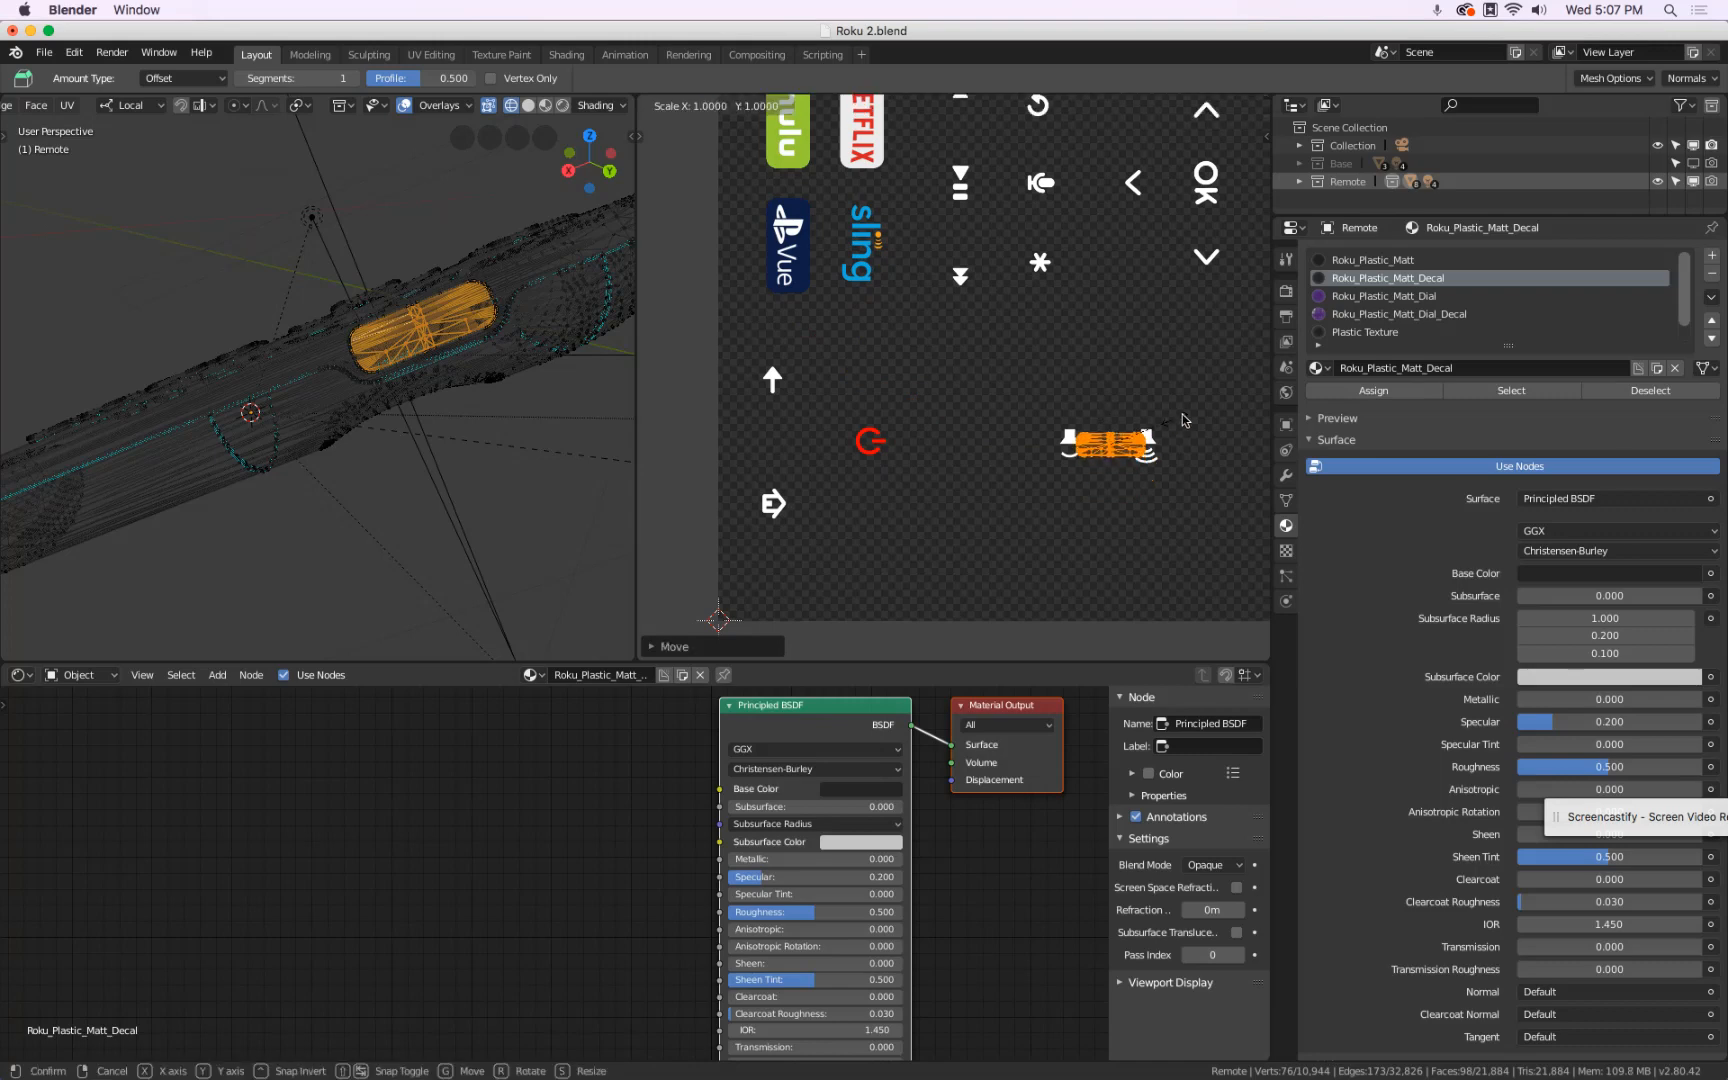
click(1267, 401)
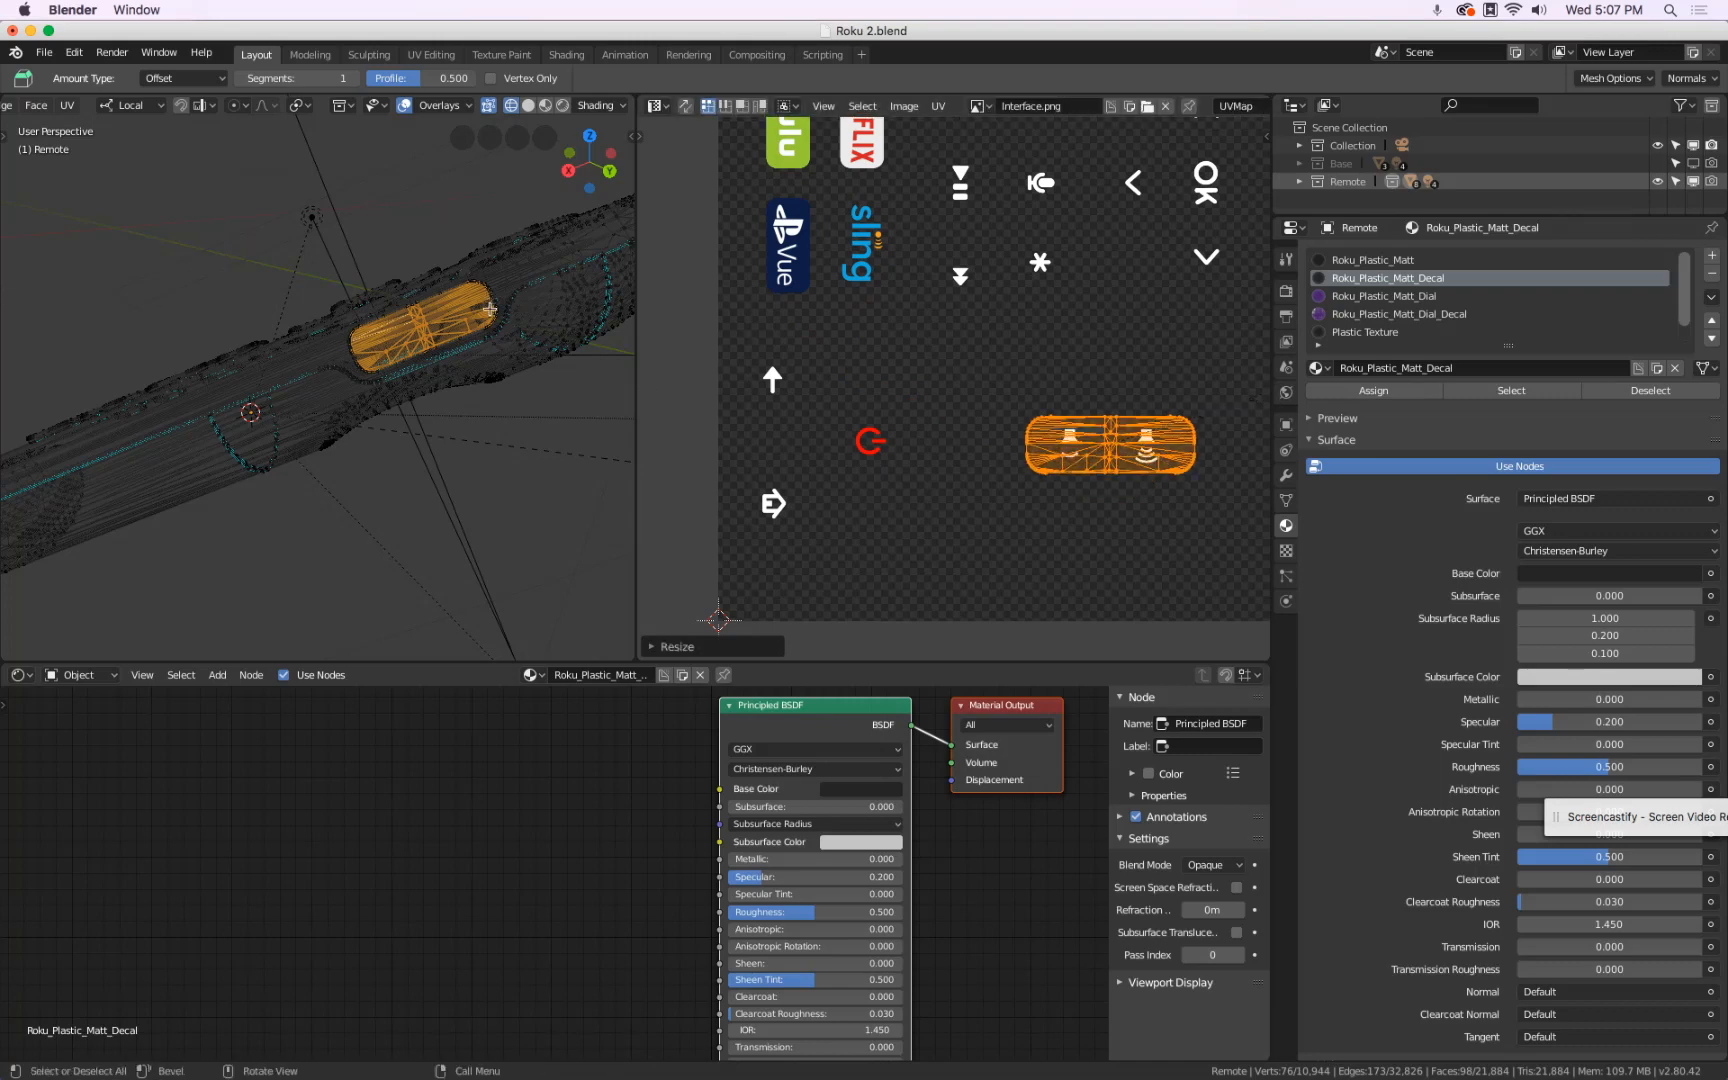
- Switch the 3D viewport to LookDev shading with the side volume button in close view
scroll(488, 304, up, 5)
key(z)
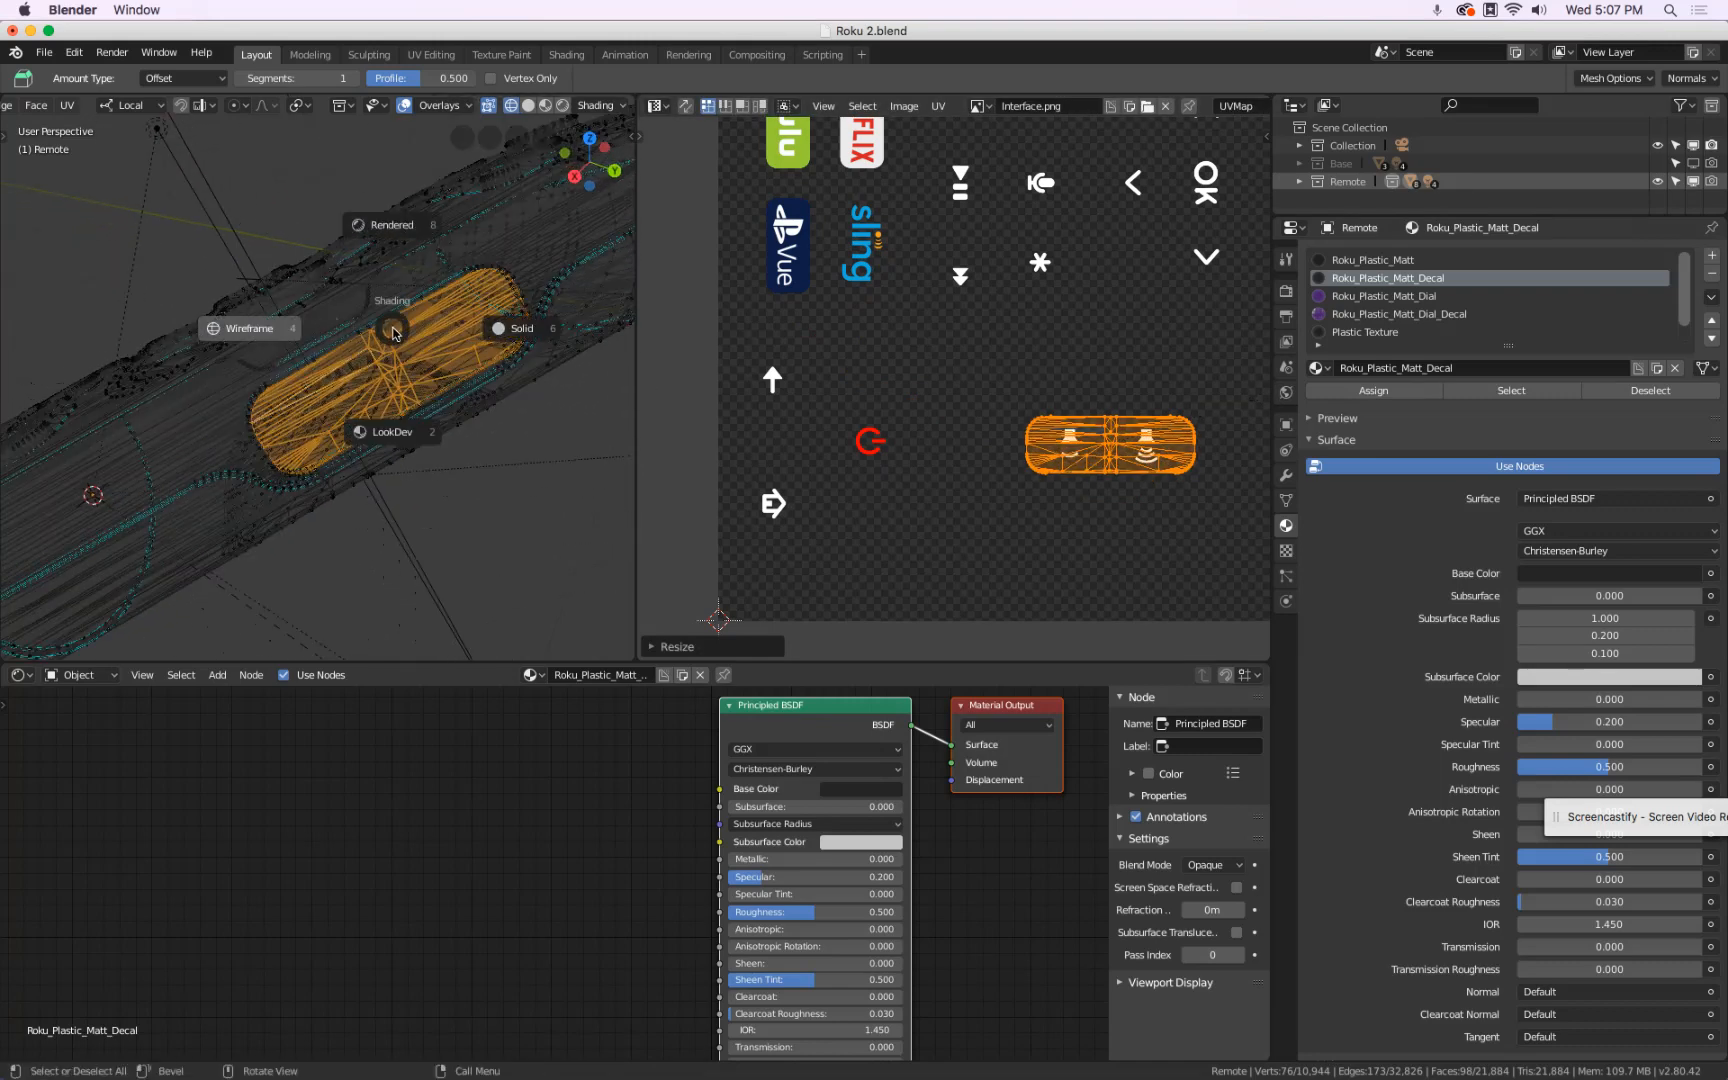
click(392, 434)
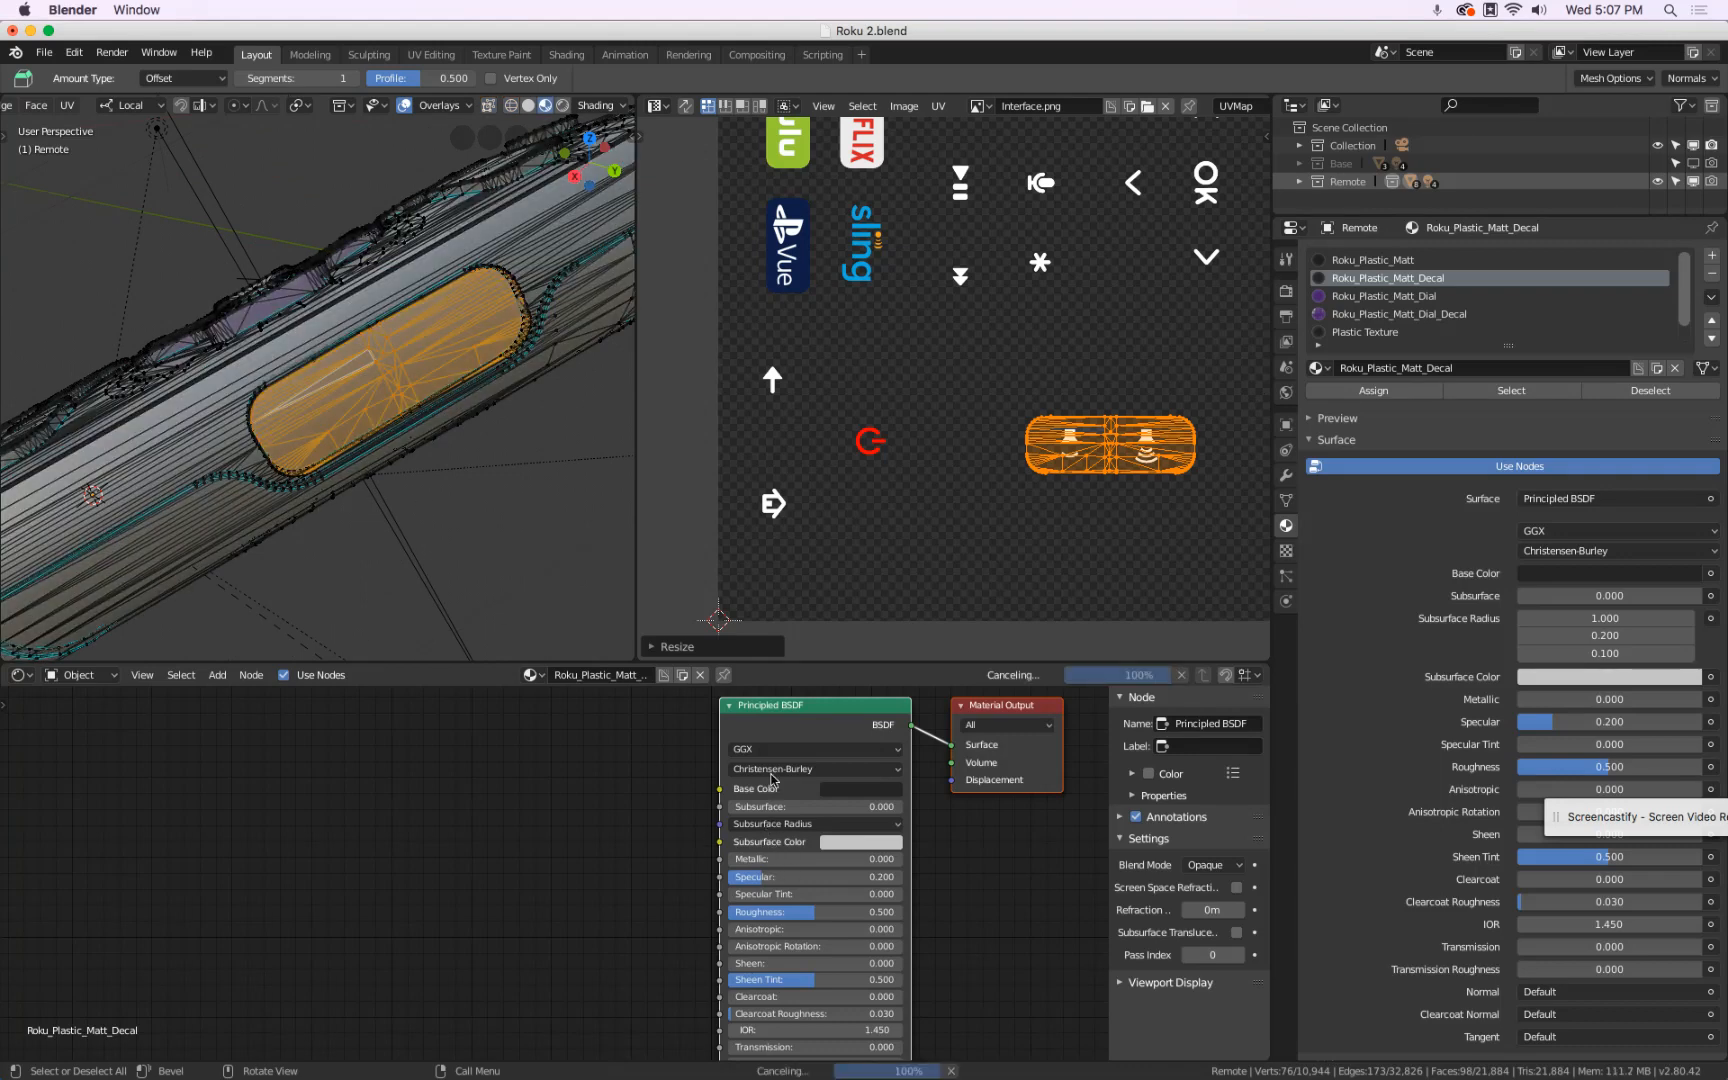
scroll(654, 810, down, 1)
scroll(650, 810, down, 1)
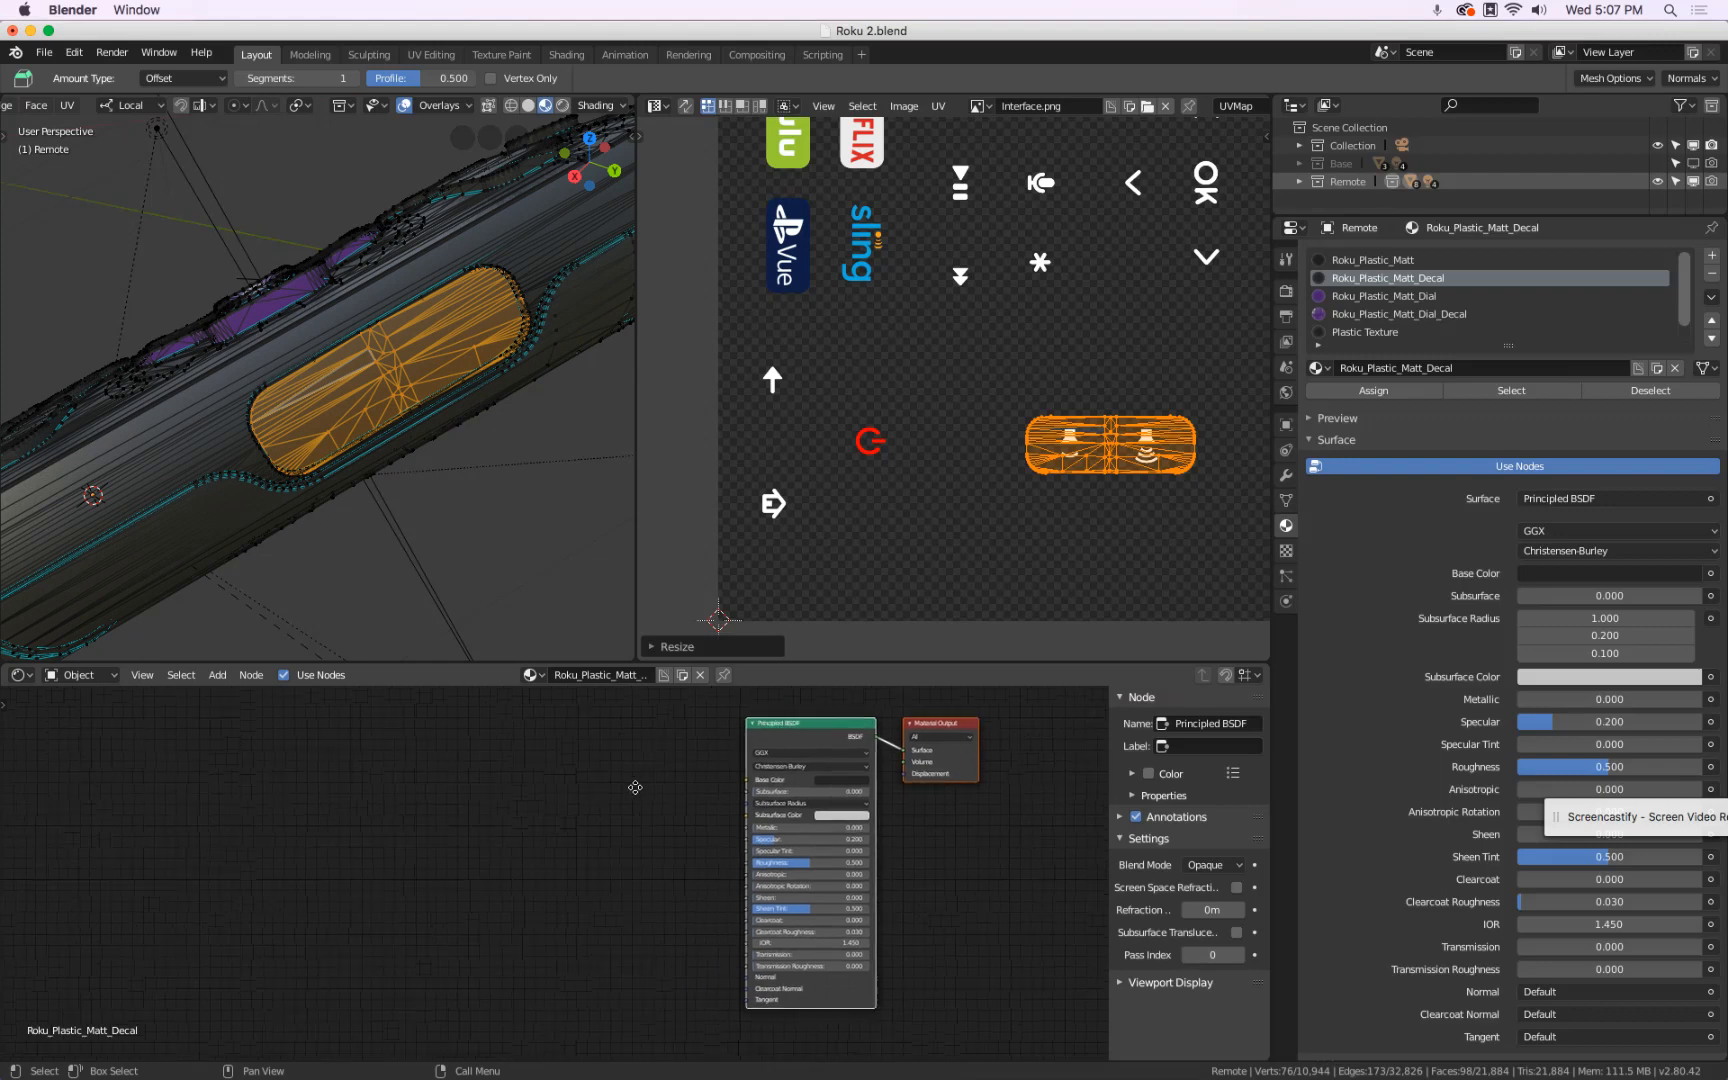
- Add a MixRGB node with the dark base colour as Color1 and connect its output to the Principled BSDF's Base Color
key(shift+a)
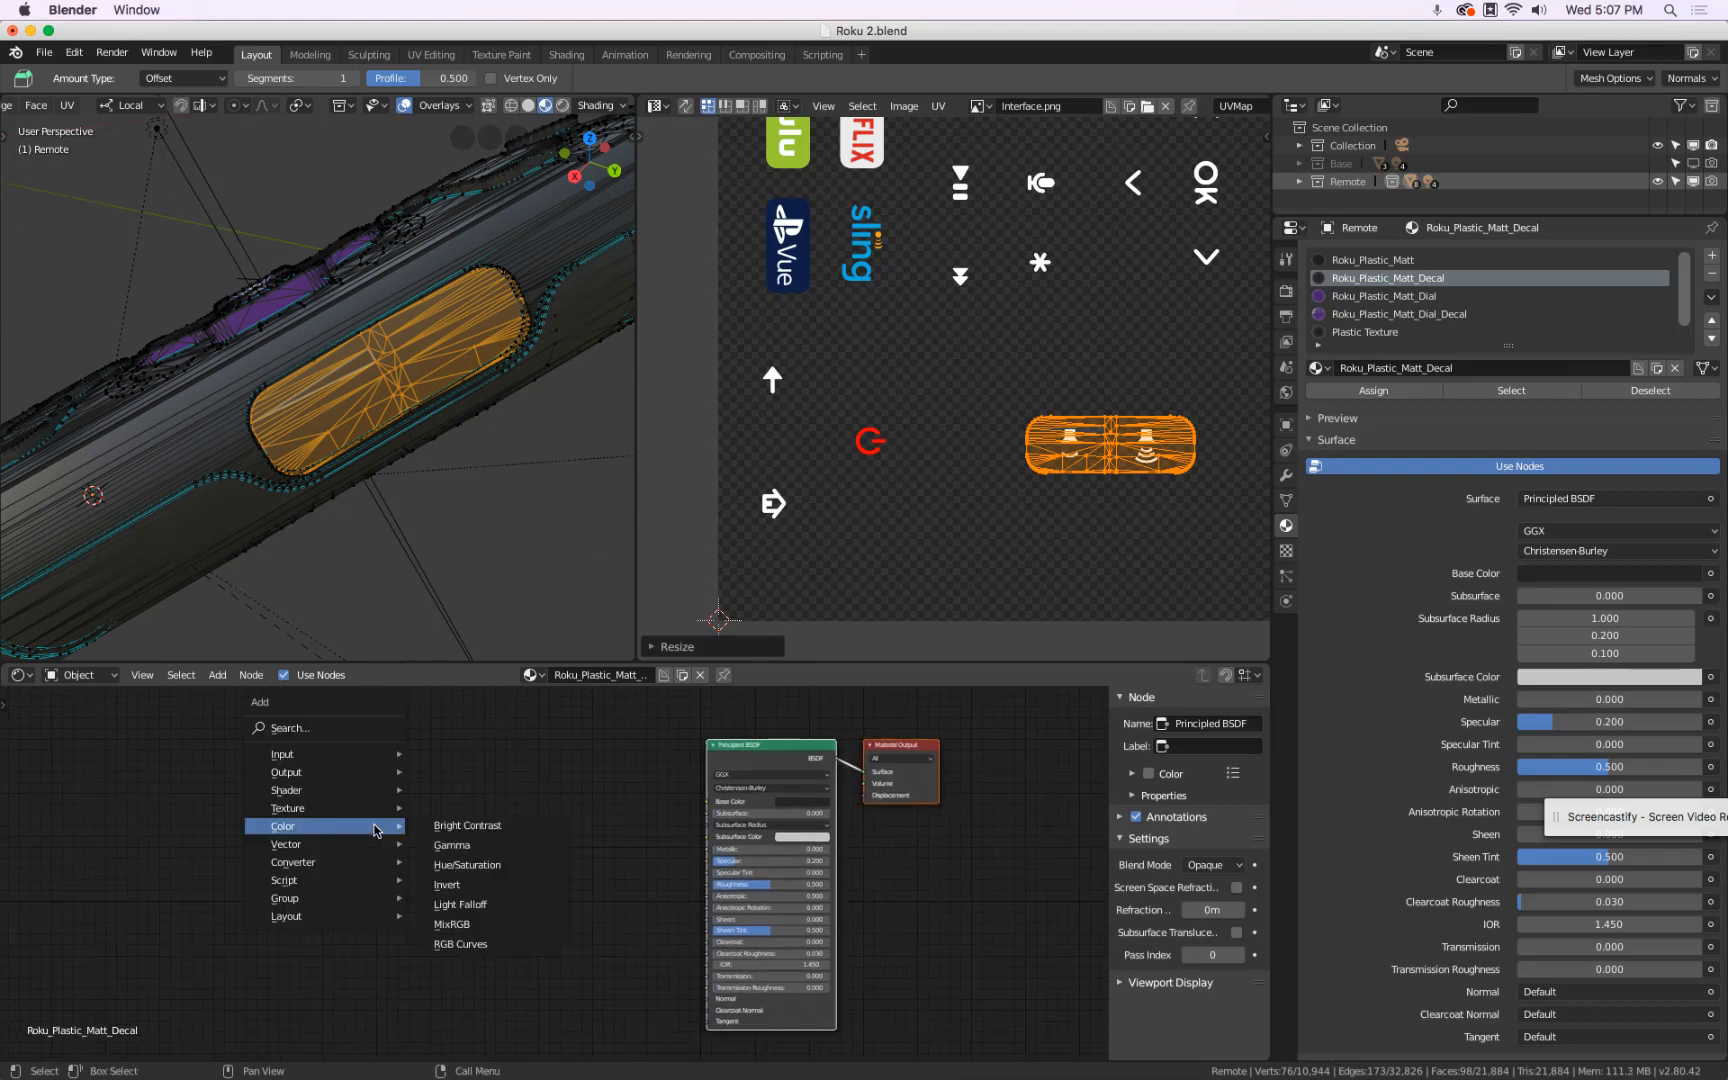
click(455, 924)
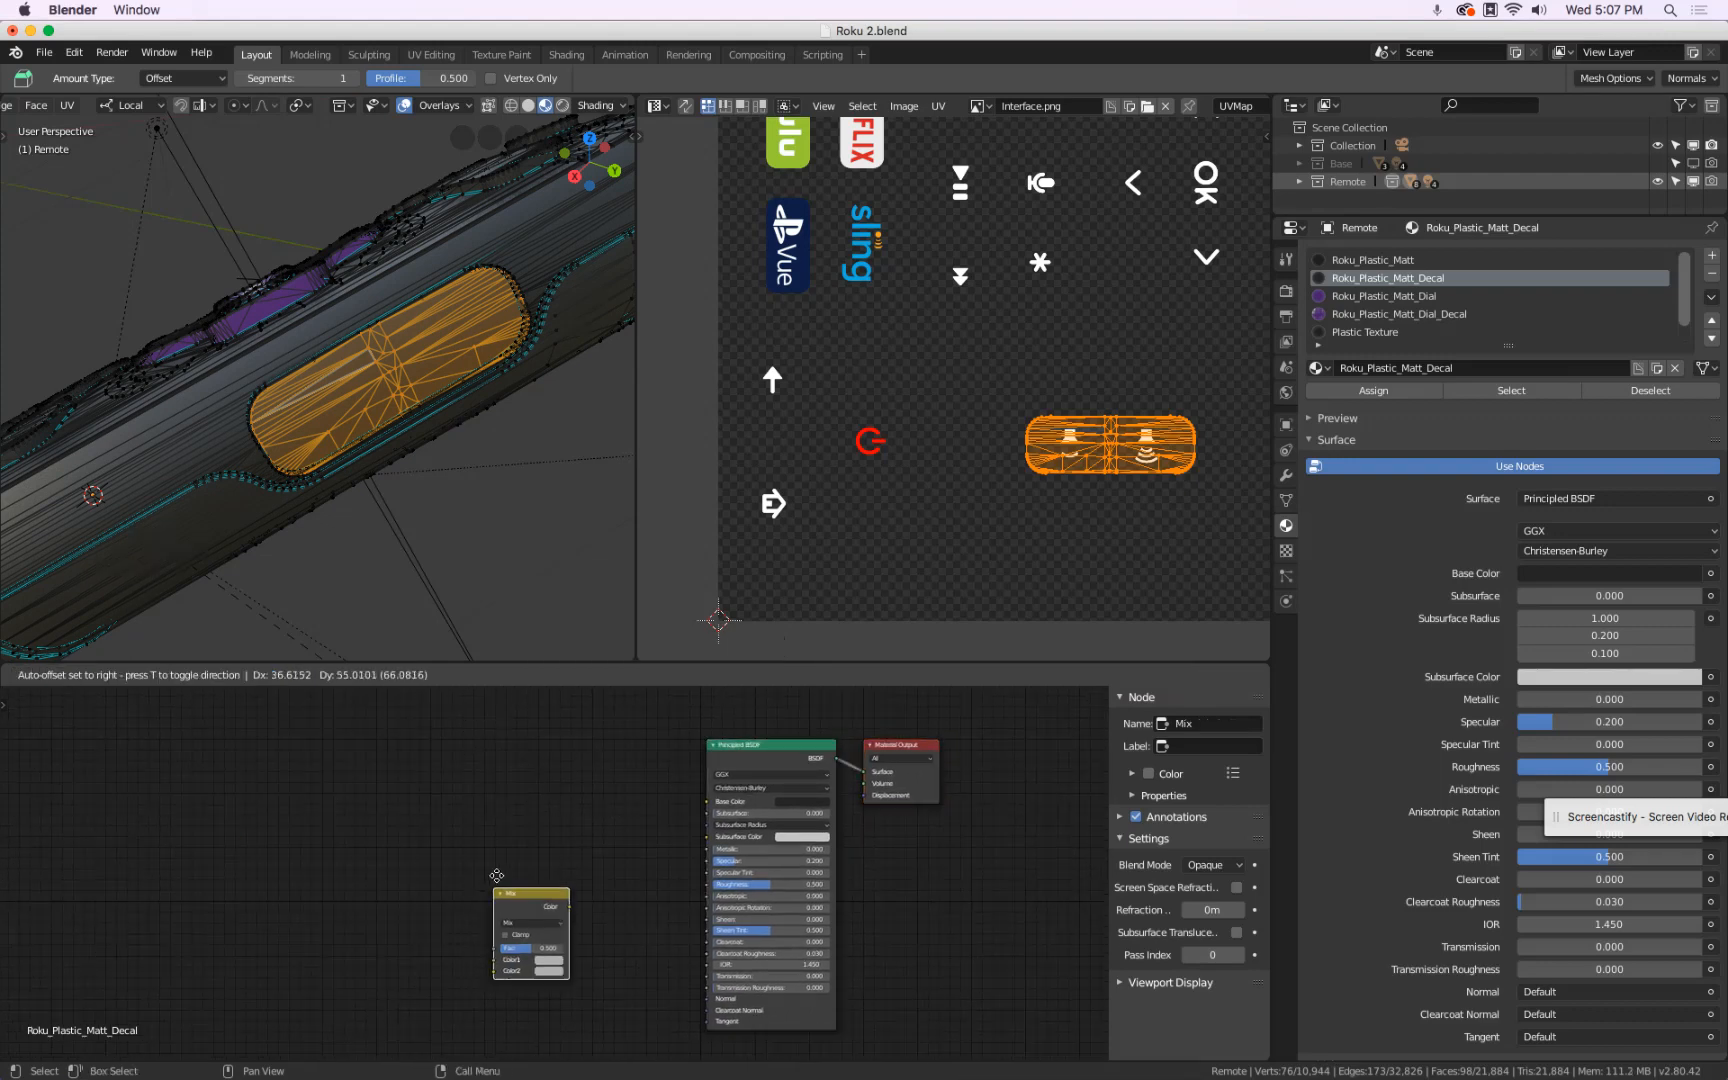
click(605, 810)
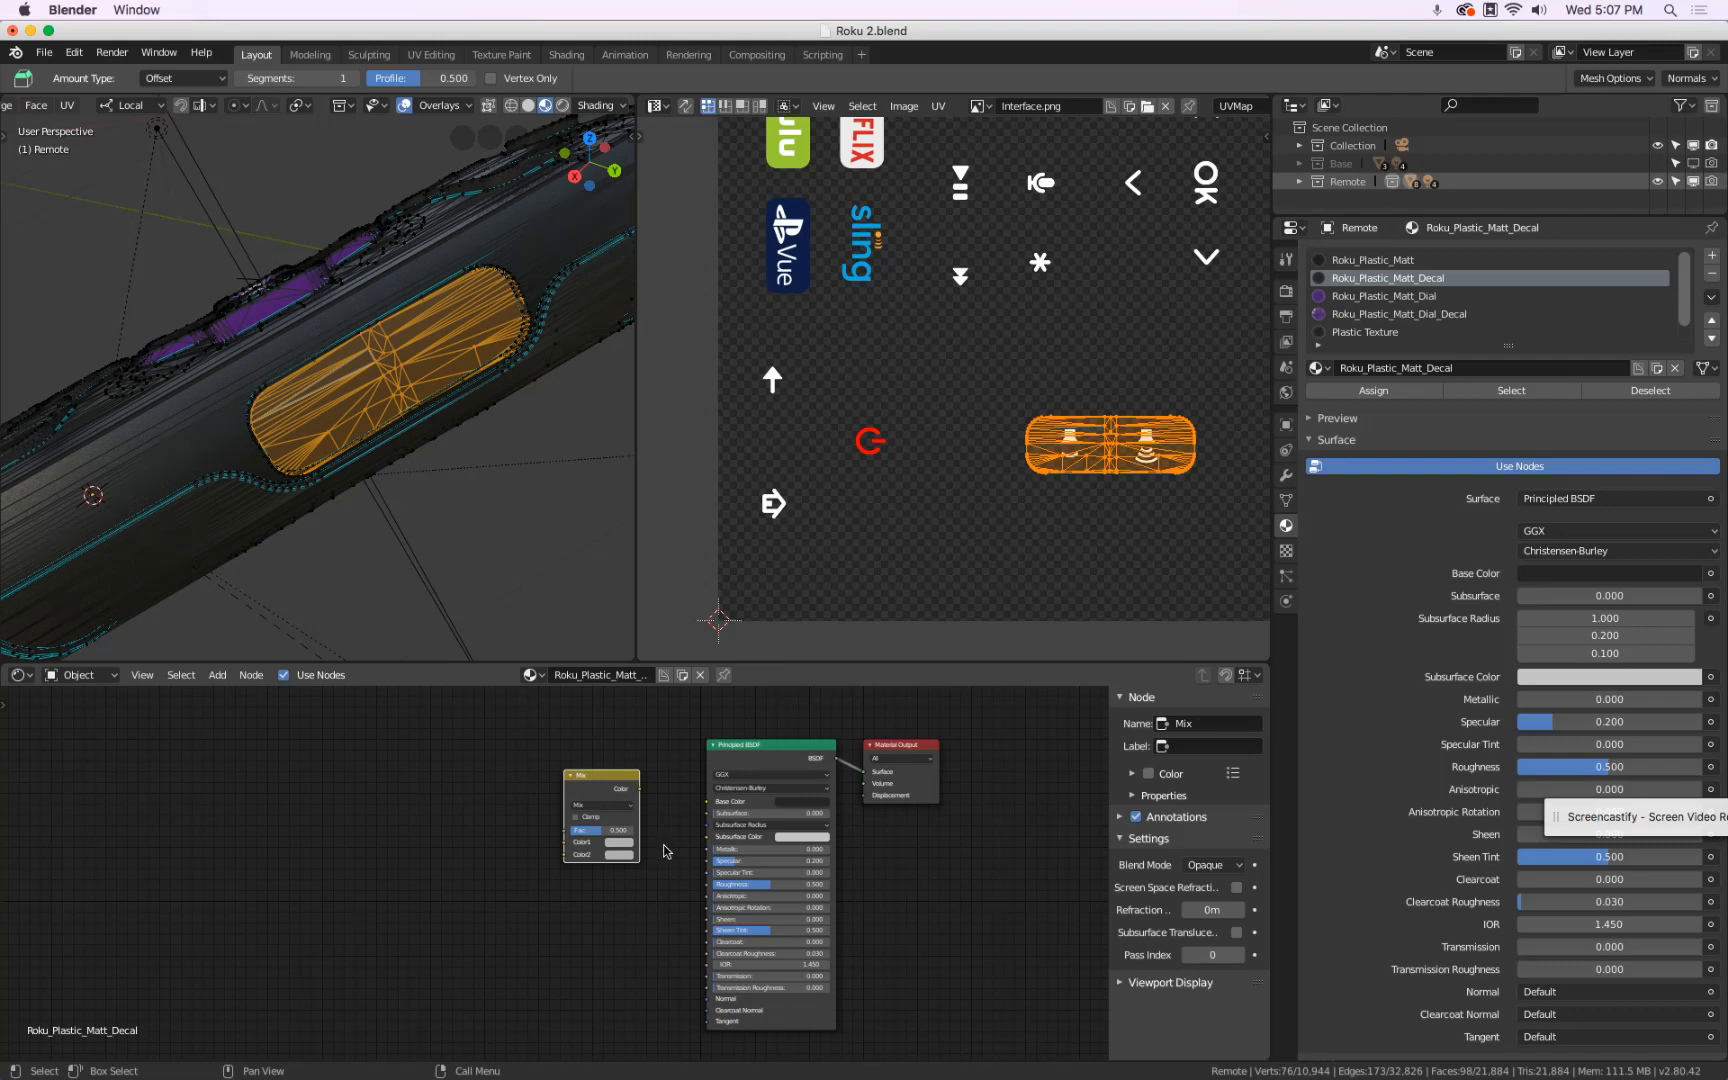
scroll(765, 800, up, 3)
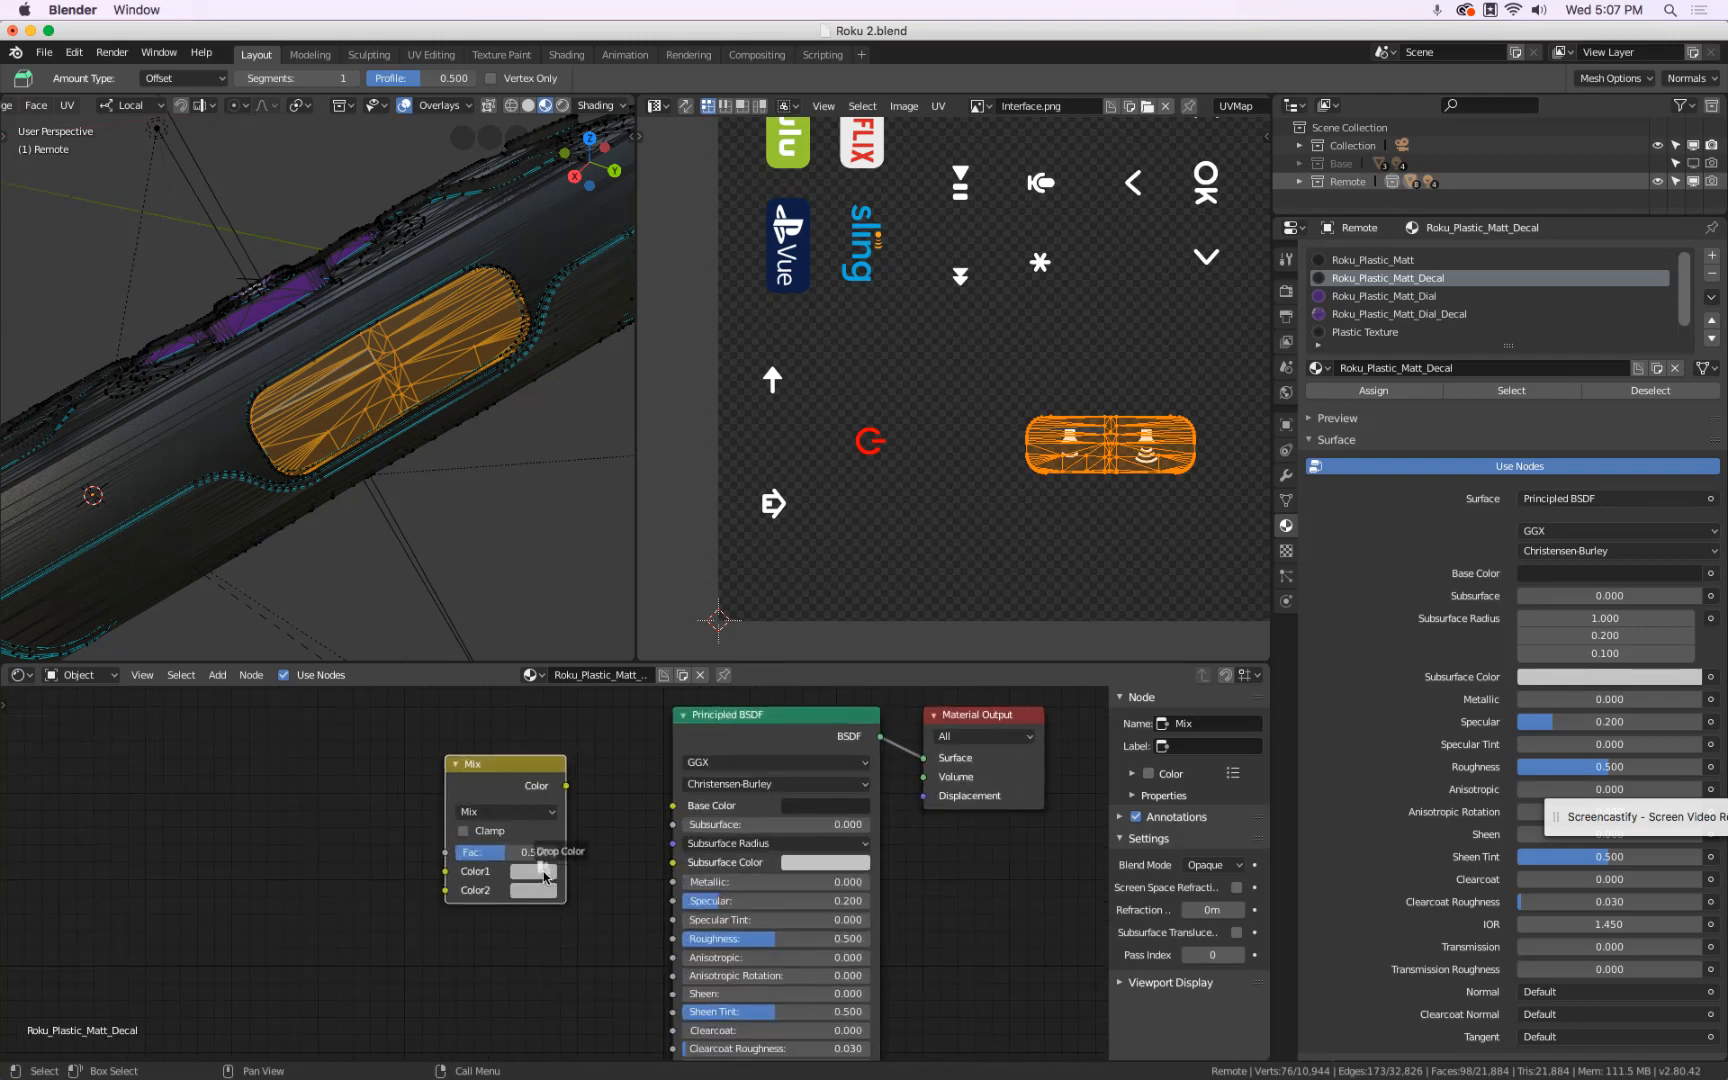
drag(566, 786, 670, 806)
middle_drag(462, 767, 413, 779)
- Add an Image Texture node using Interface.png and connect its Alpha output to the Mix node's Fac
key(shift+a)
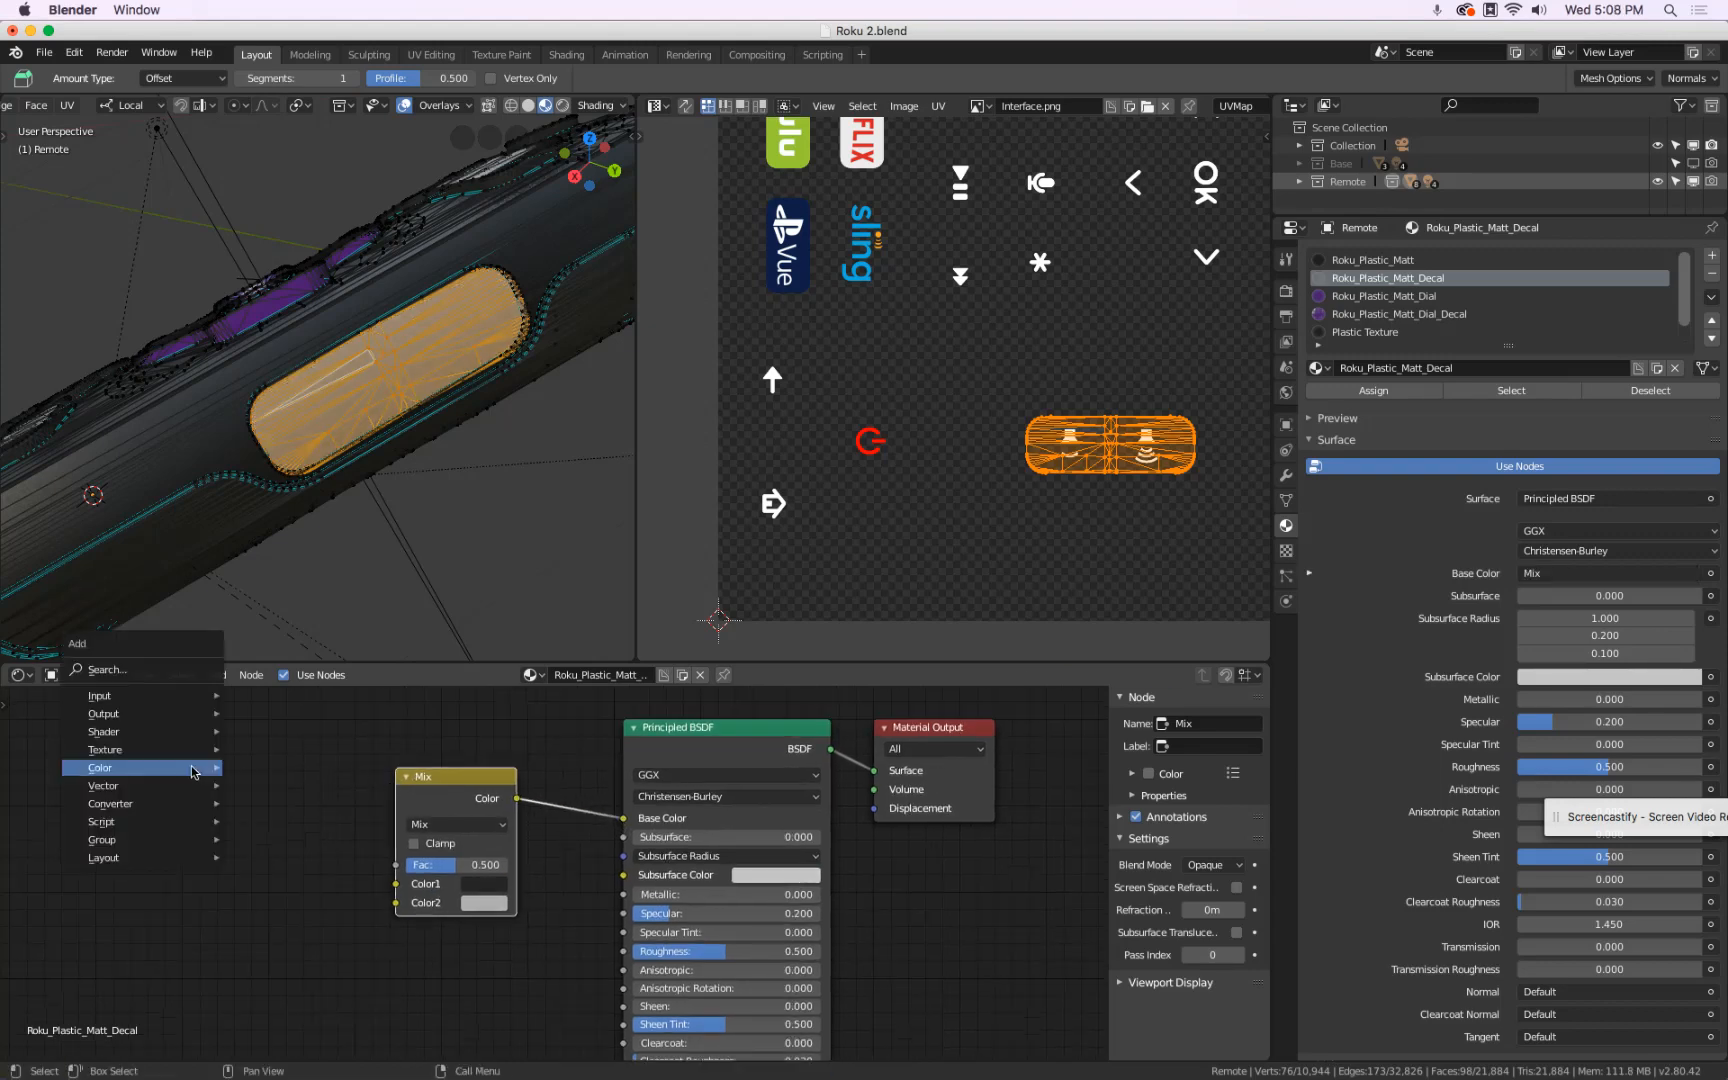
mouse_move(150, 750)
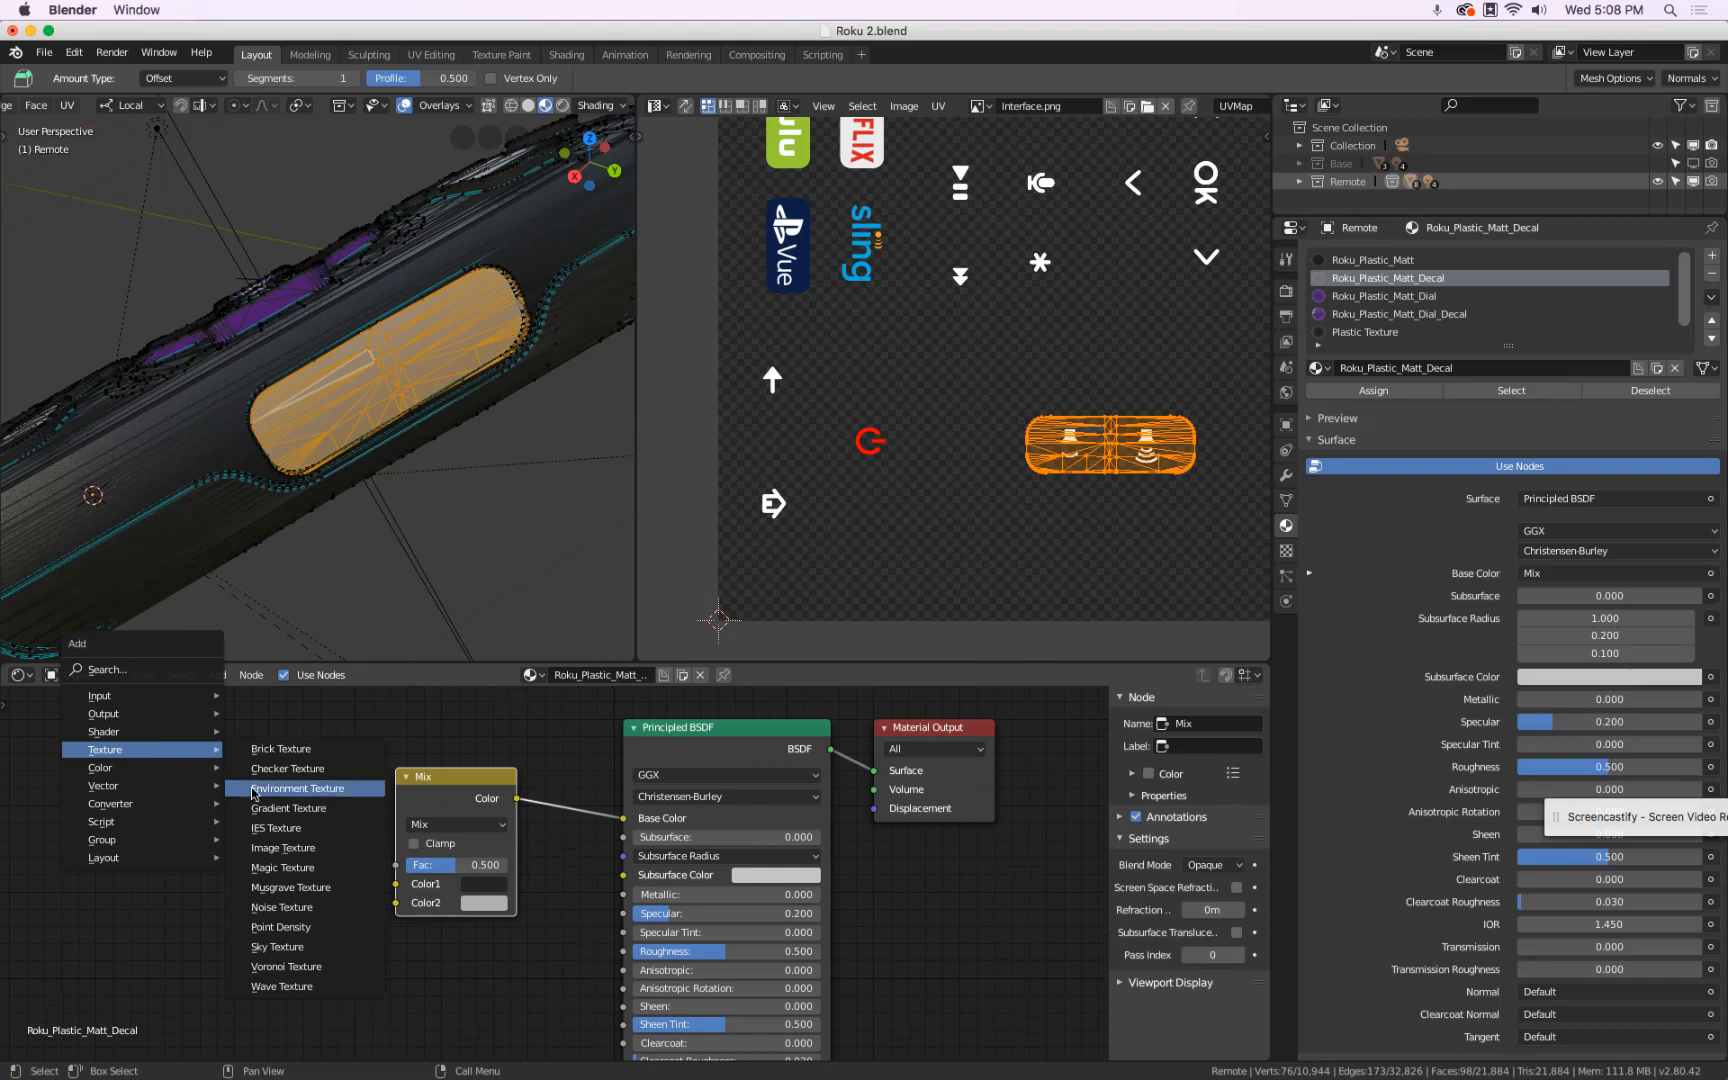
click(275, 855)
click(13, 730)
click(81, 824)
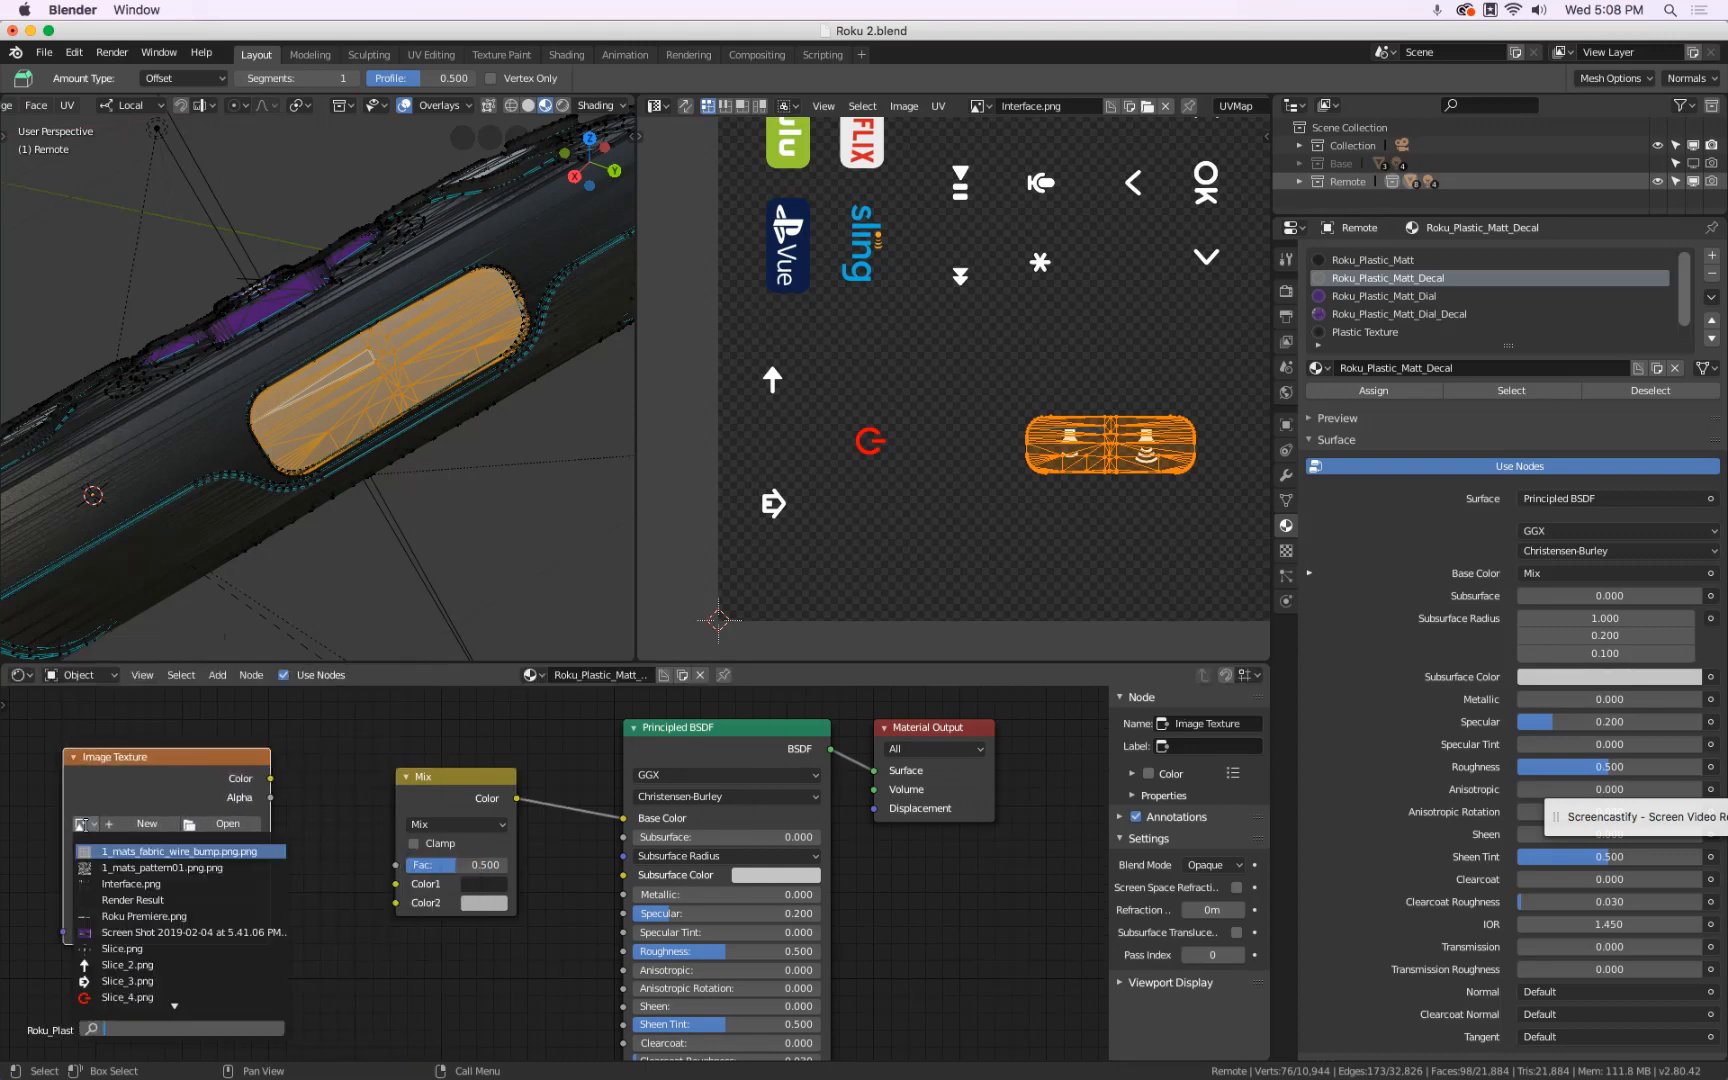
click(130, 884)
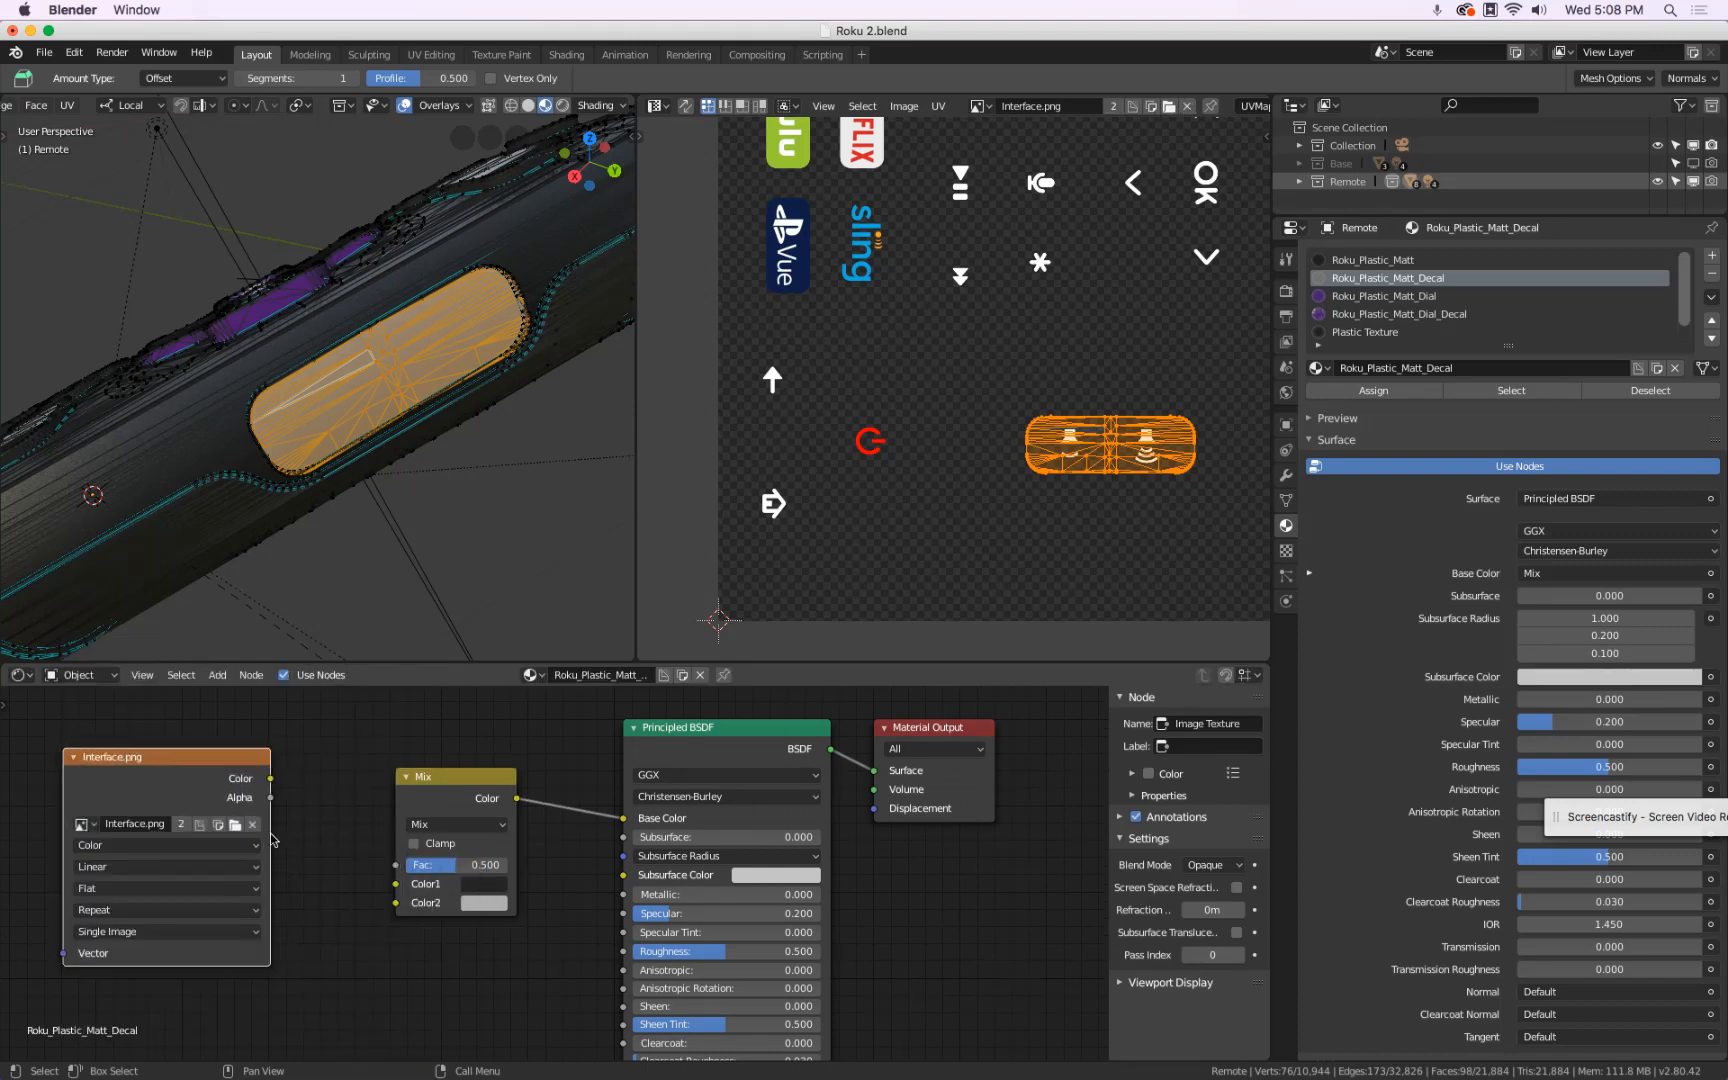
drag(270, 797, 397, 865)
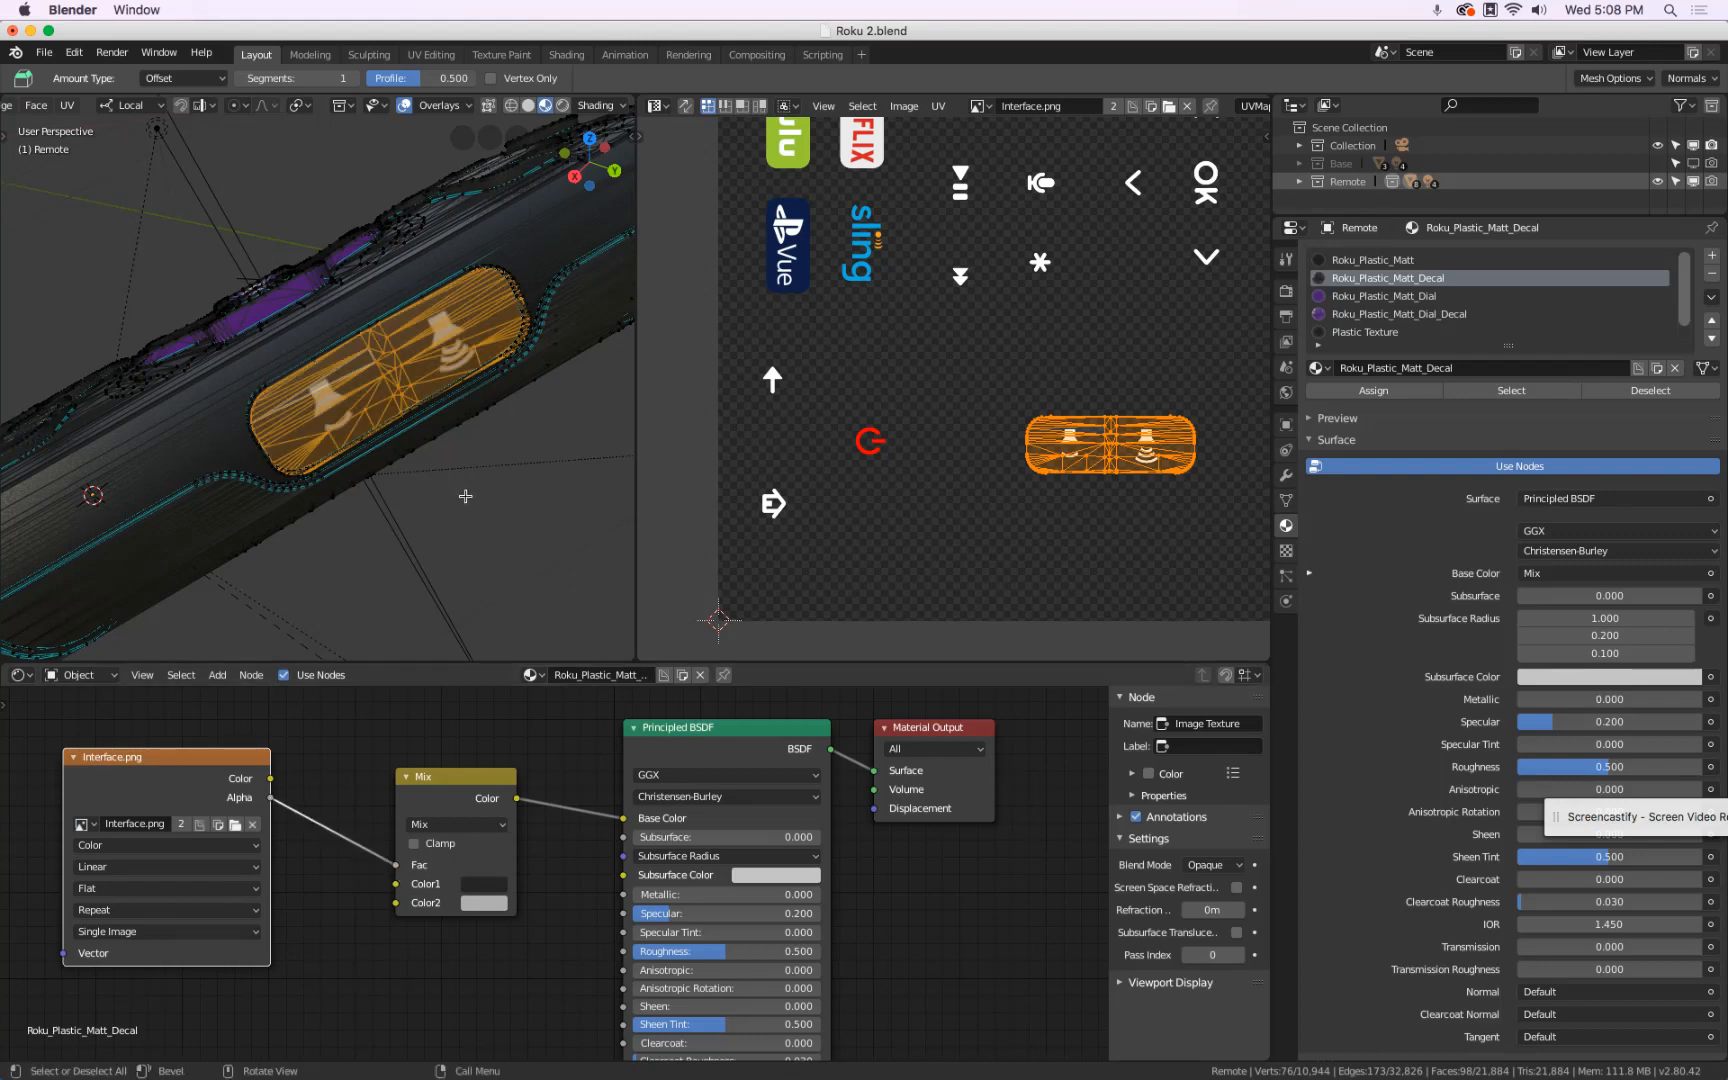
- Examine the volume icons and the front buttons' decals on the remote in Object Mode
key(r)
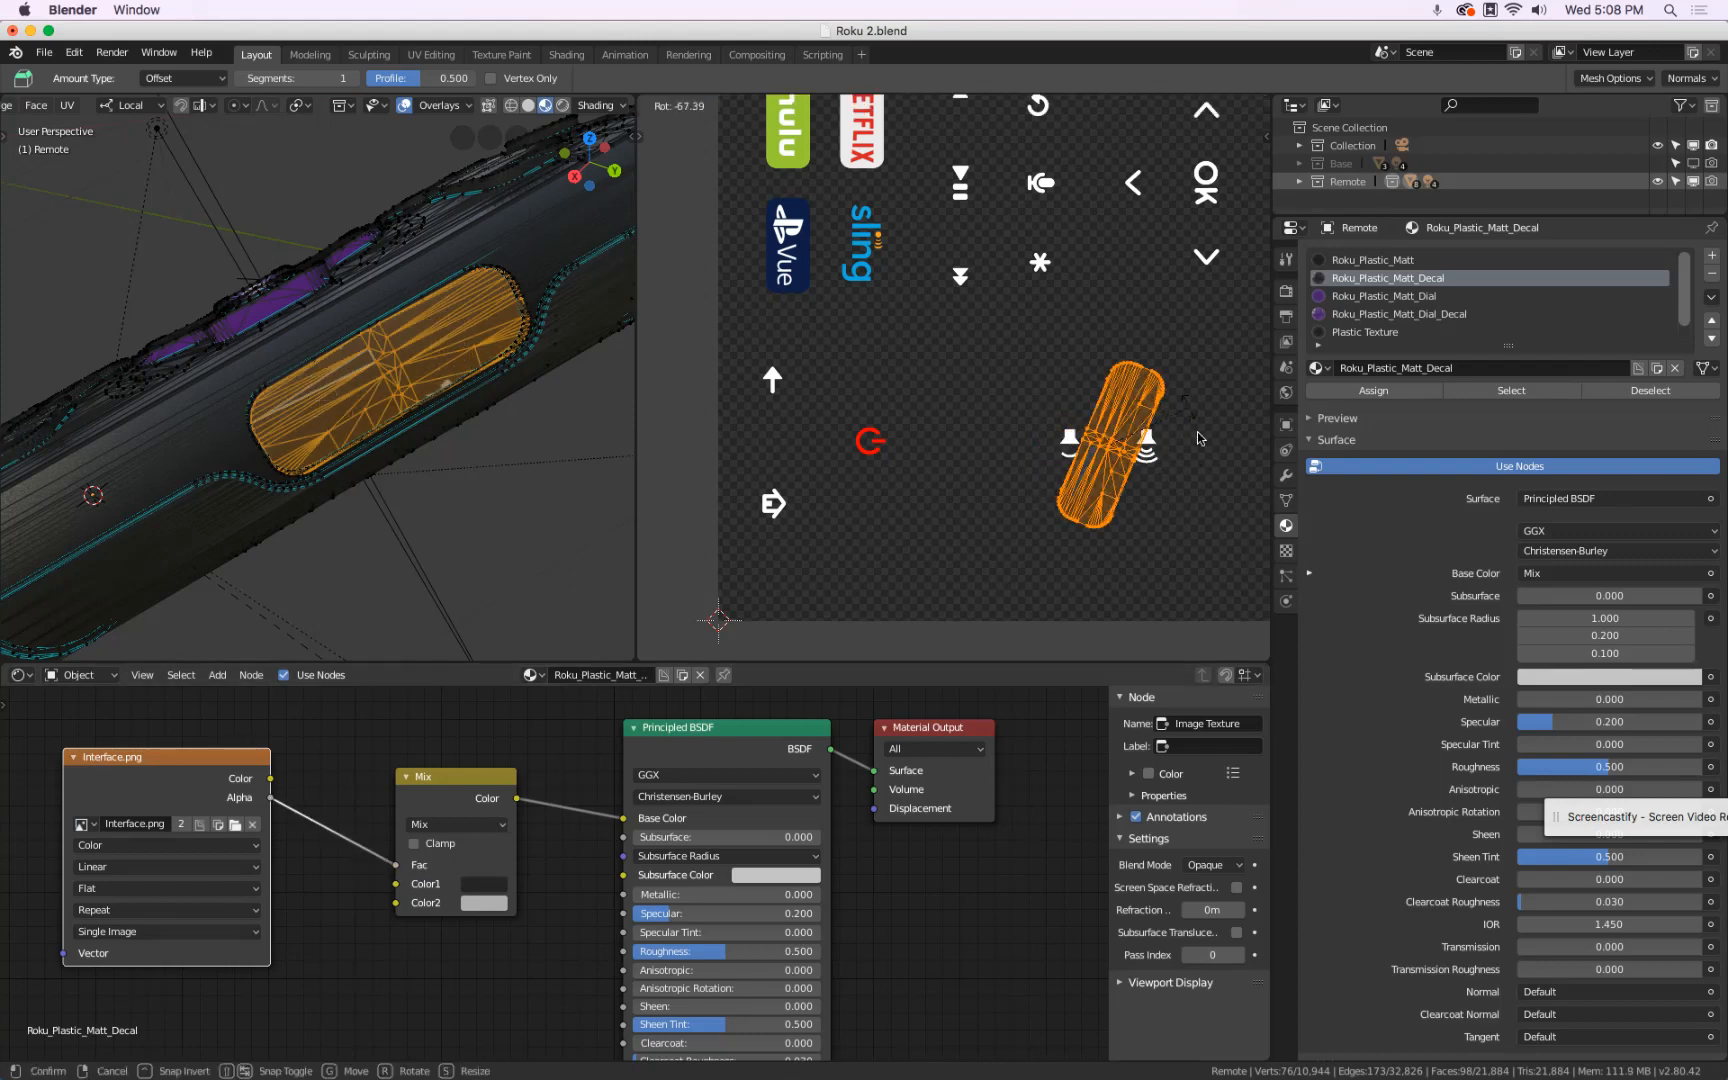
key(Escape)
key(Tab)
middle_drag(477, 423, 414, 387)
shift+middle_drag(362, 606, 447, 460)
scroll(447, 460, up, 4)
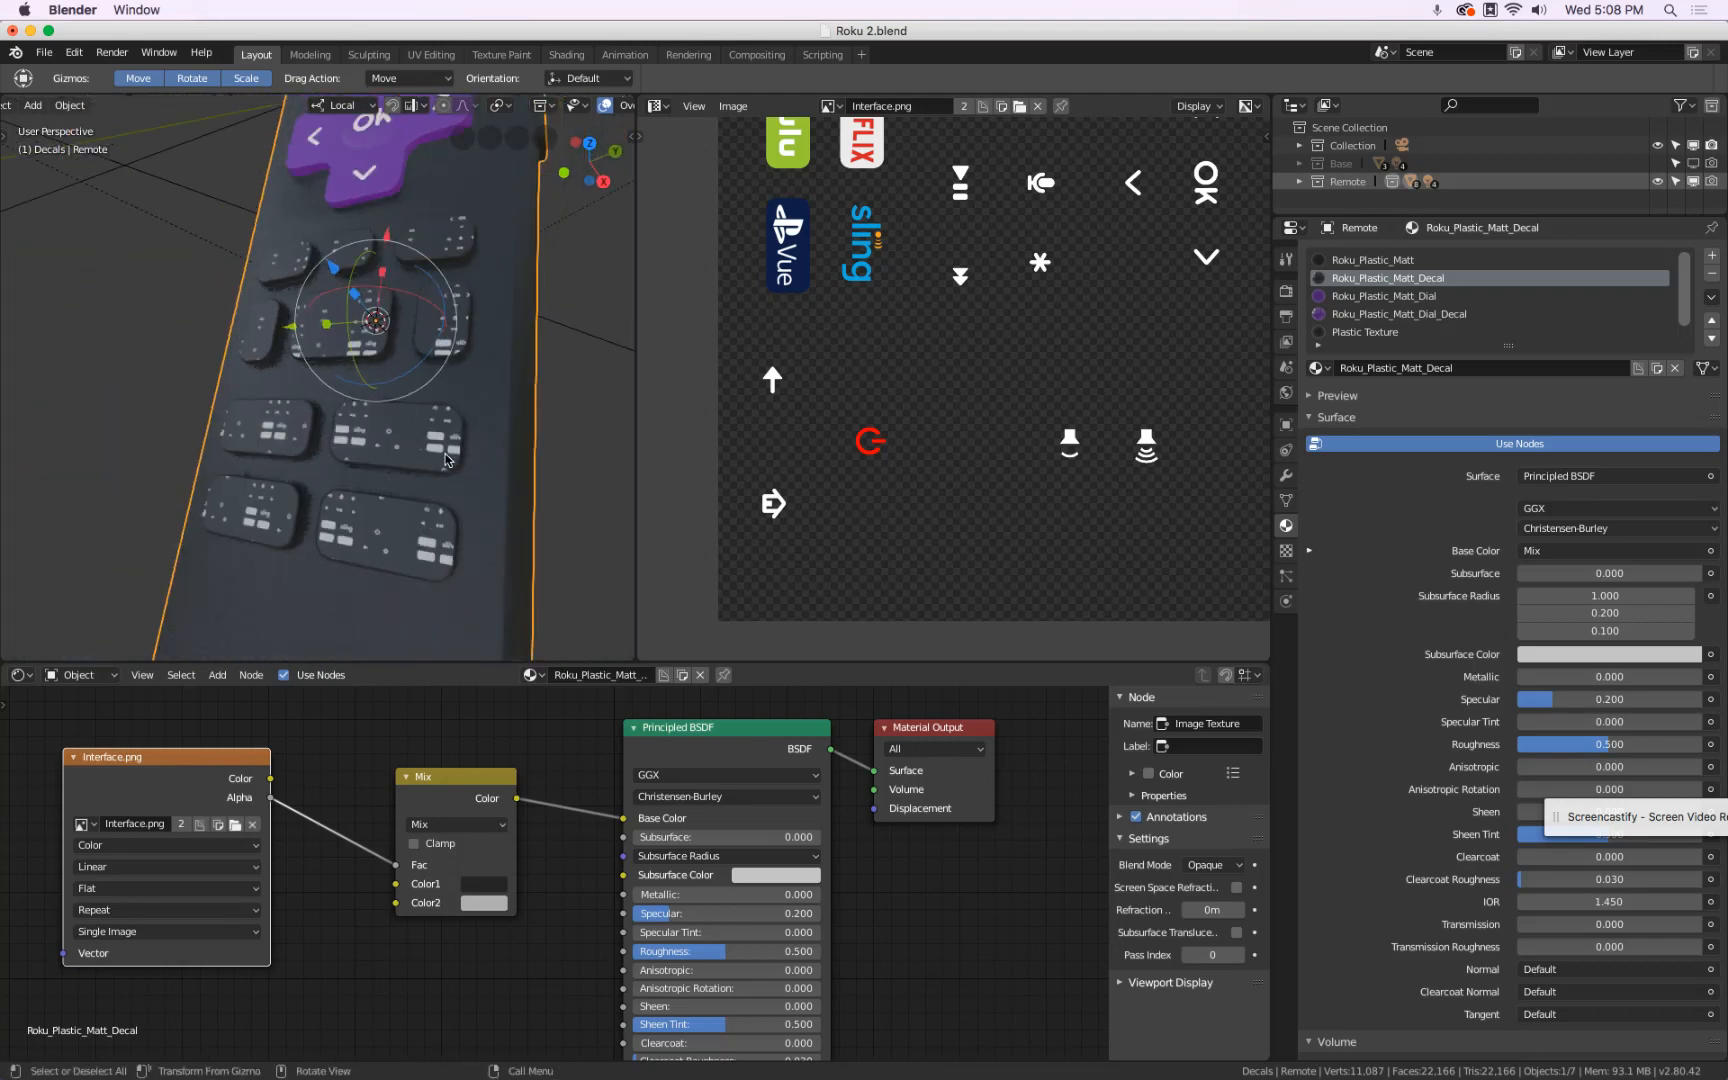
scroll(445, 458, up, 5)
scroll(430, 453, down, 8)
scroll(430, 453, down, 3)
middle_drag(430, 453, 301, 445)
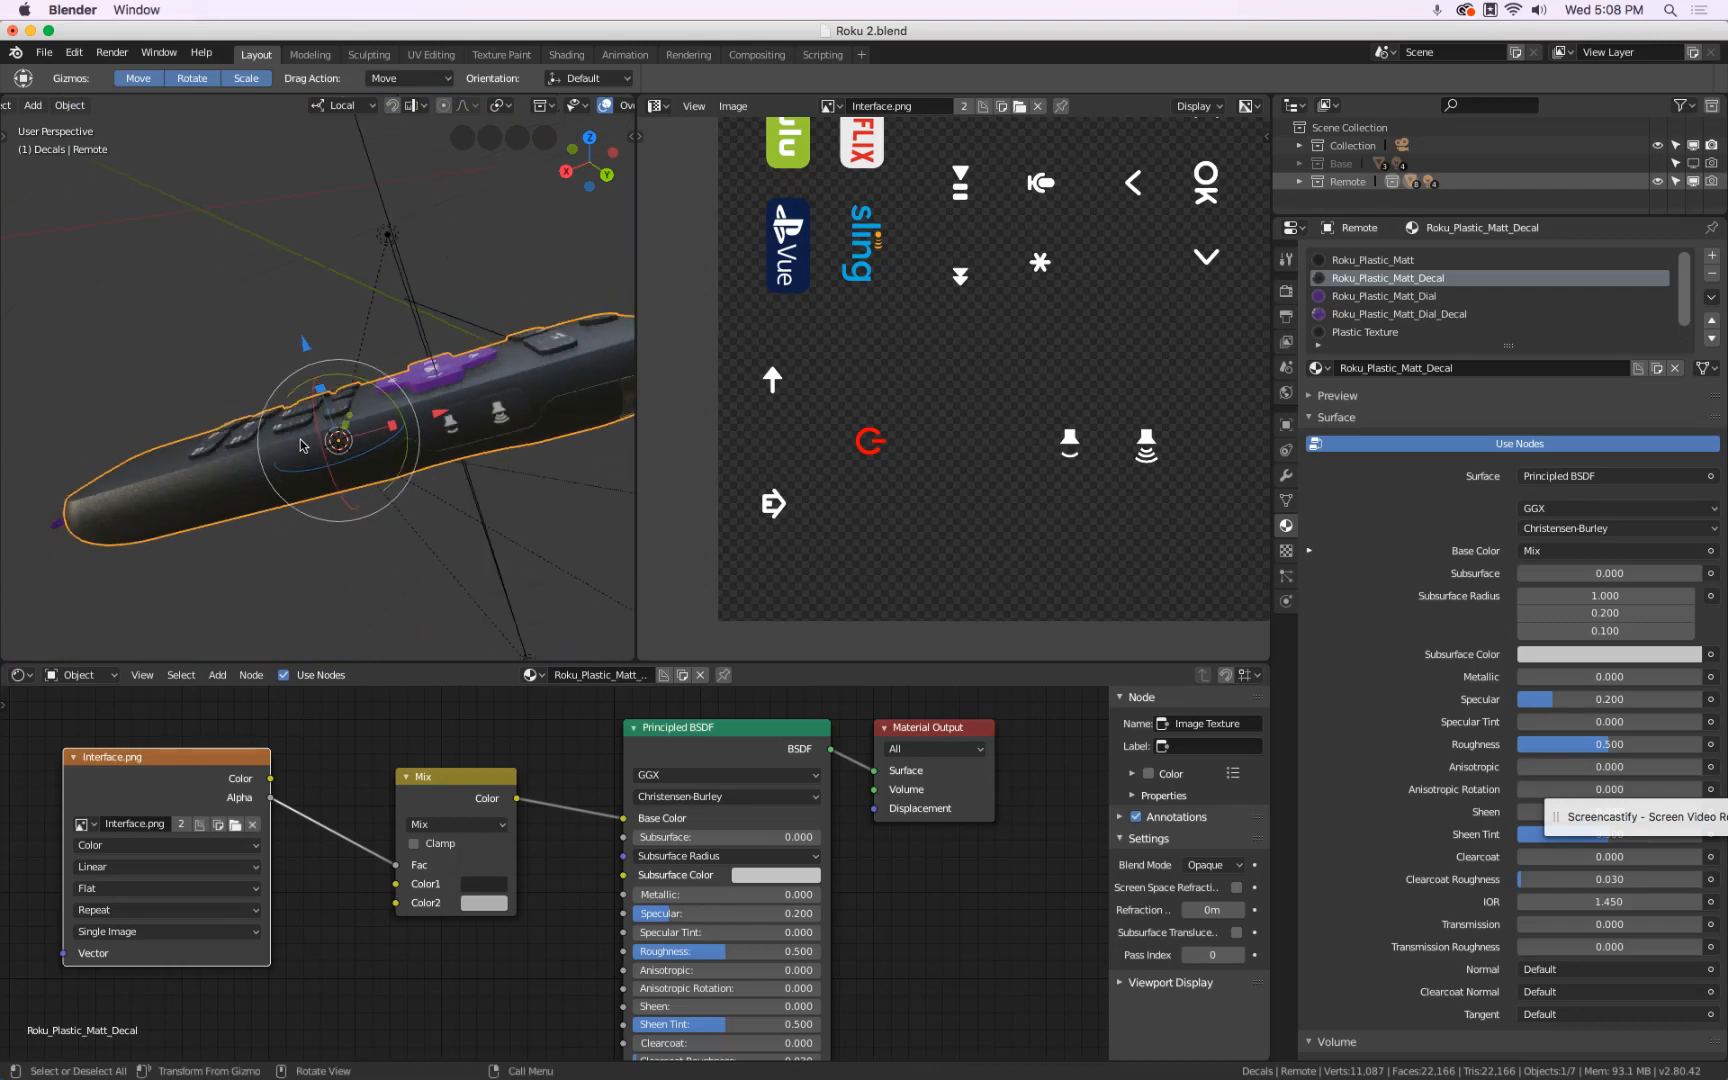
- Select all of the remote's faces assigned to Roku_Plastic_Matt_Decal in Edit Mode
key(Tab)
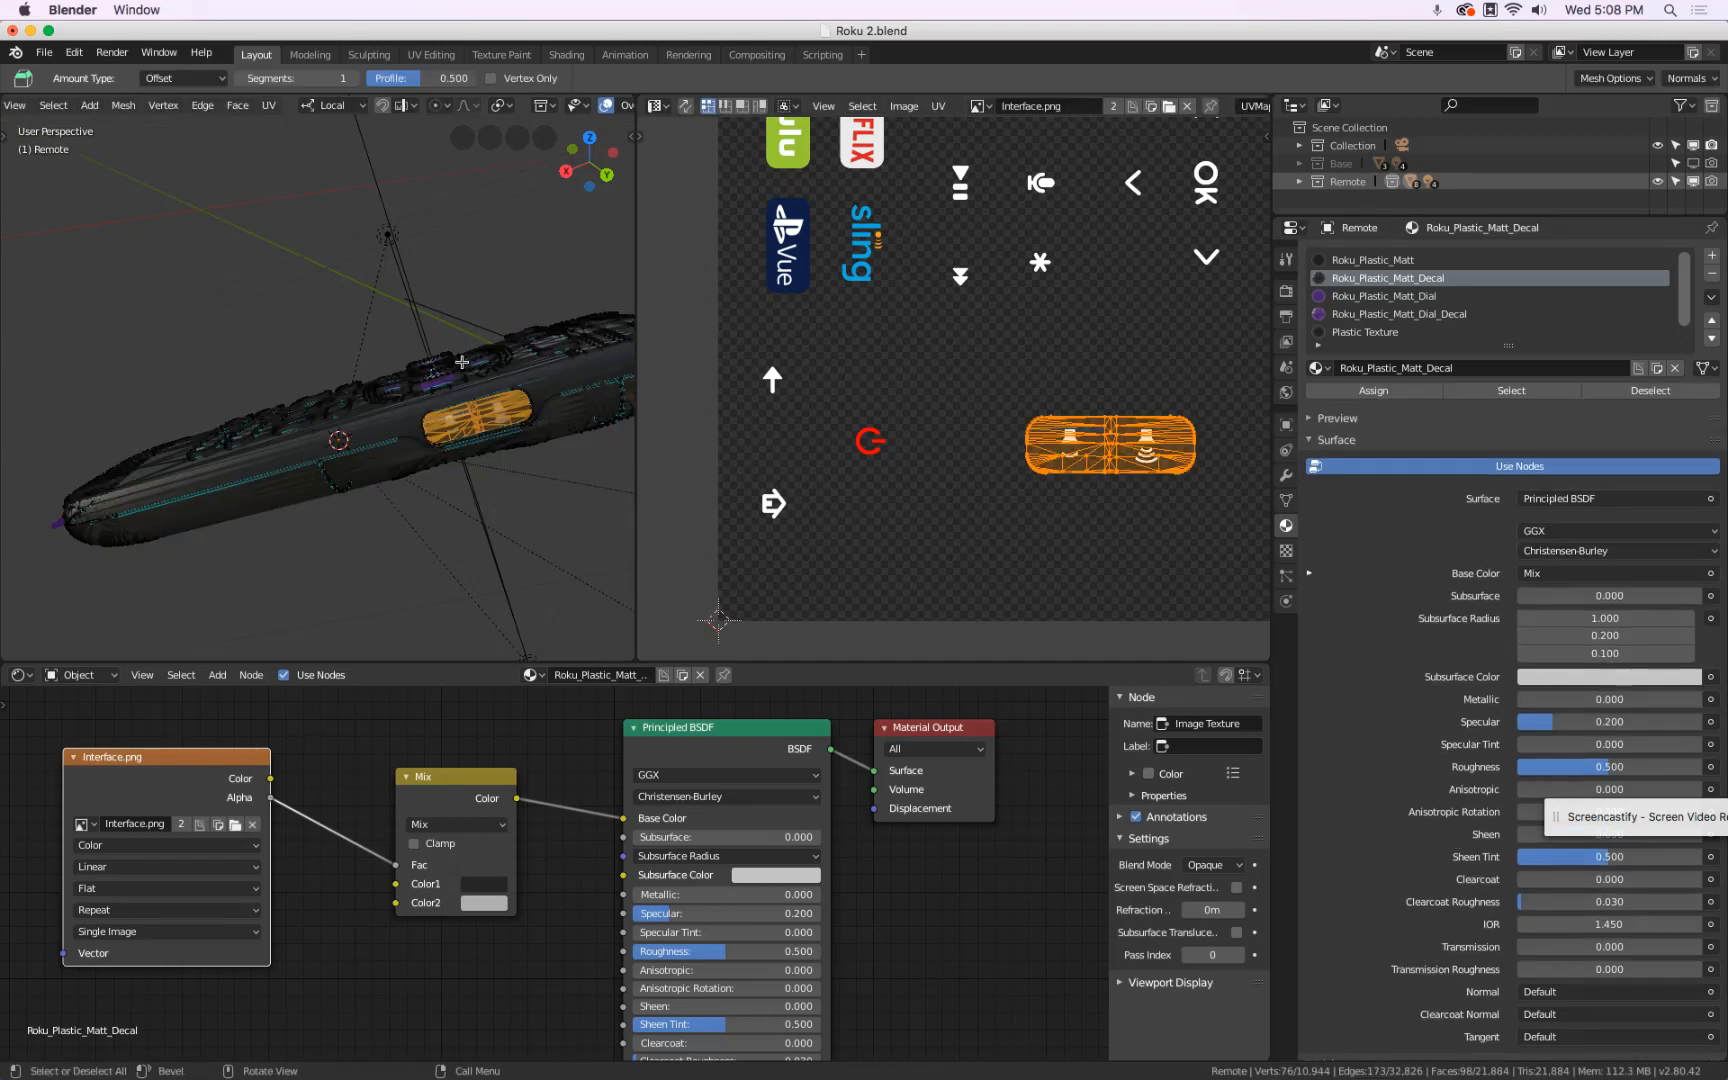
click(1512, 391)
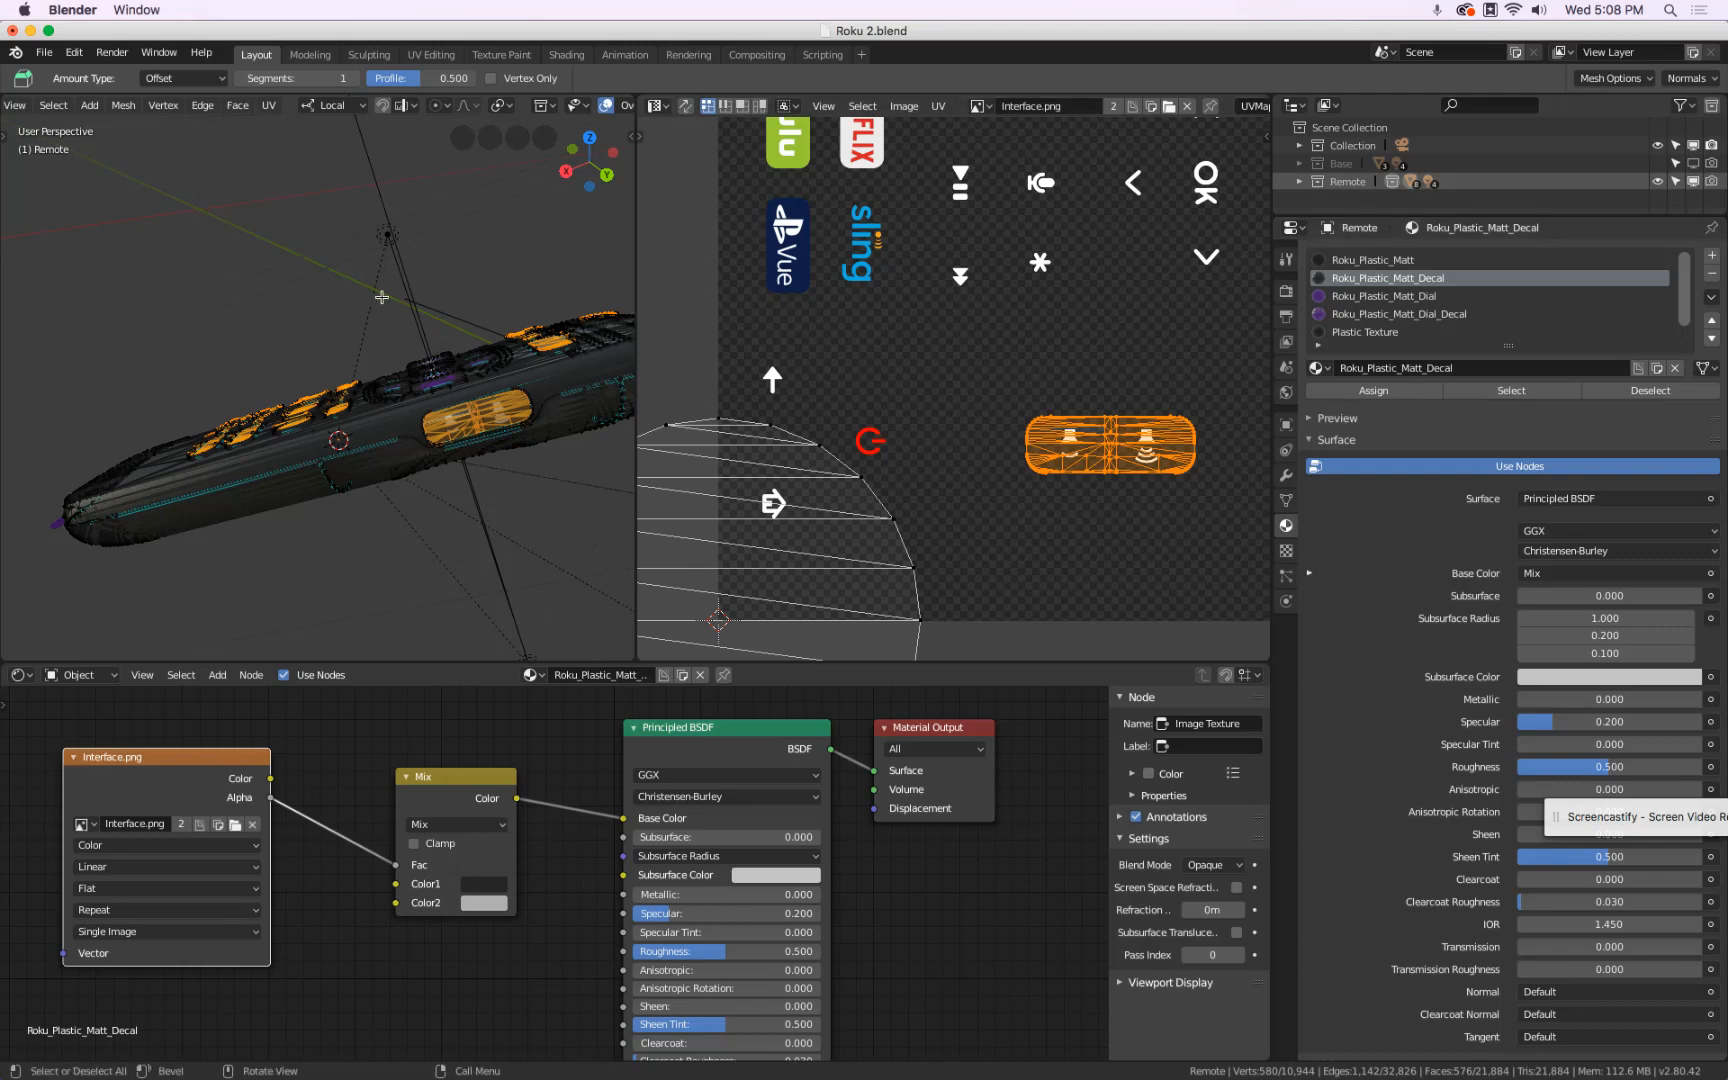
middle_drag(372, 298, 370, 291)
scroll(645, 355, down, 5)
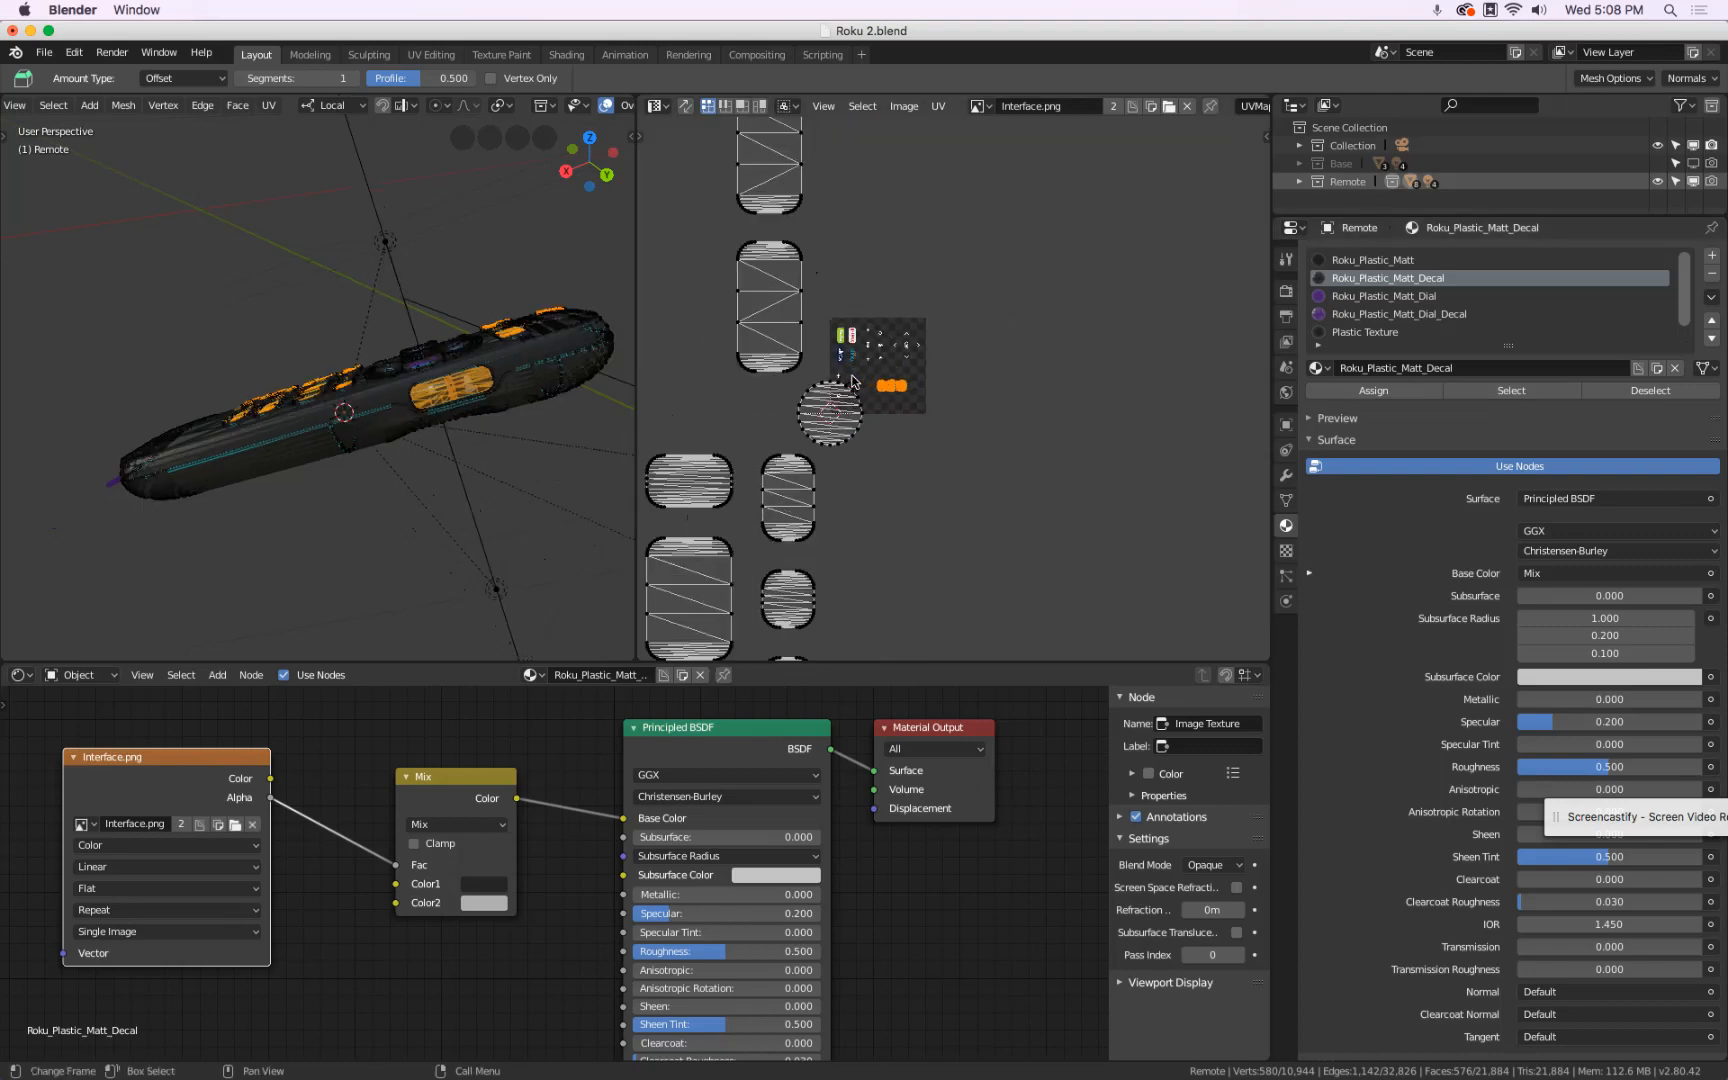
key(KP_Decimal)
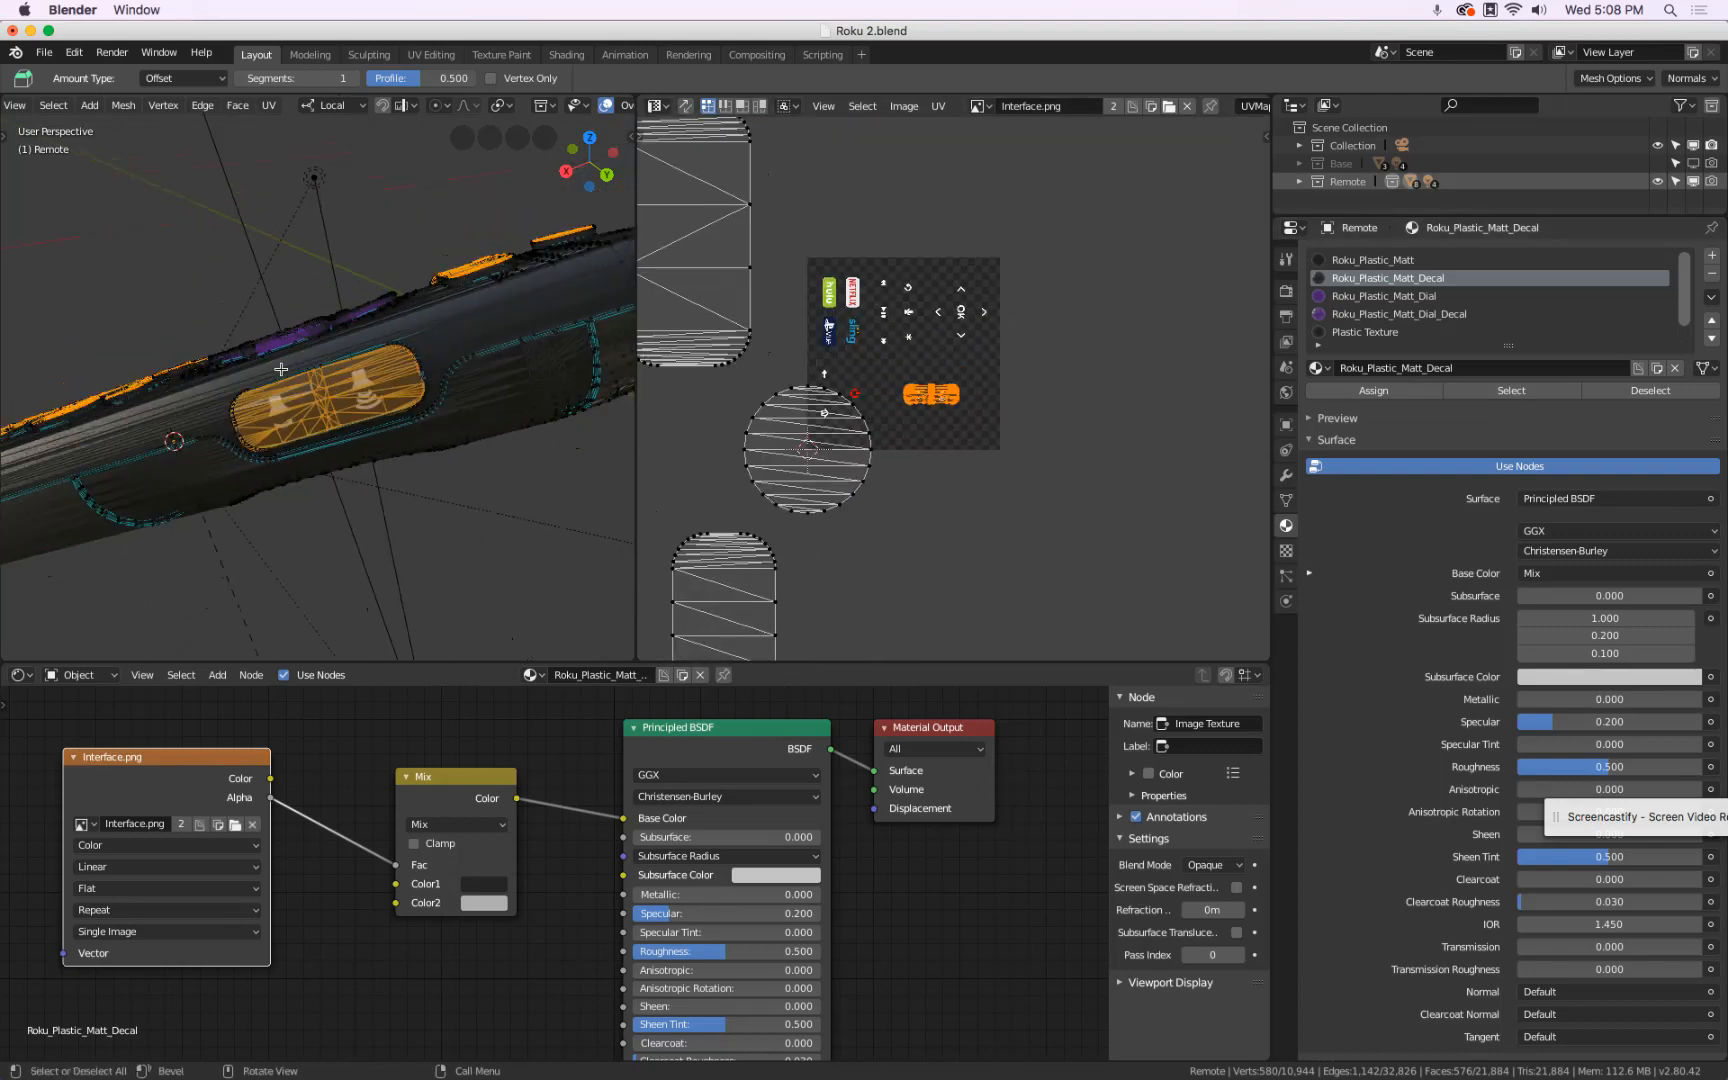
scroll(900, 410, down, 3)
scroll(916, 415, up, 6)
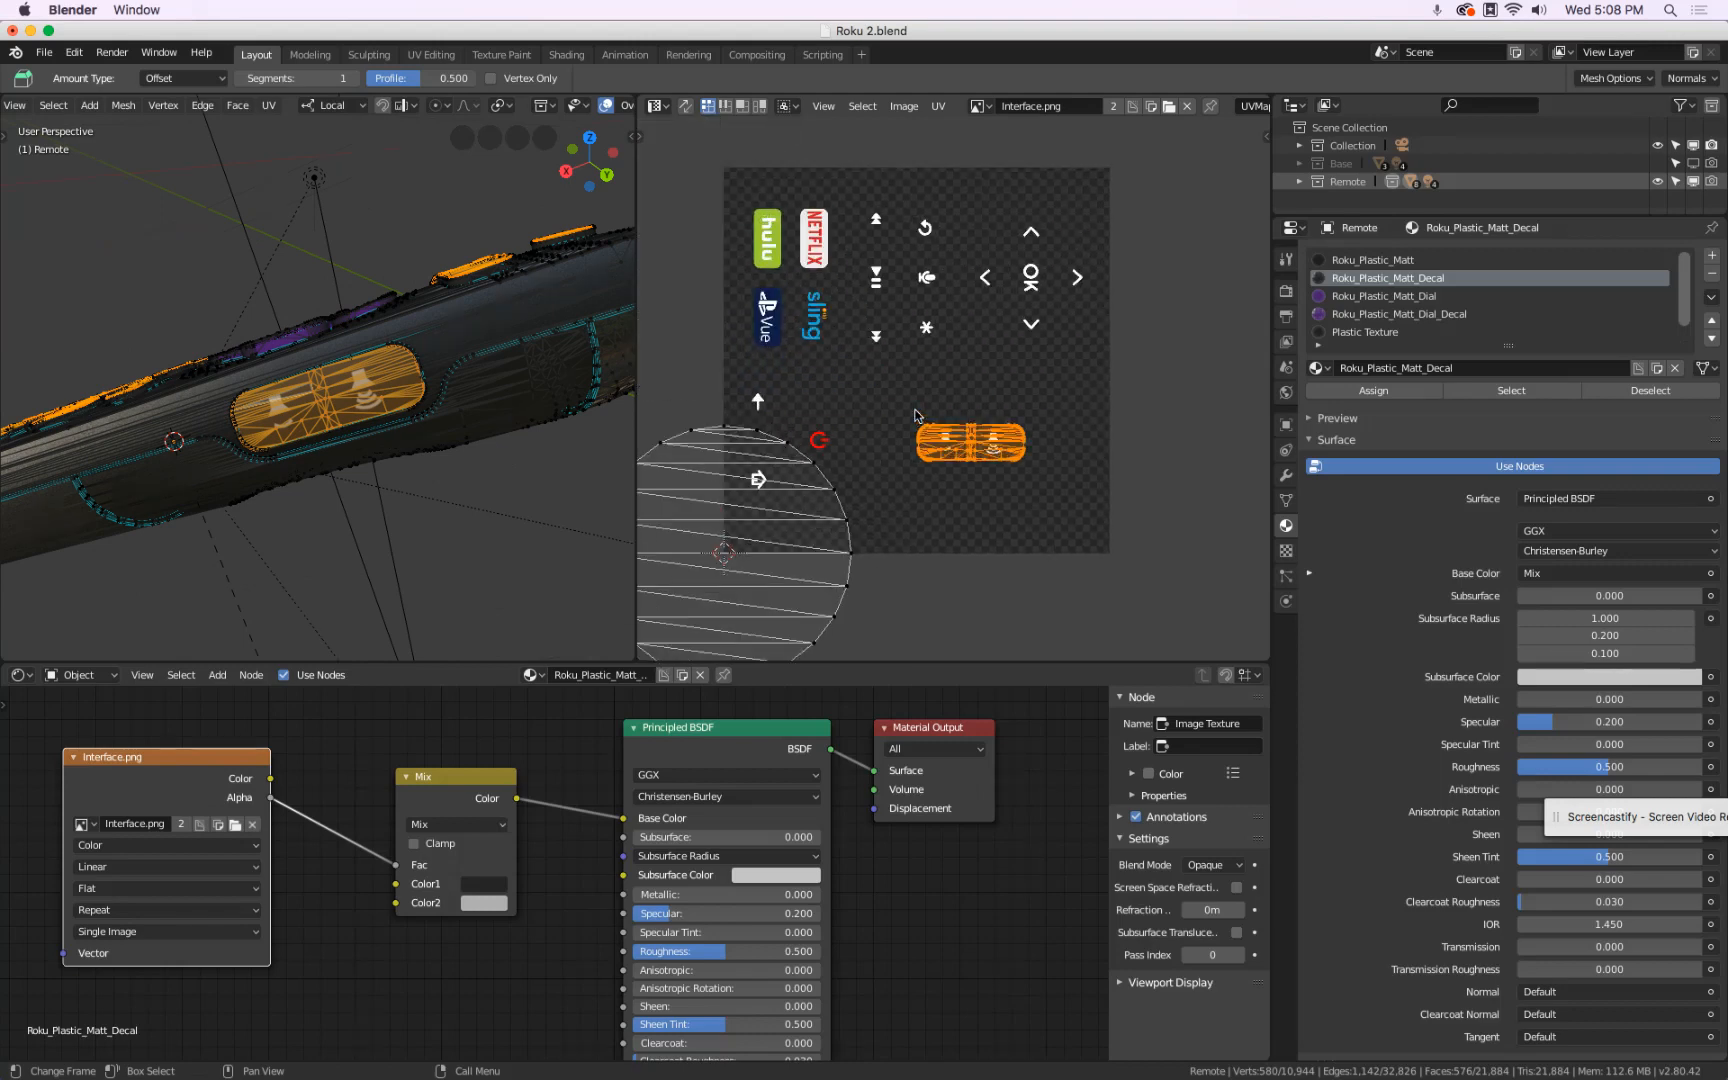
- Deselect the volume button's UV island and select all the other button islands
key(b)
drag(894, 389, 1085, 522)
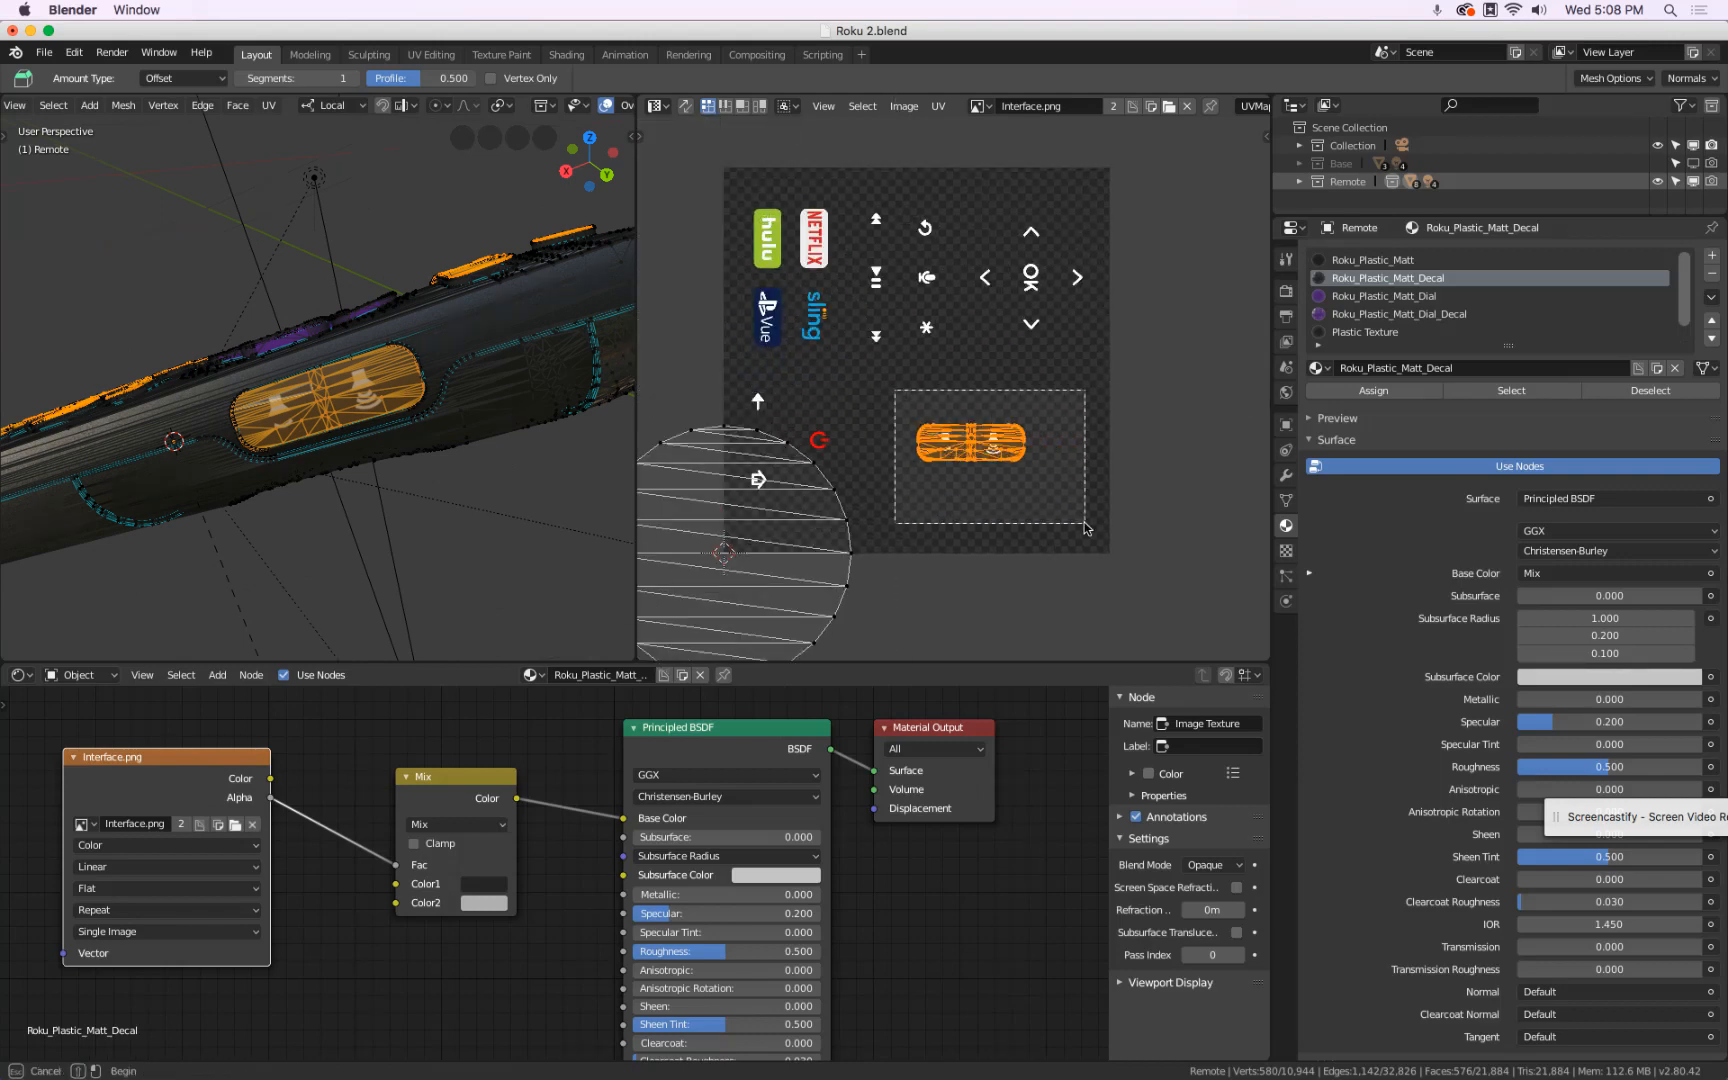
drag(1079, 521, 1080, 523)
scroll(1078, 520, down, 9)
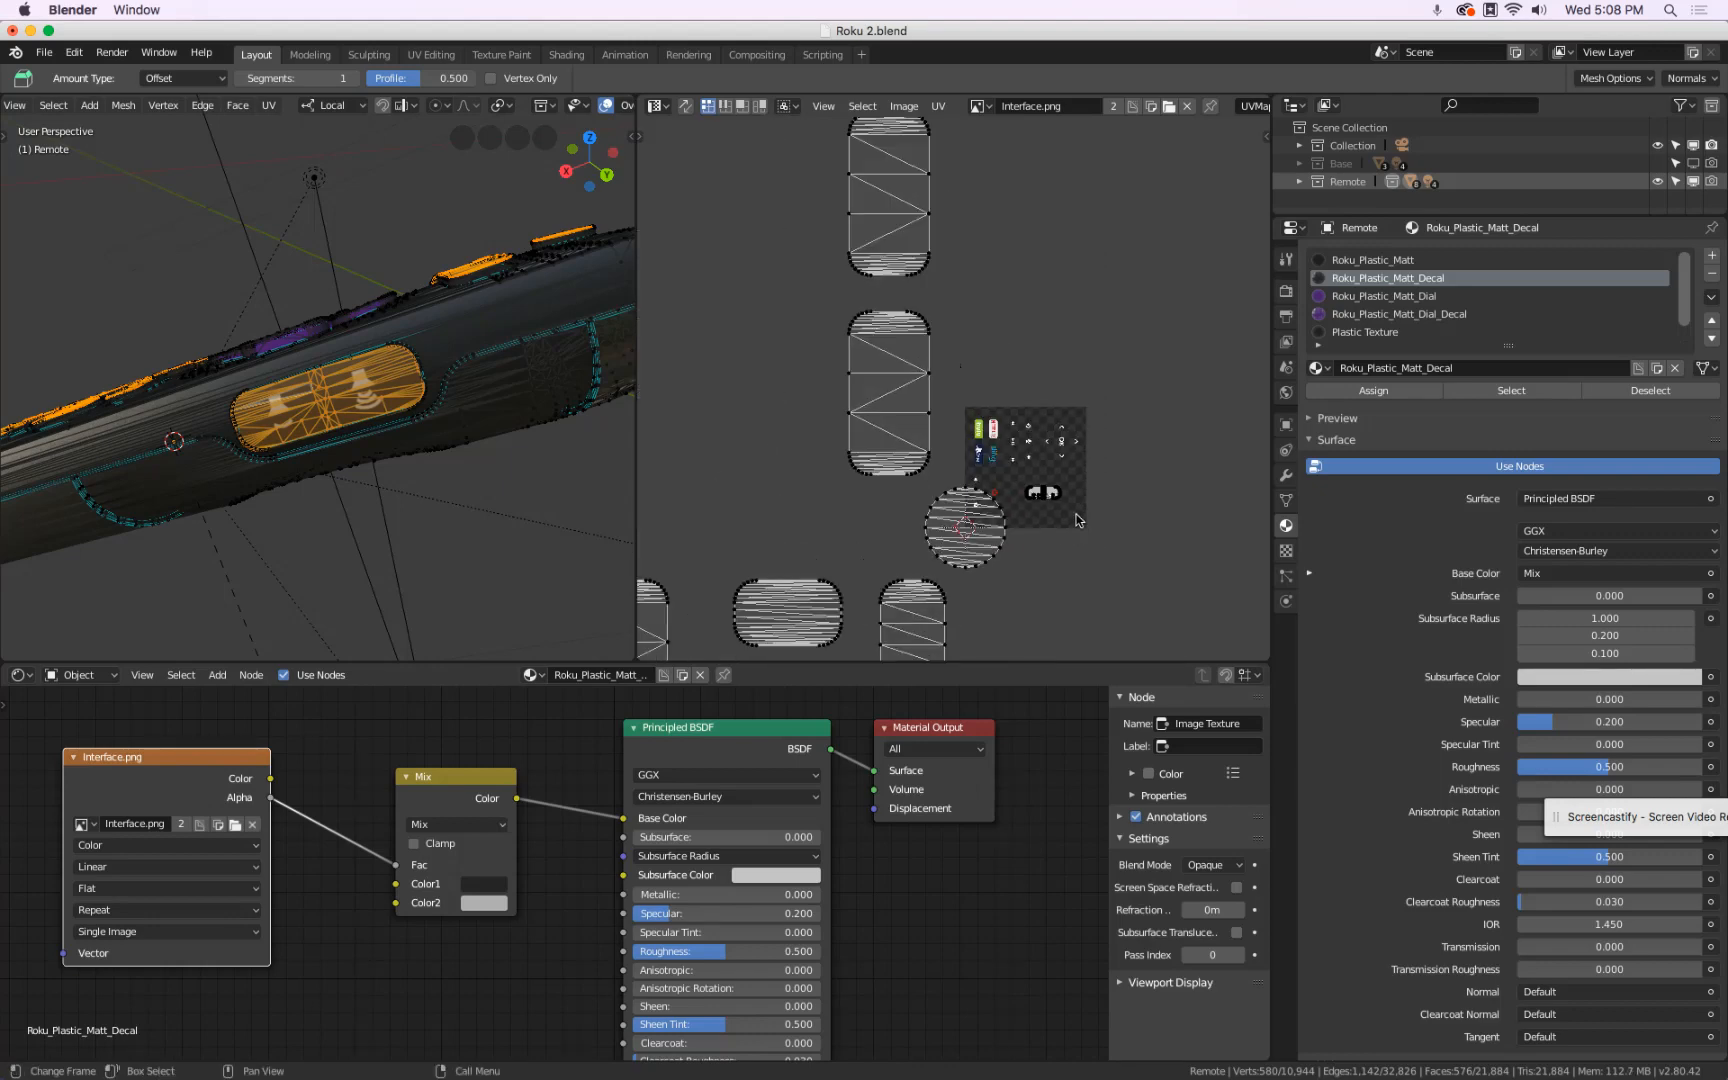
middle_drag(1070, 546, 1056, 397)
key(b)
drag(757, 152, 1048, 593)
scroll(1066, 493, up, 2)
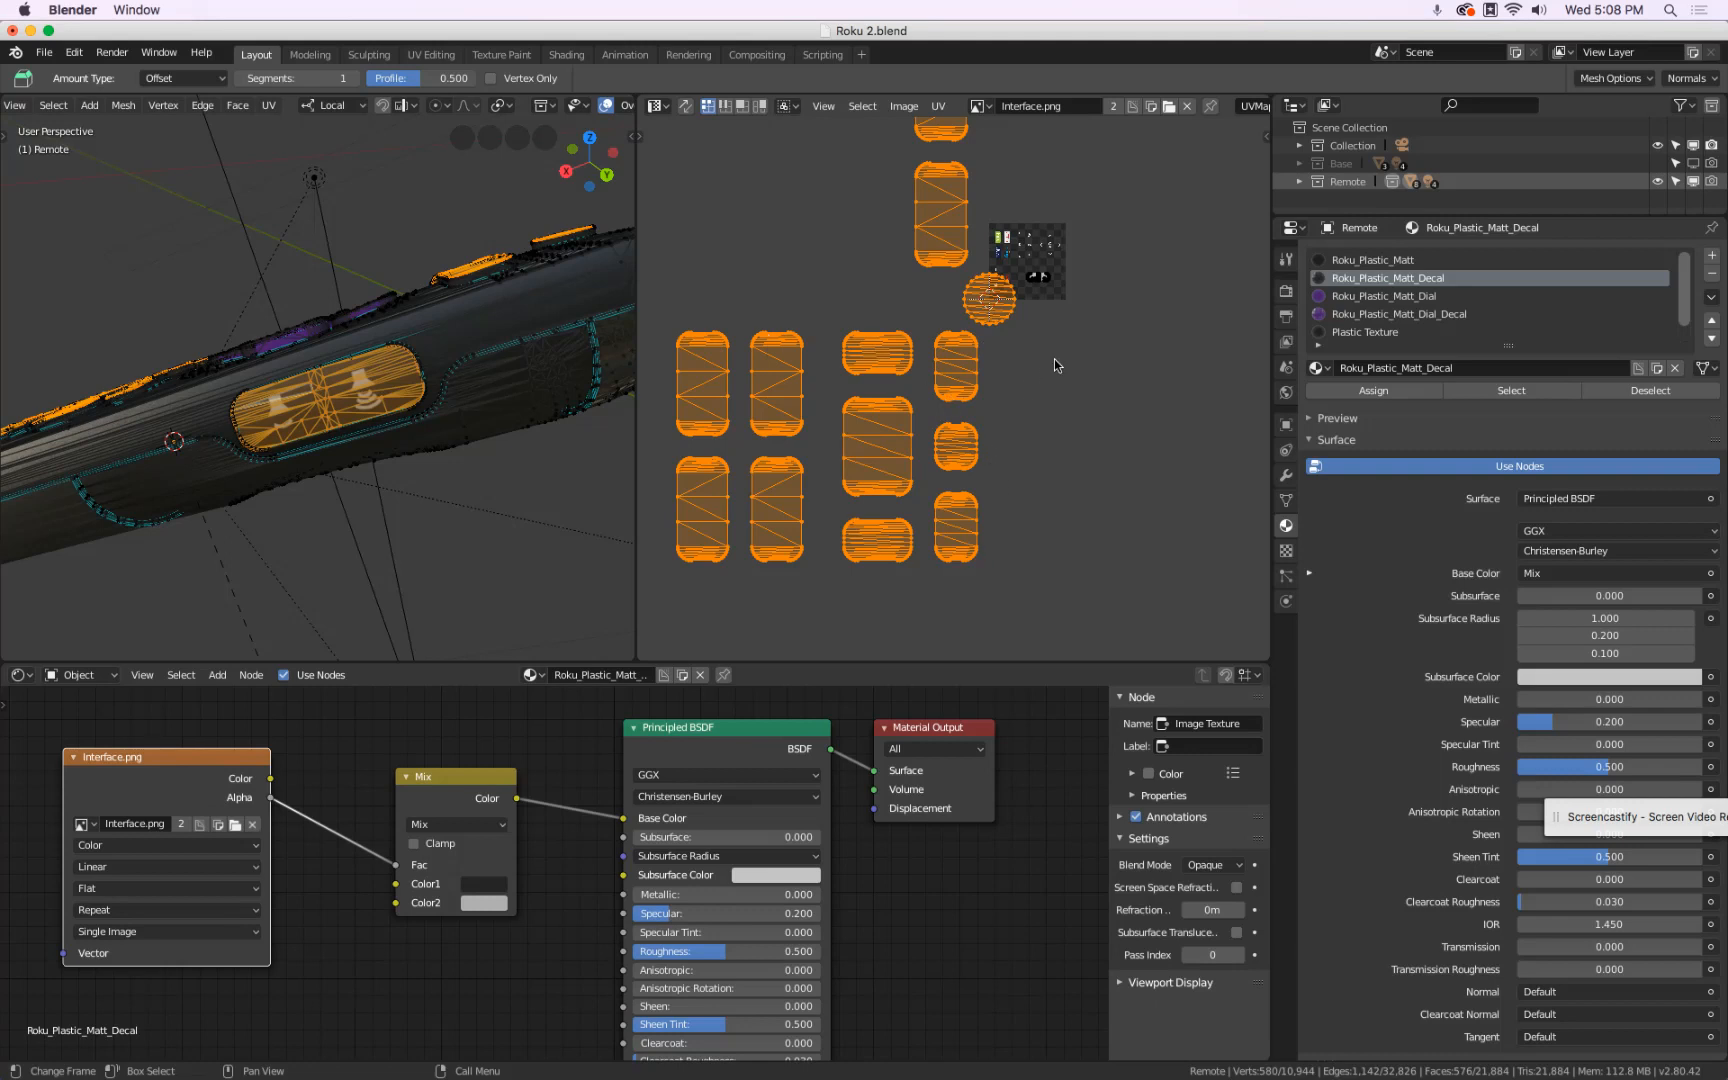
- Scale the selected button UV islands down as a group and move them next to the Interface.png image
key(s)
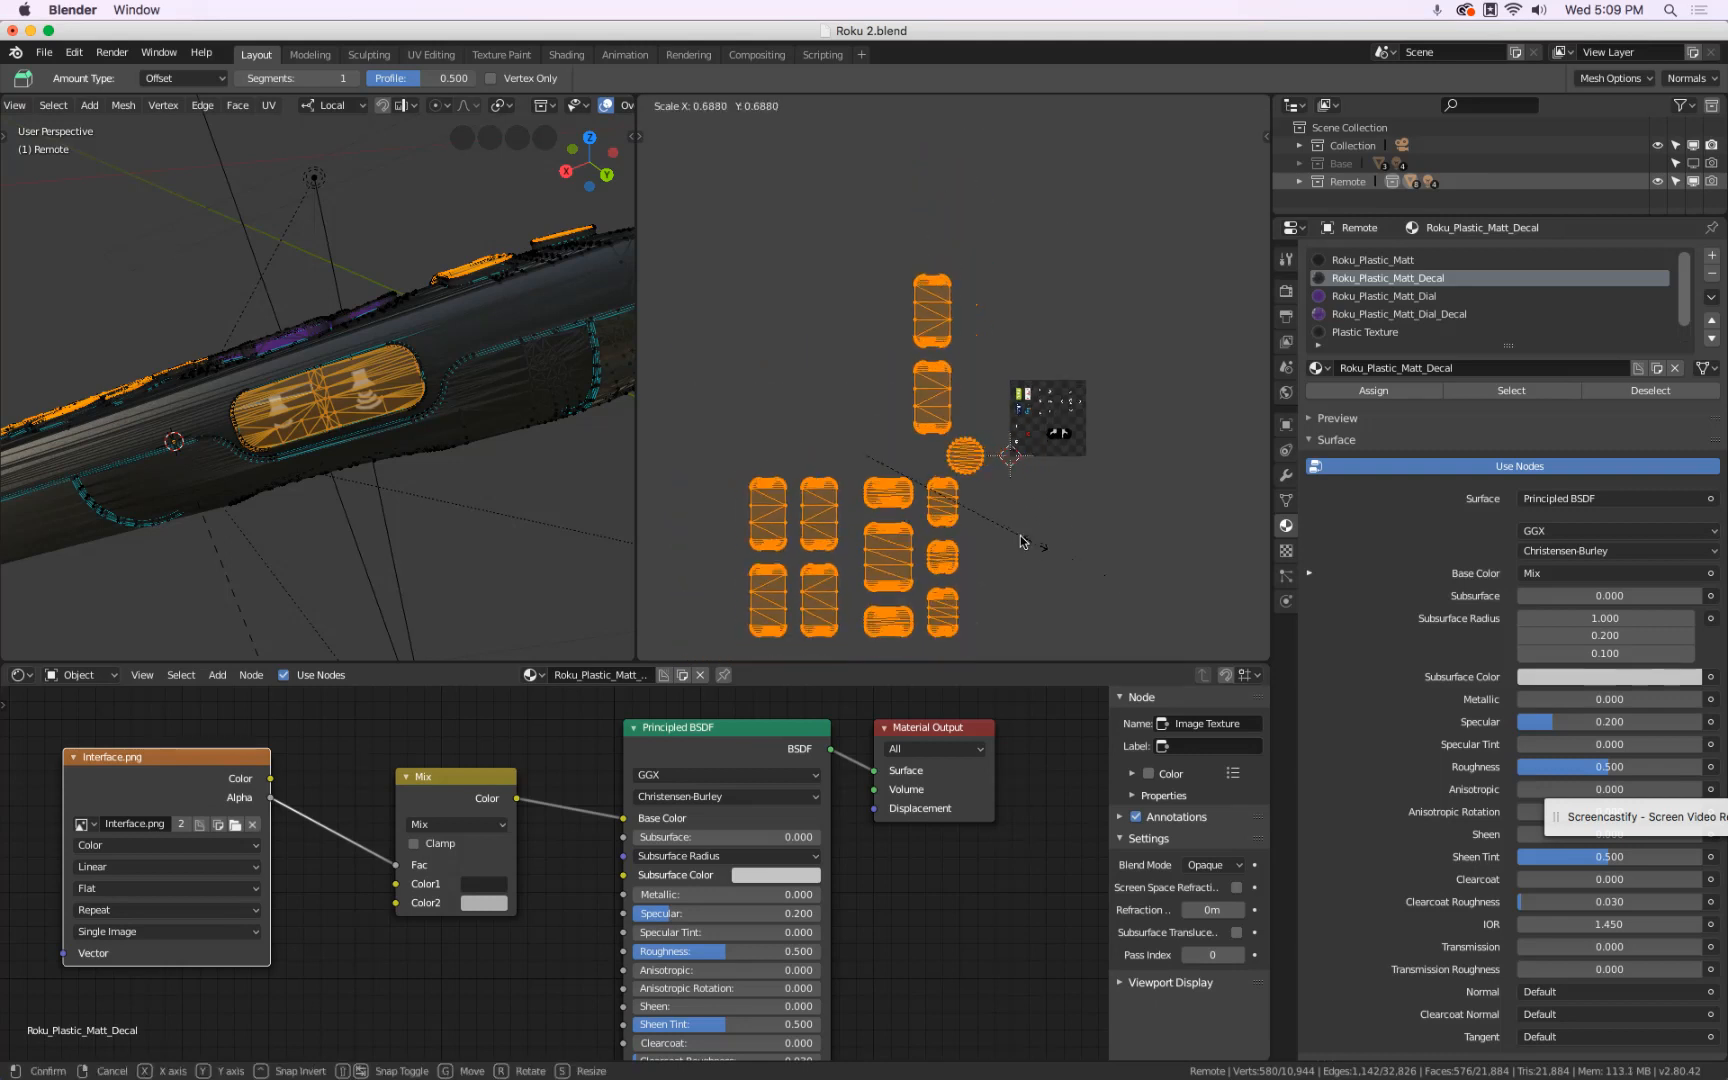
click(946, 500)
scroll(948, 495, up, 4)
key(g)
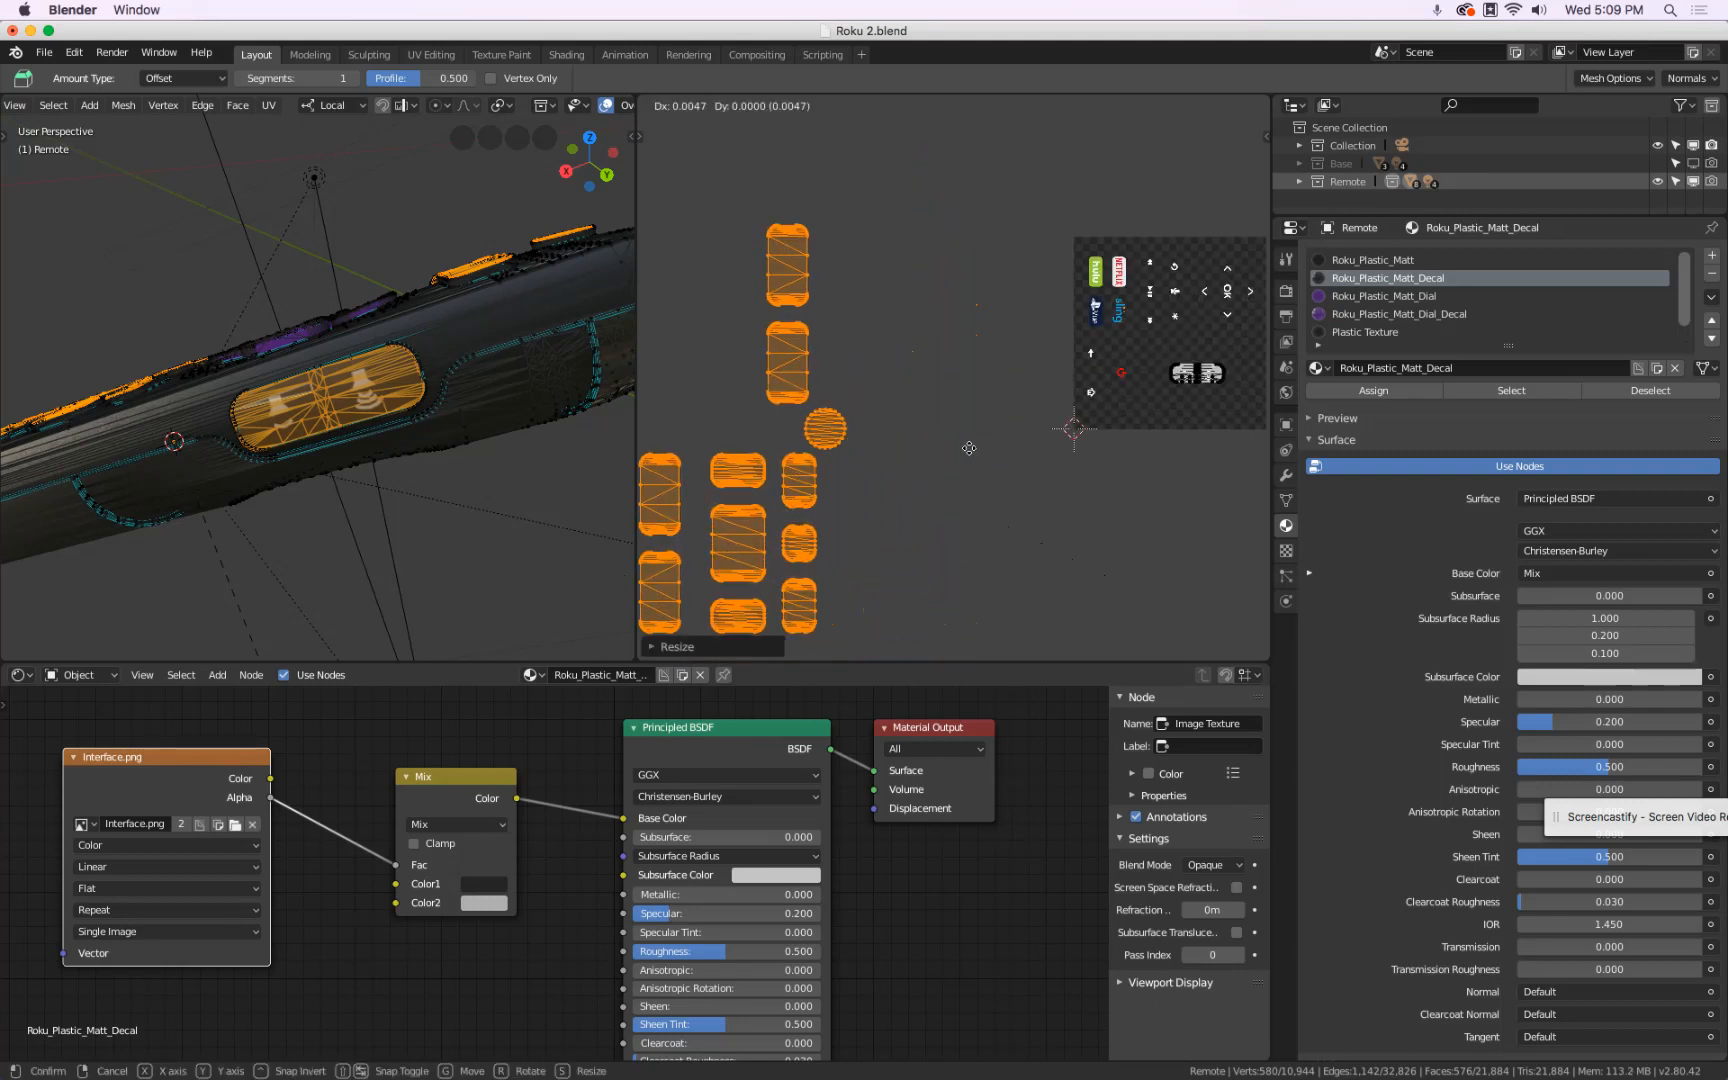
click(1145, 389)
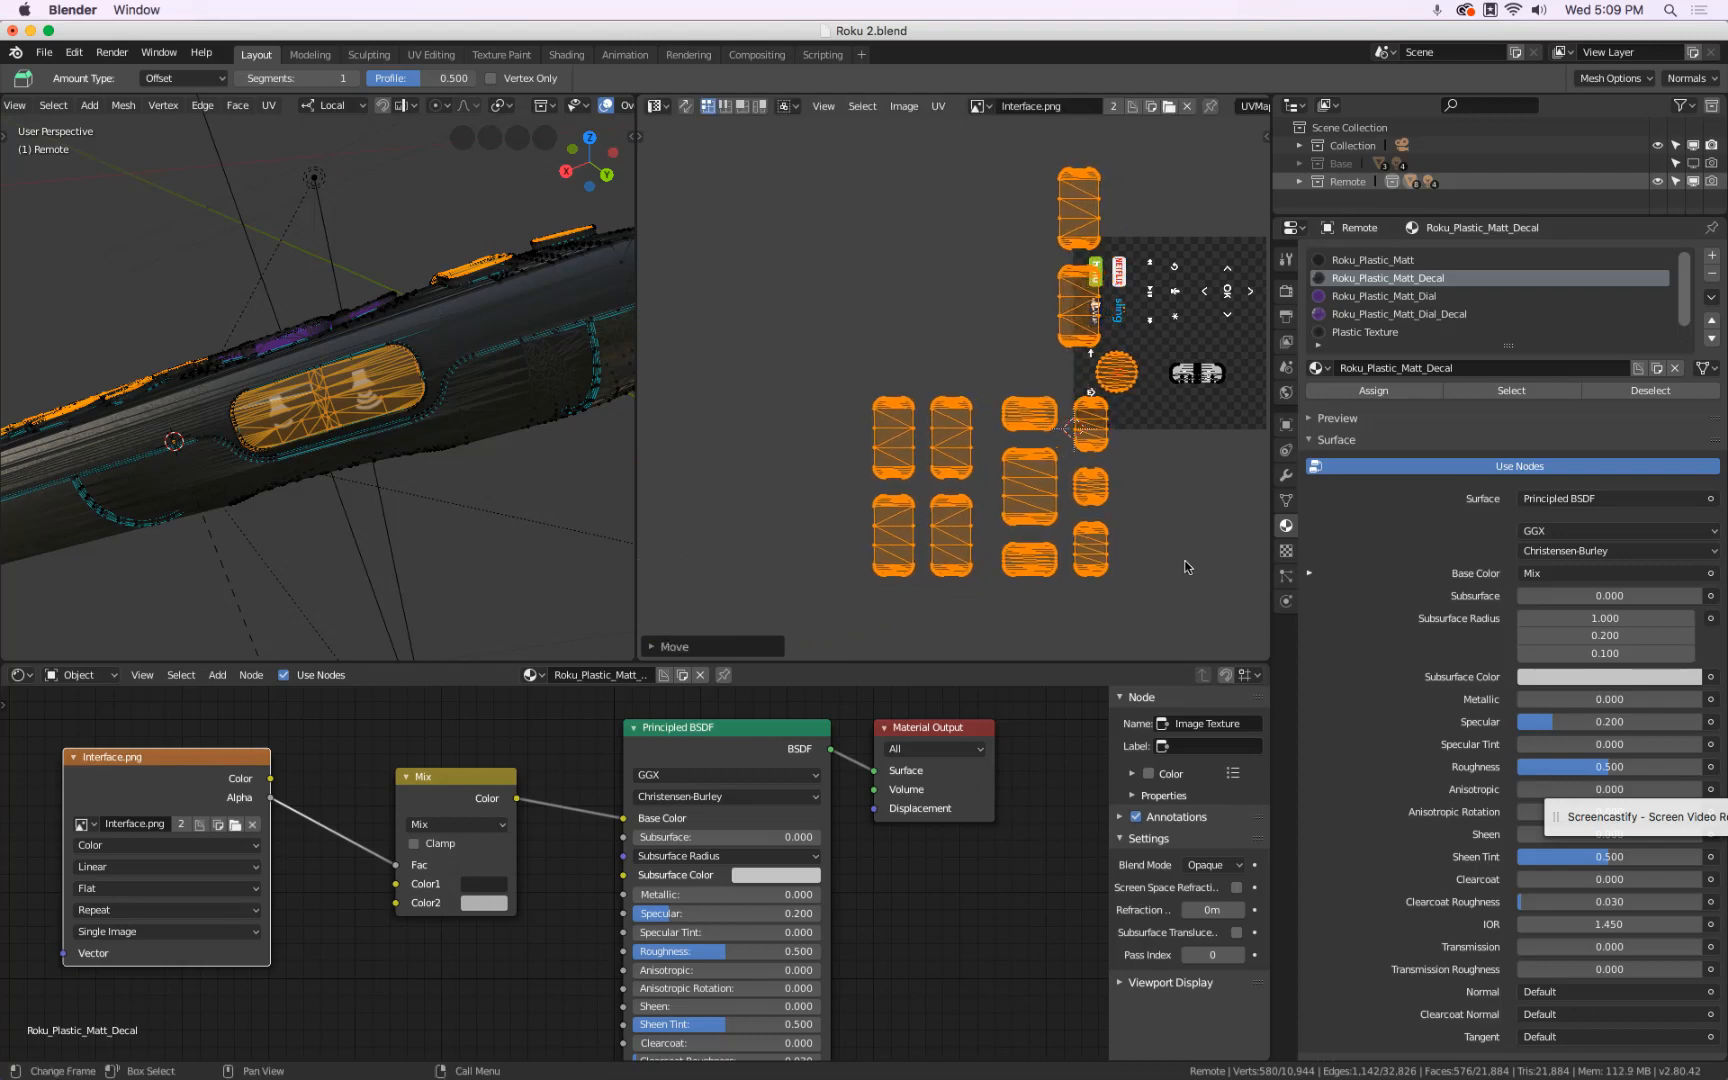
key(s)
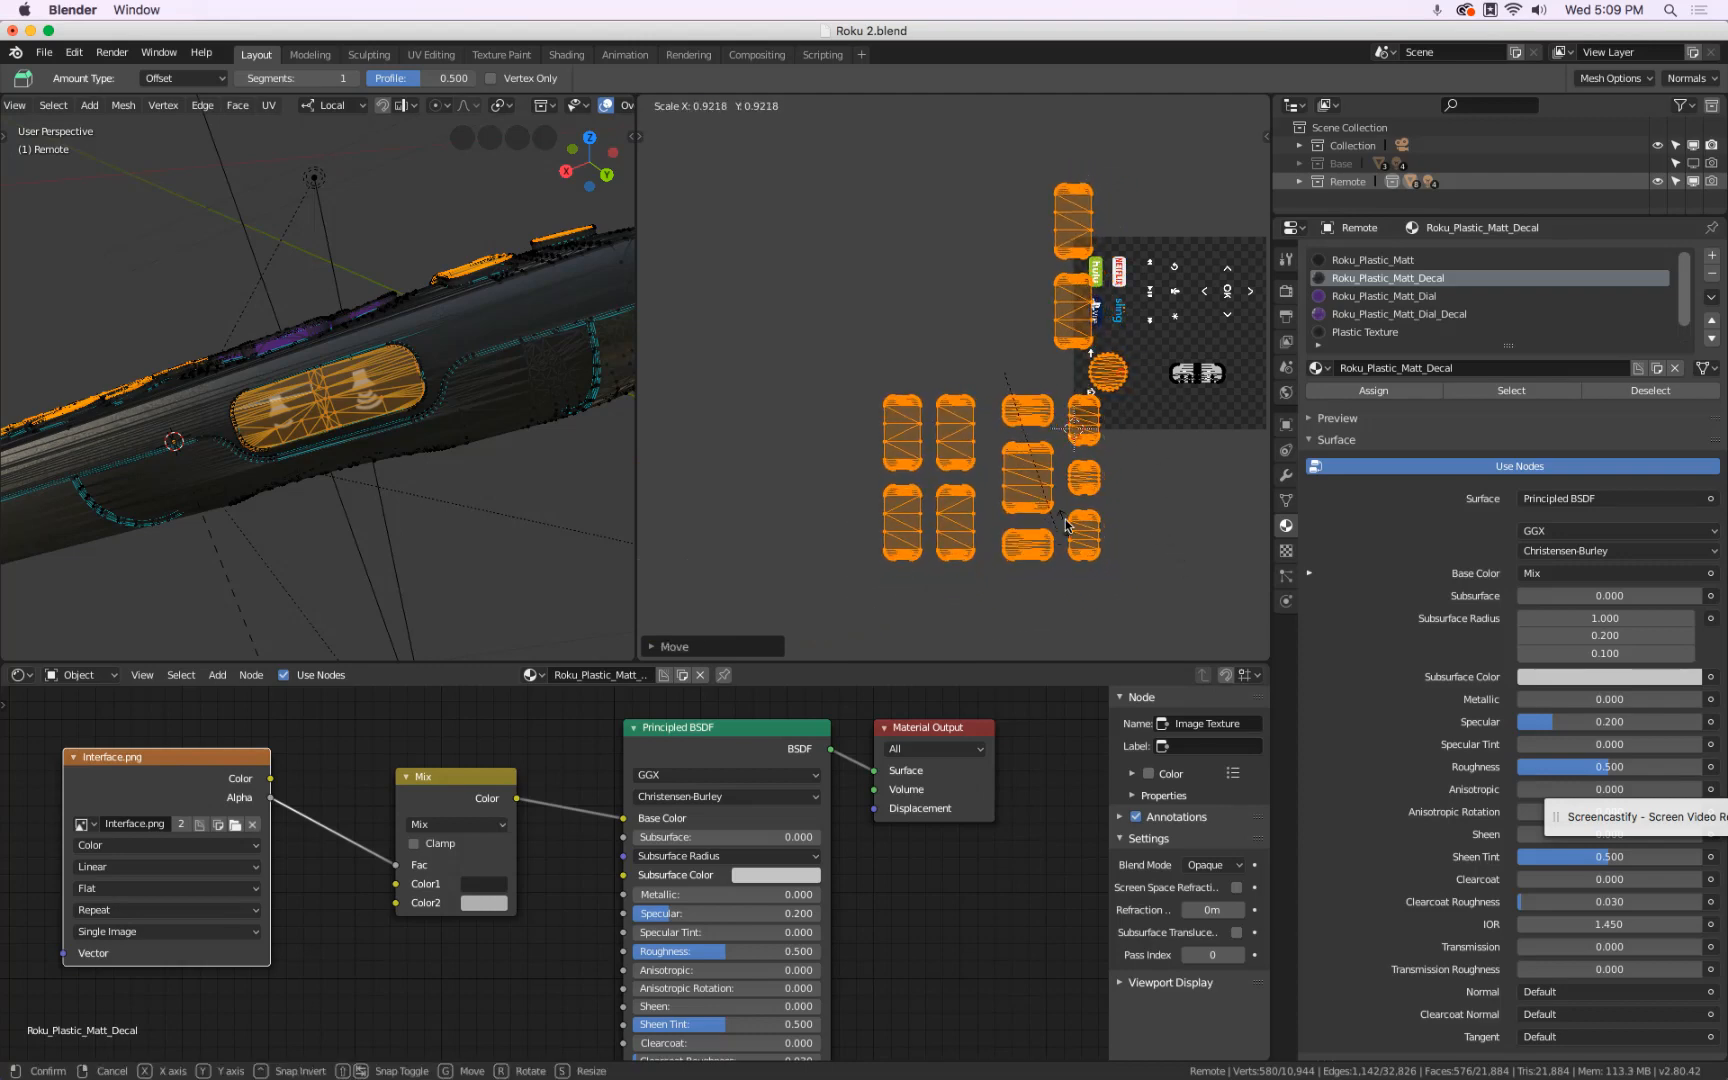
click(1051, 450)
- Move the button UV islands onto the image so the four tall ones lie over the app logos
middle_drag(992, 429, 733, 553)
scroll(843, 497, up, 4)
scroll(844, 497, down, 2)
key(g)
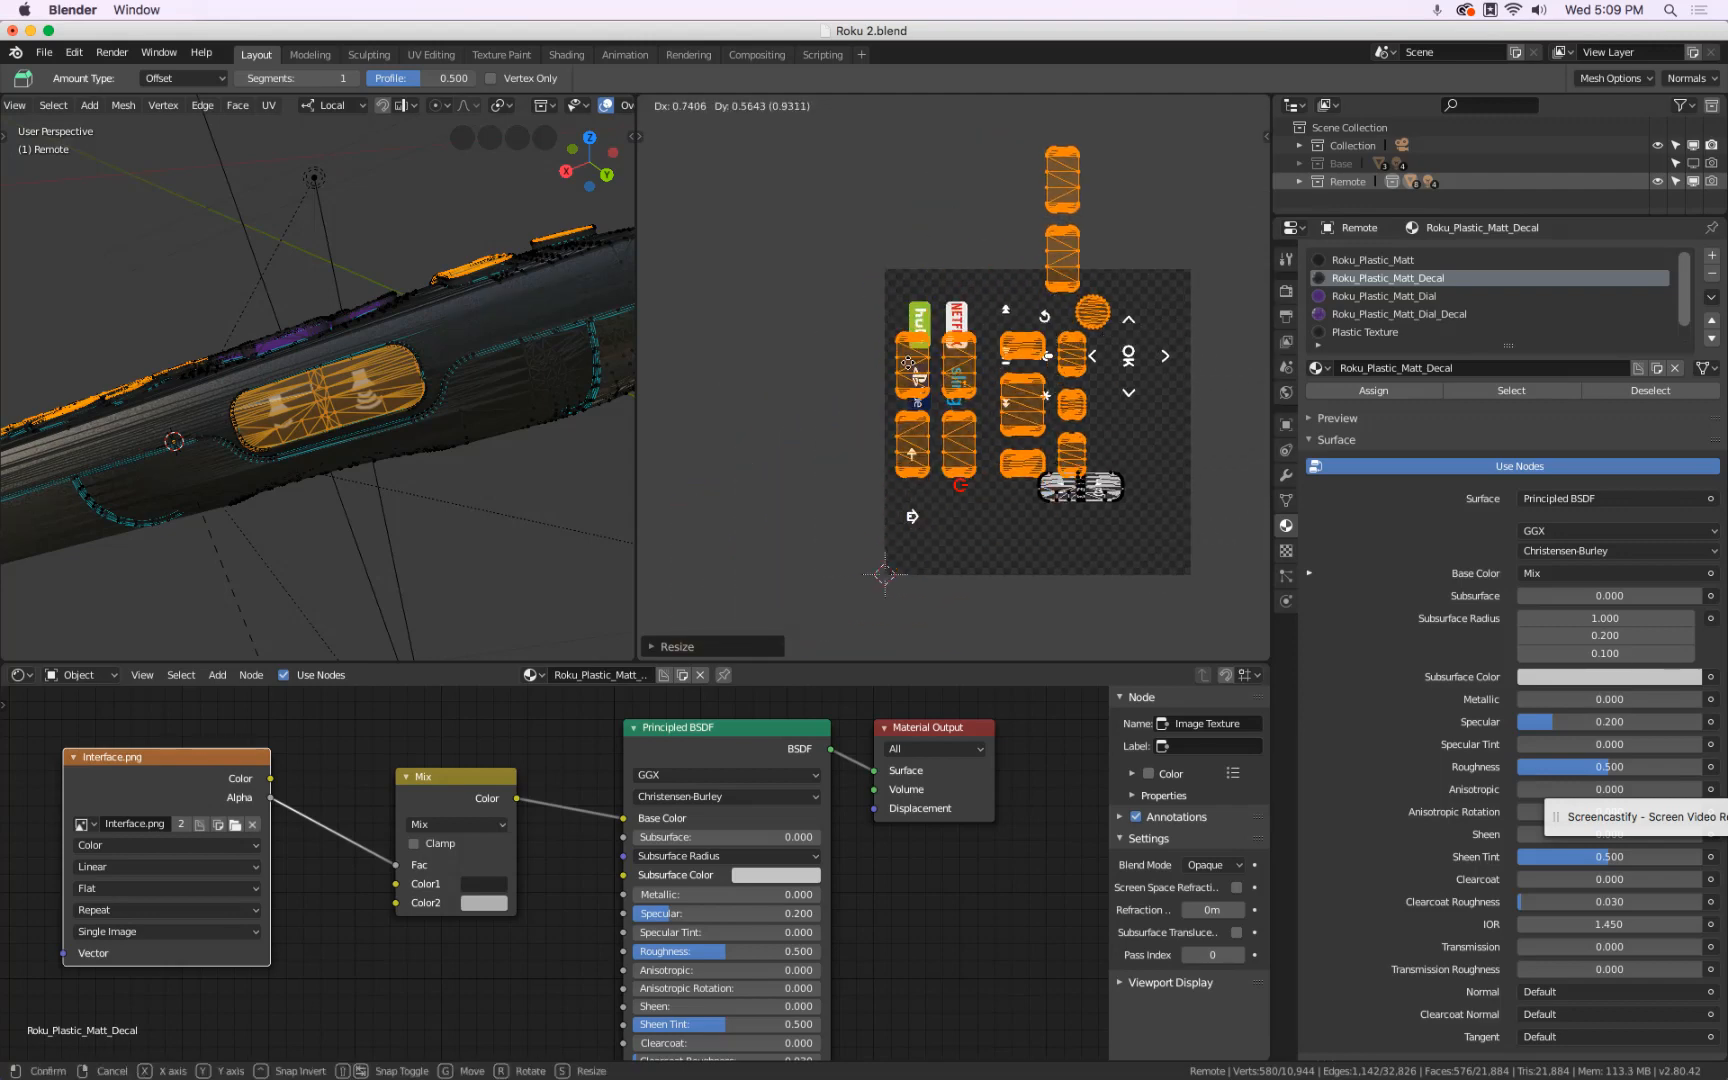
click(904, 333)
- Resize and reposition the button UV islands as a group until the app logos and playback icons sit inside their matching islands
scroll(1009, 357, up, 4)
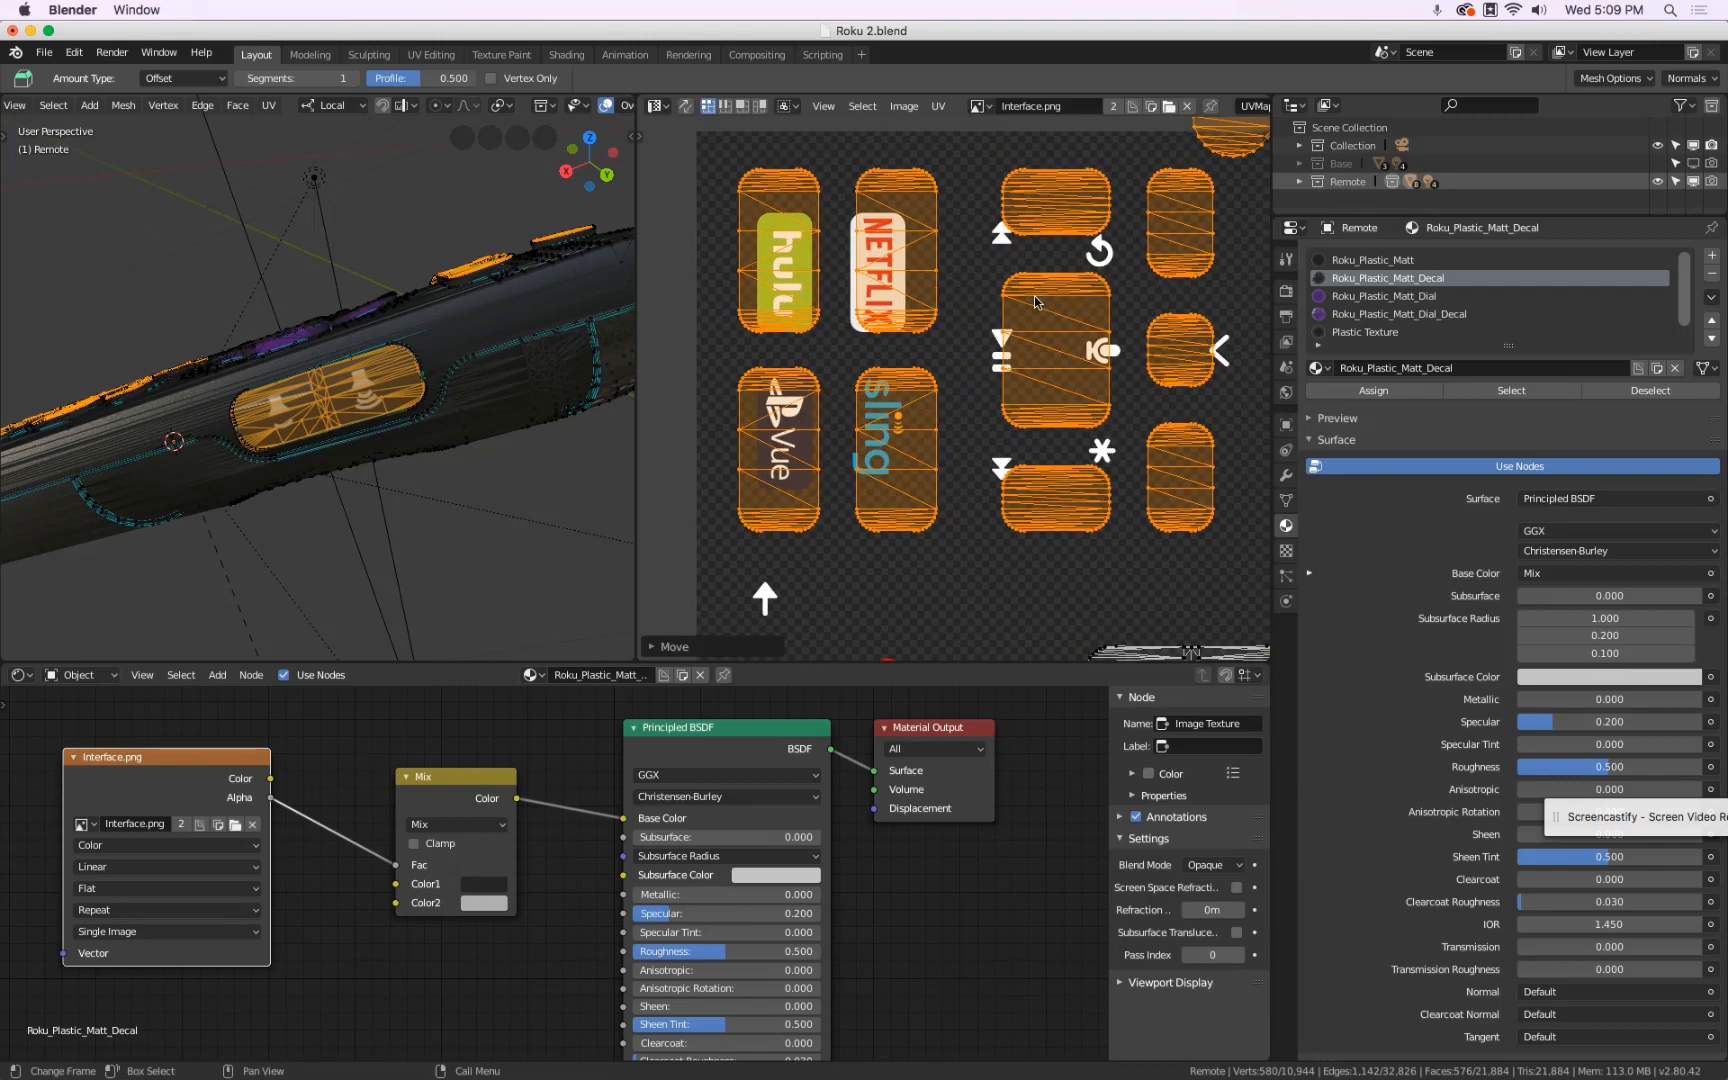
key(s)
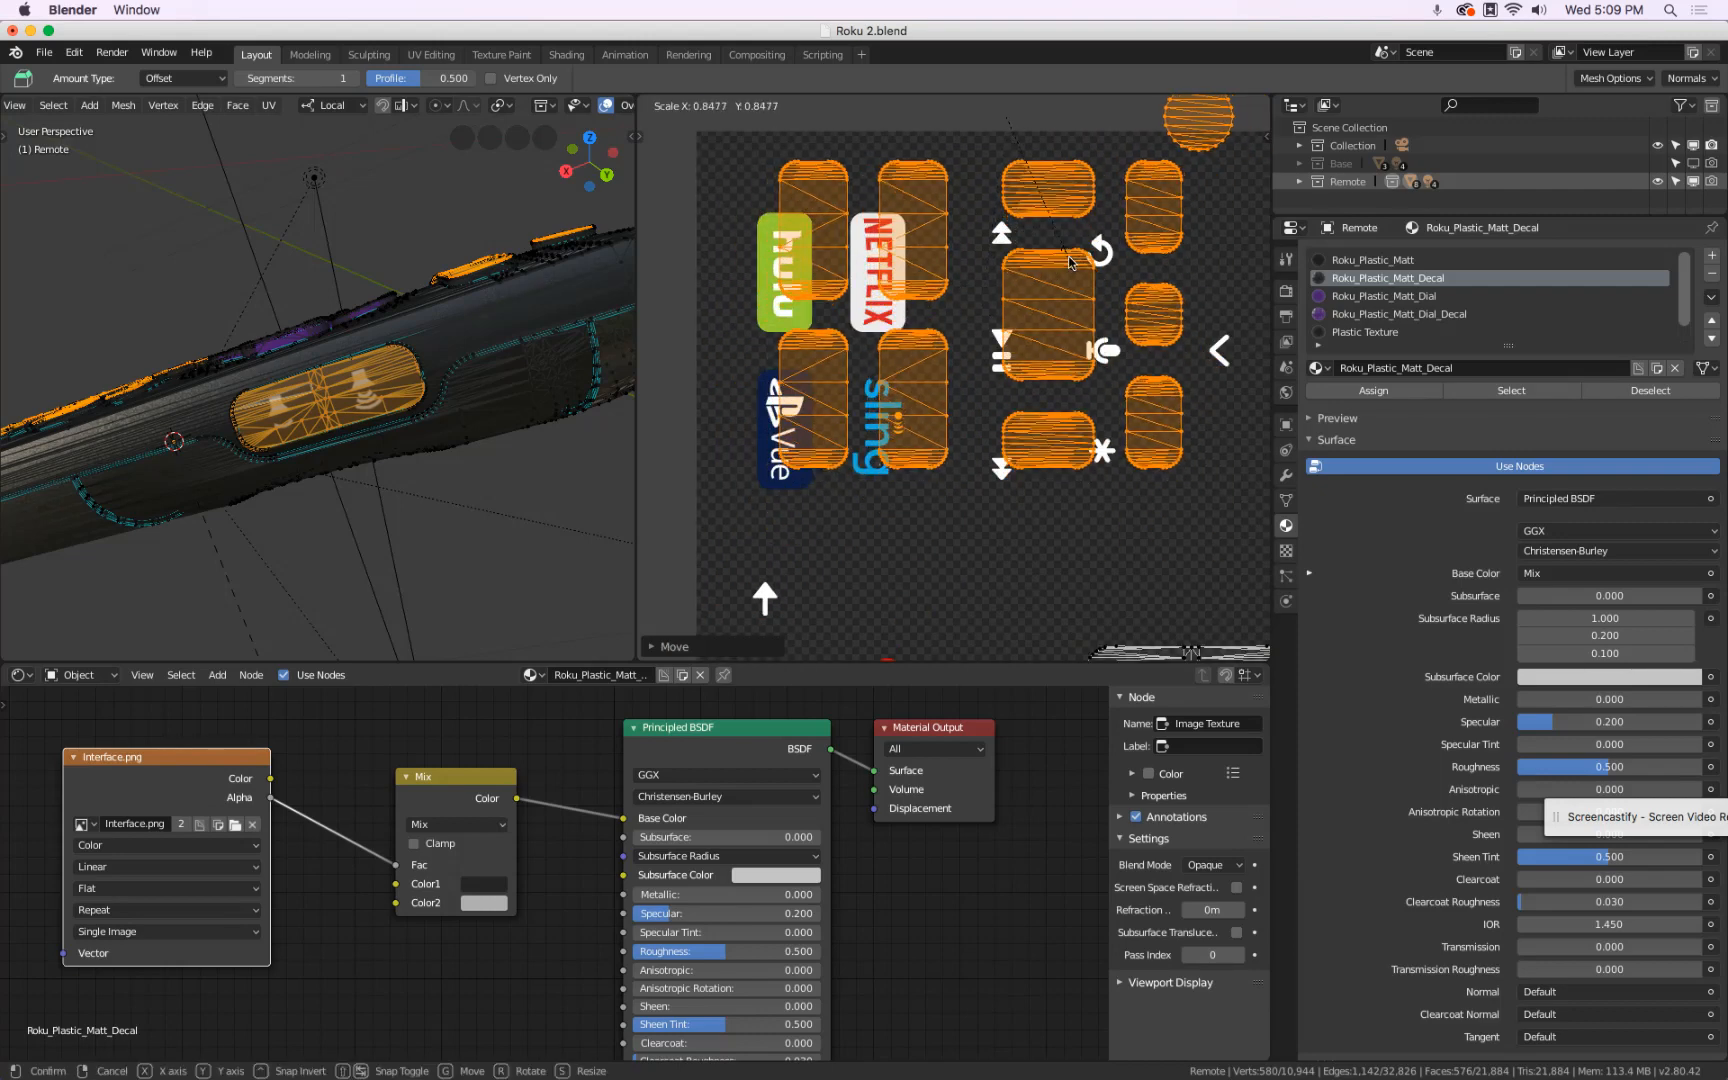
click(940, 453)
key(g)
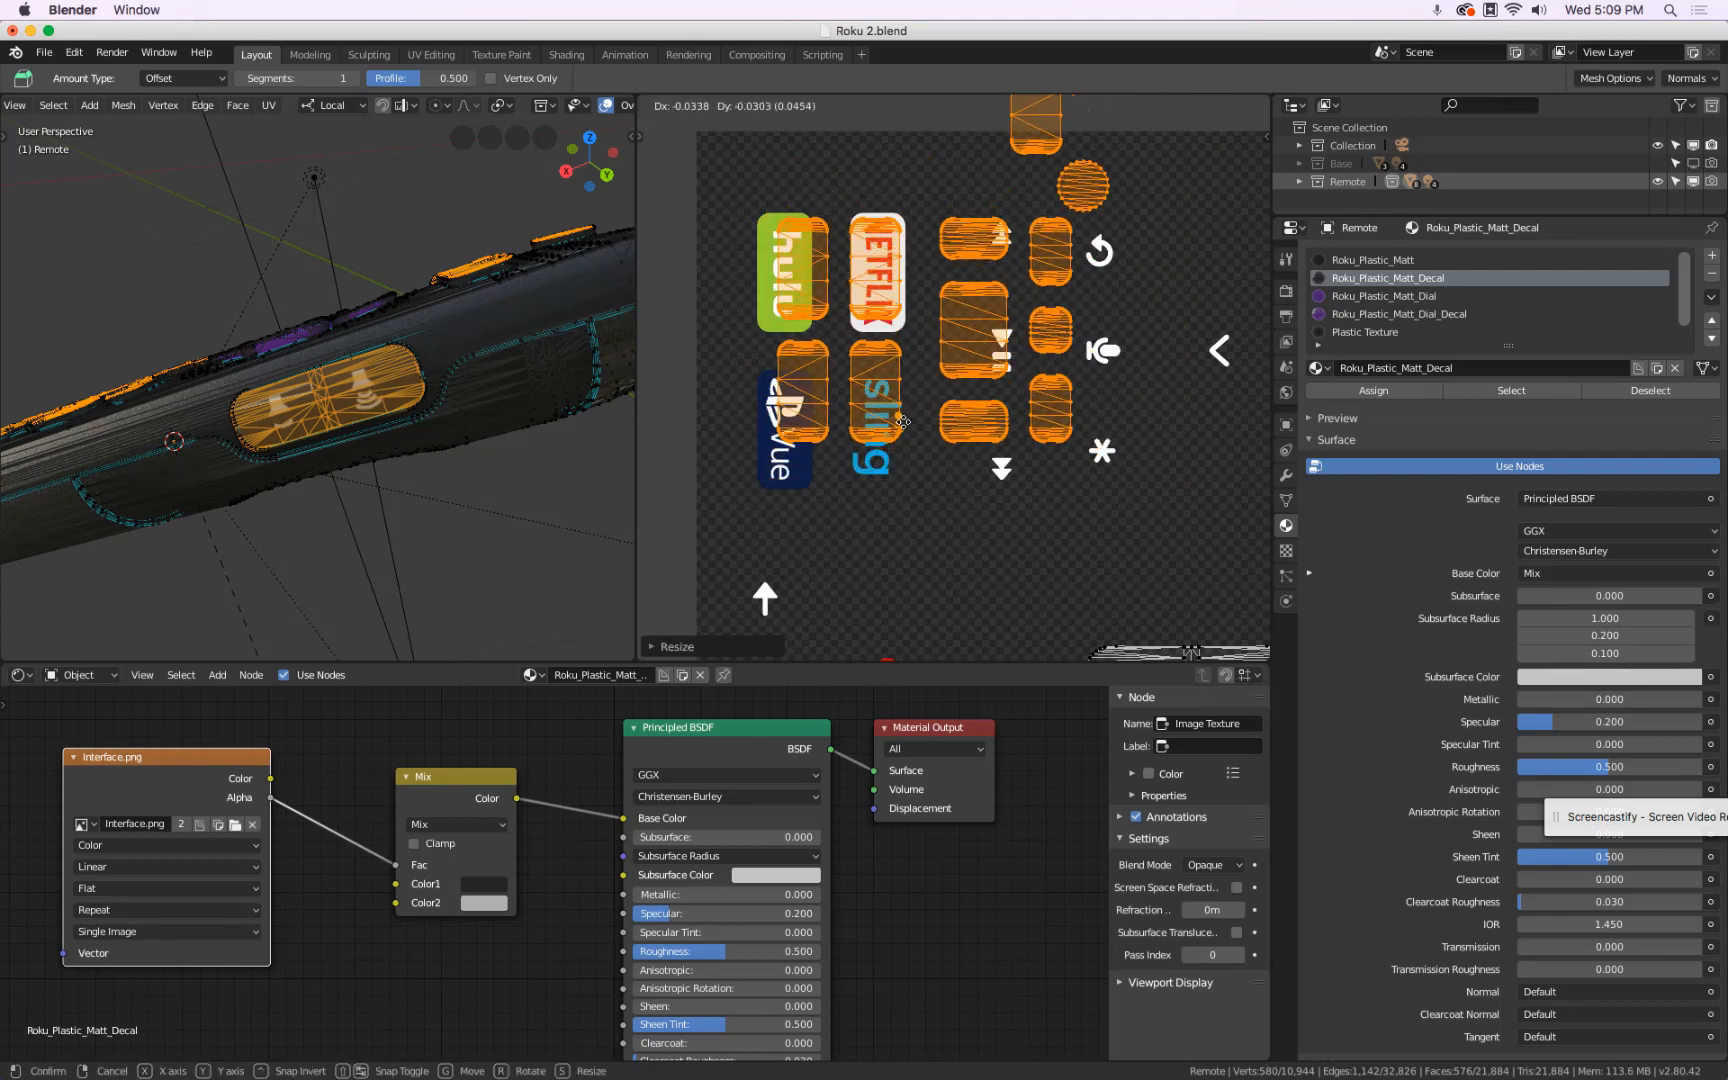
click(912, 424)
key(s)
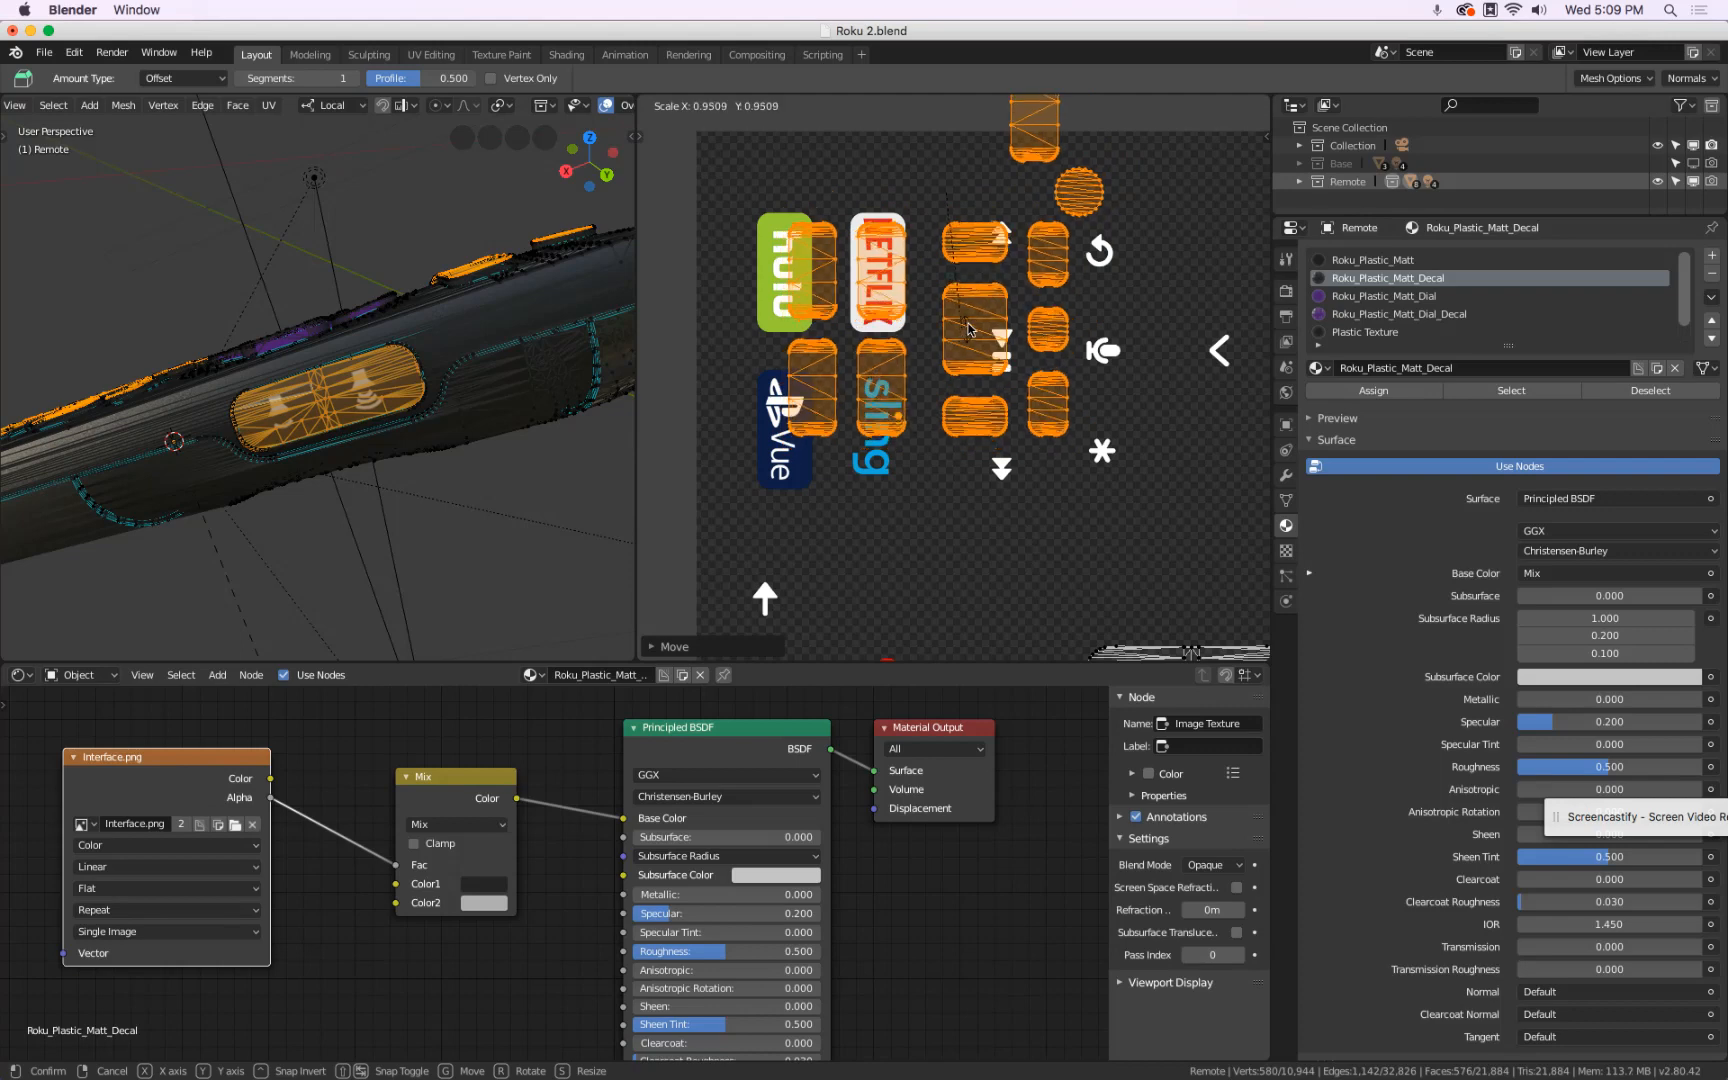
click(929, 358)
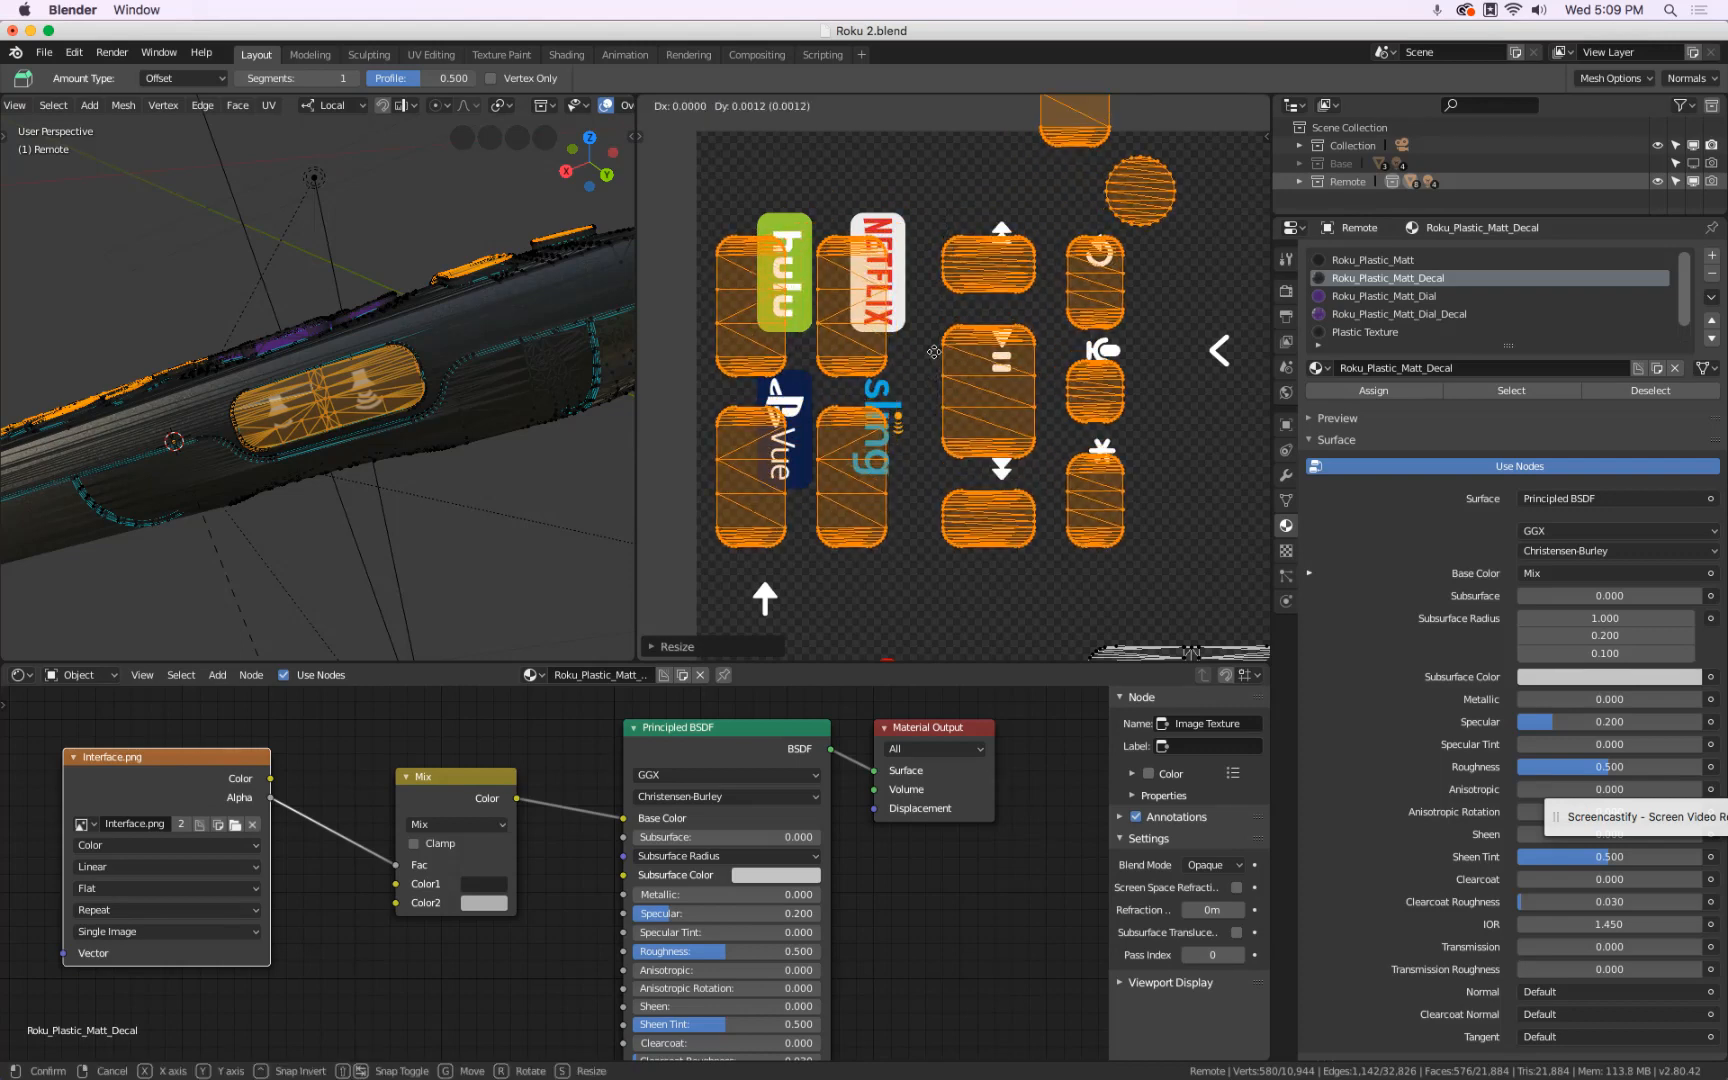
click(947, 342)
key(s)
click(868, 547)
key(g)
click(913, 165)
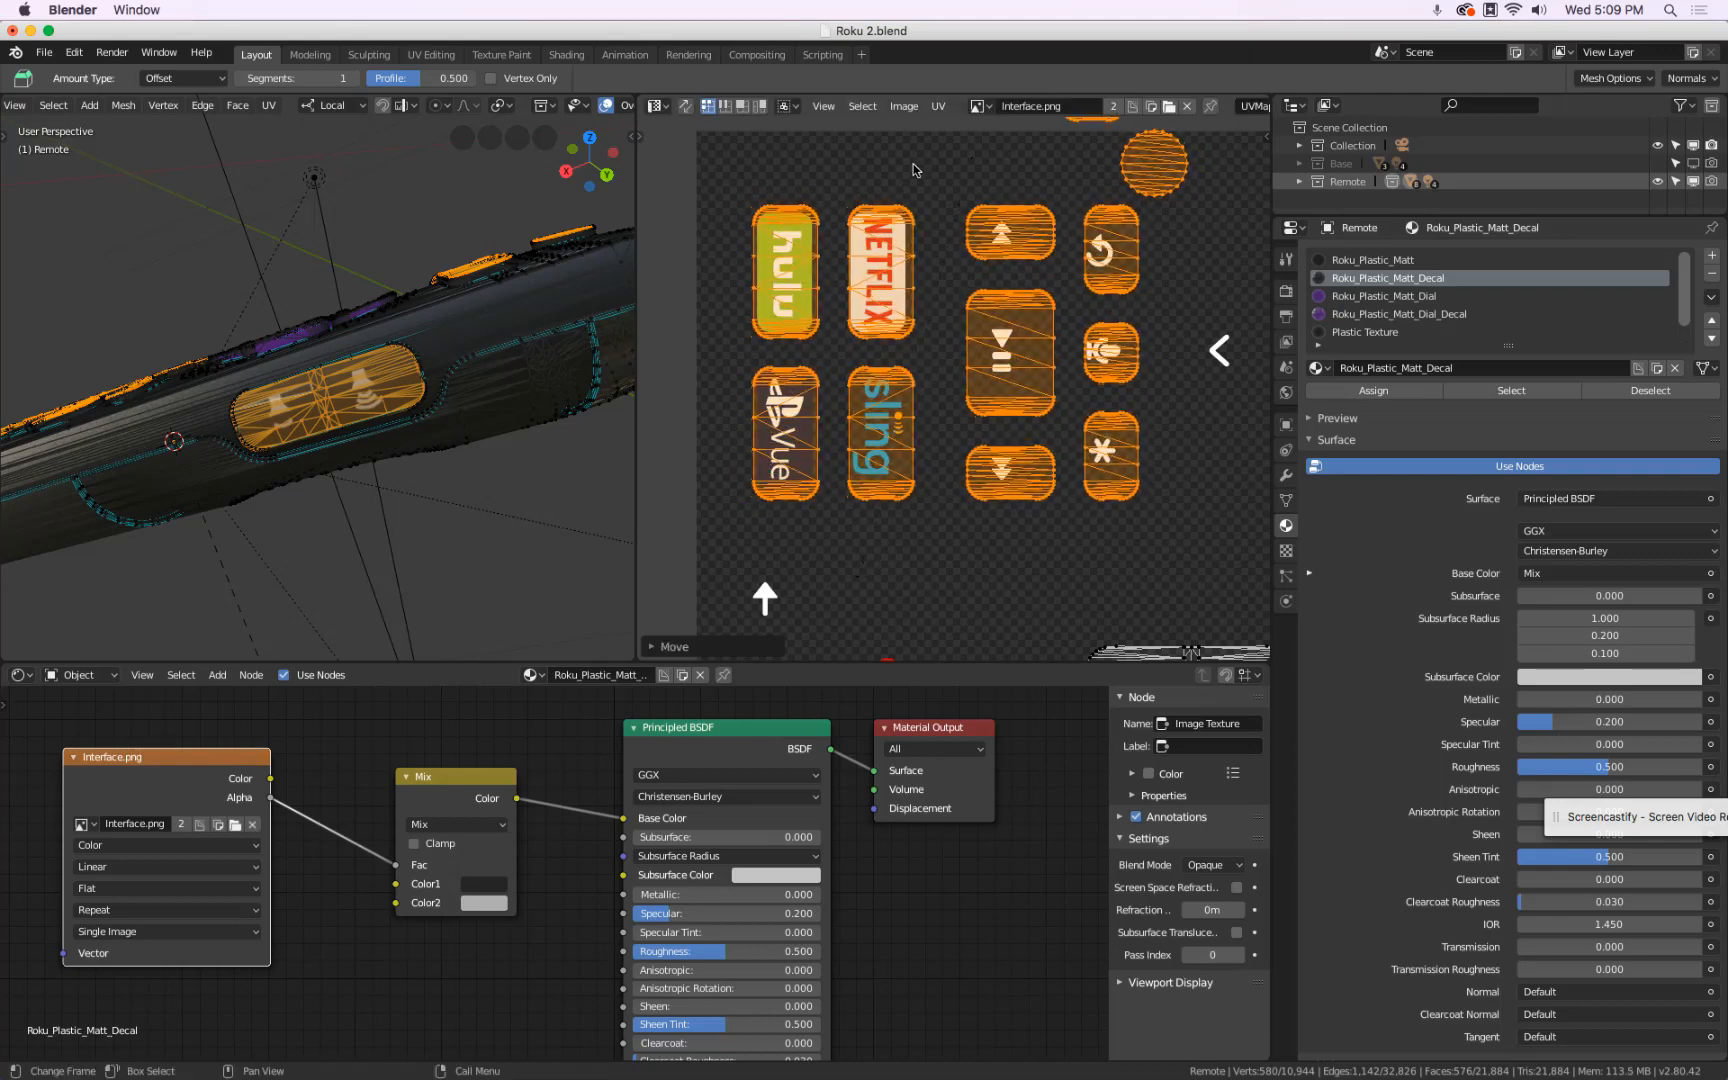
- Nudge the button UV islands slightly as a group to centre them over the app logos and playback icons
scroll(913, 165, up, 4)
key(g)
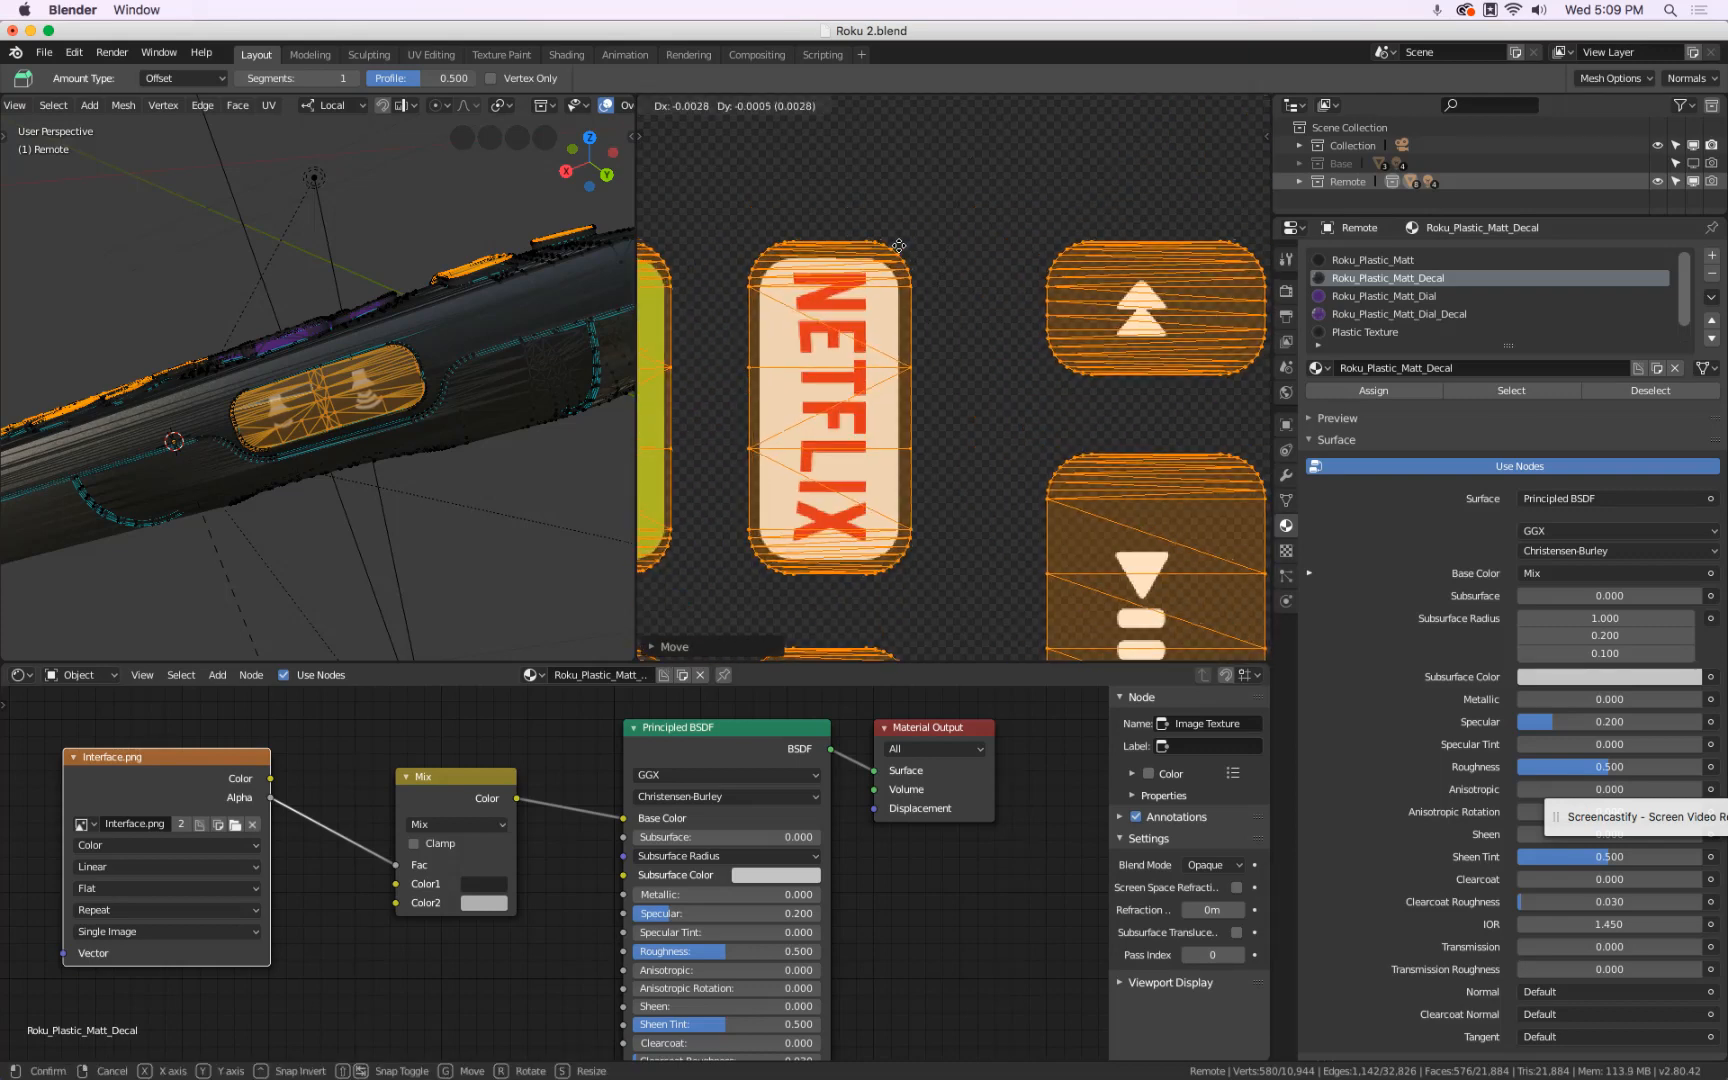
click(899, 245)
scroll(899, 245, down, 5)
scroll(850, 435, up, 5)
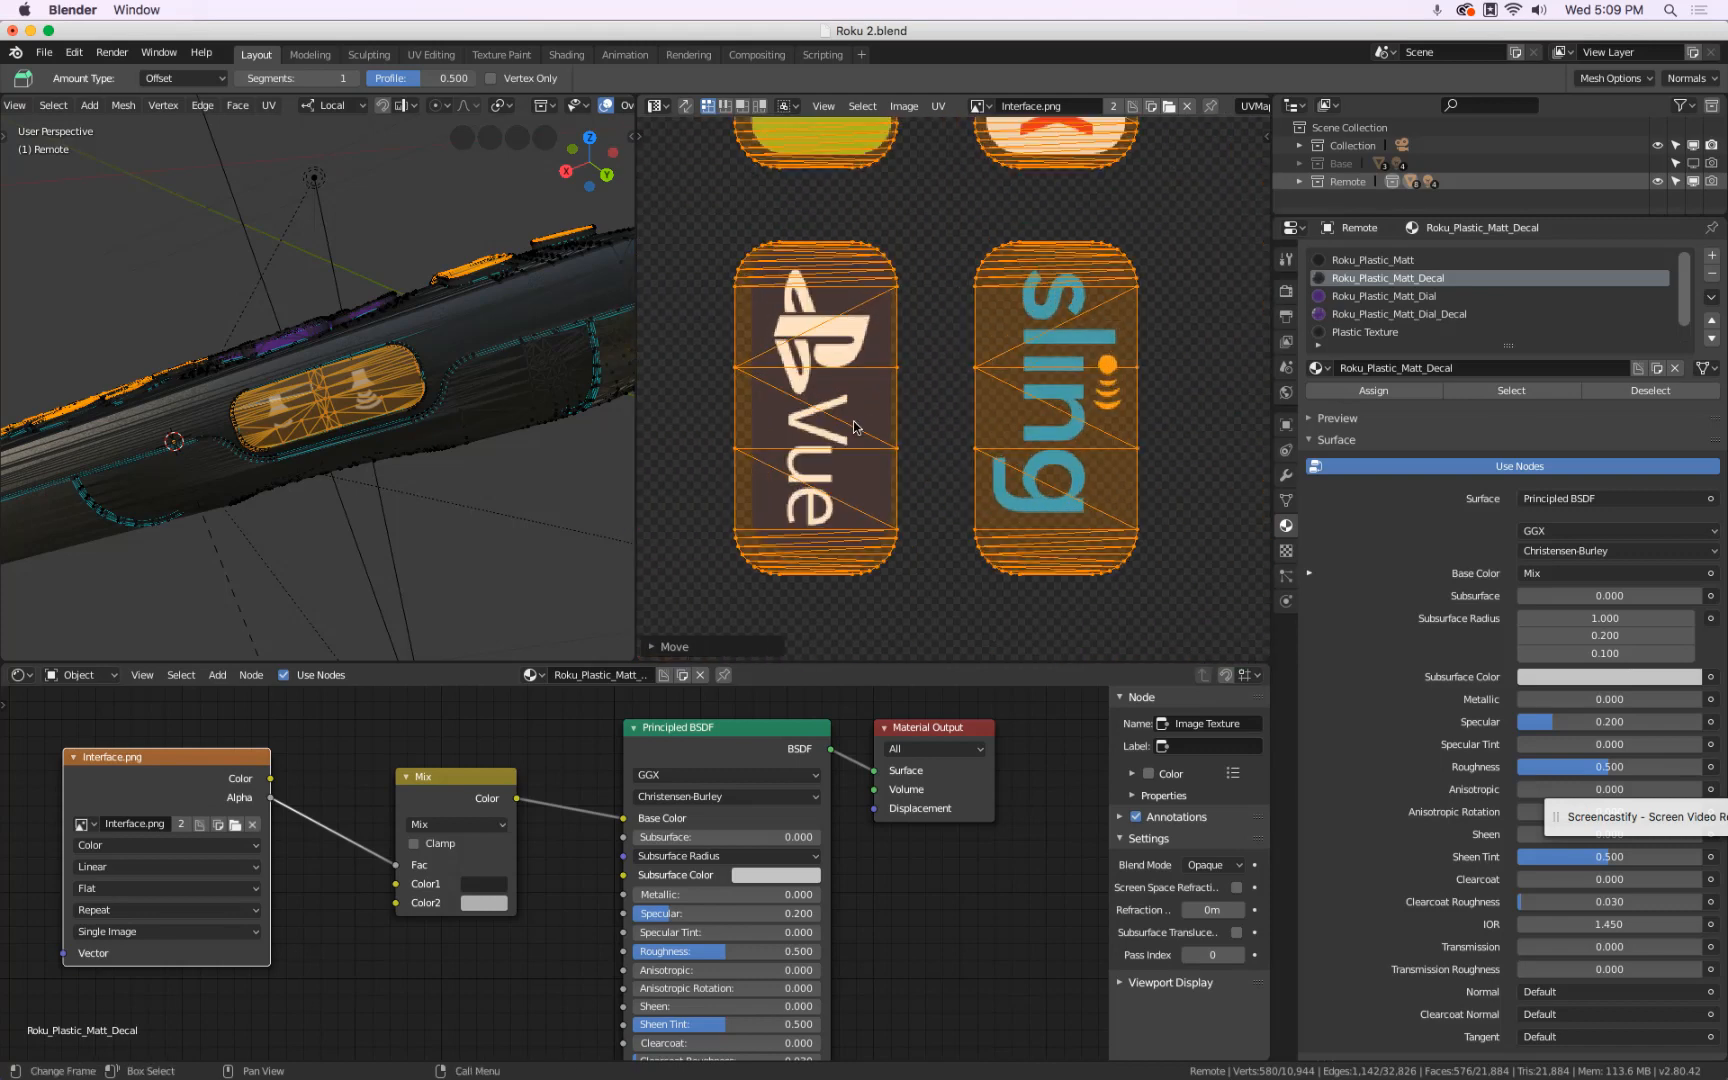
scroll(858, 410, down, 3)
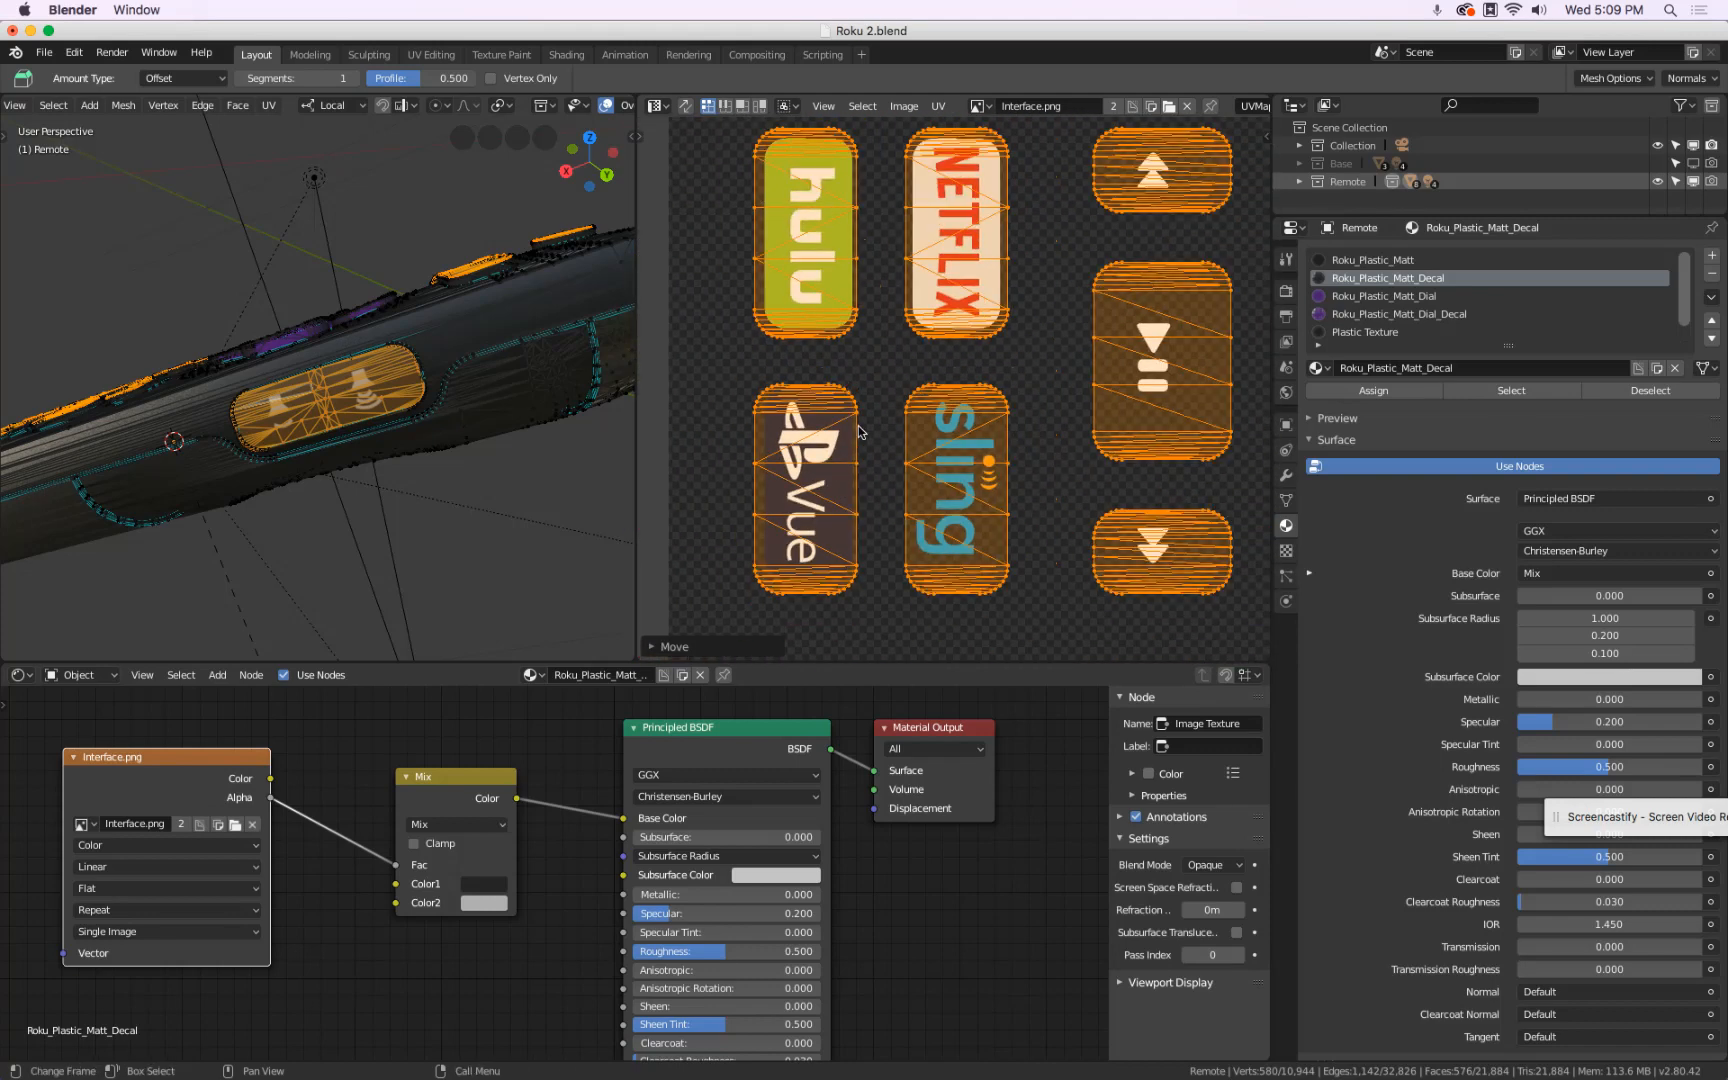
- Scale the button UV islands down very slightly as a group and realign them with the logos and icons
key(s)
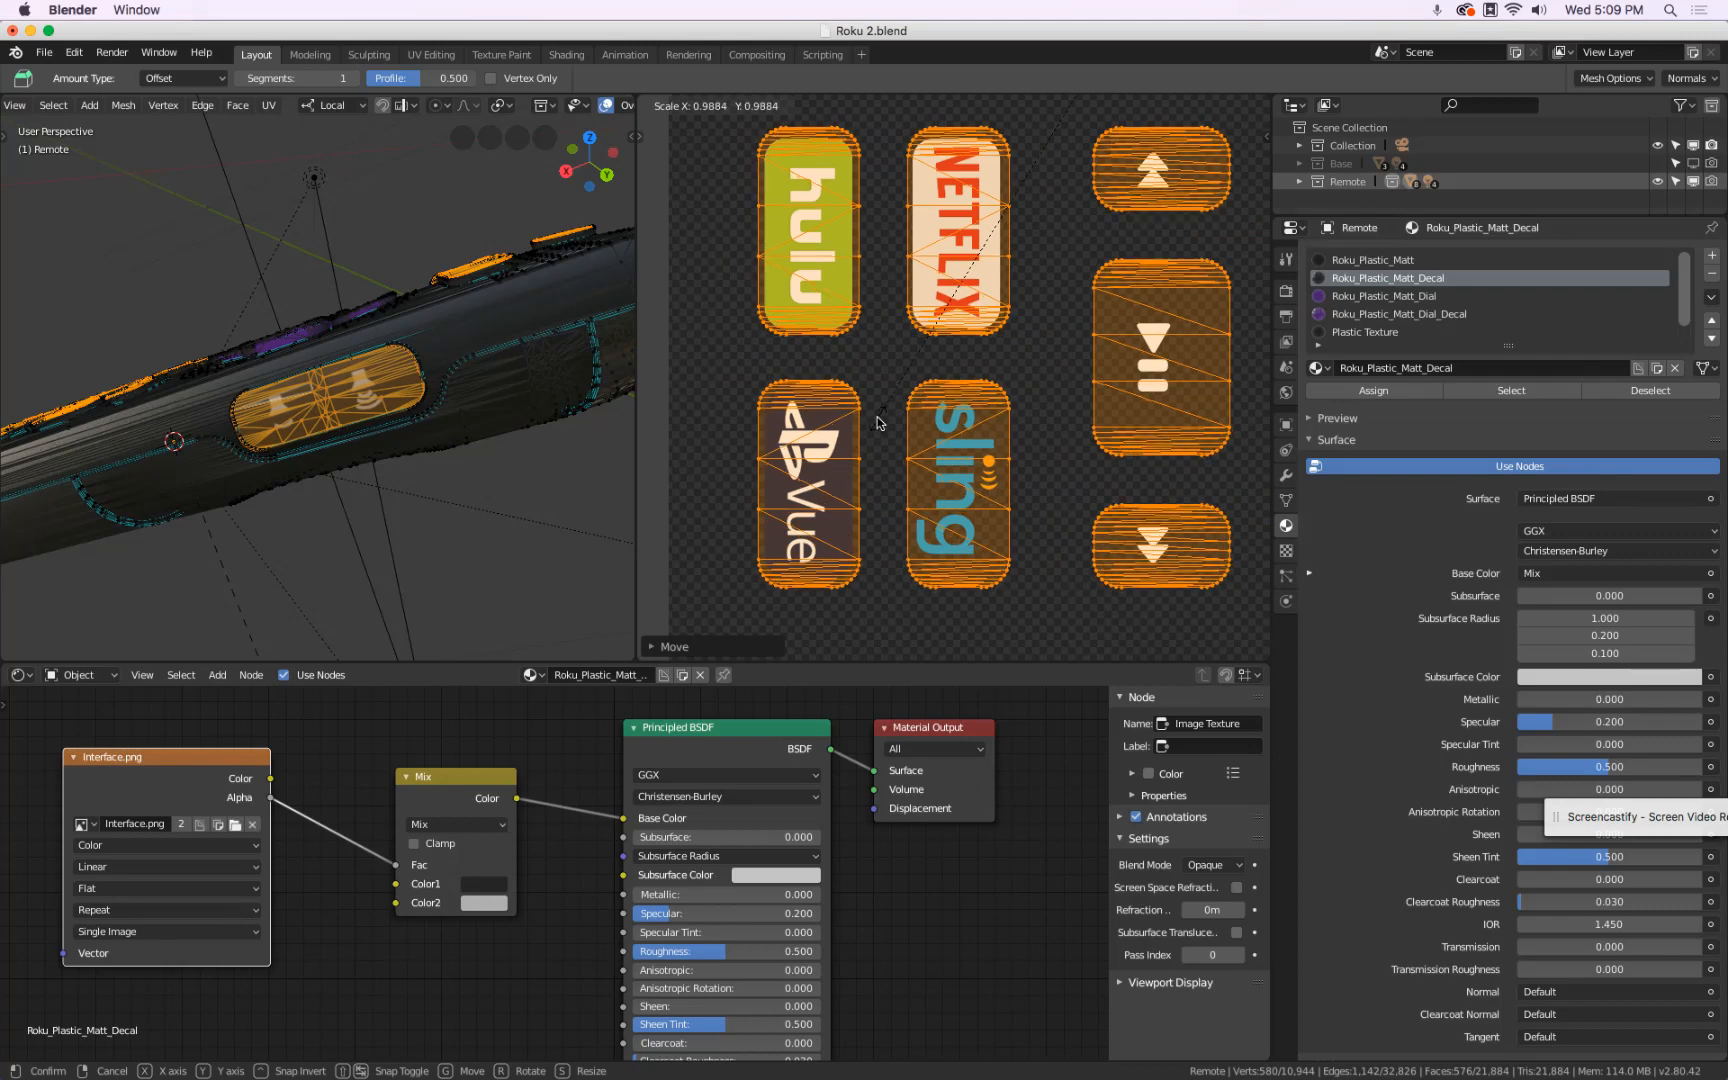
click(878, 422)
key(g)
click(880, 383)
key(g)
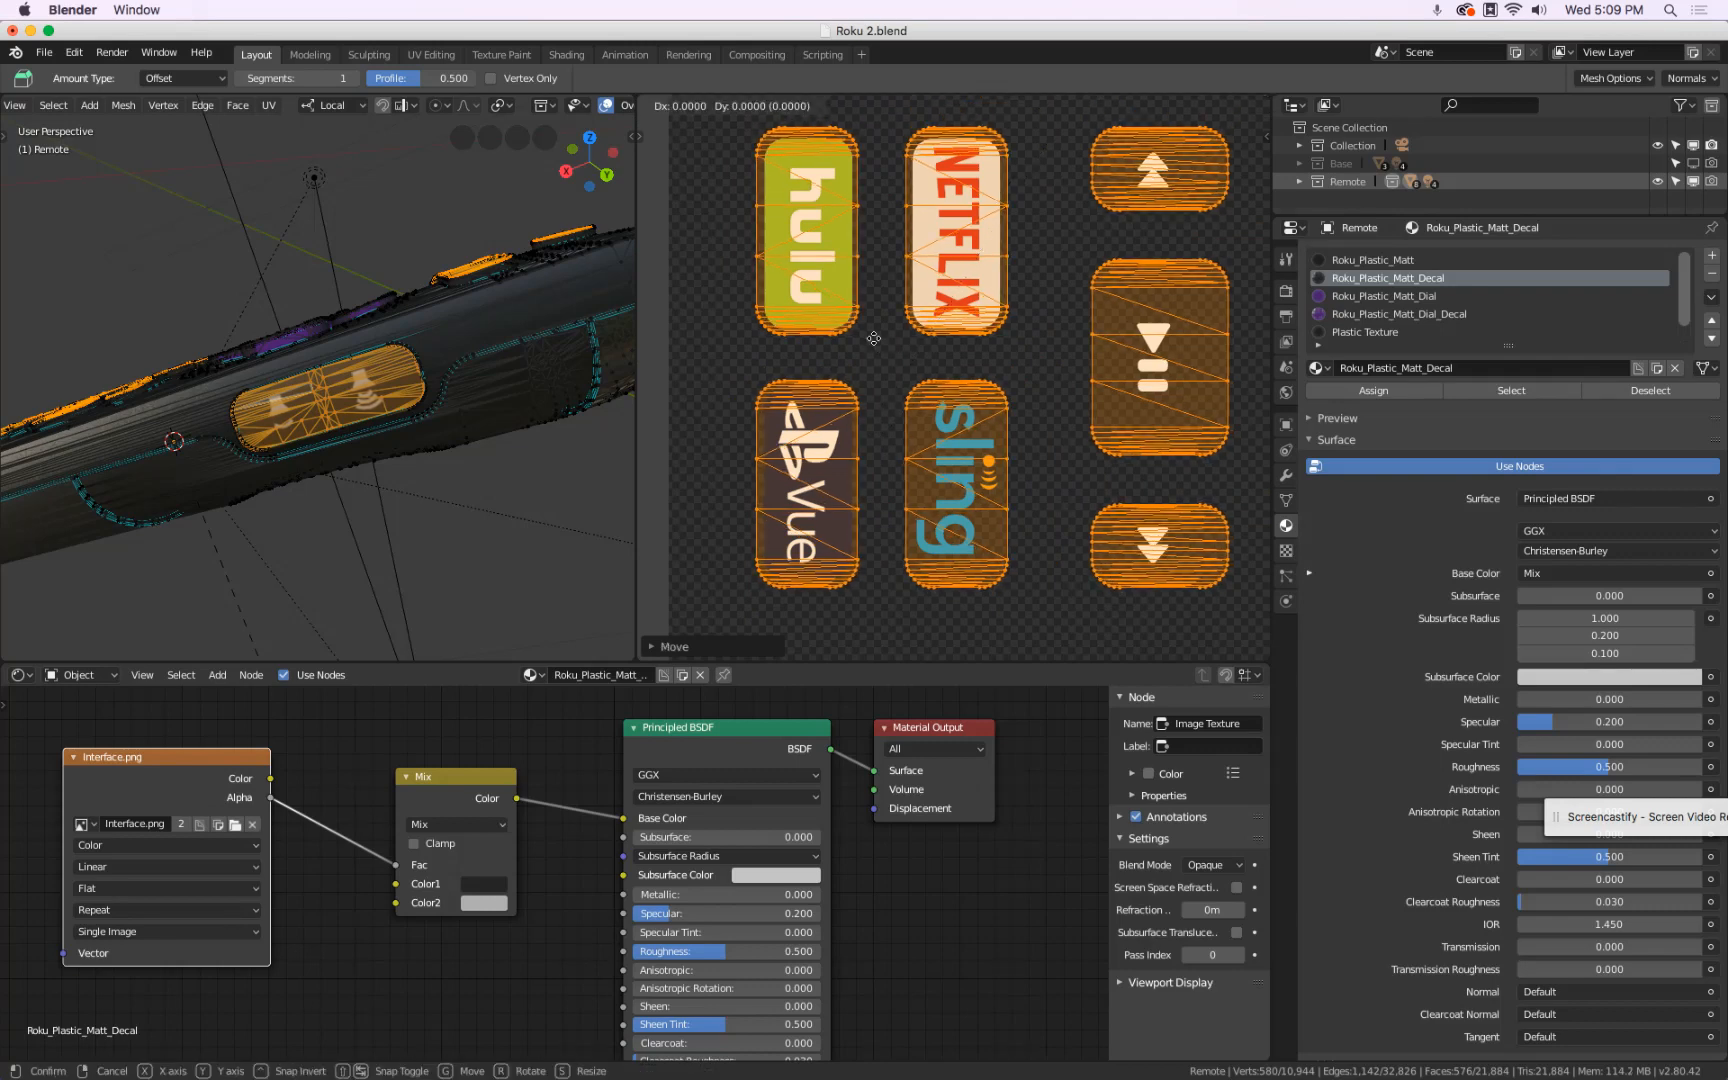
click(876, 346)
- Examine the remote's front buttons in Object Mode to check how the decals land, then return to Edit Mode
scroll(320, 320, down, 4)
middle_drag(310, 315, 436, 432)
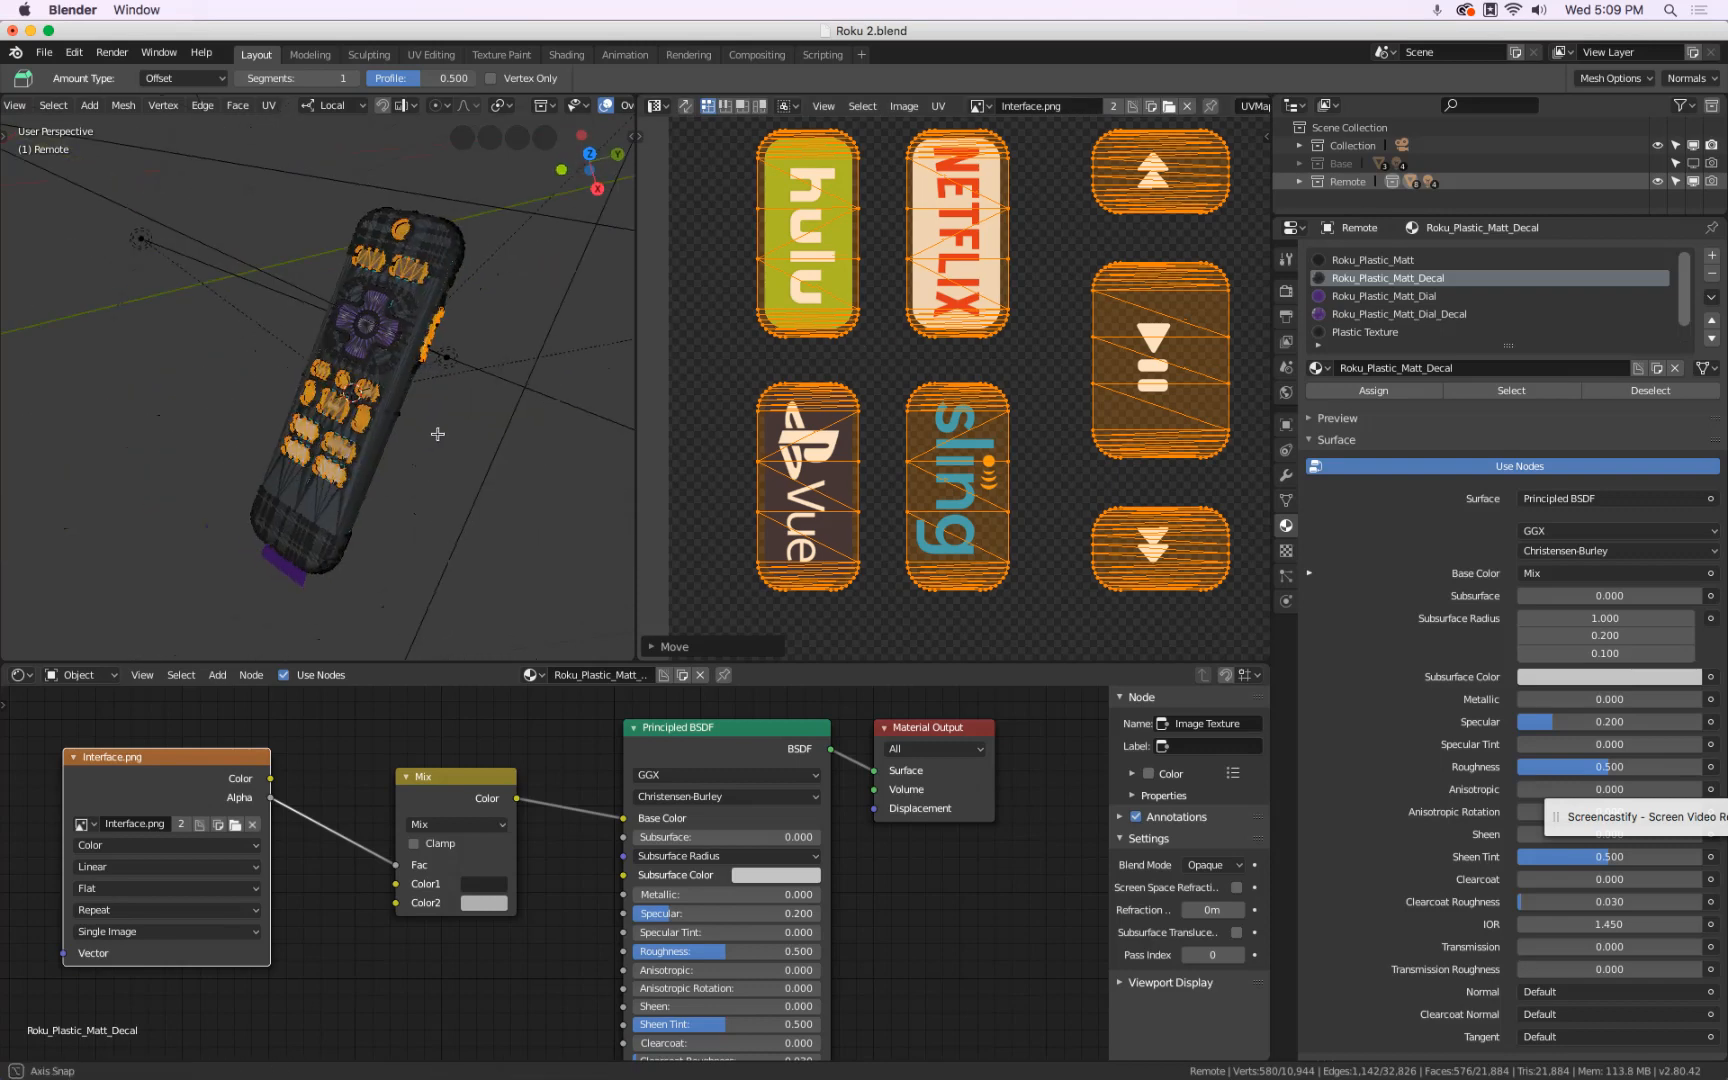
key(Tab)
scroll(340, 461, up, 5)
middle_drag(340, 462, 381, 371)
scroll(387, 379, up, 2)
scroll(387, 379, down, 4)
scroll(408, 359, down, 4)
shift+middle_drag(408, 359, 396, 394)
scroll(396, 394, up, 8)
middle_drag(272, 366, 339, 375)
key(Tab)
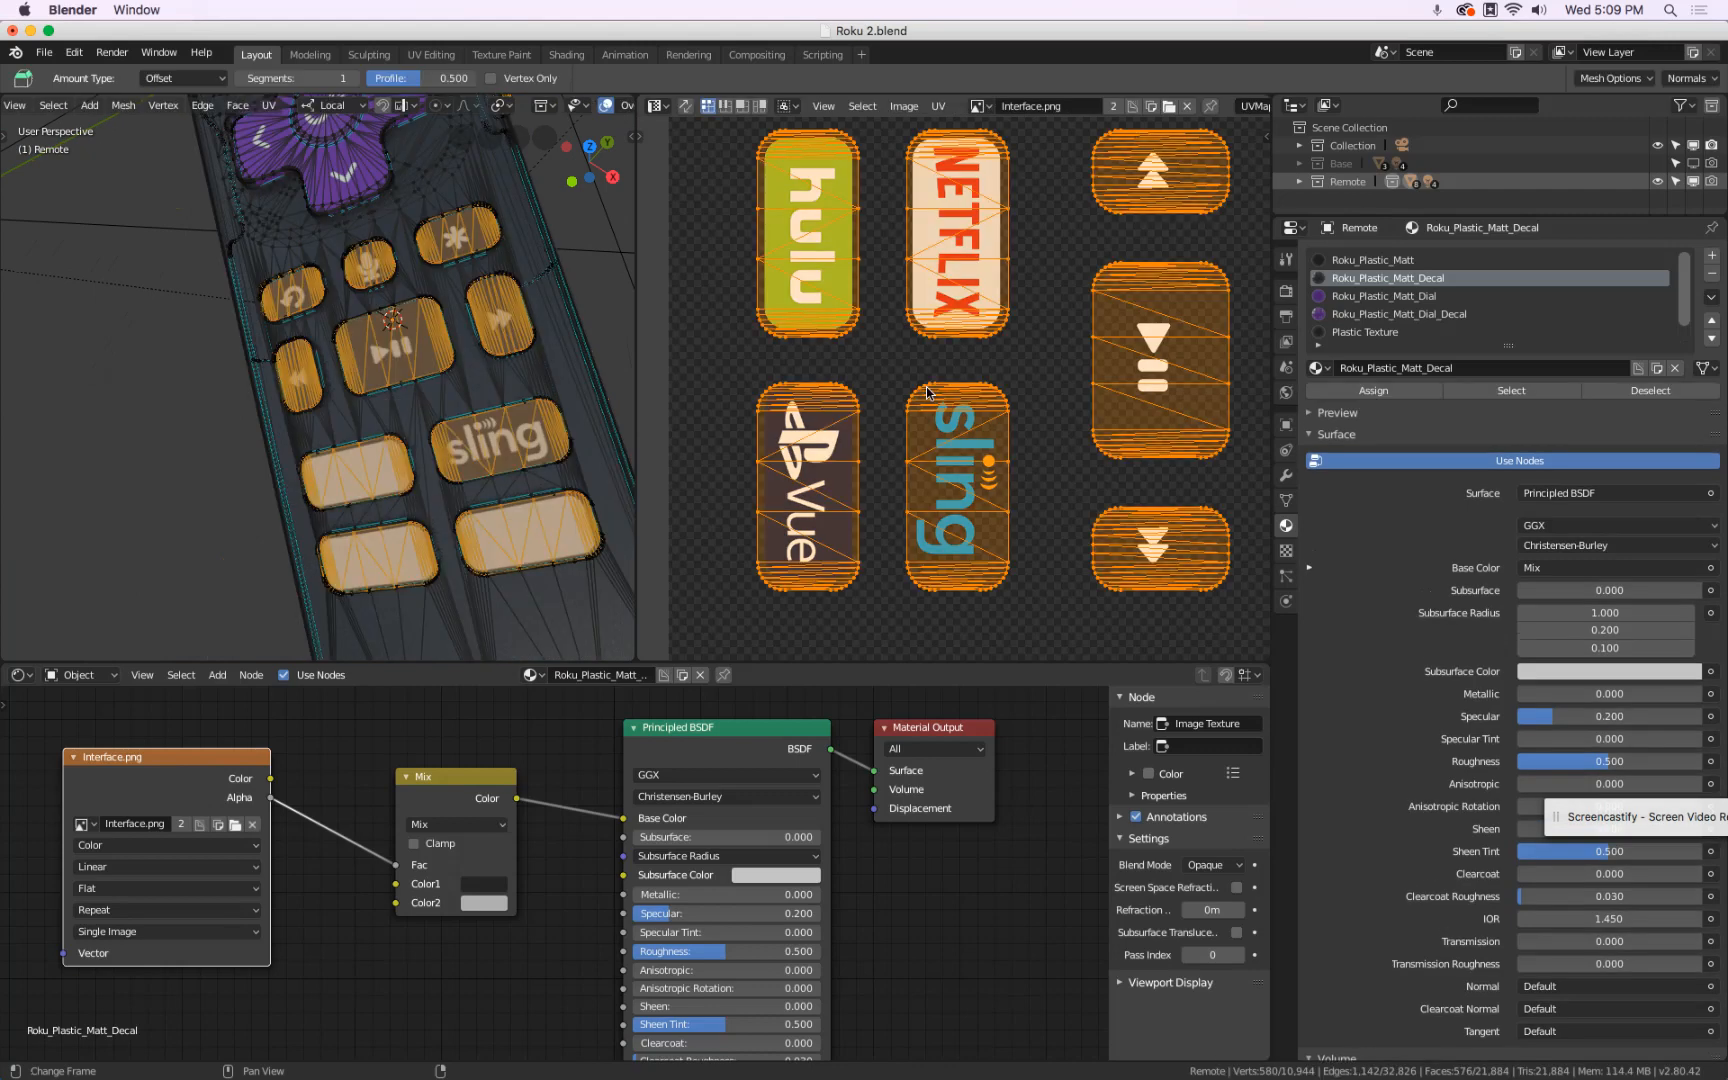
- Select only the two tall UV islands above the image and move them over the arrow and home icons
scroll(937, 383, down, 3)
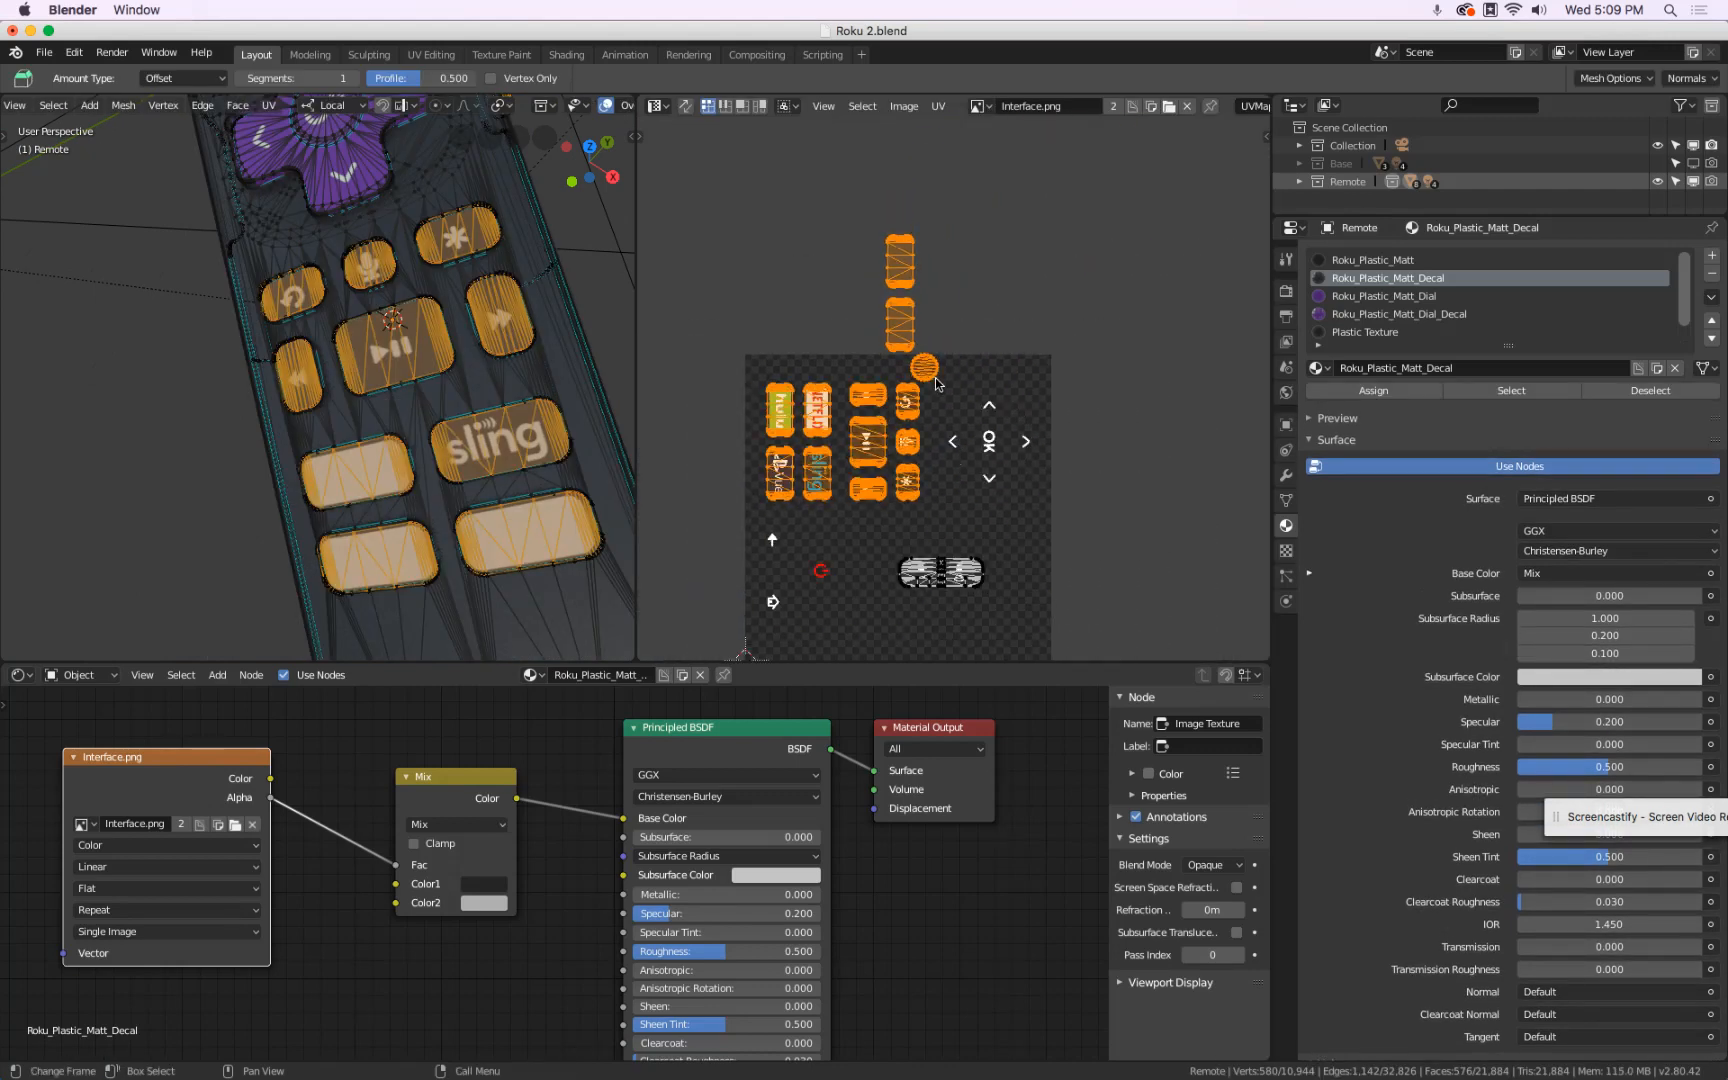
scroll(924, 316, up, 3)
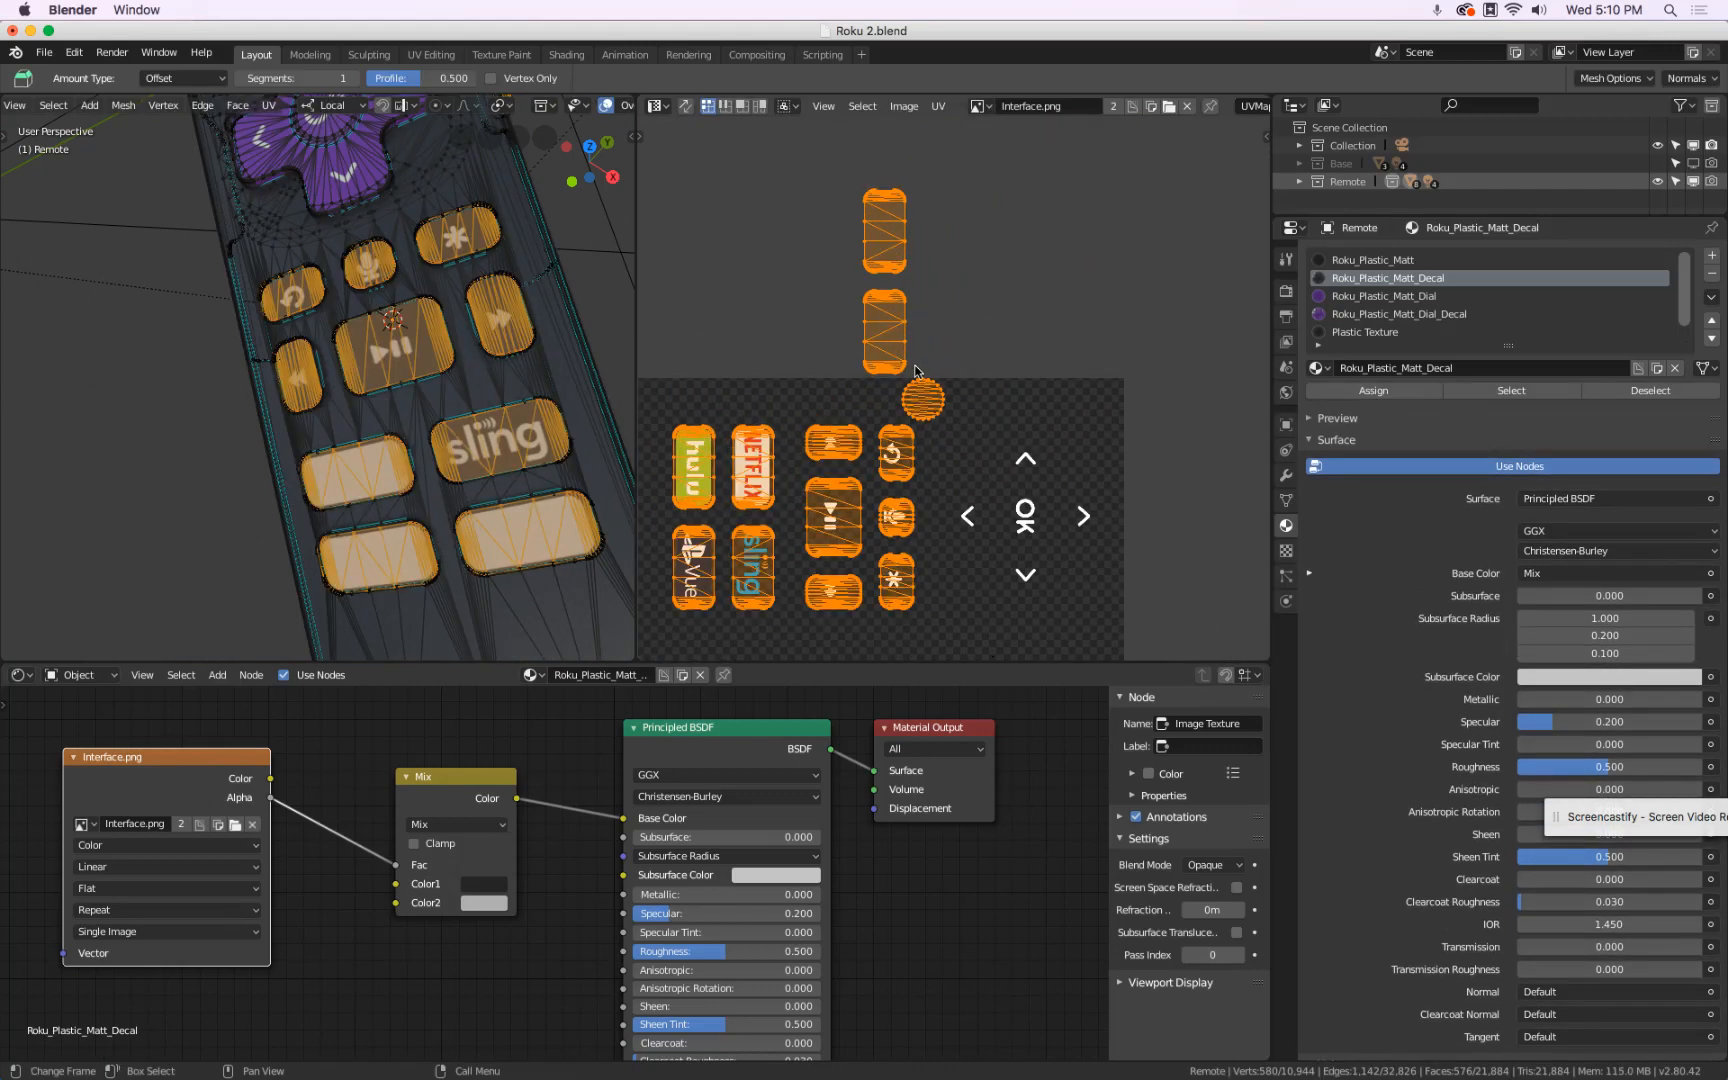
key(alt+a)
key(b)
drag(849, 148, 918, 382)
scroll(992, 270, down, 2)
key(g)
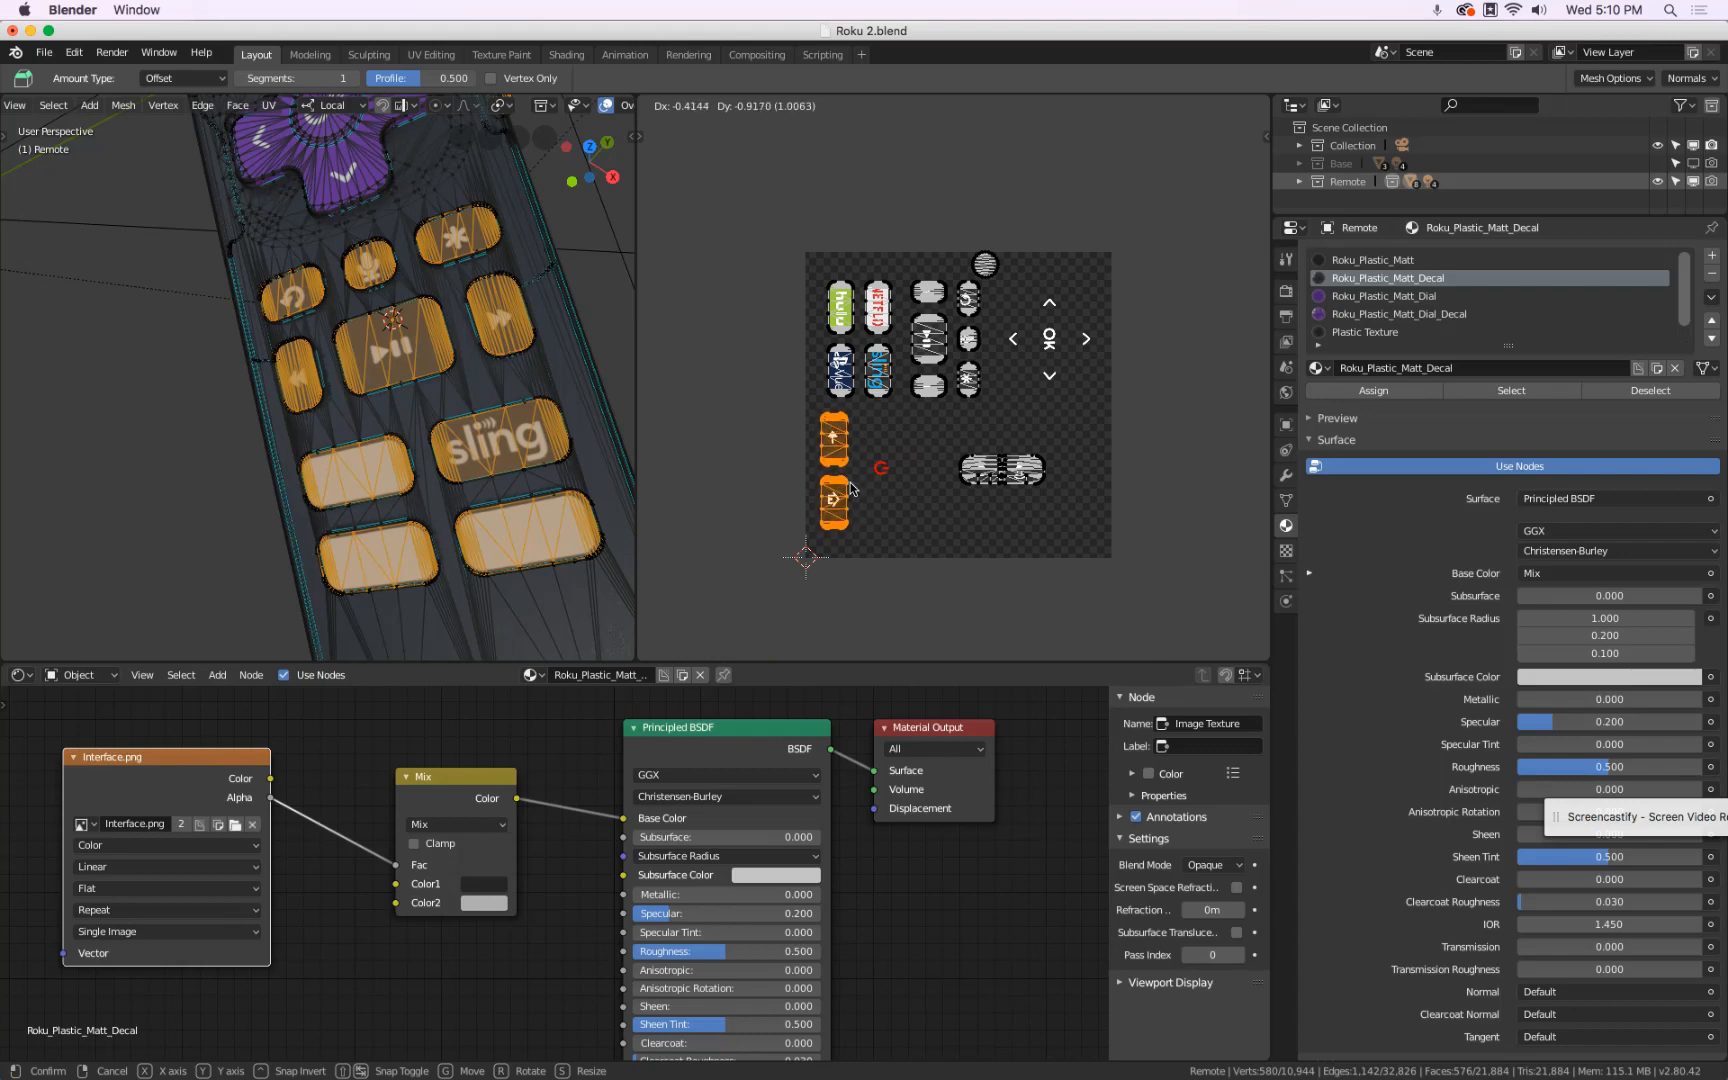
click(850, 485)
- Select the round power button's UV island and move it onto the red power icon
scroll(999, 257, up, 6)
key(b)
drag(876, 183, 1010, 338)
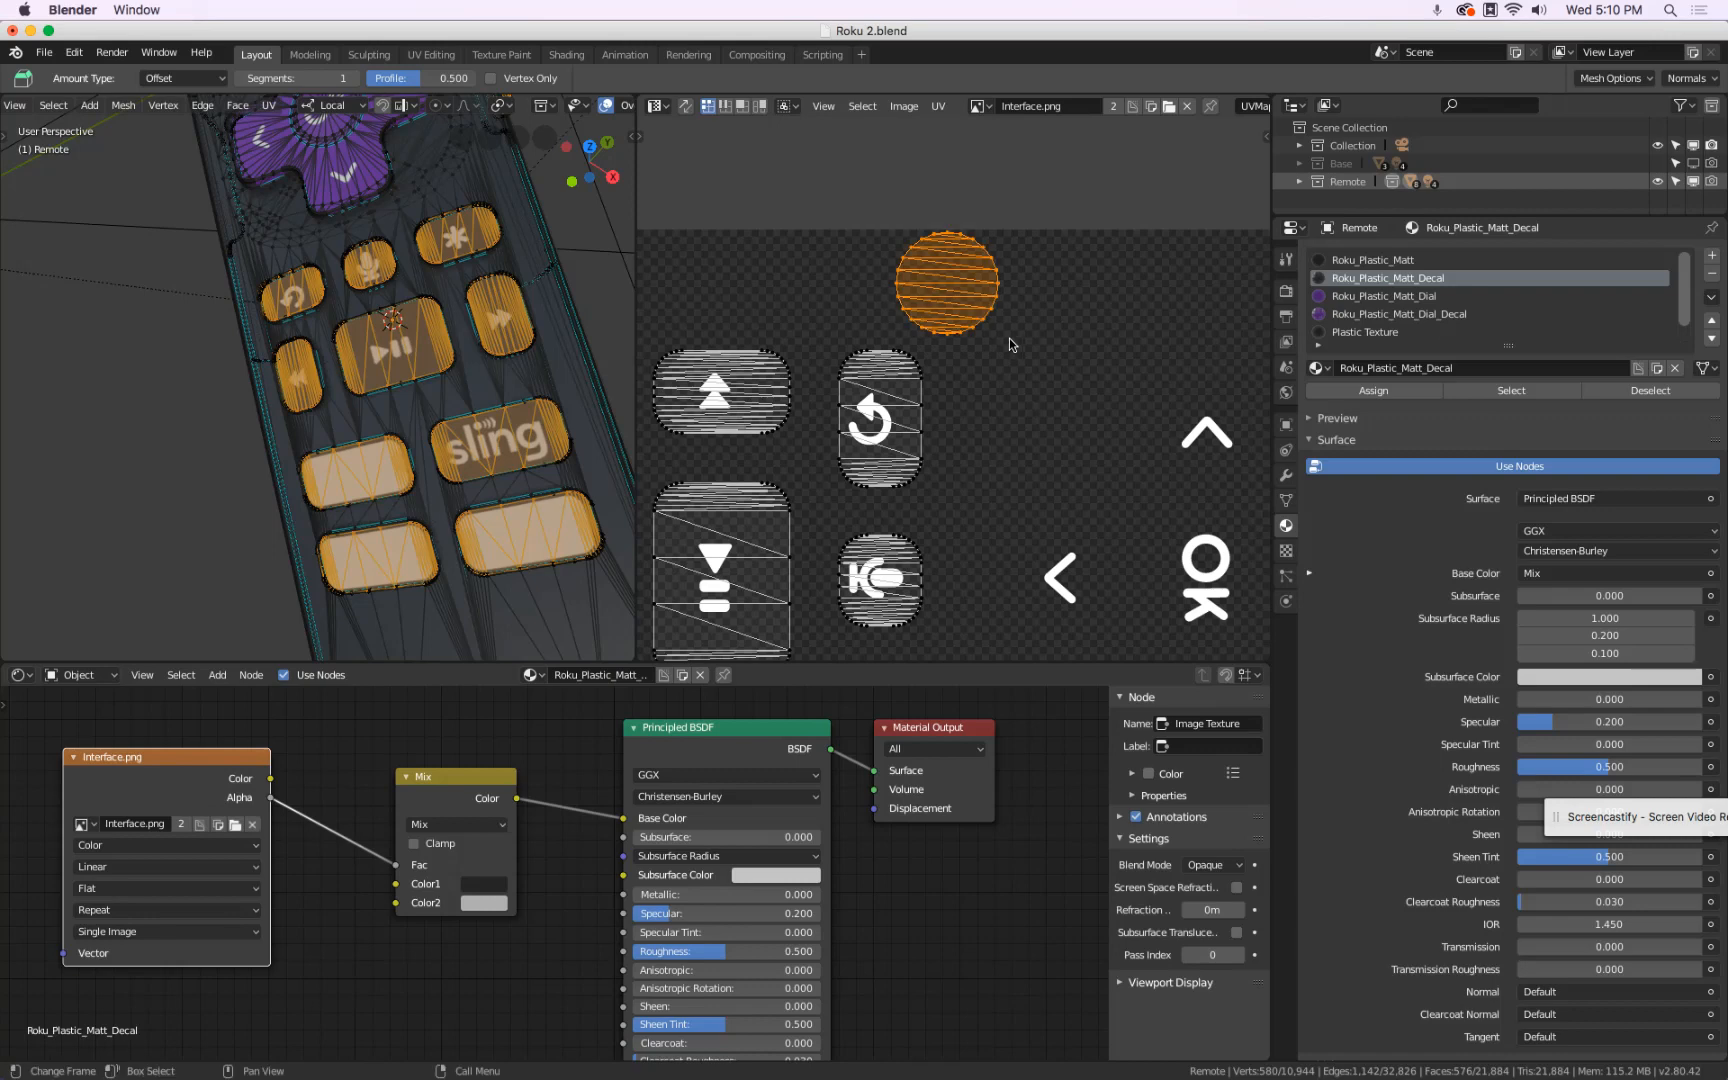
scroll(1008, 338, down, 6)
key(g)
click(896, 517)
- Centre the power button's UV island precisely on the red power icon while checking the button on the model
shift+middle_drag(330, 250, 426, 504)
shift+middle_drag(370, 146, 439, 345)
scroll(439, 345, up, 6)
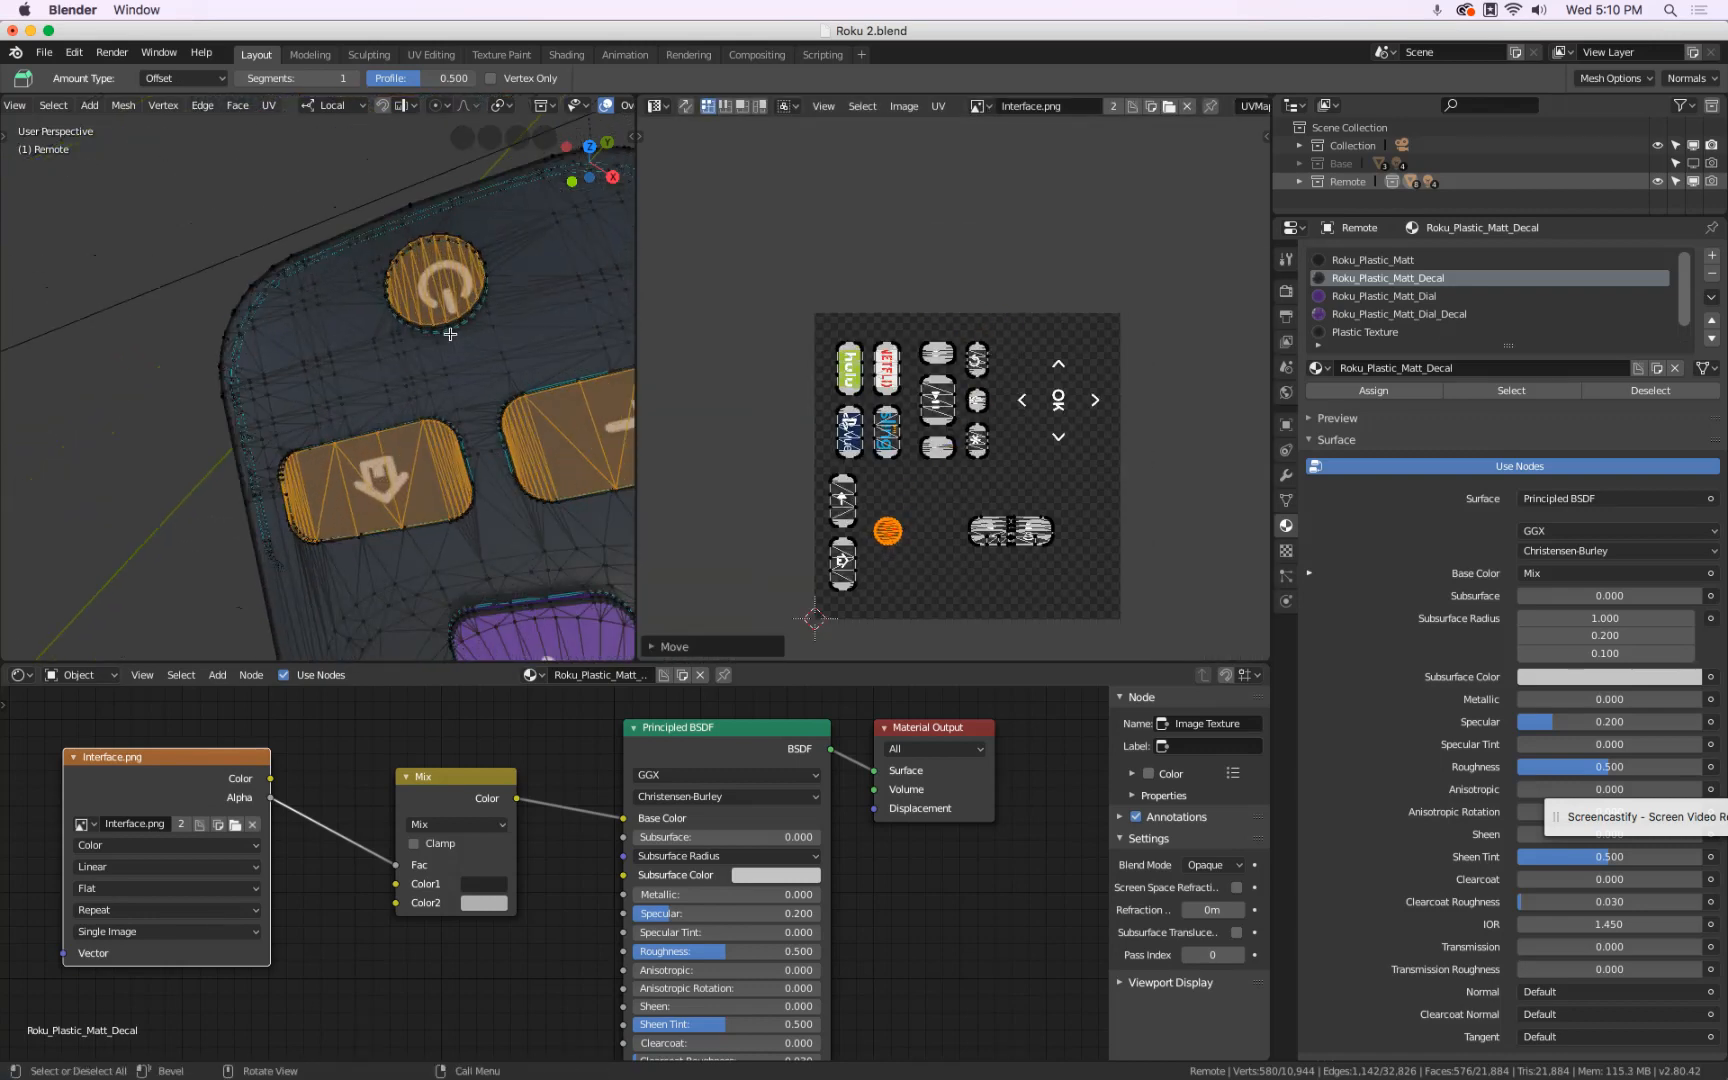
scroll(880, 520, up, 5)
key(g)
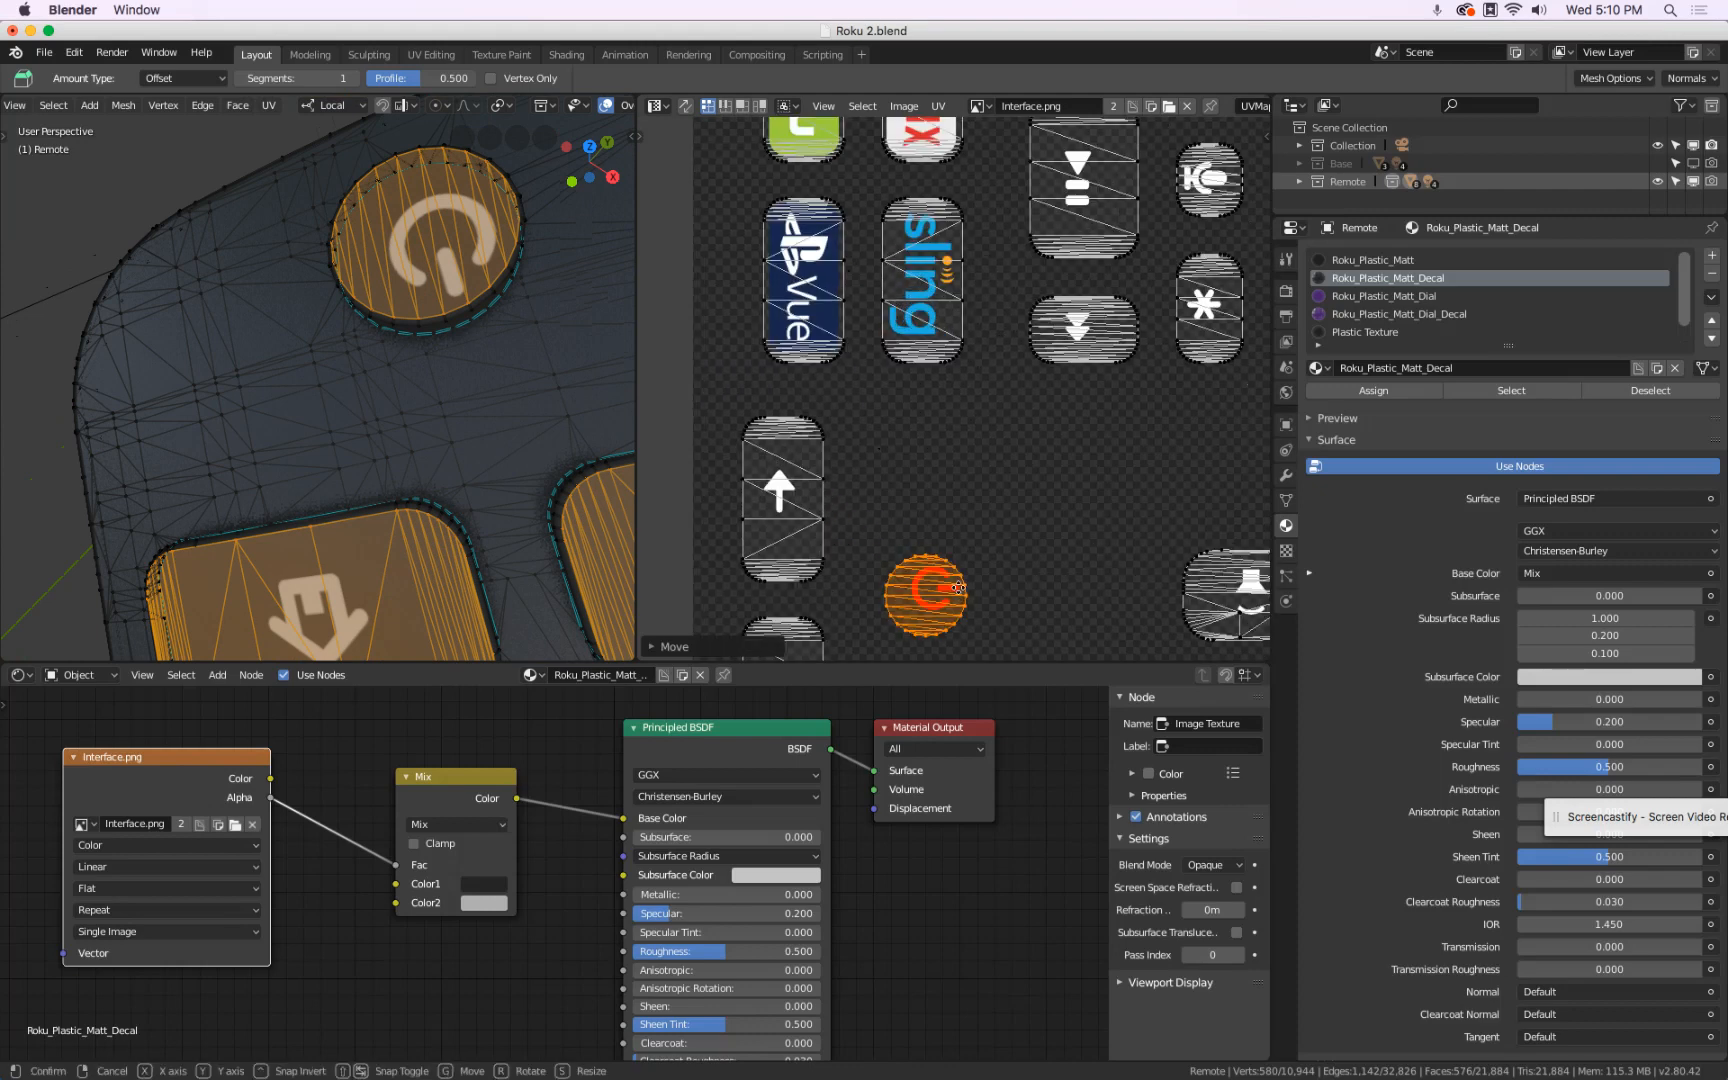
click(968, 587)
scroll(967, 560, up, 4)
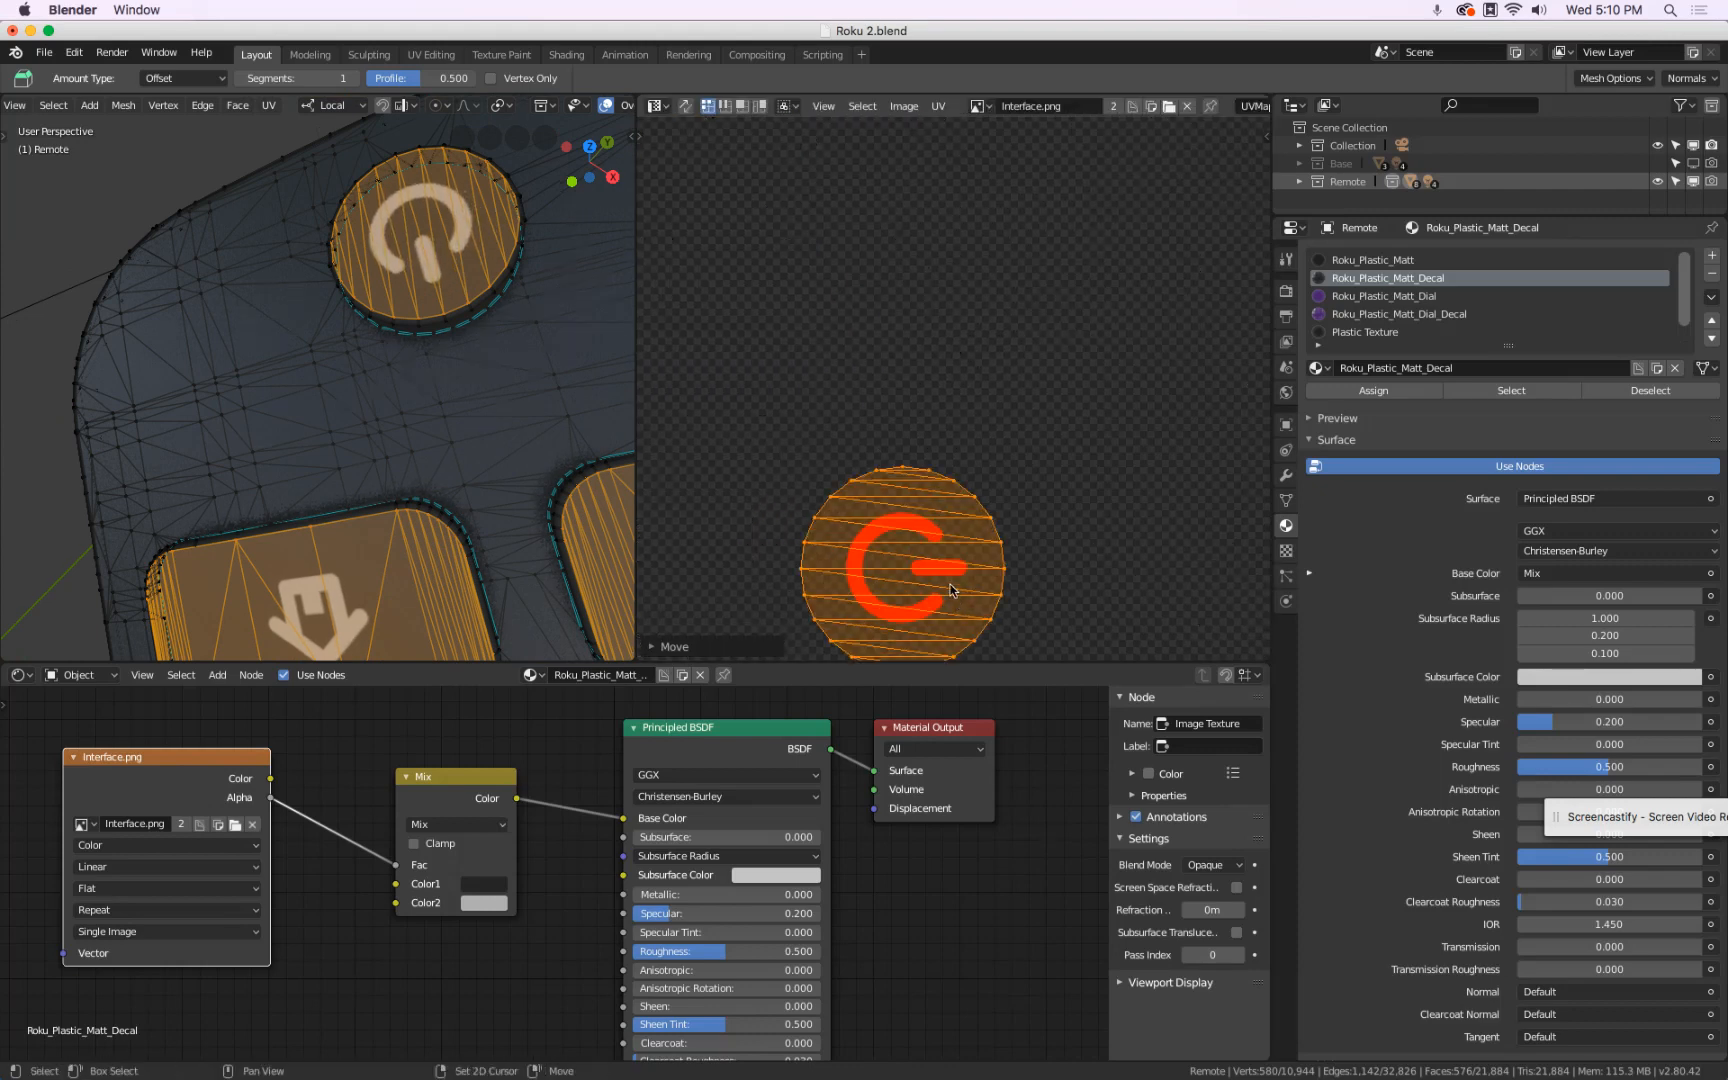
key(g)
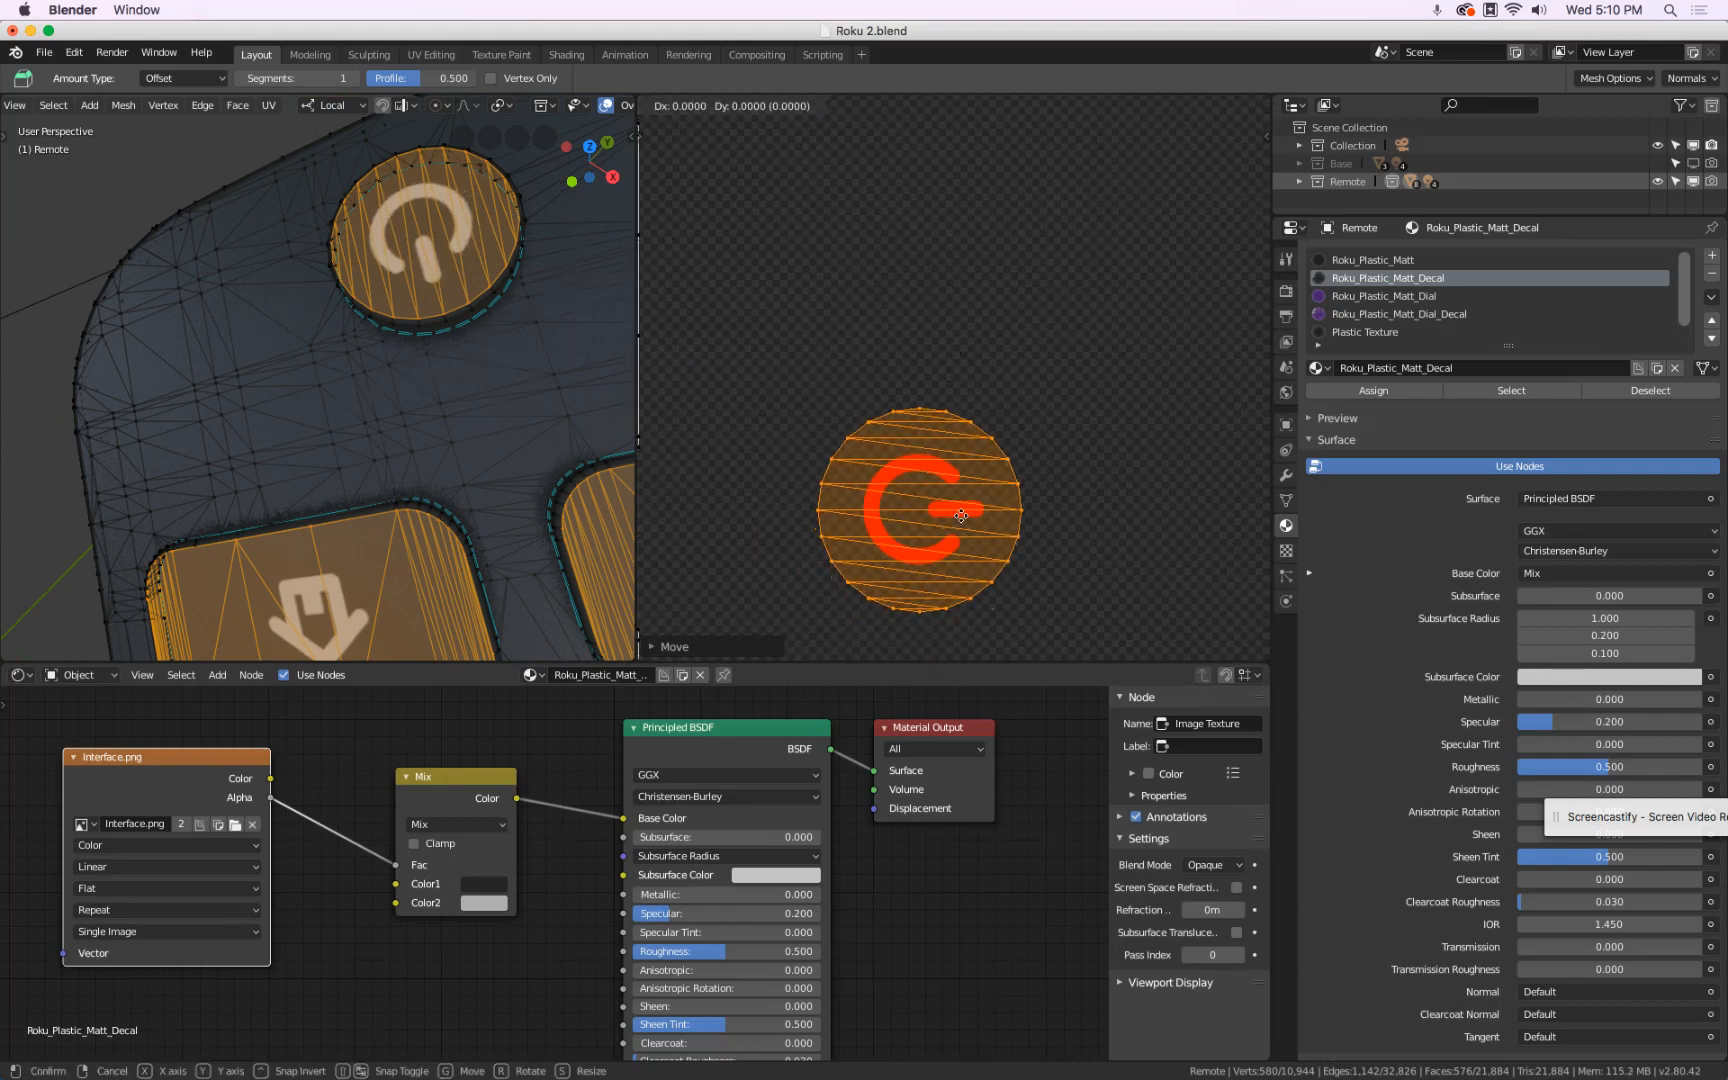
click(958, 514)
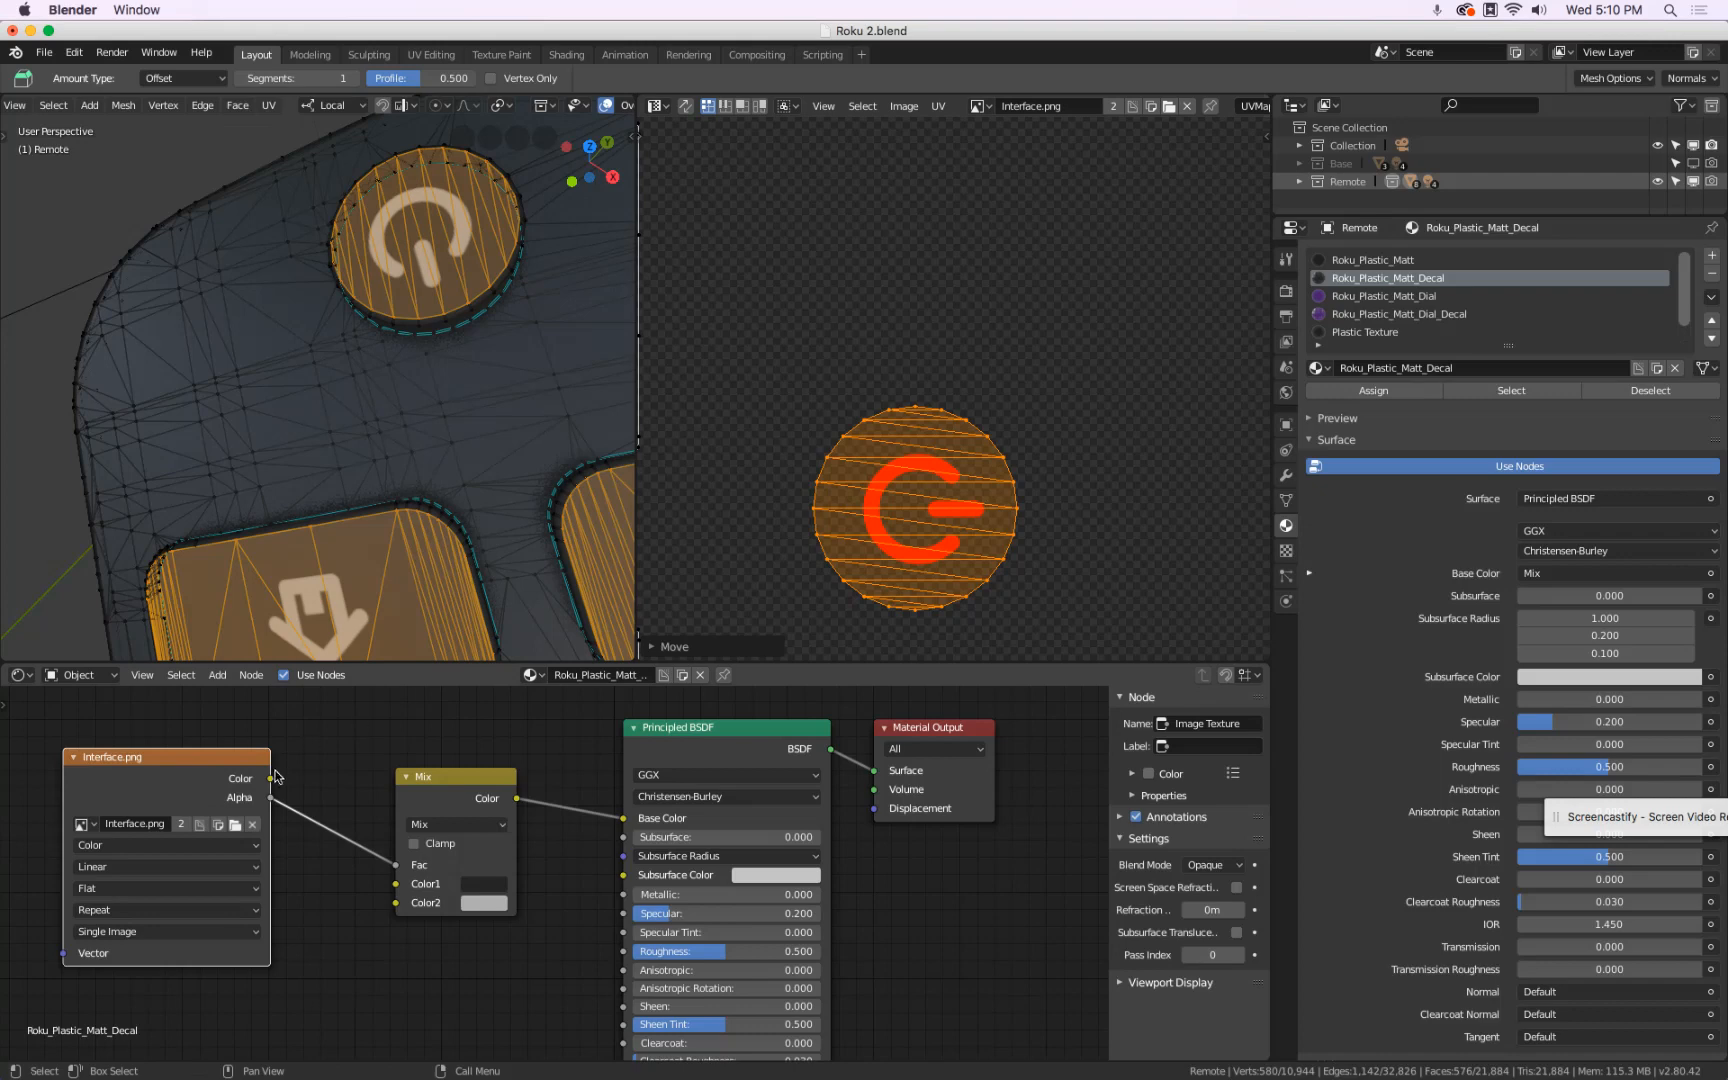
- Rotate the power button's UV island by 180 degrees so its icon faces the right way
drag(270, 779, 355, 788)
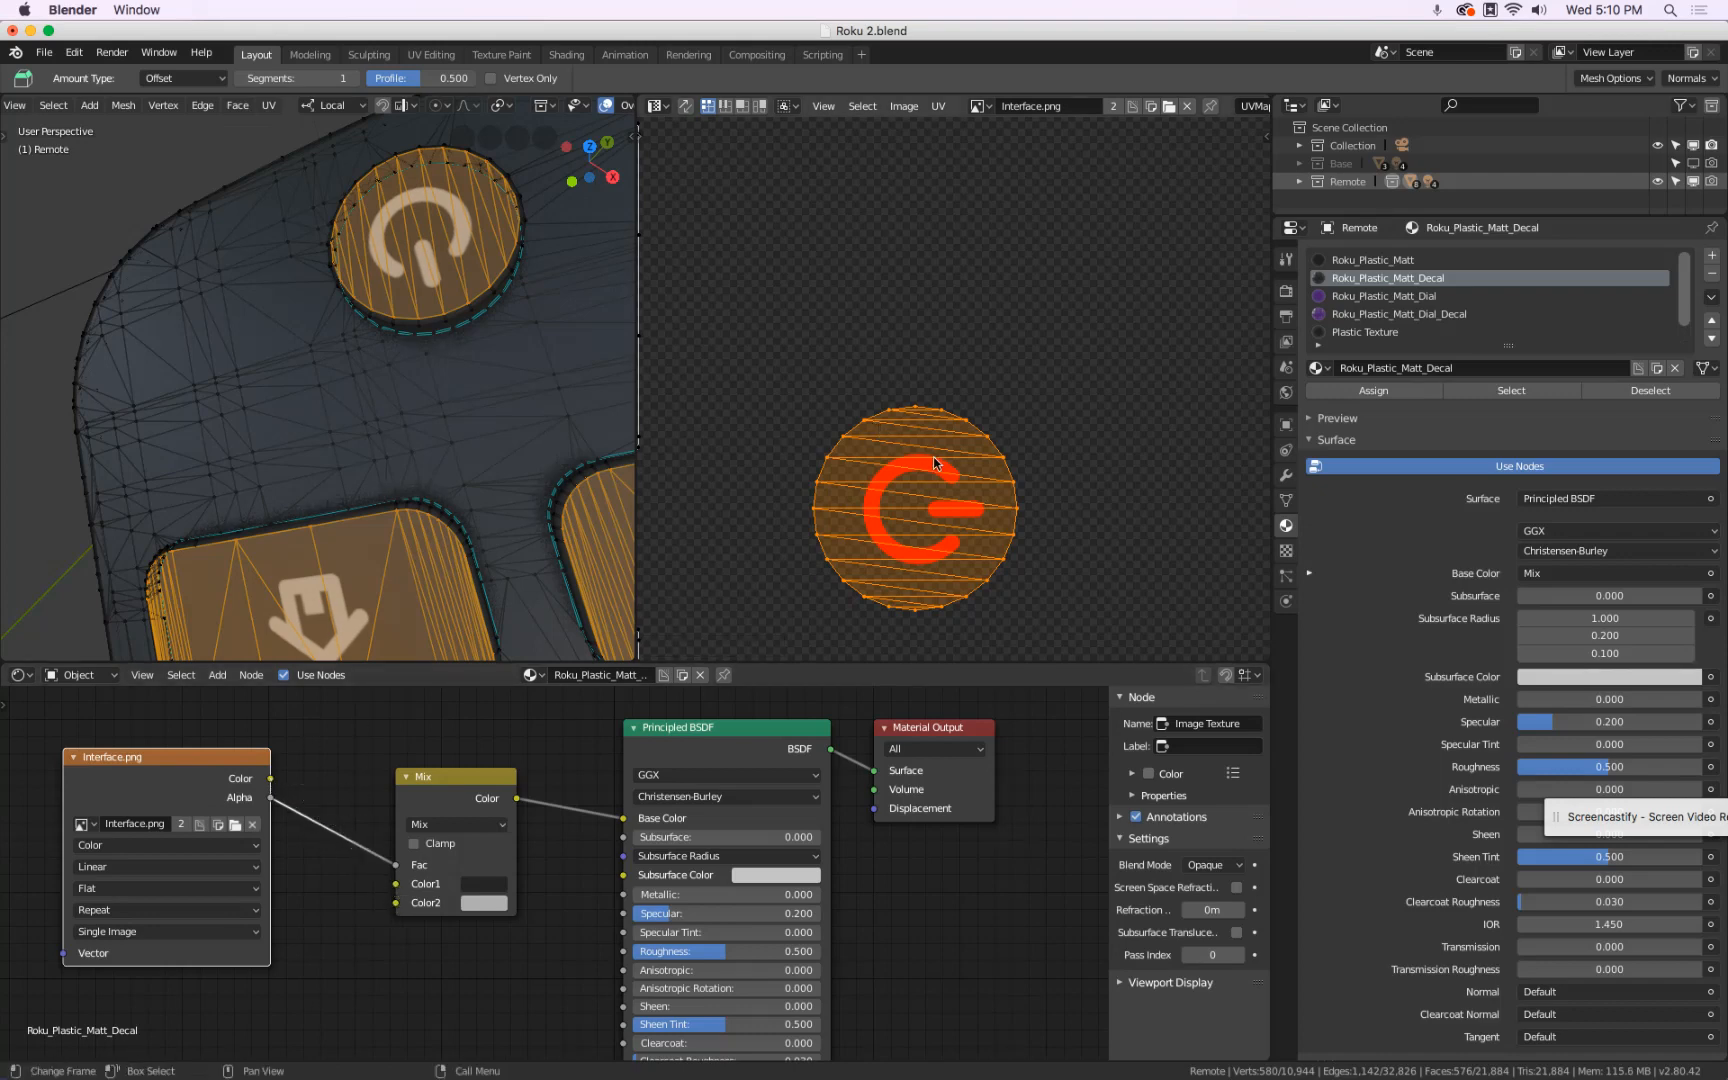
scroll(967, 503, up, 1)
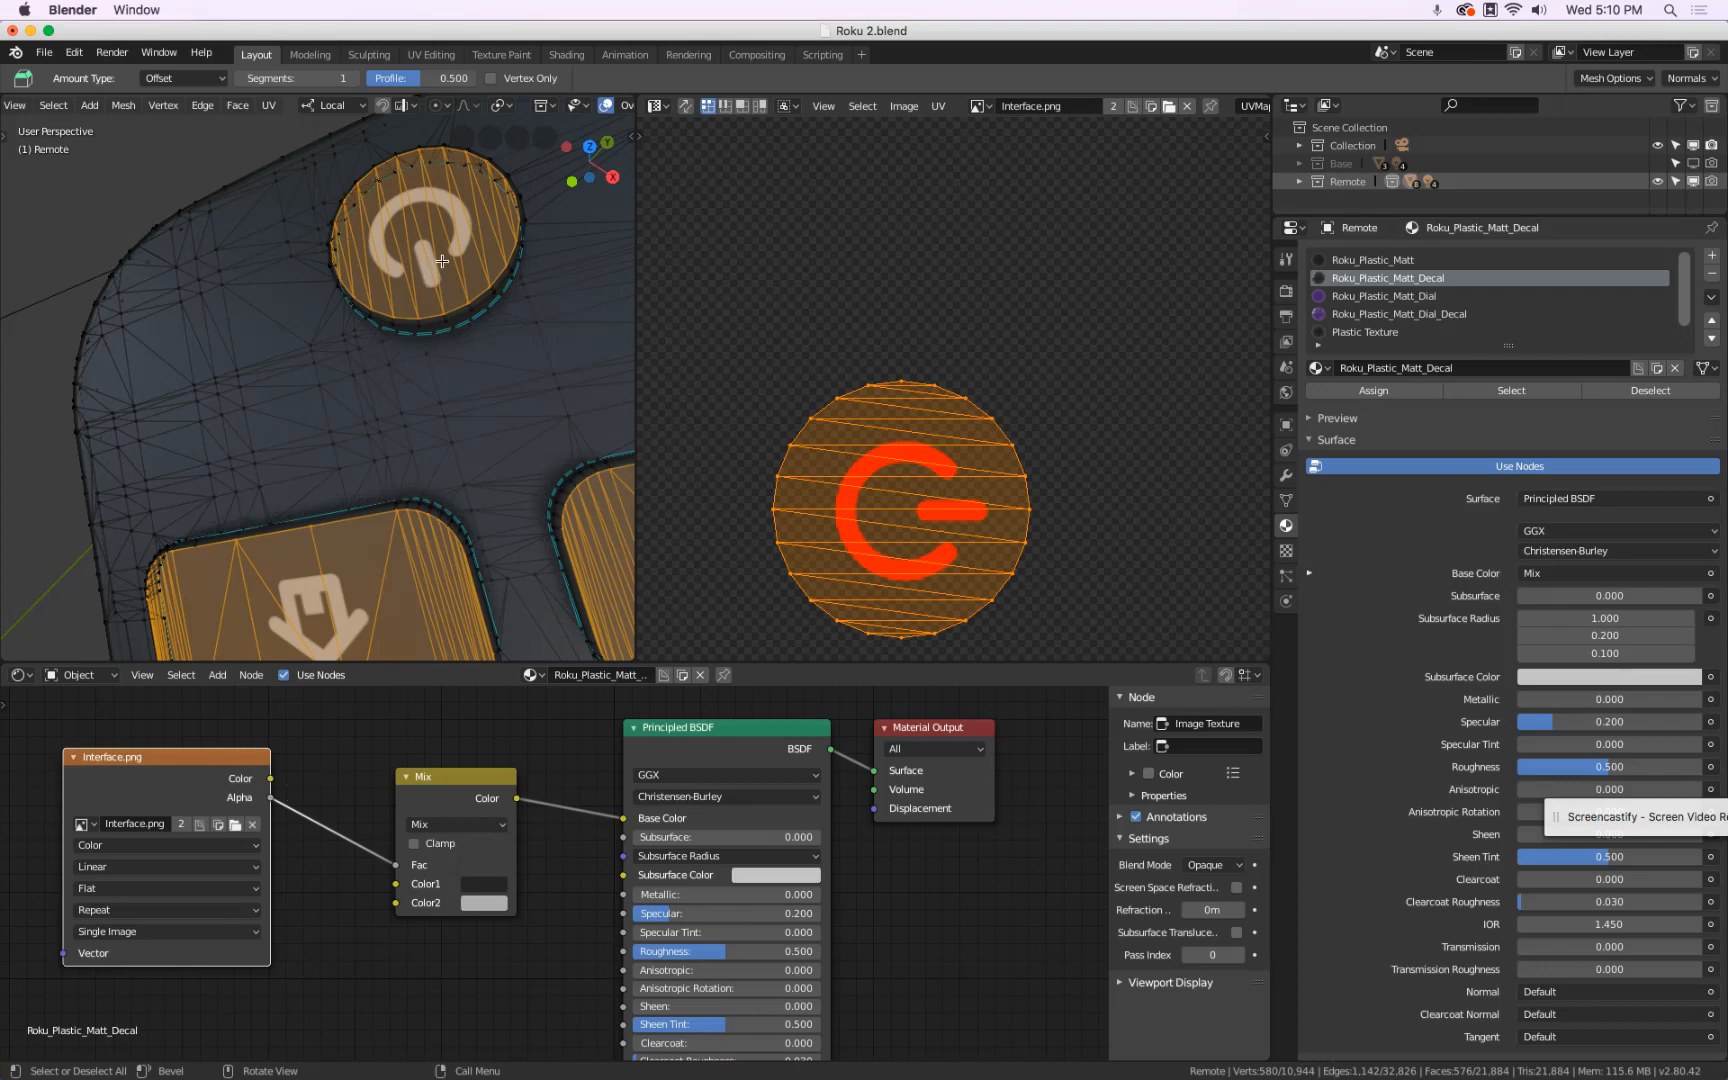
scroll(953, 519, down, 12)
scroll(937, 512, up, 10)
text(r180)
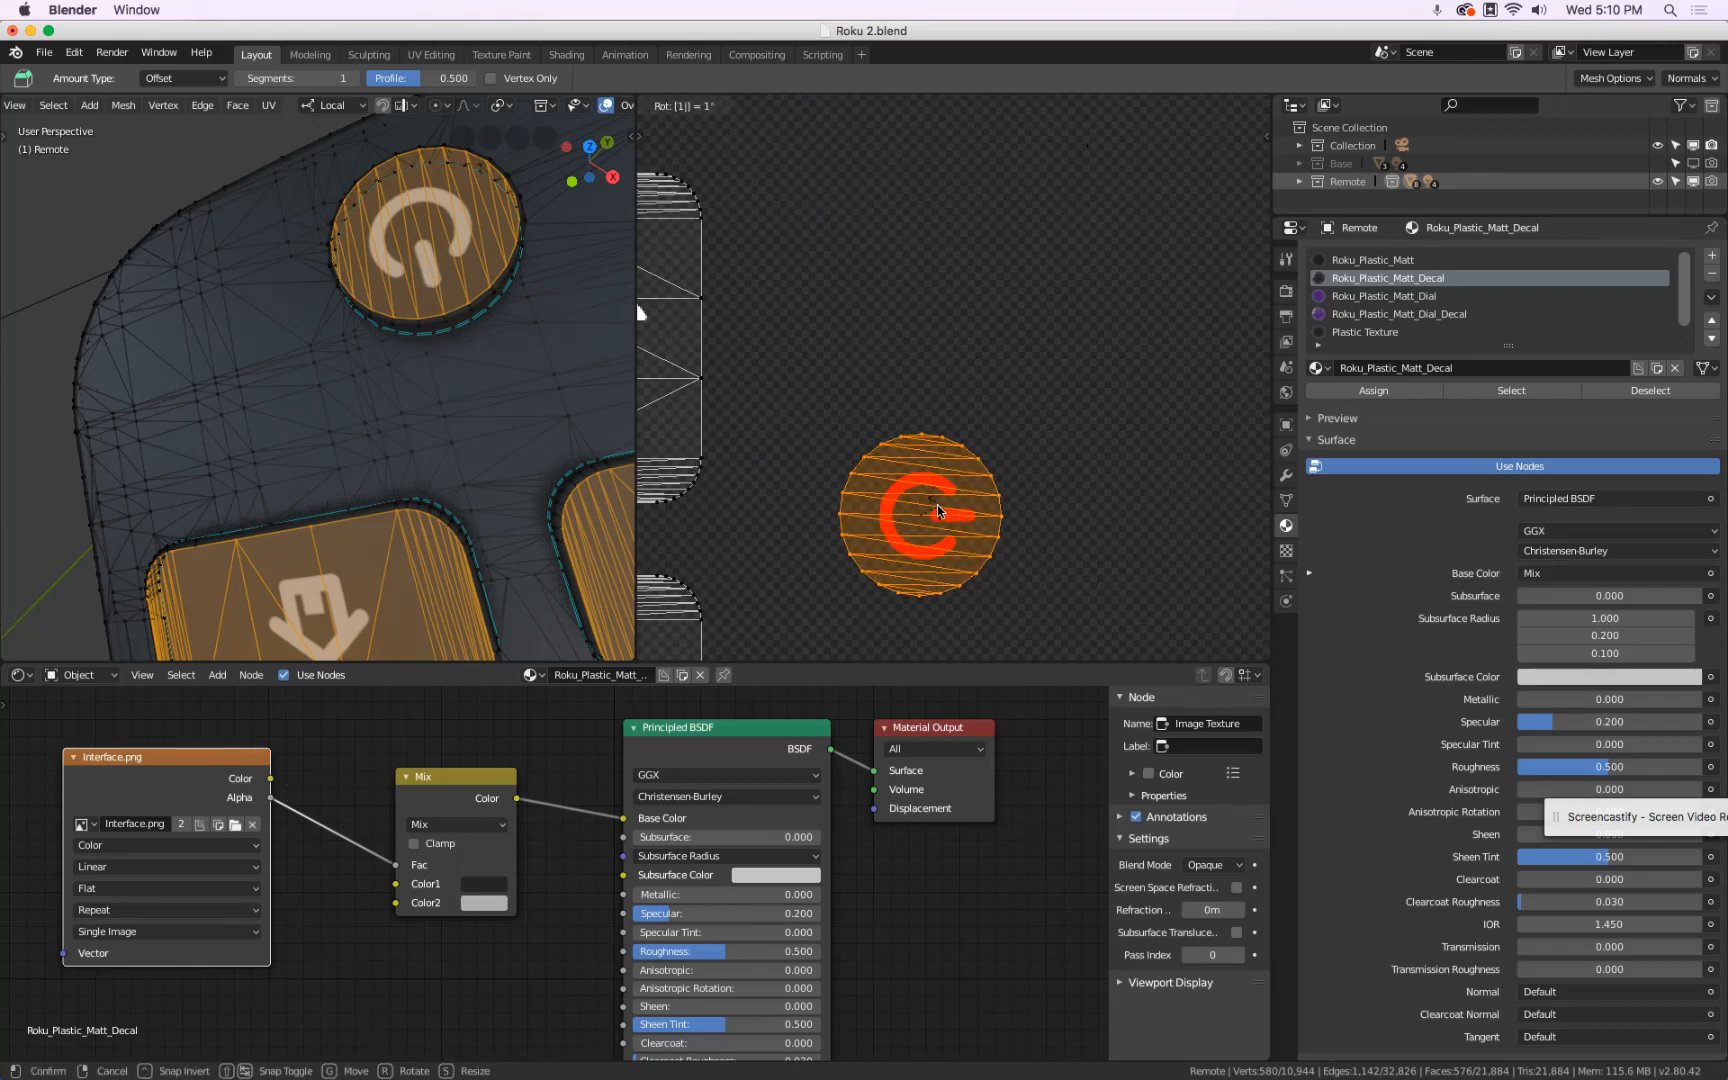
key(Return)
- Scale the power button's UV island down to about three-quarters size and recentre it on the power icon
middle_drag(370, 285, 430, 285)
scroll(1098, 526, up, 2)
key(s)
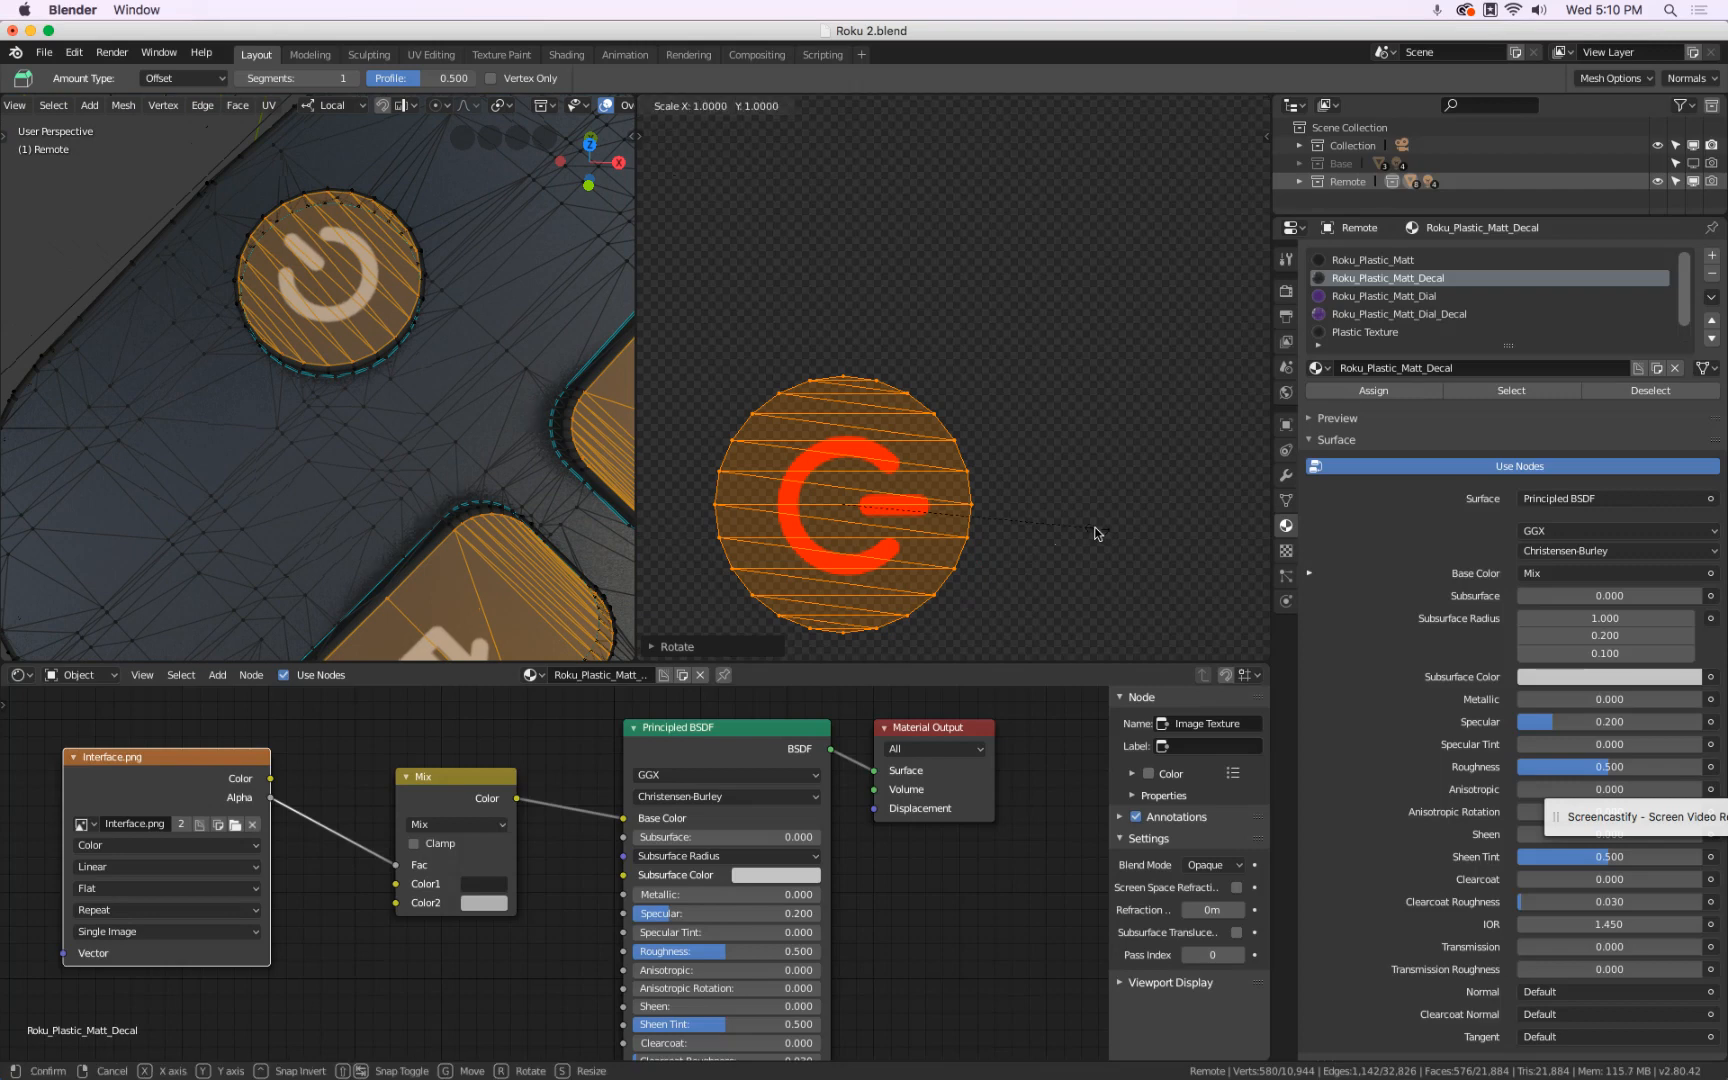
click(1015, 513)
key(g)
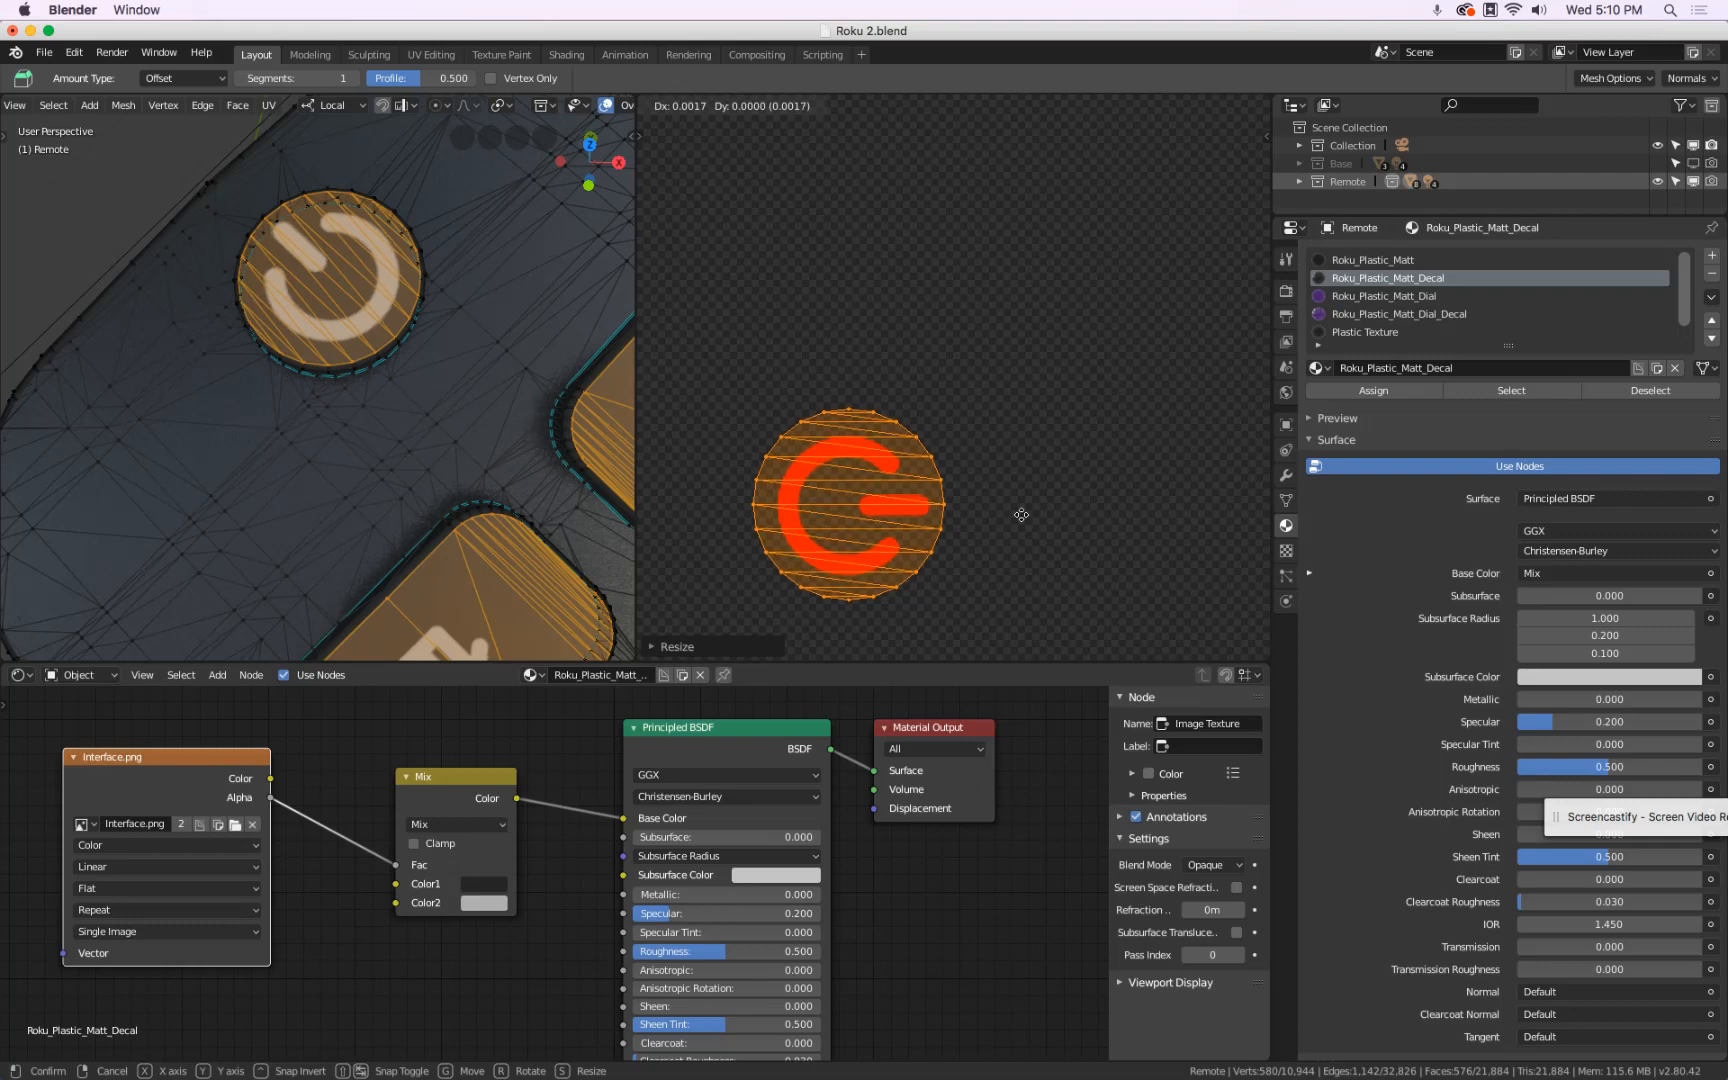
click(1022, 516)
- Select the arrow and home button UV islands and rotate them by 180 degrees together
scroll(421, 400, down, 5)
scroll(421, 400, down, 2)
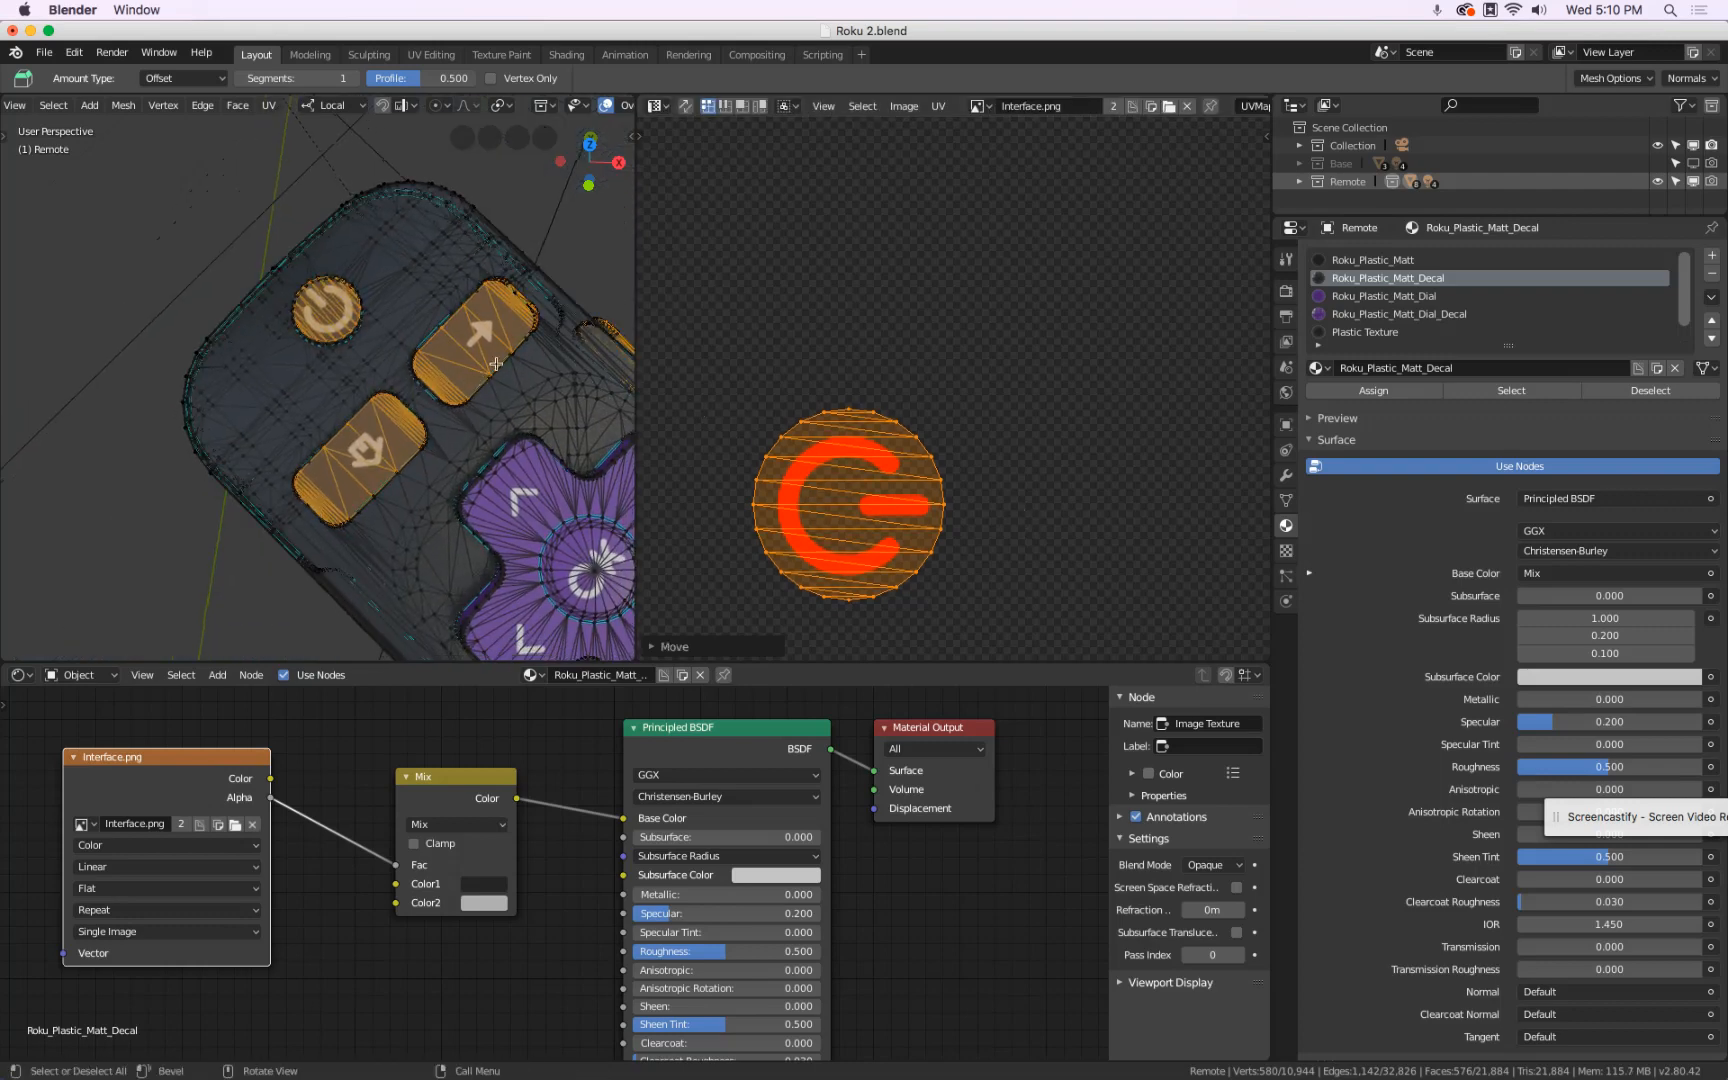
scroll(656, 239, down, 4)
scroll(978, 455, down, 1)
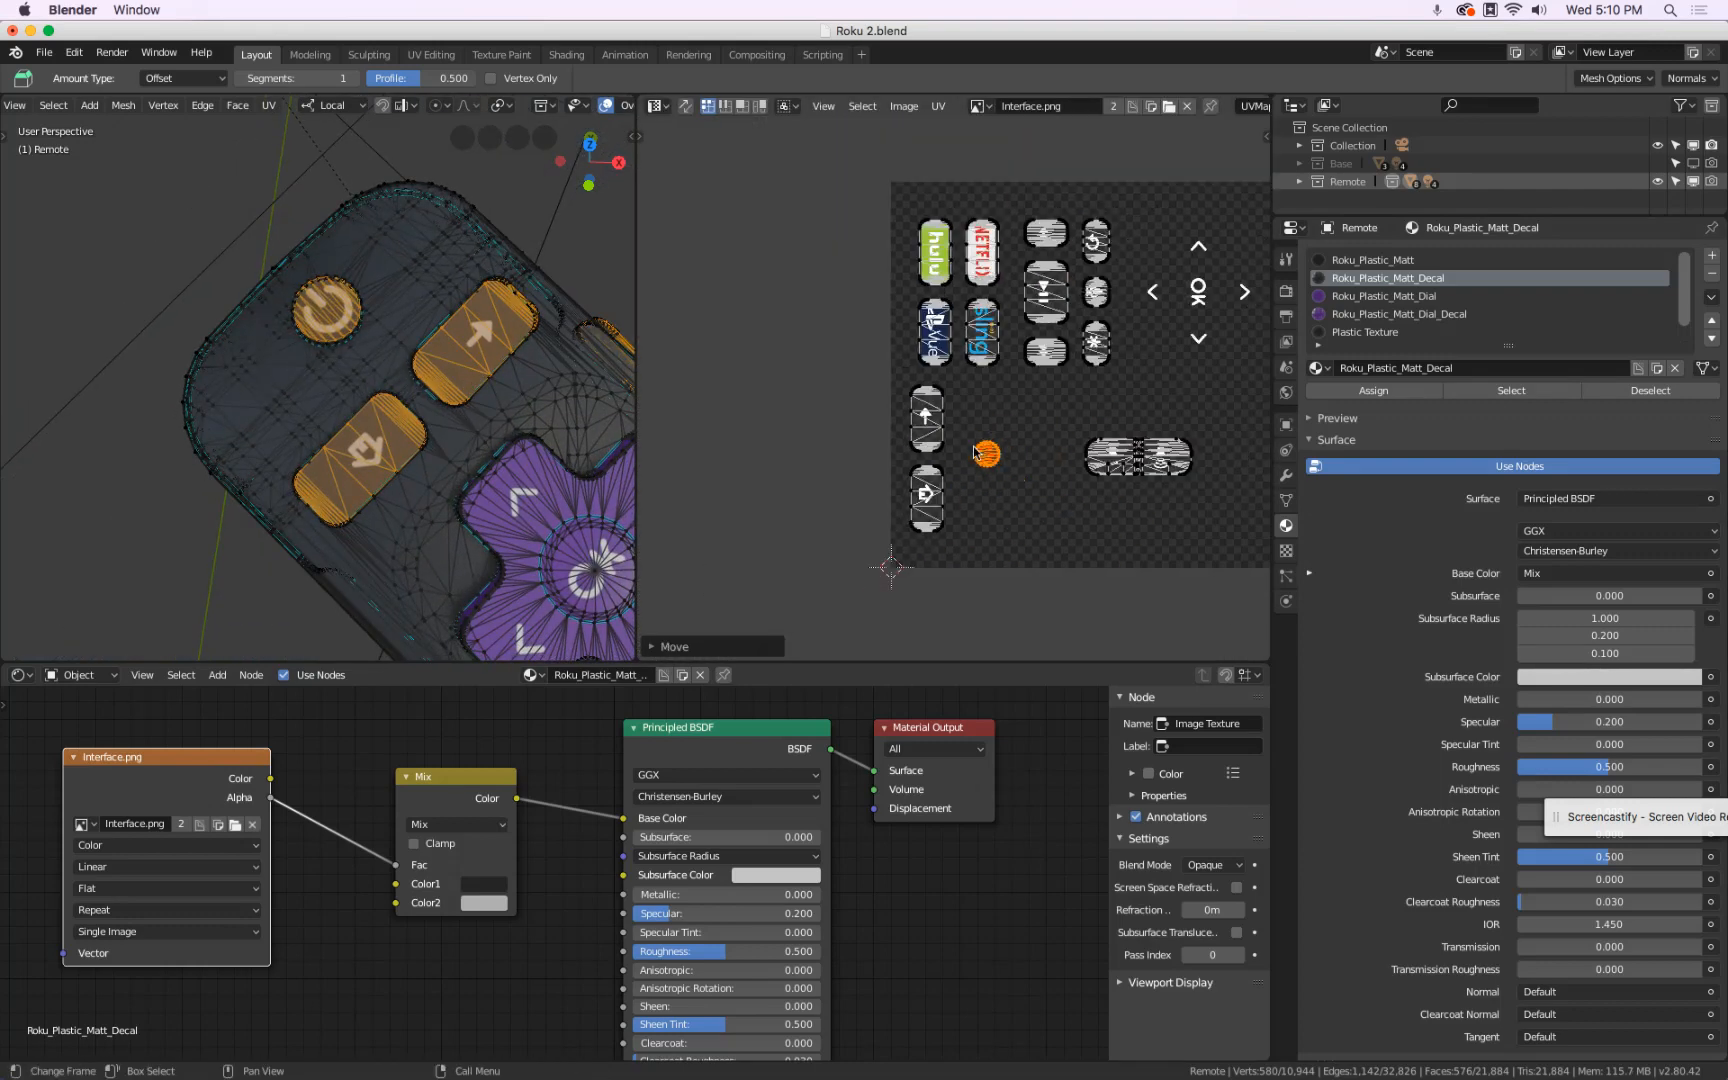
key(b)
drag(897, 378, 968, 576)
scroll(928, 420, up, 2)
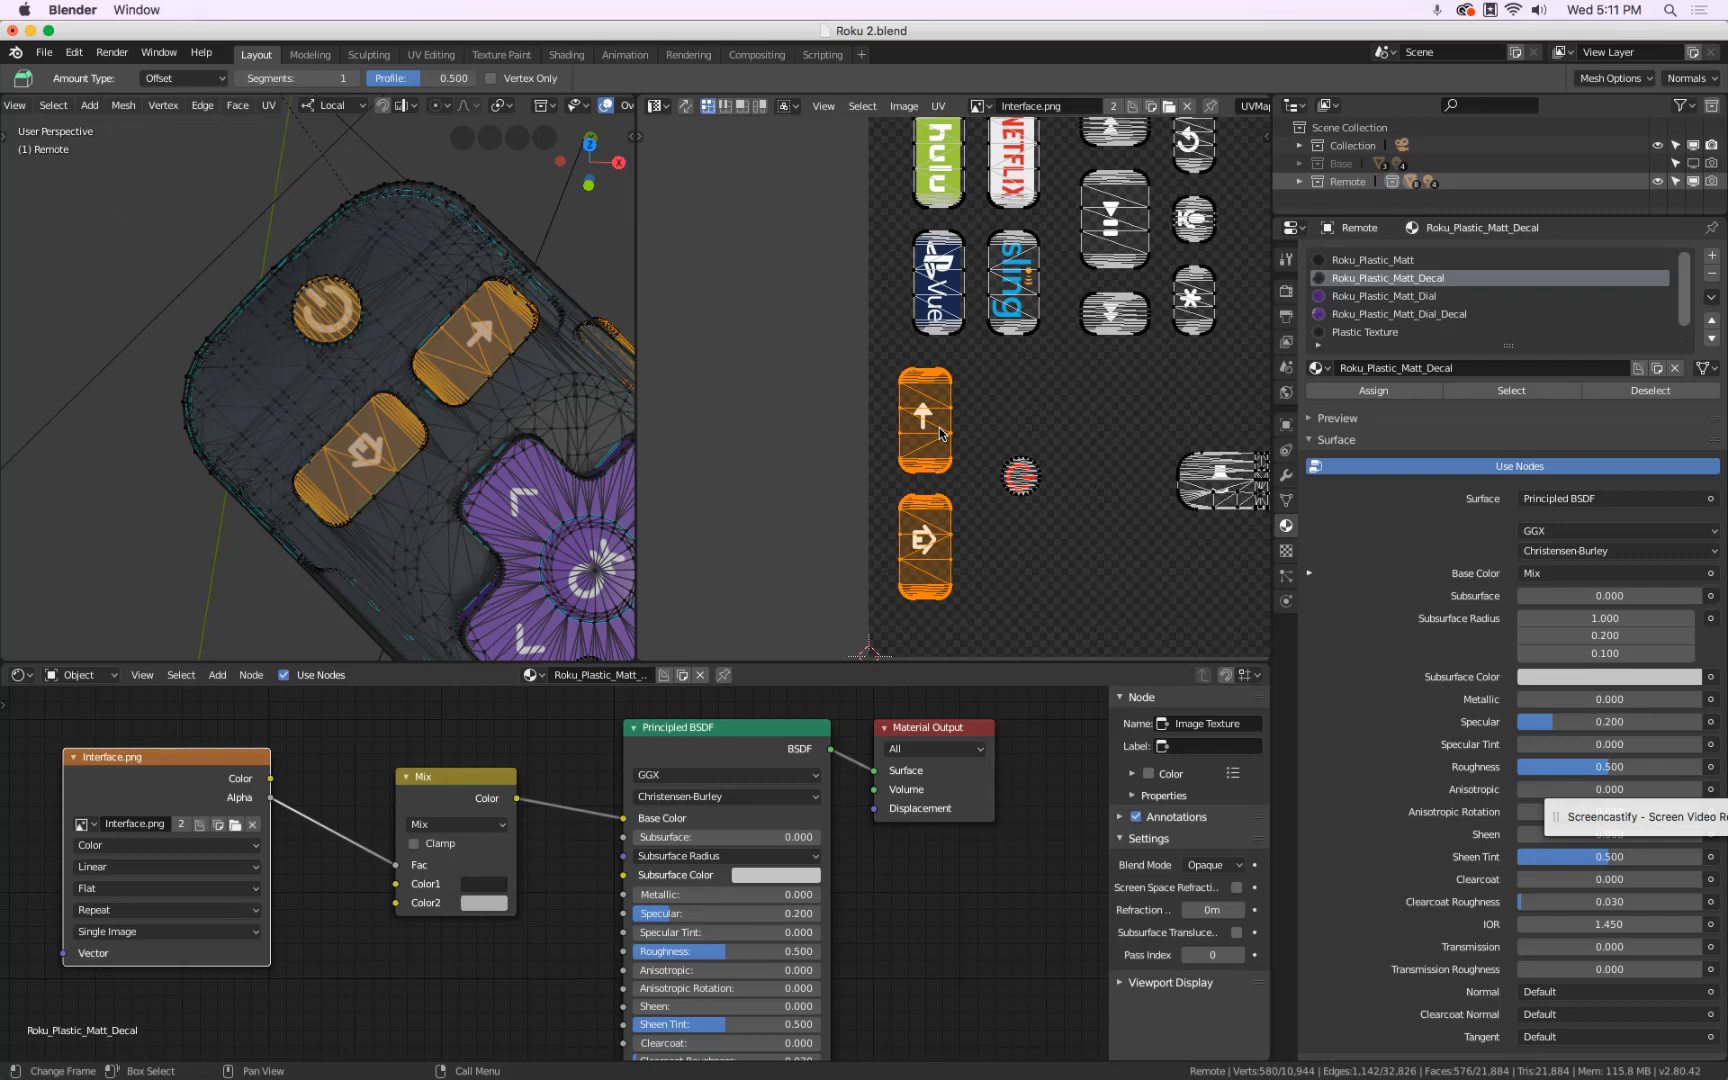
text(r180)
key(Return)
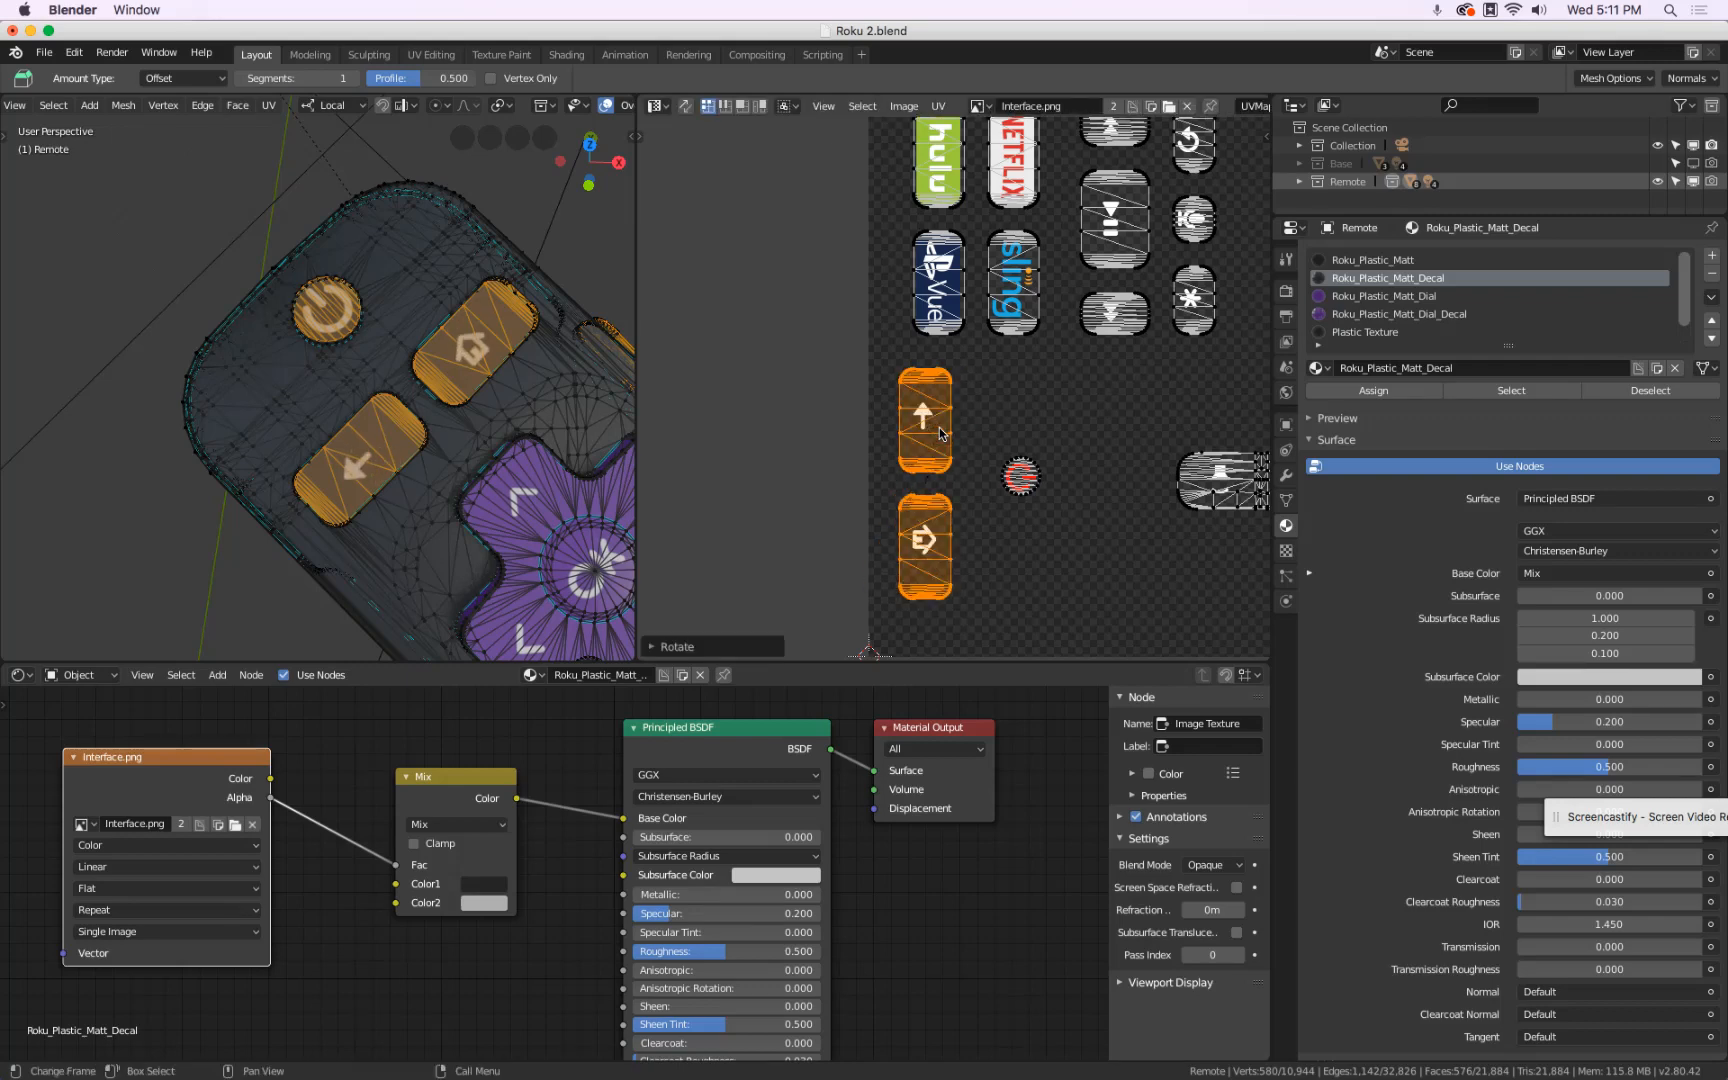
- Scale the arrow and home button UV islands down as a pair and move them until the home icon is centred
scroll(940, 430, up, 3)
key(s)
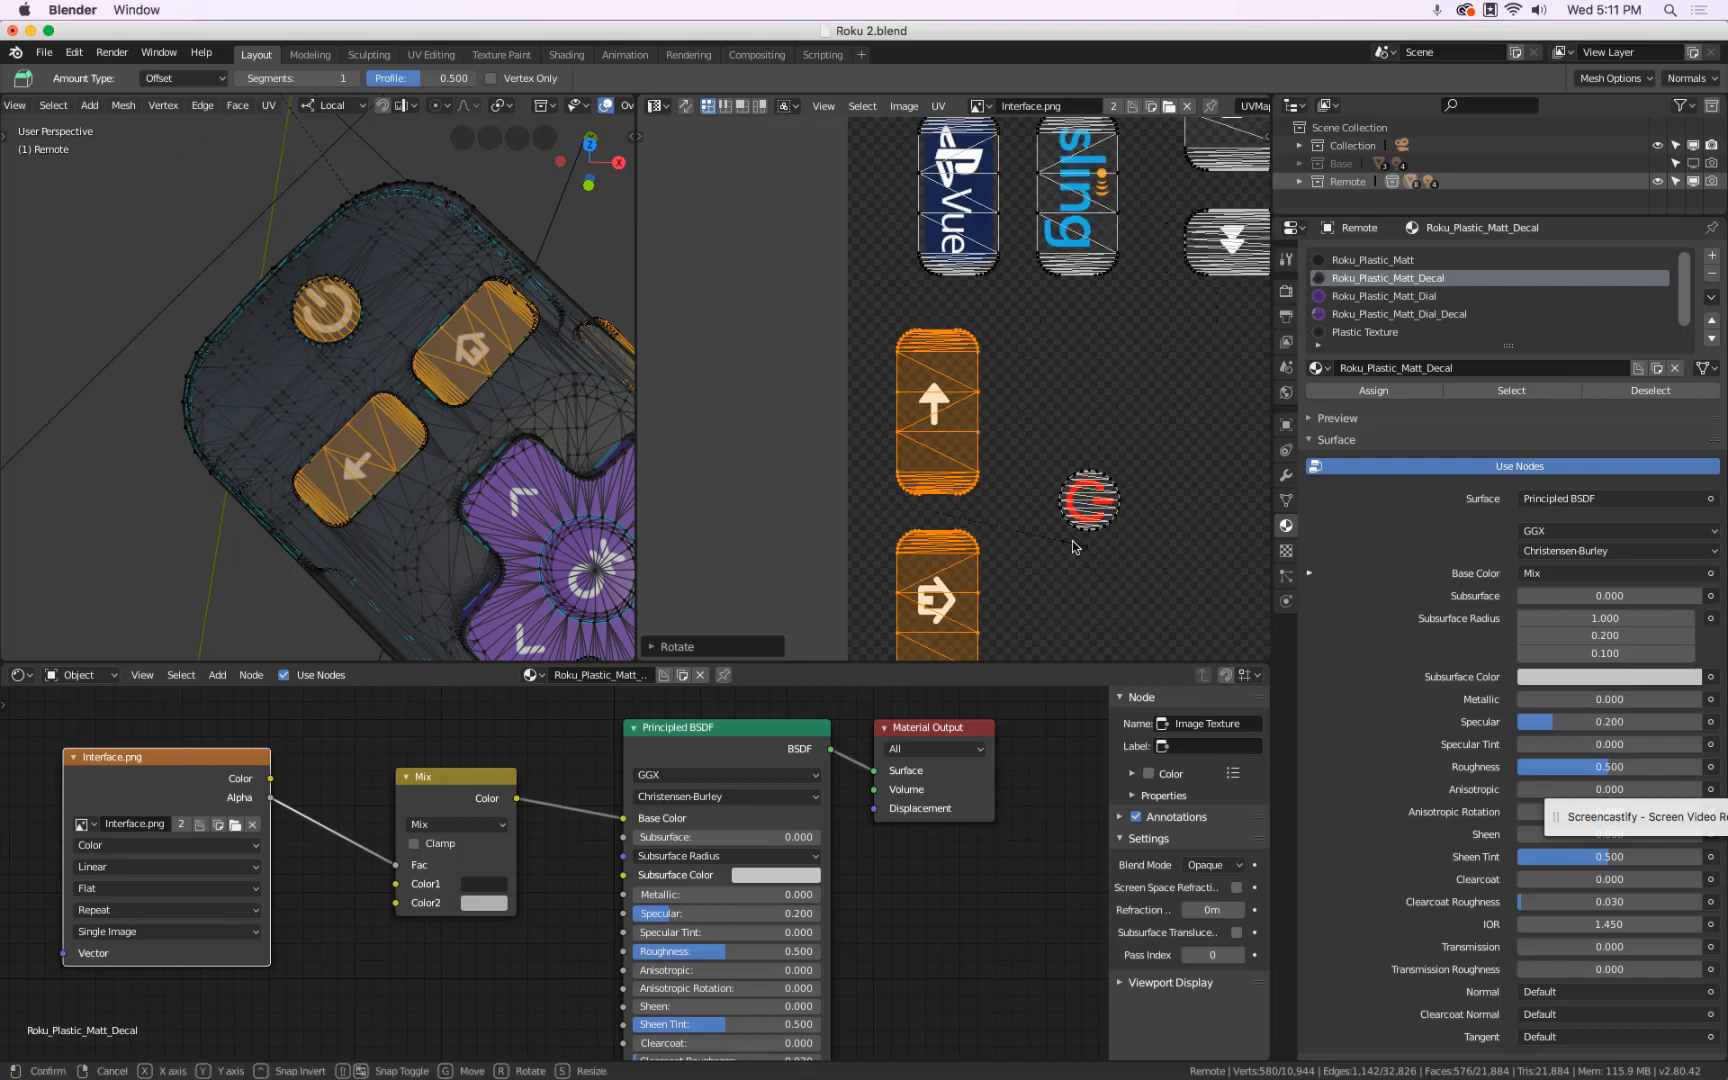
click(1013, 518)
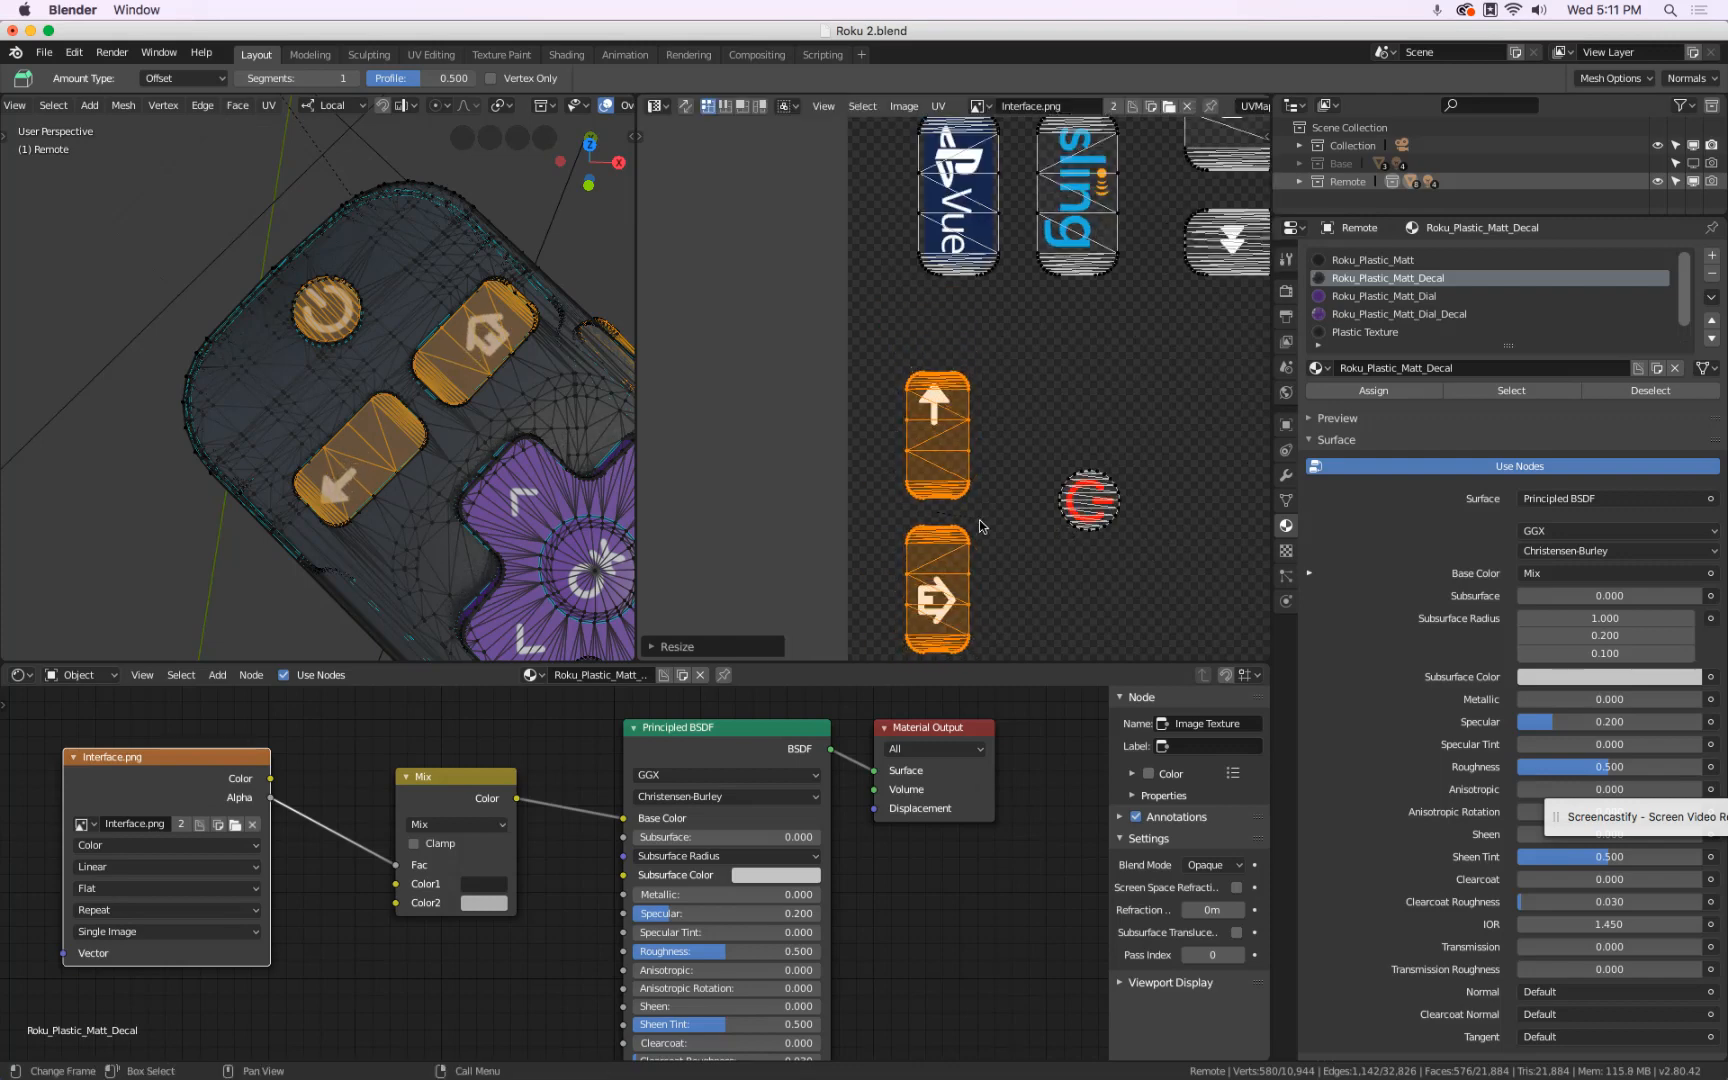
key(g)
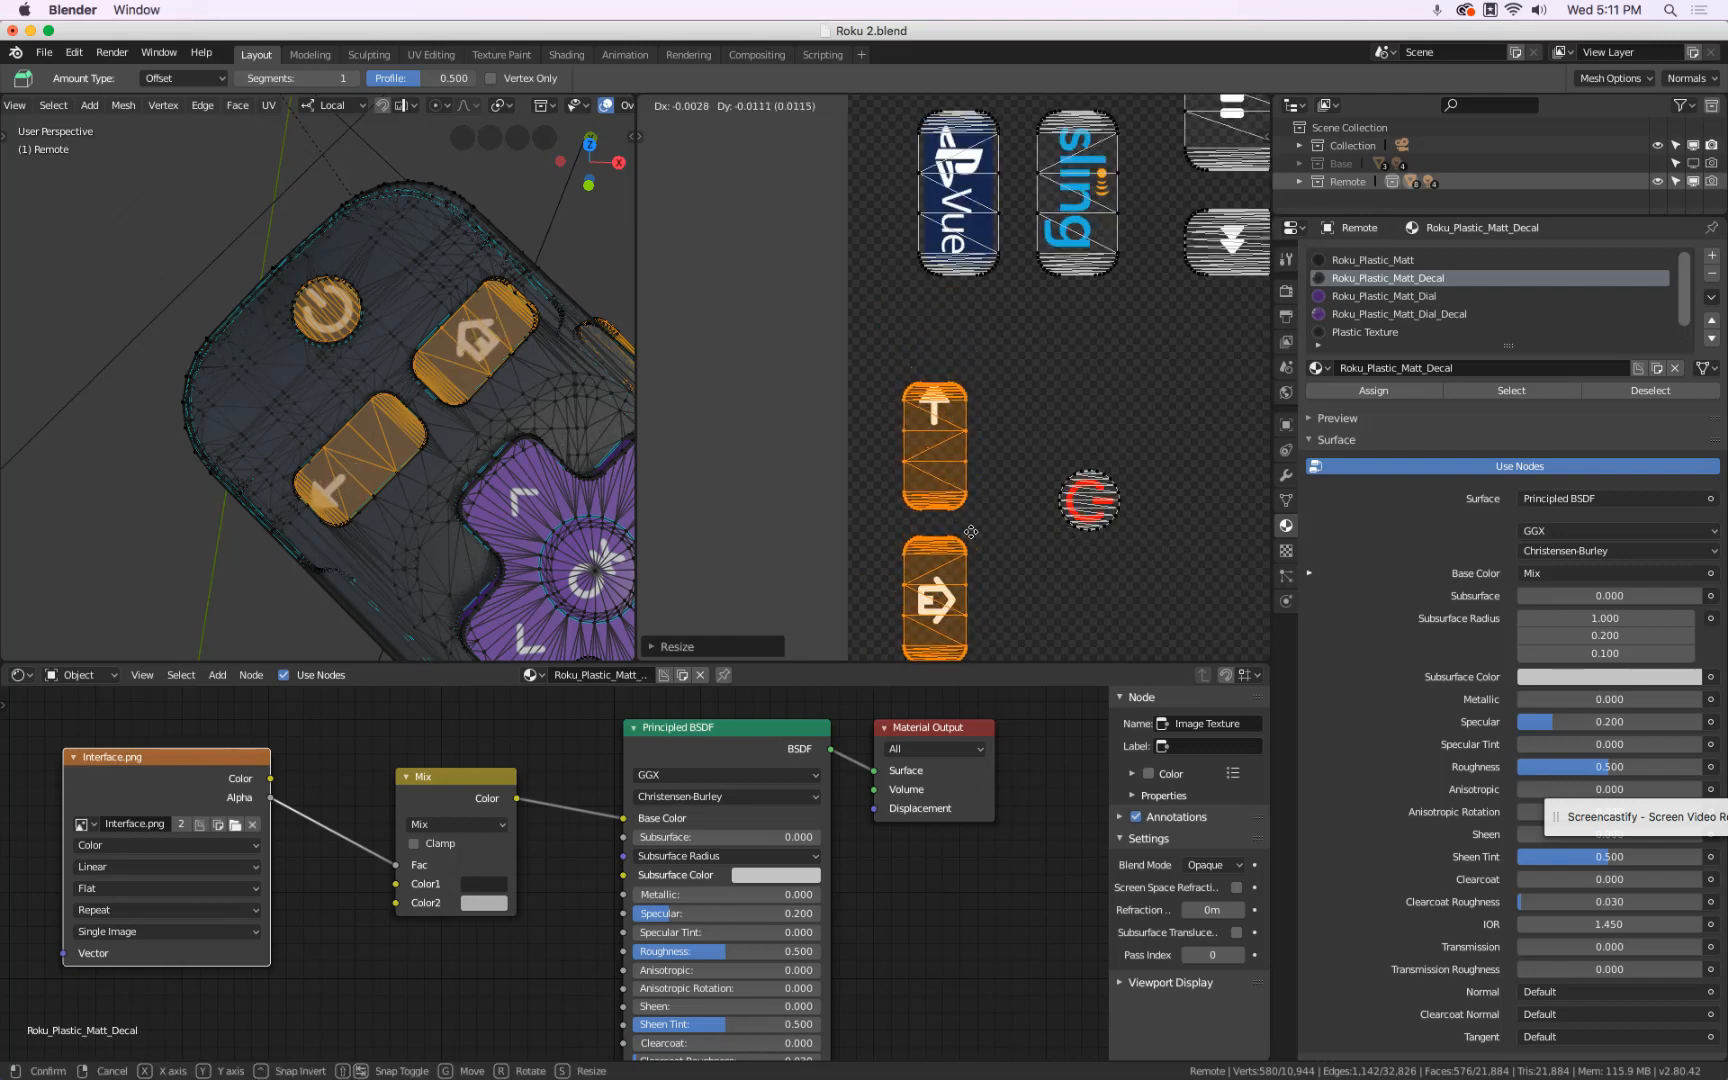
click(971, 537)
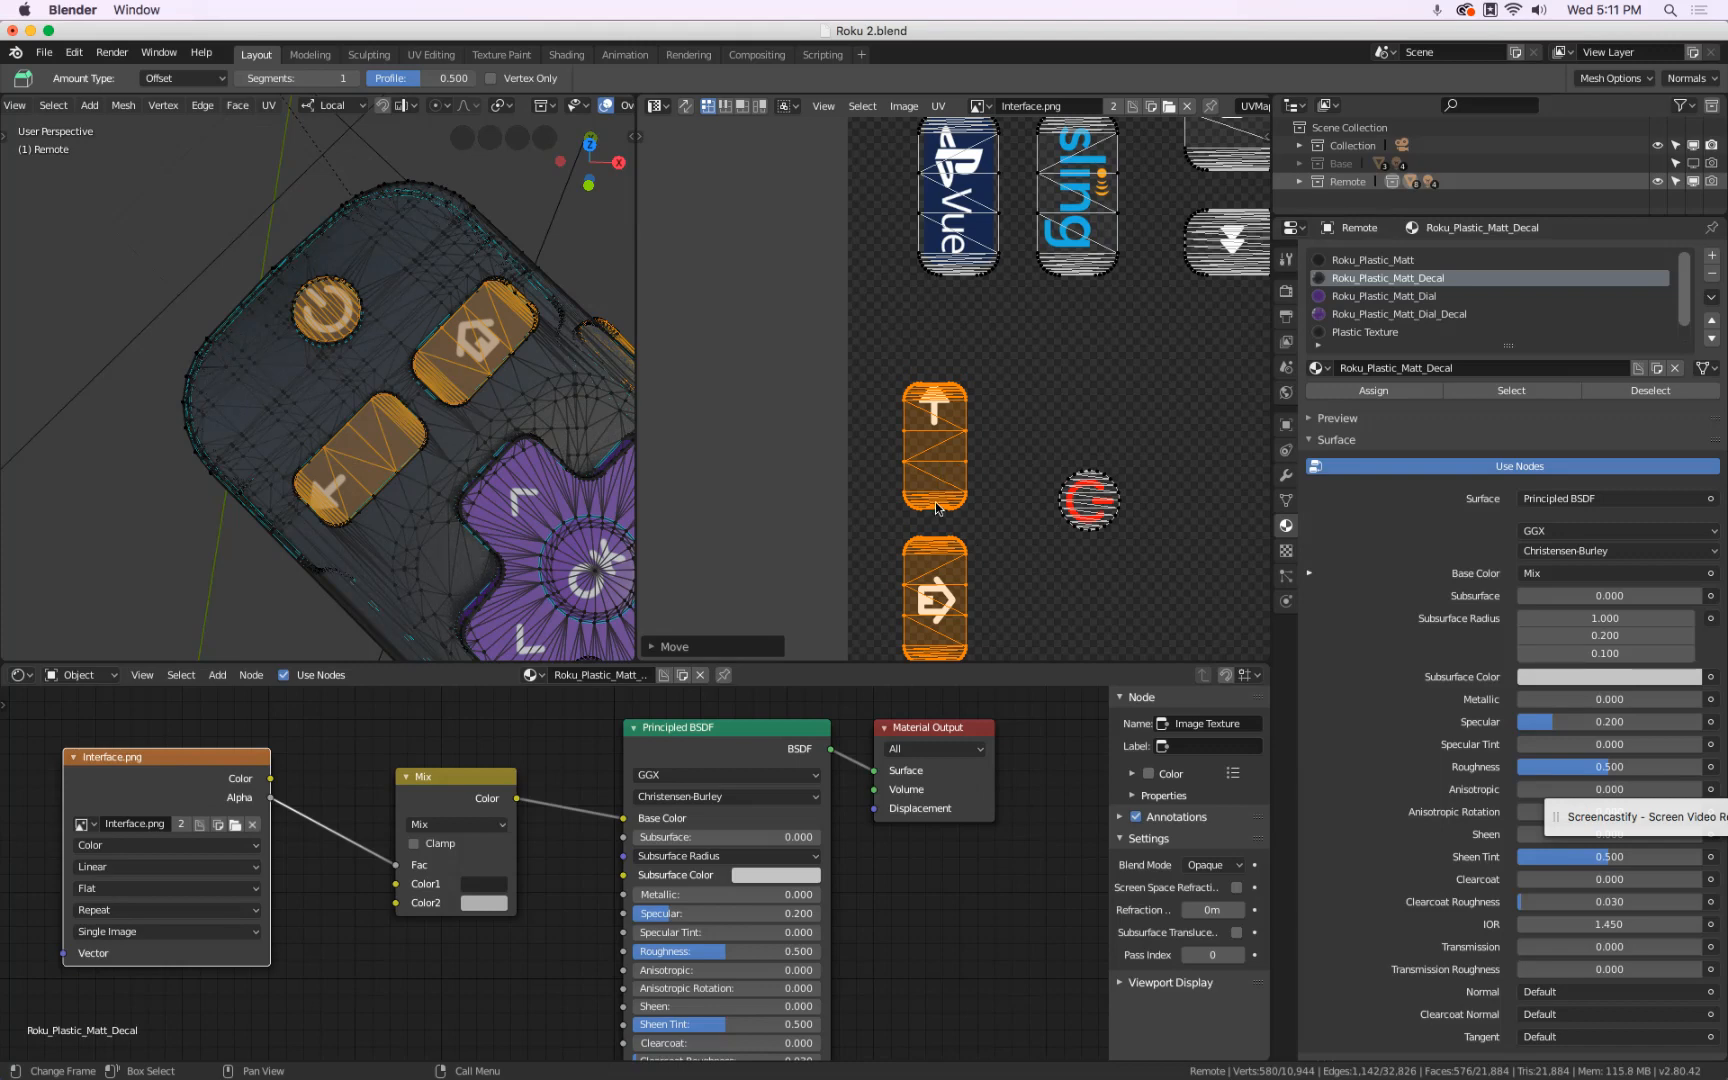
- Select only the arrow button's UV island and move it about 0.04 along Y to centre it on the arrow icon
key(alt+a)
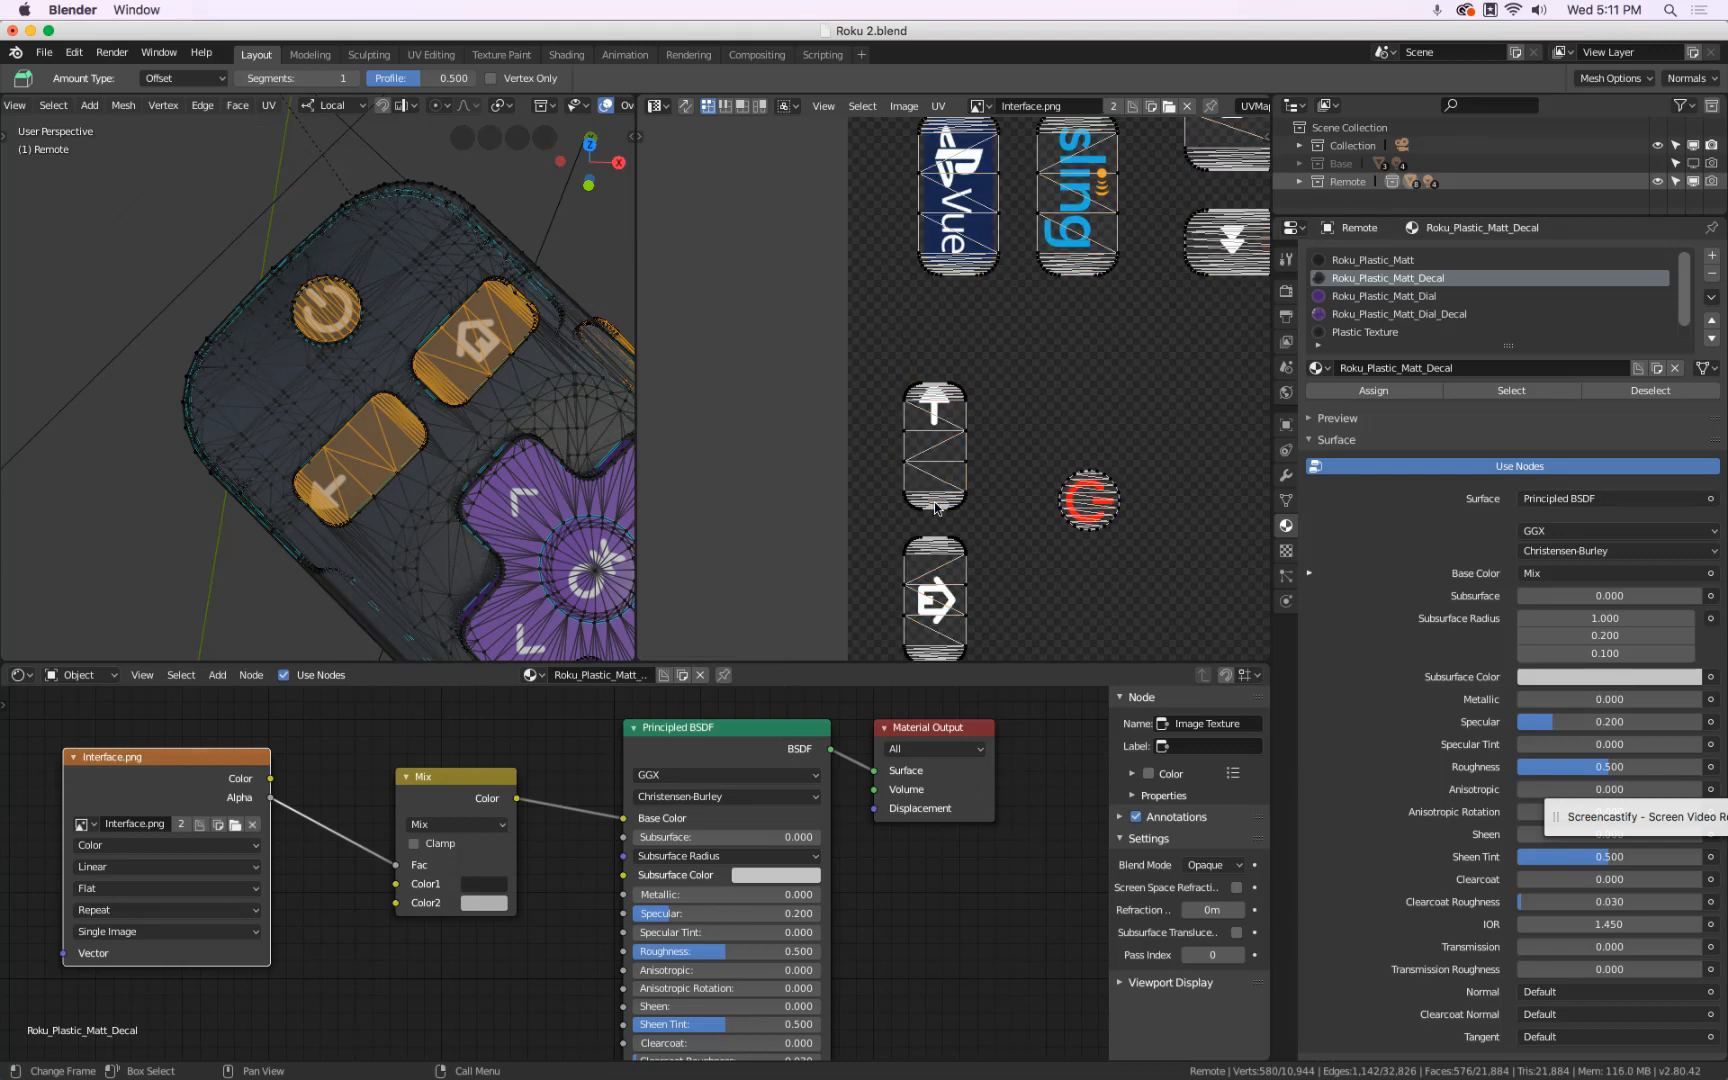
key(l)
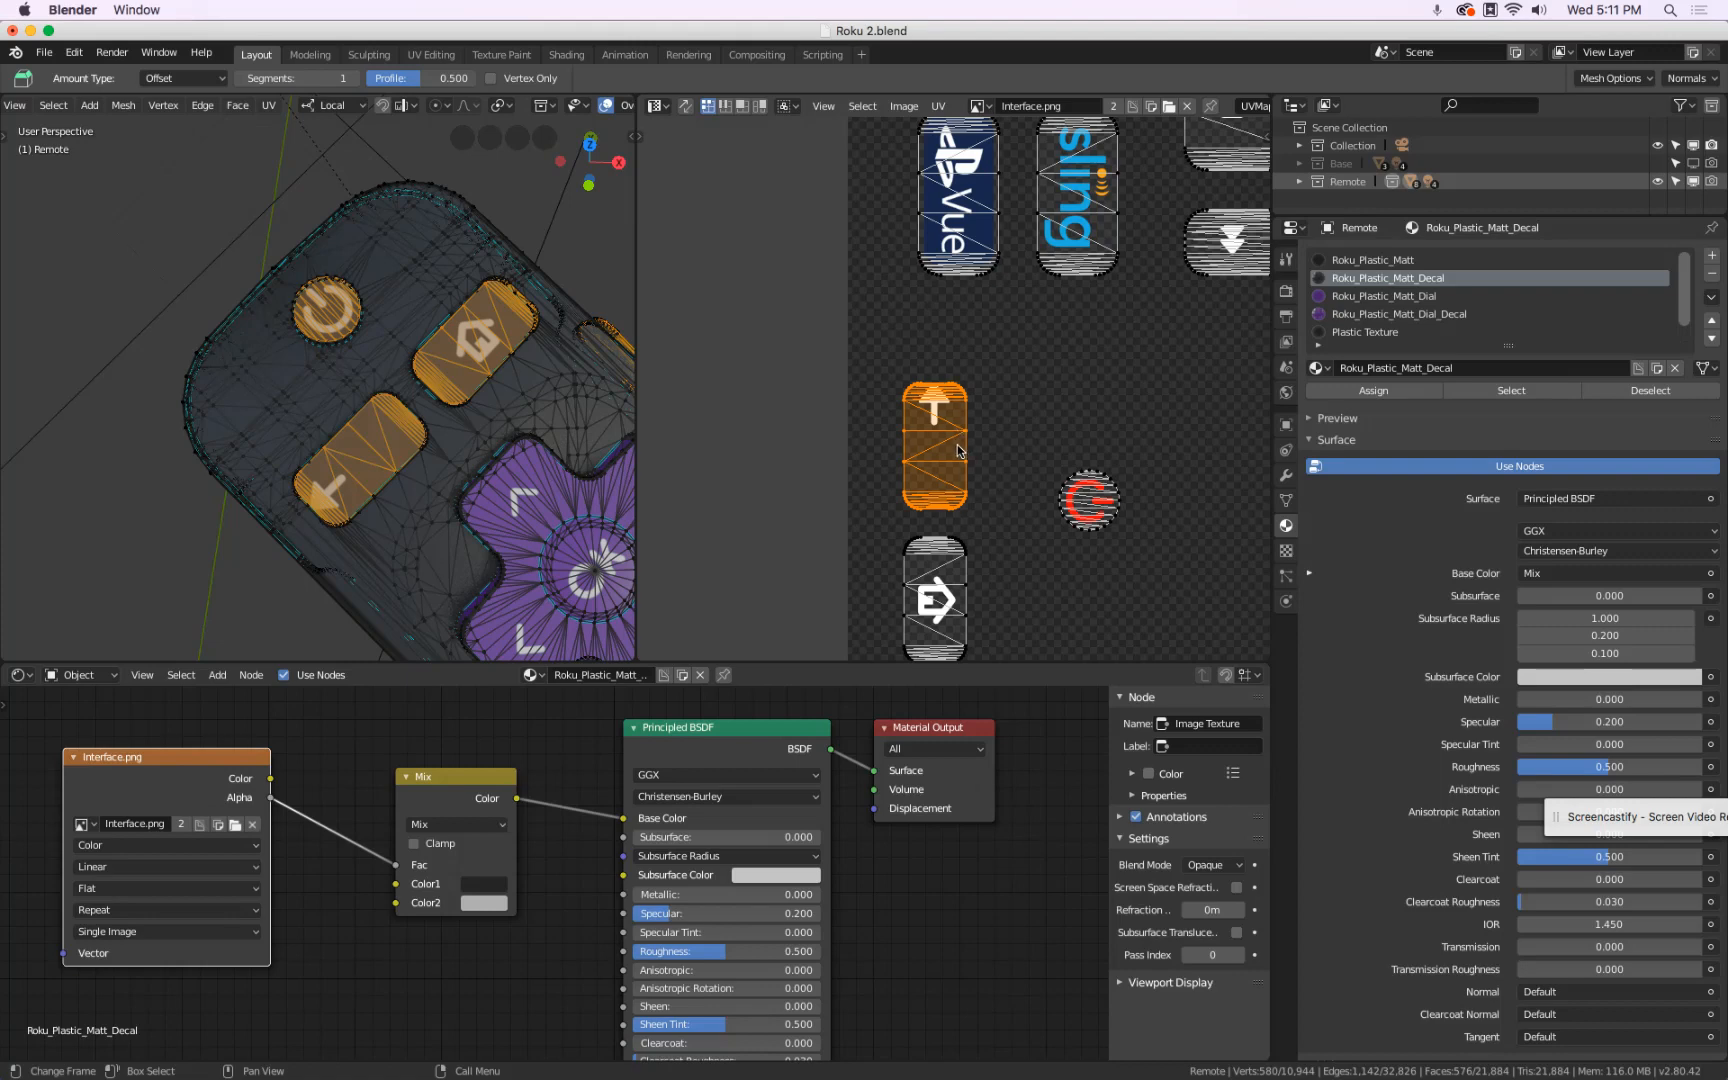
key(b)
drag(892, 355, 993, 524)
key(g)
key(y)
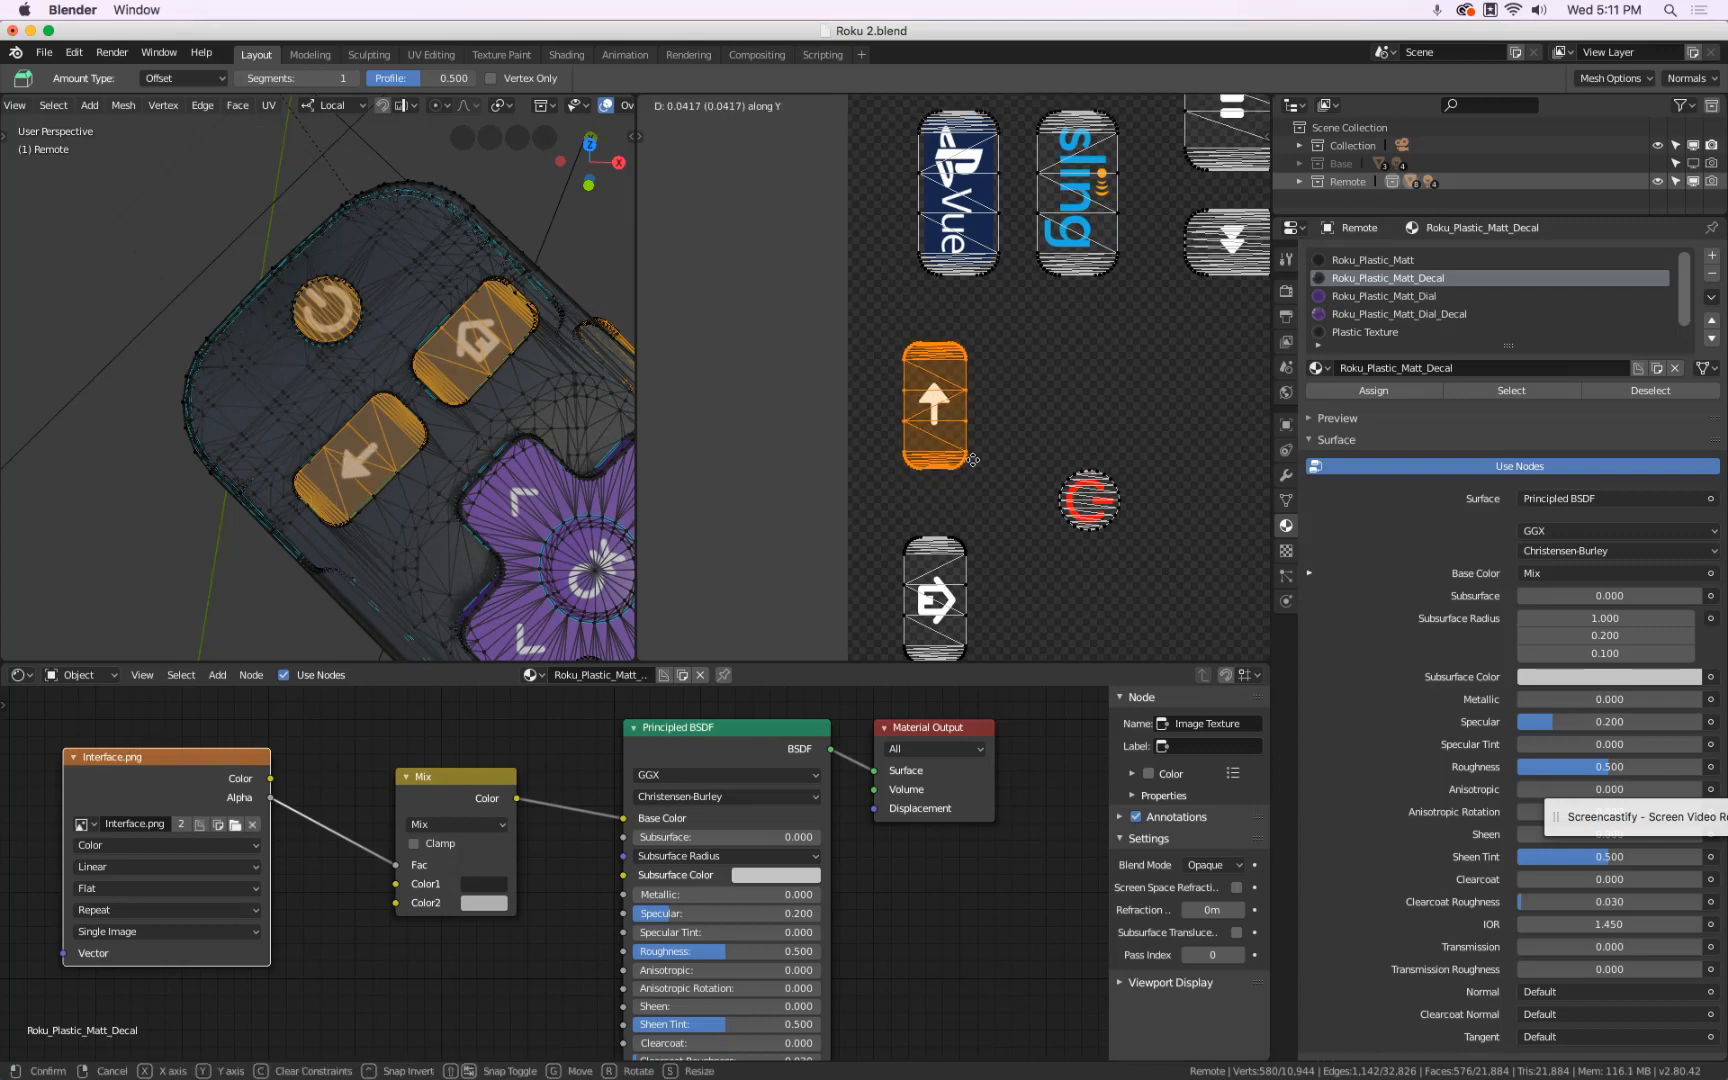
click(975, 460)
key(g)
key(x)
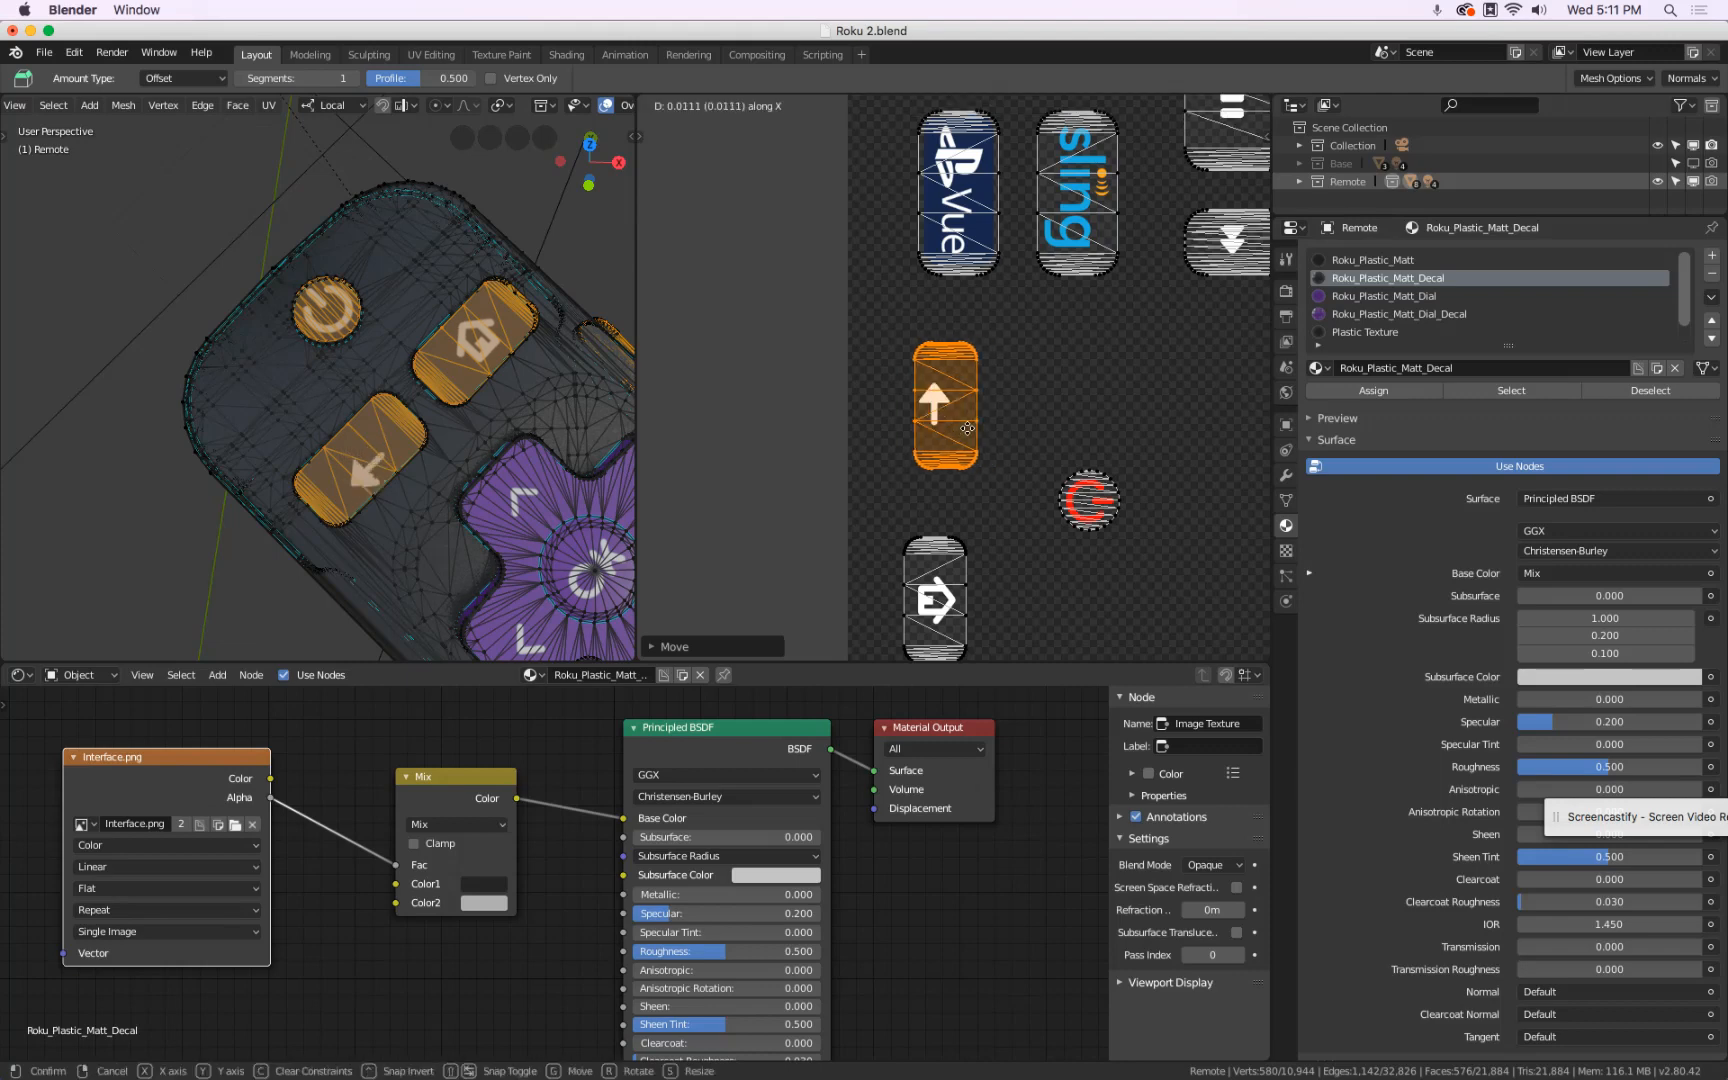
click(967, 431)
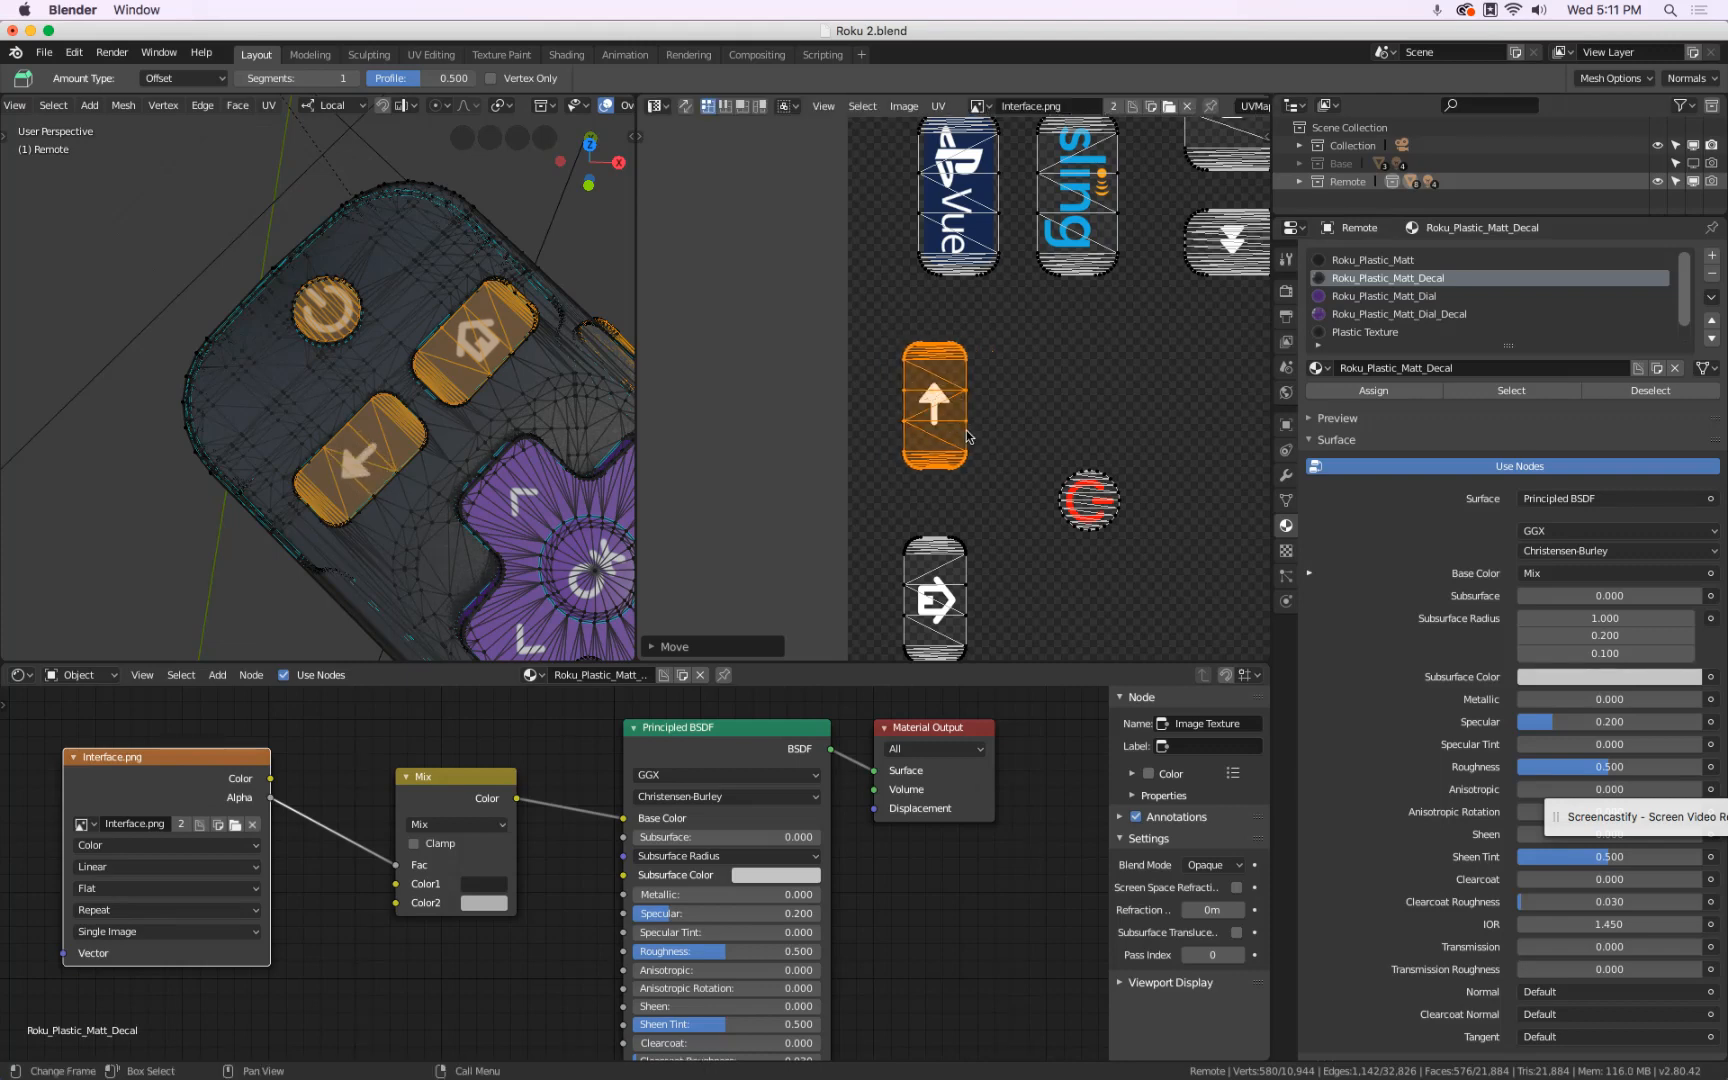
- Examine the orientation of the playback and function icons on the buttons below the dial
scroll(967, 431, down, 2)
scroll(414, 320, down, 2)
shift+middle_drag(472, 405, 318, 309)
shift+middle_drag(531, 510, 419, 381)
scroll(419, 381, up, 4)
scroll(420, 382, down, 1)
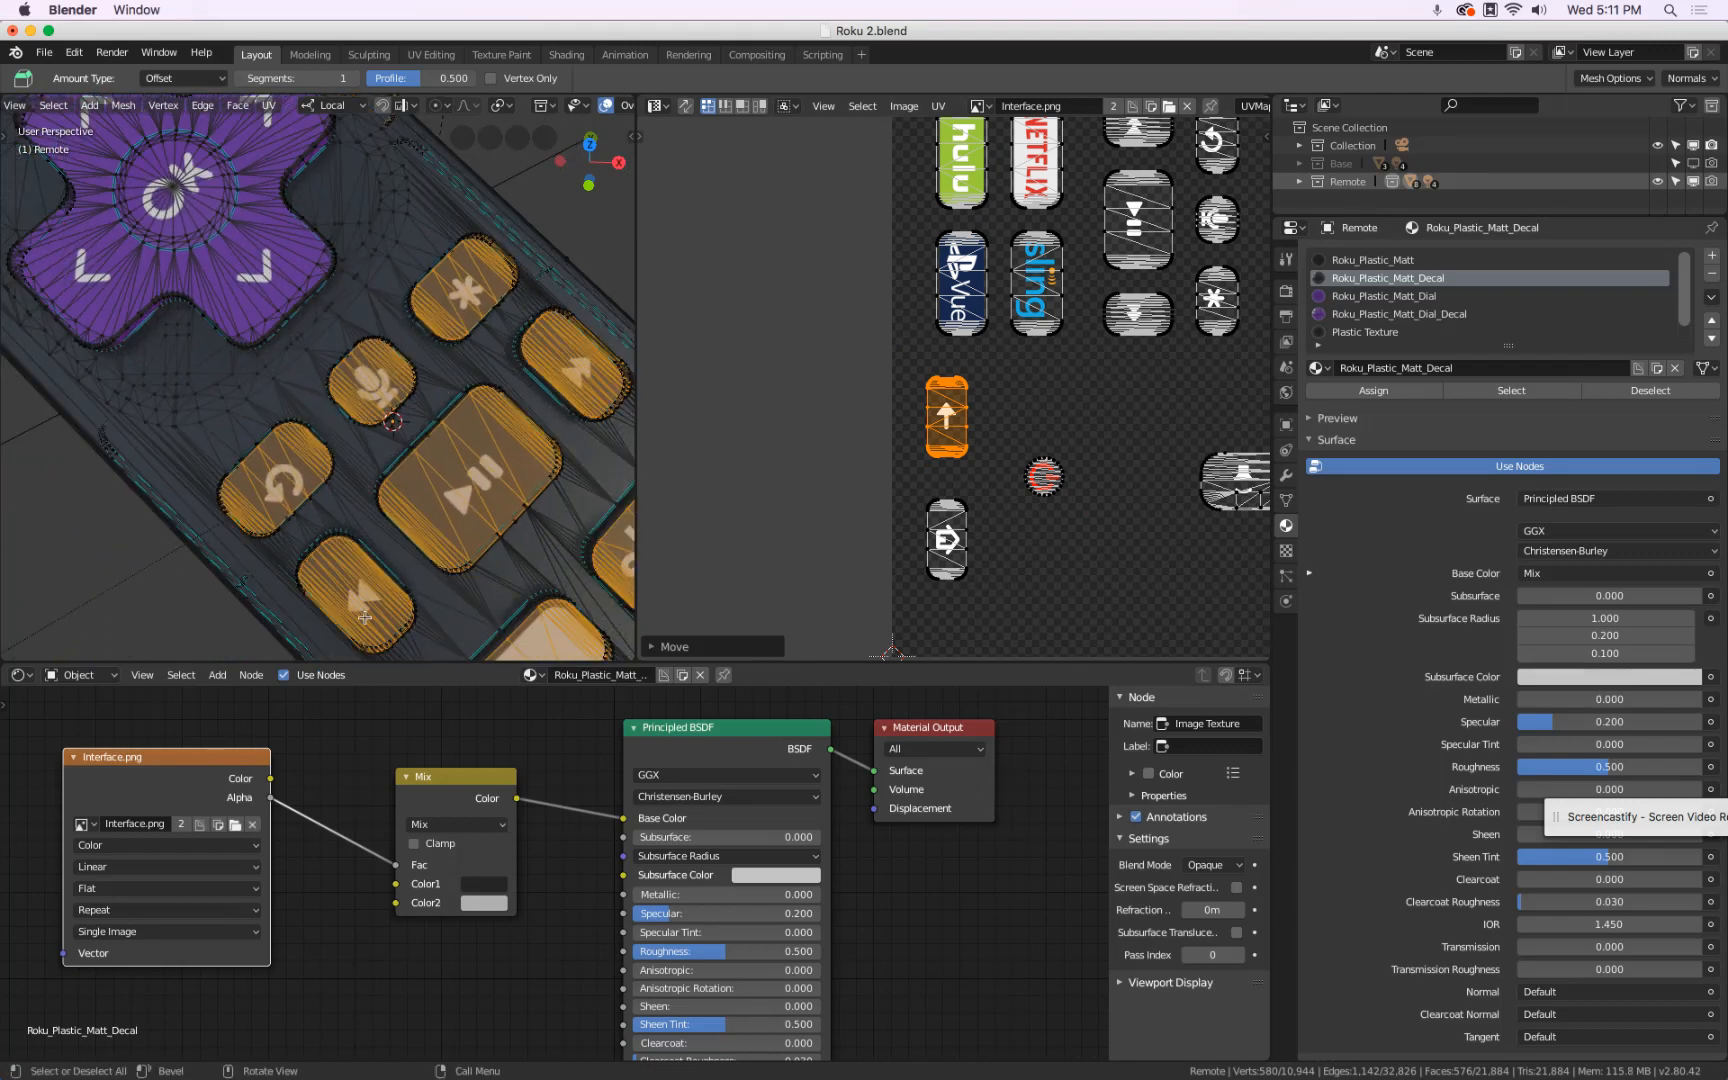
- Select the replay, microphone and asterisk button UV islands together and move them slightly in negative X to centre them on their icons
middle_drag(1198, 398, 991, 525)
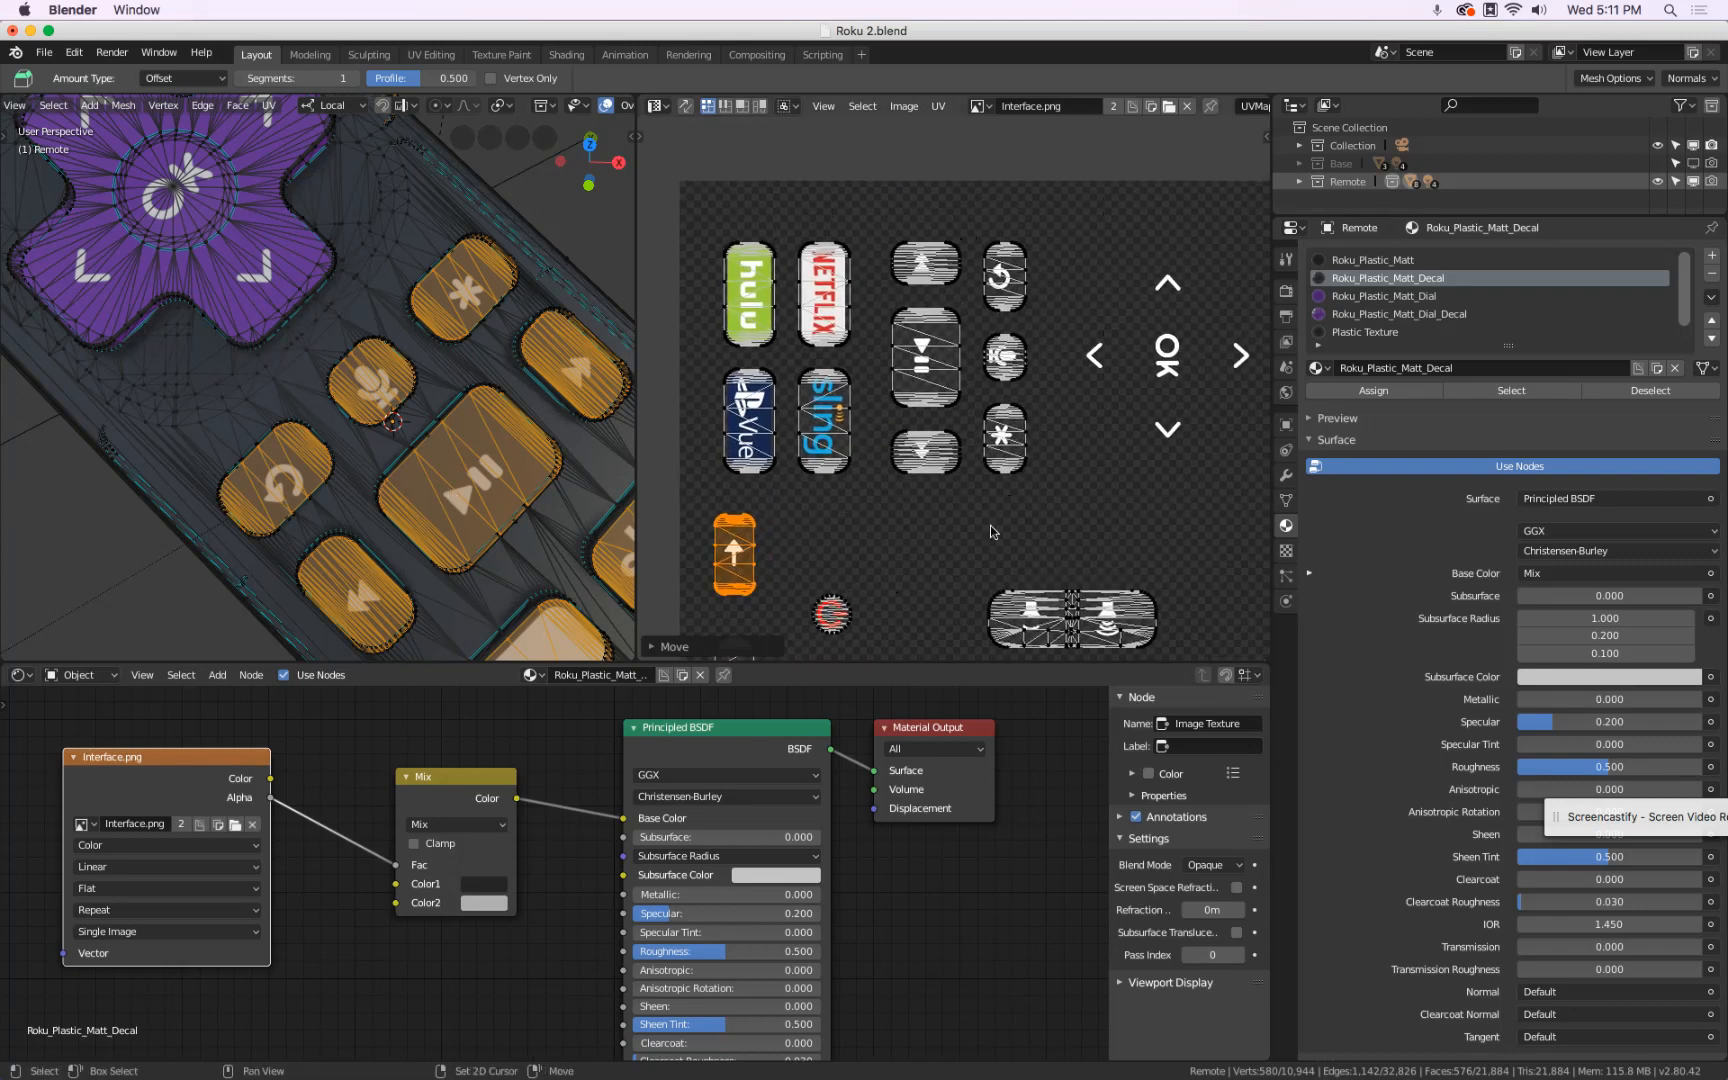
scroll(1008, 297, up, 2)
key(a)
key(a)
key(b)
drag(945, 162, 1063, 620)
scroll(1048, 423, up, 1)
key(g)
key(x)
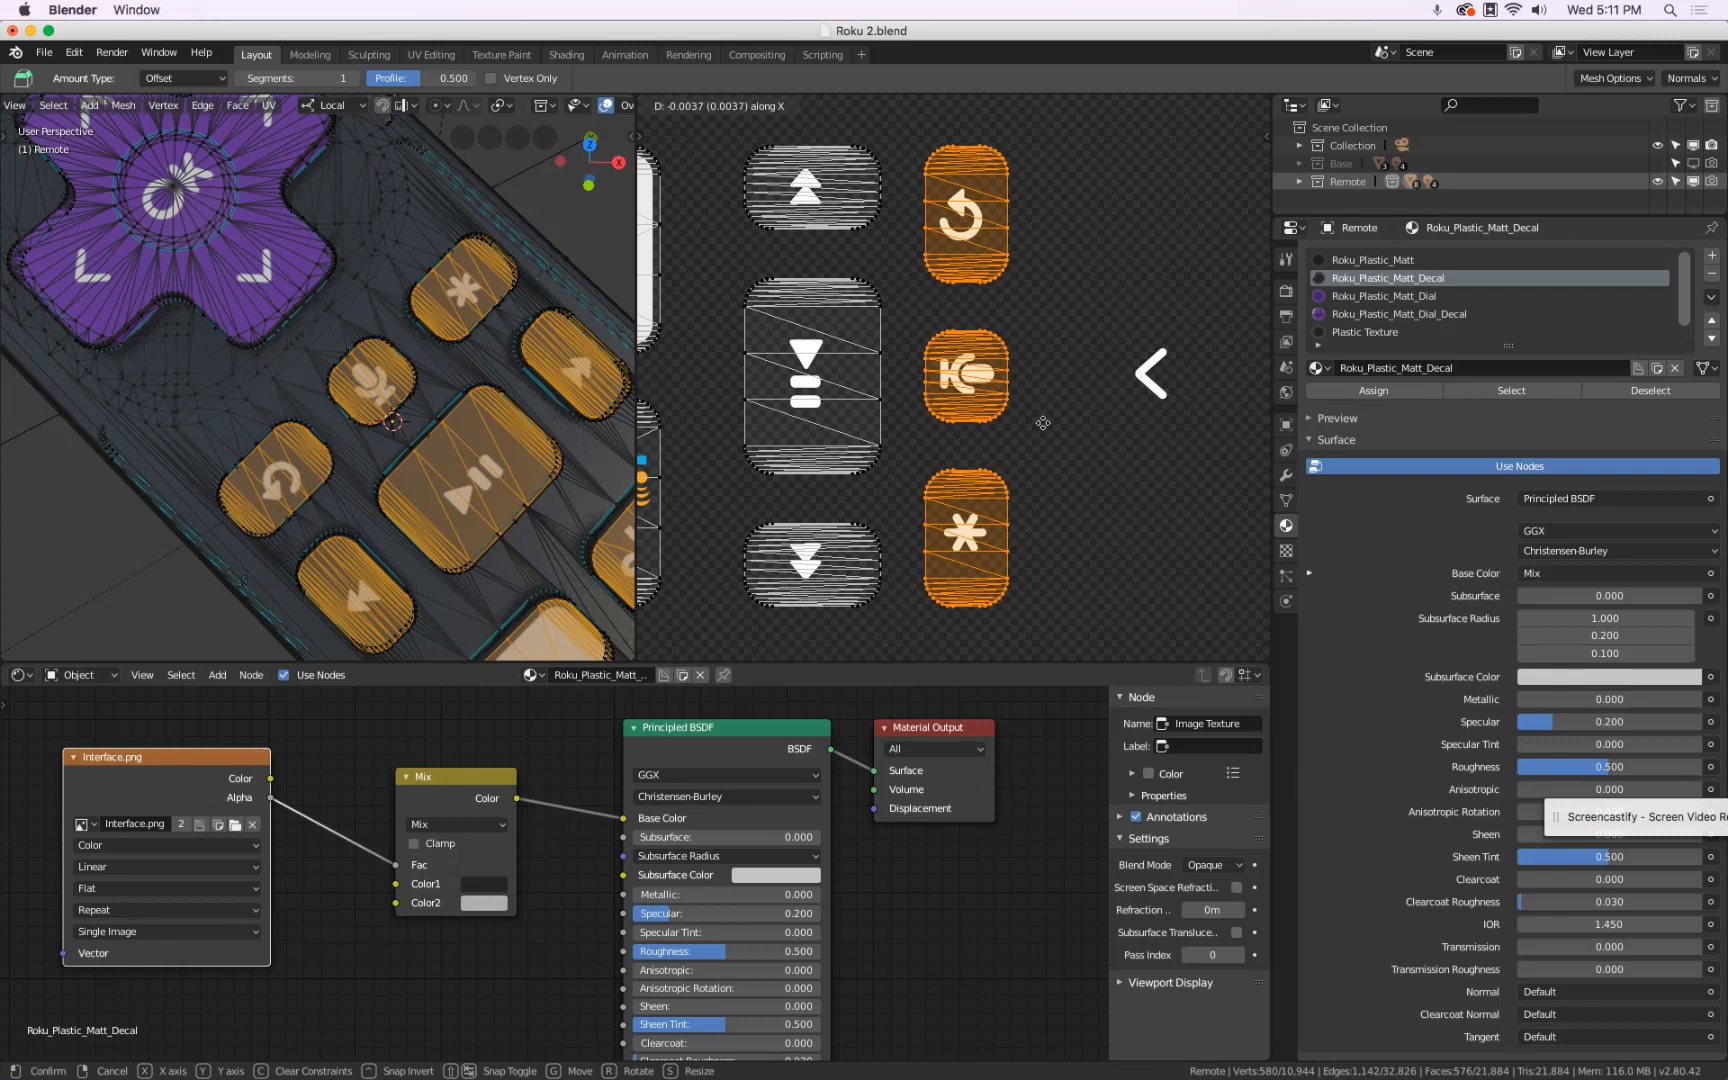
click(1038, 428)
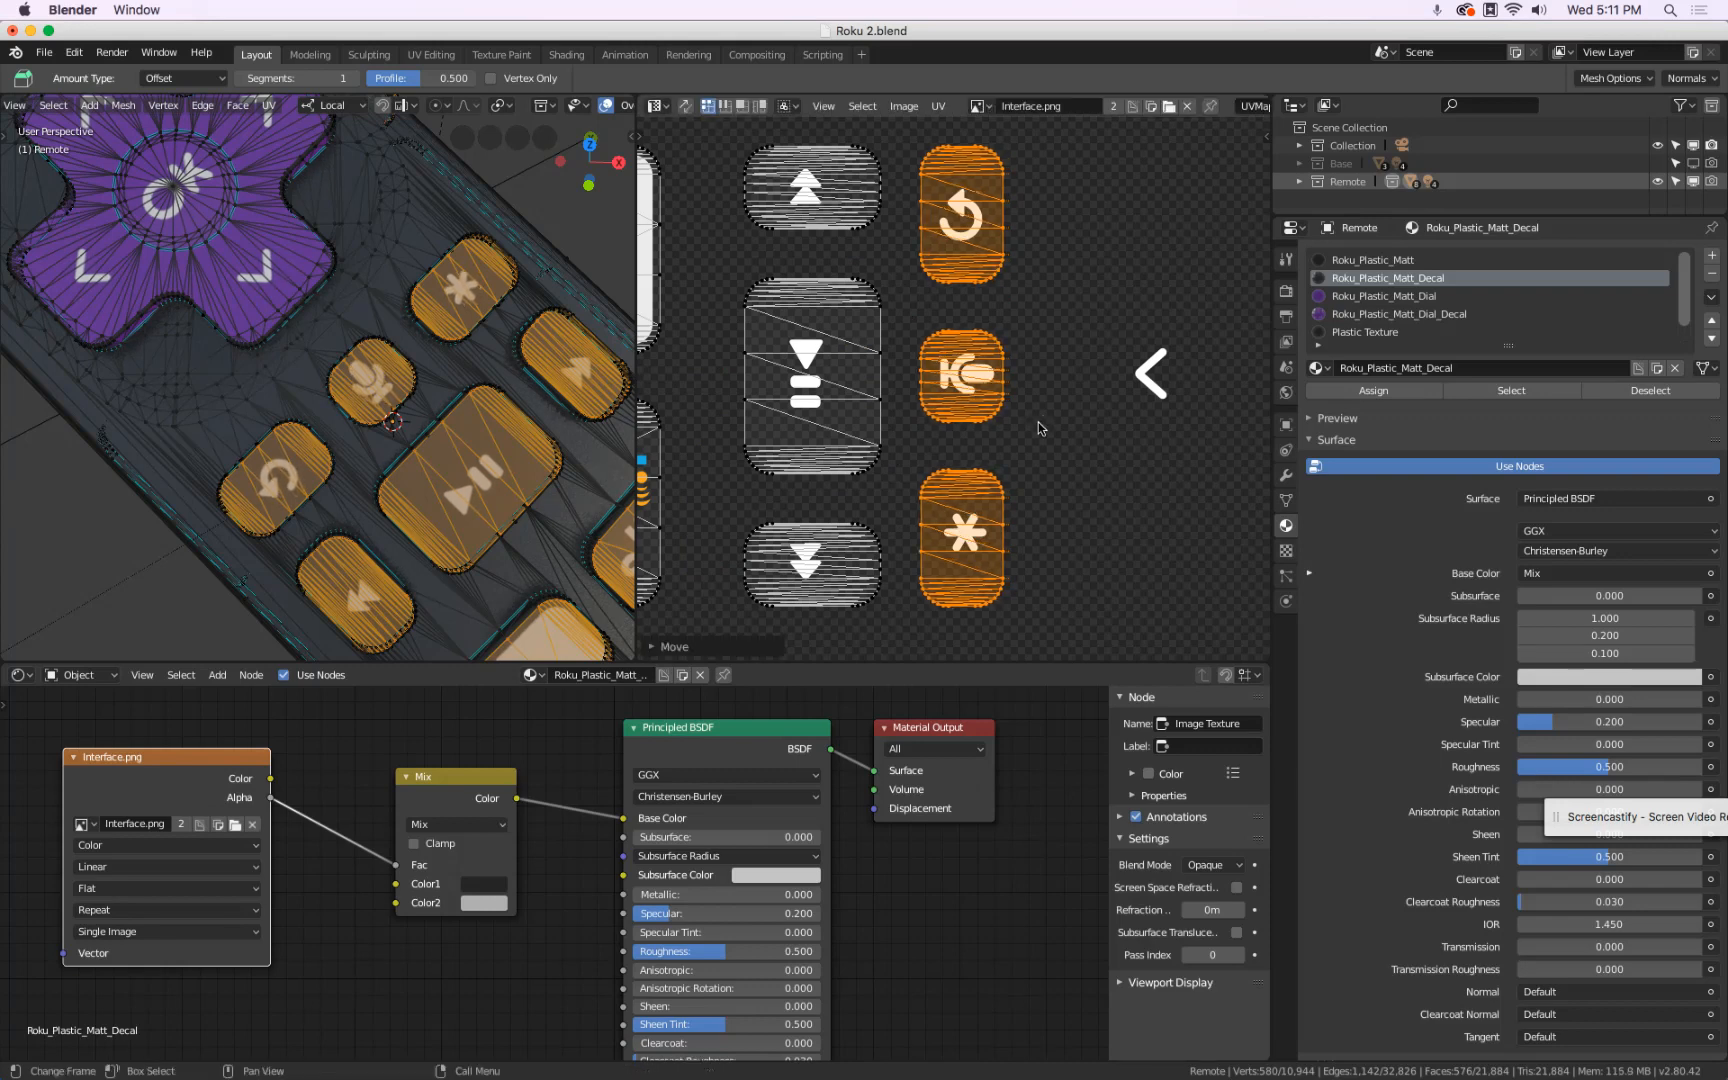
key(Tab)
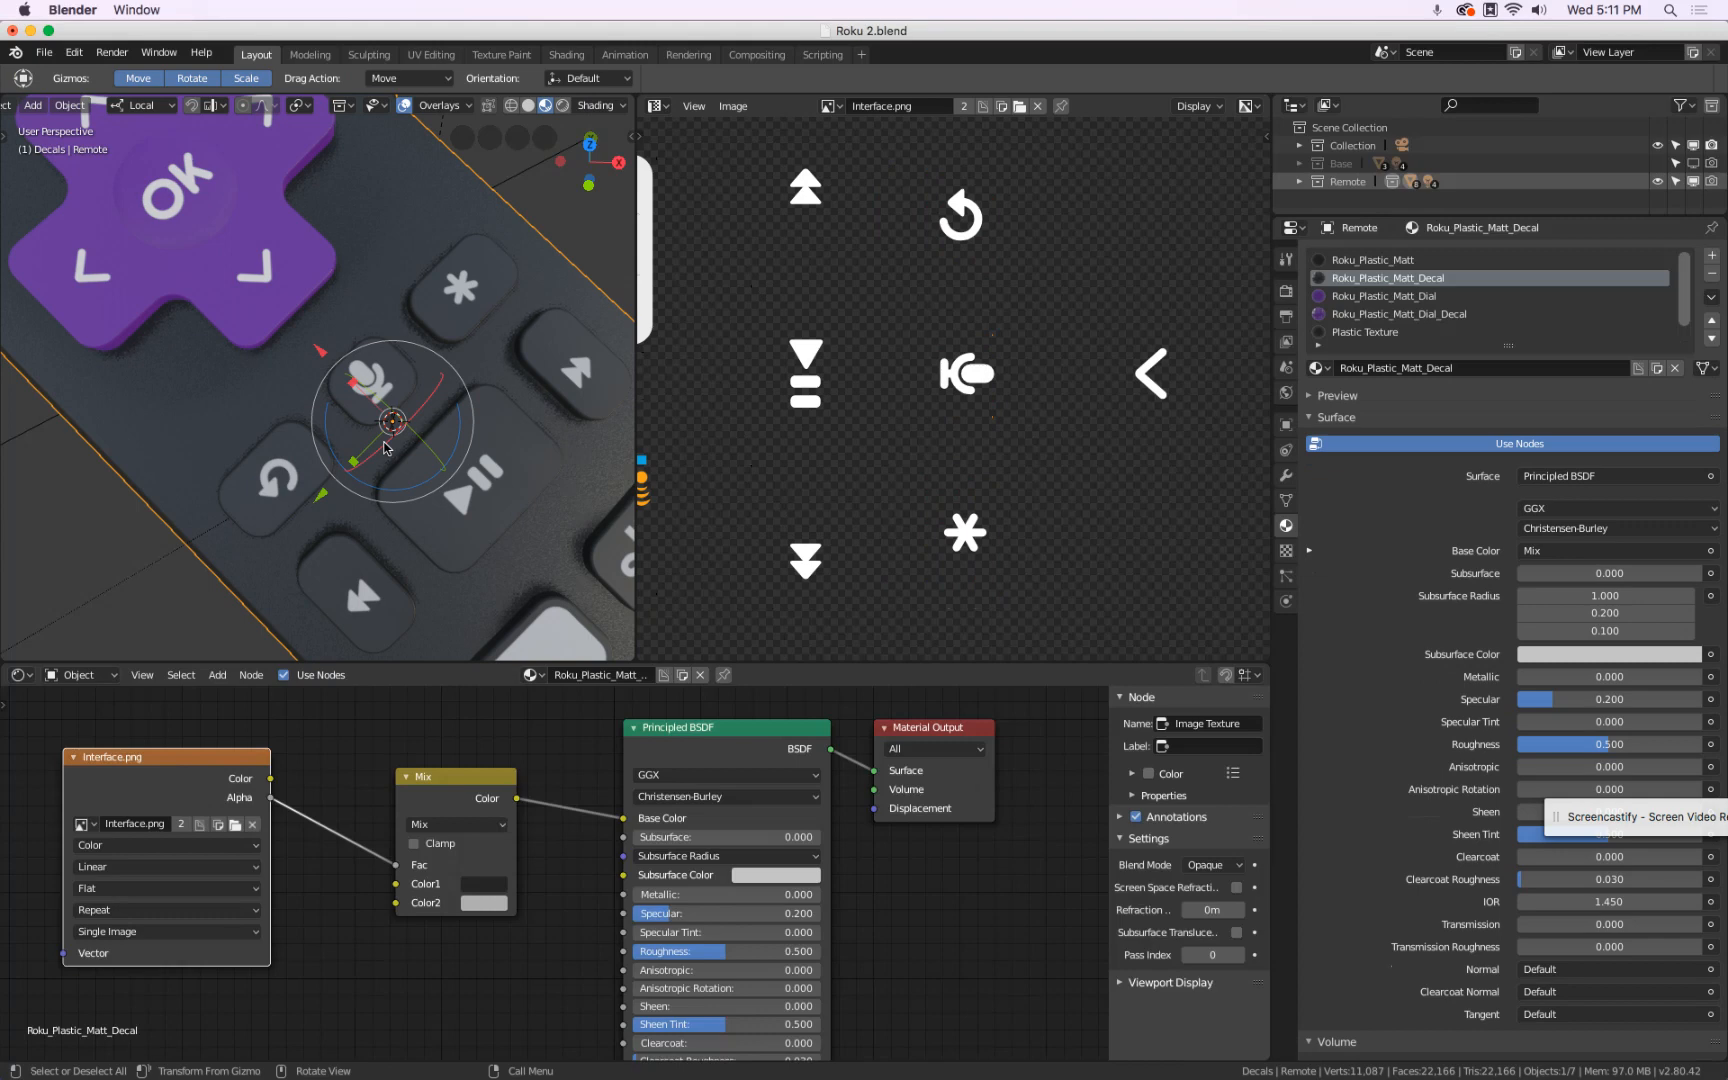
shift+middle_drag(440, 499, 433, 458)
- Select the rewind, play/pause and fast-forward button UV islands together and move them about -0.006 along X to centre them on their icons
middle_drag(780, 208, 855, 238)
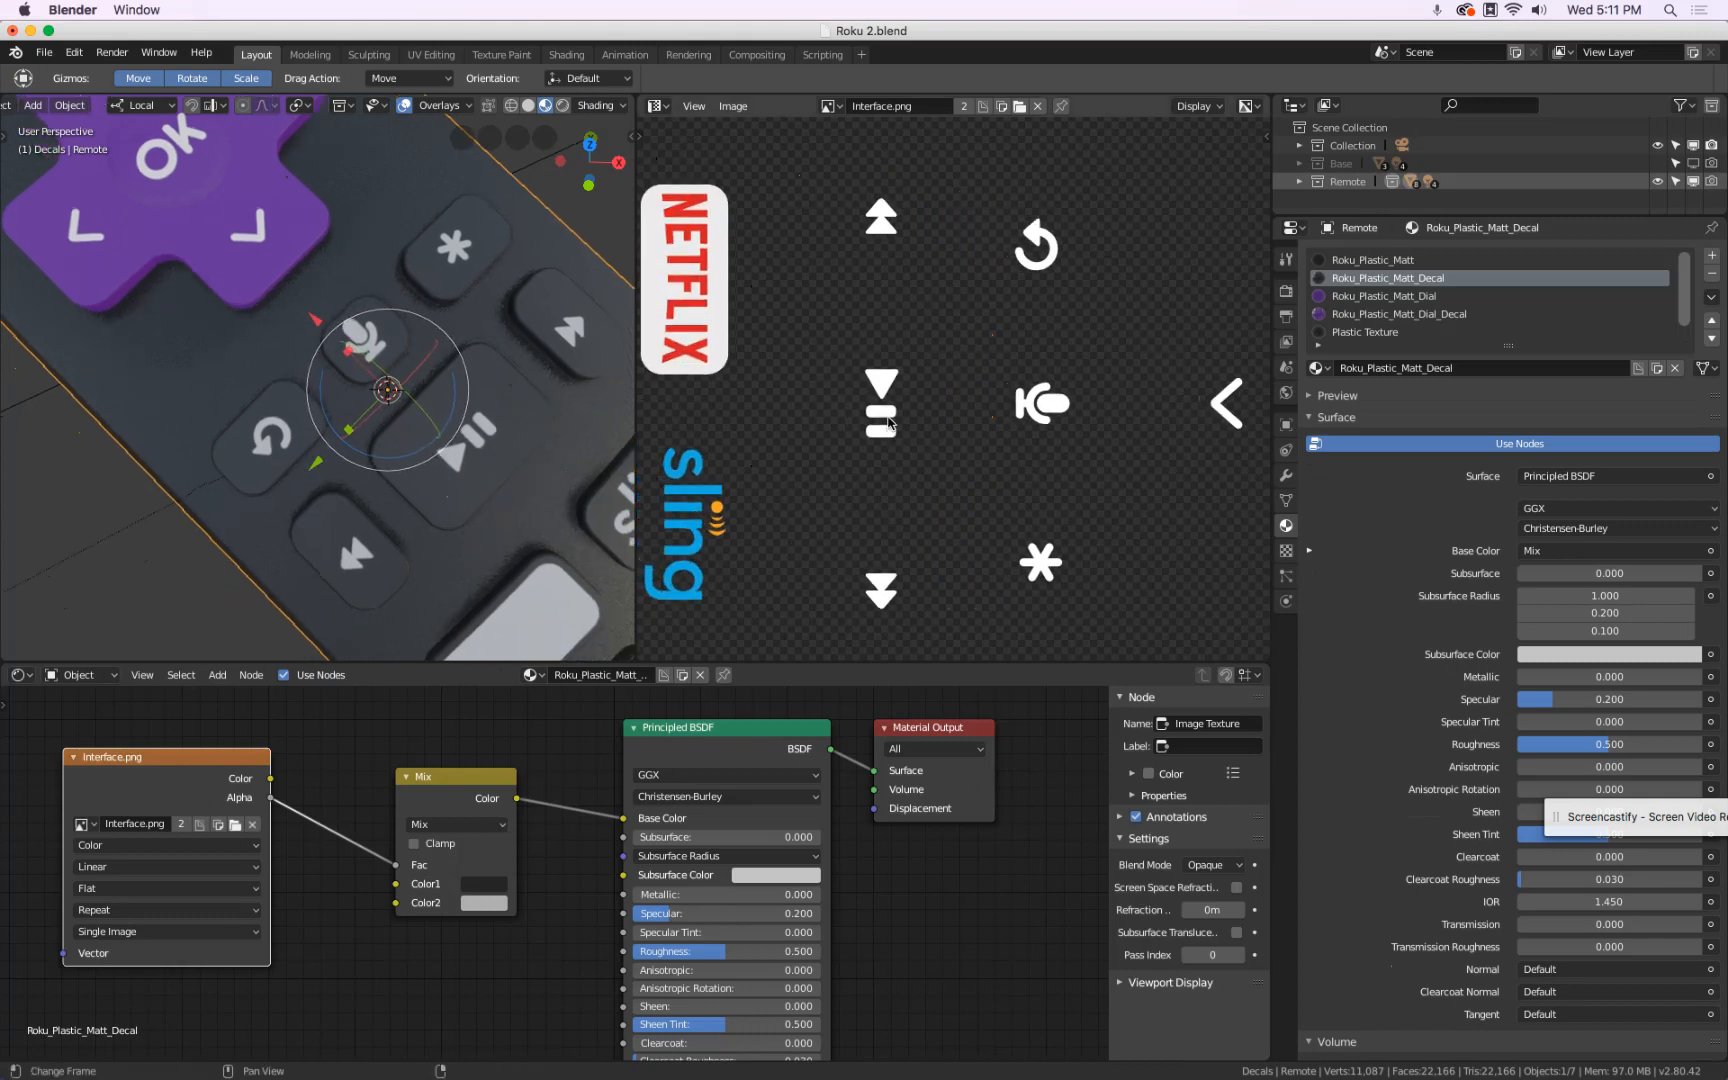
key(Tab)
key(a)
key(alt+a)
key(b)
drag(811, 148, 969, 664)
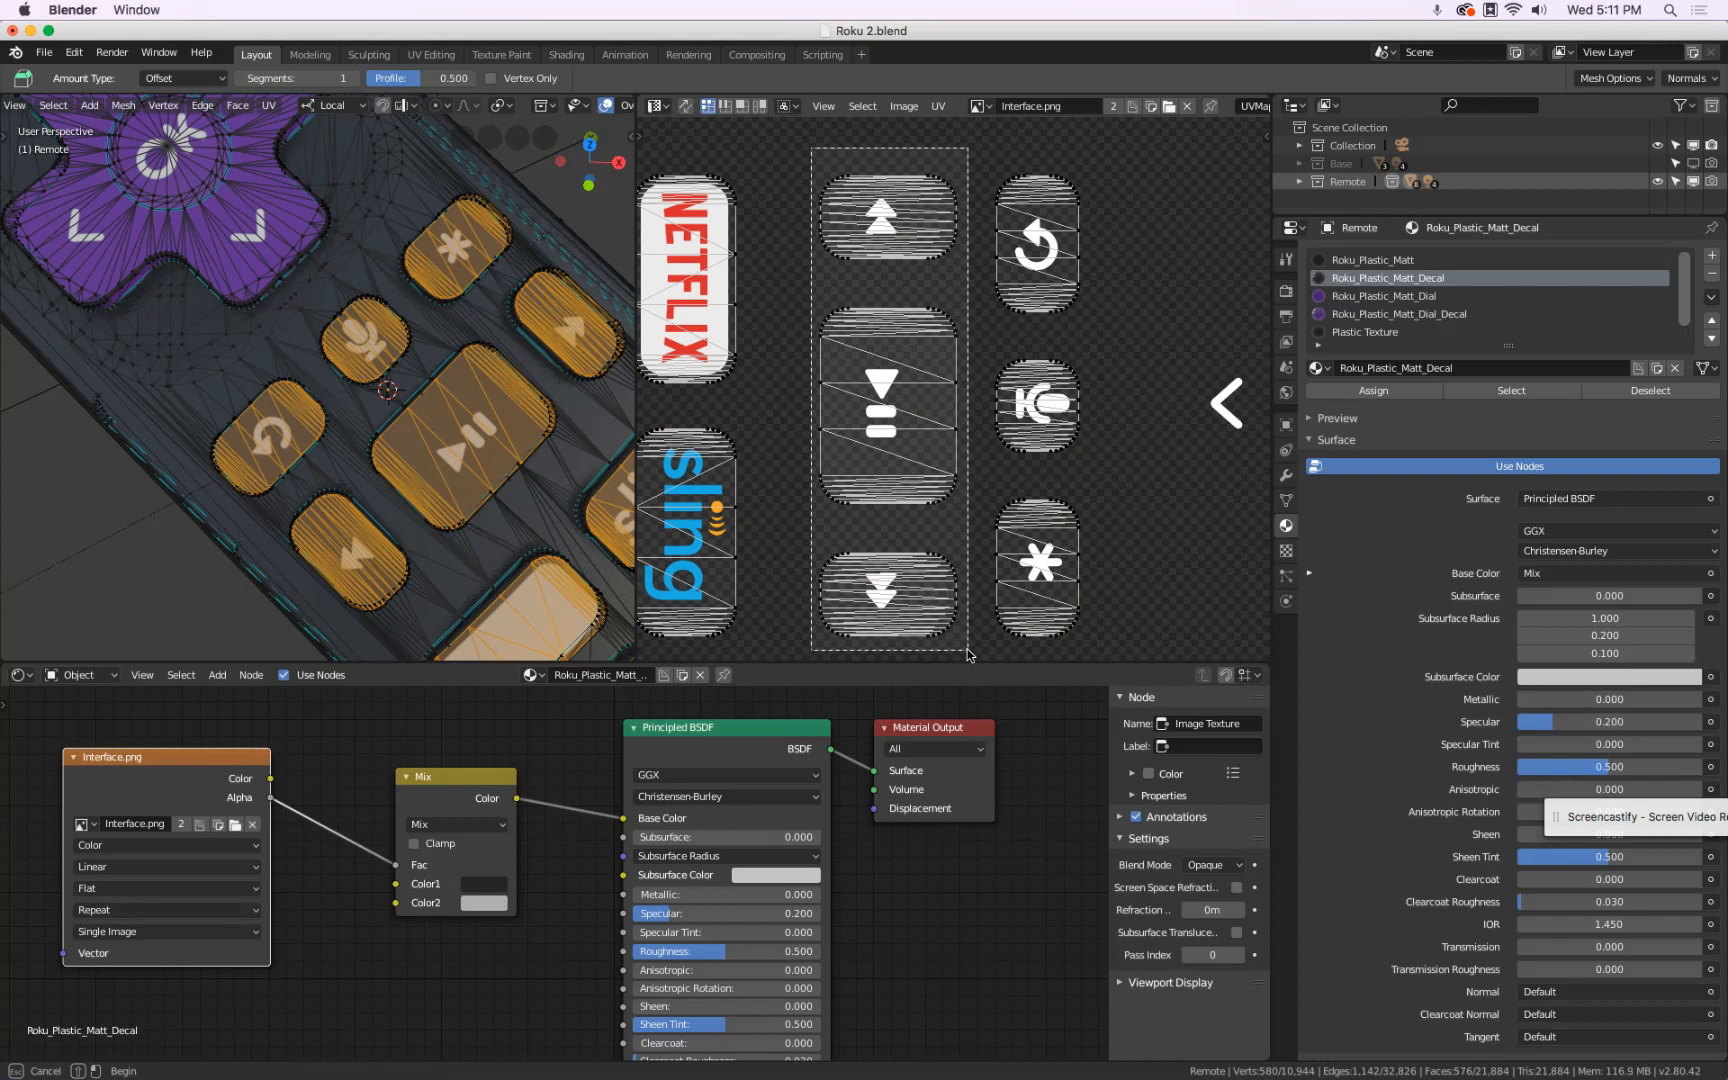
key(g)
key(x)
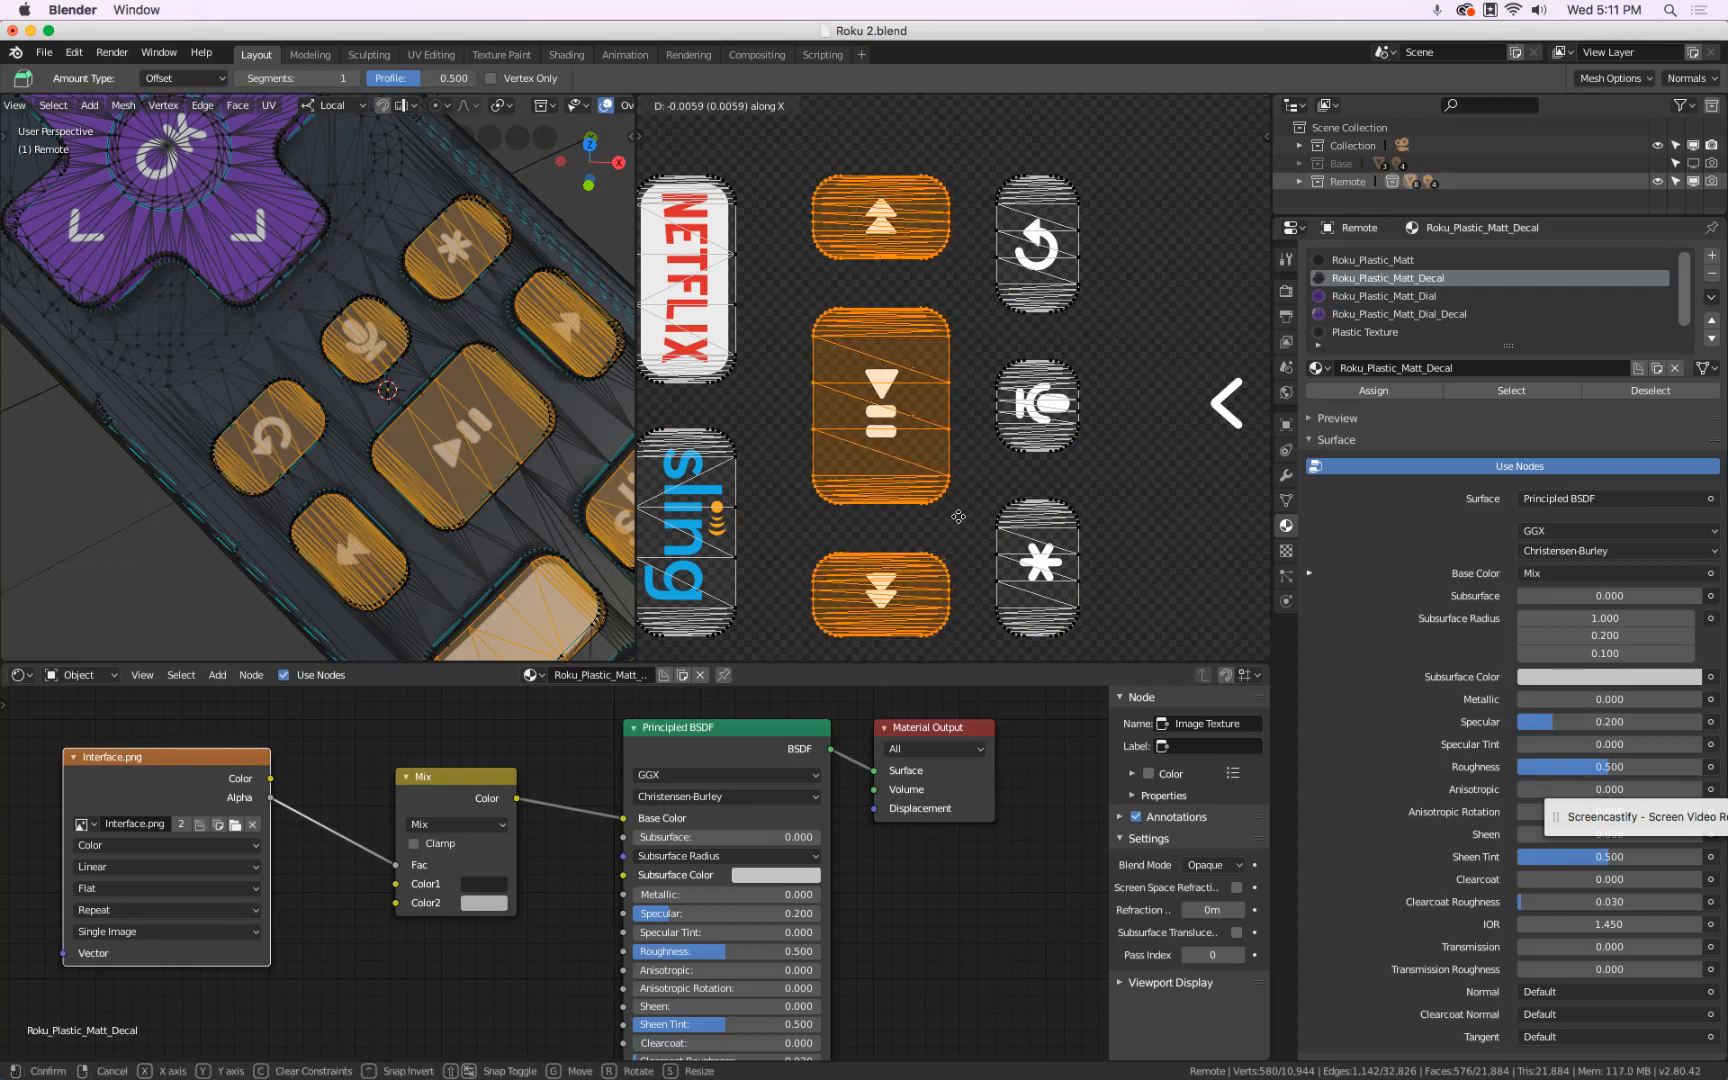
click(958, 517)
scroll(885, 338, down, 2)
middle_drag(817, 323, 991, 282)
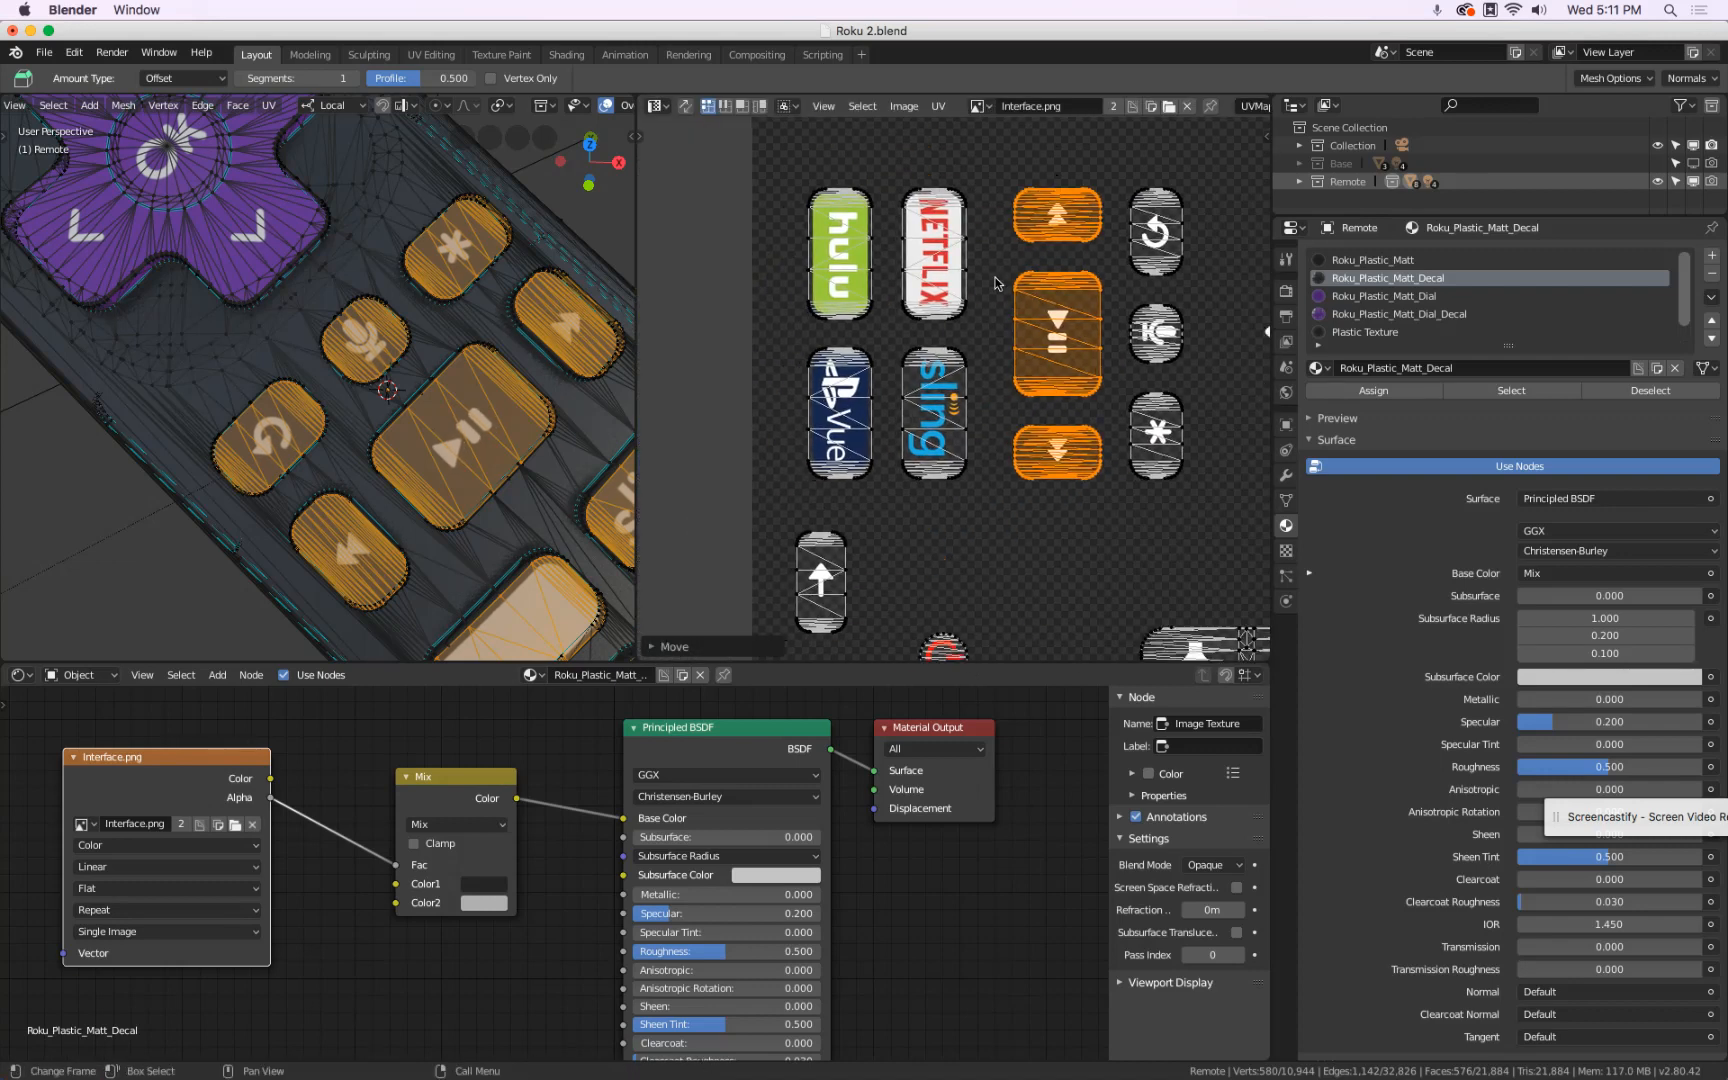
- Try a red (R 0.500, G 0.023, B 0.059) as the Mix node's Color2 on the button decals
key(Tab)
scroll(472, 390, down, 4)
scroll(470, 385, up, 2)
shift+middle_drag(470, 365, 343, 256)
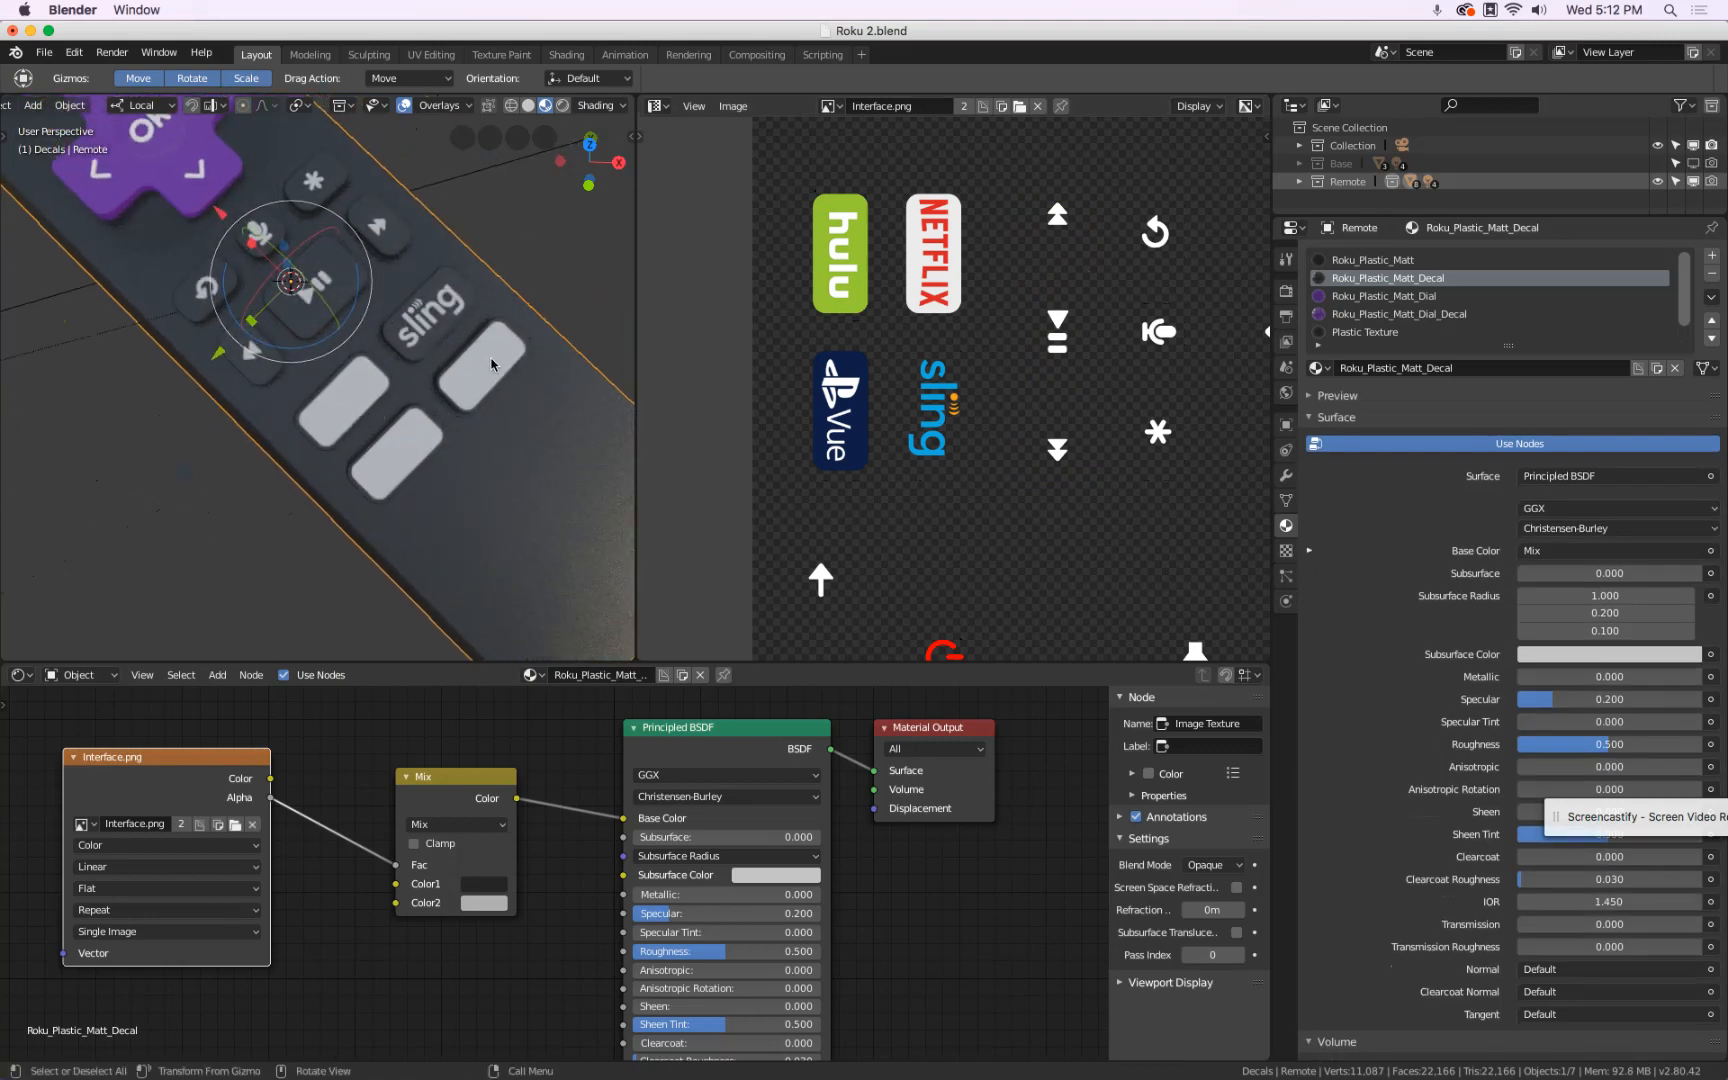
click(487, 905)
click(549, 758)
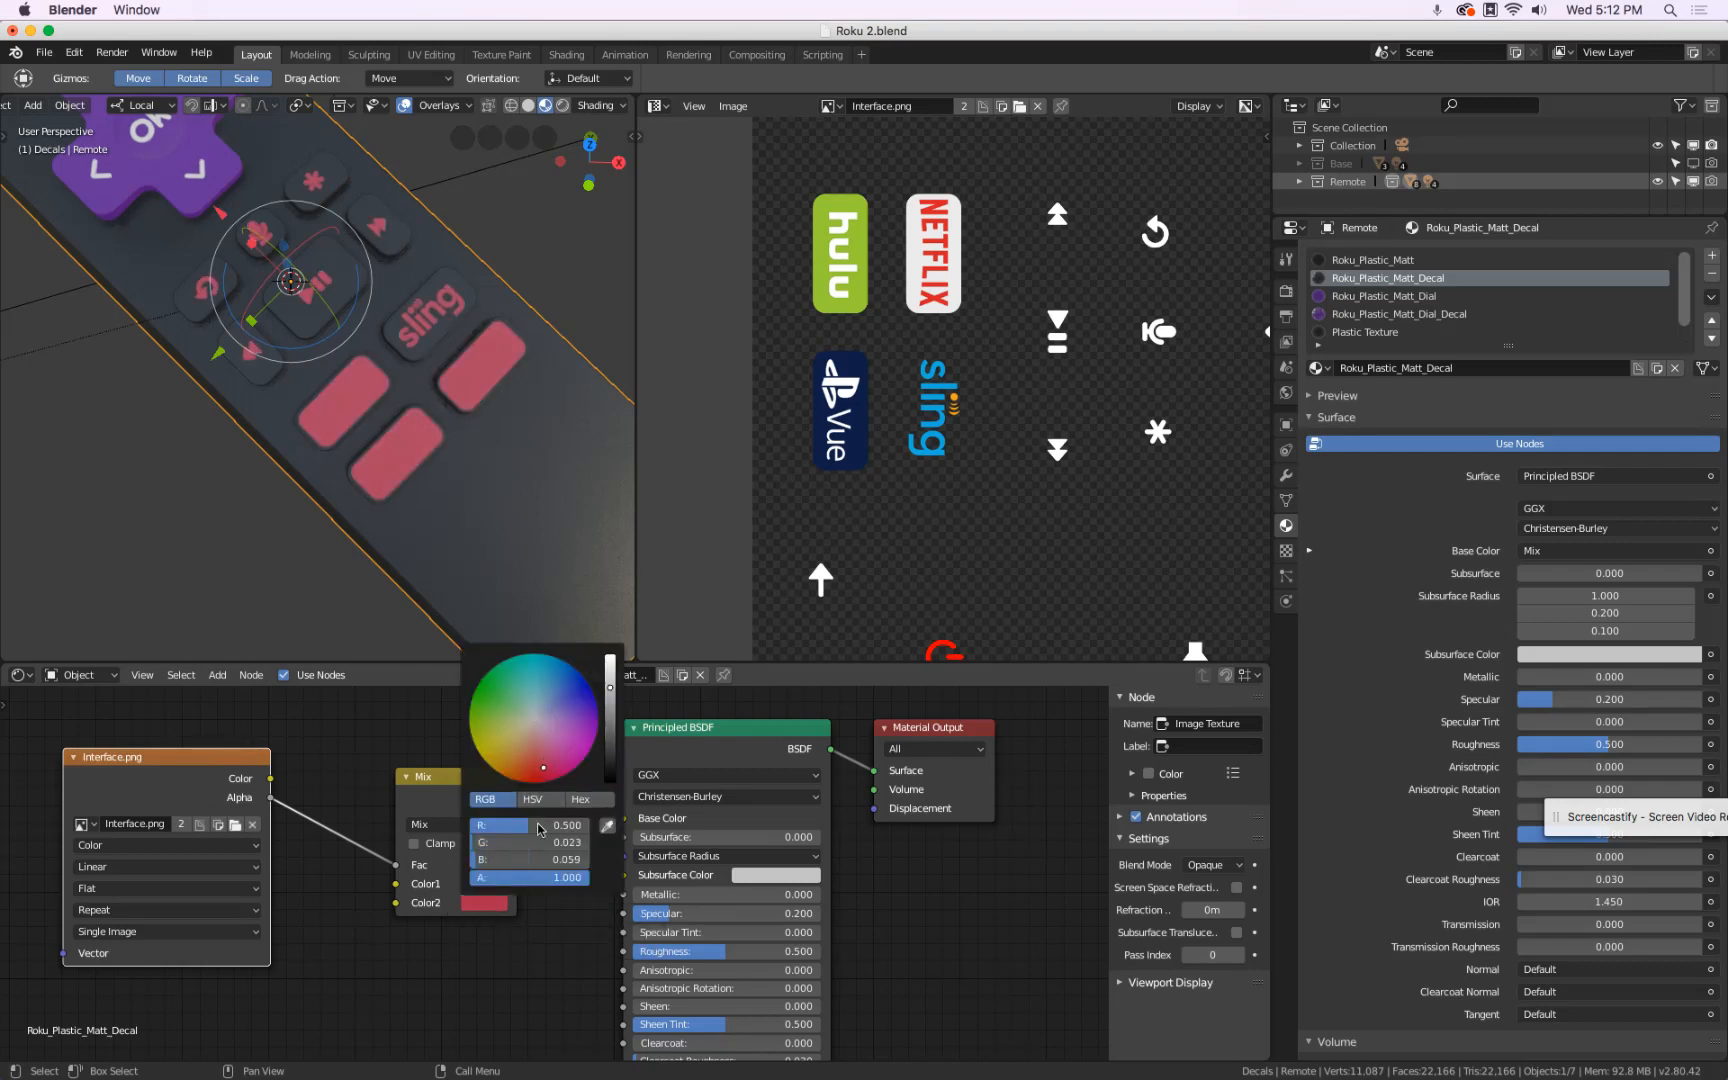
- Connect the Interface.png texture's Color output to the Mix node's Color2 input so the logos use their own colours
drag(272, 780, 396, 906)
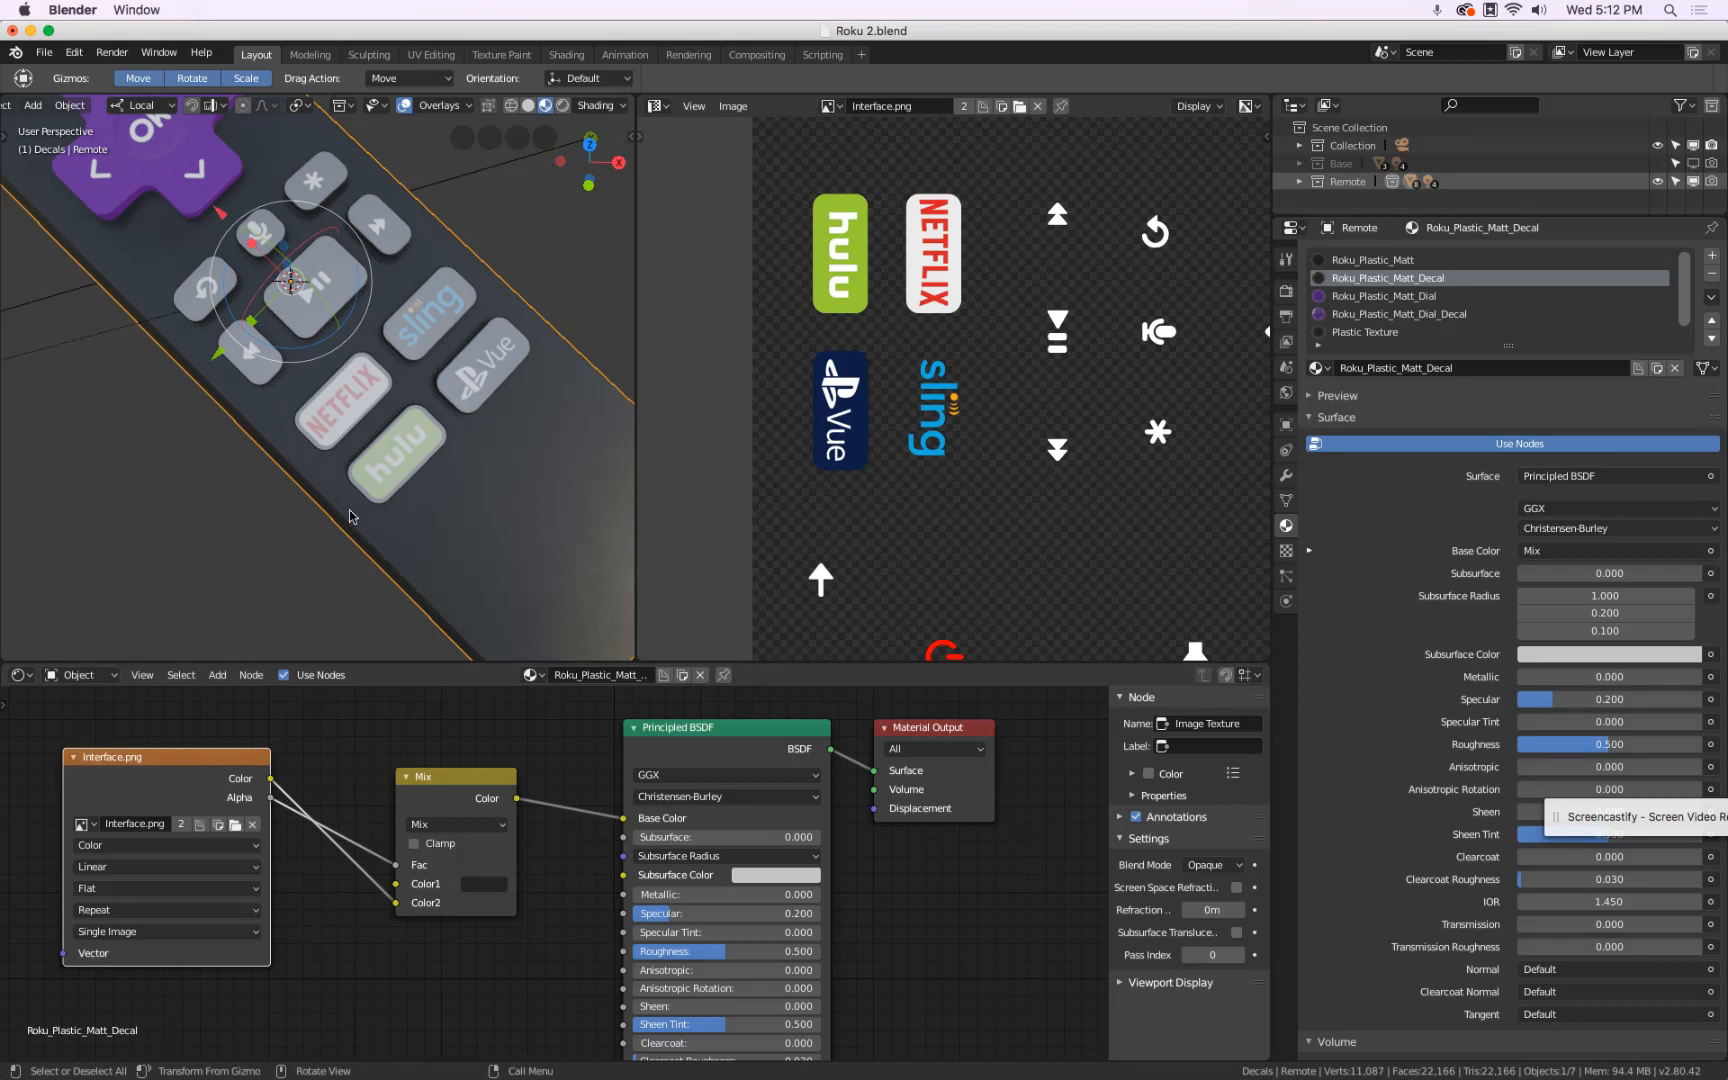
middle_drag(241, 573, 255, 390)
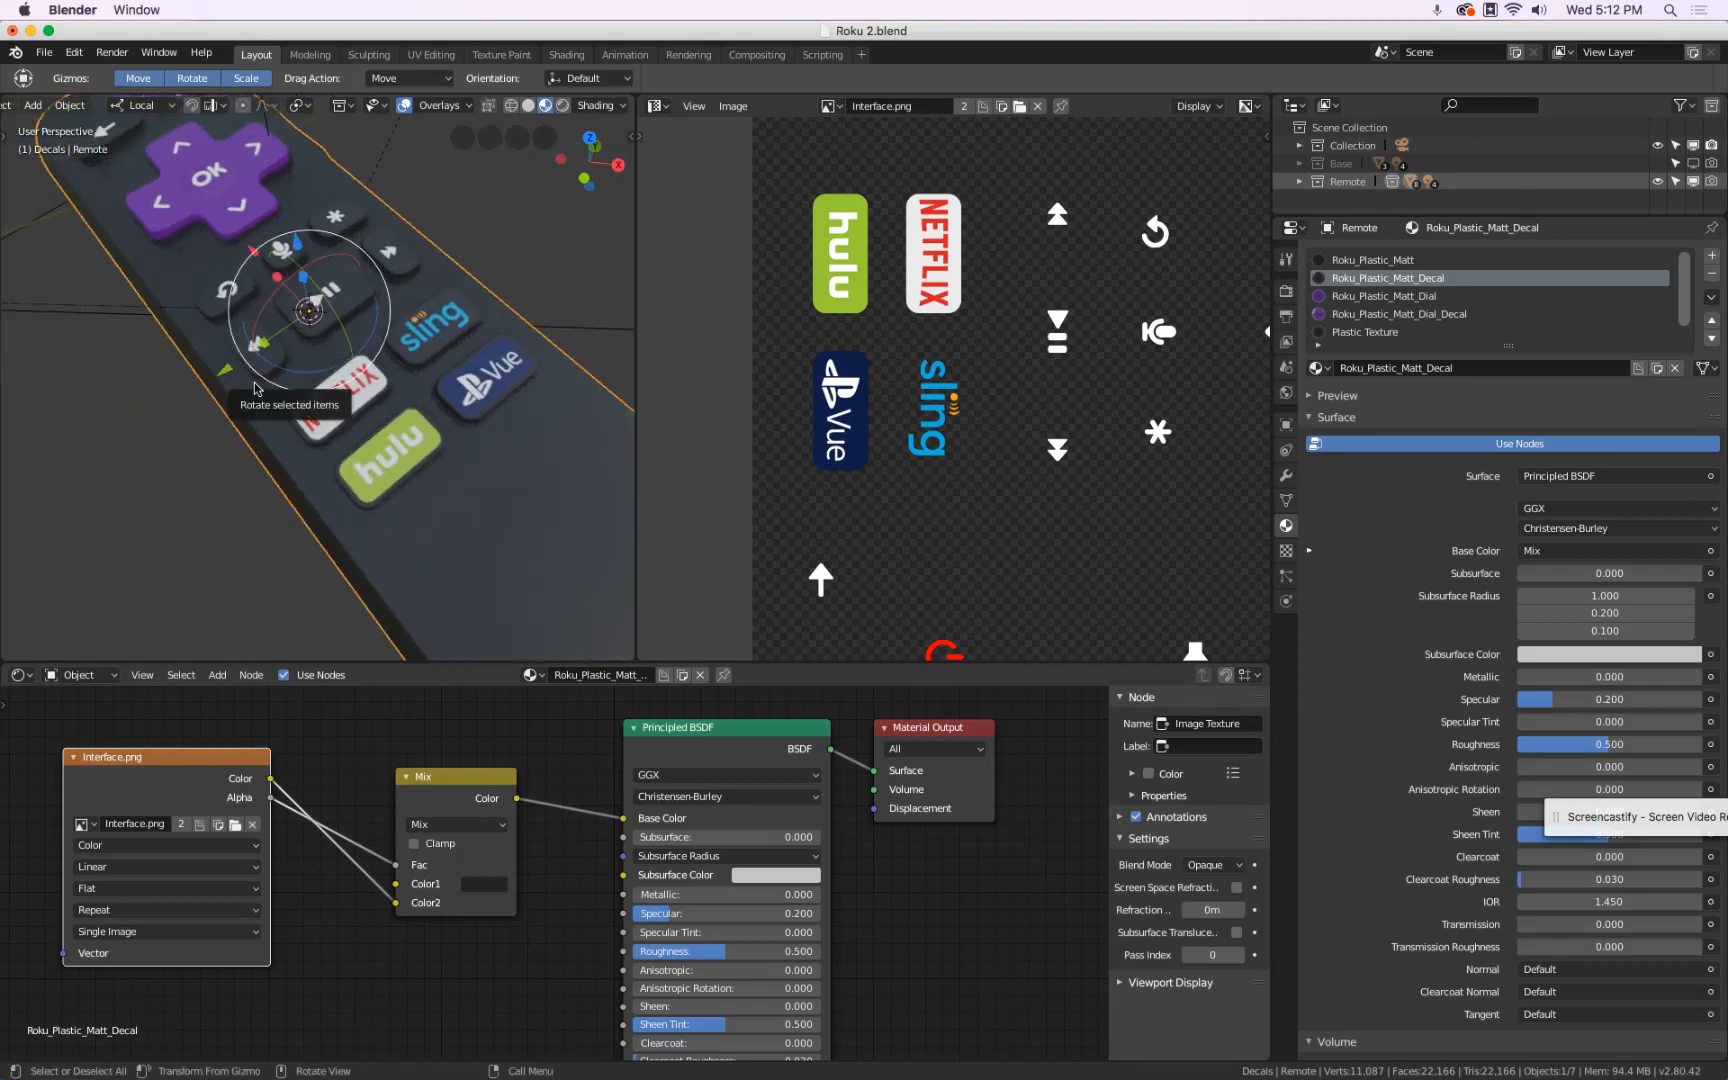
middle_drag(255, 390, 400, 357)
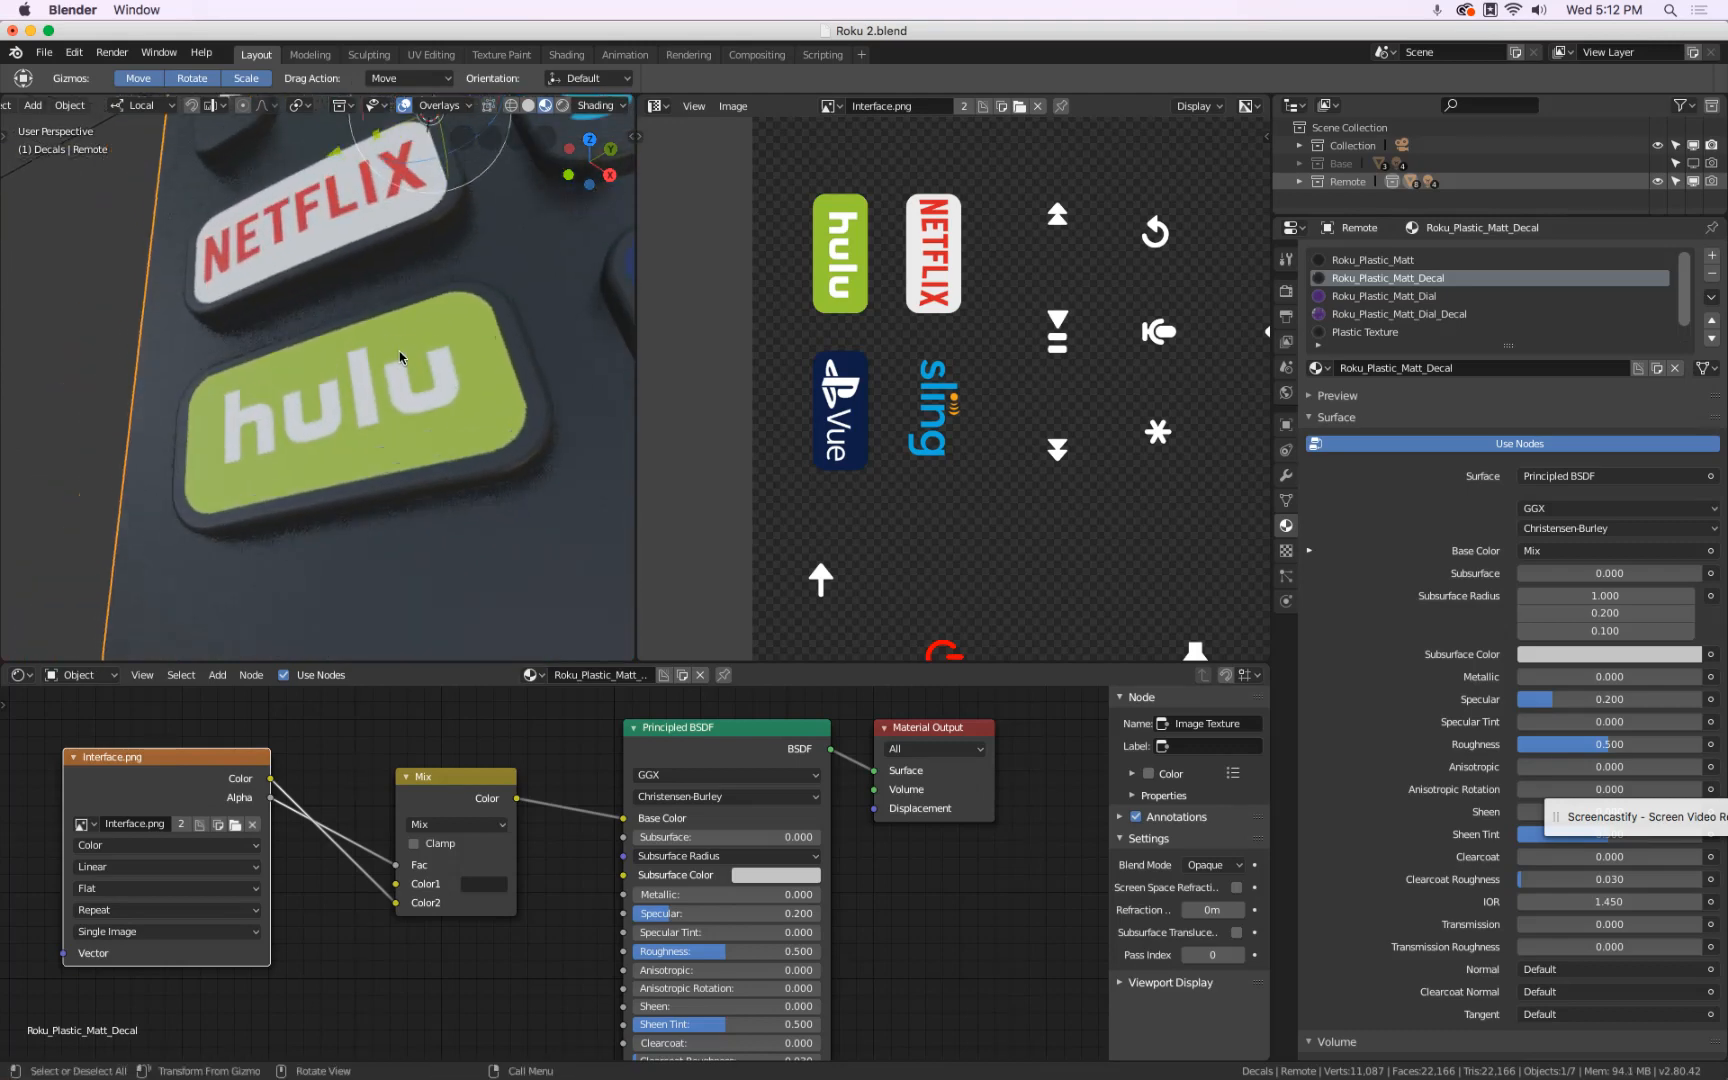
- Check the Netflix and Hulu buttons against the whole Interface.png image and save the file
scroll(843, 390, down, 4)
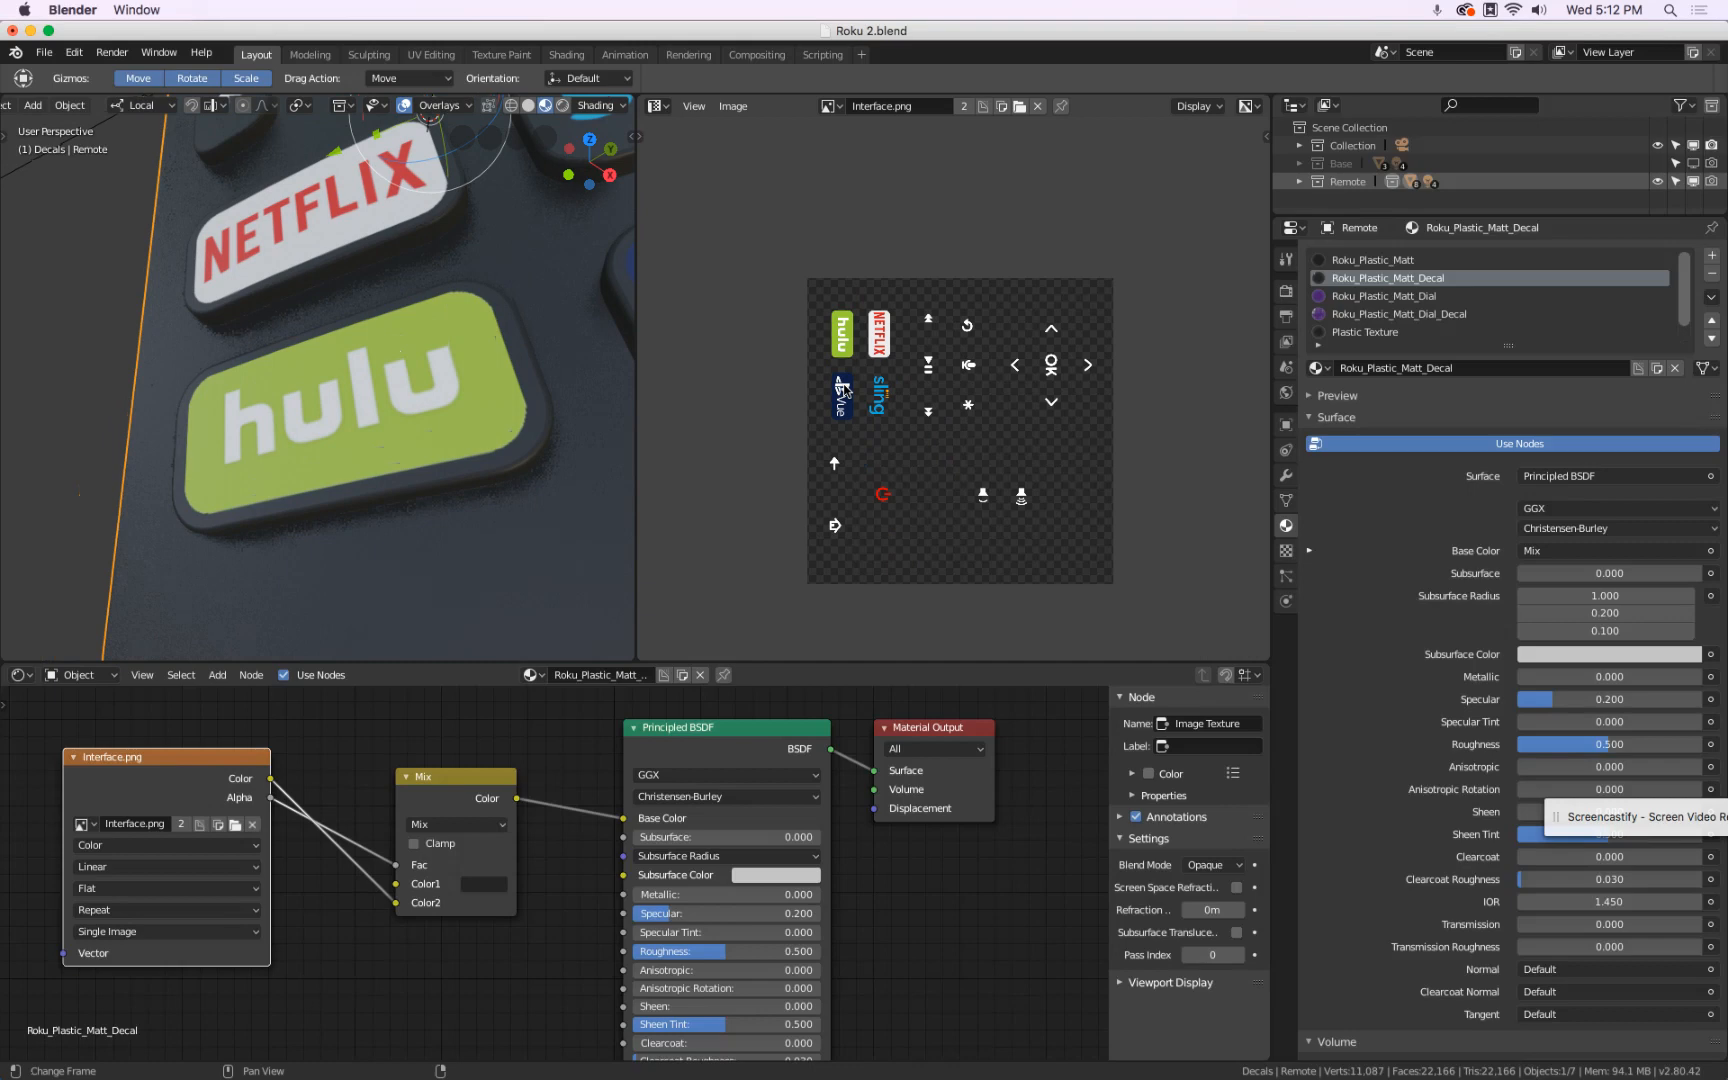
scroll(843, 385, down, 2)
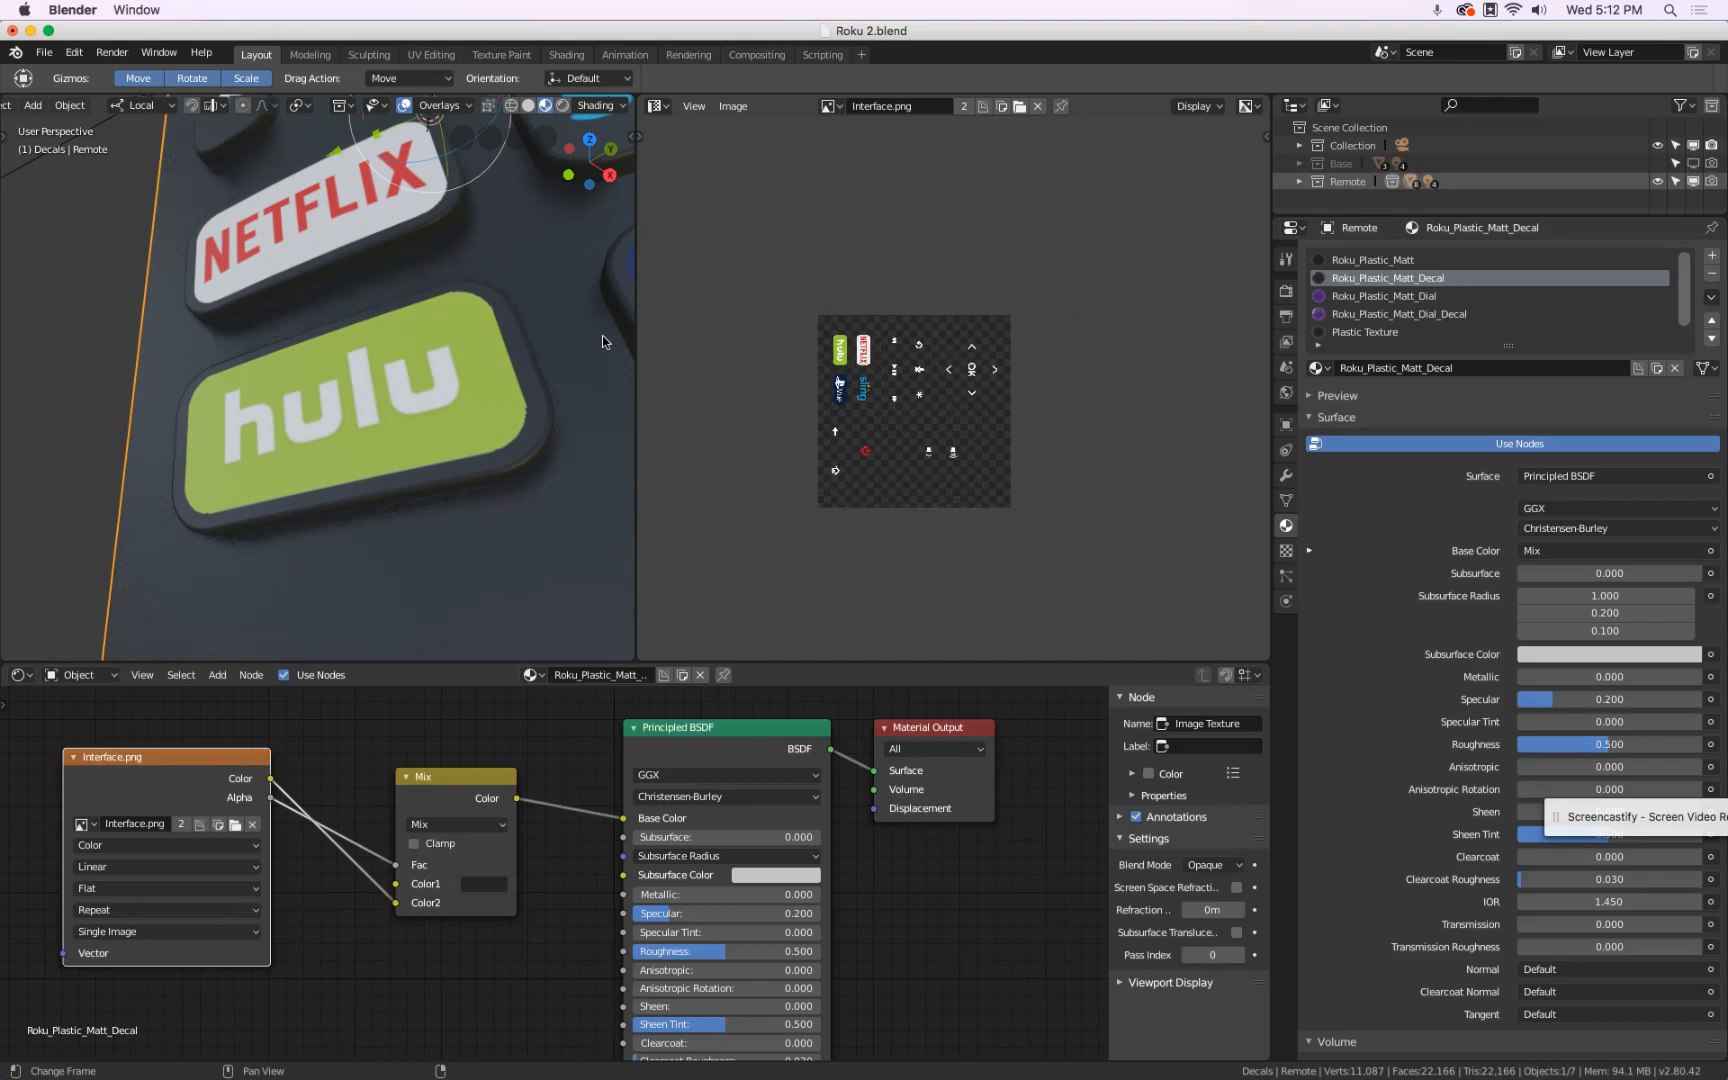
scroll(552, 302, down, 7)
shift+middle_drag(552, 302, 445, 383)
key(super+s)
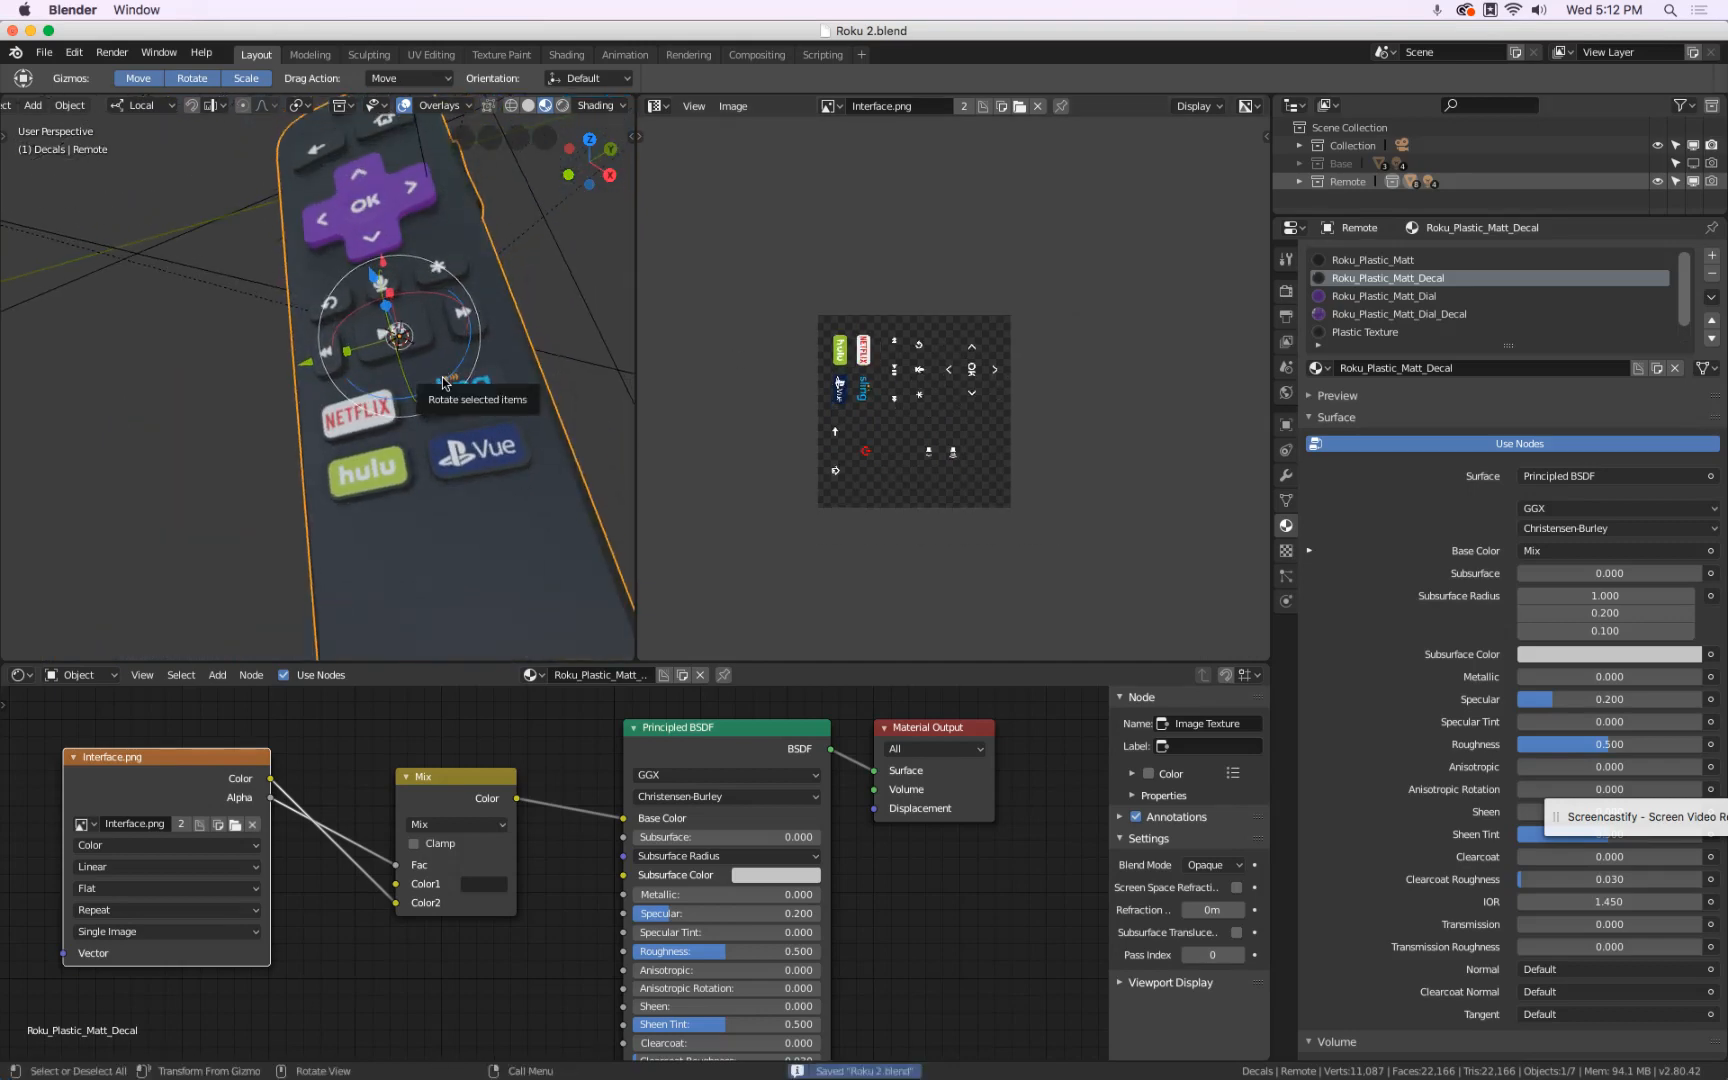
- Examine the textured remote up close and through the camera, comparing its button decals with the UV layout over Interface.png
scroll(512, 354, down, 5)
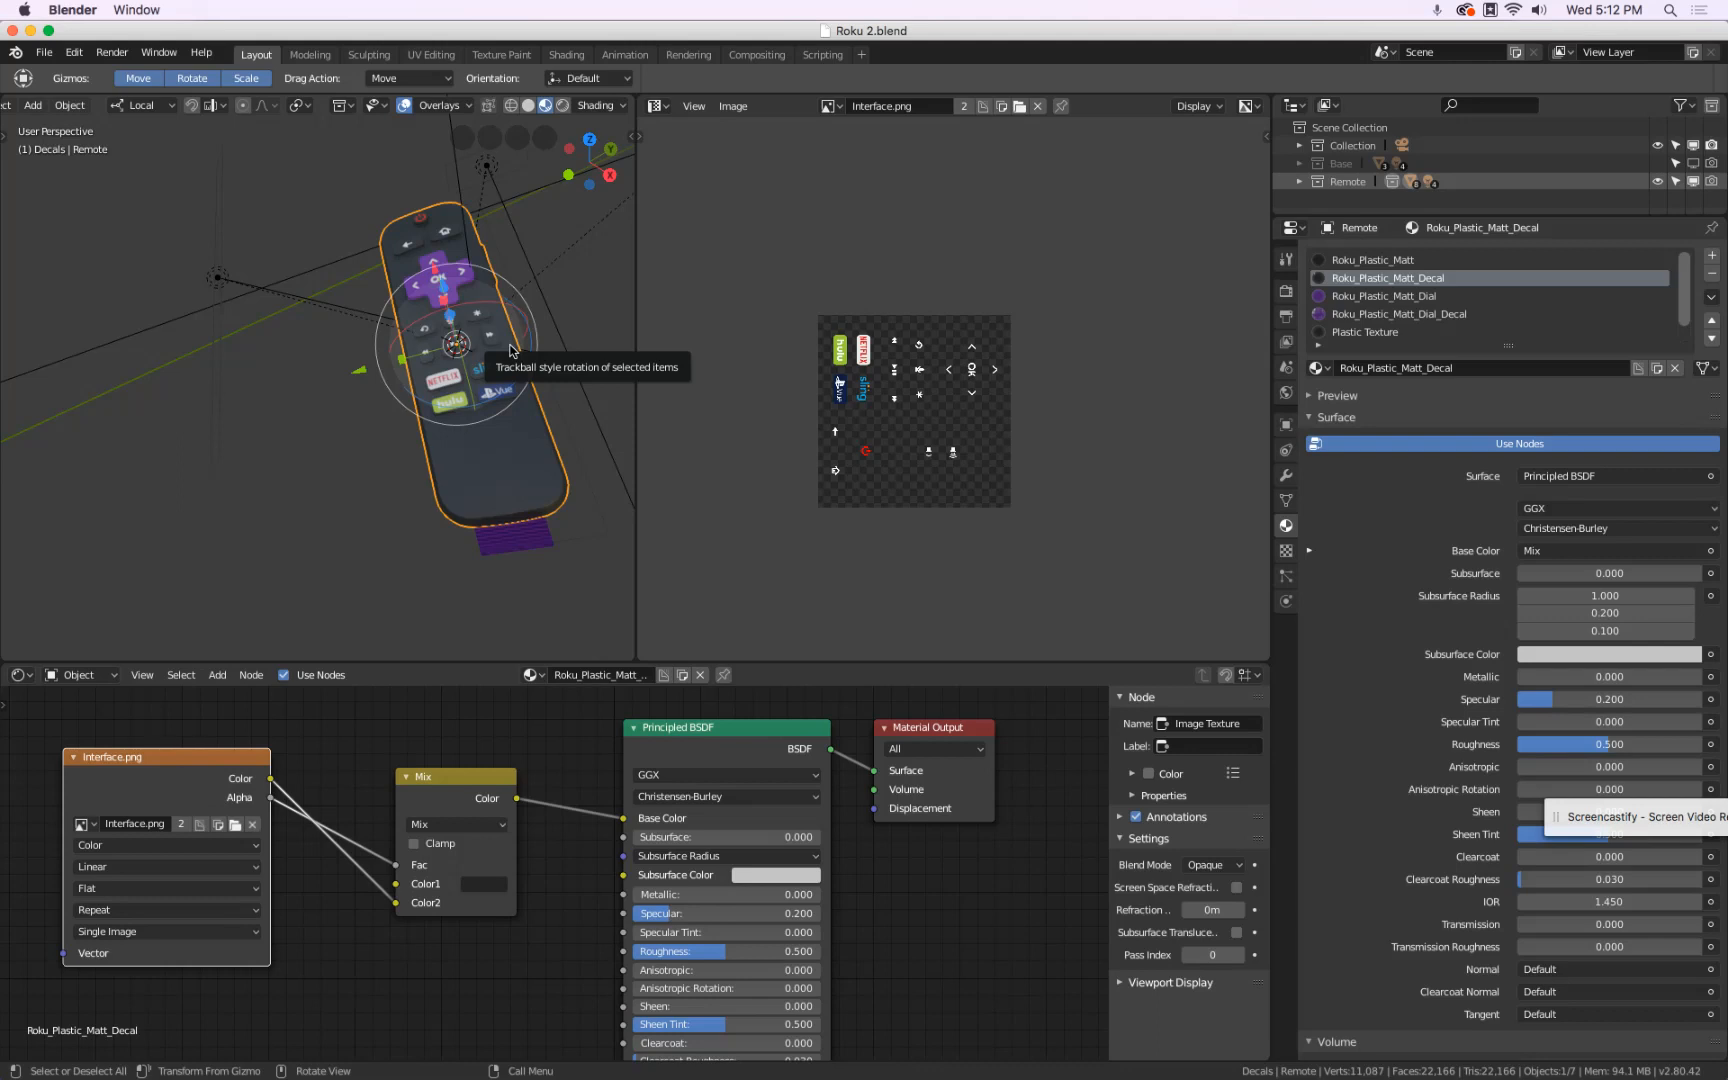
key(Tab)
key(Home)
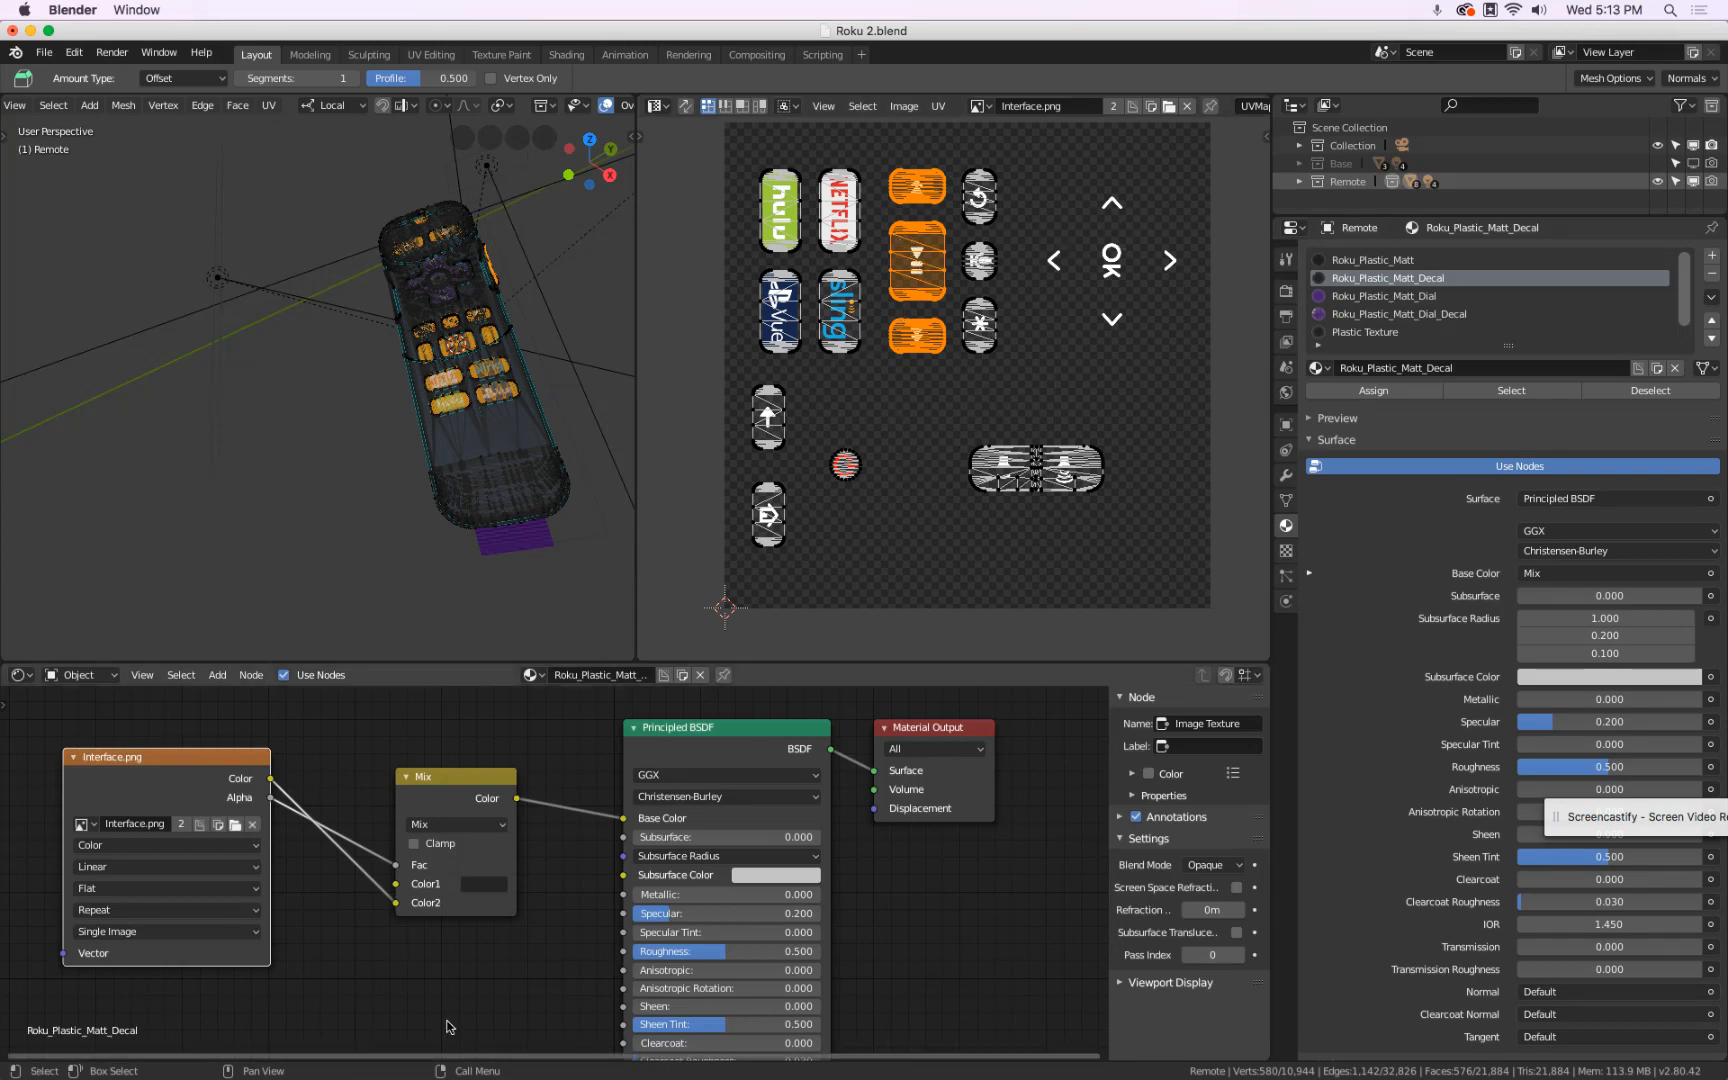
scroll(455, 393, up, 2)
scroll(455, 393, up, 3)
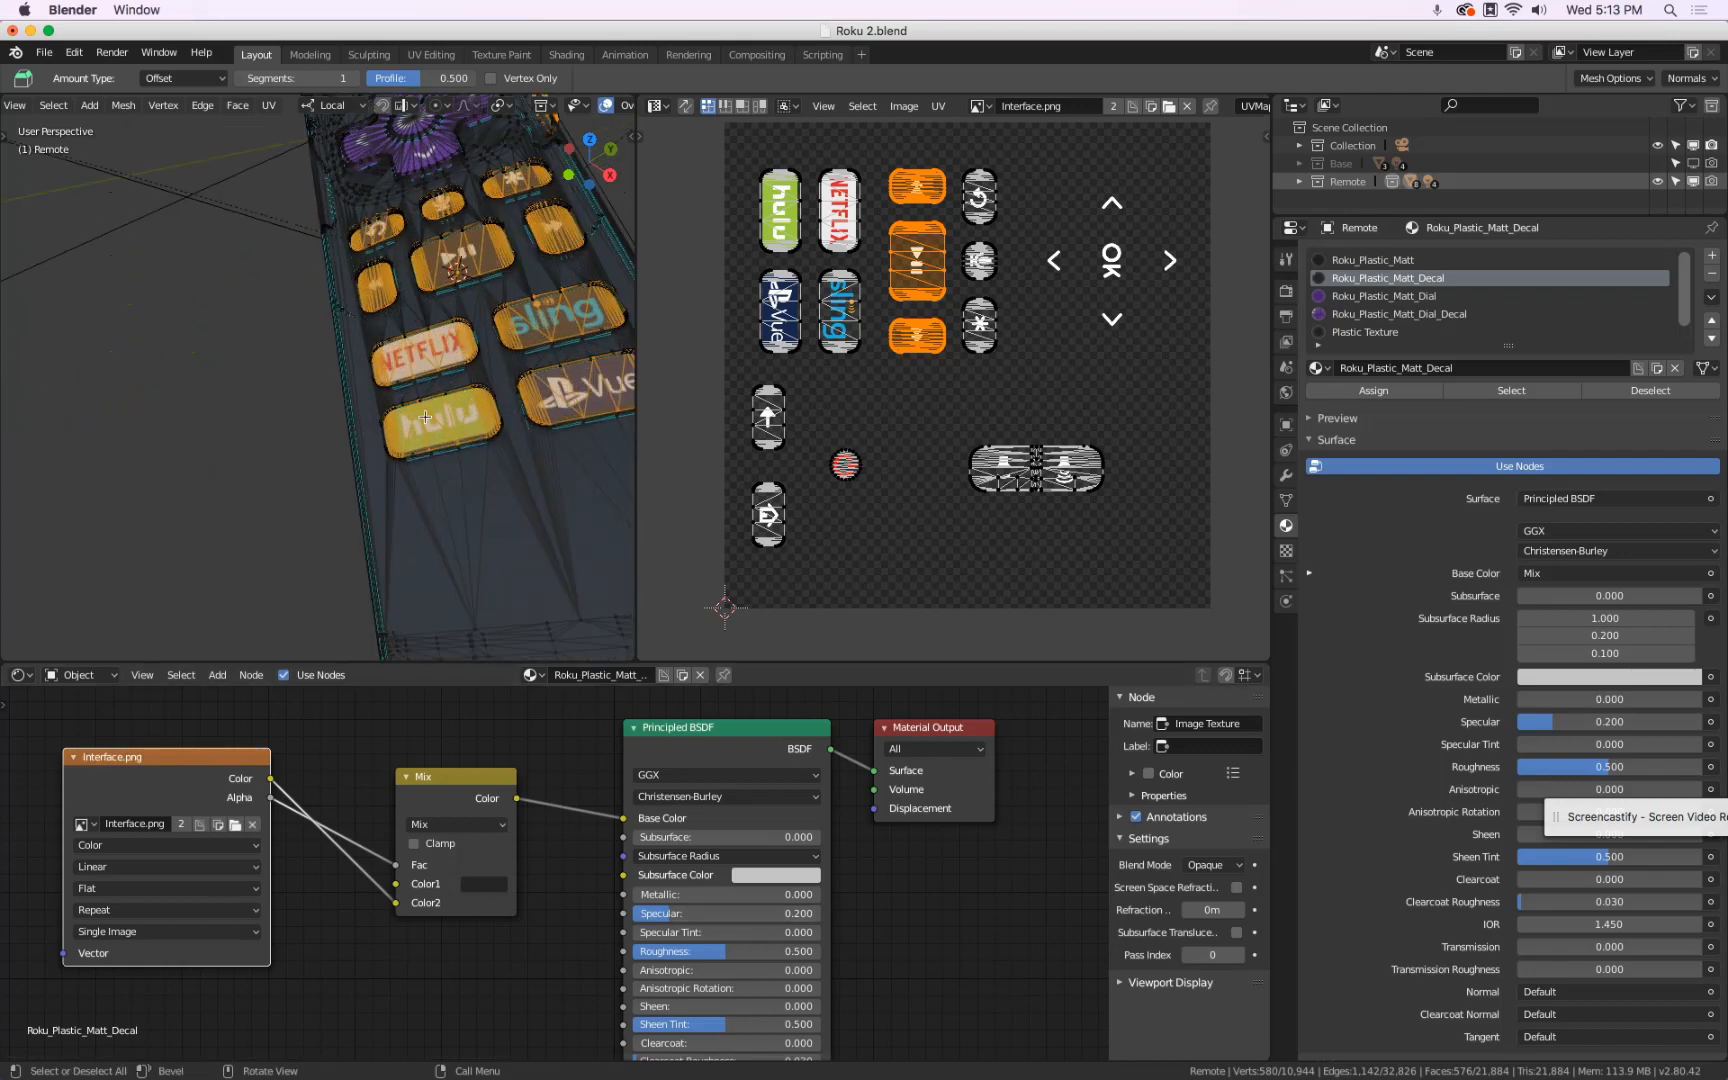
key(Tab)
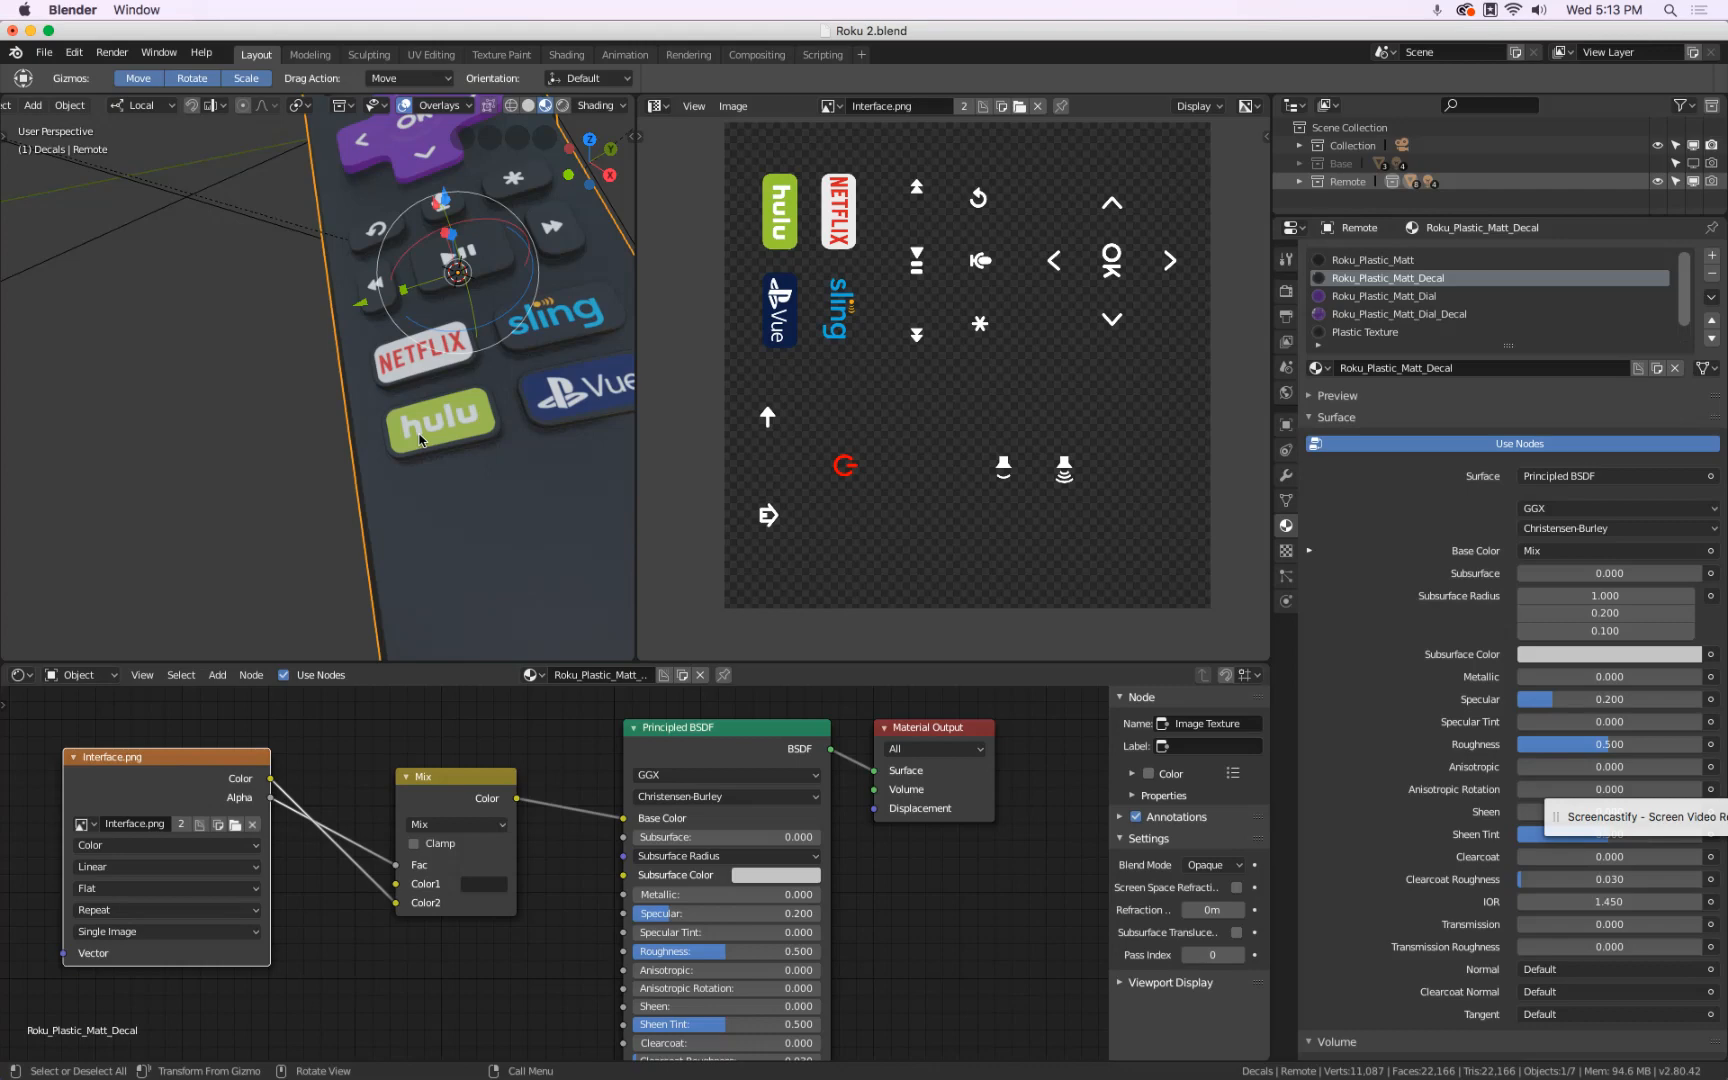
middle_drag(428, 383, 455, 428)
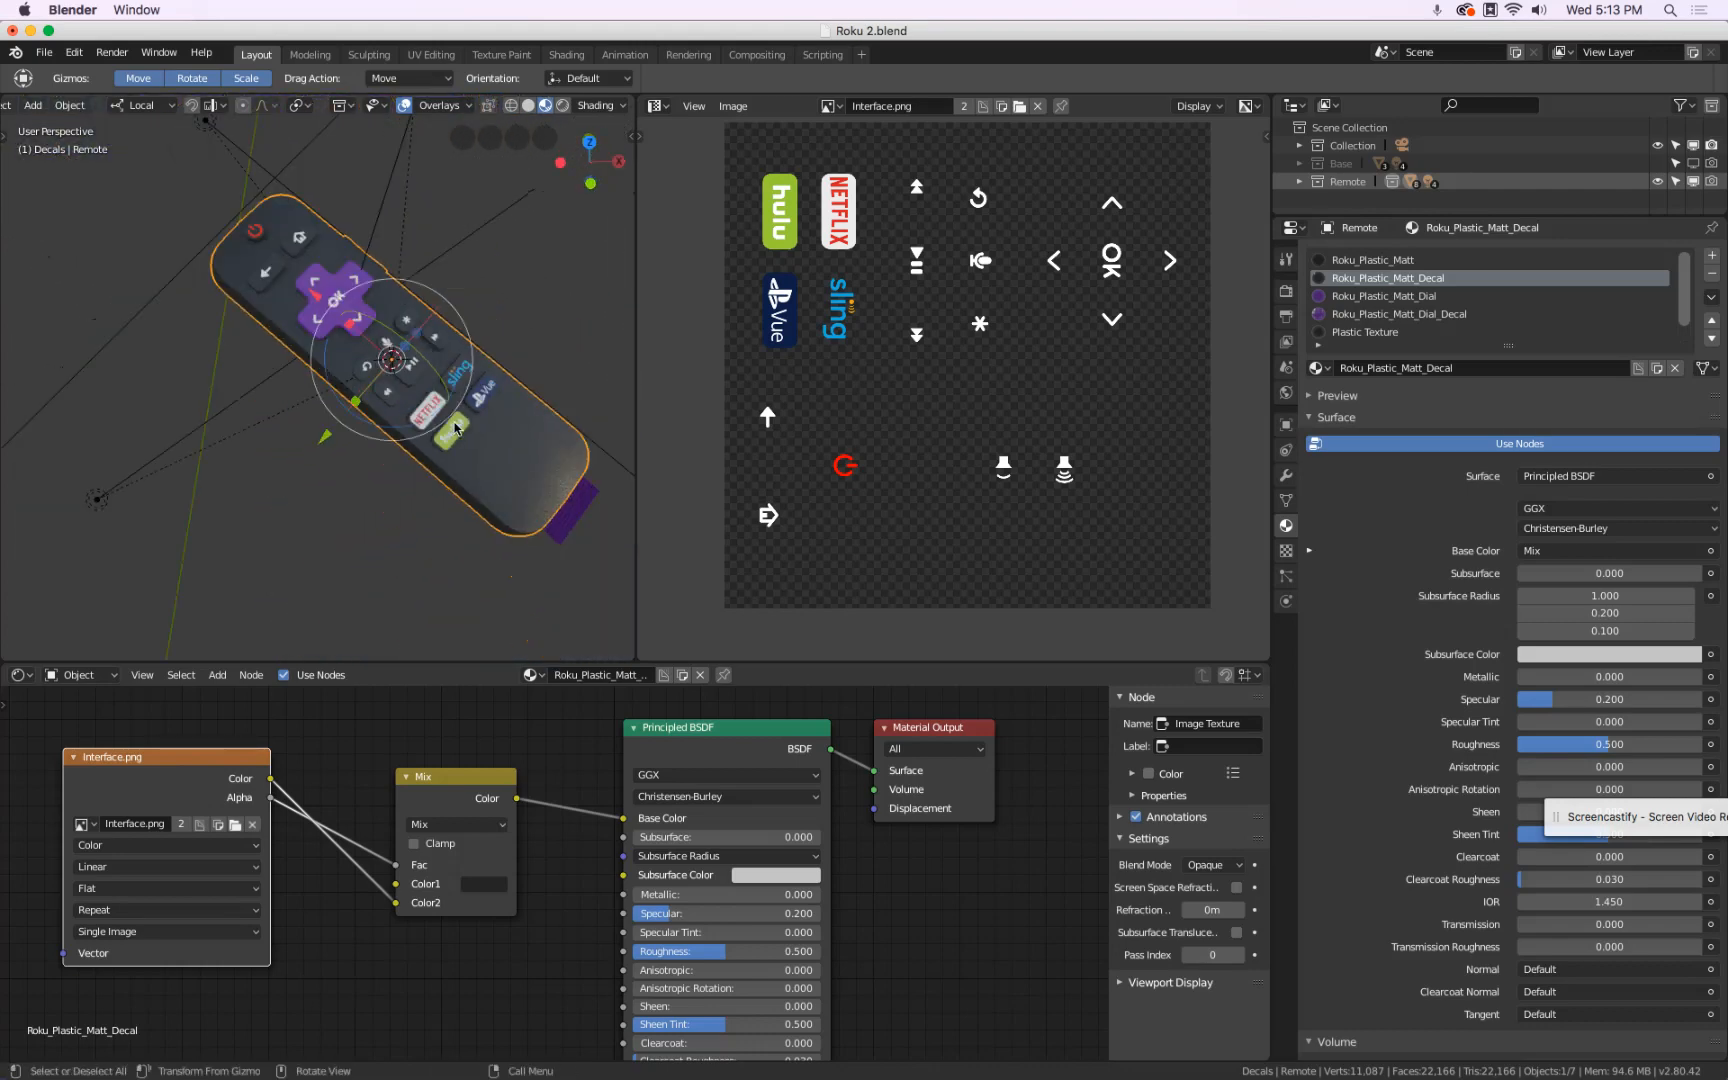
key(KP_0)
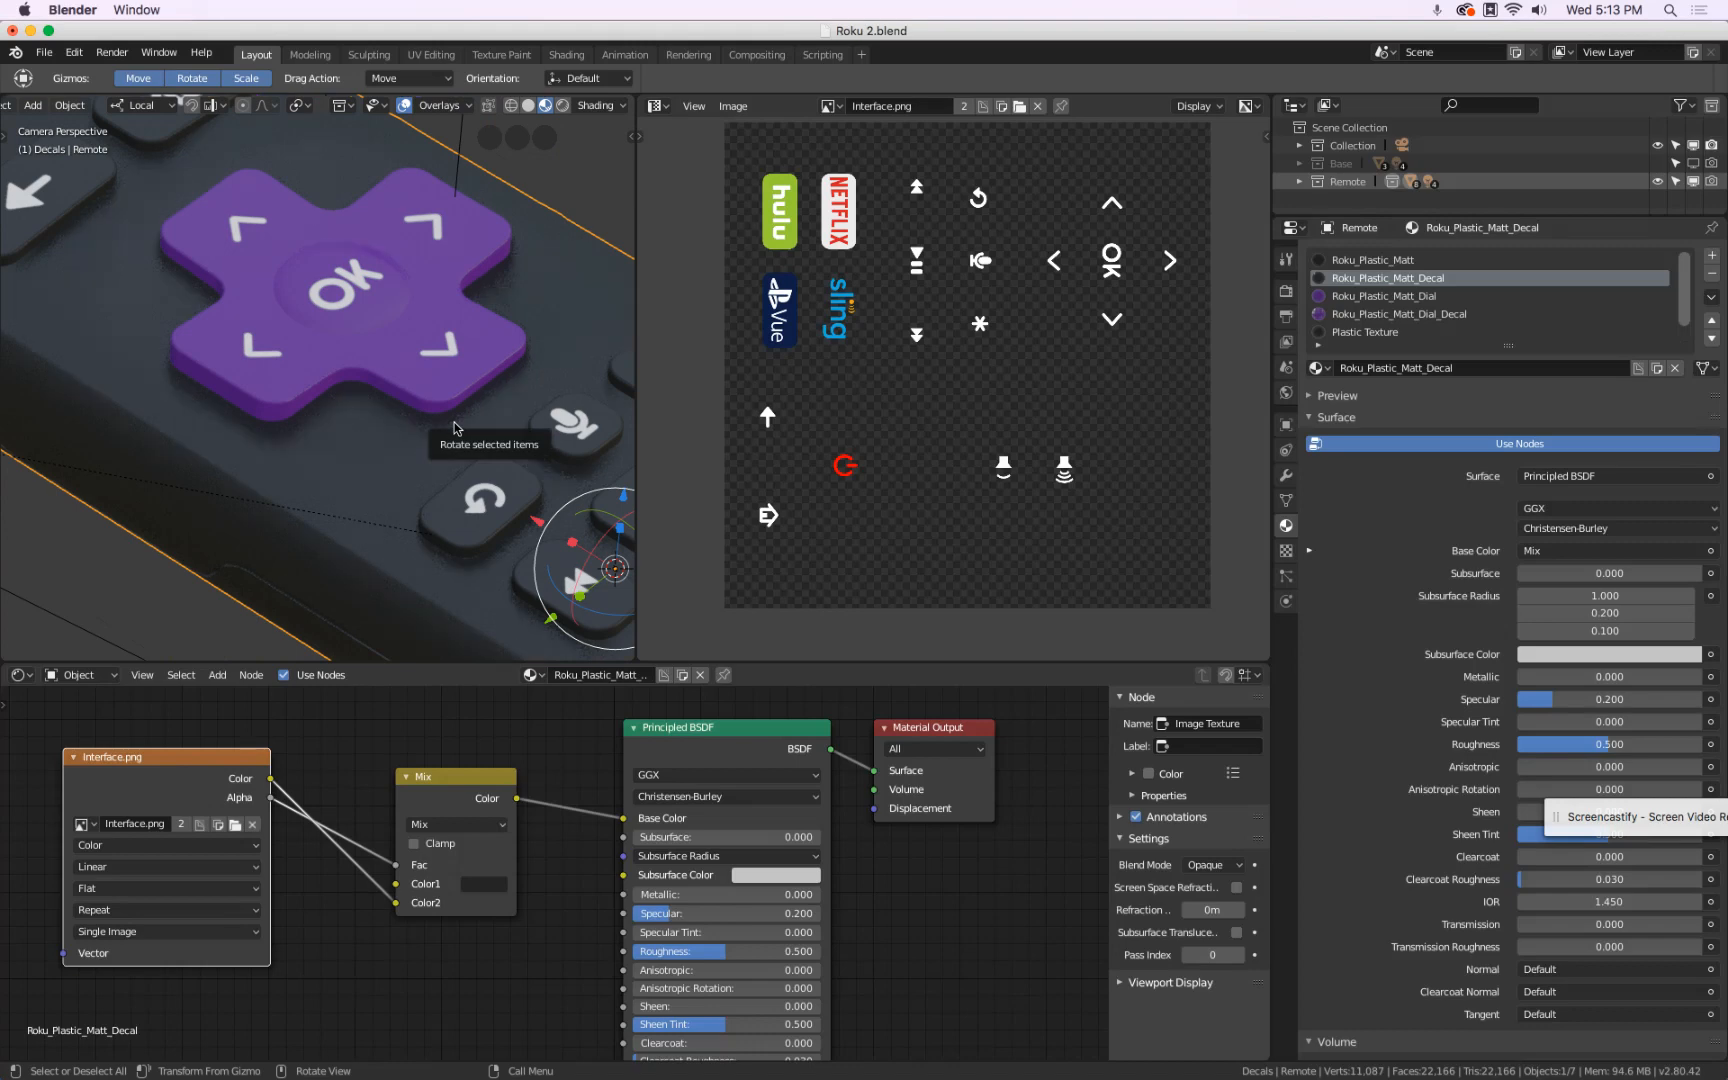
scroll(455, 428, down, 6)
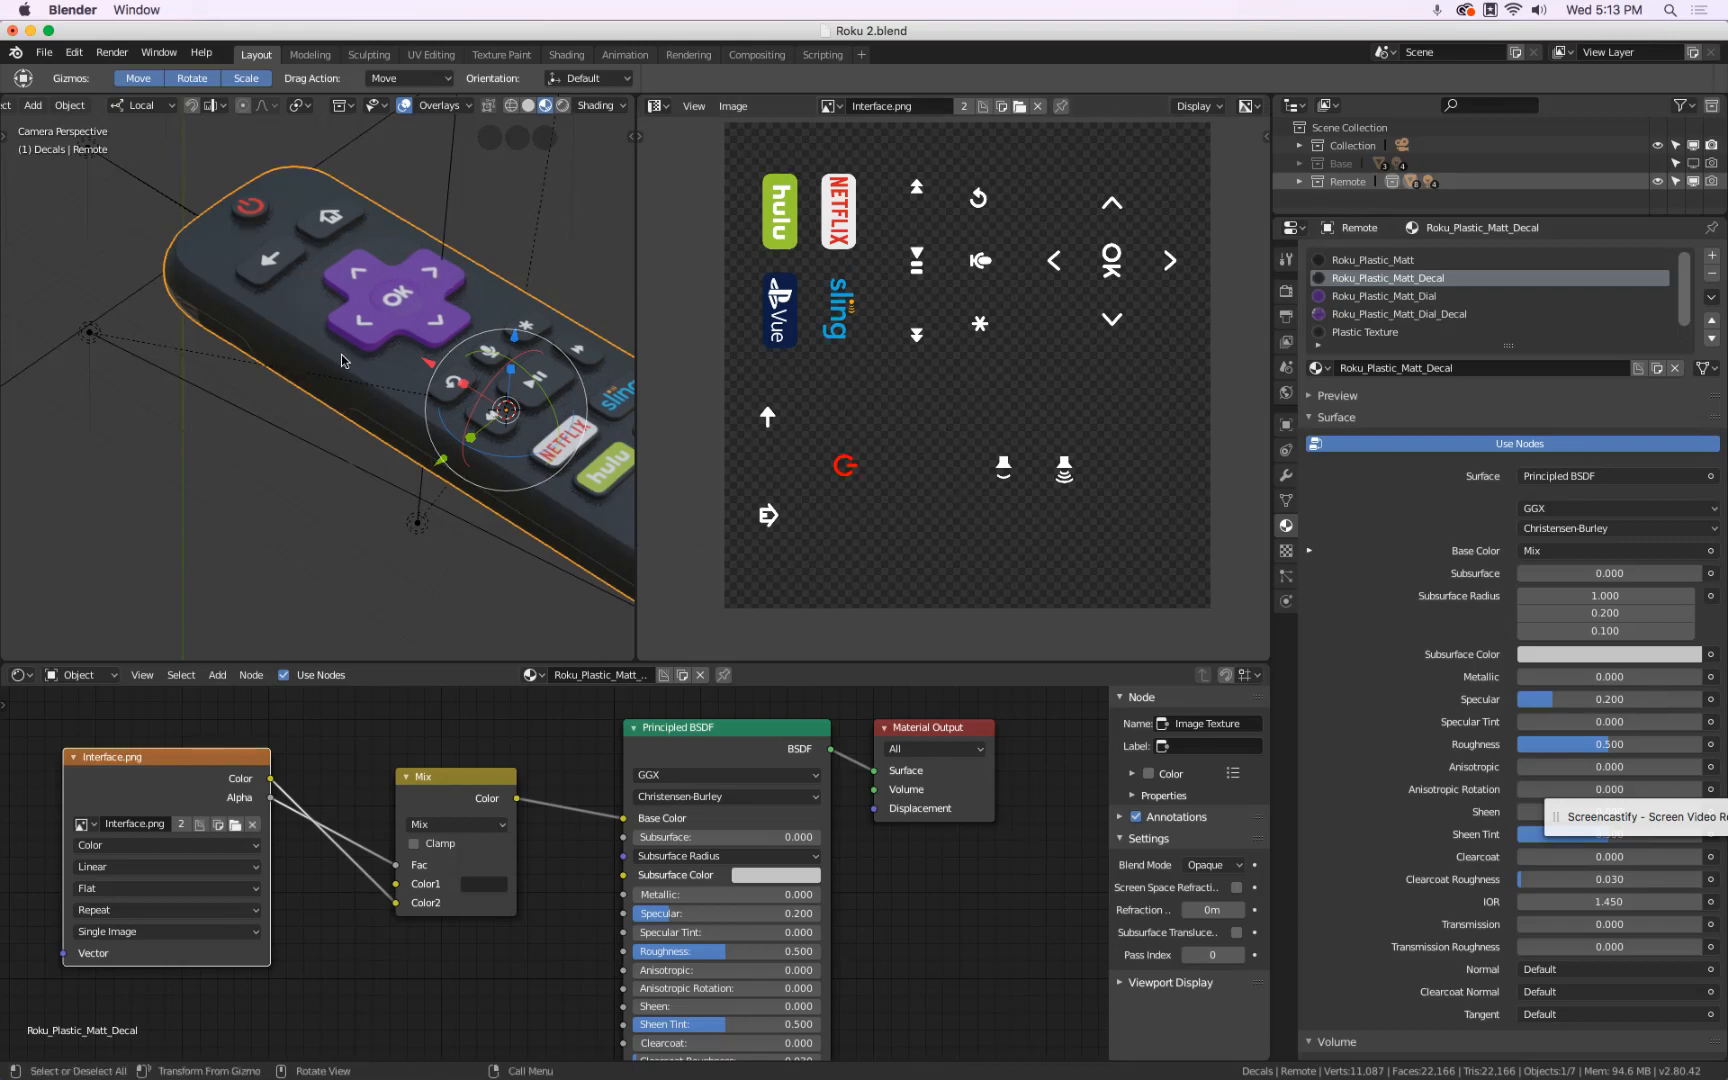
key(g)
click(372, 345)
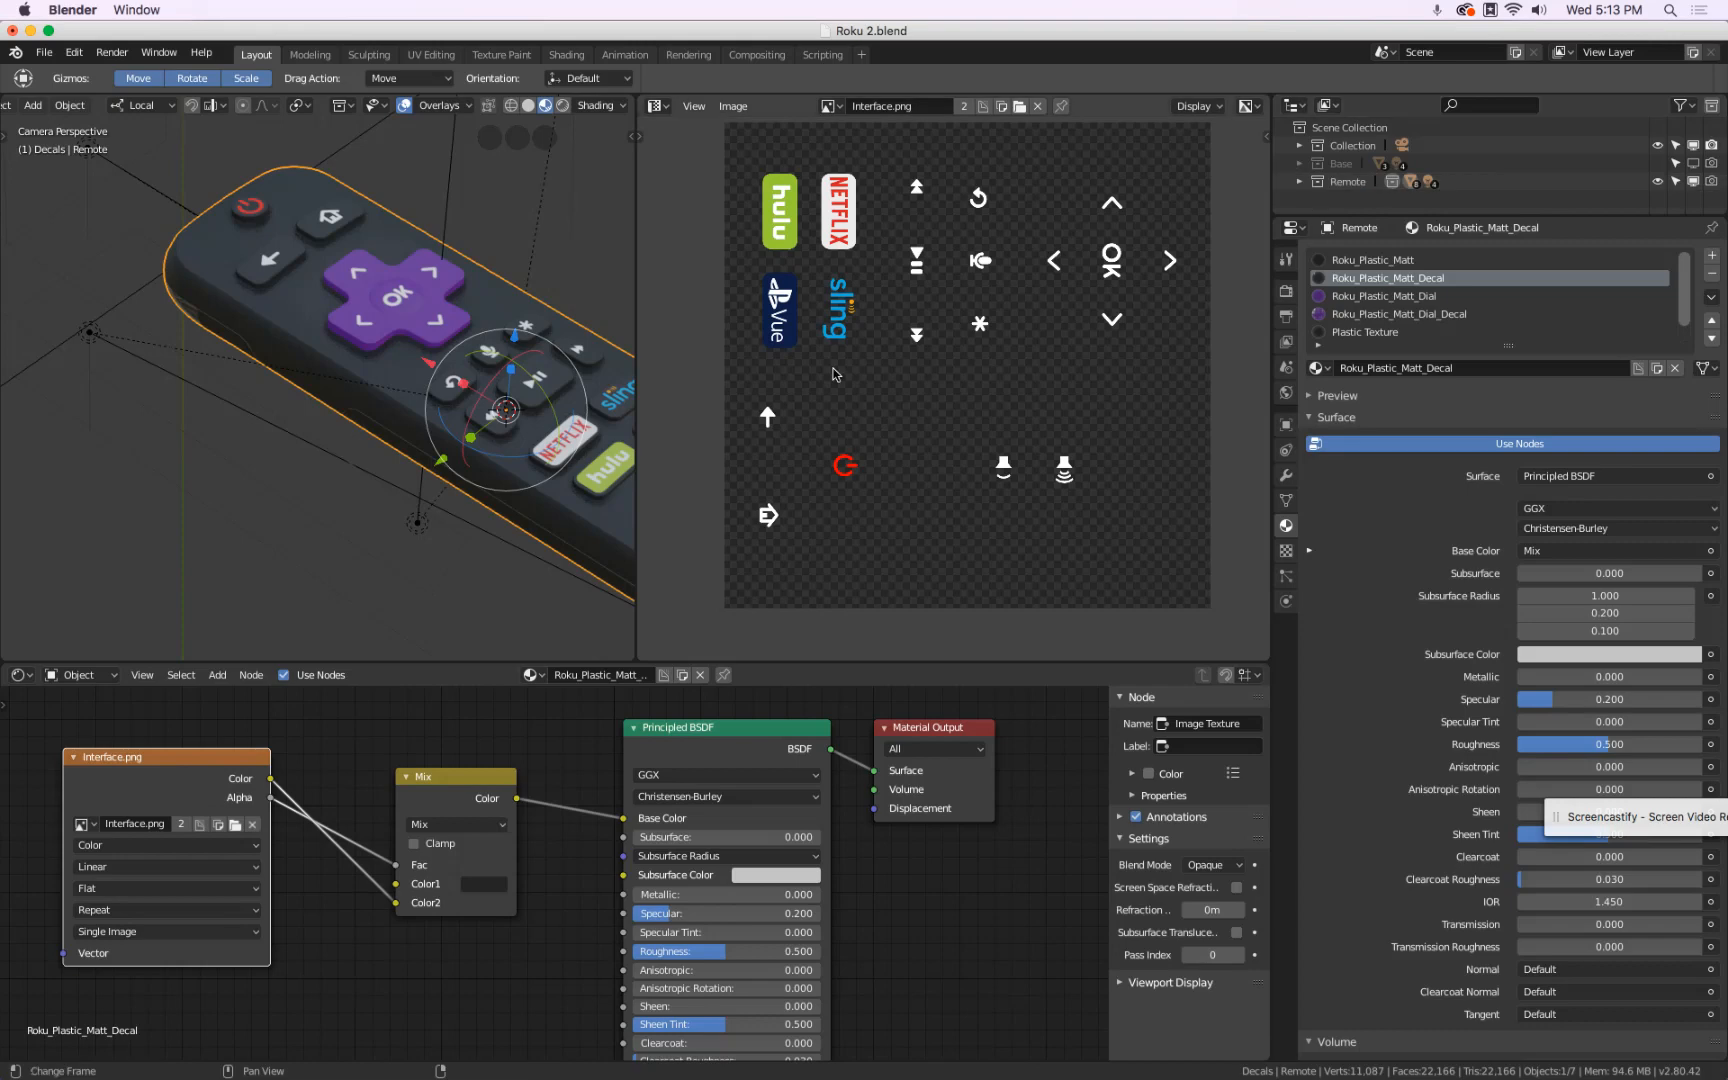
- Hide the Remote collection and show the Base collection in the viewport, framing the logo on the box's front
click(1693, 181)
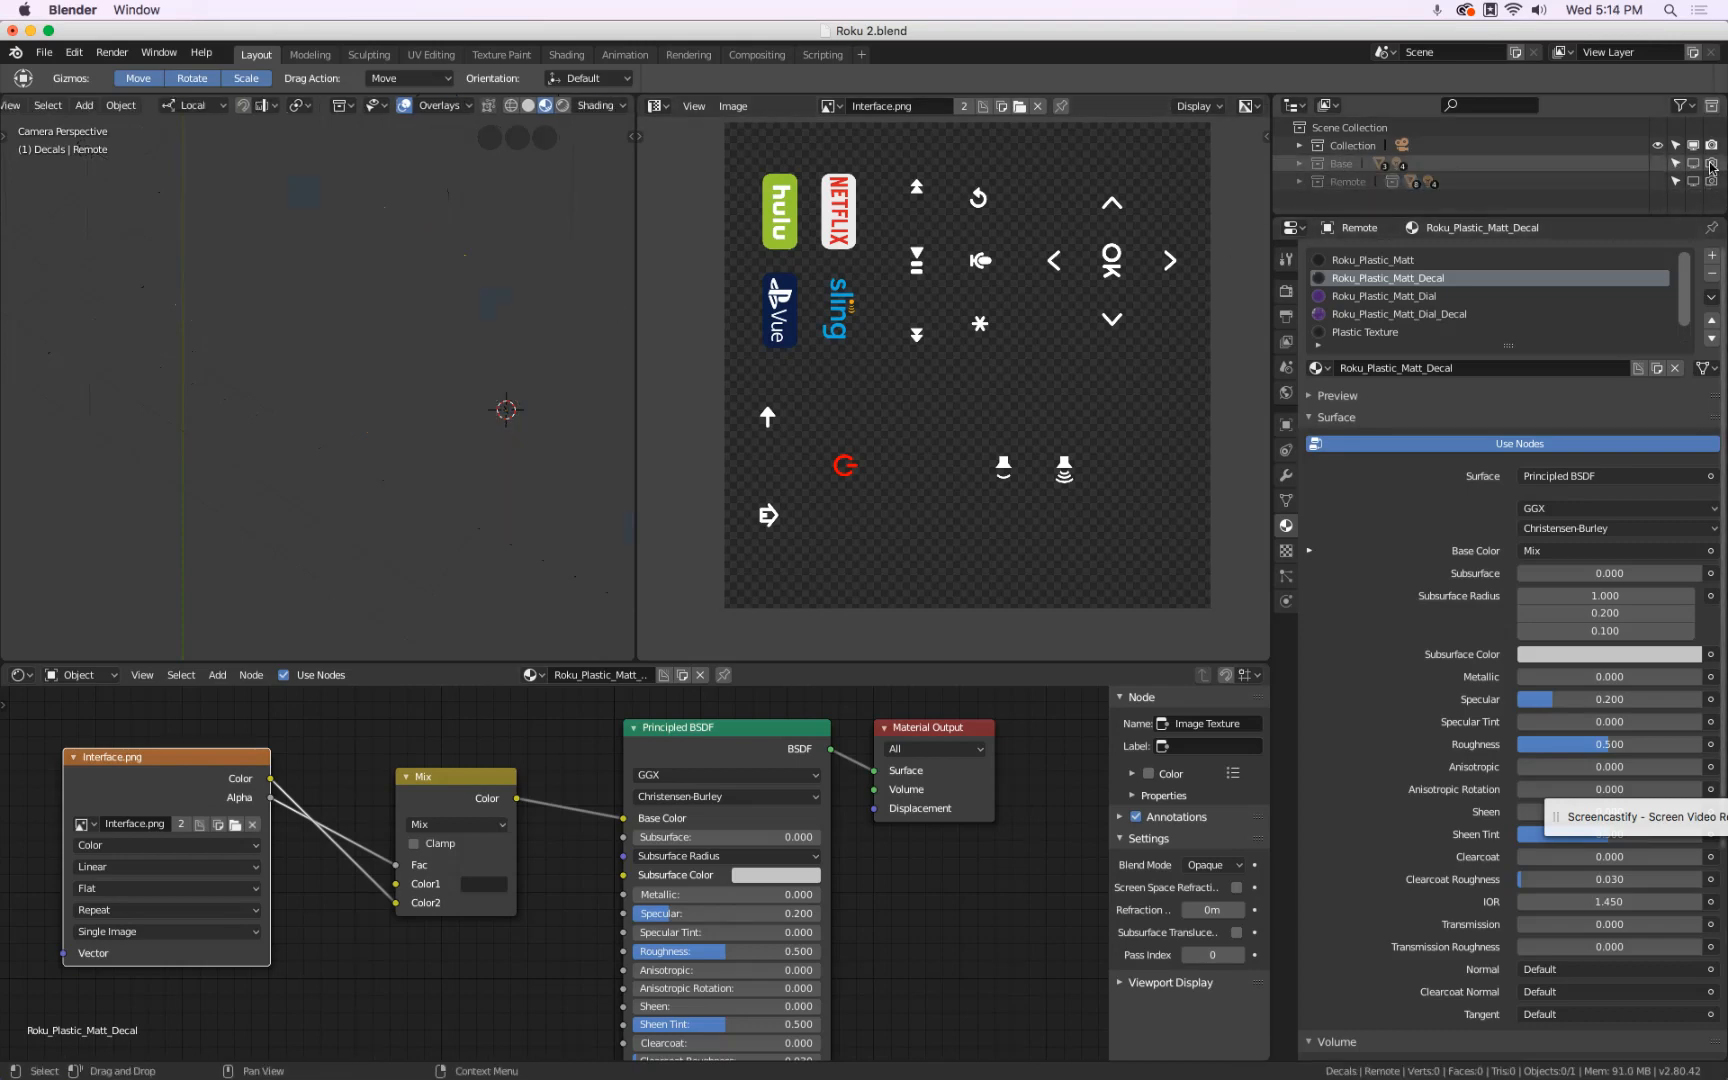
scroll(320, 375, down, 3)
scroll(320, 375, down, 3)
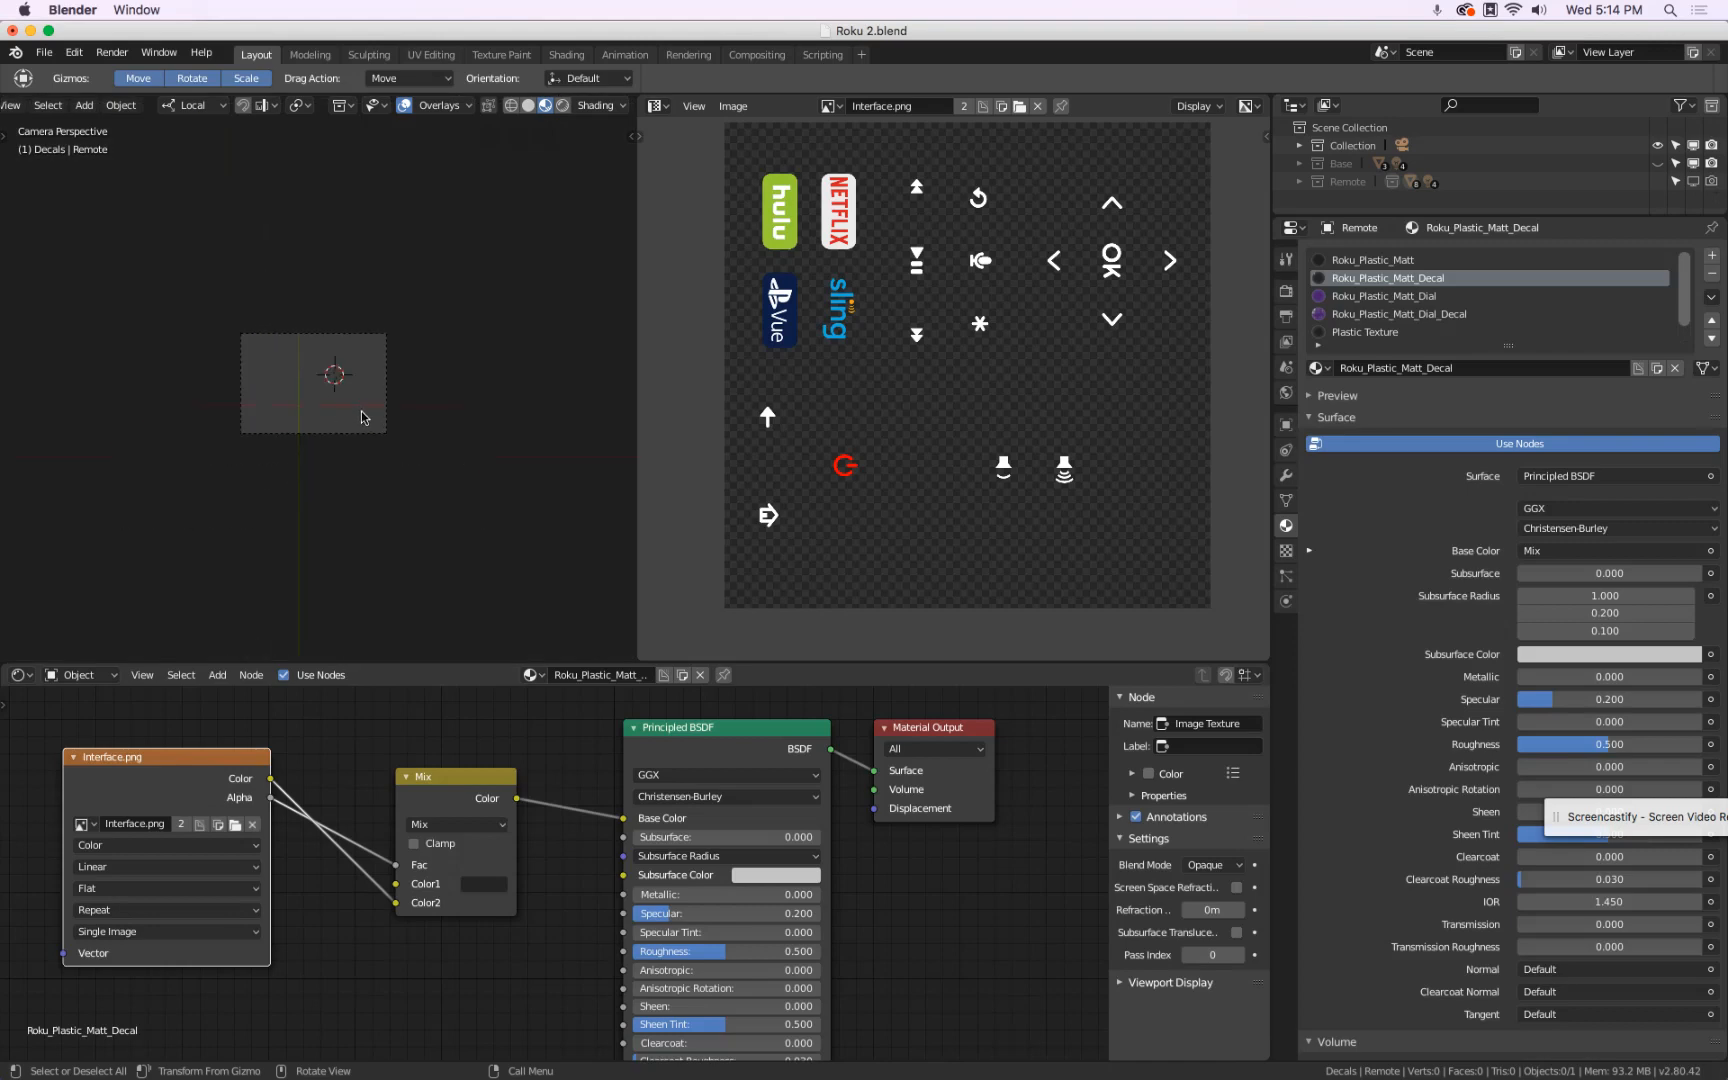
key(KP_0)
click(1658, 163)
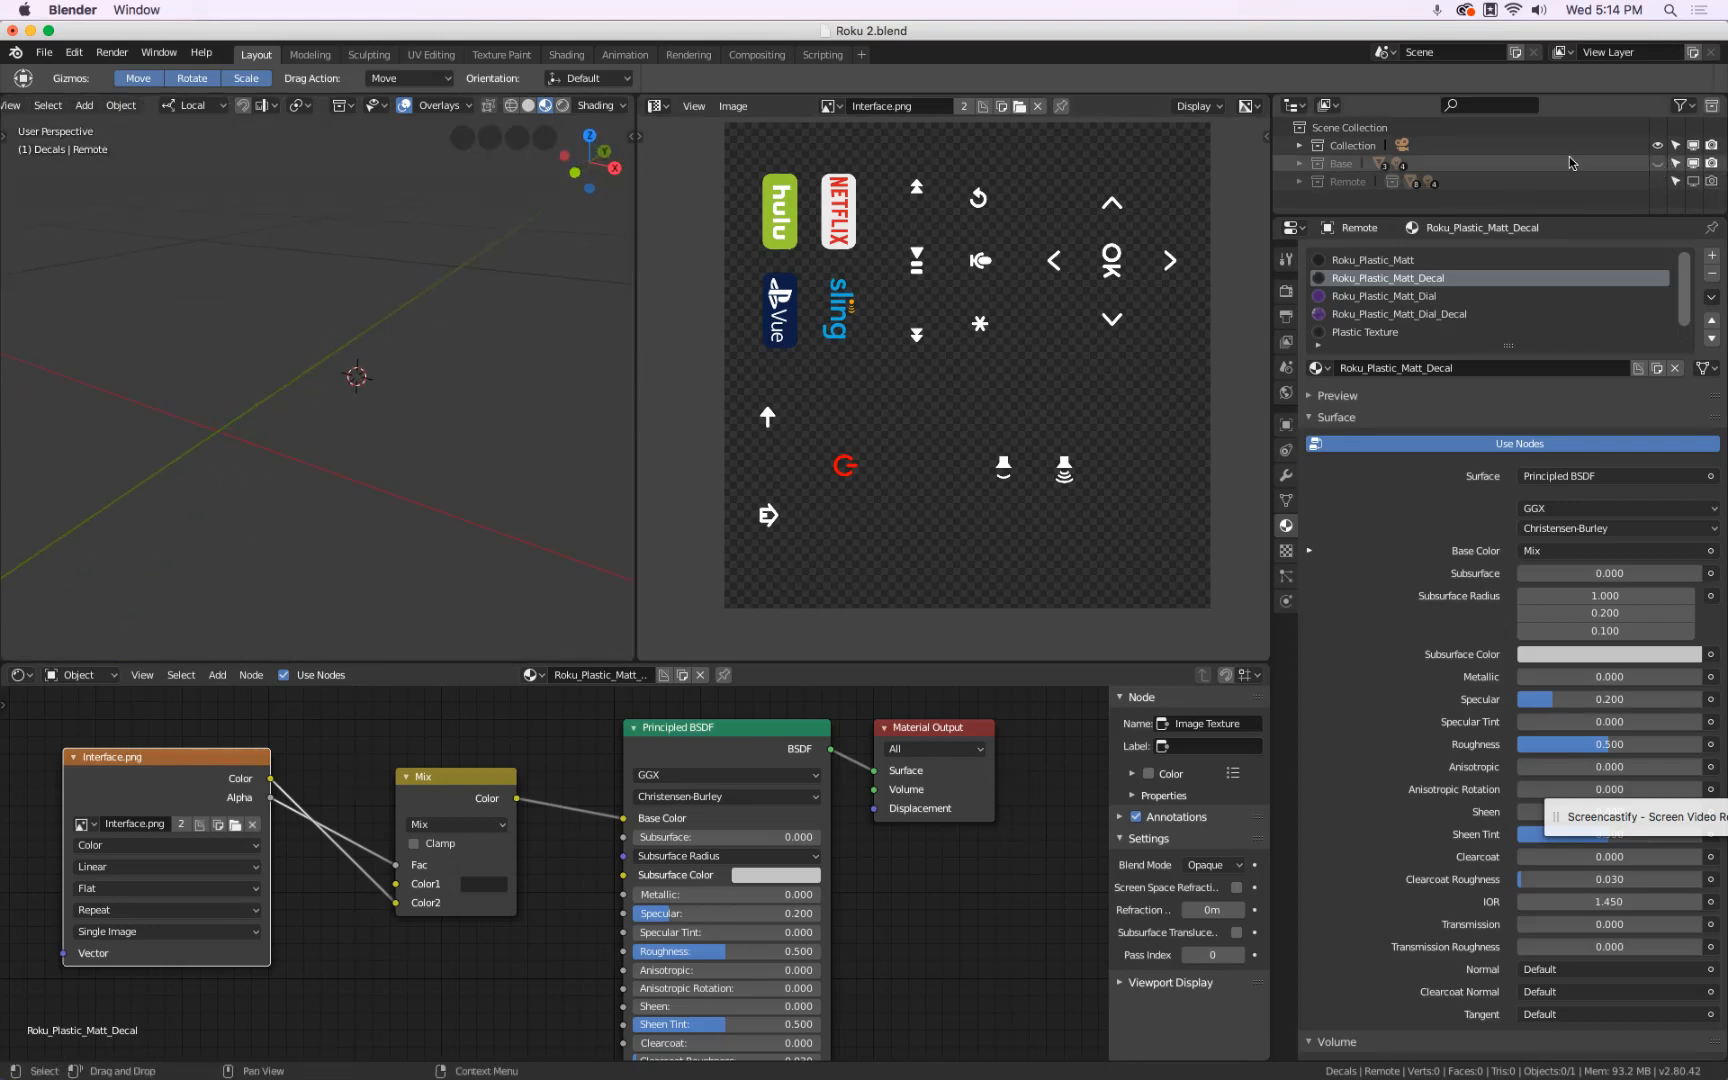
scroll(250, 430, up, 10)
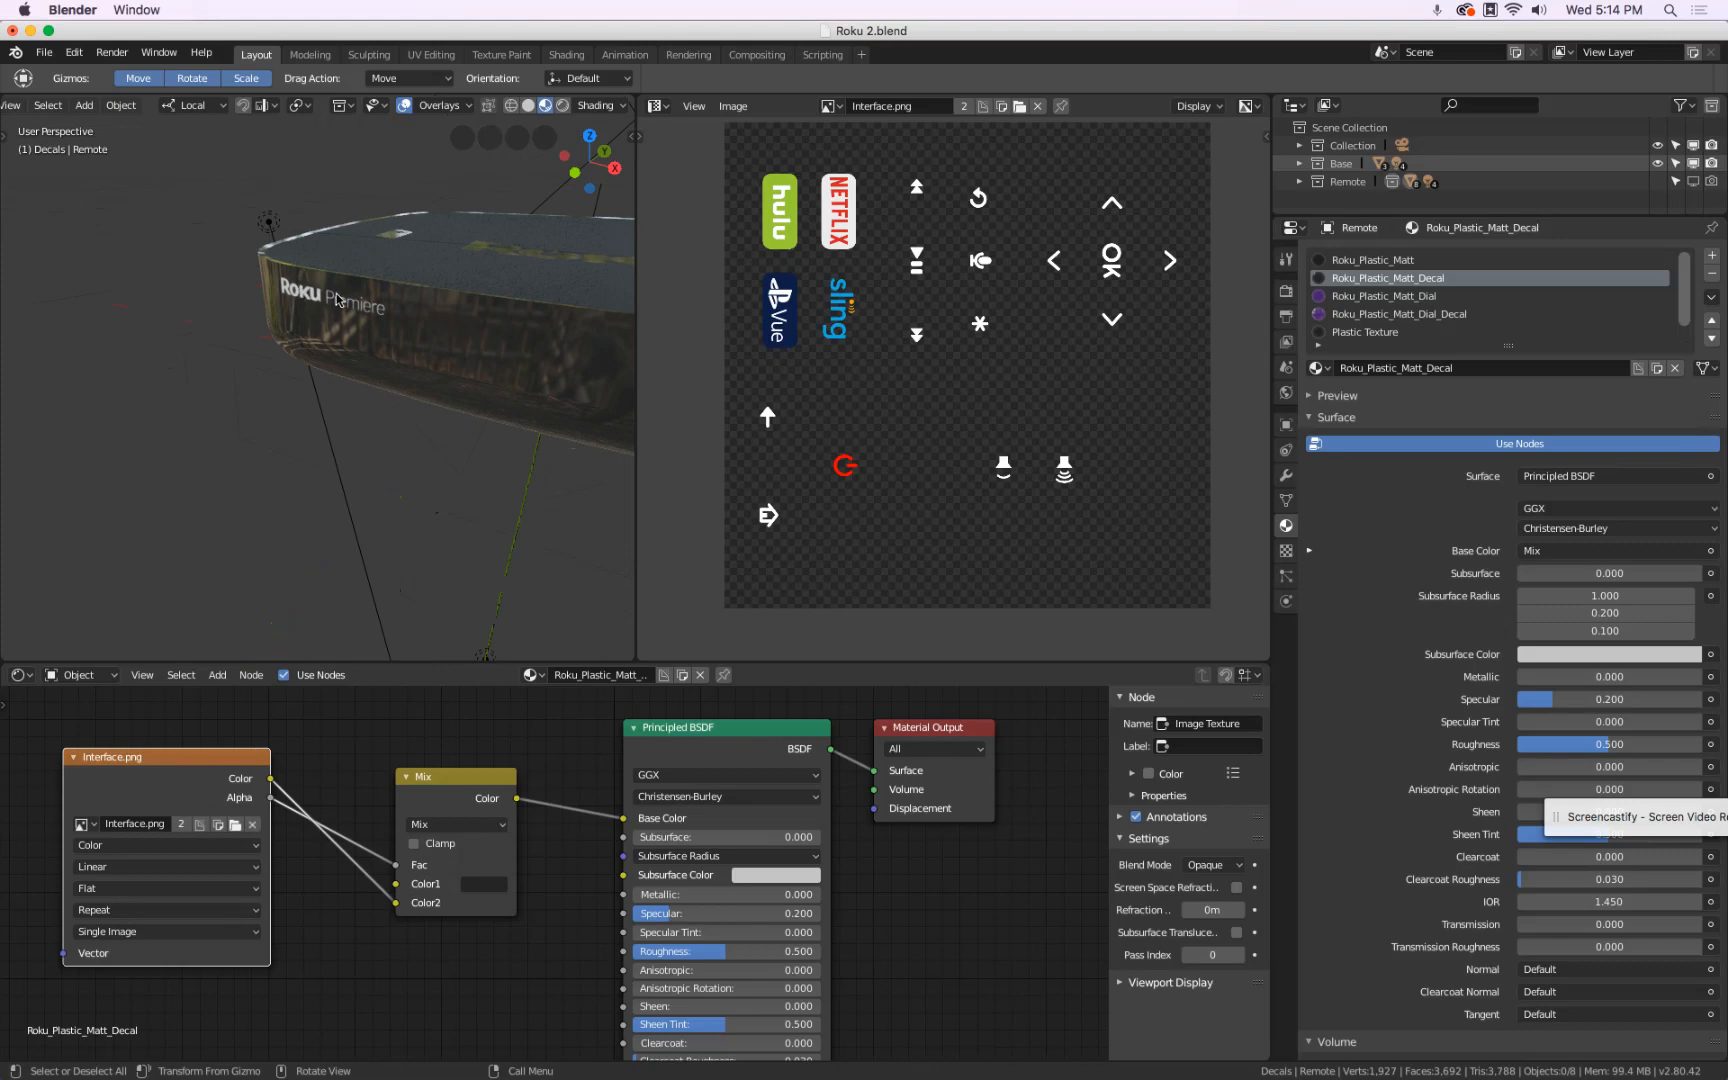
- Select the Roku Premiere logo plane and examine its placement on the box's front and its transparent decal material
click(296, 299)
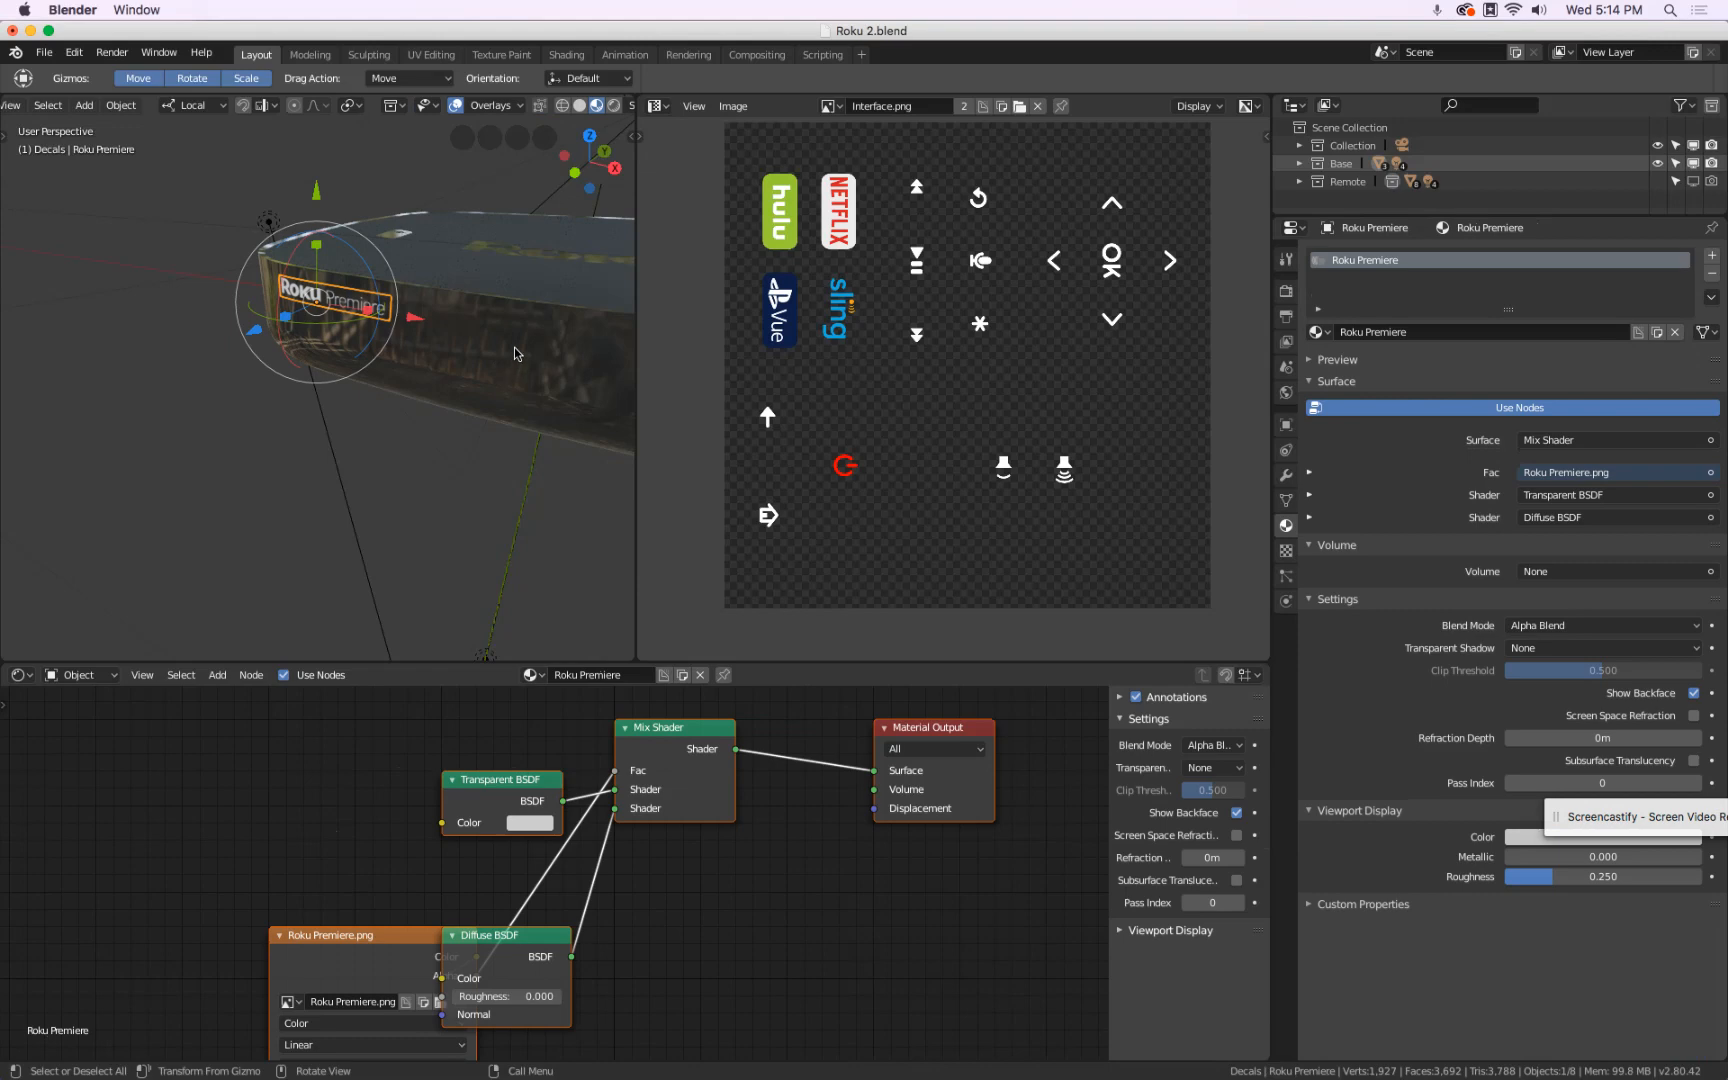
drag(254, 329, 264, 312)
scroll(400, 405, down, 5)
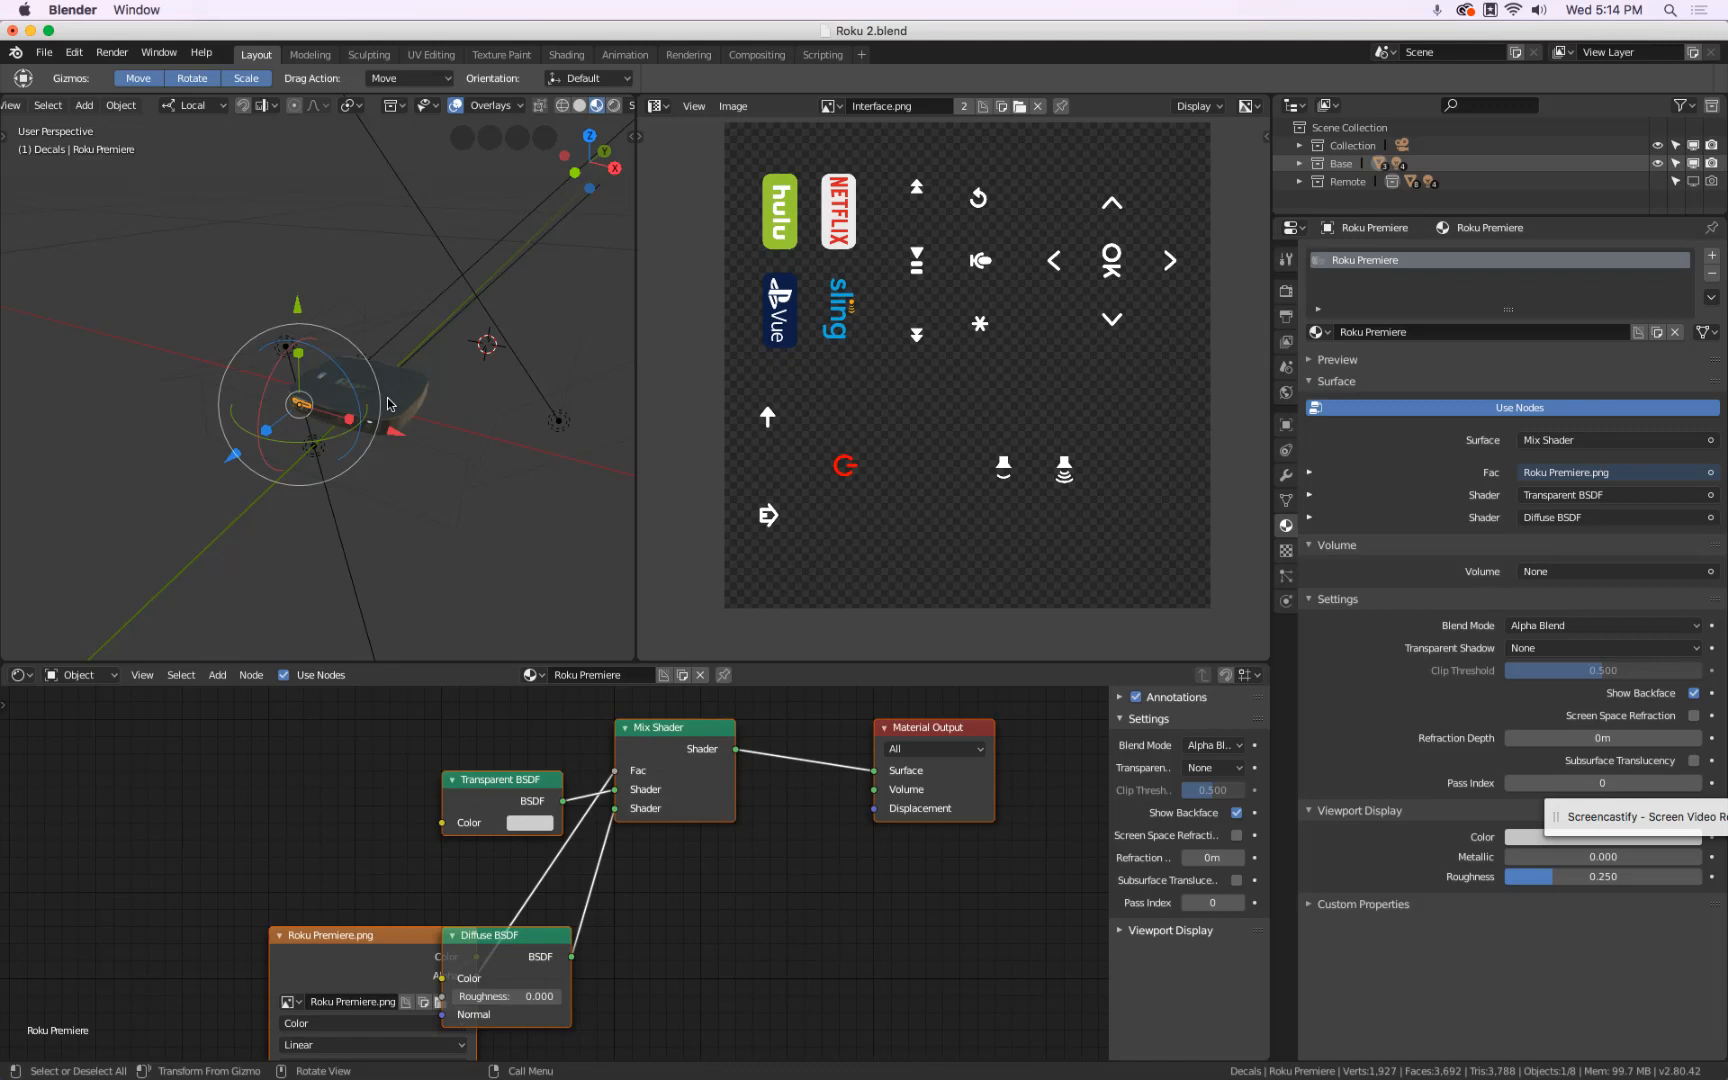
scroll(390, 404, up, 7)
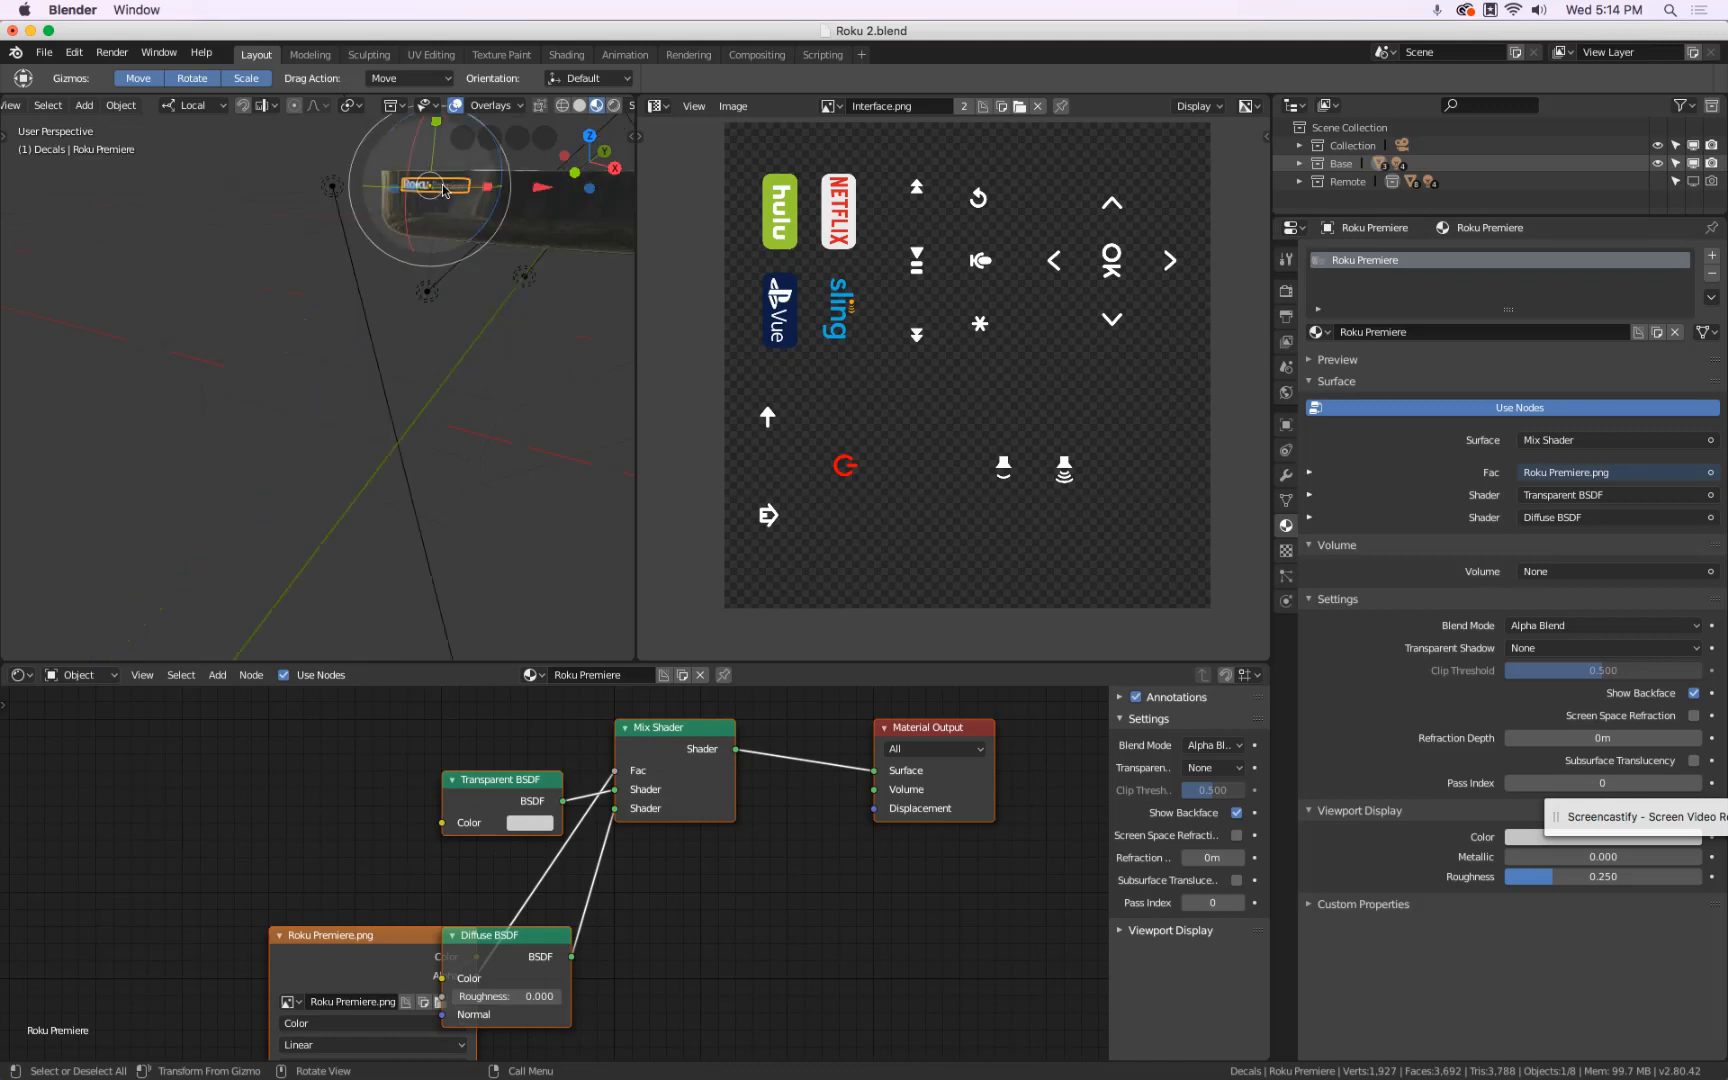
shift+middle_drag(494, 339, 320, 480)
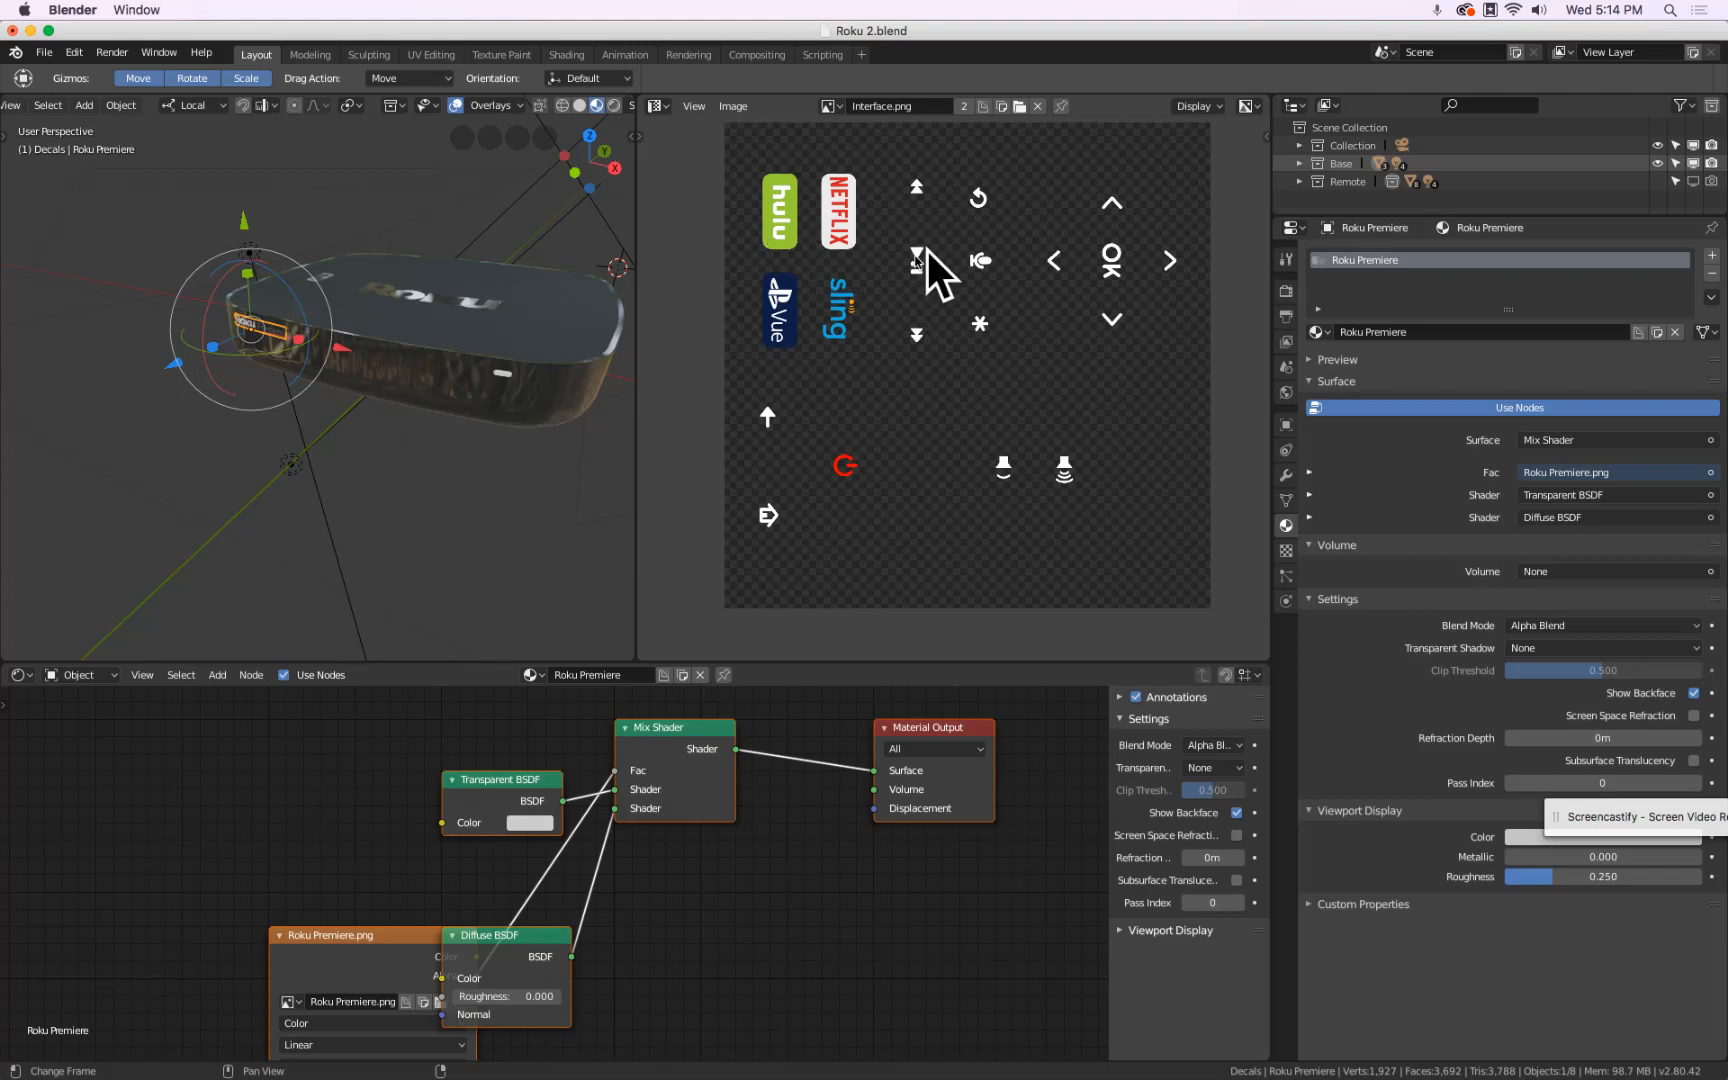
scroll(455, 390, down, 4)
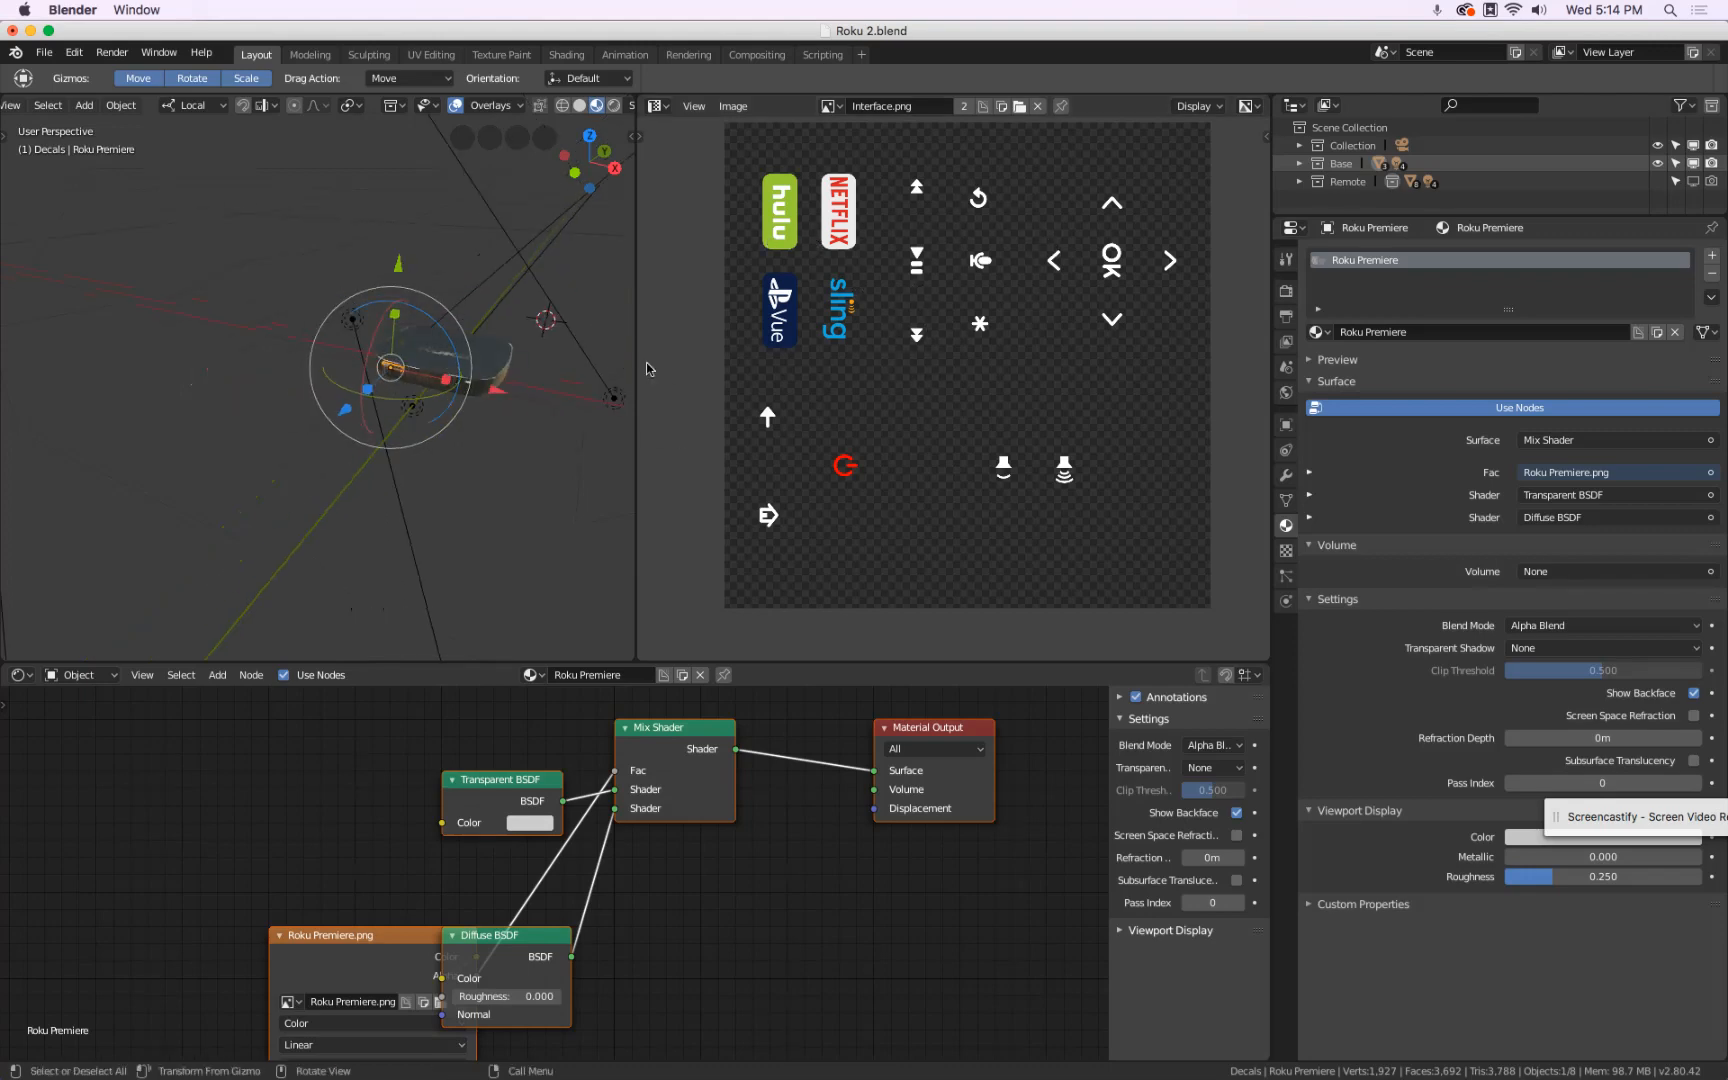
- Hide the Base collection, show the Remote collection in the viewport again, and save the file
click(1694, 164)
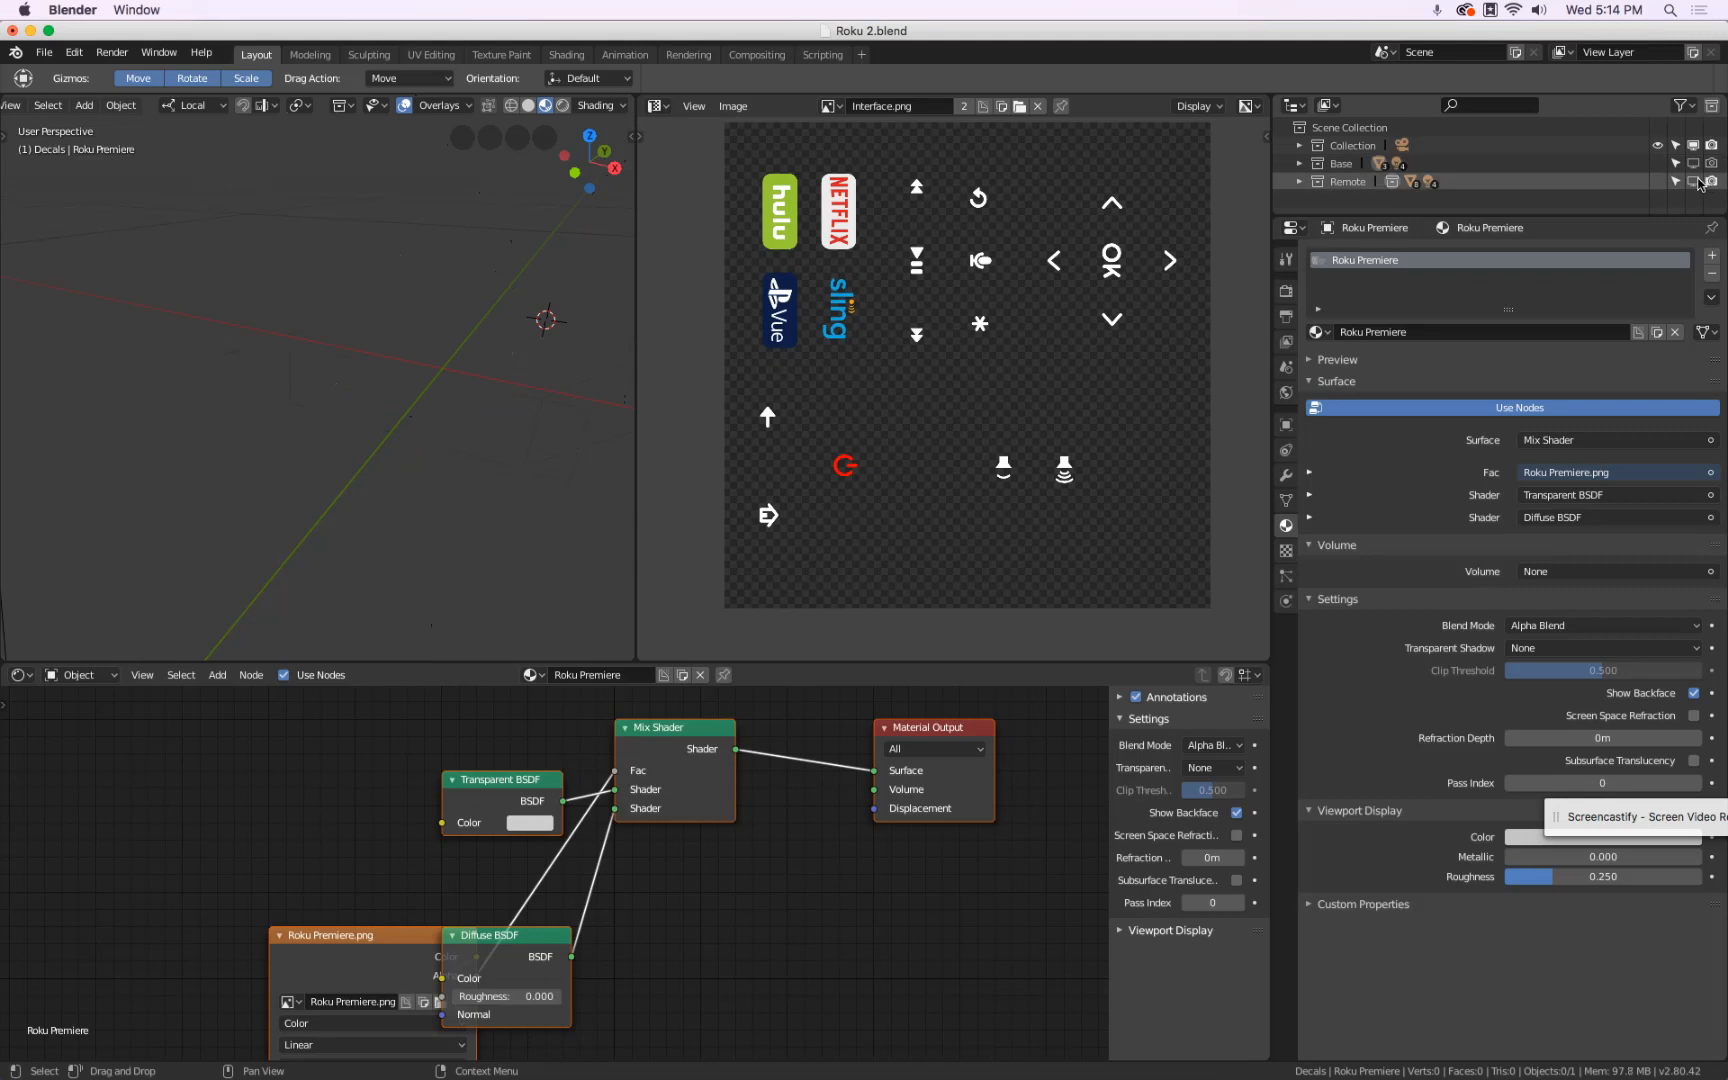
click(1694, 182)
scroll(548, 318, up, 3)
scroll(548, 318, up, 2)
key(super+s)
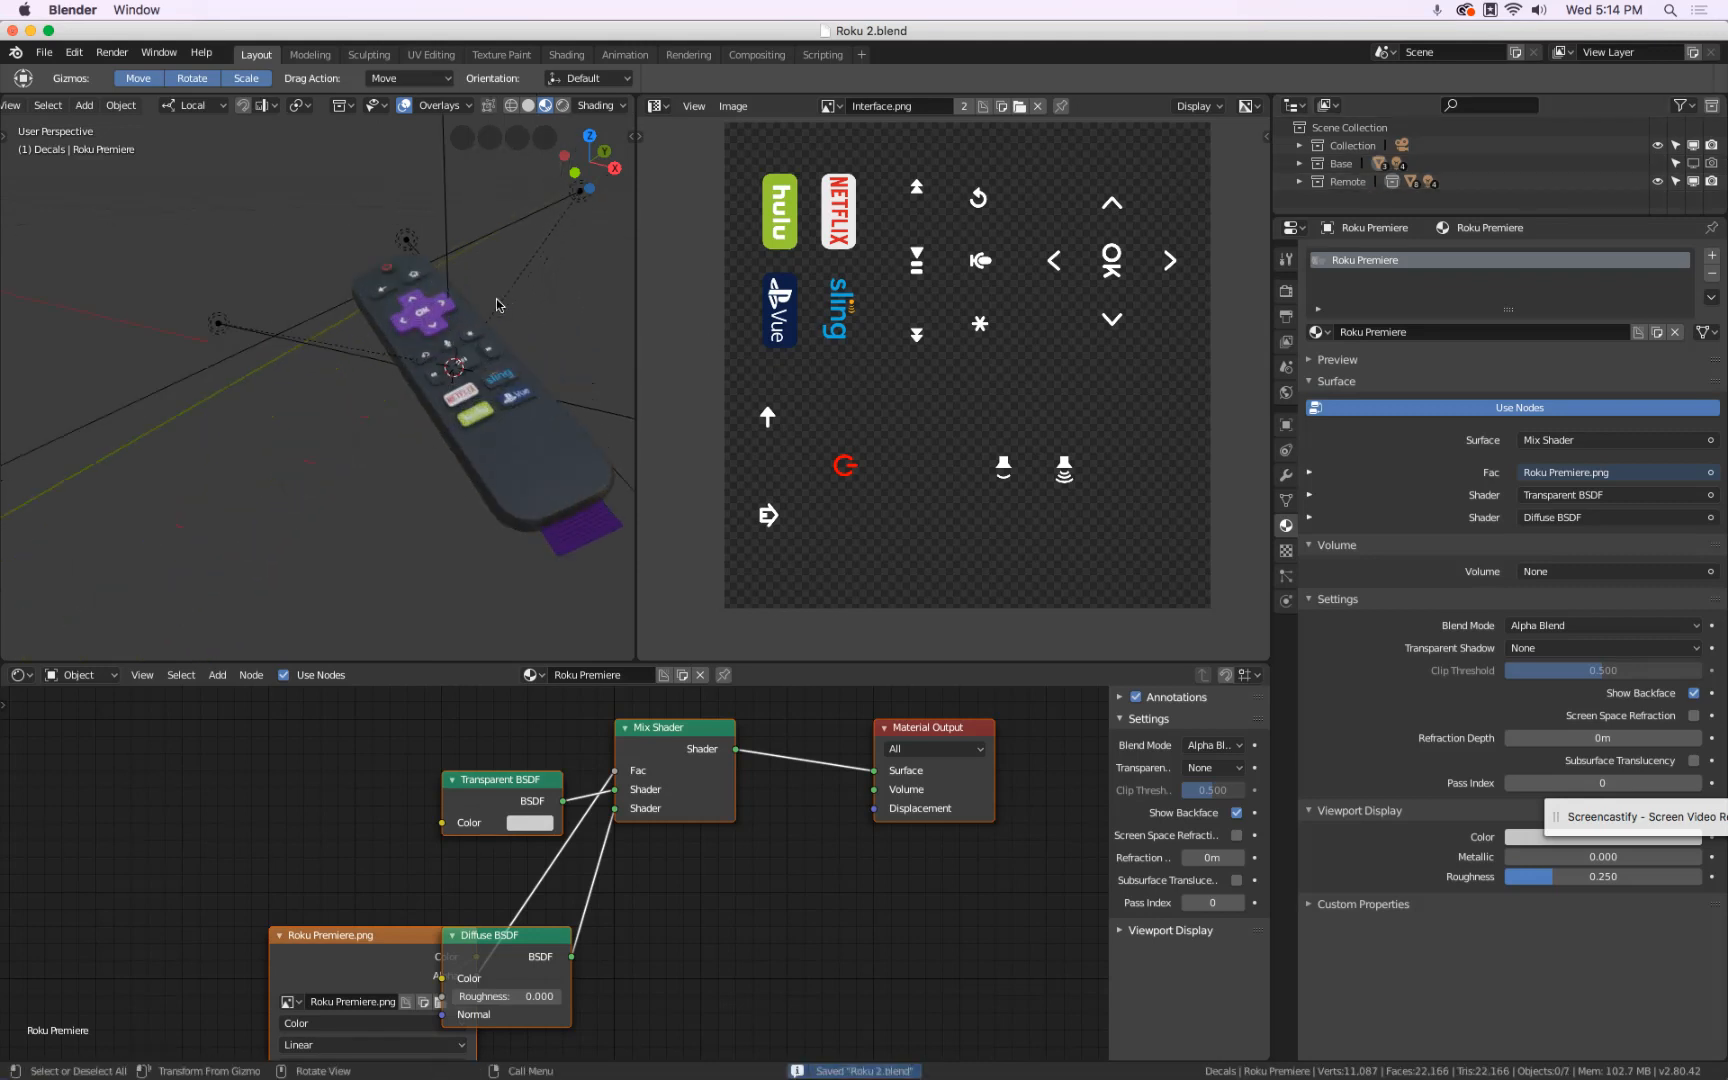
- Select the remote and space out the Interface.png, Mix and Principled BSDF nodes of the Roku_Plastic_Matt_Decal material
scroll(479, 298, up, 4)
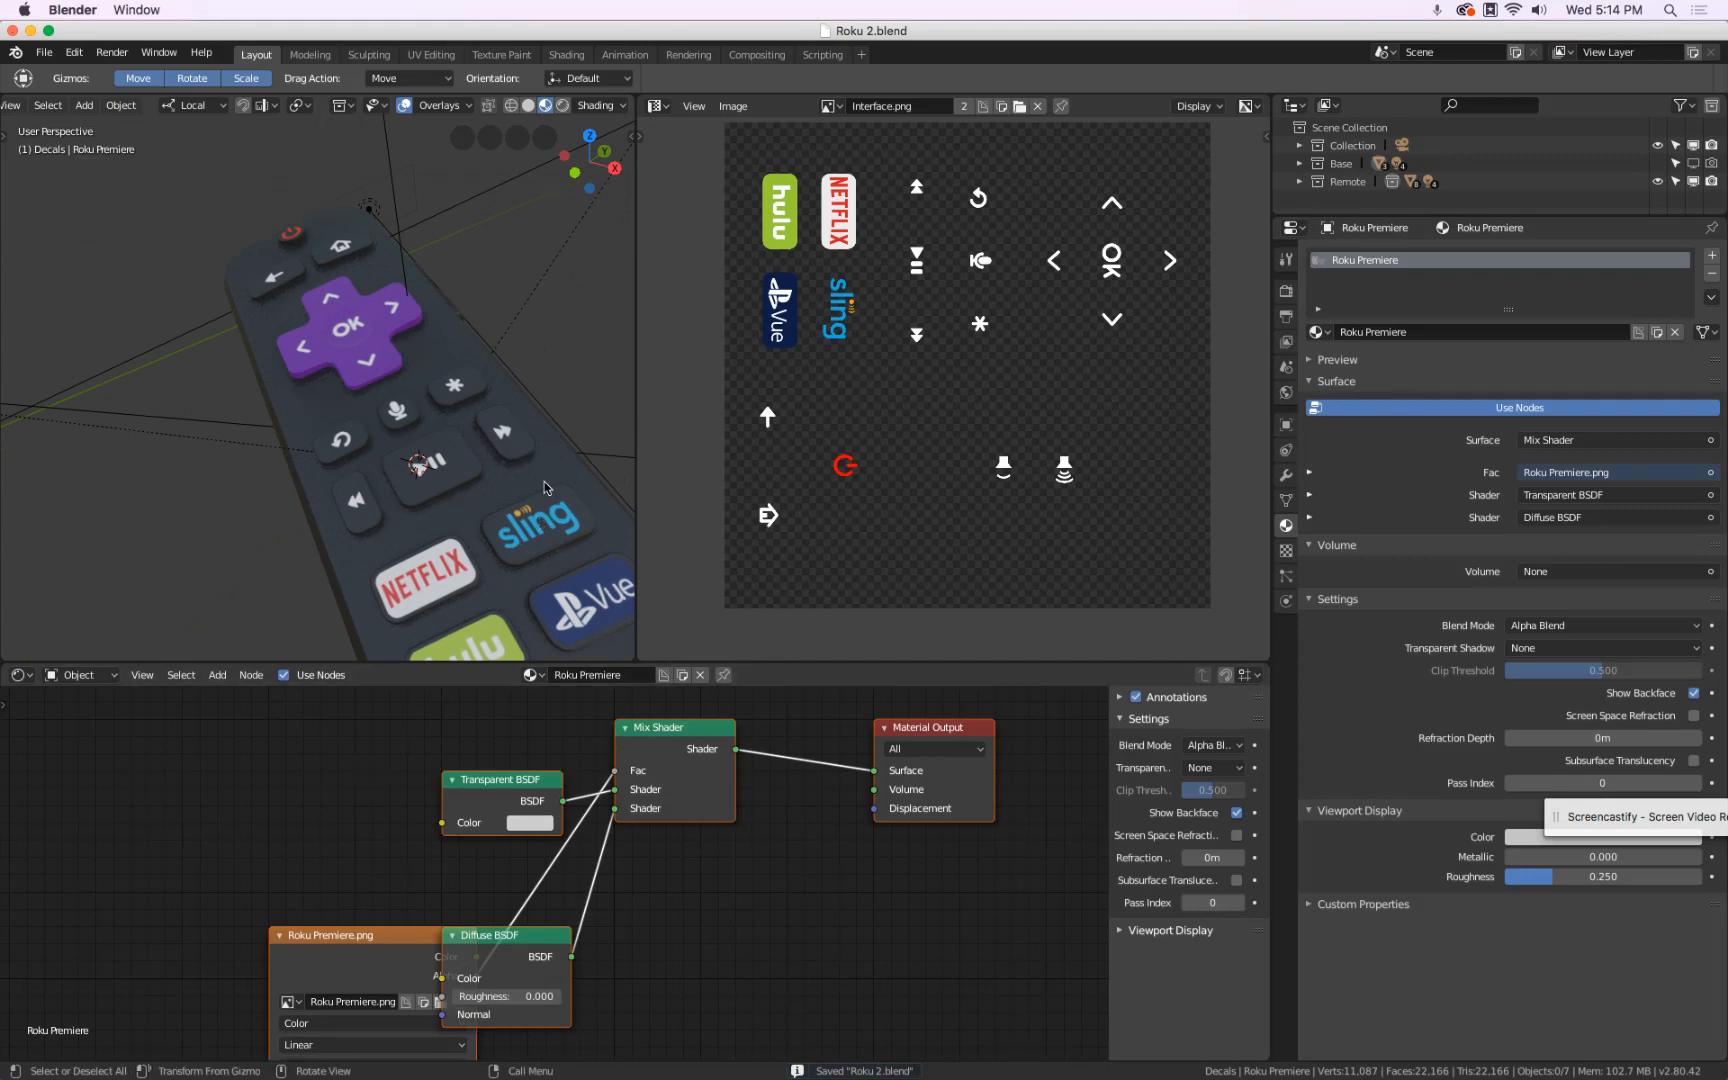
click(587, 512)
scroll(585, 851, down, 3)
middle_drag(580, 852, 673, 779)
scroll(631, 812, down, 2)
drag(430, 746, 296, 787)
drag(768, 717, 747, 717)
click(290, 789)
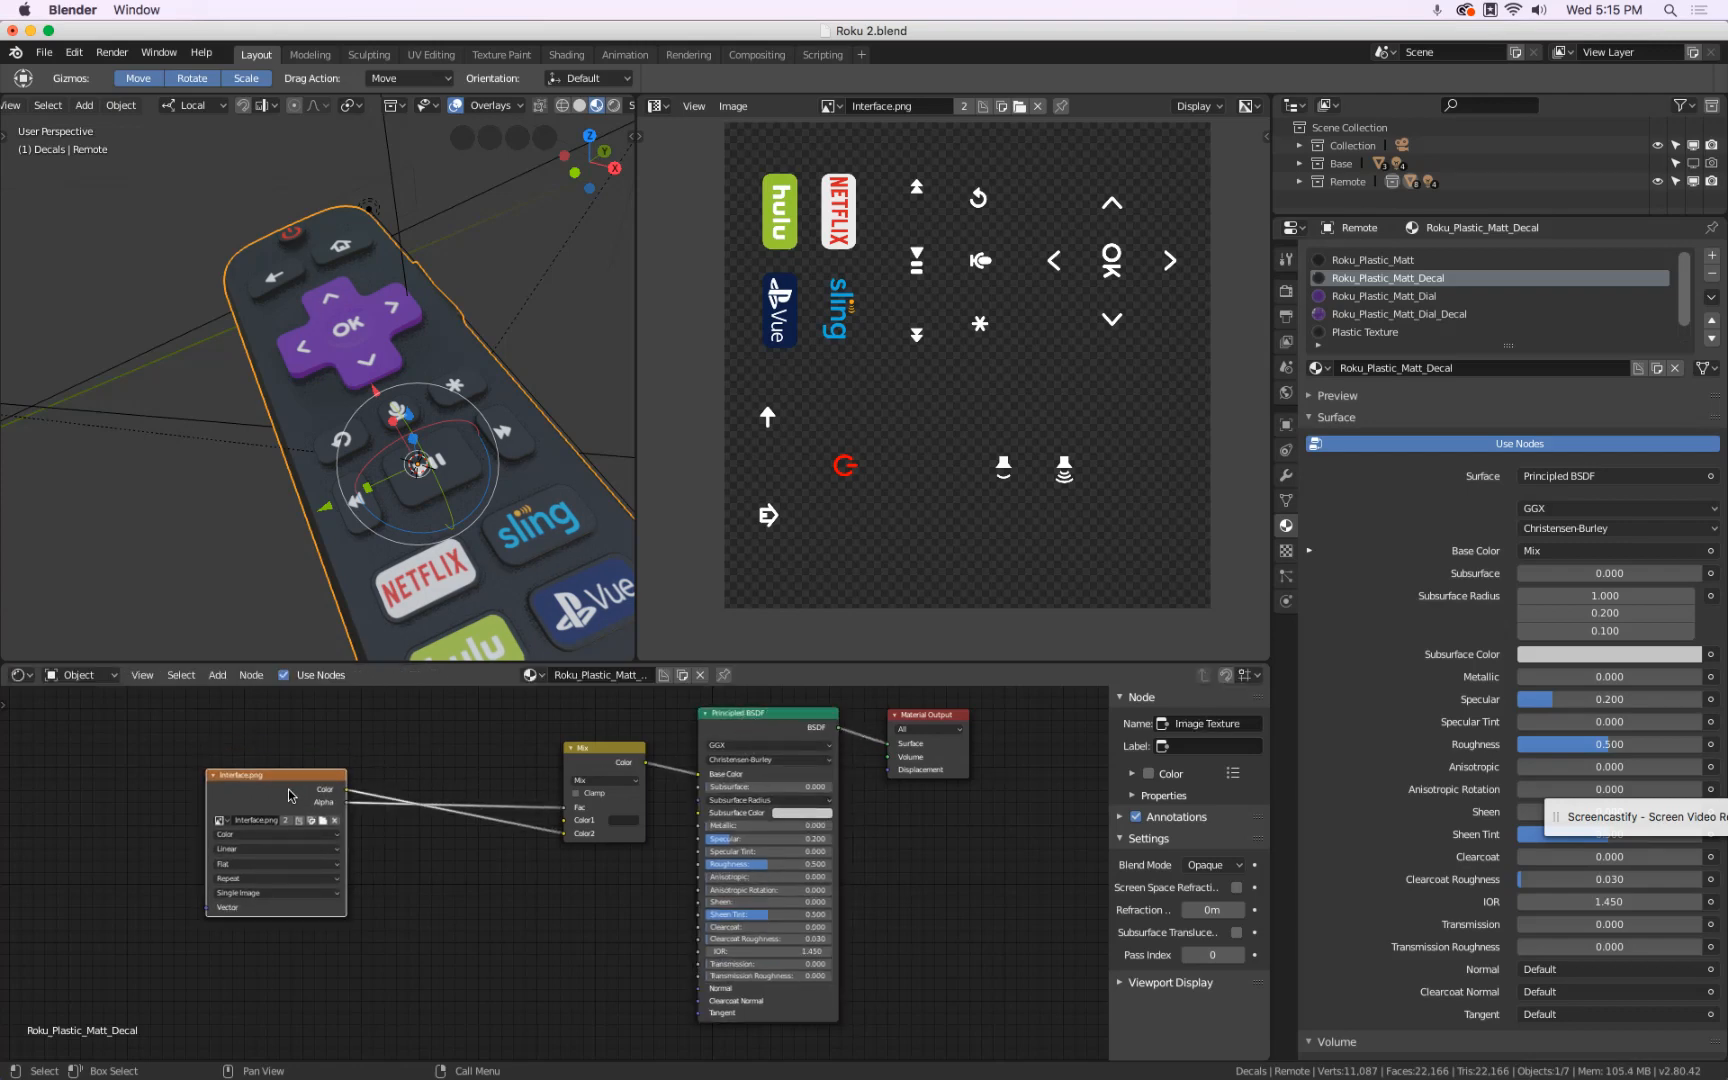
drag(605, 757, 566, 755)
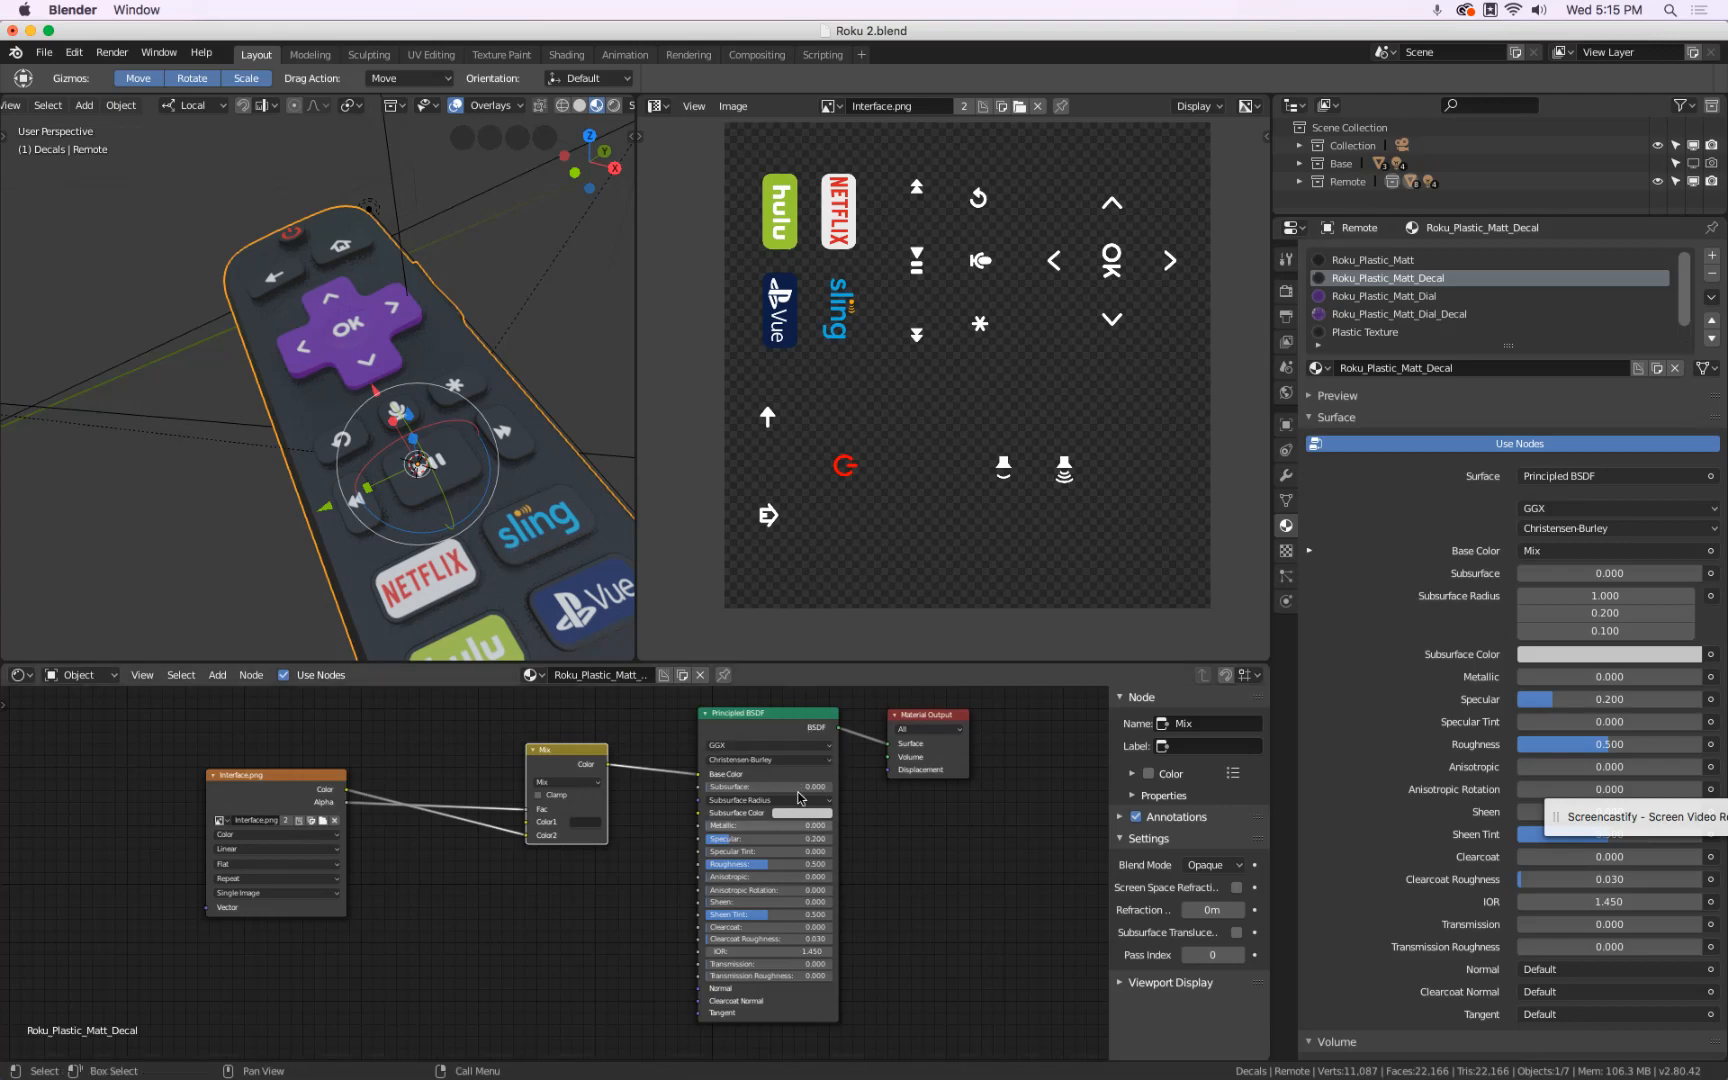
- Try a glossy finish on the whole decal material by setting the Principled BSDF's roughness to 0 and specular to 1
middle_drag(544, 570, 524, 438)
scroll(502, 437, up, 4)
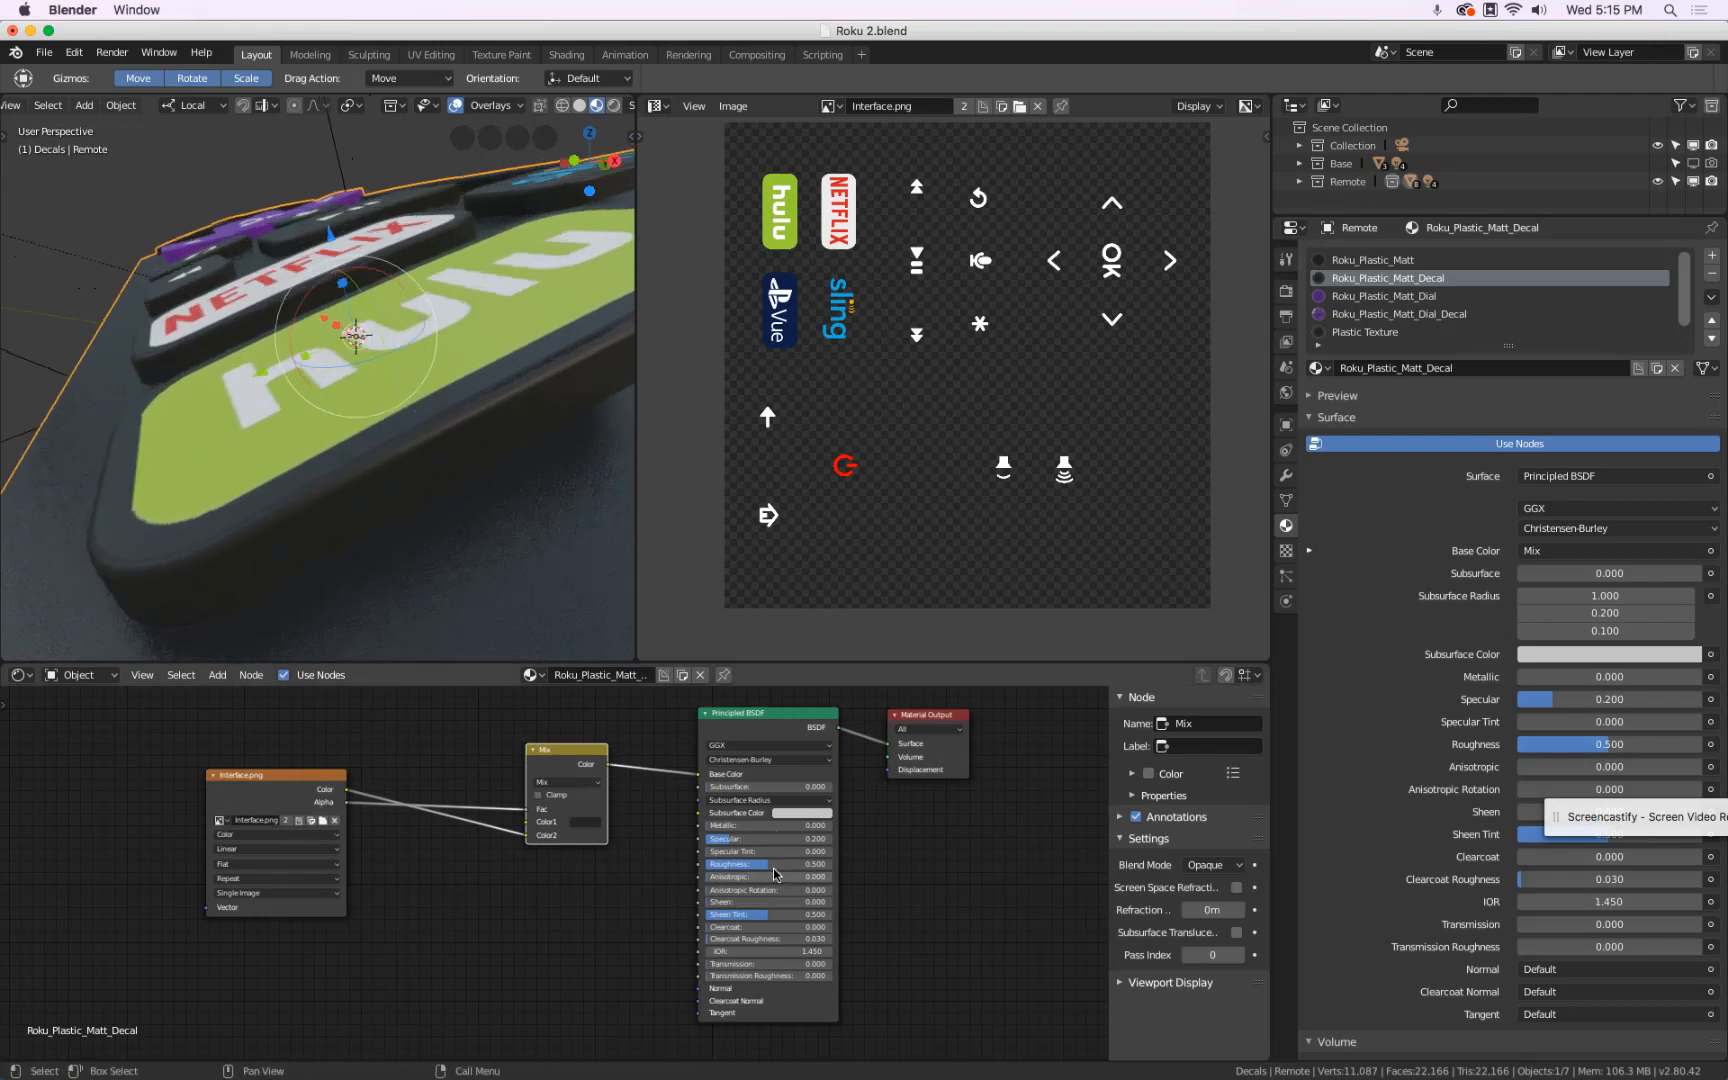
drag(771, 867, 529, 850)
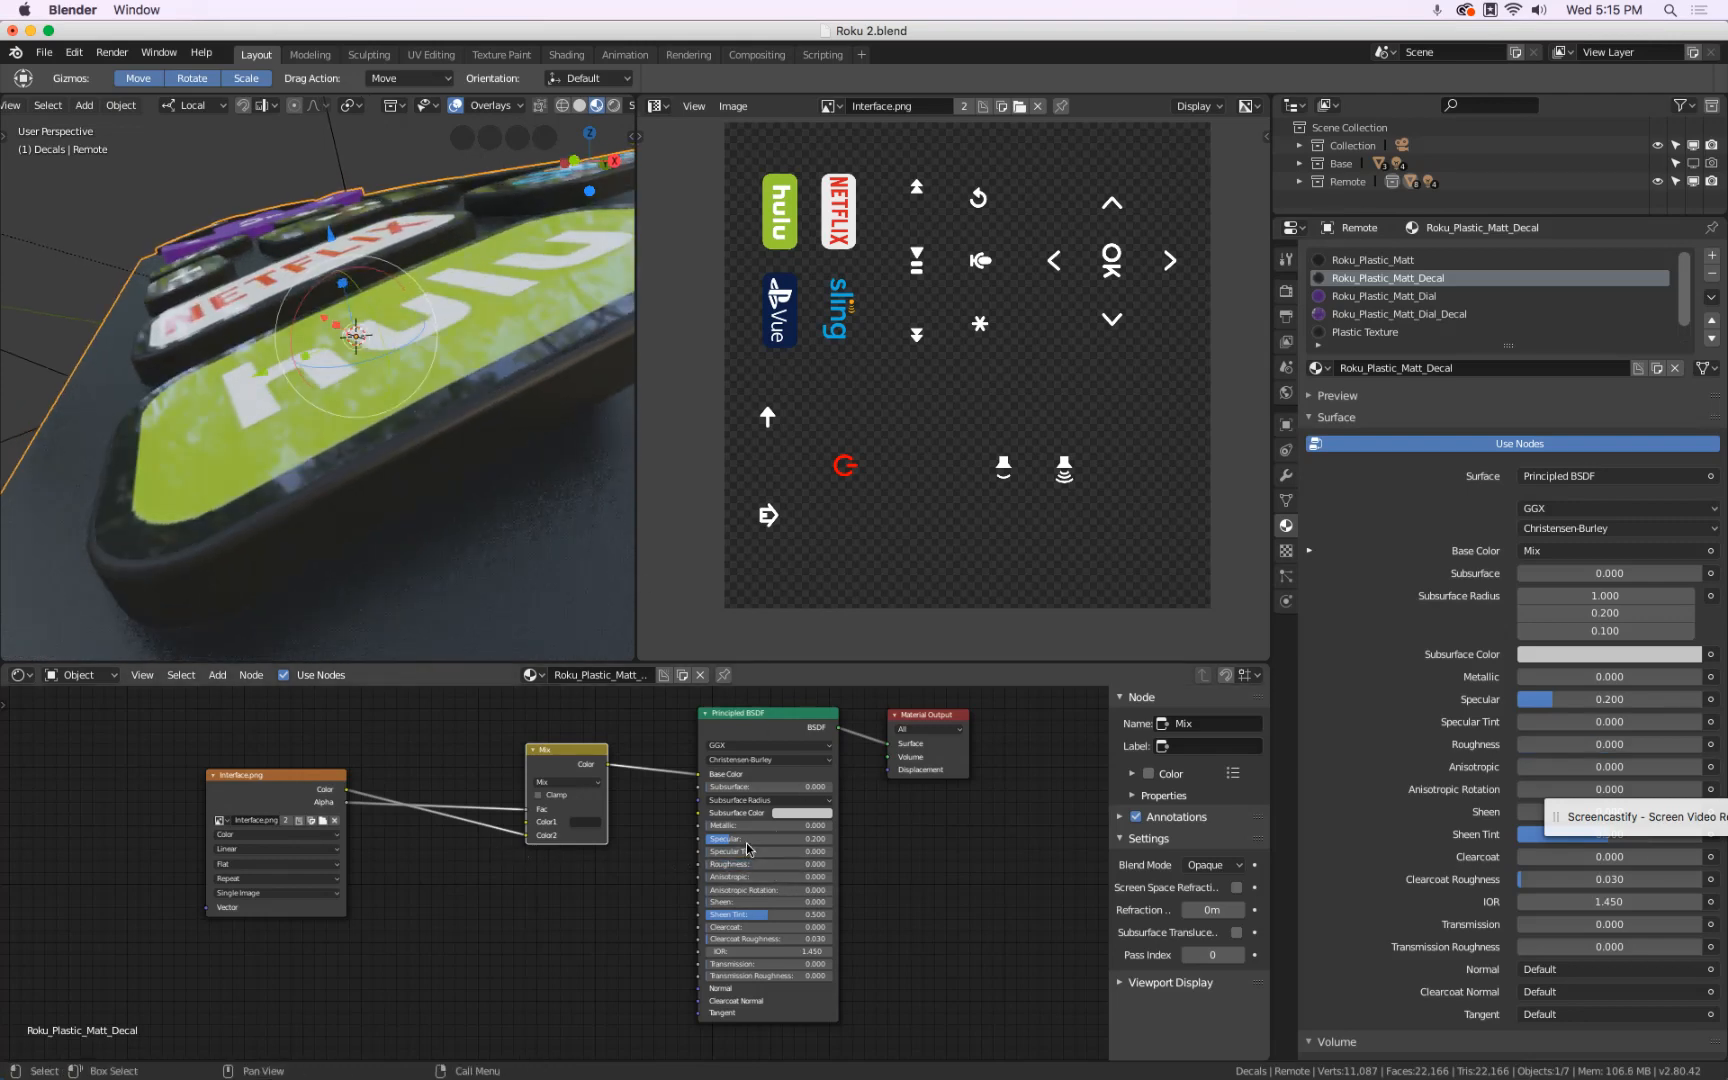
drag(749, 838, 1312, 905)
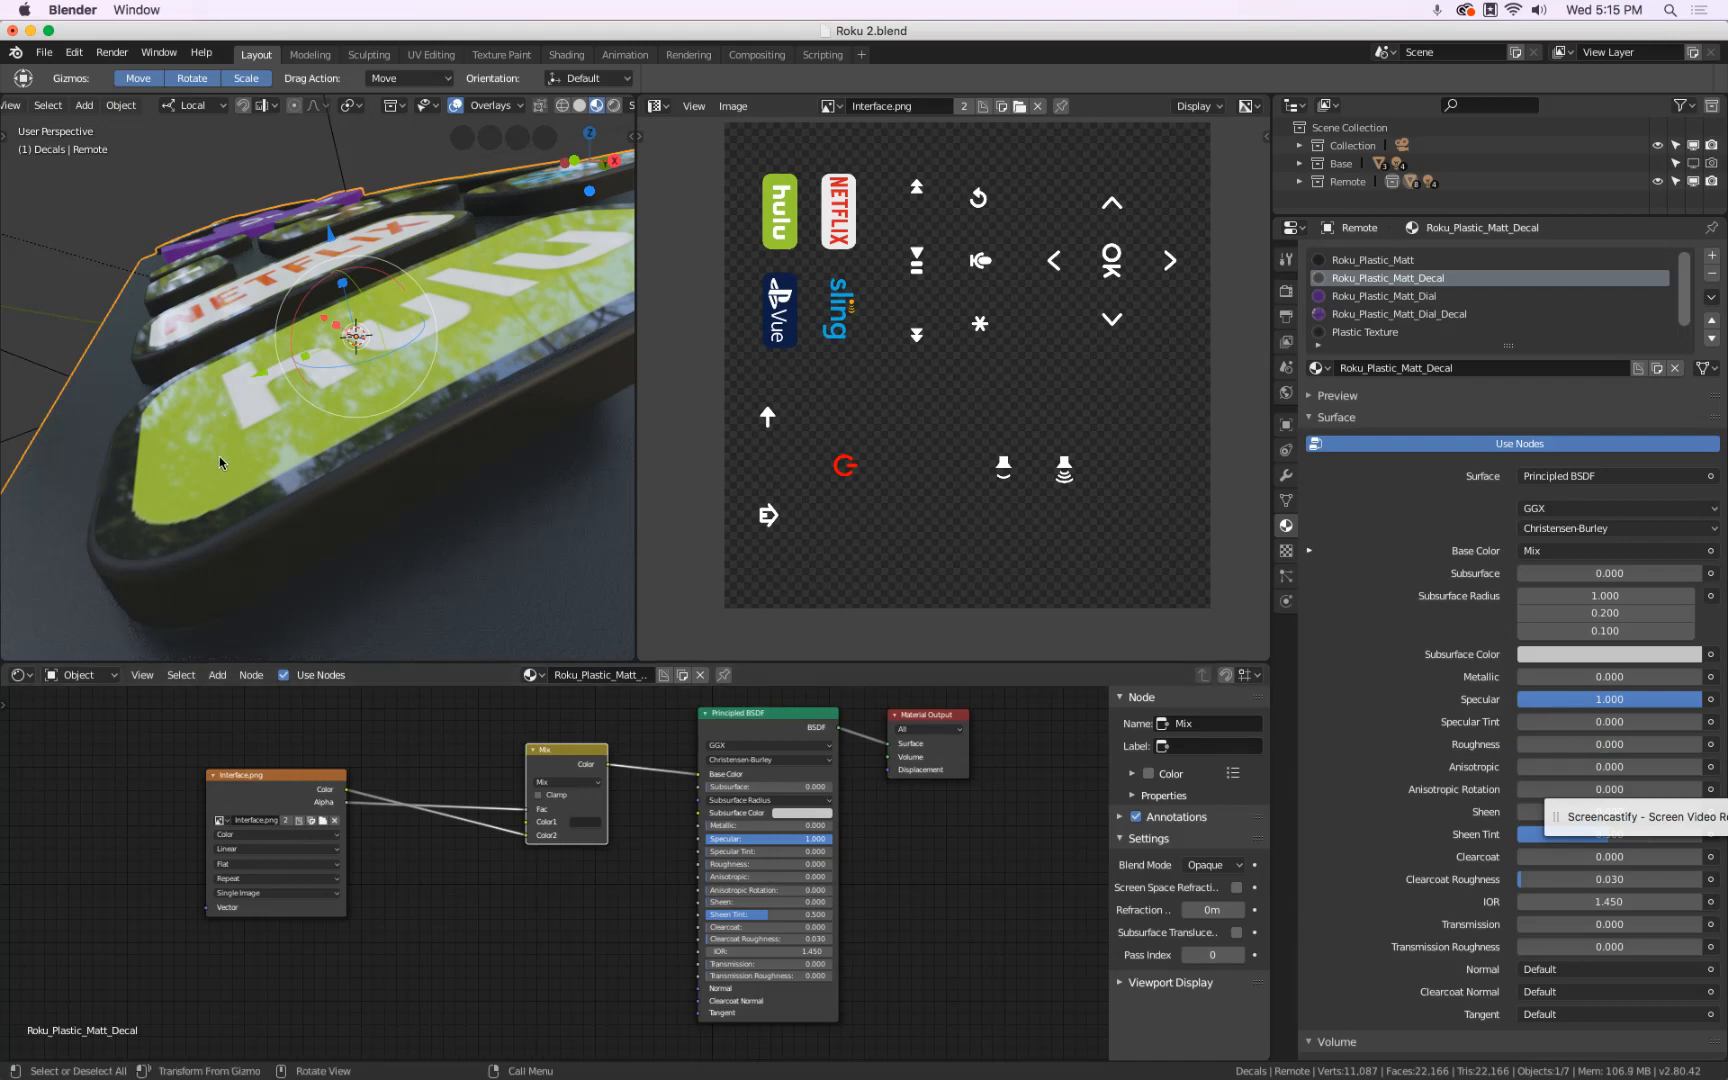
middle_drag(312, 469, 372, 522)
middle_drag(484, 556, 457, 538)
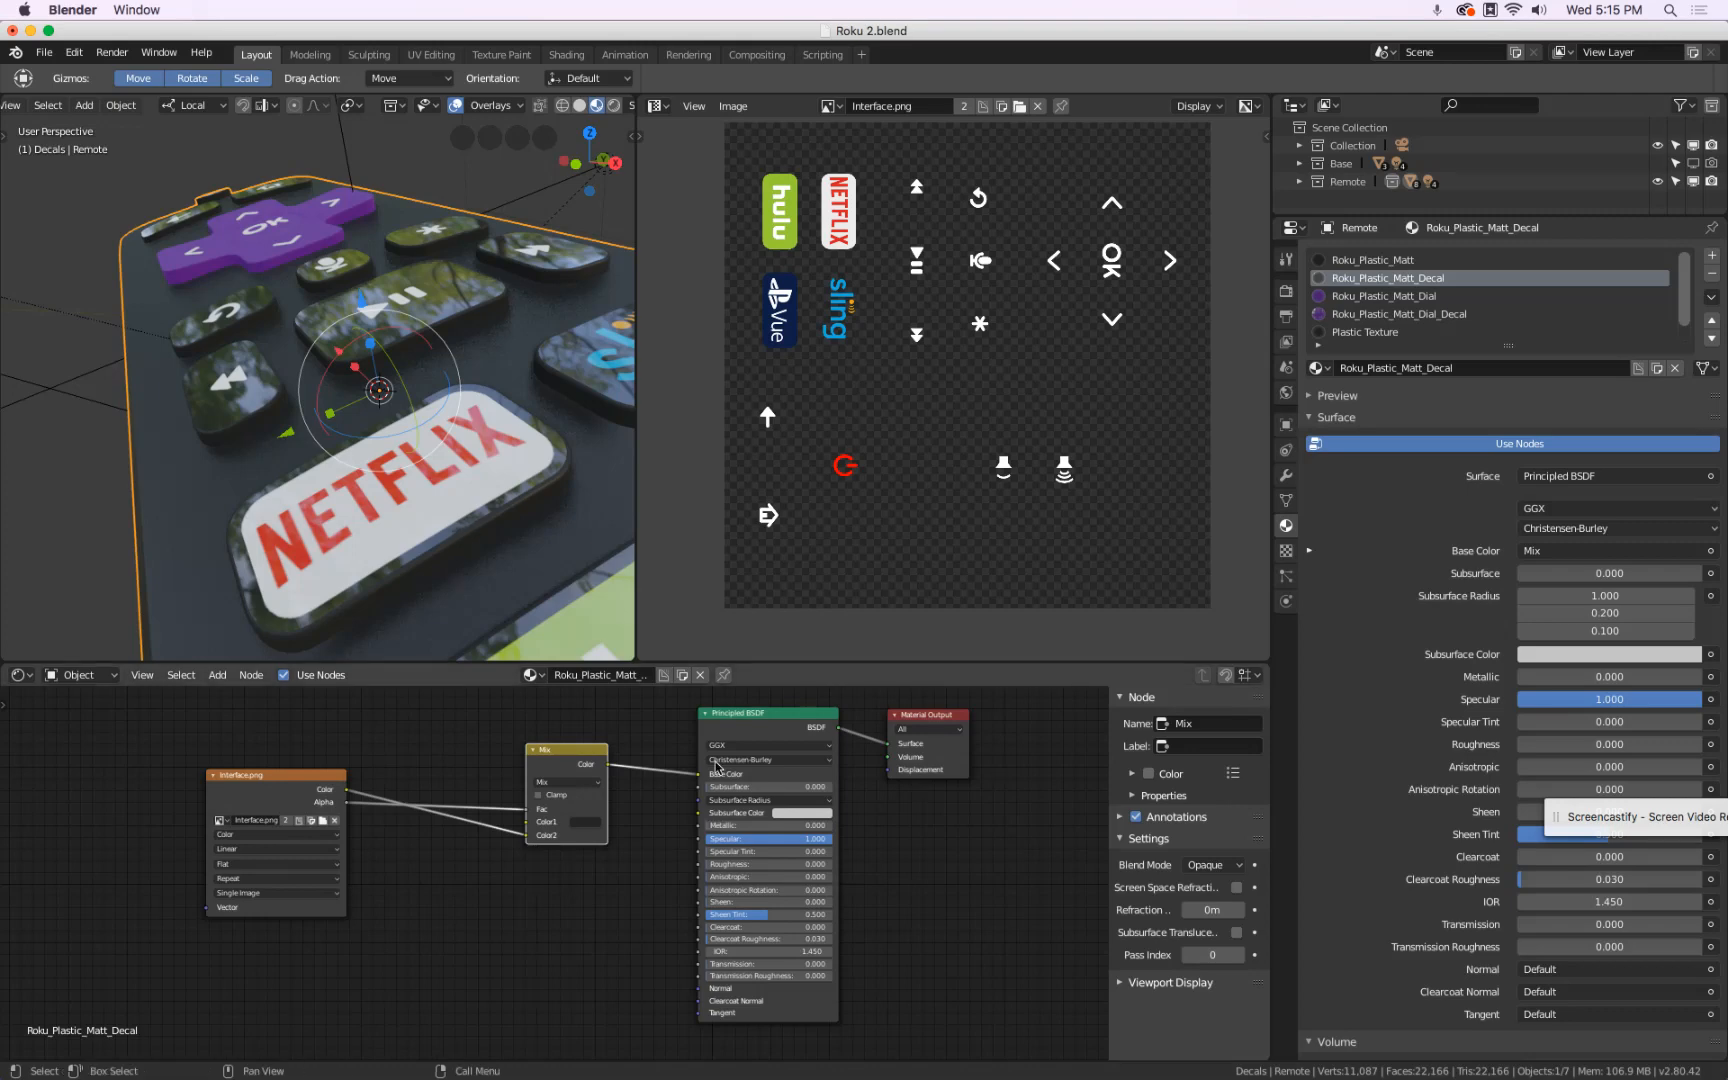
- Set the decal material's Principled BSDF back to a specular of 0.2 and a roughness of 0.5
scroll(770, 850, up, 3)
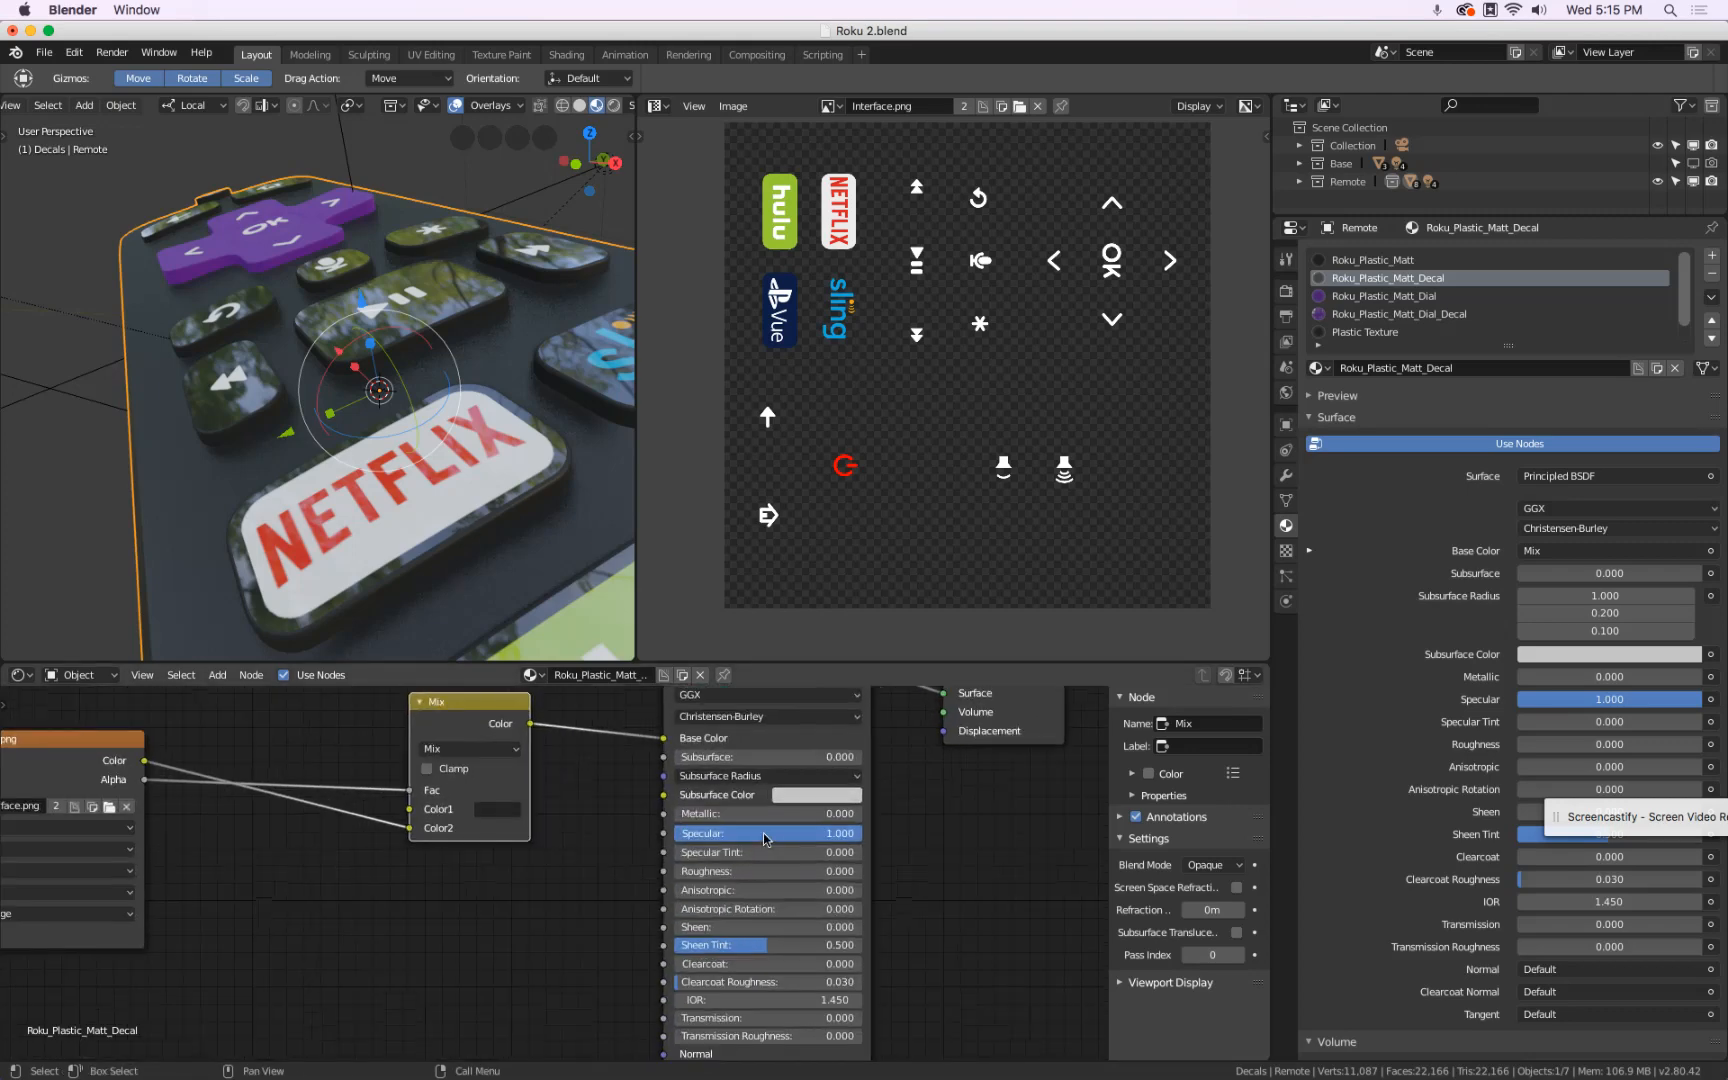
click(763, 833)
text(0.2)
key(Return)
click(770, 871)
text(0.5)
key(Return)
- Move the Material Output node away from the Principled BSDF and add a second Principled BSDF below the first
scroll(770, 875, down, 3)
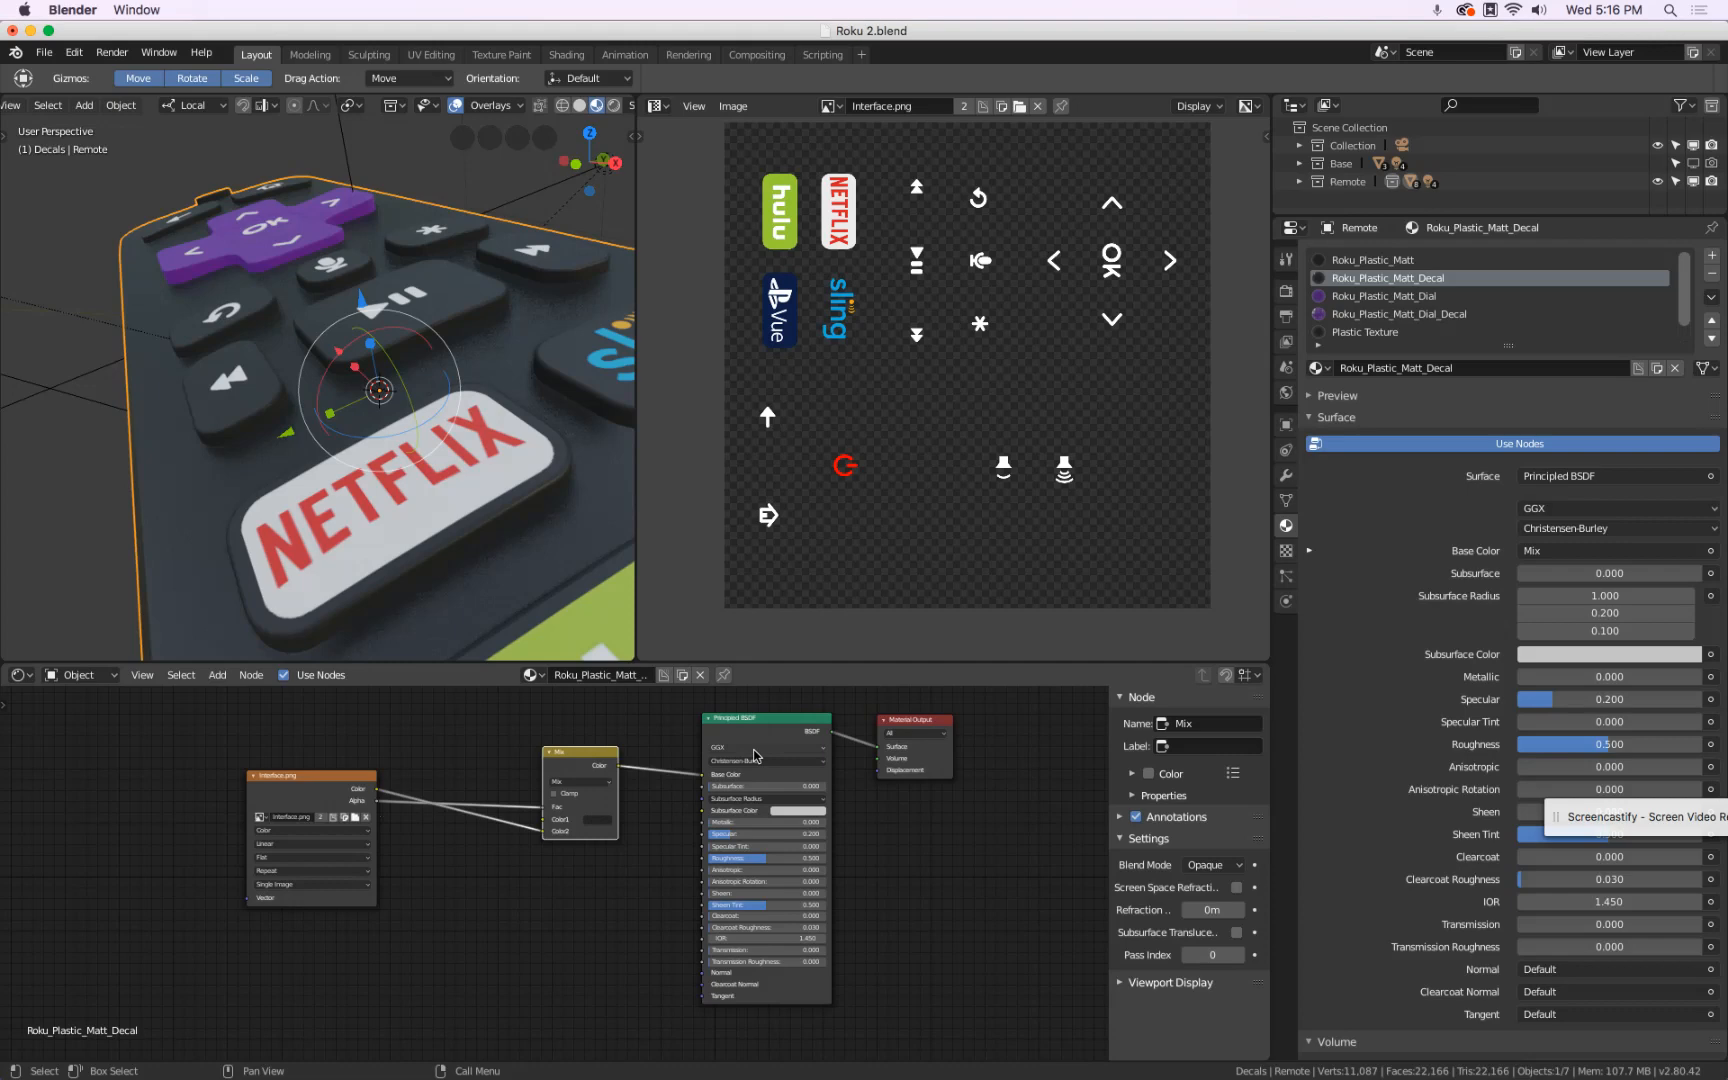
middle_drag(937, 876, 851, 868)
drag(830, 712, 1034, 710)
scroll(917, 851, down, 1)
middle_drag(916, 849, 884, 813)
scroll(871, 800, down, 2)
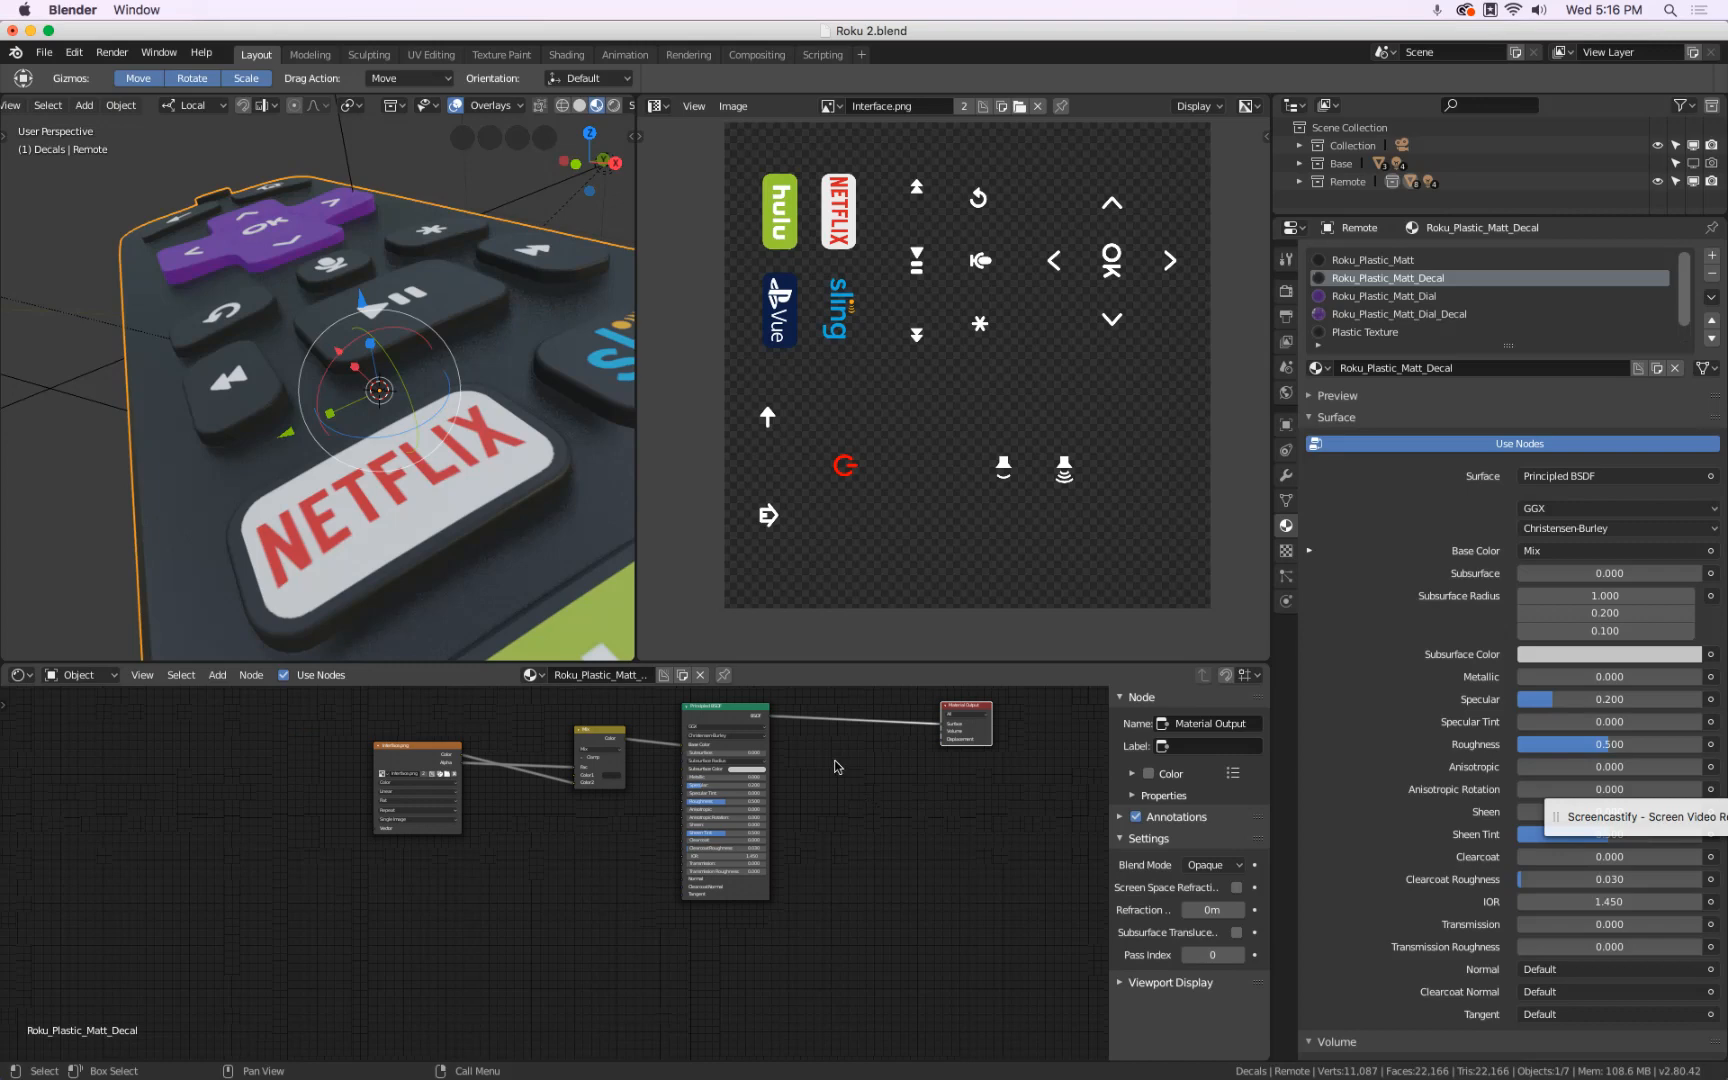
key(shift+a)
mouse_move(838, 766)
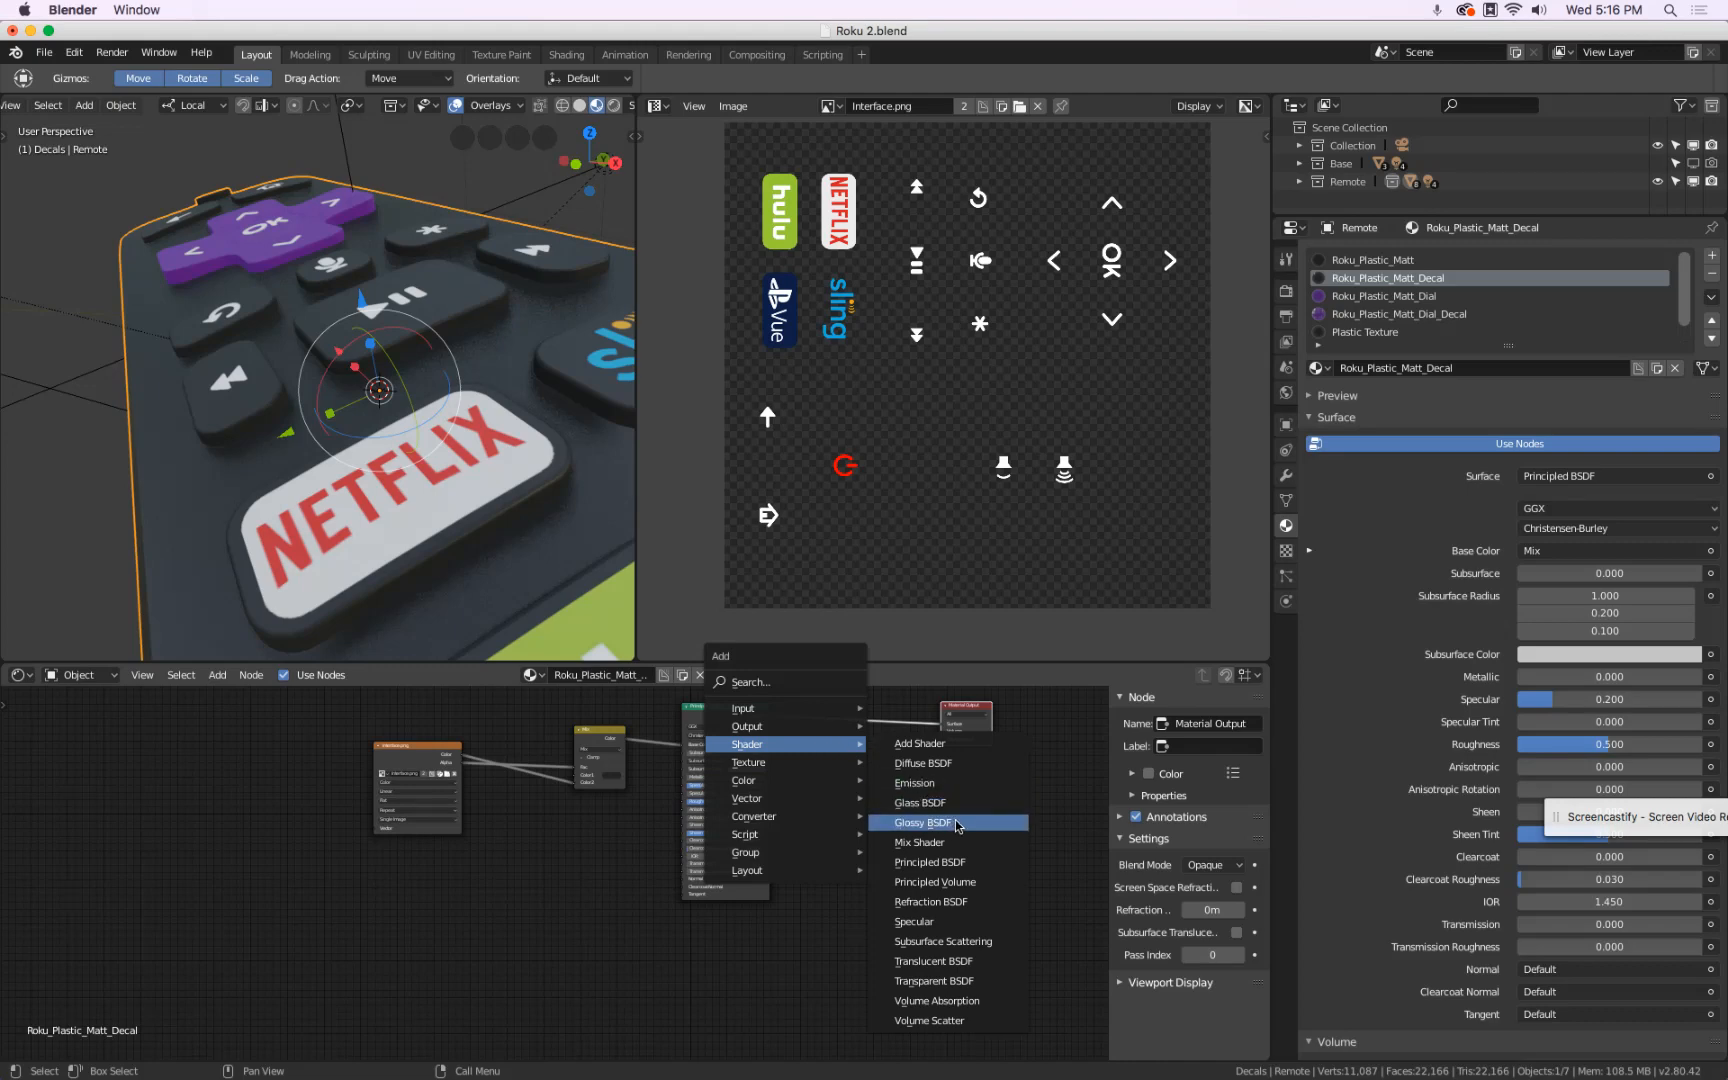
click(1000, 875)
click(688, 907)
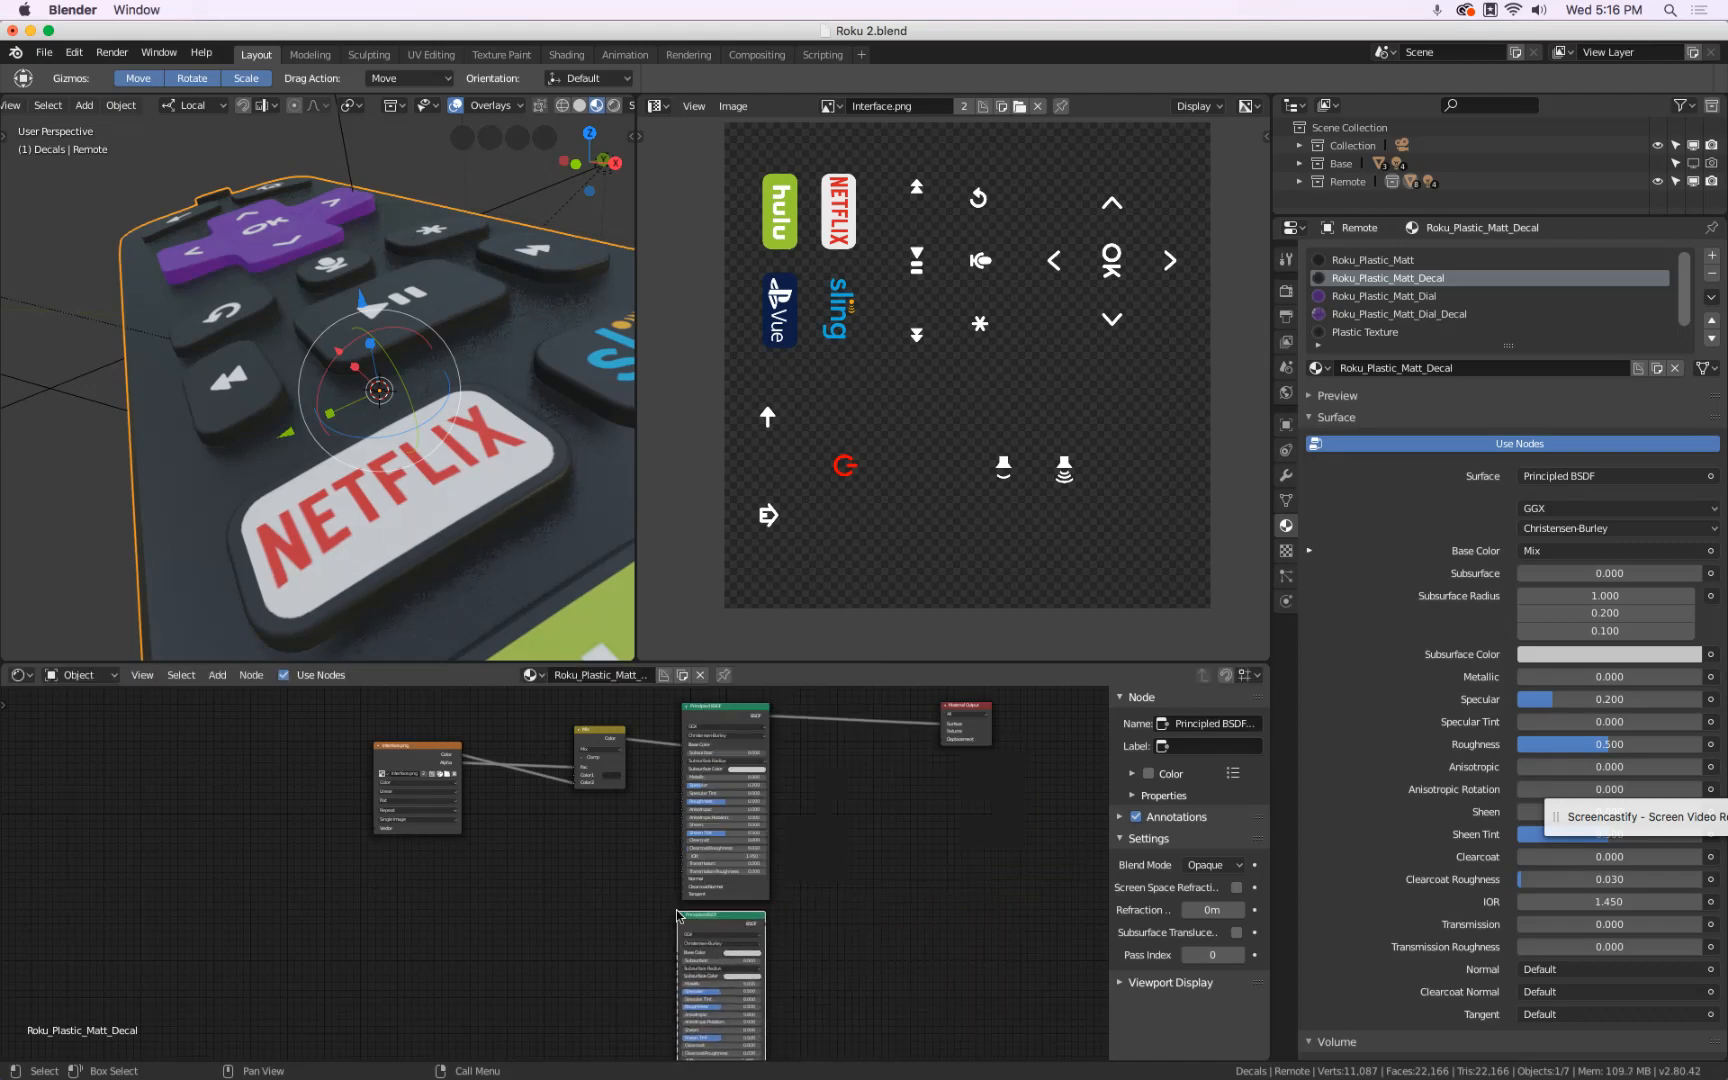
- Enlarge the node editor, add a Mix Shader combining both Principled BSDFs, and connect it to the Material Output's surface
scroll(860, 860, down, 2)
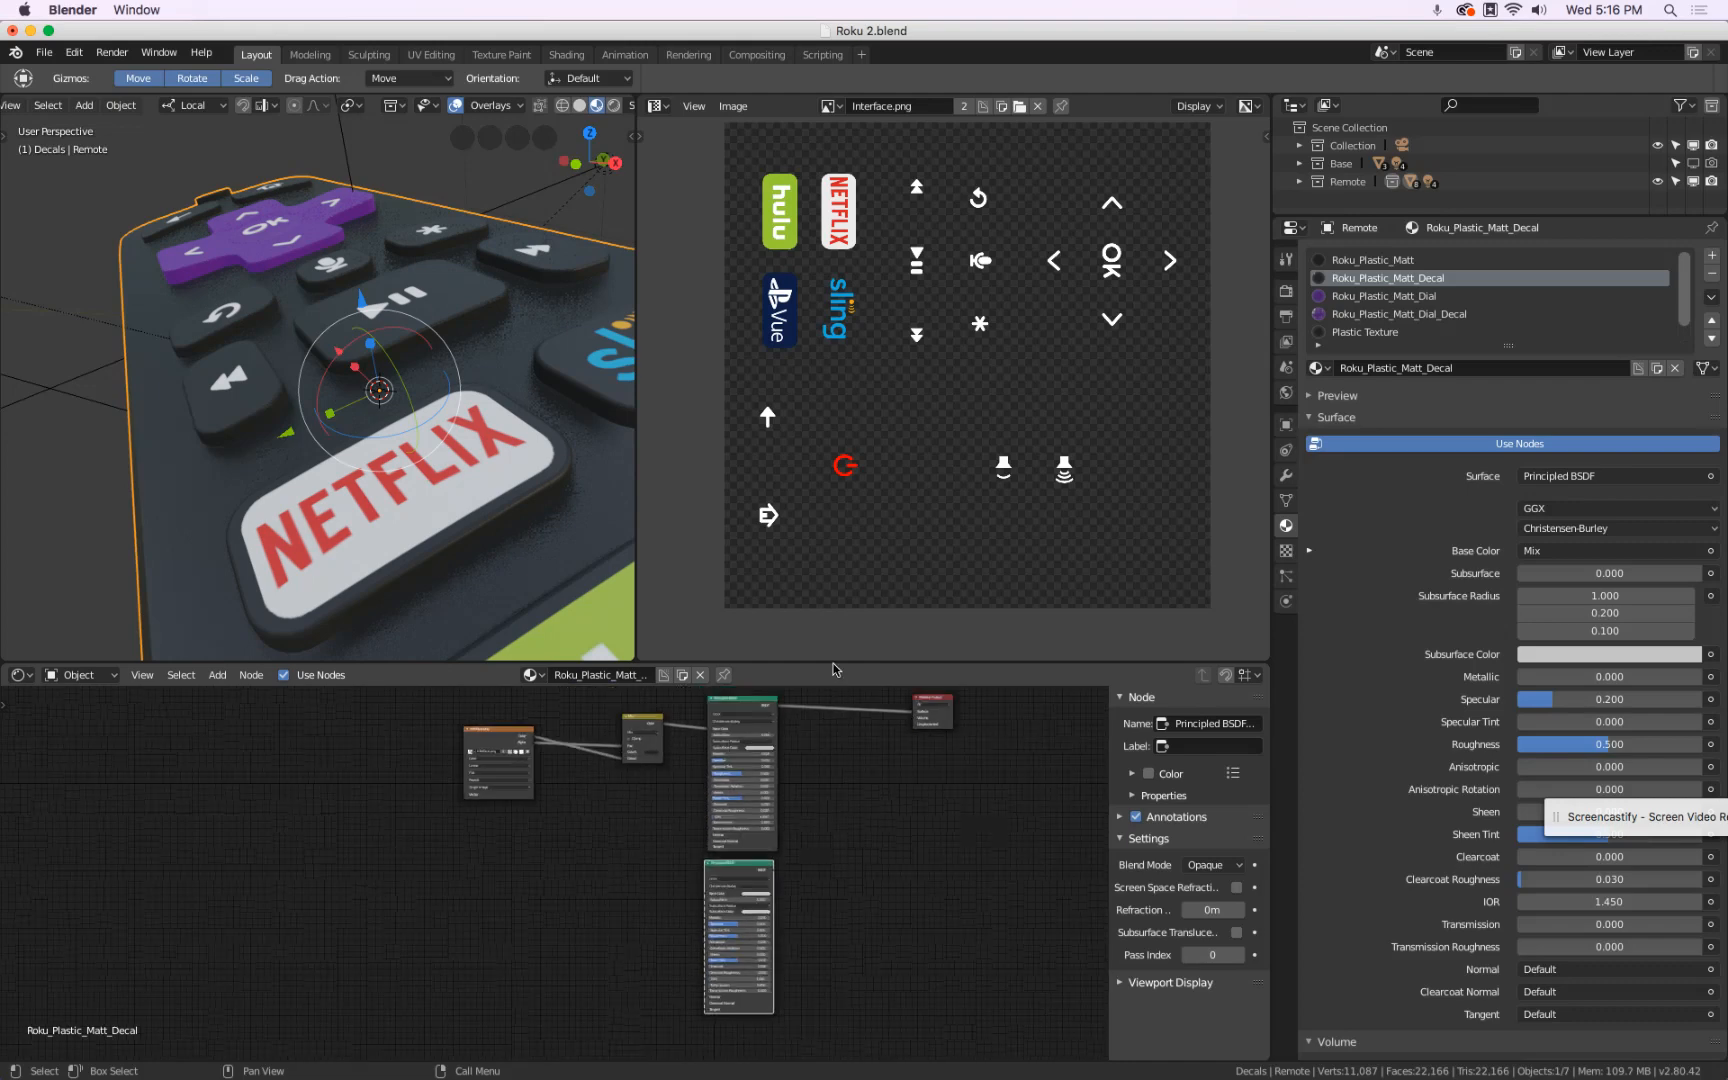
drag(834, 663, 832, 274)
scroll(830, 594, up, 3)
scroll(830, 598, up, 3)
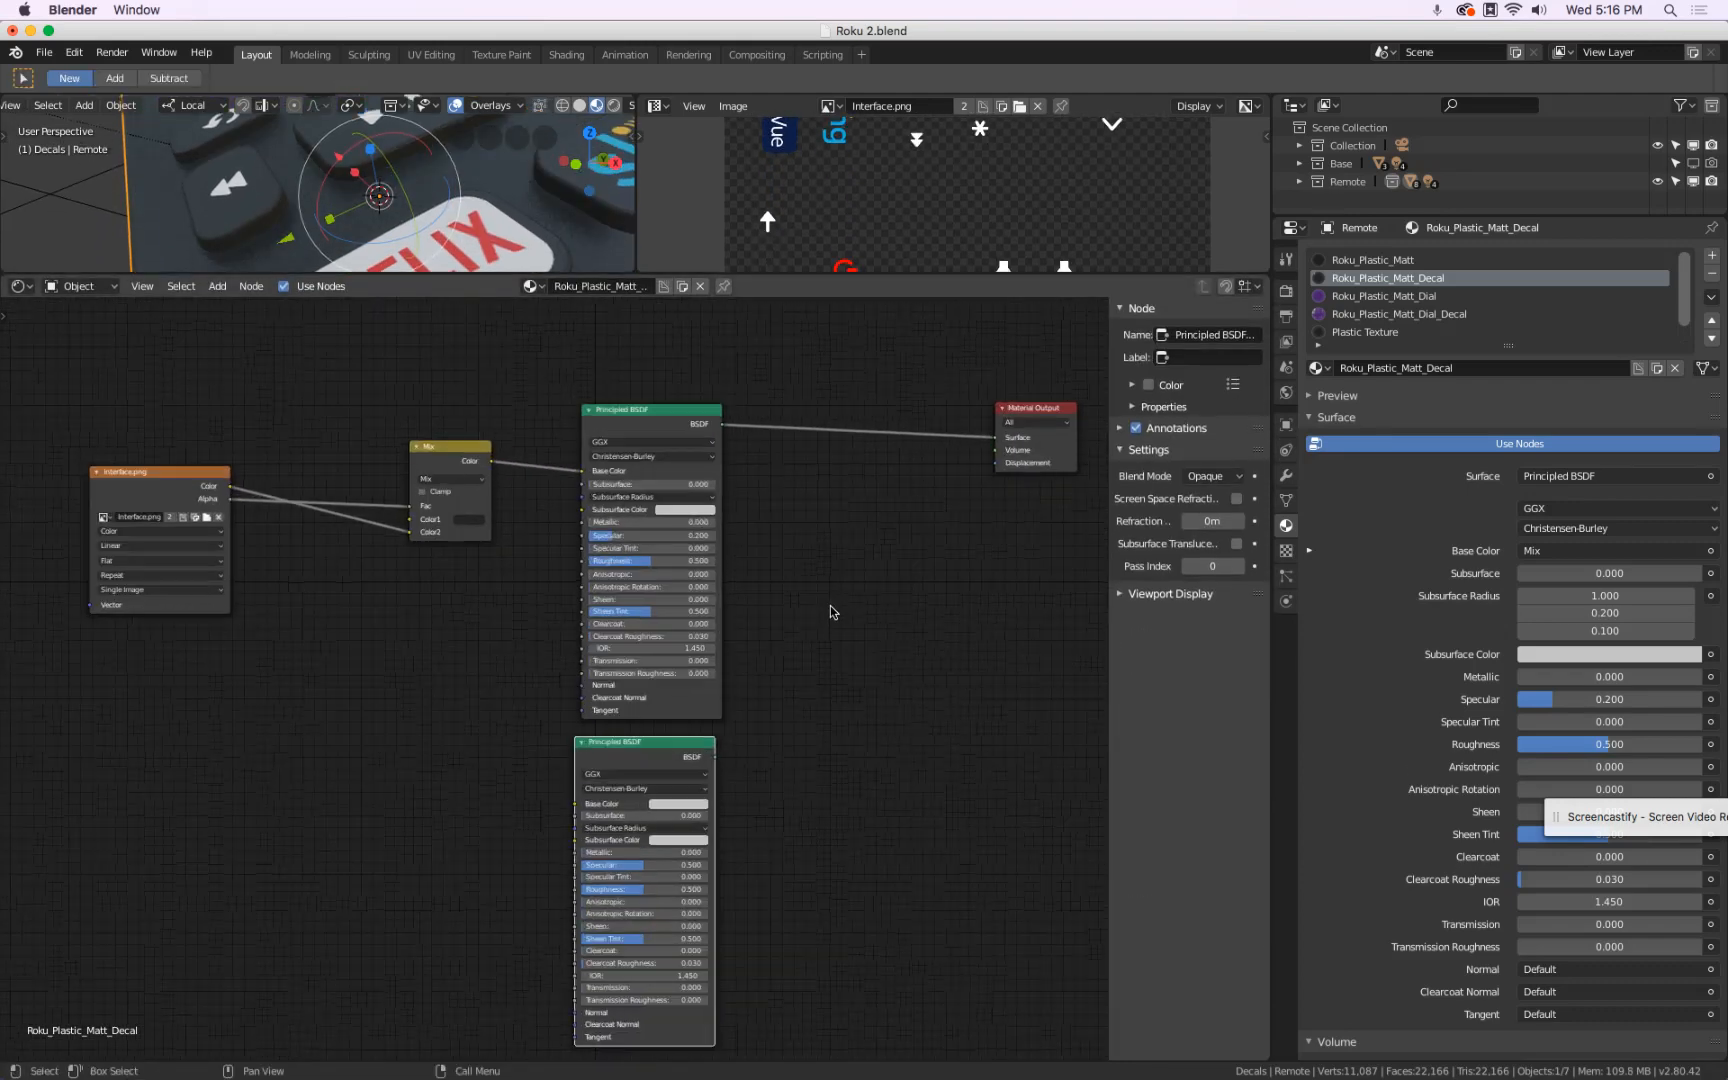
key(shift+a)
mouse_move(805, 571)
click(921, 679)
click(815, 662)
drag(811, 704, 699, 392)
drag(921, 650, 1013, 389)
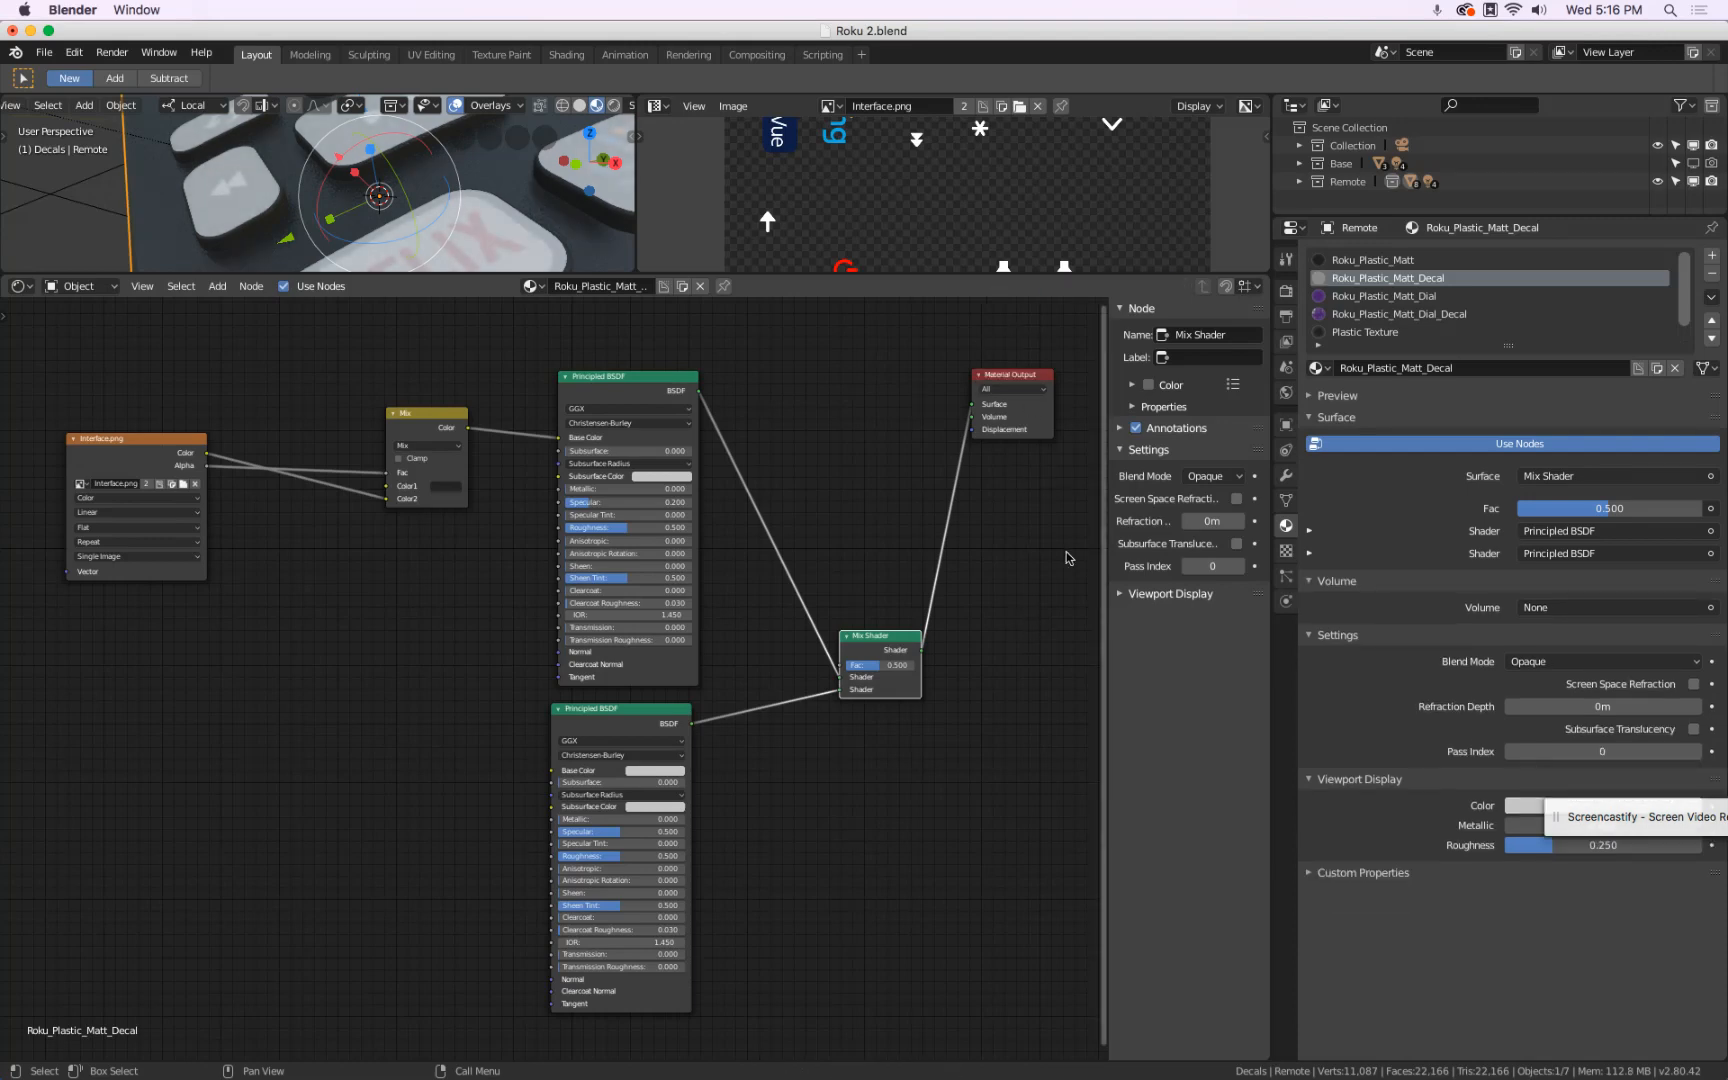
drag(1022, 382, 1047, 548)
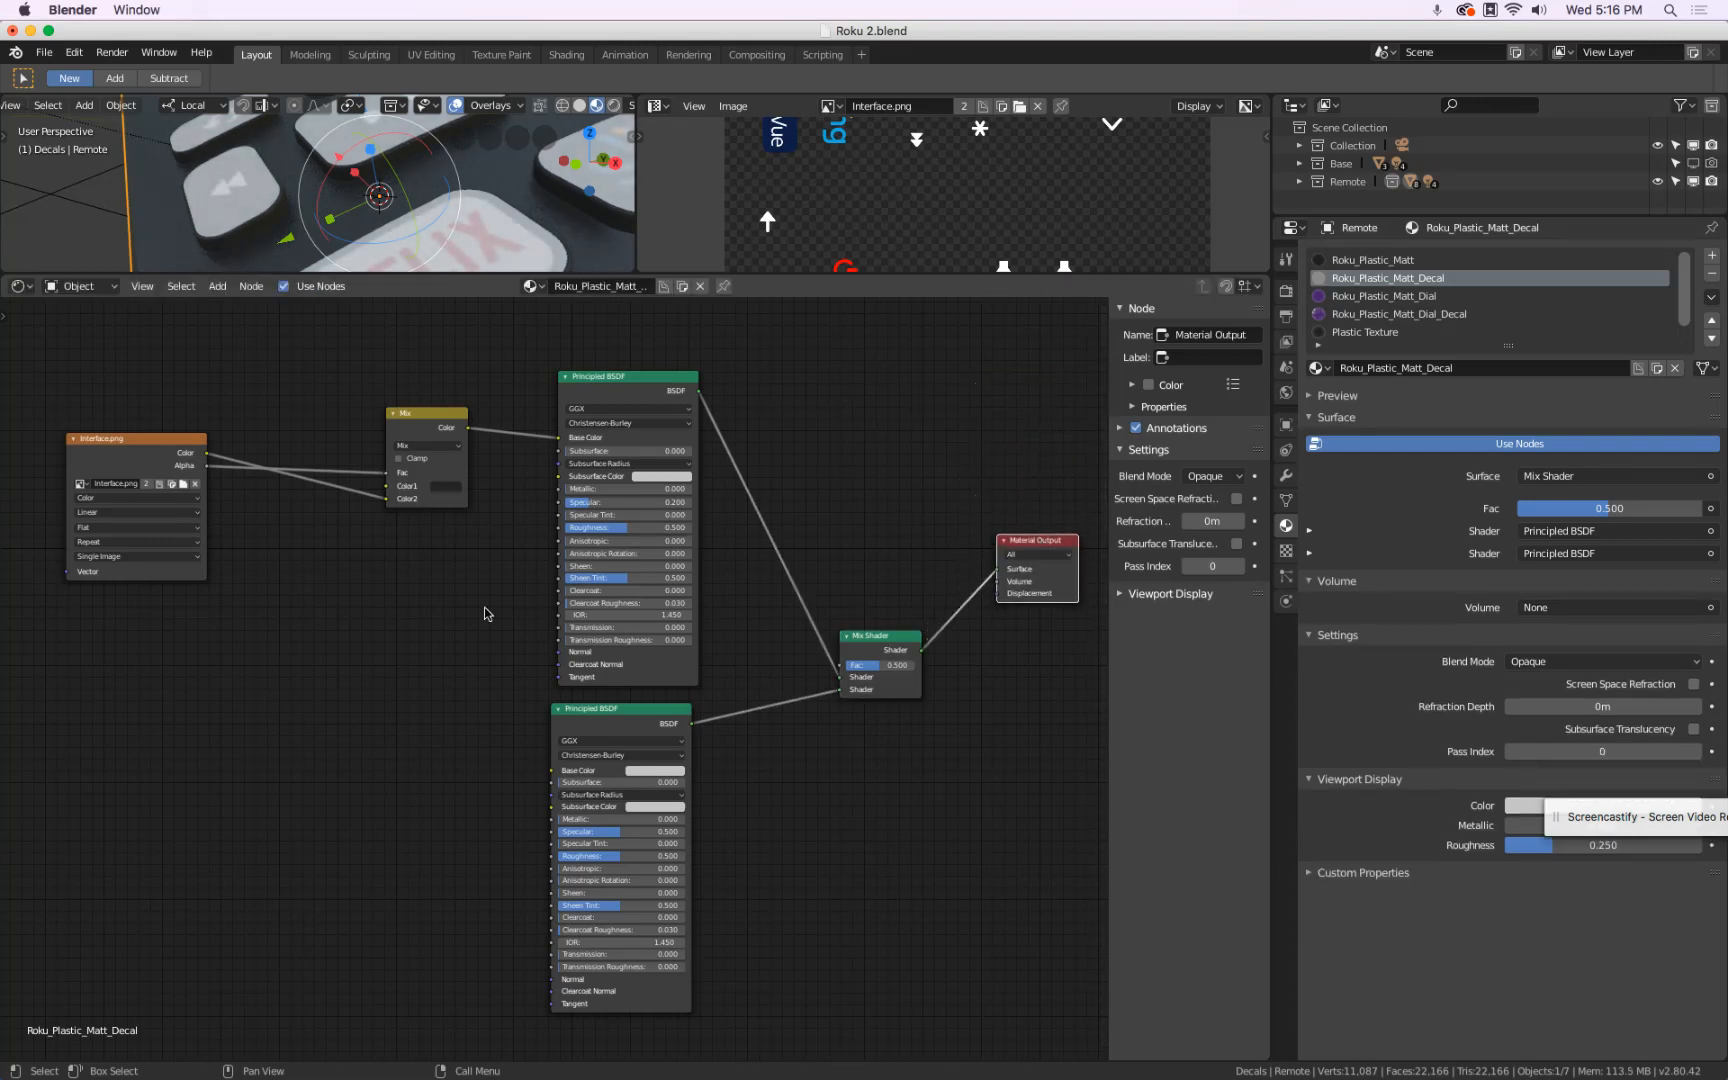
- Drive the Mix Shader's factor with the alpha of Interface.png and swap its two shader inputs
scroll(470, 625, left, 1)
drag(240, 467, 872, 671)
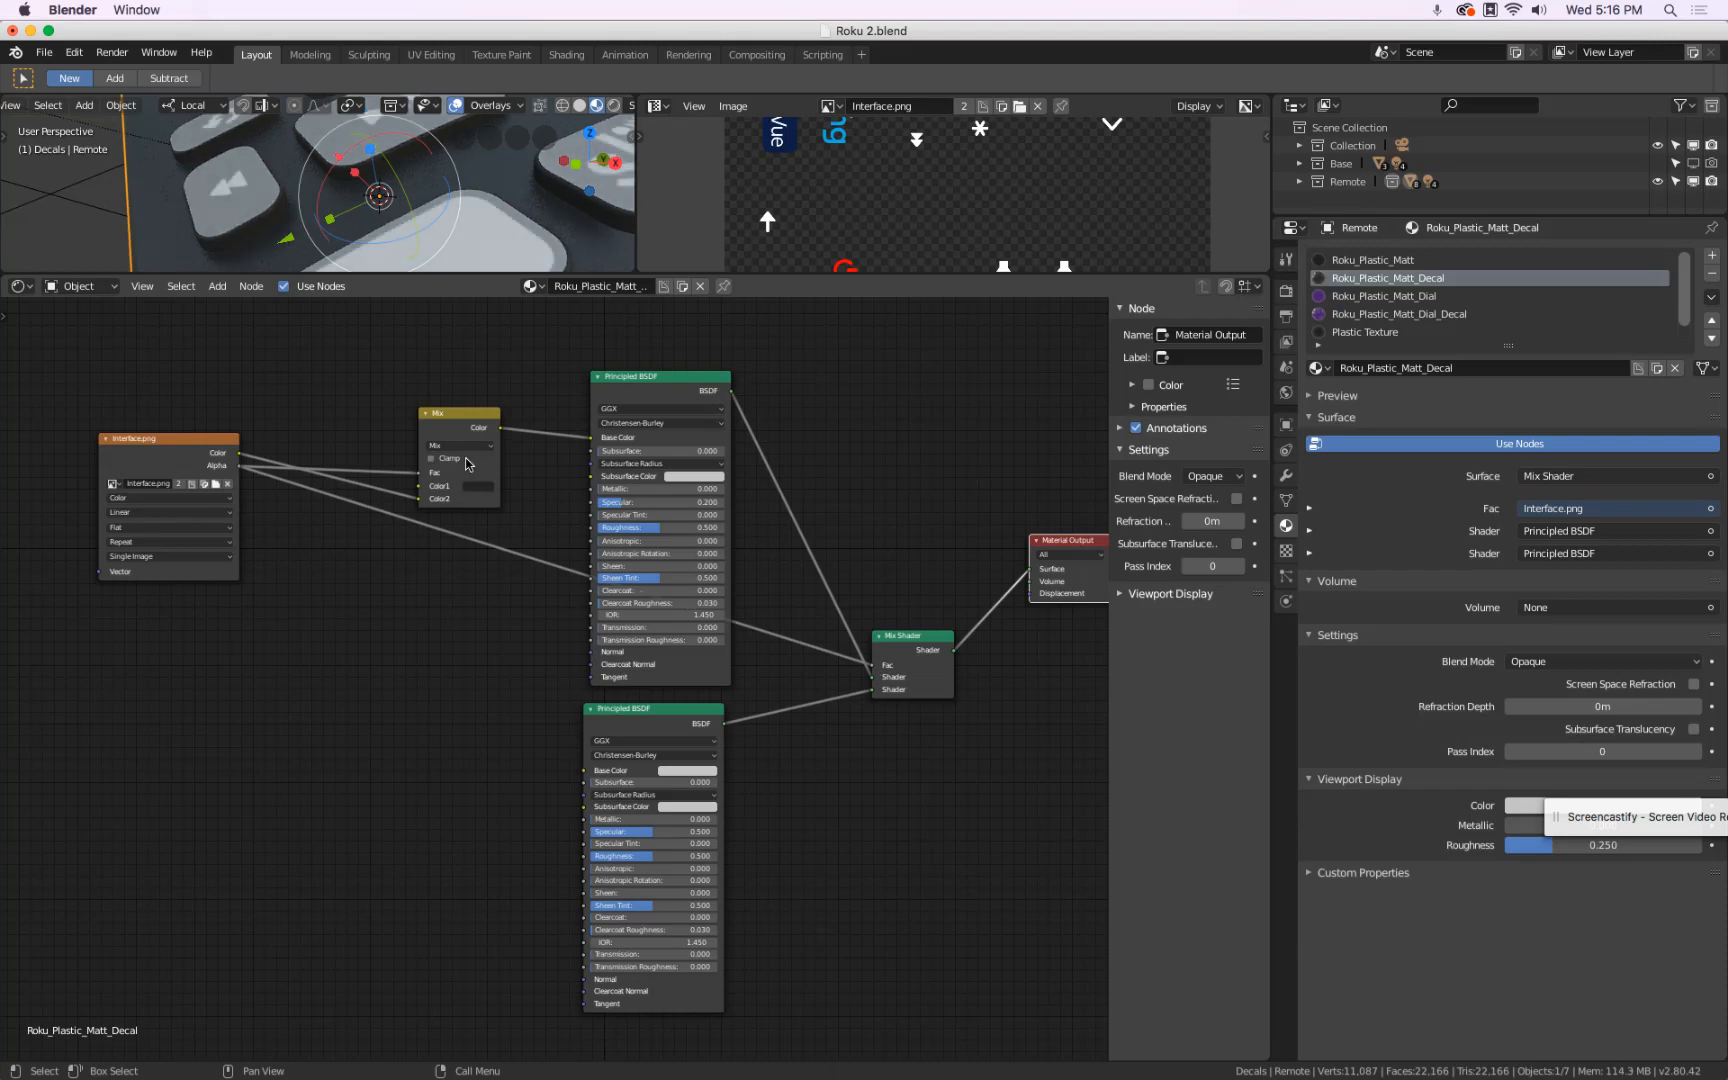
scroll(373, 190, down, 10)
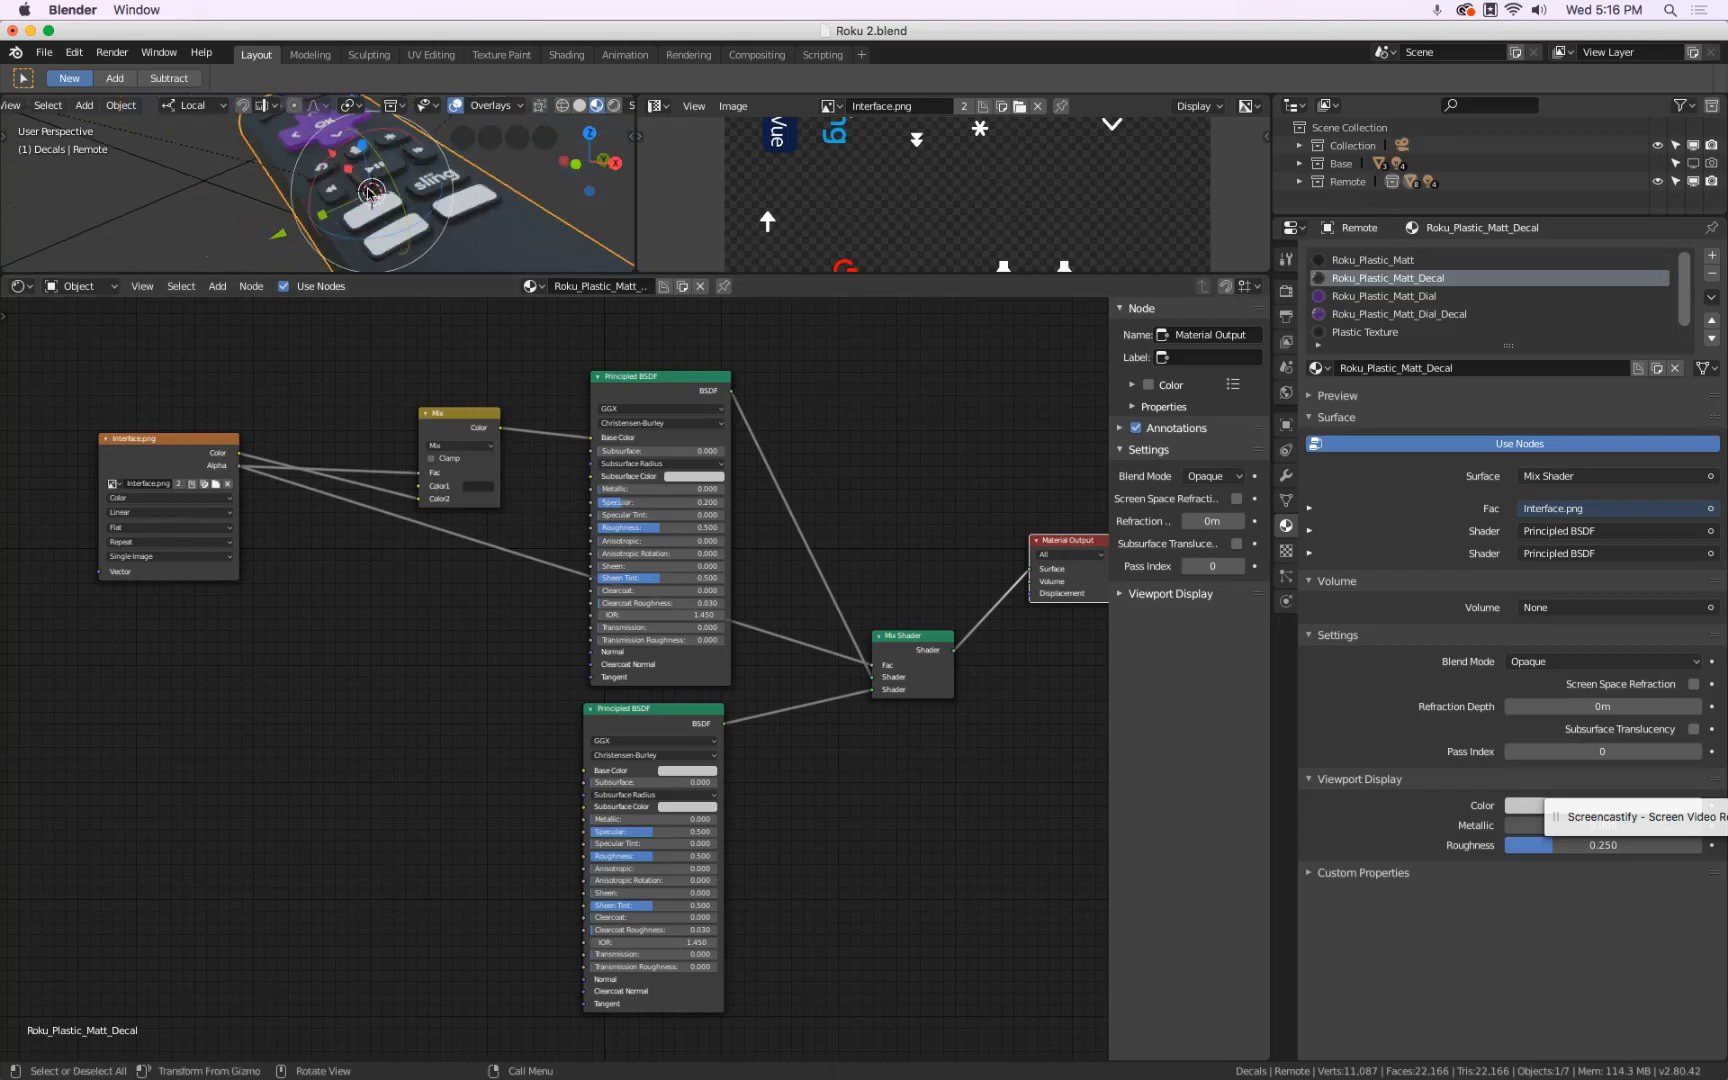
scroll(367, 195, up, 4)
scroll(372, 644, up, 3)
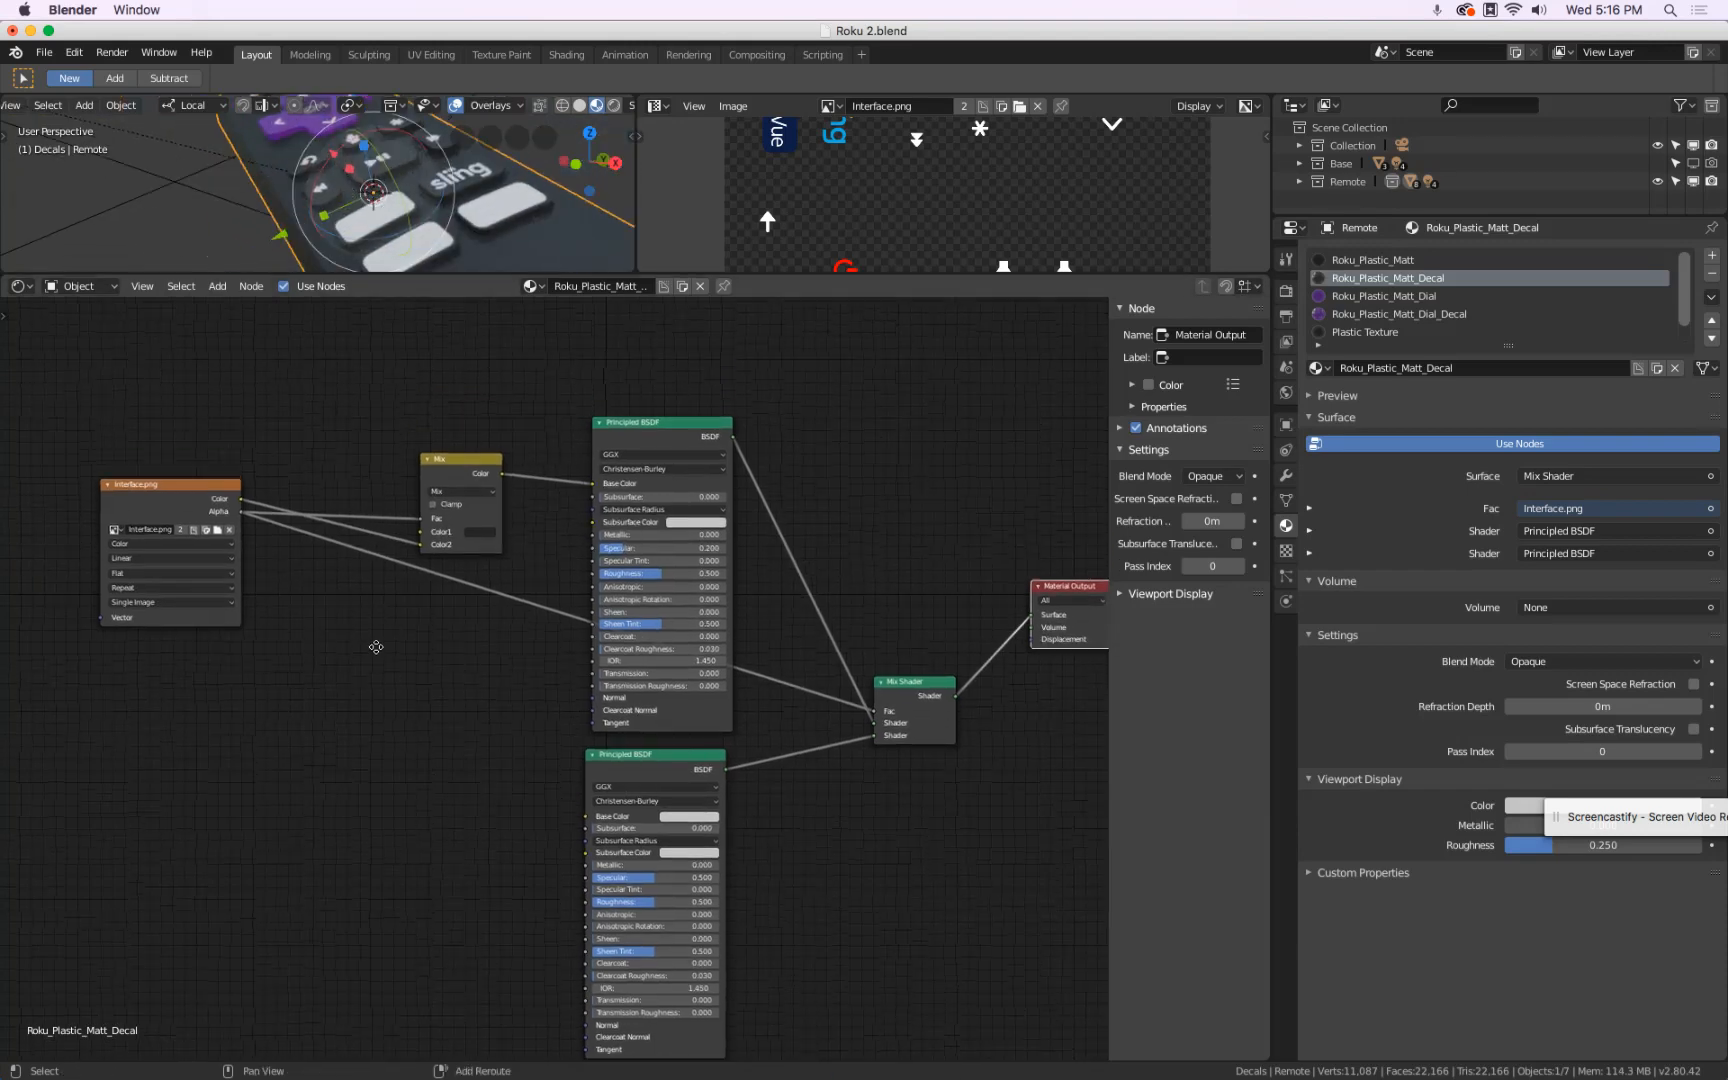
mouse_move(271, 203)
middle_down()
mouse_move(330, 244)
mouse_move(298, 219)
middle_up()
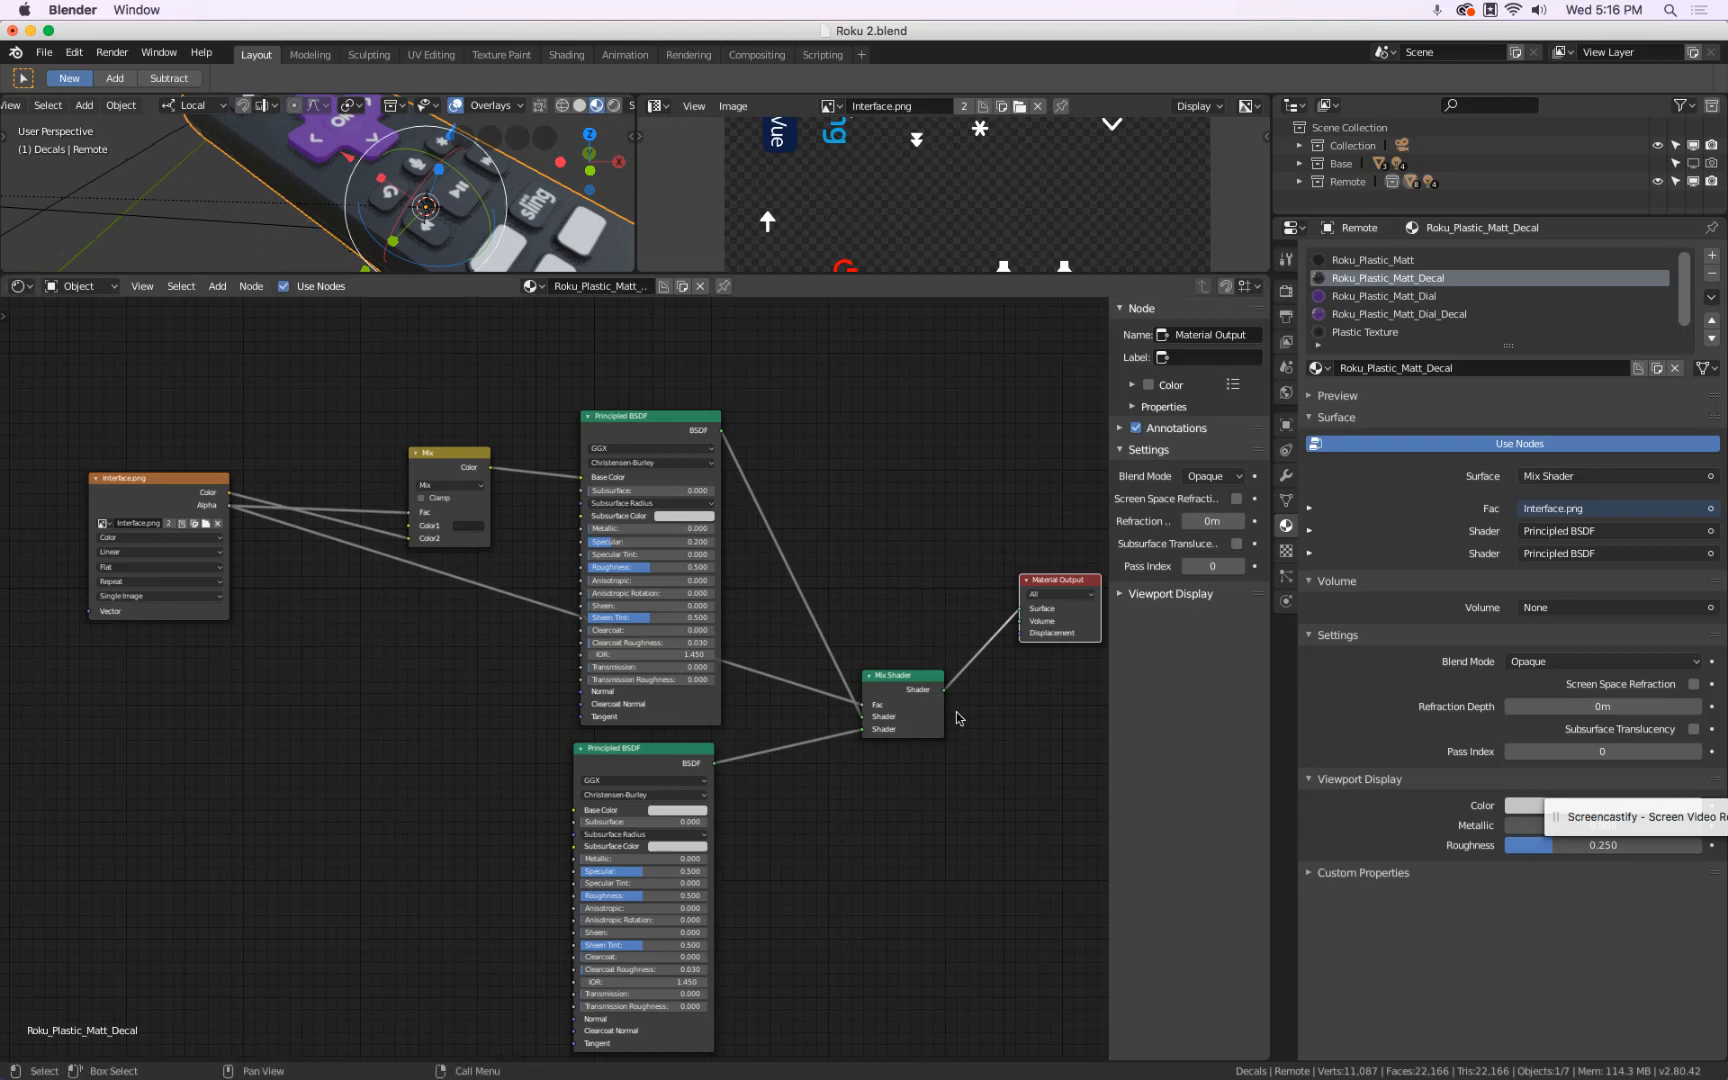
drag(863, 730, 863, 717)
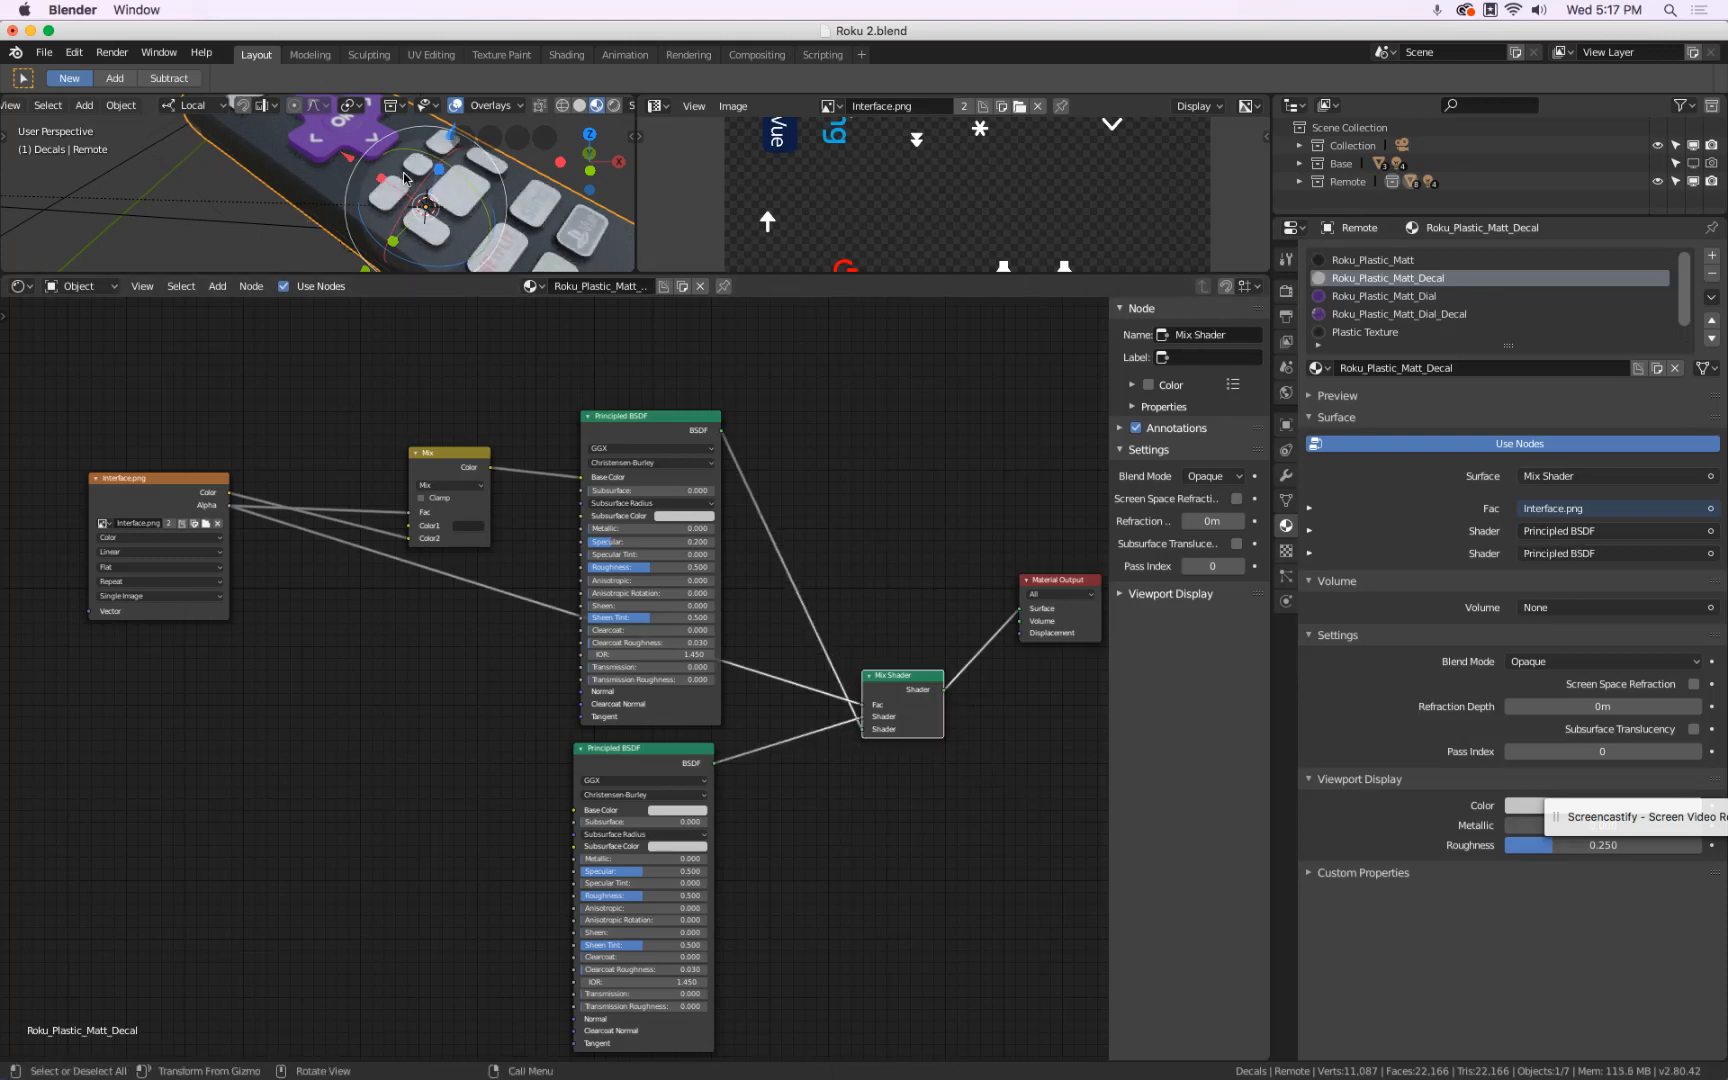
middle_drag(404, 184, 425, 232)
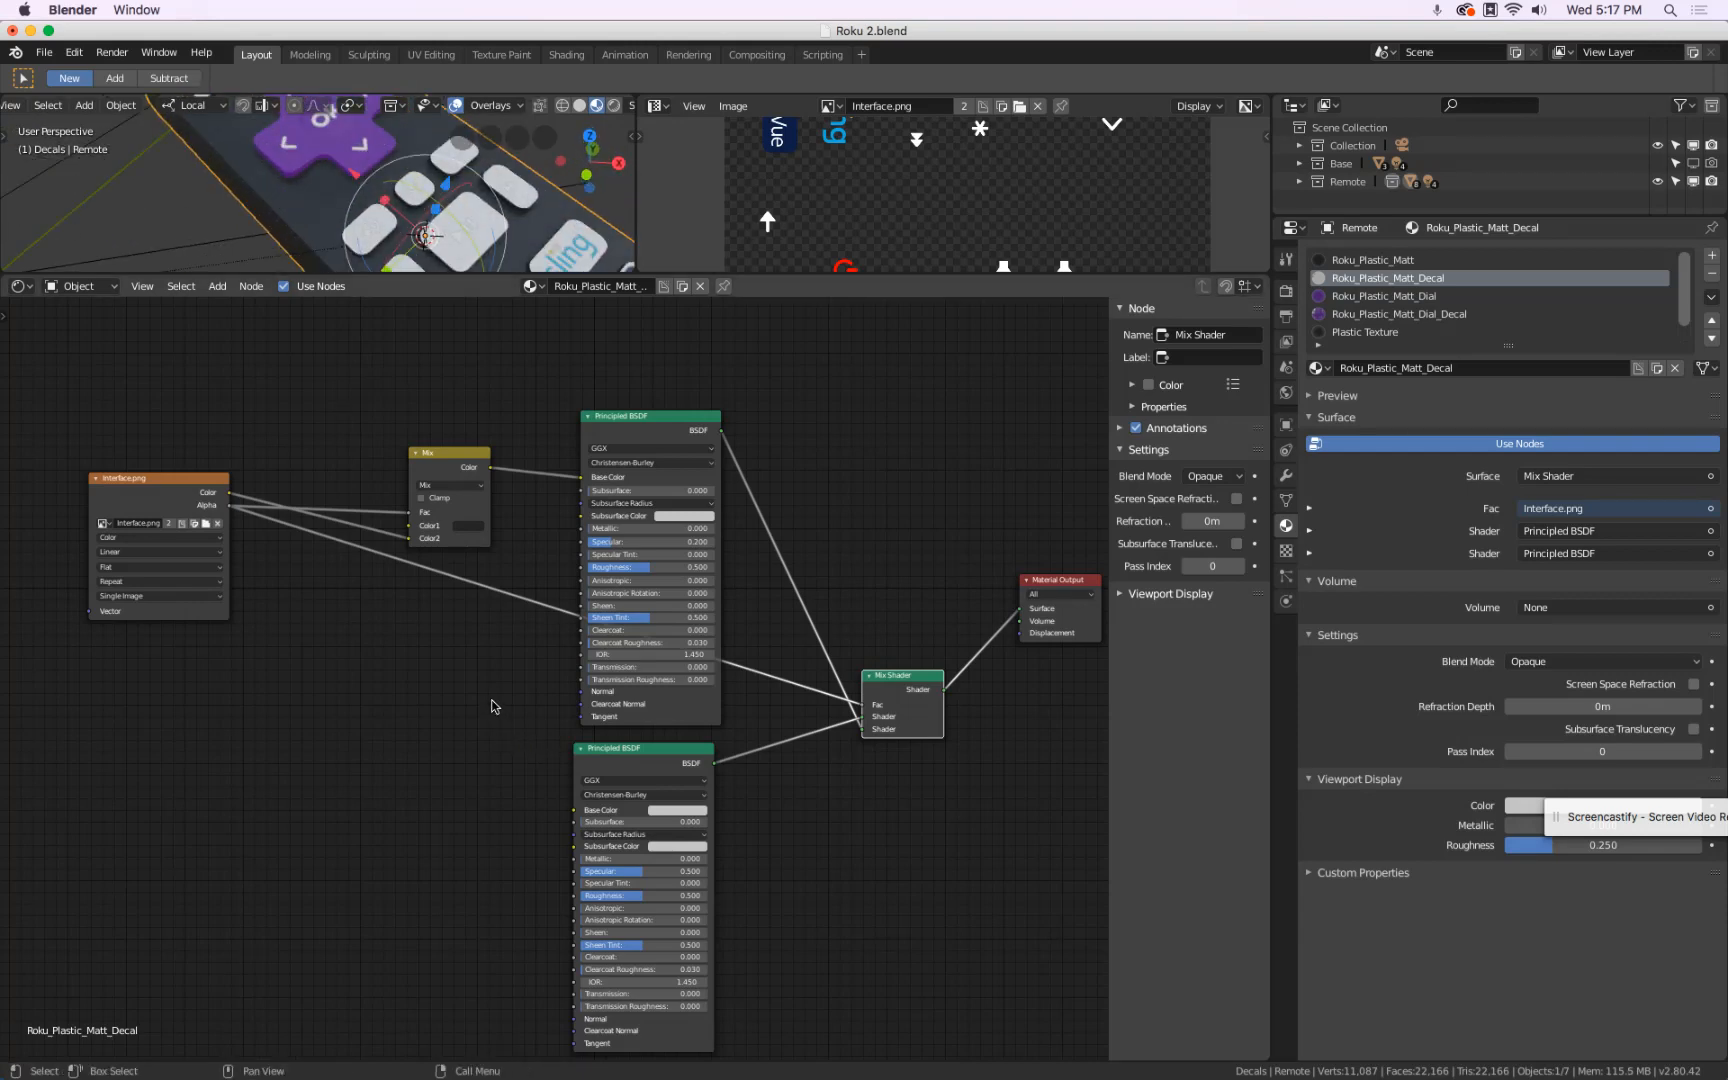
- Copy the Mix node's dark Color1 to the second Principled BSDF's base color and set that shader's specular to 0.2
mouse_move(431, 655)
middle_down()
mouse_move(428, 692)
mouse_move(416, 666)
middle_up()
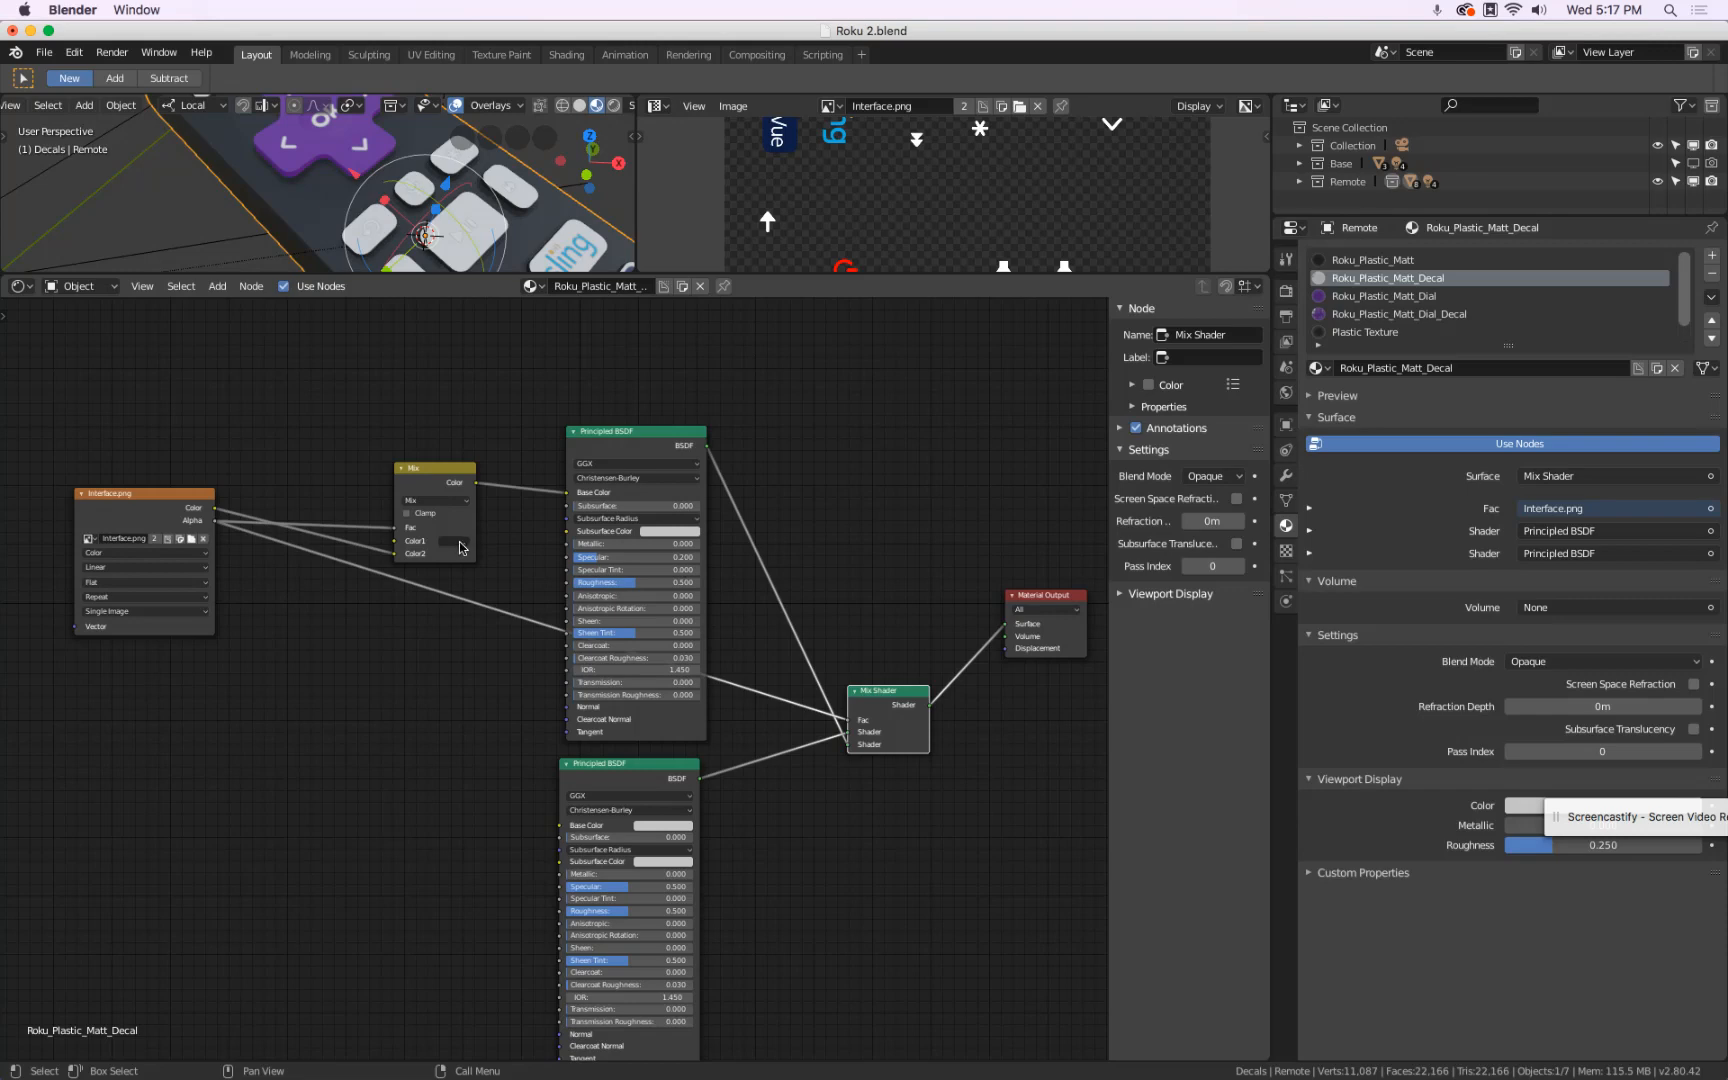
drag(521, 724, 655, 828)
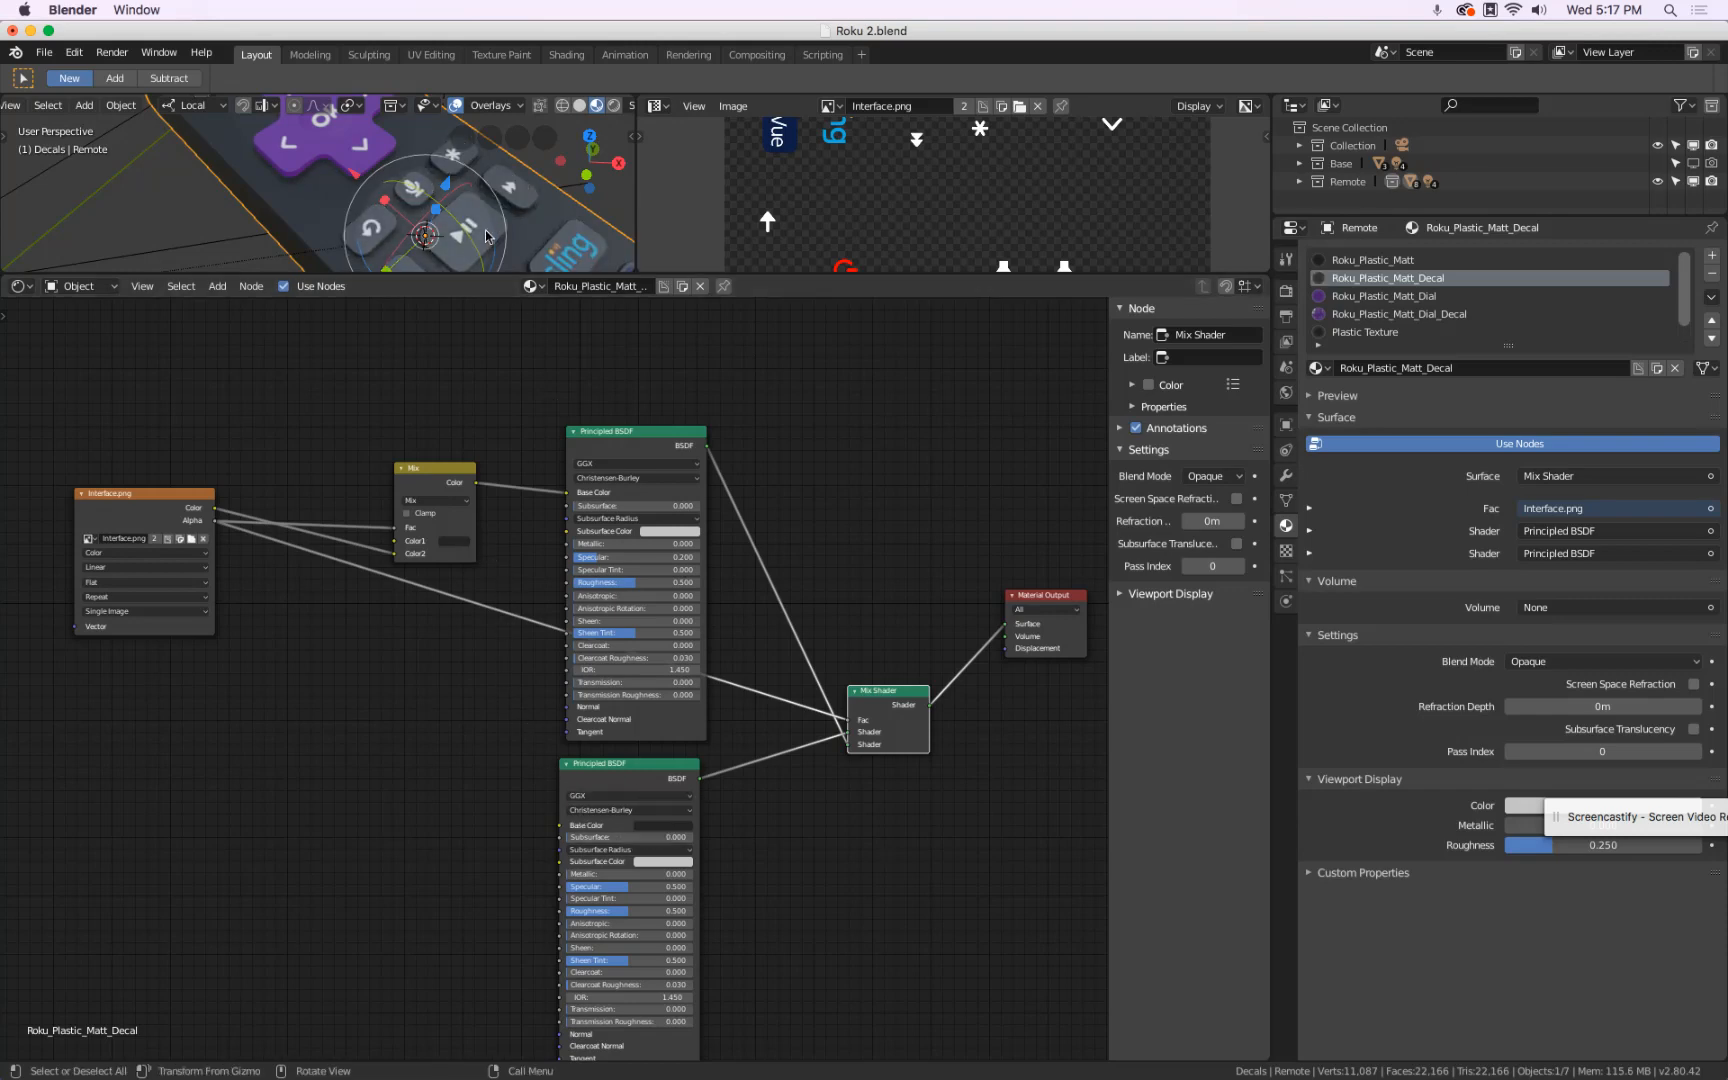
scroll(443, 195, up, 3)
scroll(660, 898, up, 3)
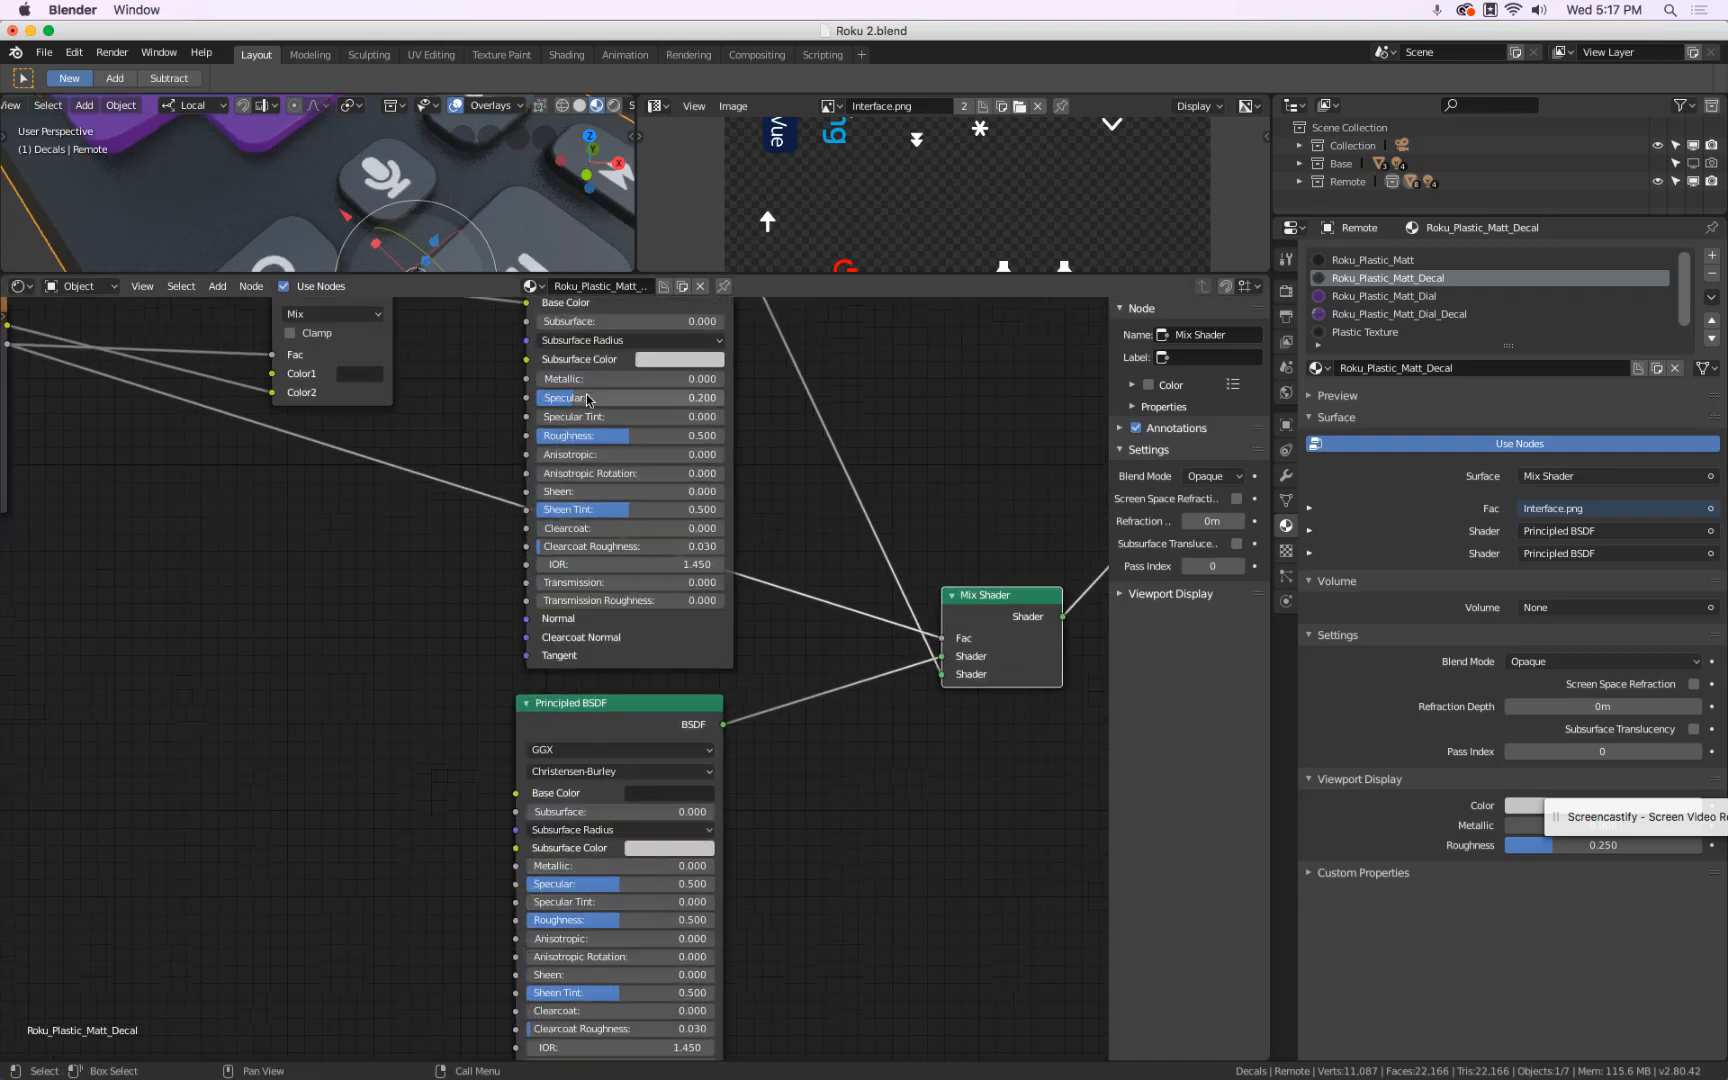
click(572, 884)
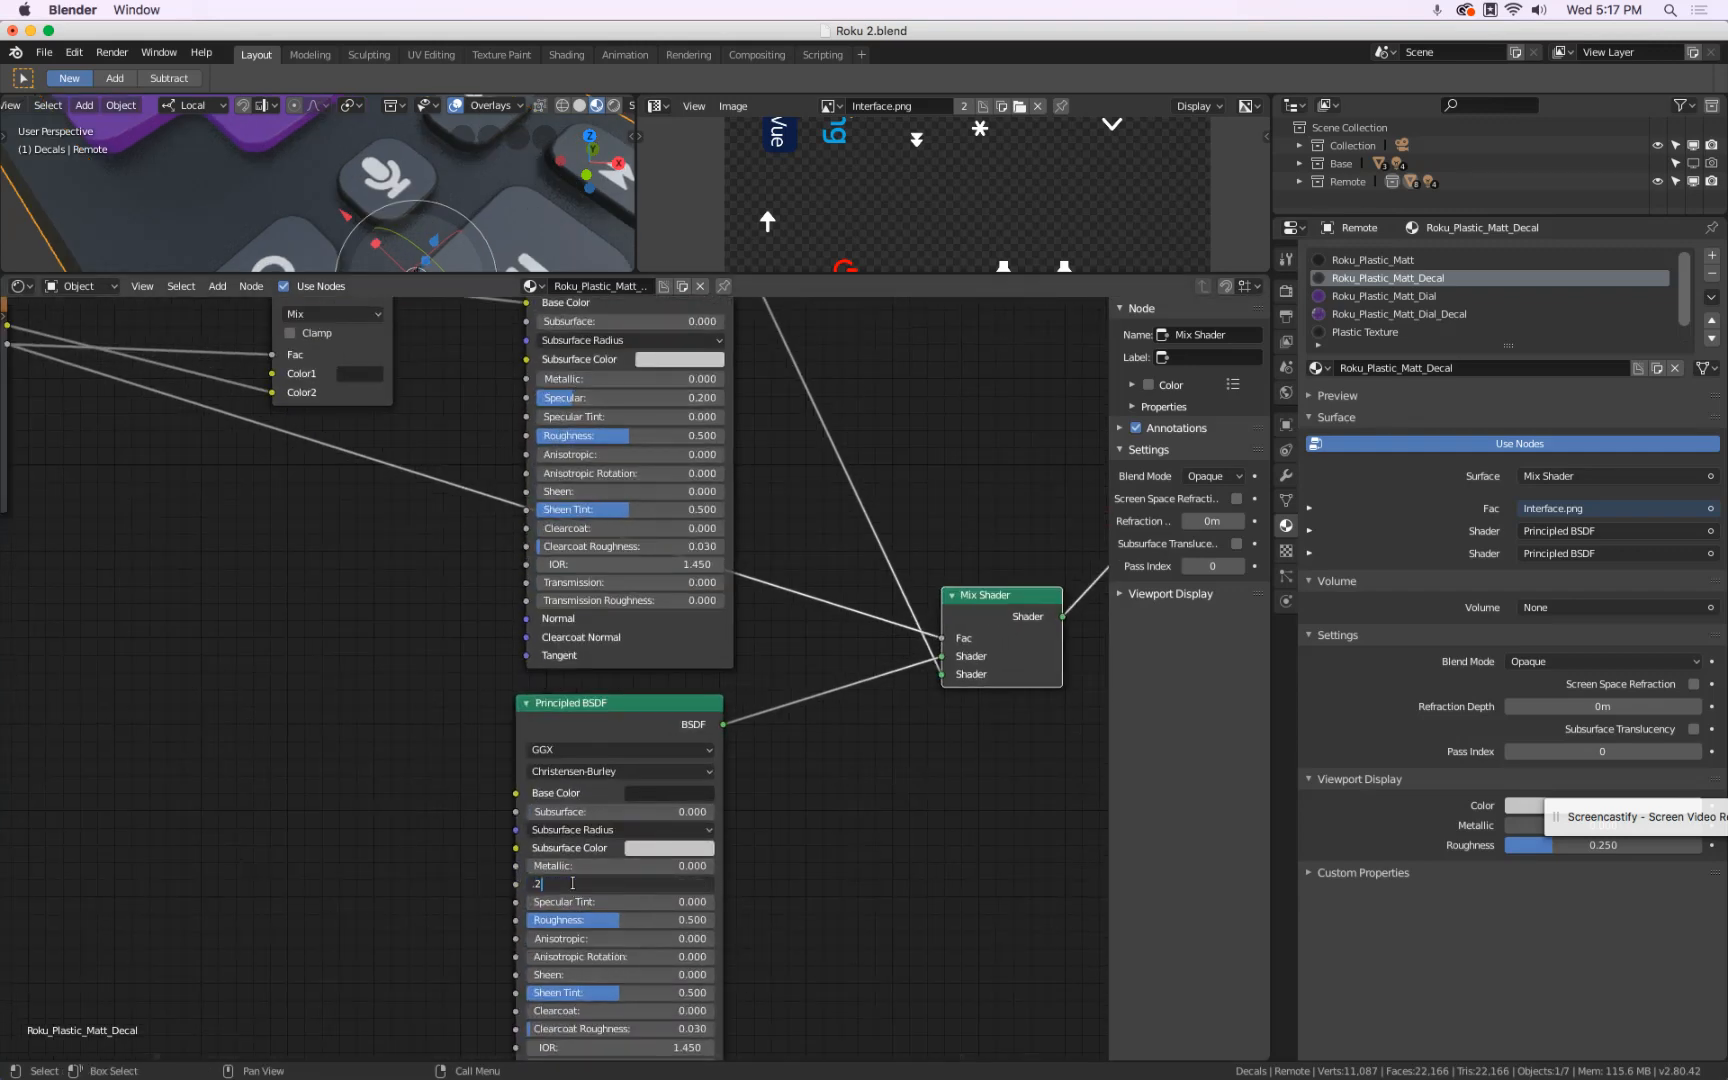
text(.2)
key(Return)
scroll(352, 716, down, 3)
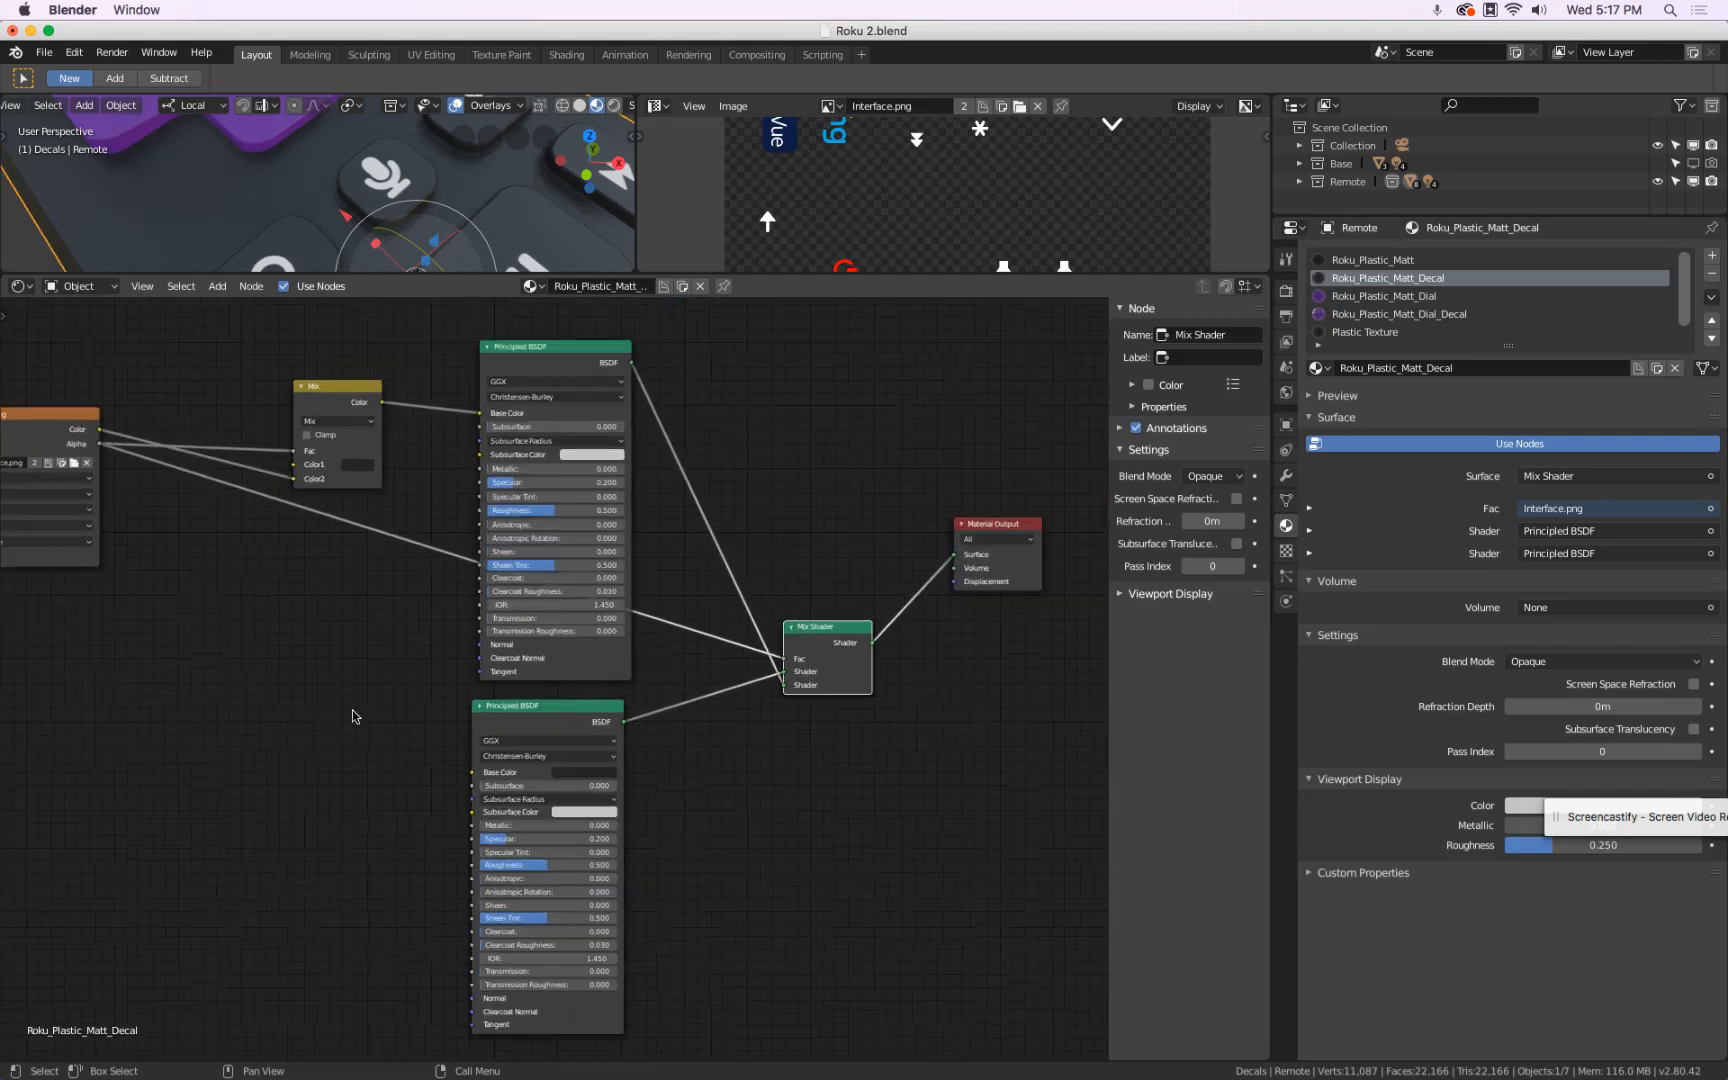
scroll(355, 717, down, 1)
scroll(390, 235, down, 4)
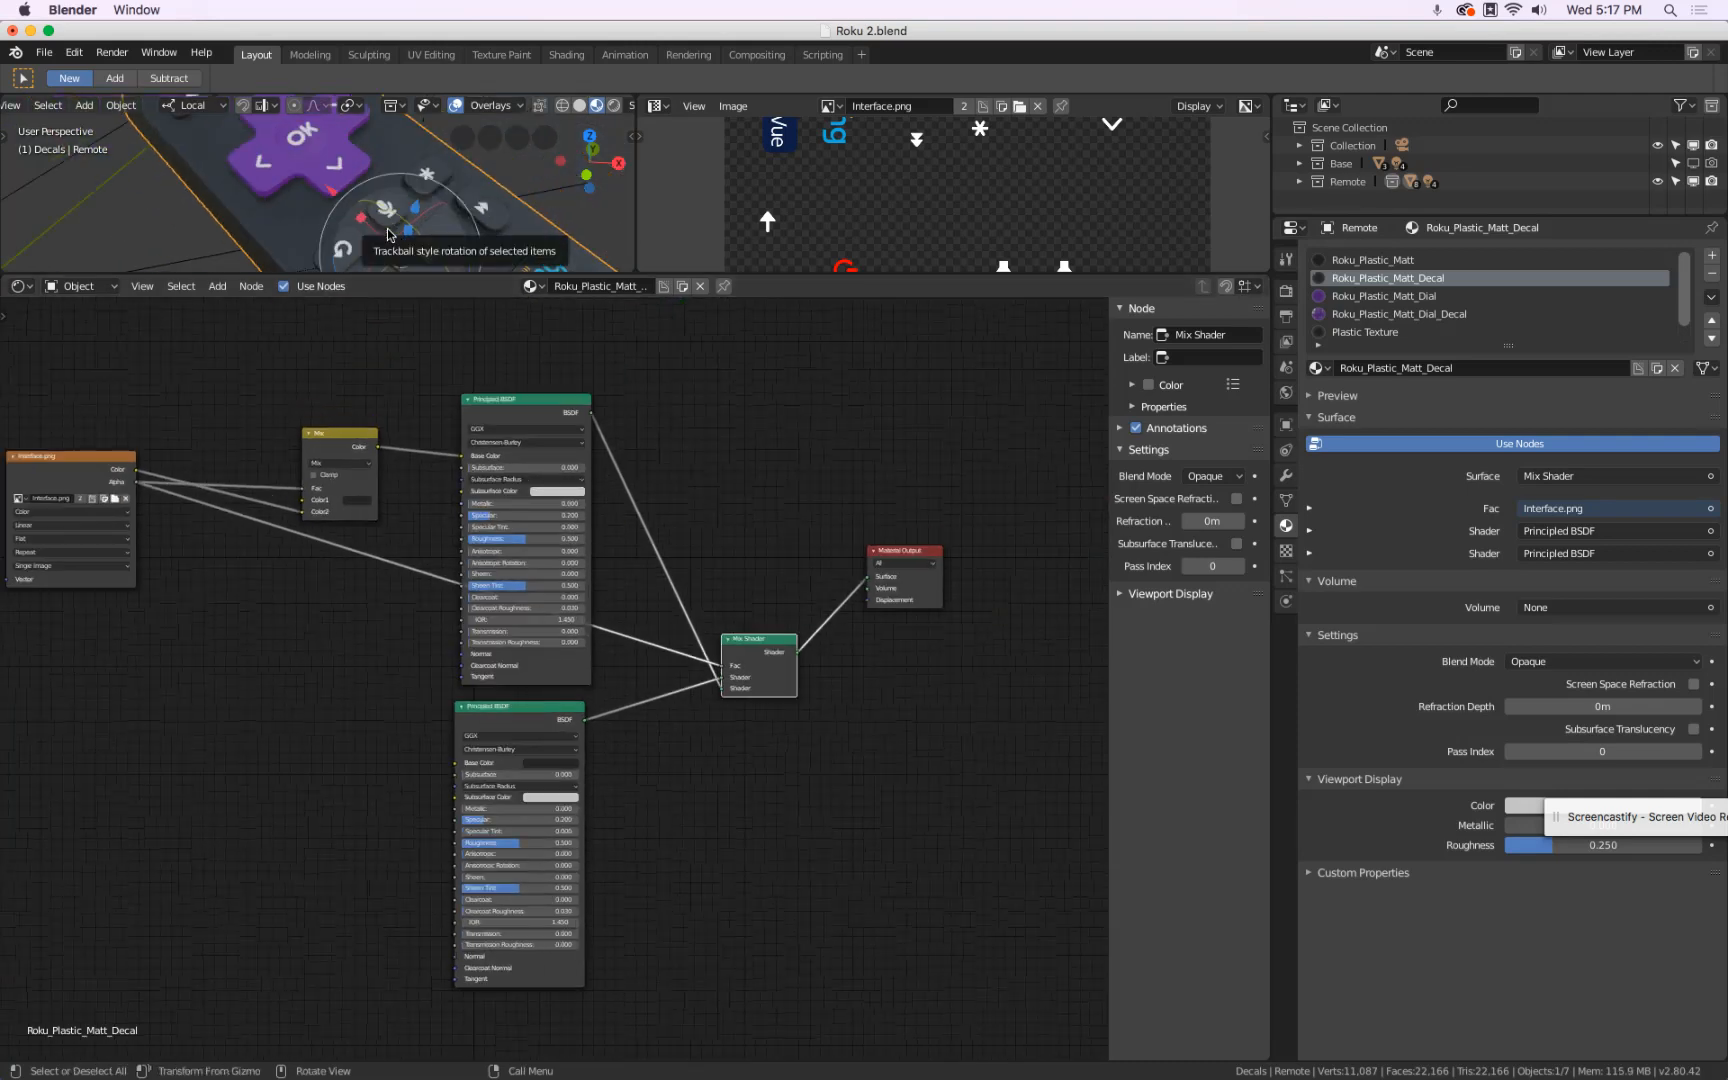
- Enlarge the 3D viewport, set the first Principled BSDF's roughness to 0 and specular to 1, and inspect the decals' reflections
drag(386, 275, 386, 440)
scroll(460, 353, up, 6)
middle_drag(460, 353, 442, 268)
scroll(454, 288, down, 5)
scroll(442, 268, up, 3)
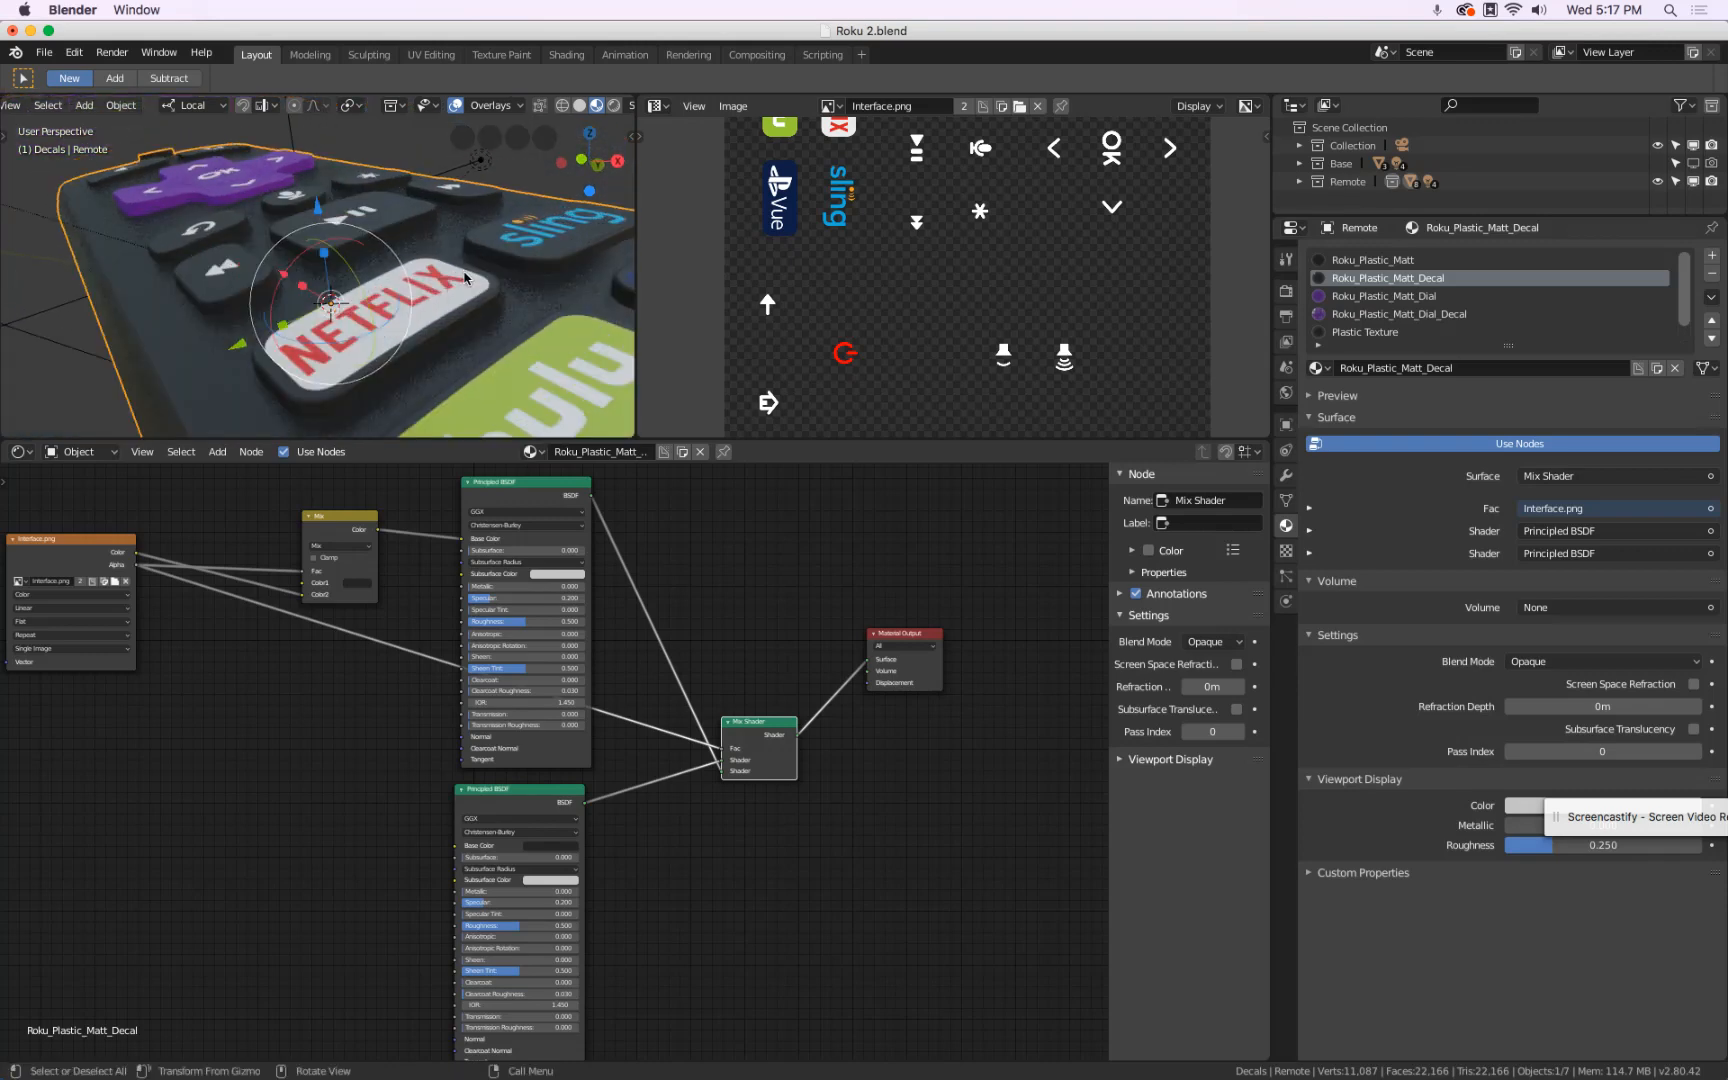
middle_drag(203, 694, 243, 698)
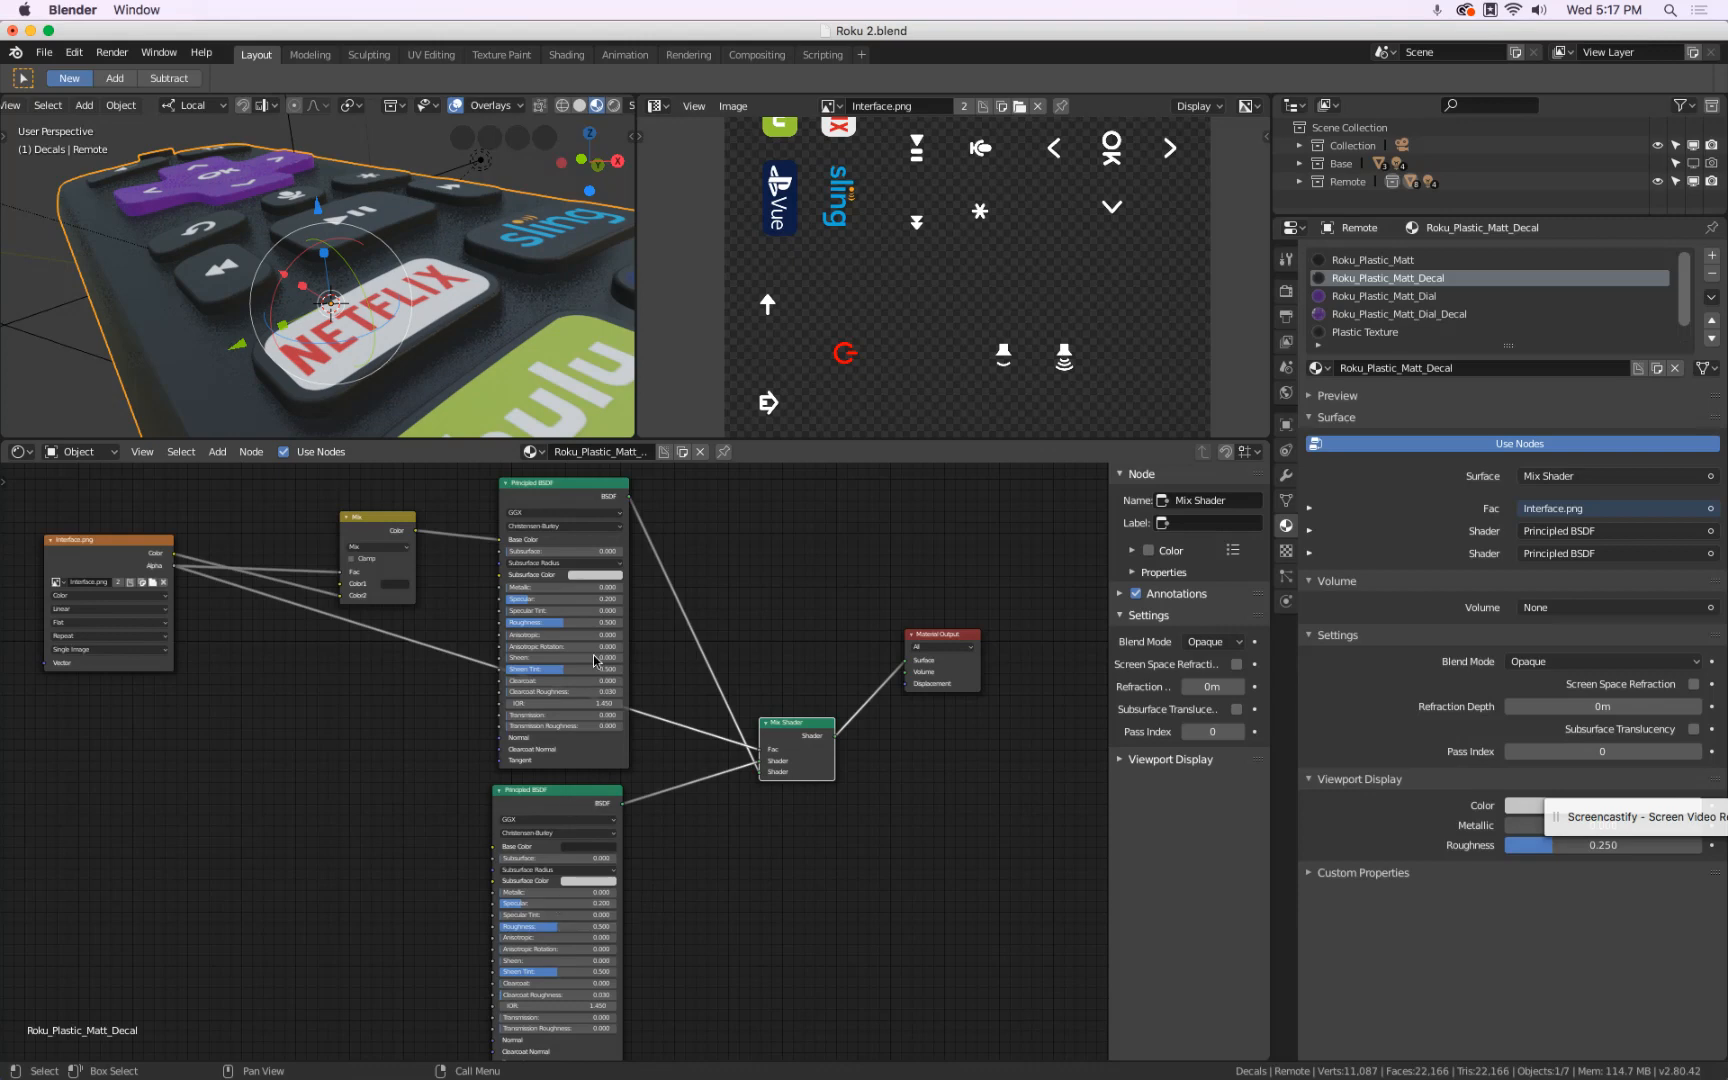
drag(575, 621, 196, 589)
drag(542, 600, 866, 624)
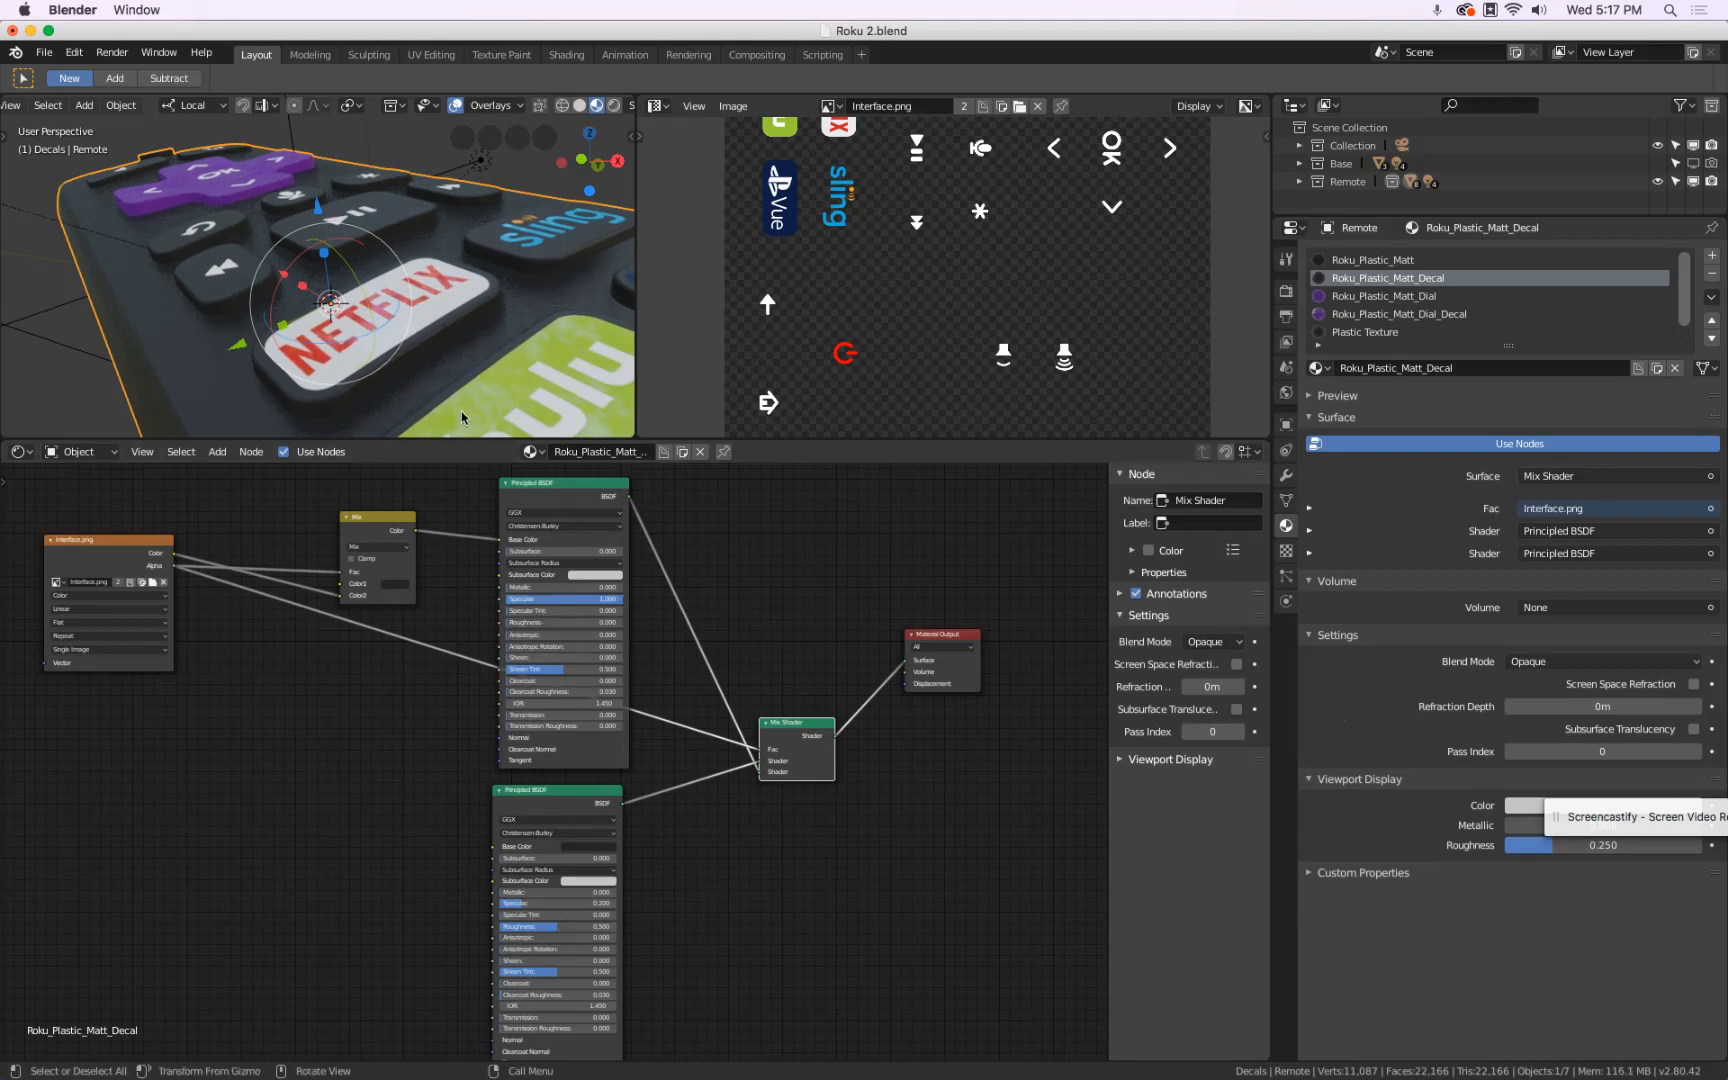
middle_drag(463, 346, 281, 232)
scroll(467, 236, up, 5)
scroll(473, 230, down, 3)
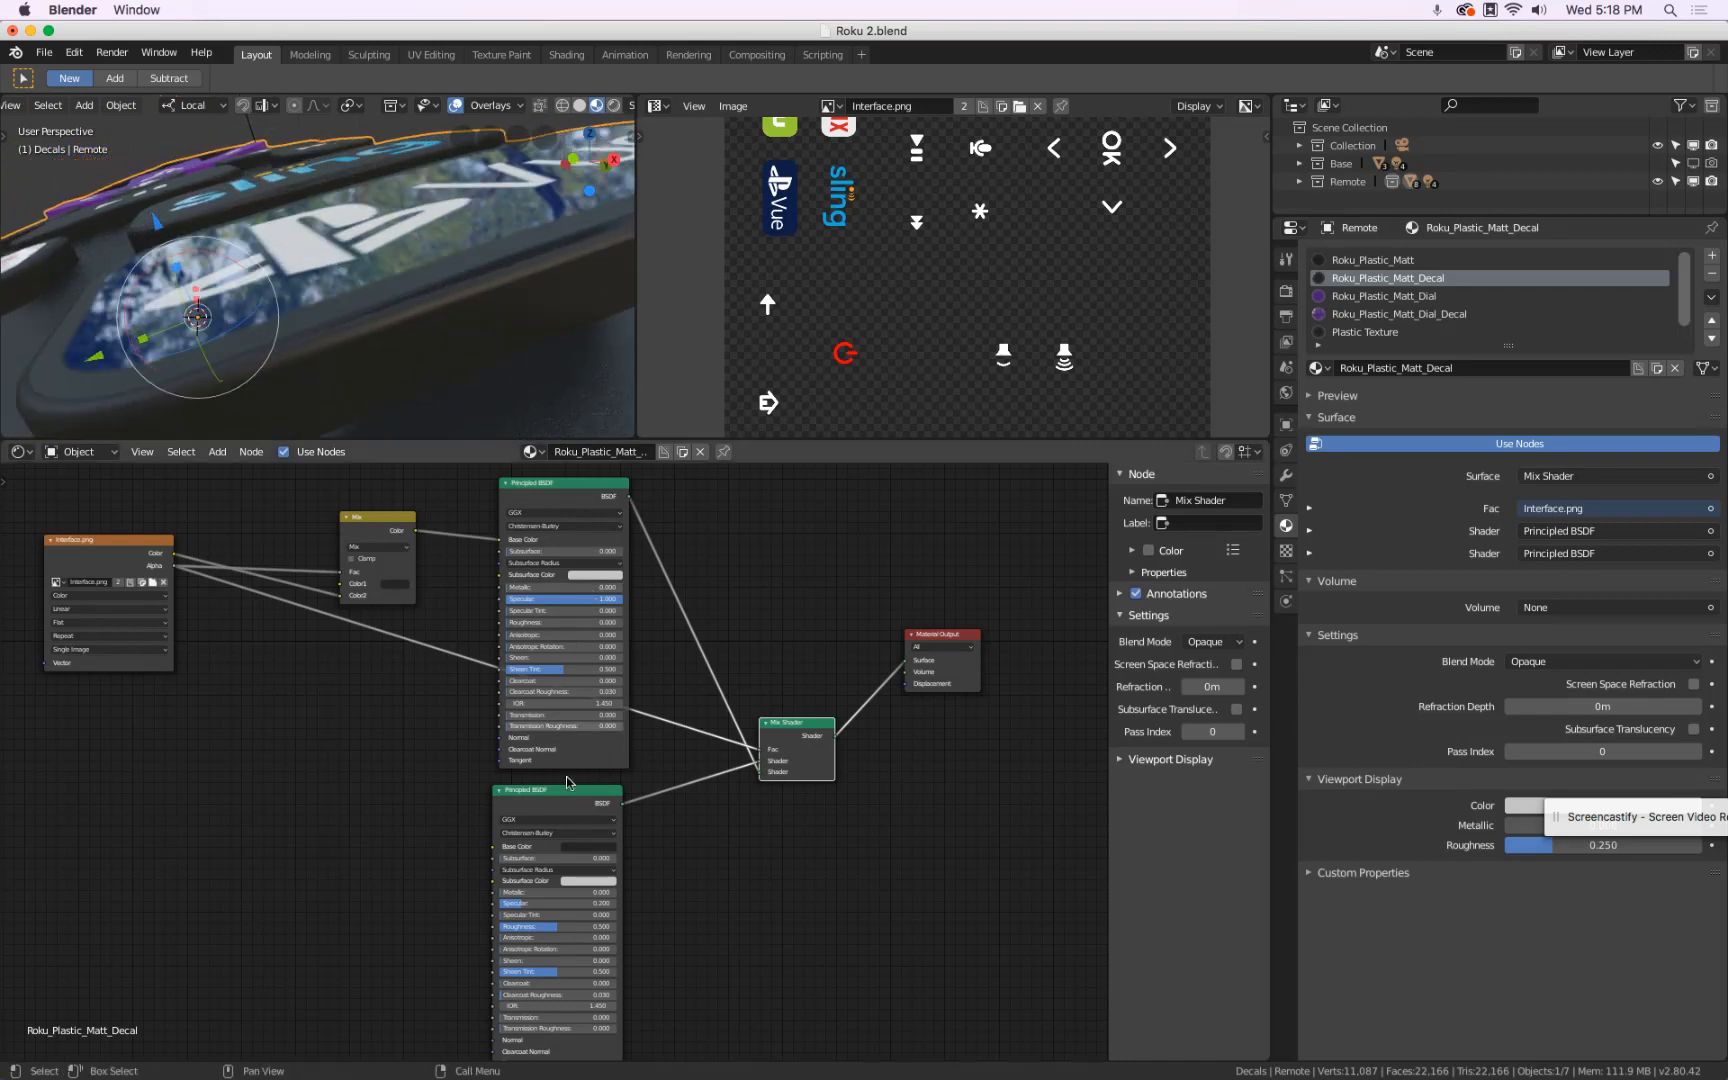
- Try a specular of 0 on the second Principled BSDF, return it to a low value, and check the remote
drag(547, 908, 309, 868)
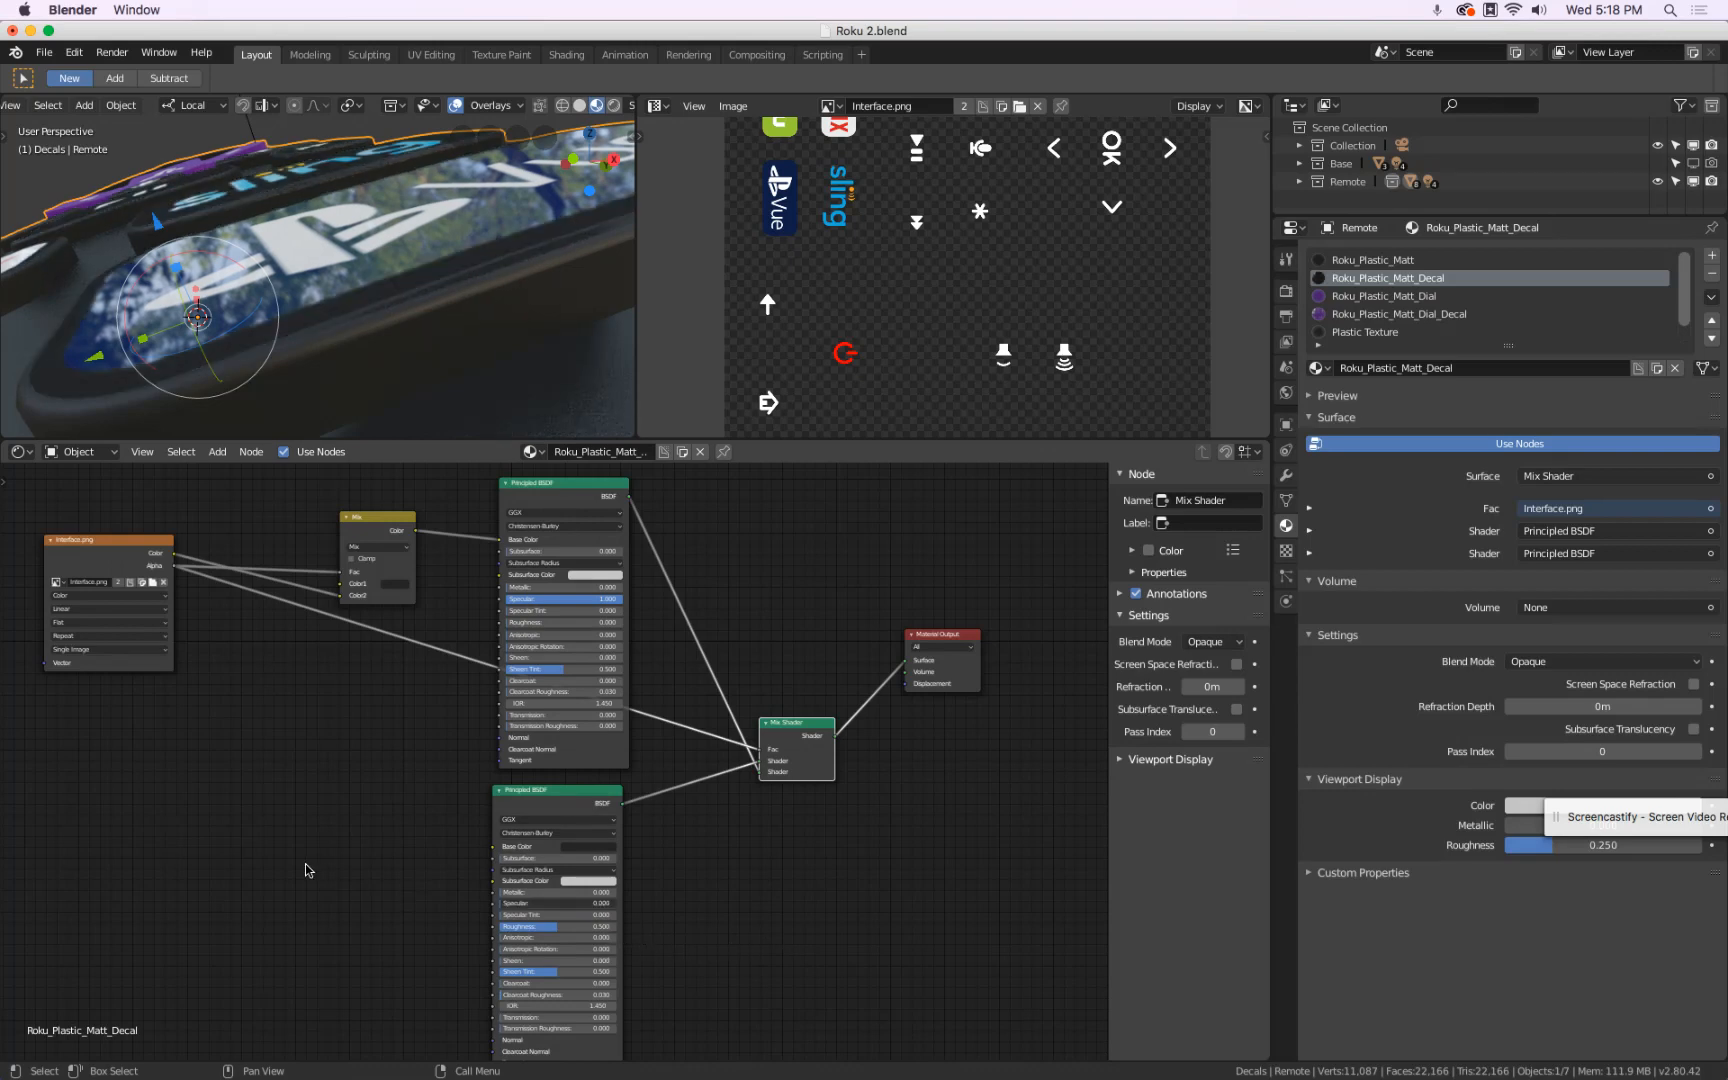
click(551, 903)
text(0.3)
key(Return)
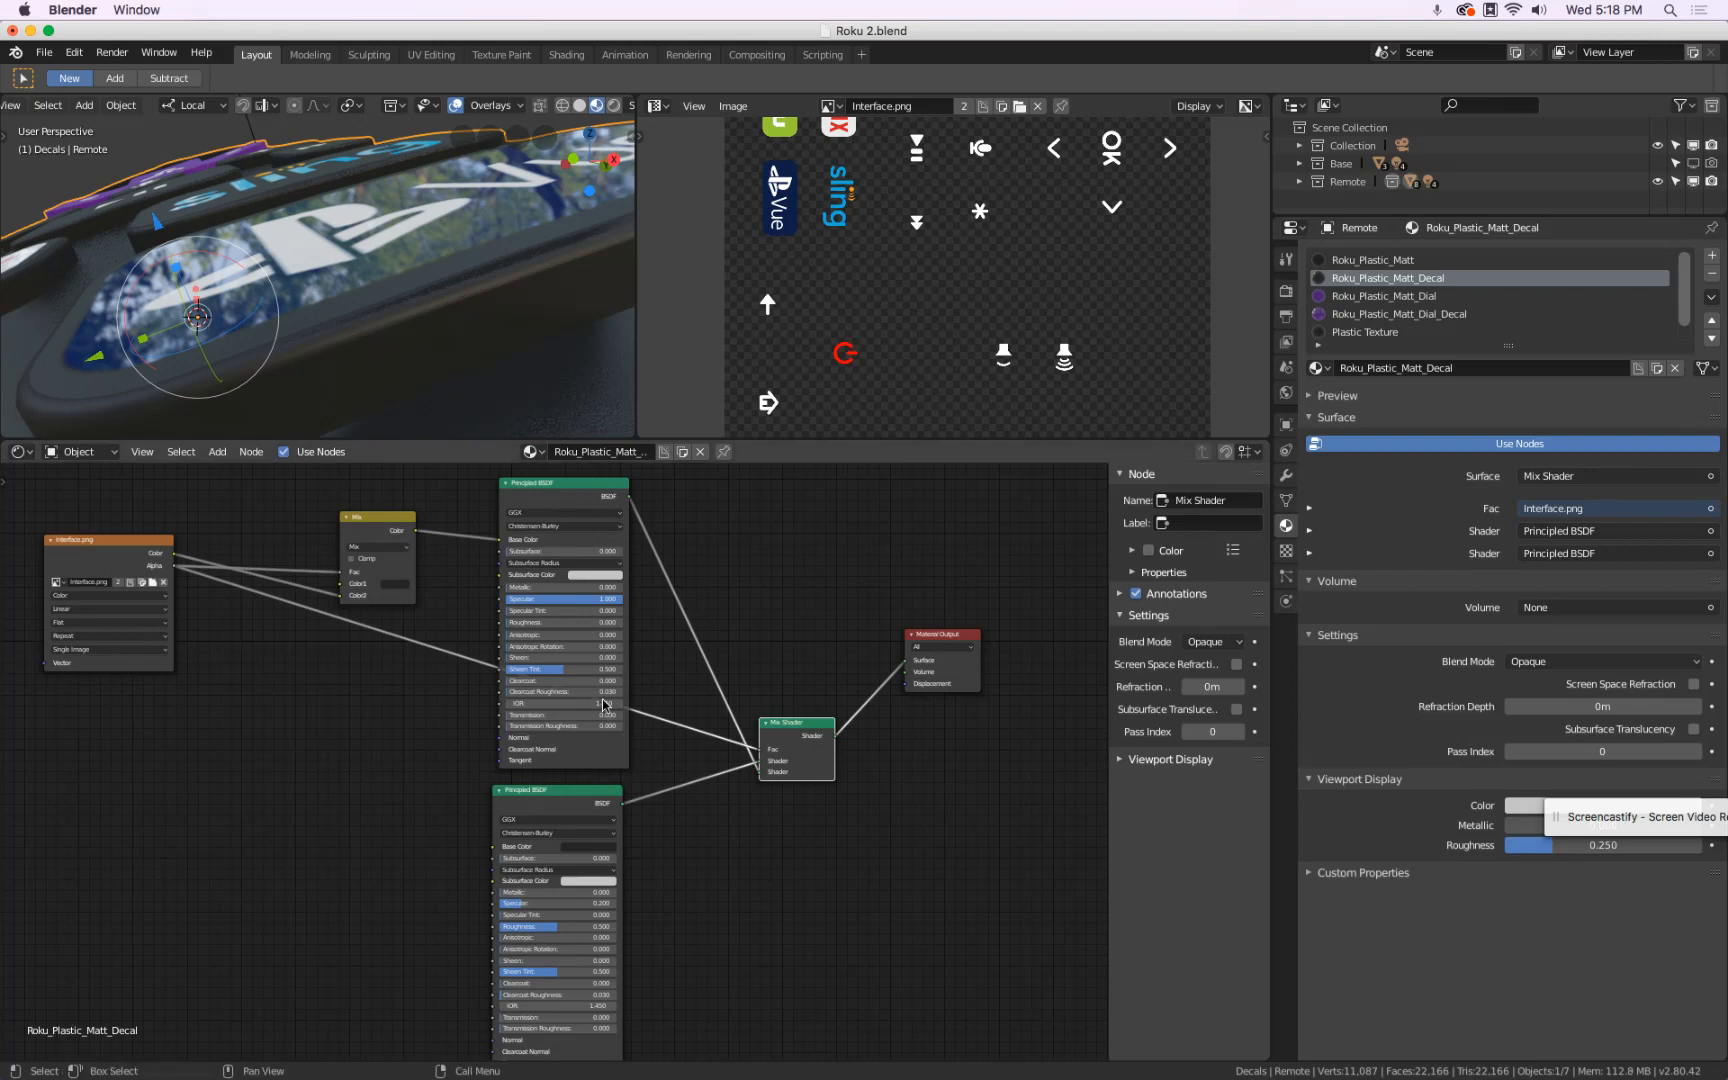
scroll(346, 251, down, 6)
scroll(346, 251, up, 6)
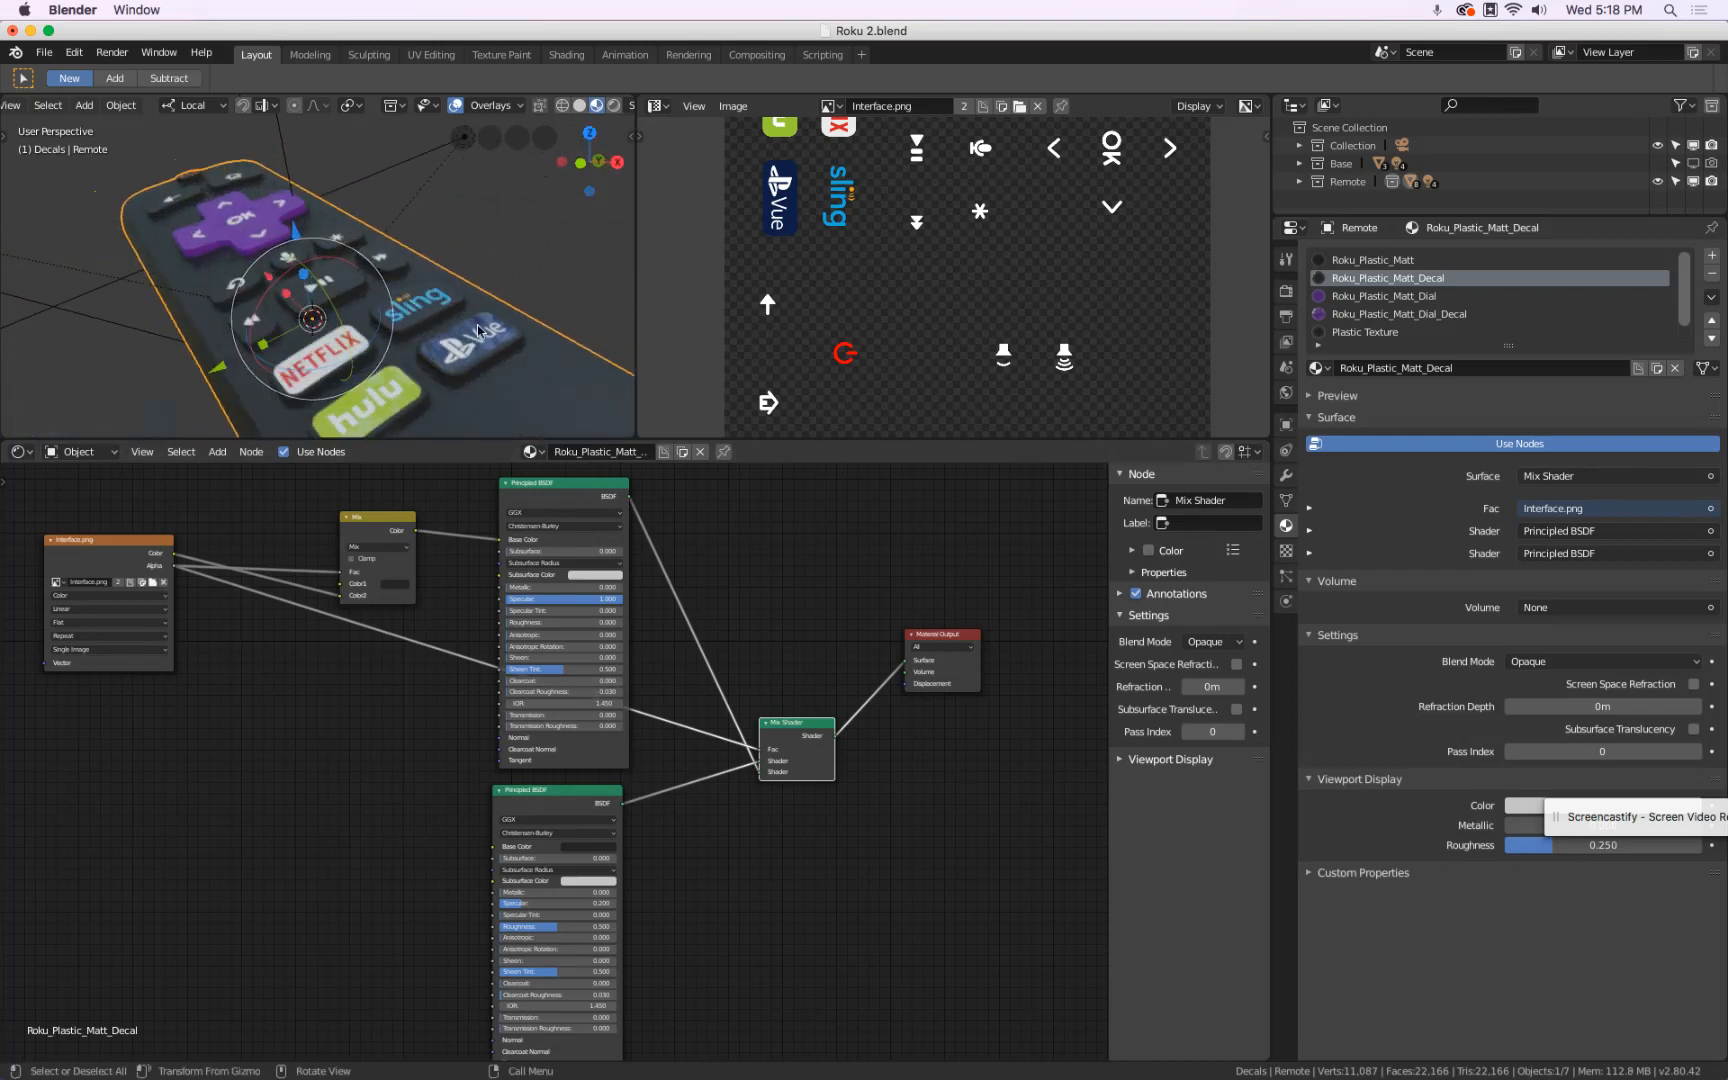
- Set the first Principled BSDF's specular to 0.5 and check the decals' shine across the whole remote
click(550, 599)
text(0.5)
key(Return)
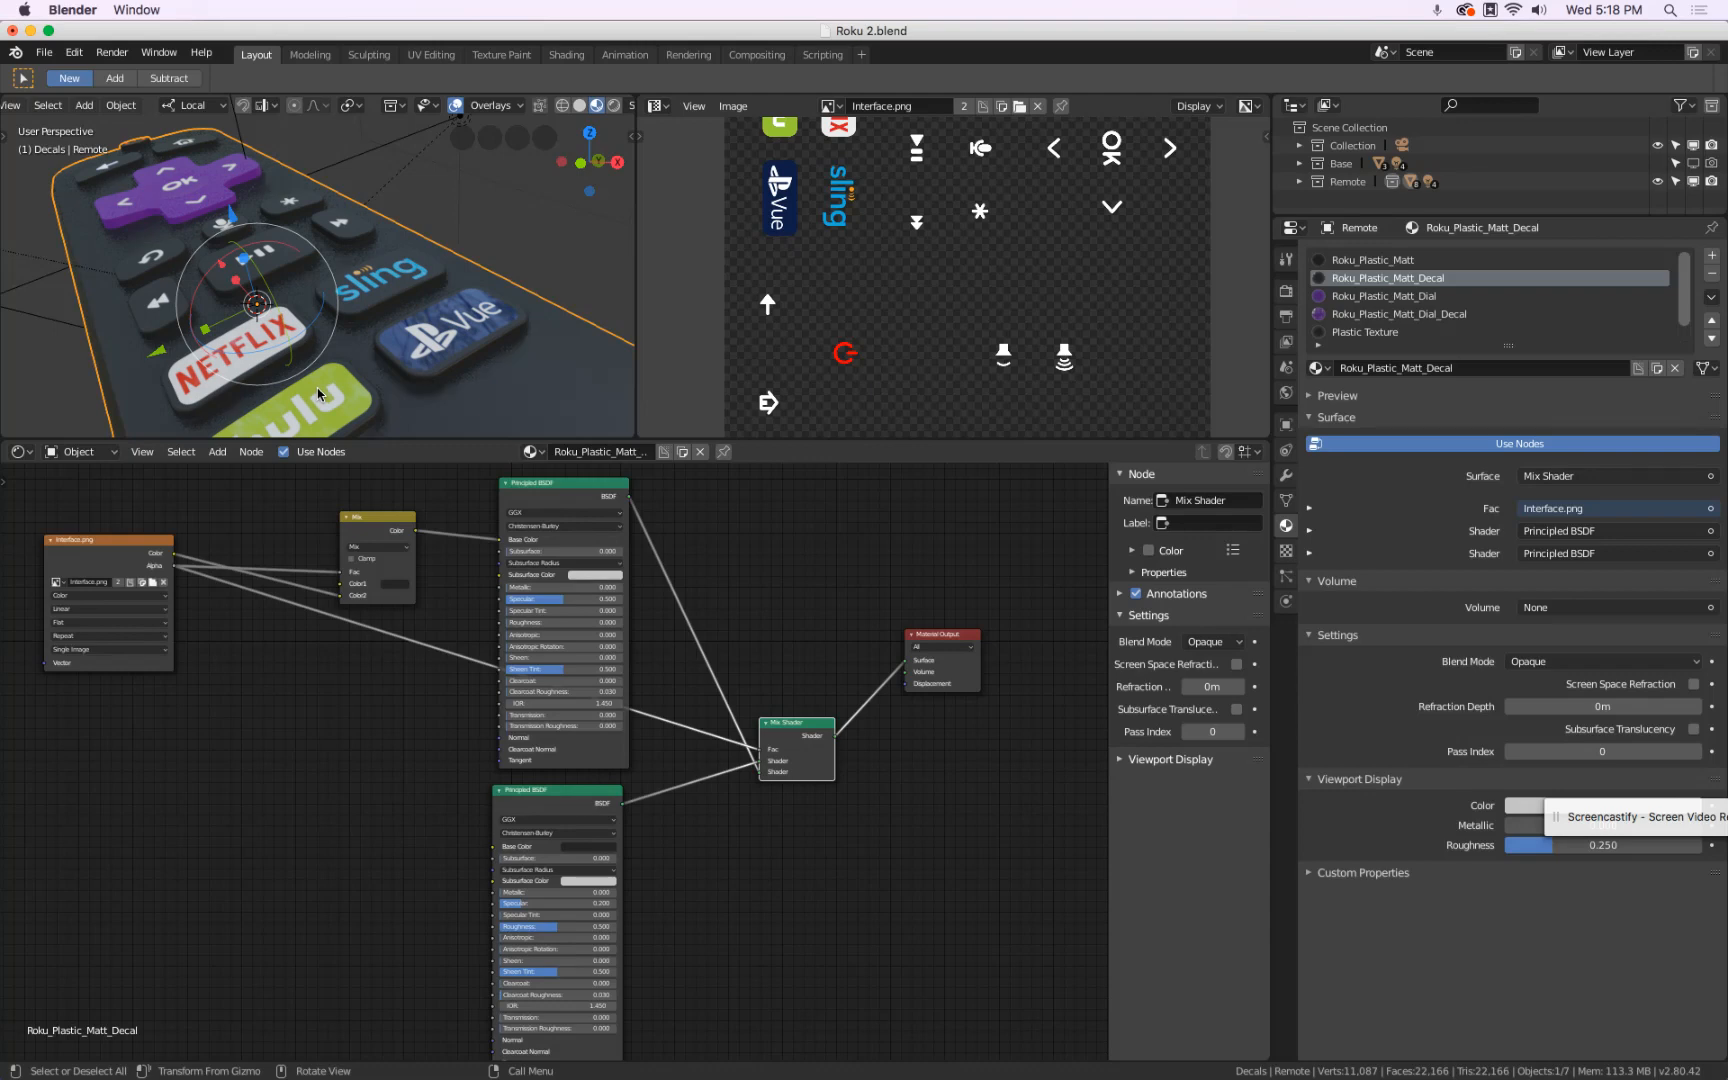
click(545, 903)
key(Return)
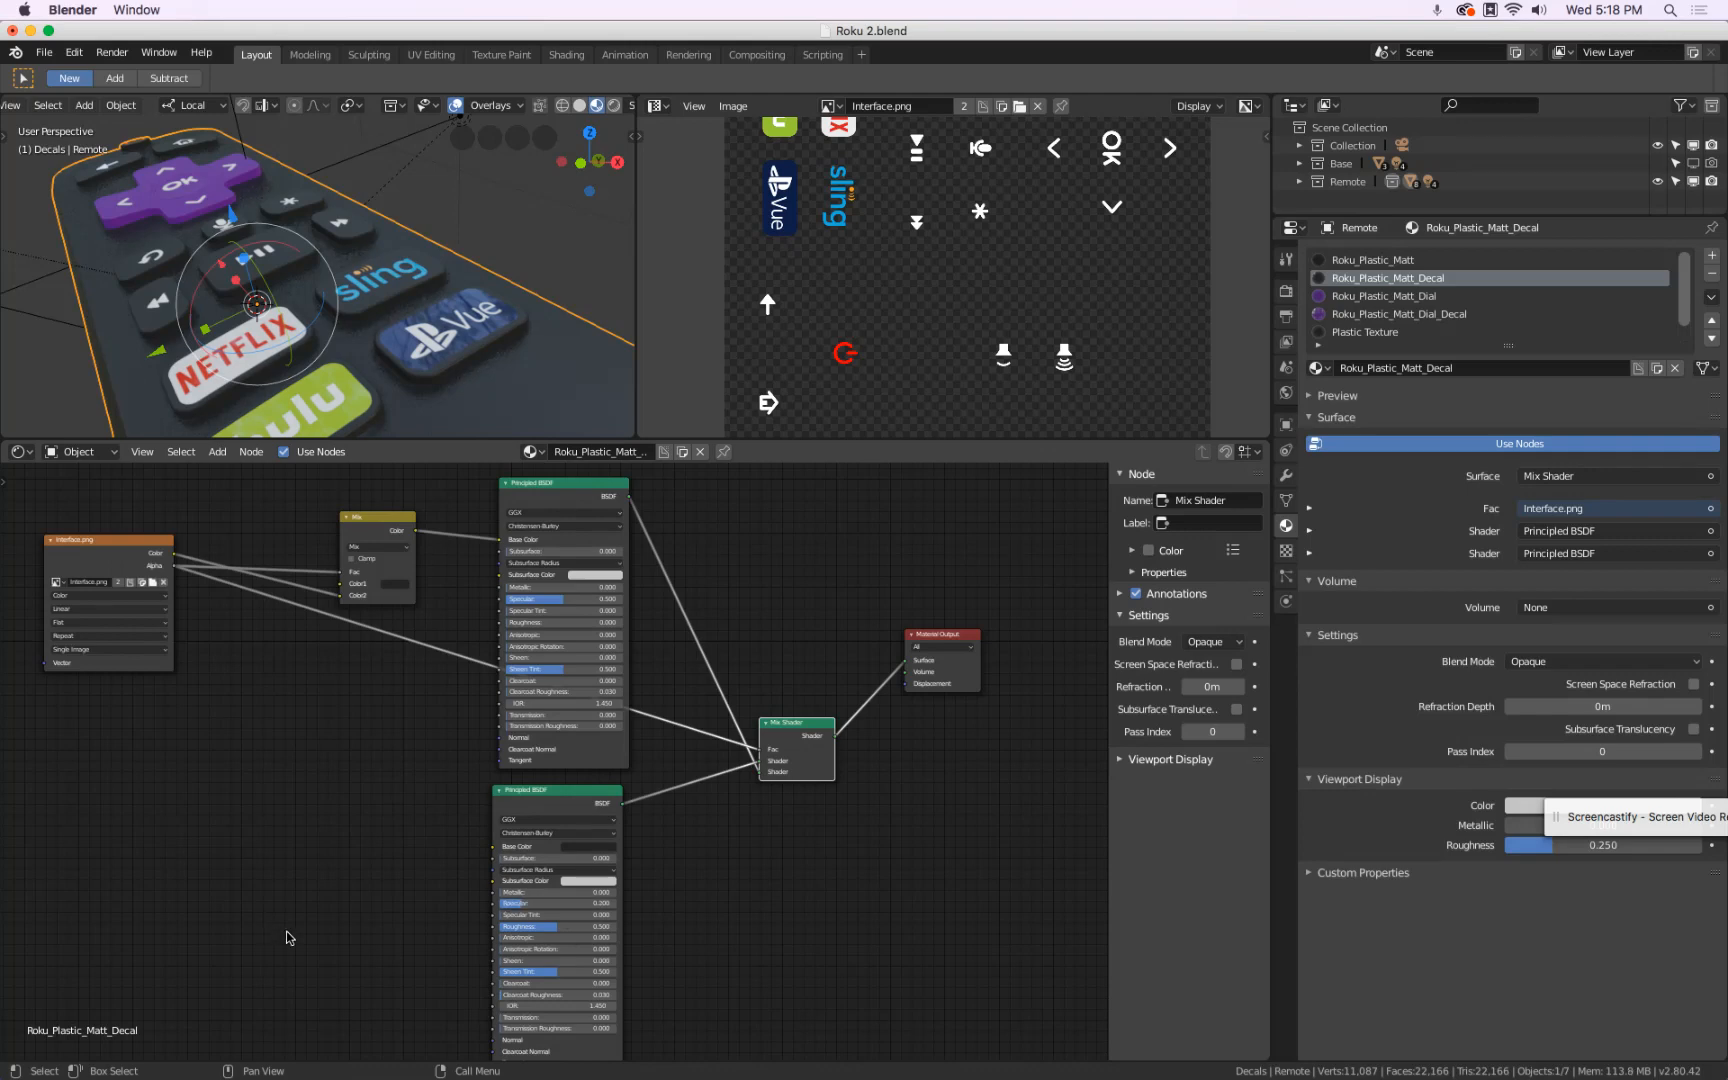
scroll(380, 295, down, 5)
middle_drag(380, 295, 372, 226)
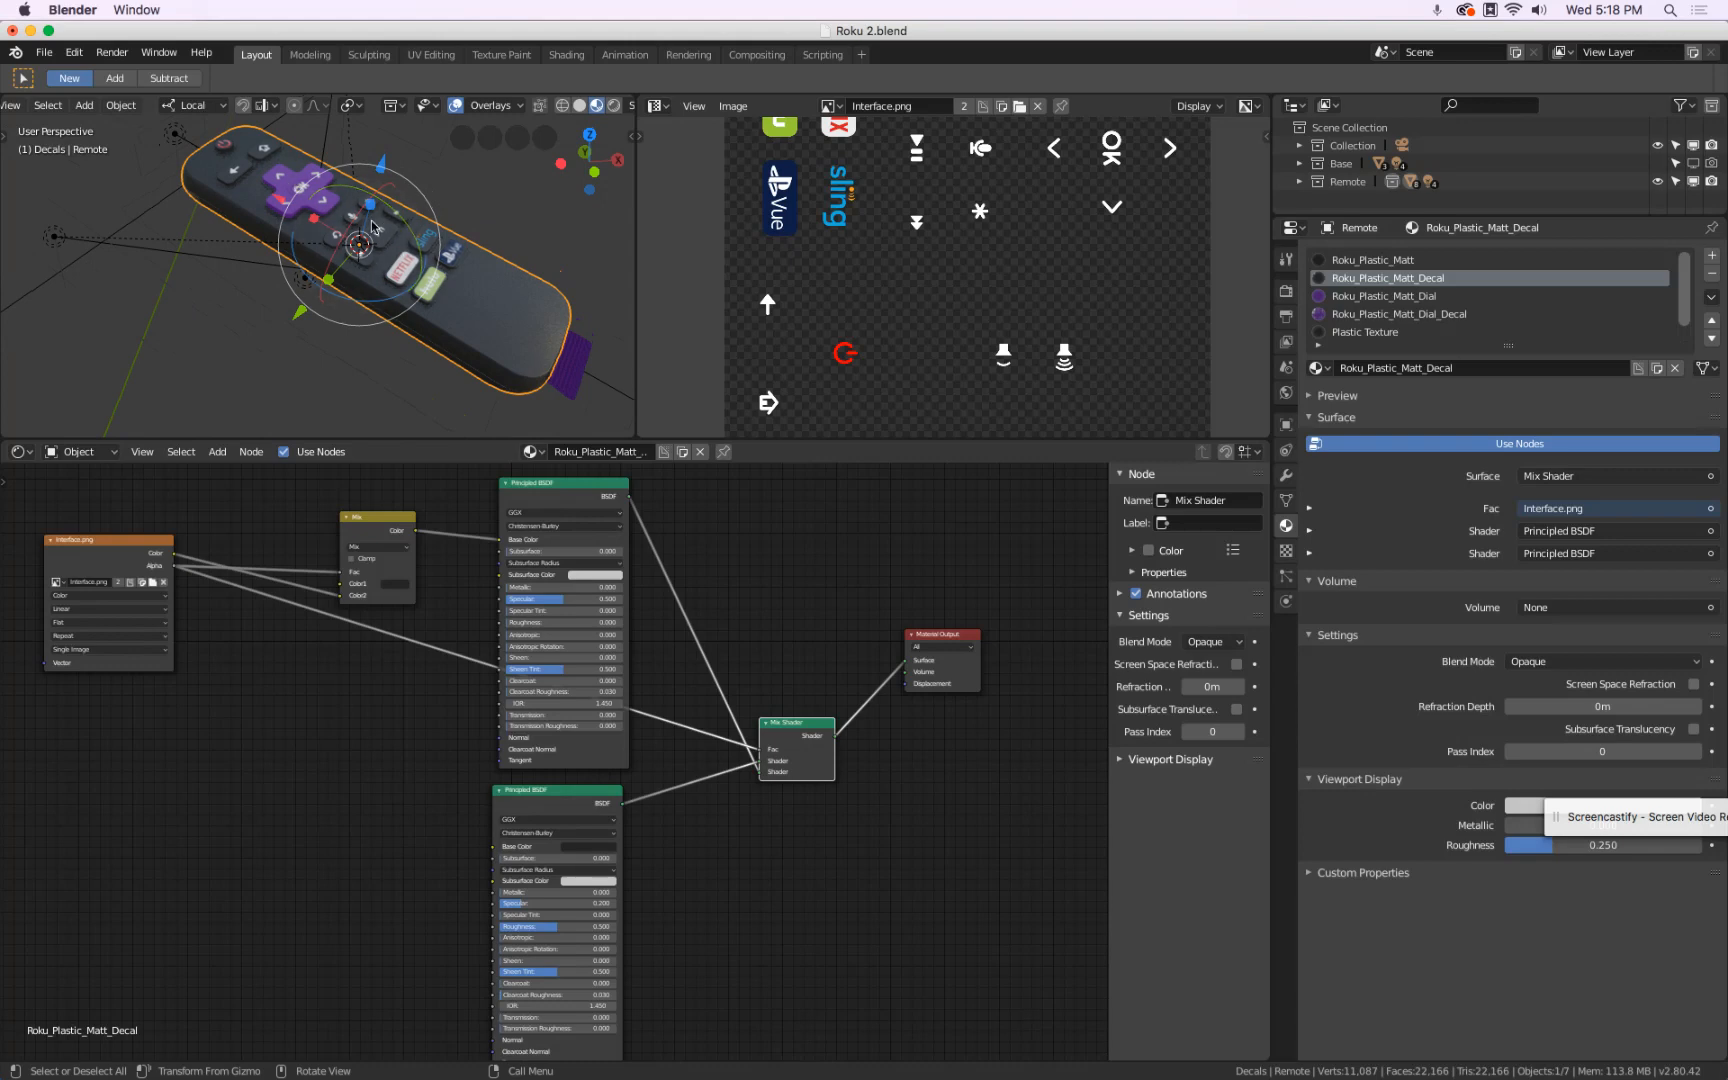
click(1623, 818)
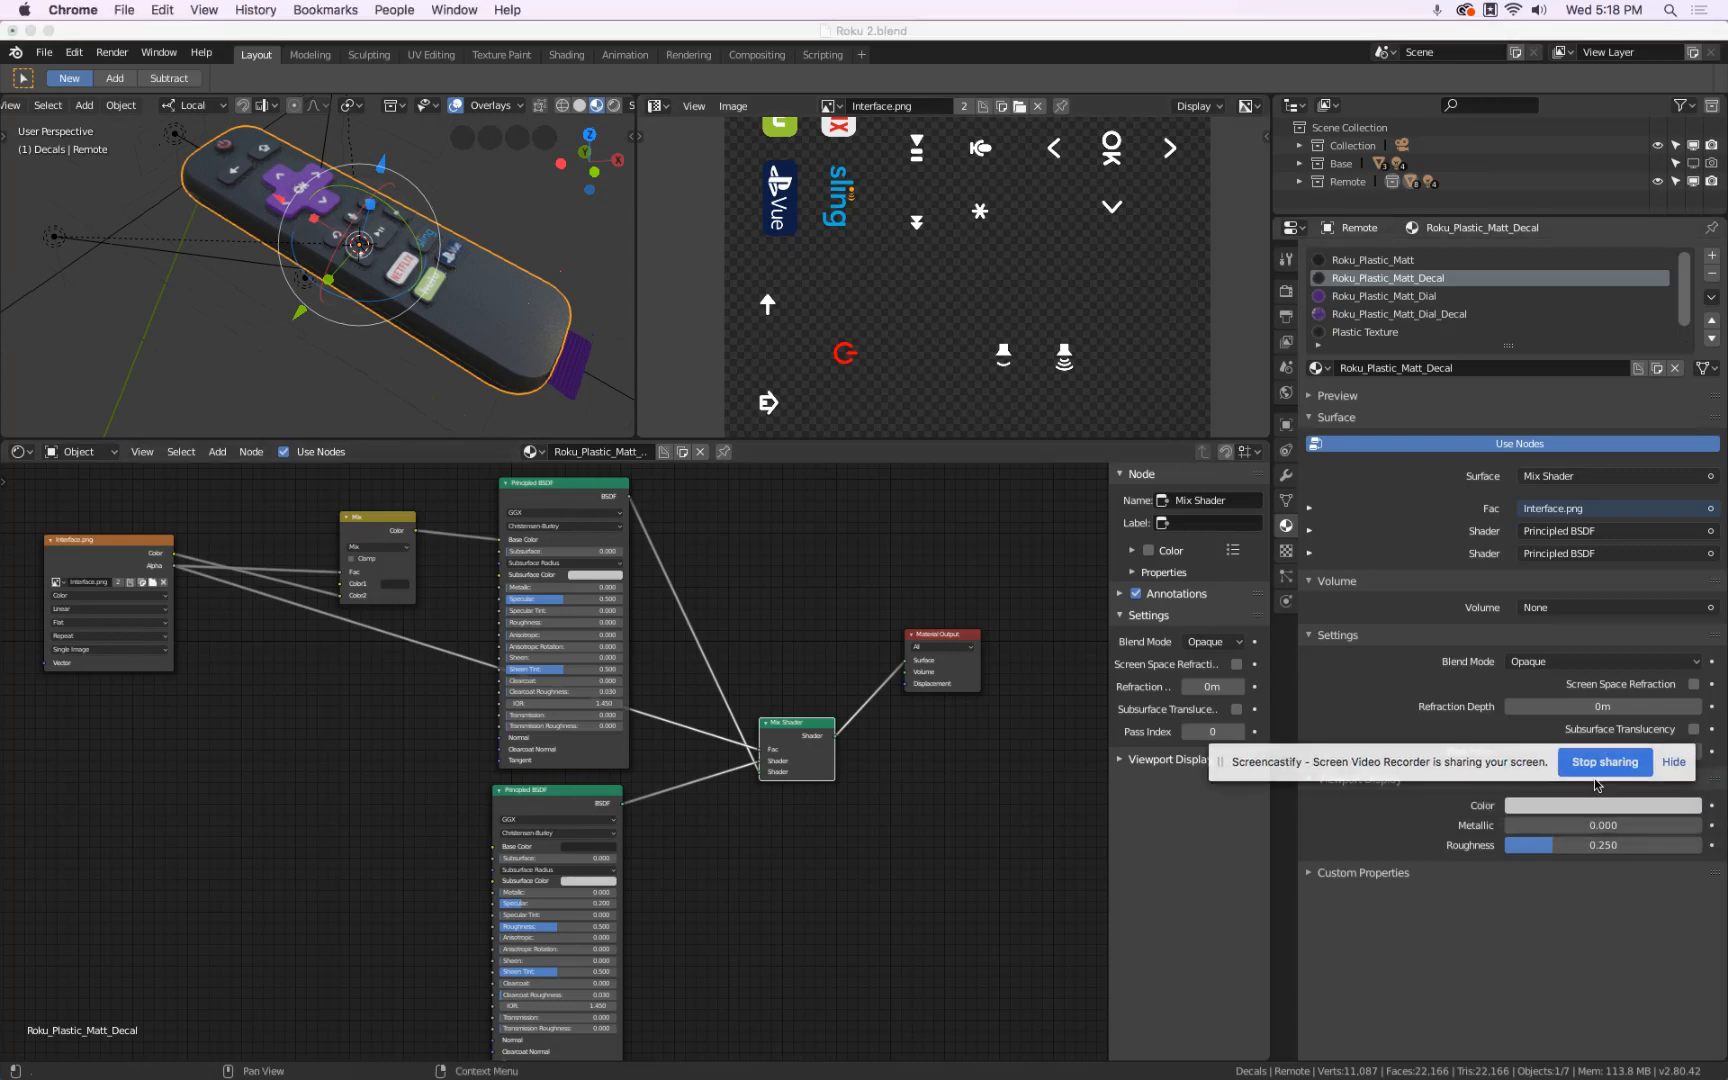